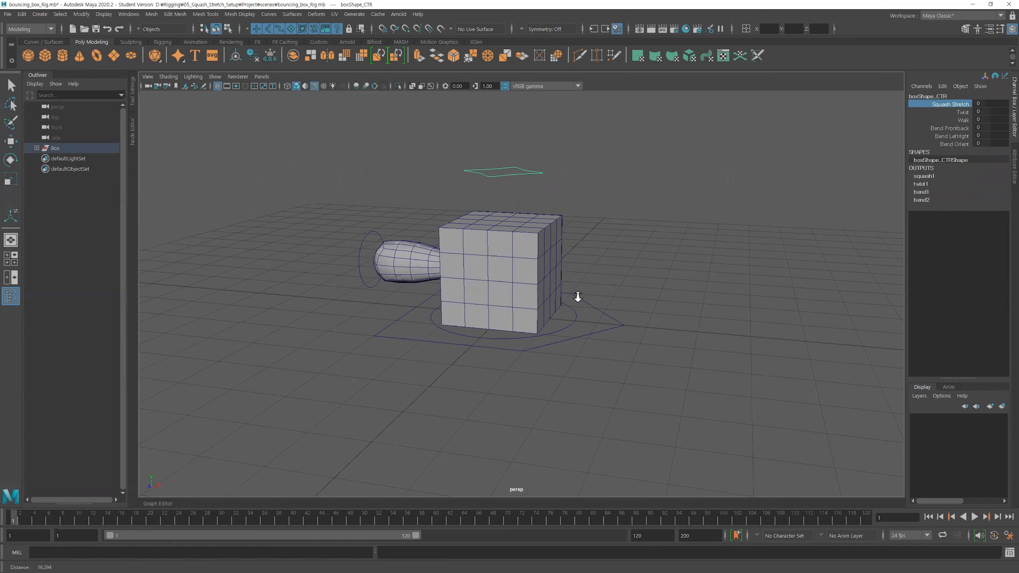
- Try the Up Down attribute of the tail shape control on the tail
alt+drag(621, 341, 634, 339)
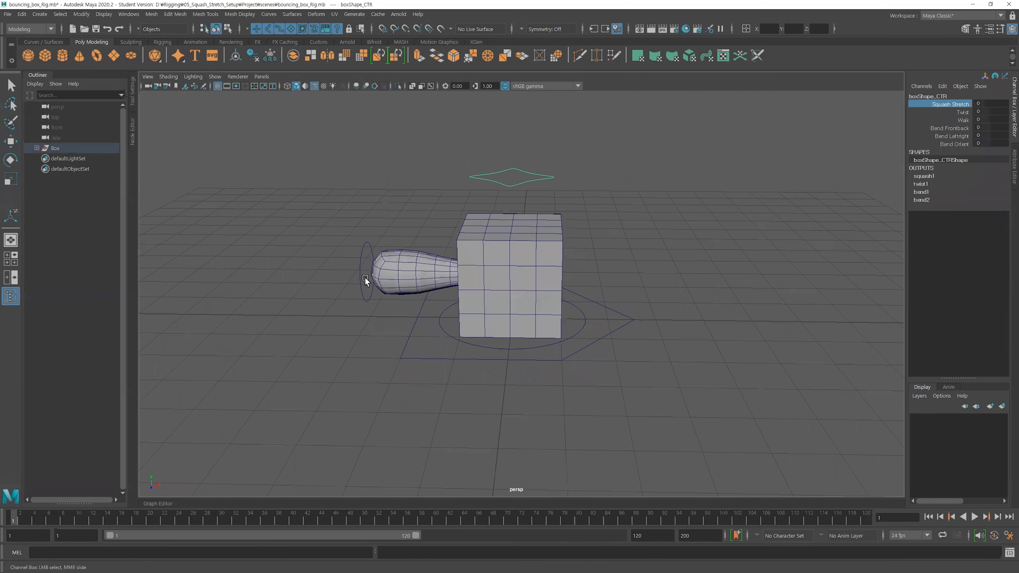
click(362, 257)
key(w)
alt+middle_drag(848, 217, 870, 216)
click(957, 120)
middle_drag(687, 246, 592, 298)
- Hide the tail geometry so only the box and the control curves are displayed
click(393, 280)
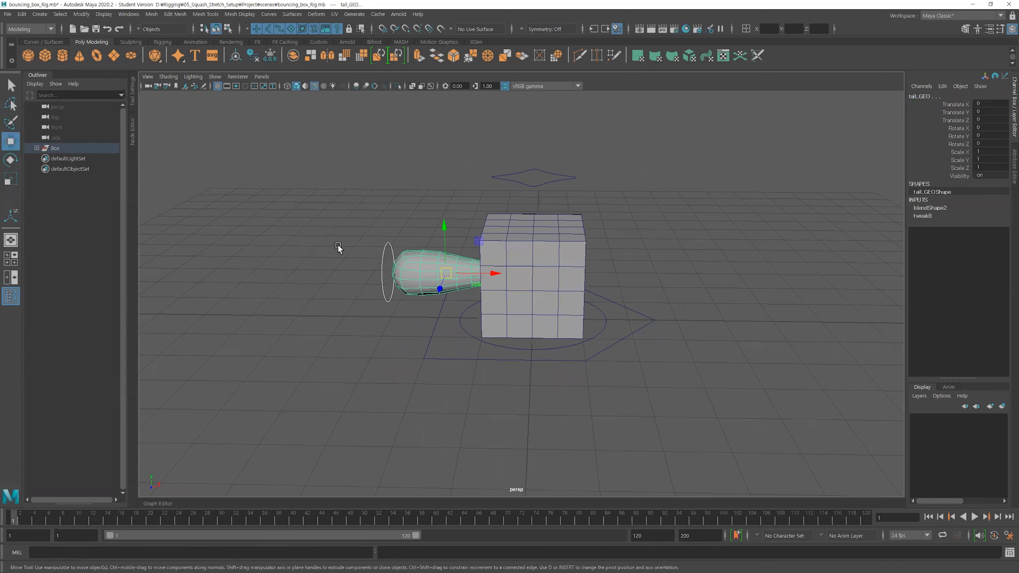
key(ctrl+h)
drag(421, 288, 352, 264)
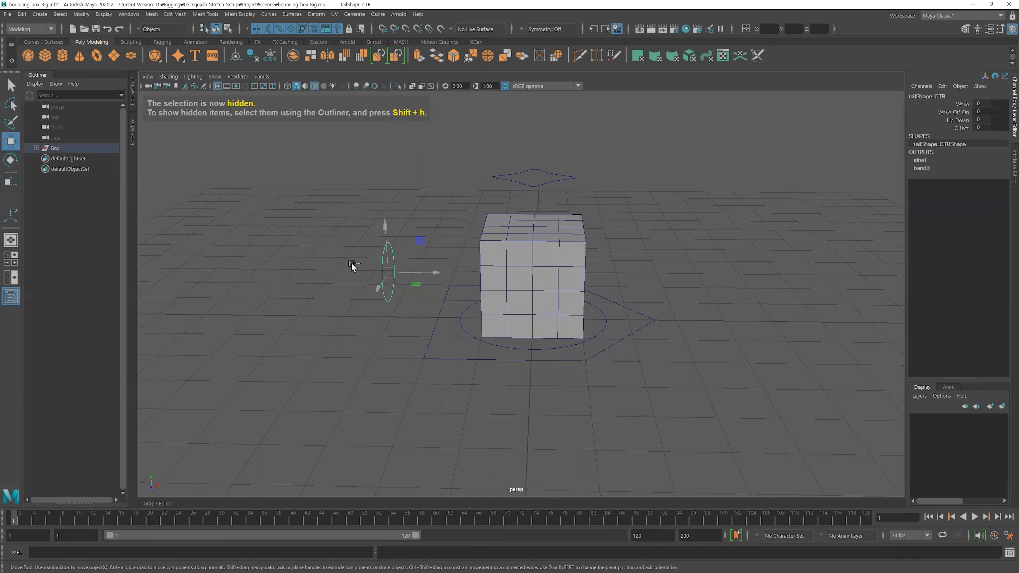
click(627, 350)
alt+drag(680, 321, 546, 293)
alt+drag(602, 342, 551, 293)
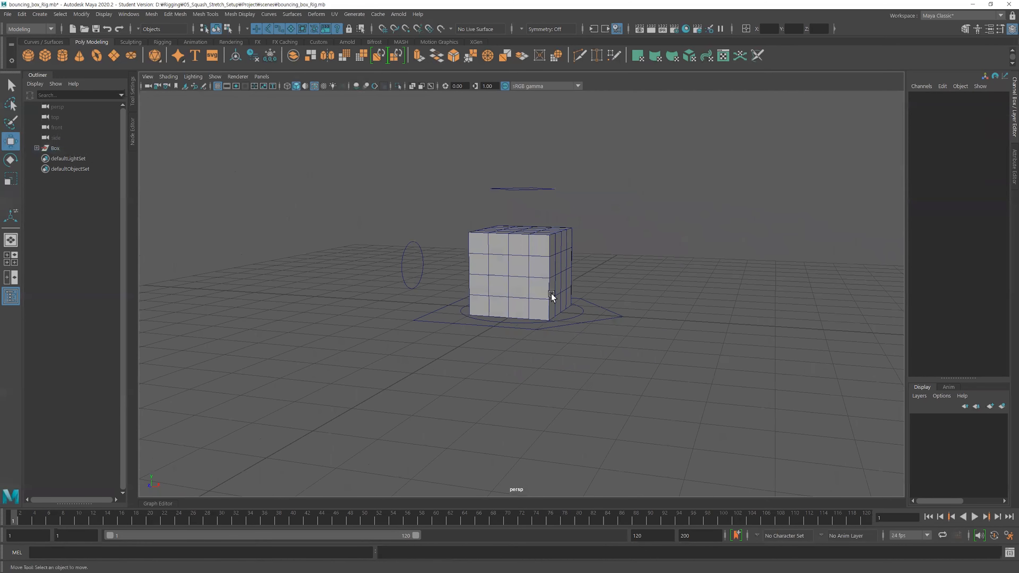
alt+drag(558, 335, 513, 345)
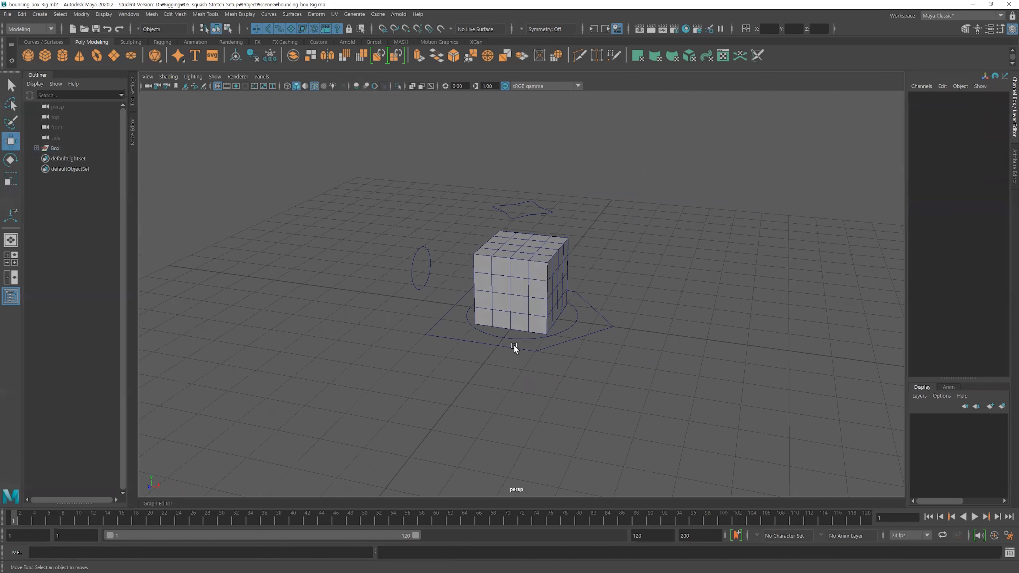
- Select the box geometry, then expand and select the Box group to examine its three subgroups
click(543, 284)
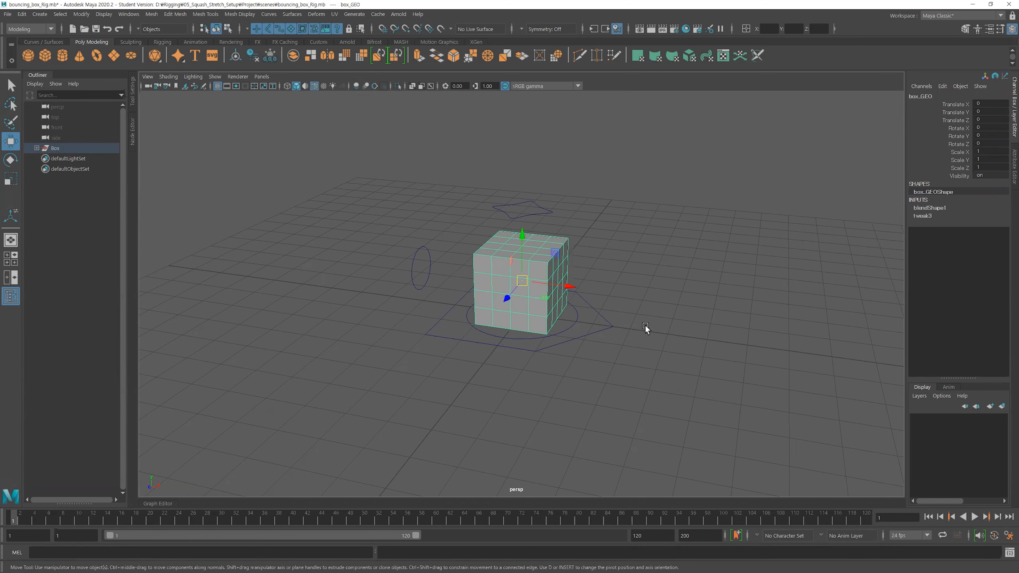
scroll(480, 280, up, 3)
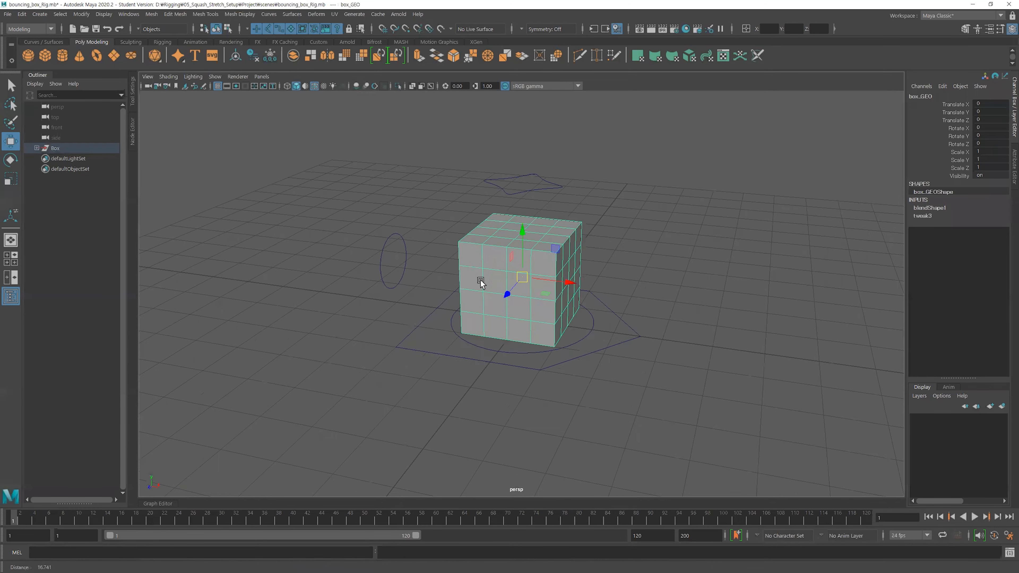
click(36, 148)
click(57, 149)
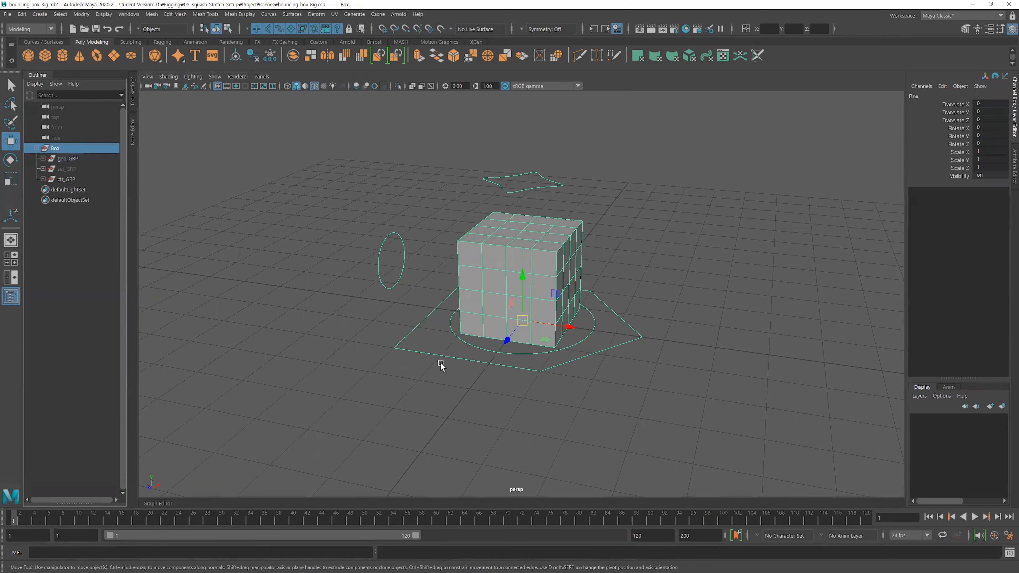
scroll(432, 252, up, 2)
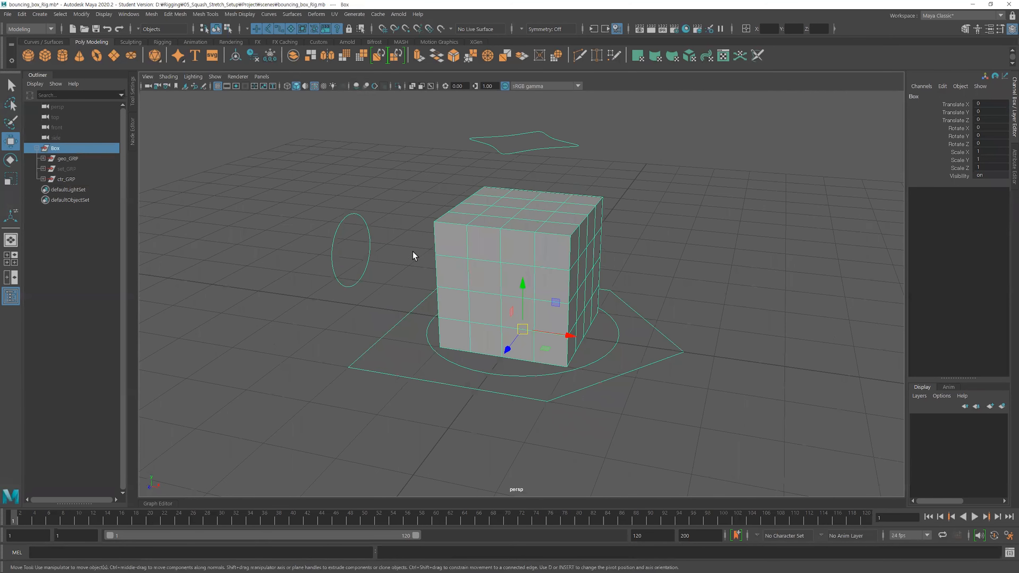
- Expand geo_GRP with its tailGeo_GRP subgroup and unhide tail_GEO
key(q)
click(65, 158)
click(43, 158)
click(48, 199)
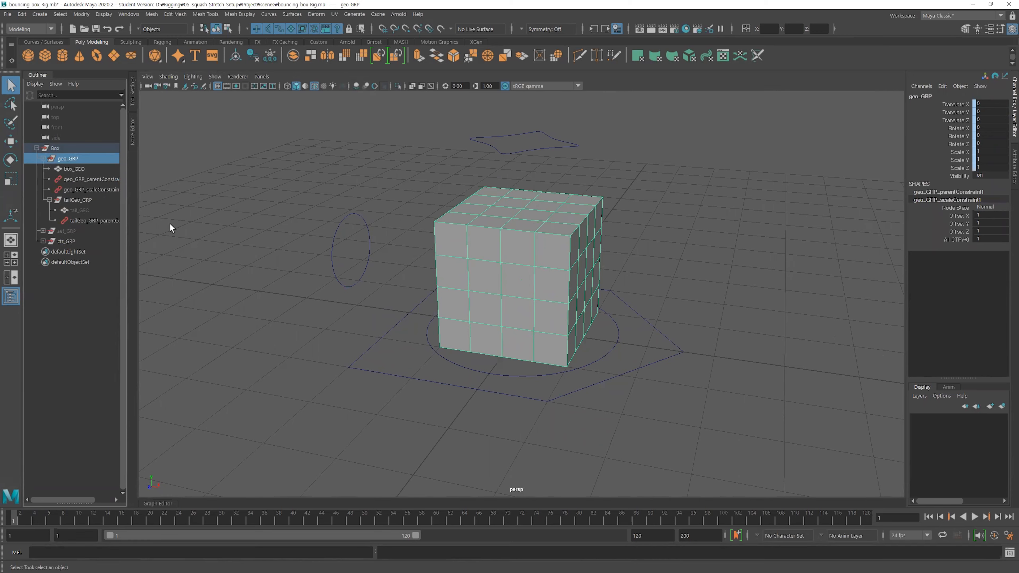
click(86, 210)
key(shift+h)
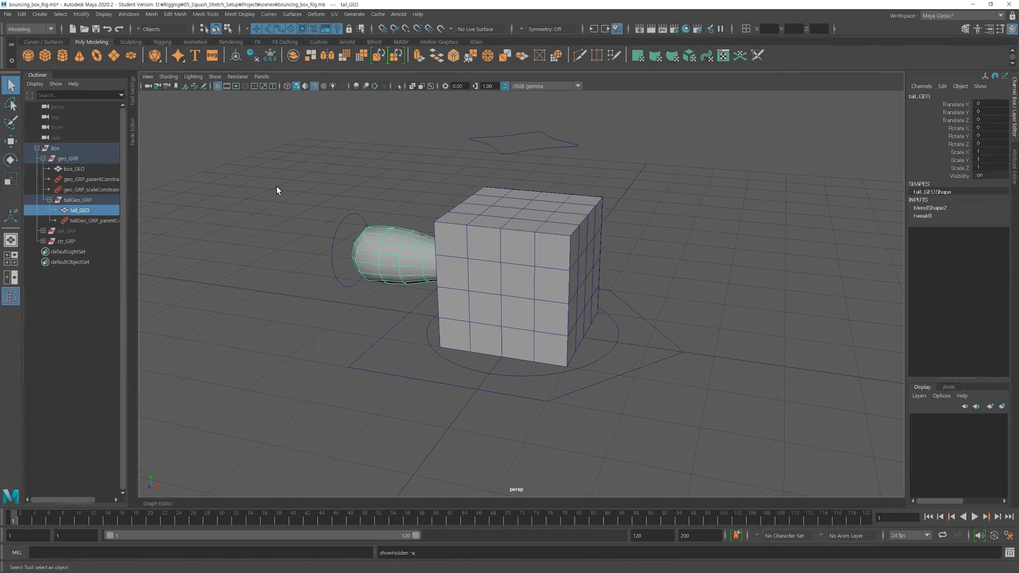
- Turn on smooth mesh preview for both the tail and the box geometry
click(251, 205)
alt+drag(456, 263, 424, 269)
click(424, 269)
key(3)
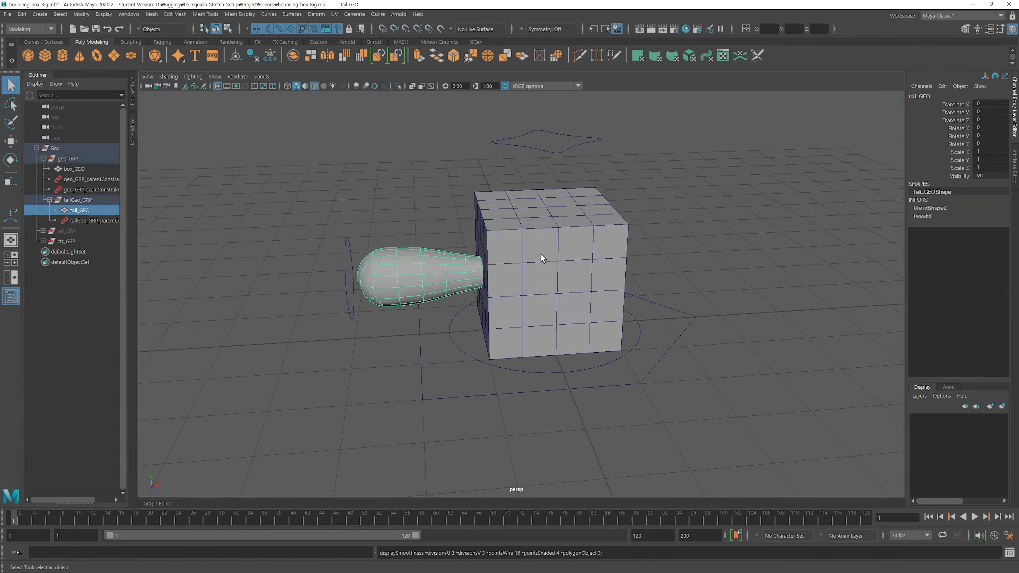
click(546, 256)
key(3)
click(443, 197)
alt+drag(443, 197, 575, 268)
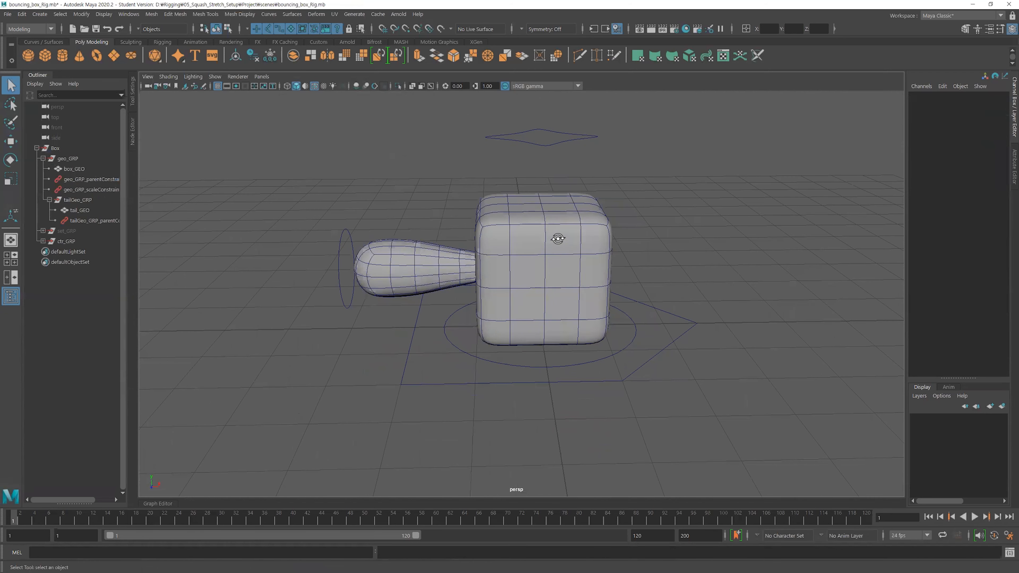
alt+drag(555, 233, 553, 231)
- Unhide set_GRP and its box_set_GRP subgroup to display the duplicate boxes and tails
click(408, 243)
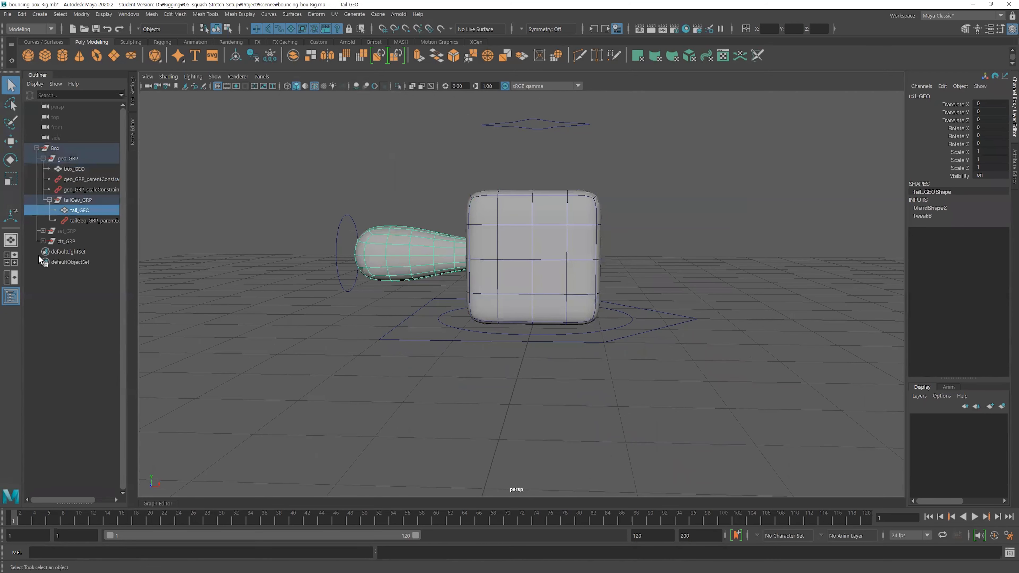
click(66, 232)
key(shift+h)
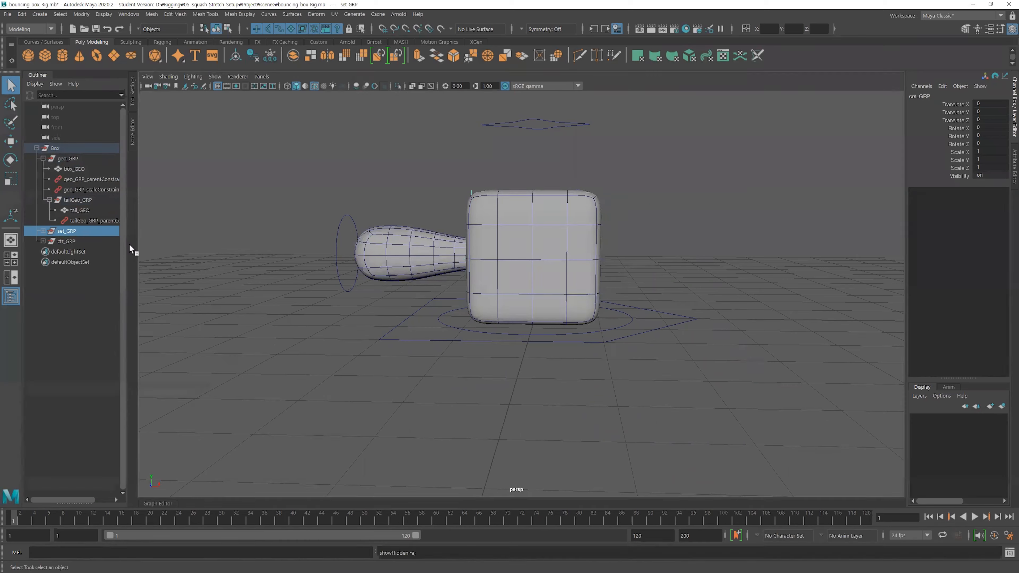
alt+right_drag(585, 274, 409, 262)
alt+drag(409, 261, 402, 277)
click(43, 232)
click(85, 241)
key(shift+h)
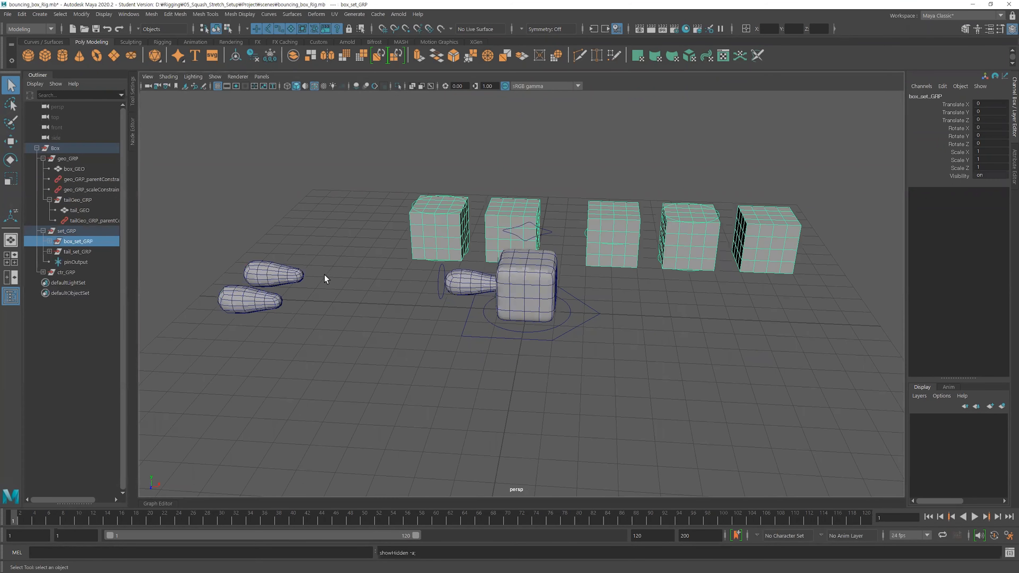
- Select set_GRP and expand box_set_GRP and tail_set_GRP to examine their geometry copies and deformer handles
click(73, 232)
click(49, 241)
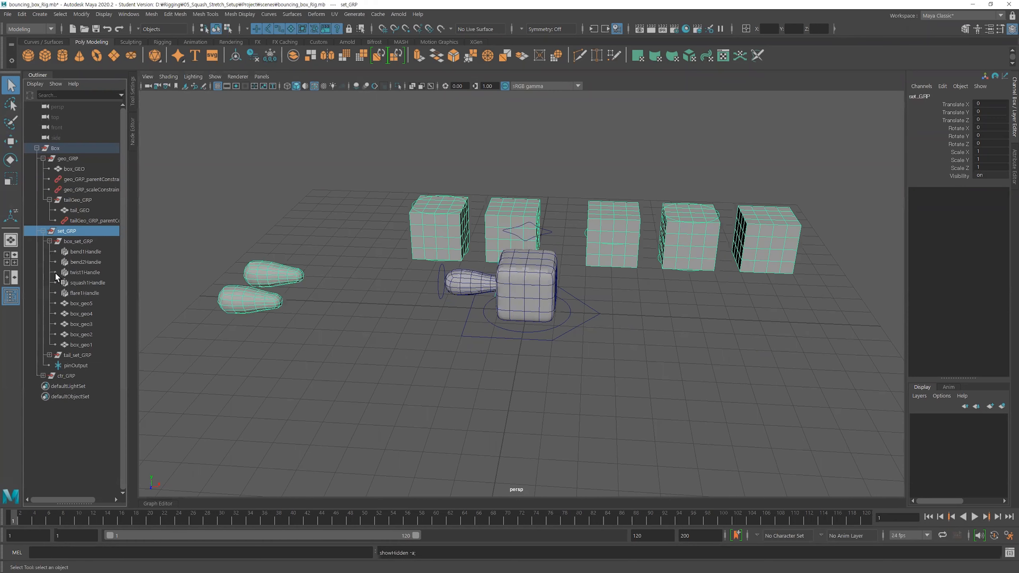
click(50, 355)
alt+drag(538, 313, 517, 323)
alt+right_drag(517, 323, 774, 337)
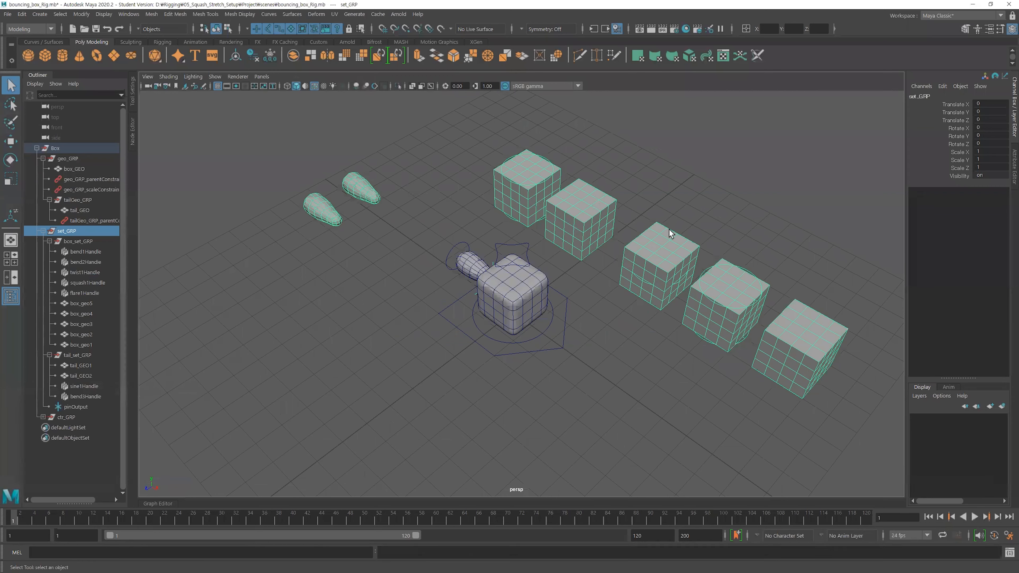
- Inspect the squash1, twist1, bend2 and bend1 deformer handles inside box_set_GRP
click(77, 283)
click(76, 272)
click(76, 261)
click(77, 252)
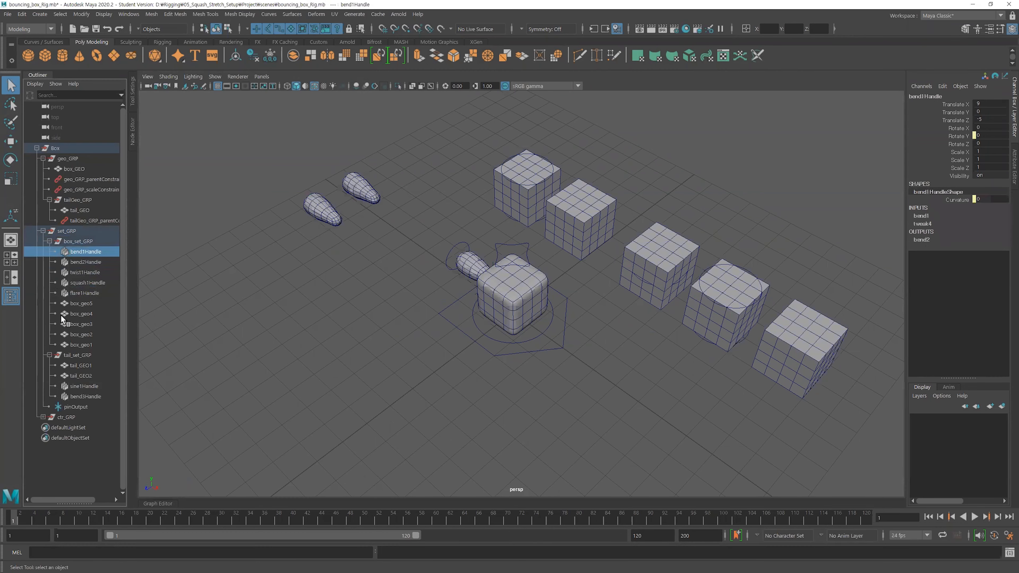
- Expand ctr_GRP and inspect the duplicate box box_geo4 and the squash1Handle deformer
click(44, 417)
alt+drag(295, 397, 318, 377)
alt+right_drag(321, 378, 475, 392)
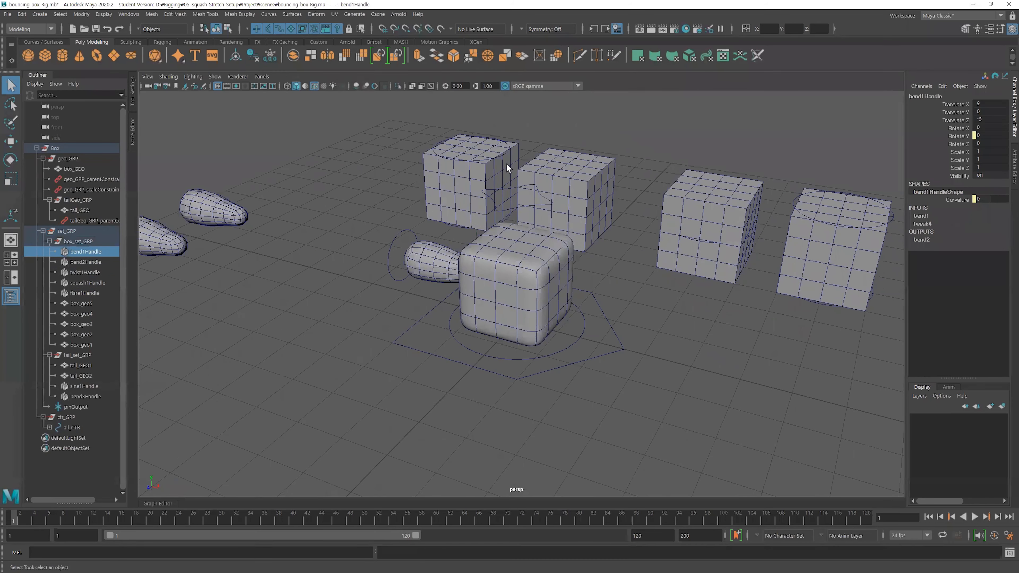
click(470, 159)
click(470, 160)
click(501, 152)
click(605, 179)
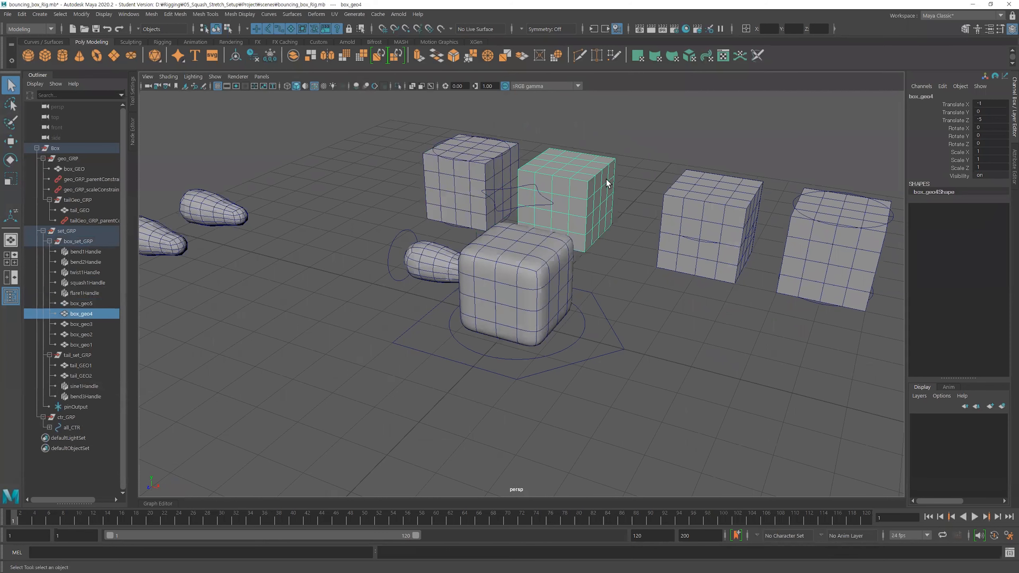
click(85, 283)
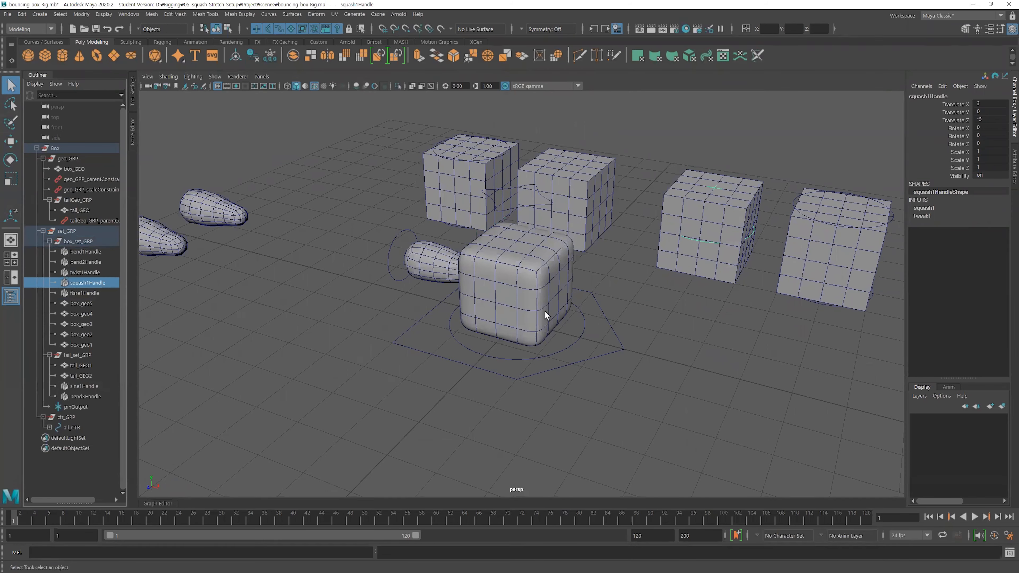
- Try the Twist, Walk and Bend Frontback attributes of boxShape_CTR, undoing each test
scroll(545, 310, down, 2)
alt+drag(548, 308, 556, 250)
click(536, 237)
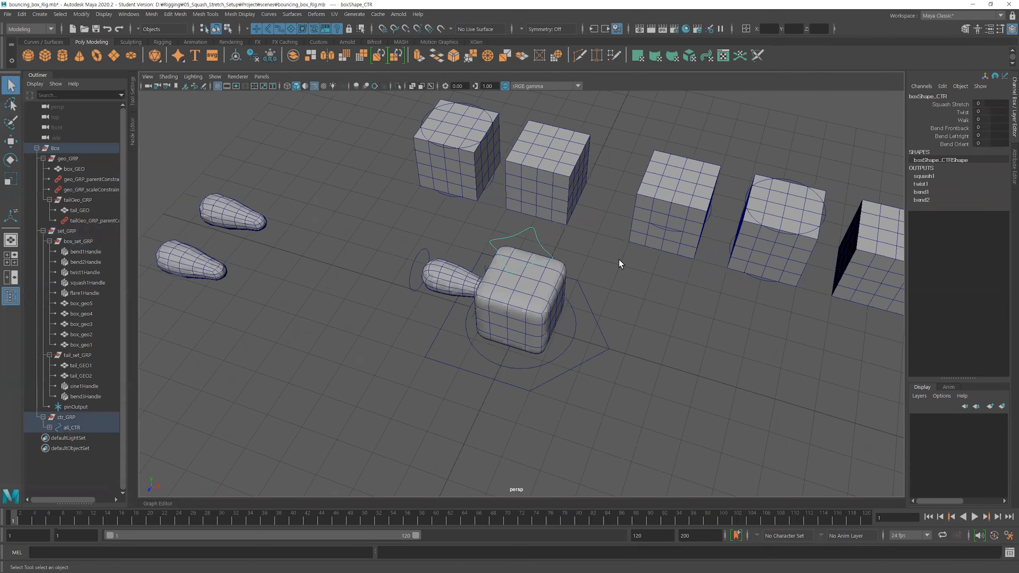
alt+middle_drag(619, 260, 589, 304)
scroll(589, 303, up, 2)
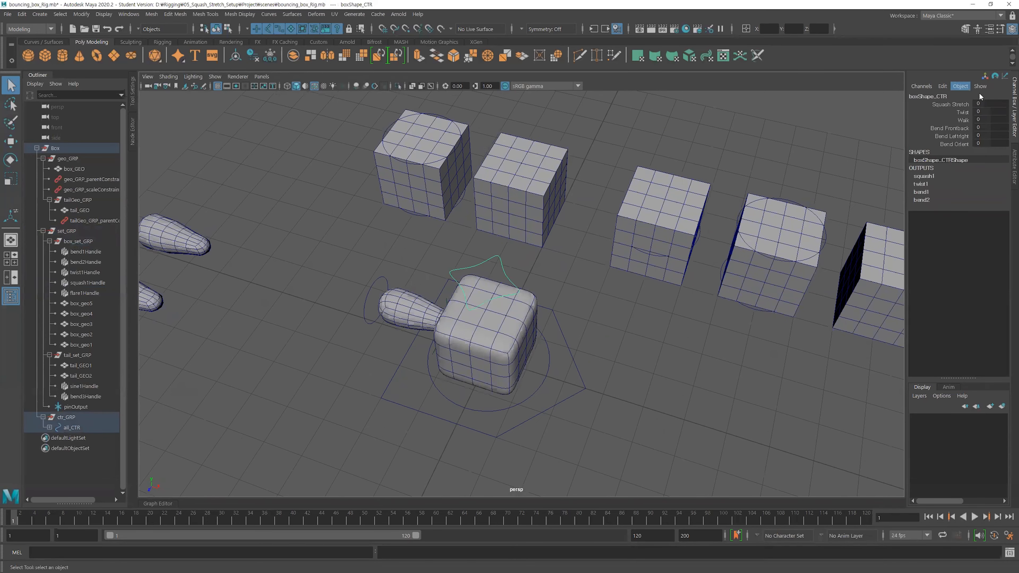
click(963, 112)
middle_drag(586, 323, 625, 328)
key(ctrl+z)
click(961, 121)
key(ctrl+z)
click(961, 129)
key(ctrl+z)
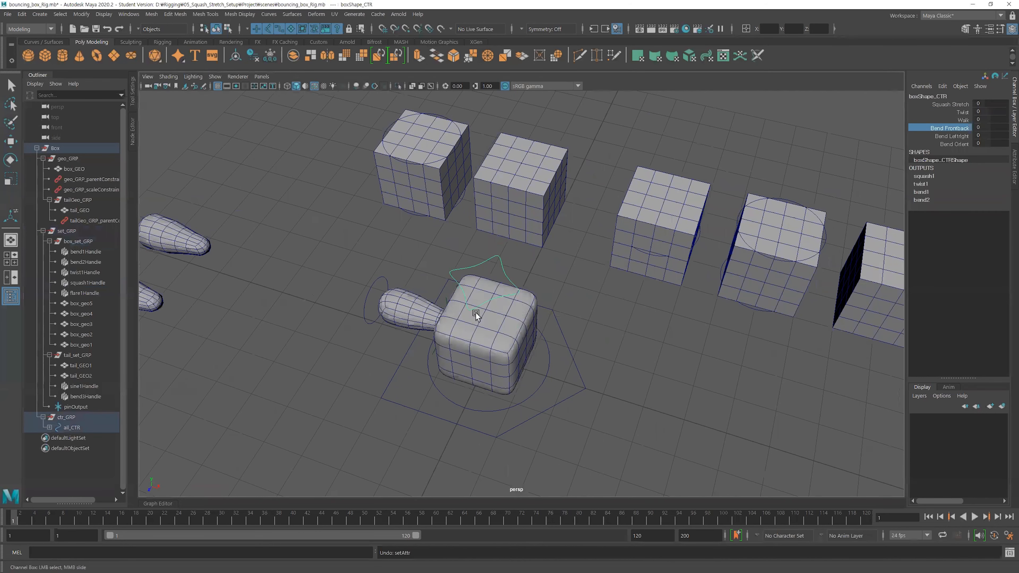
- Try rotating the box with the circular control around its base, undo the test and clear the selection
alt+drag(577, 346, 518, 332)
click(547, 359)
key(e)
key(ctrl+z)
key(ctrl+z)
click(611, 342)
alt+right_drag(469, 381, 535, 383)
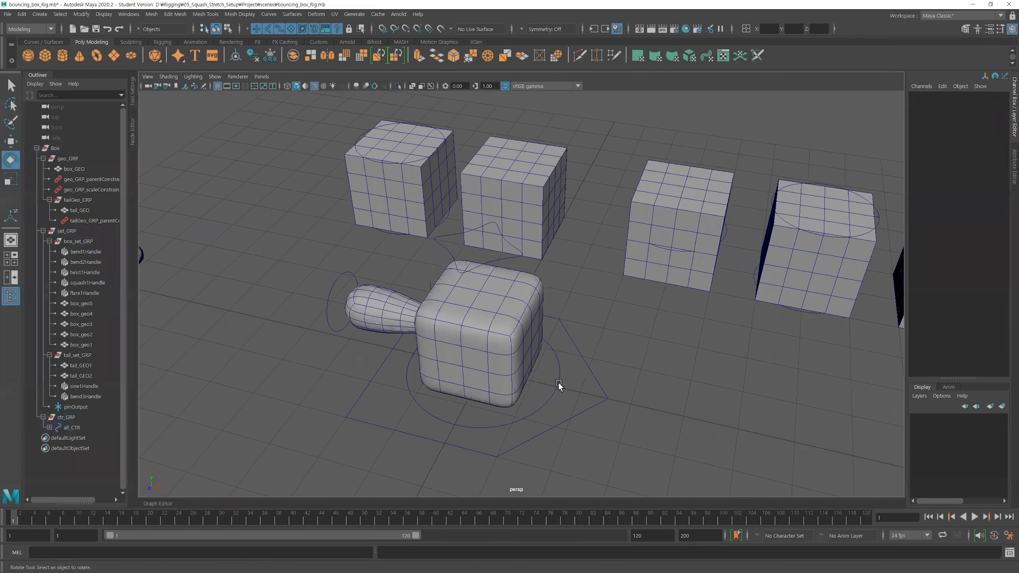
- Select the circular base control, boxShape_CTR and all_CTR in turn to examine their channels
click(558, 383)
click(601, 392)
alt+middle_drag(663, 382, 674, 345)
click(668, 344)
click(610, 326)
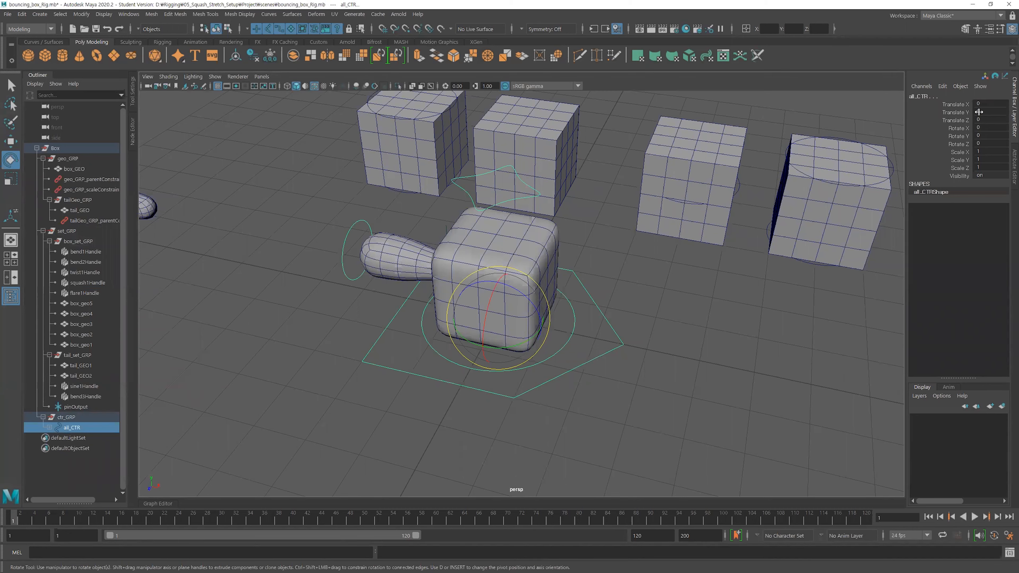
click(505, 198)
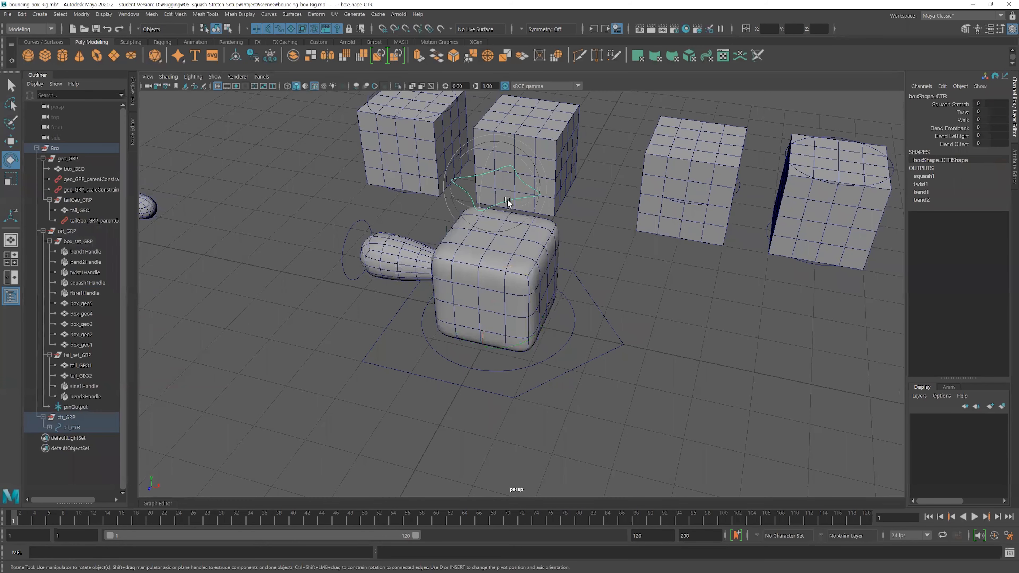
drag(474, 352, 477, 377)
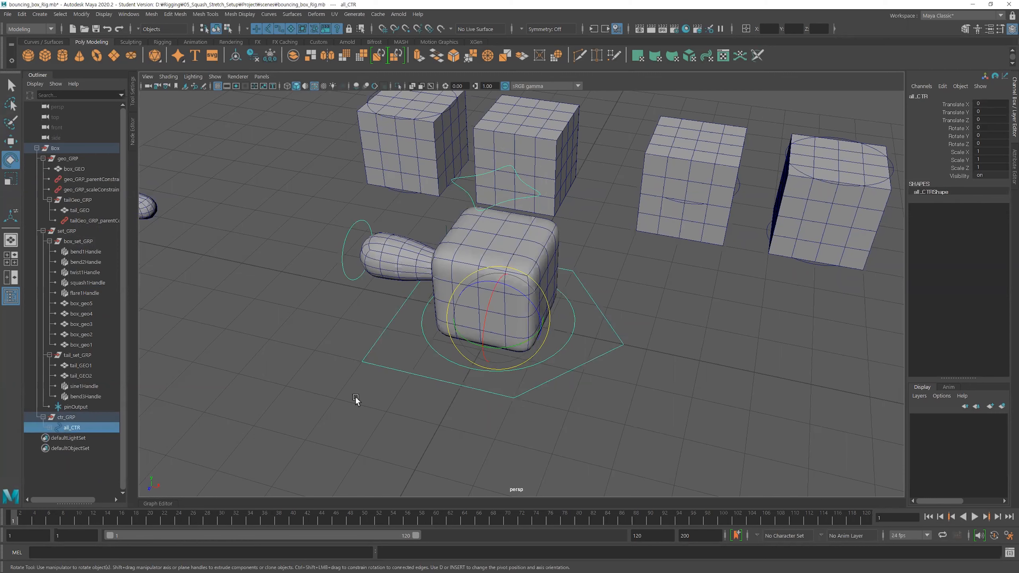
- Collapse the set_GRP, geo_GRP and ctr_GRP hierarchies under the Box group
click(43, 231)
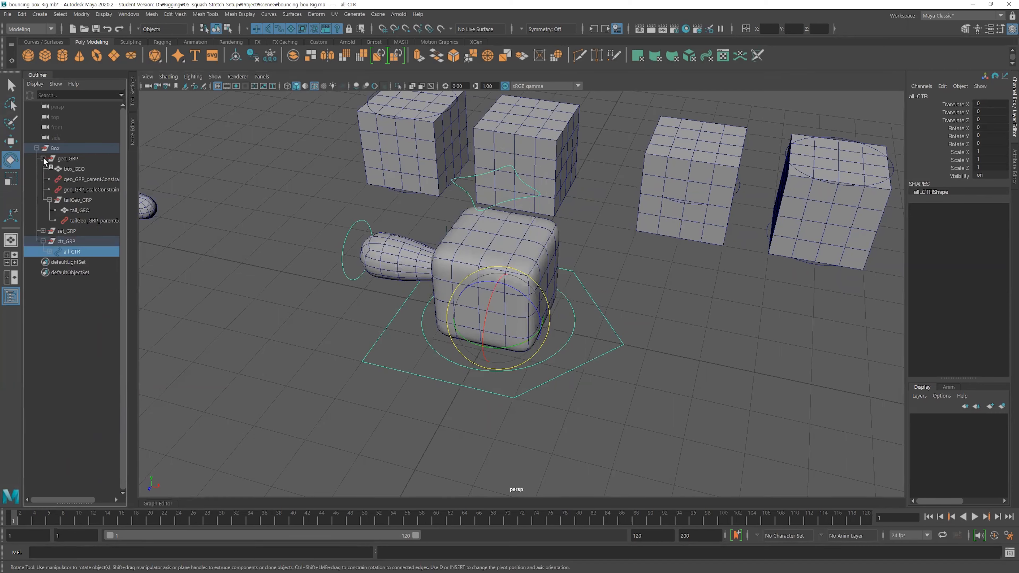
click(43, 159)
click(62, 159)
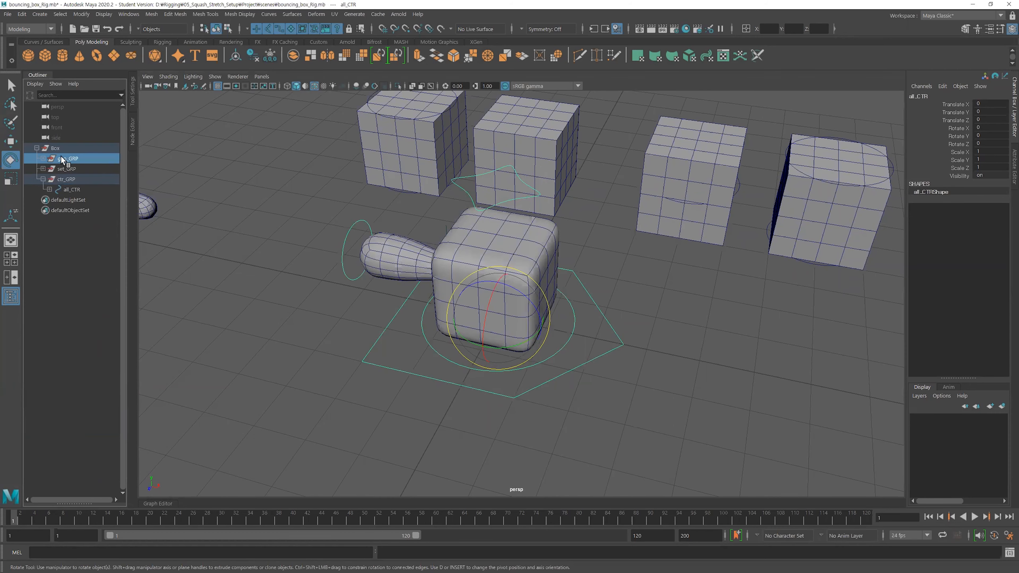
click(73, 169)
click(69, 181)
click(42, 179)
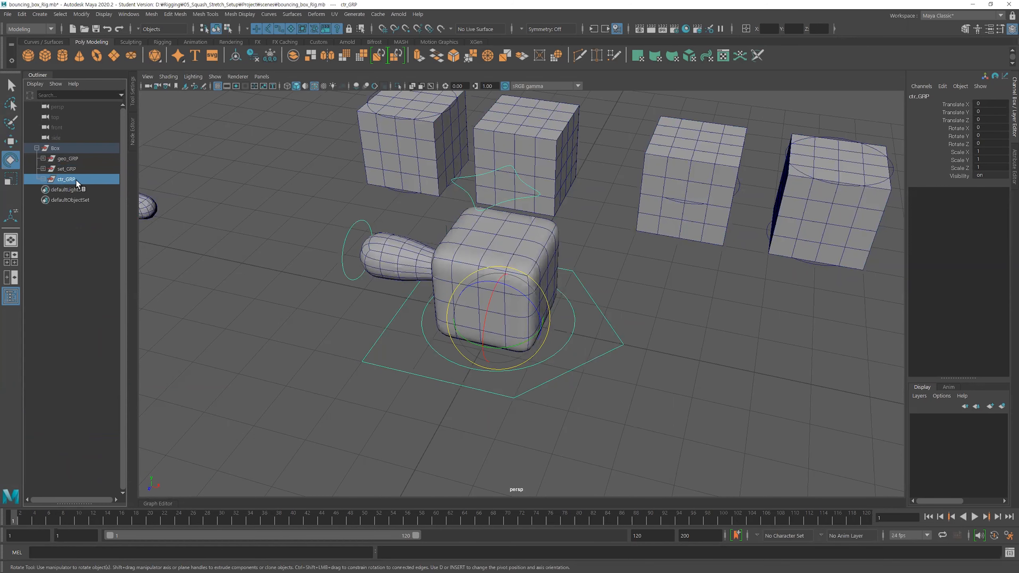
- Review the three subgroups of Box and hide set_GRP with its duplicate boxes and tails
click(66, 159)
click(68, 166)
click(66, 177)
click(66, 167)
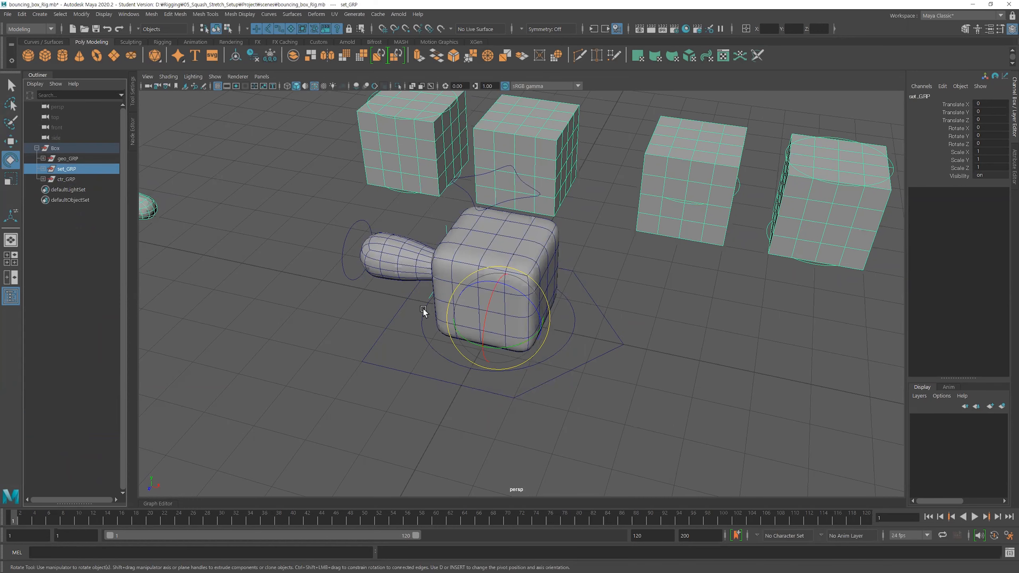
key(ctrl+h)
scroll(536, 330, down, 5)
scroll(543, 331, up, 4)
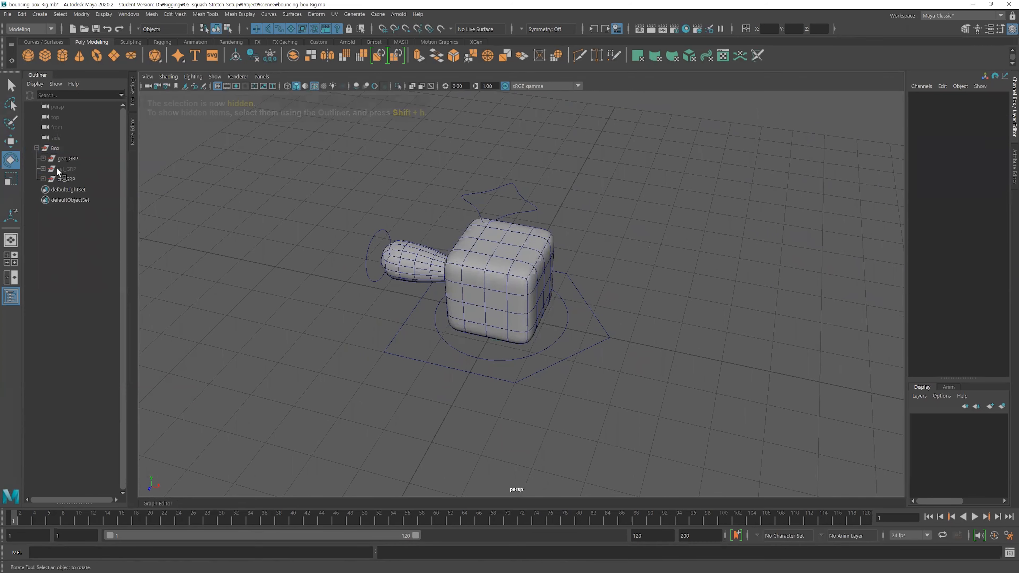
- Expand ctr_GRP and all_CTR in the hierarchy to examine how the controls are nested
click(43, 179)
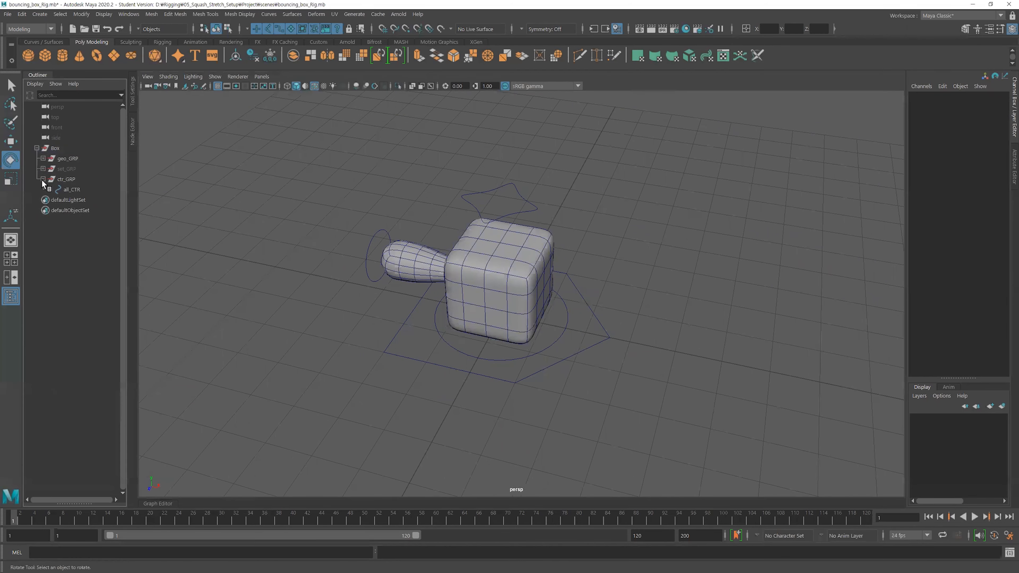
alt+drag(546, 292, 526, 279)
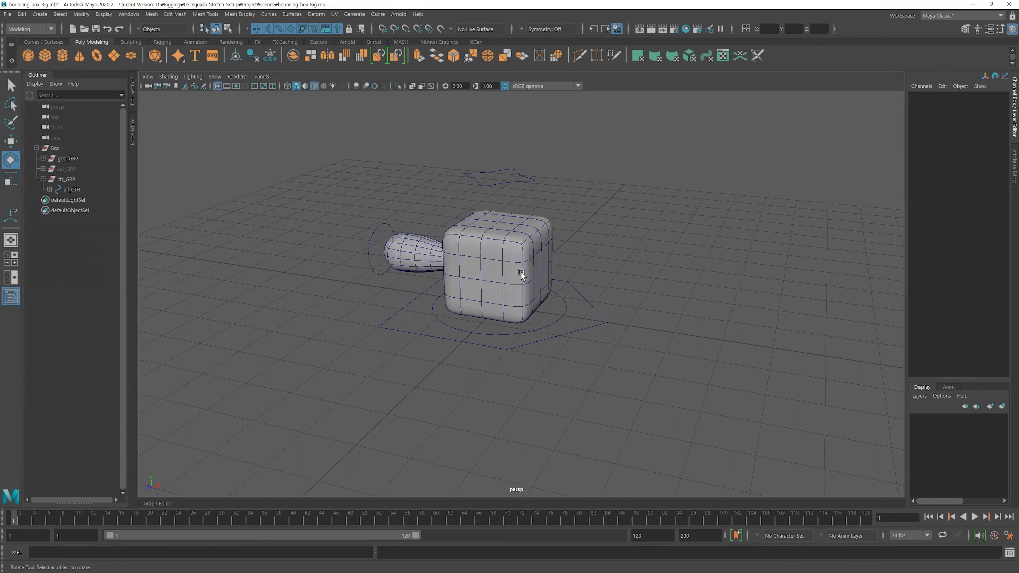
scroll(574, 293, down, 2)
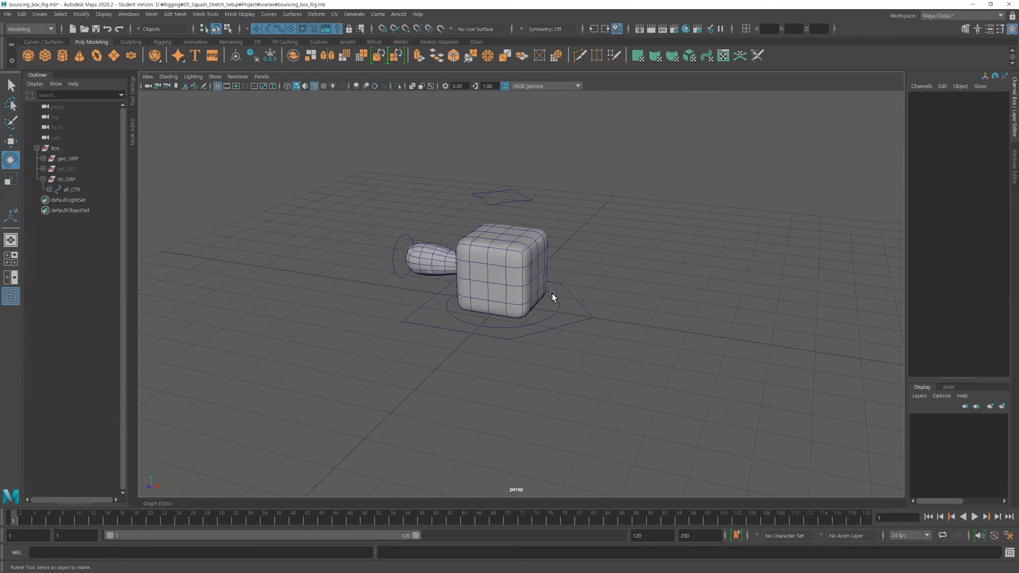
click(49, 189)
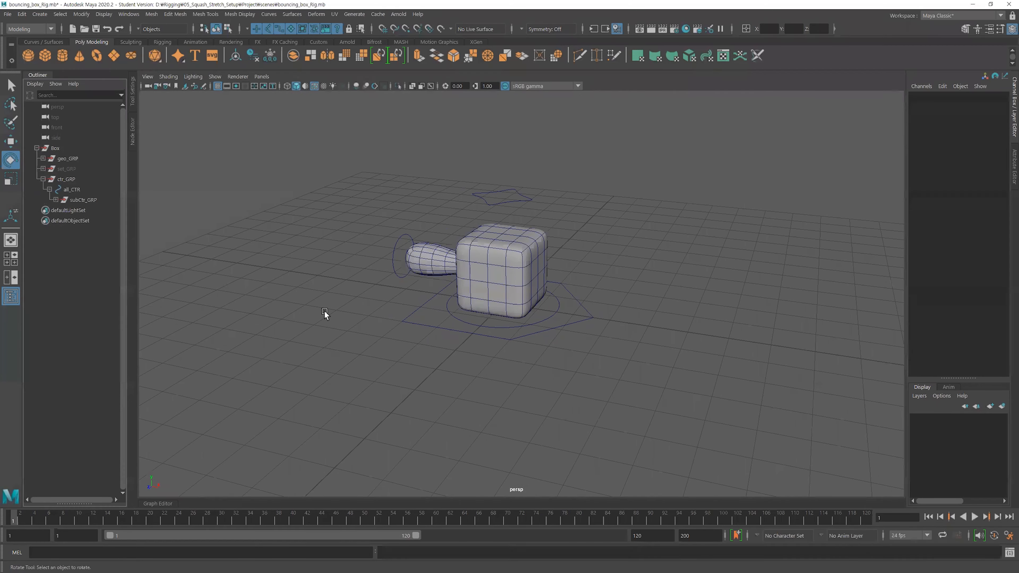
- Try moving and scaling the whole rig with all_CTR, and undo the changes
drag(596, 314, 555, 355)
key(w)
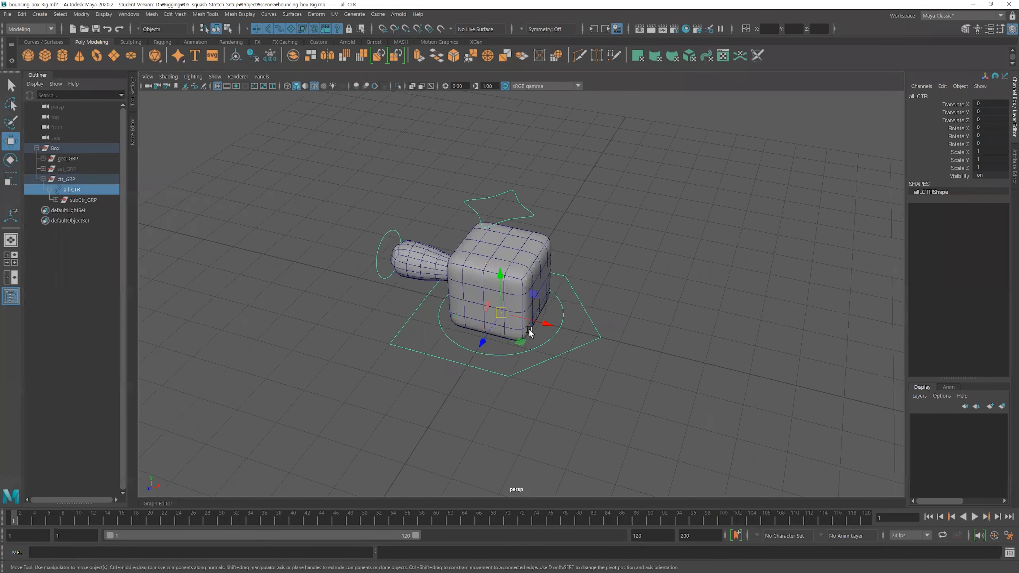
drag(492, 311, 820, 179)
alt+right_drag(752, 265, 636, 270)
alt+middle_drag(635, 270, 519, 319)
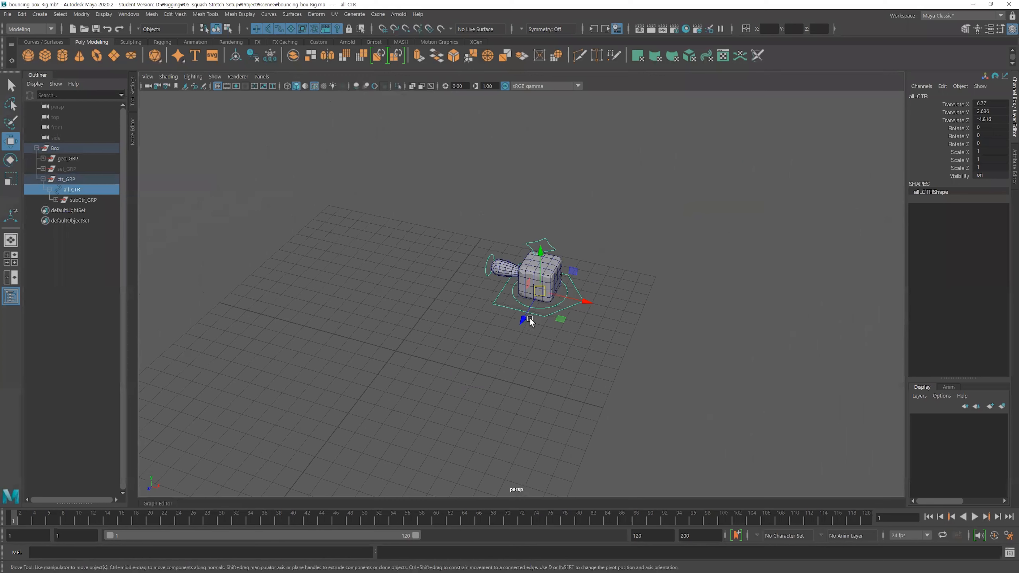
drag(540, 291, 579, 354)
key(x)
key(r)
key(ctrl+z)
key(ctrl+z)
key(ctrl+z)
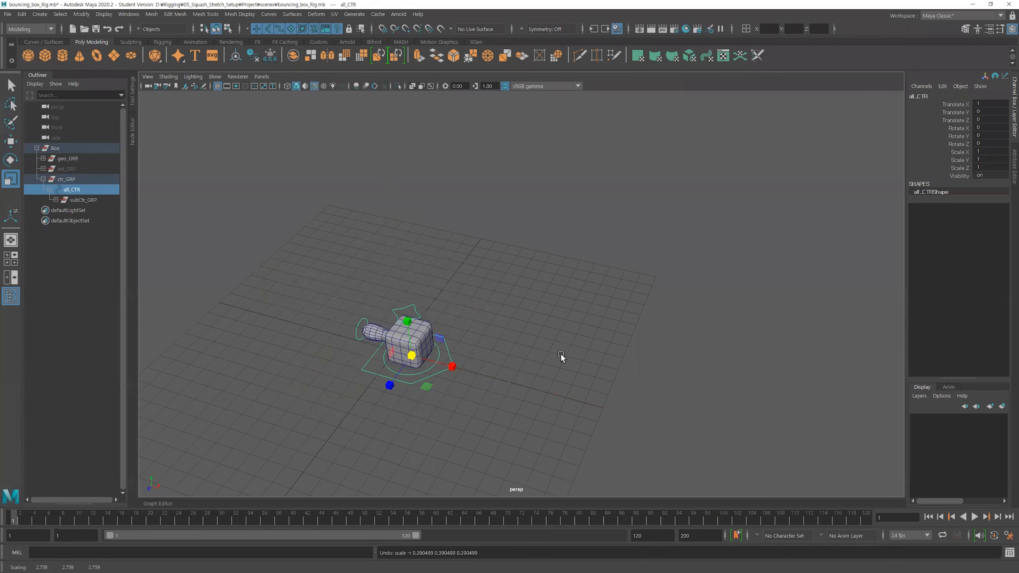
- Try moving the rig again with its base controls and undo both moves
alt+middle_drag(508, 373, 581, 318)
alt+right_drag(359, 345, 507, 368)
key(w)
drag(480, 329, 686, 333)
key(ctrl+z)
click(484, 317)
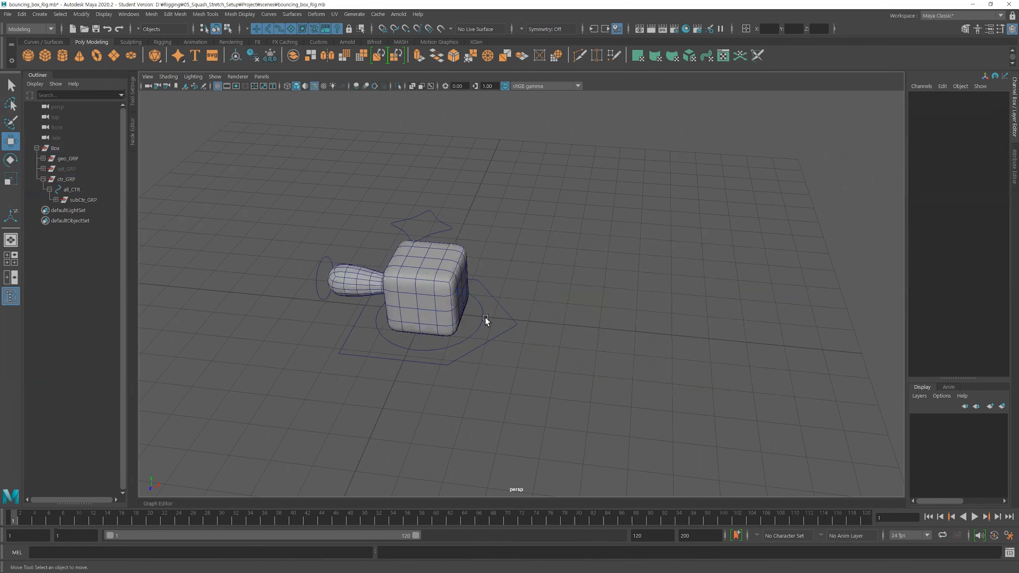
mouse_move(426, 295)
mouse_down()
mouse_move(437, 274)
mouse_move(442, 308)
mouse_up()
key(ctrl+z)
- Select the circular sub_CTR and the star-shaped boxShape_CTR in turn to examine their channels
alt+drag(415, 342, 417, 355)
click(487, 345)
click(484, 336)
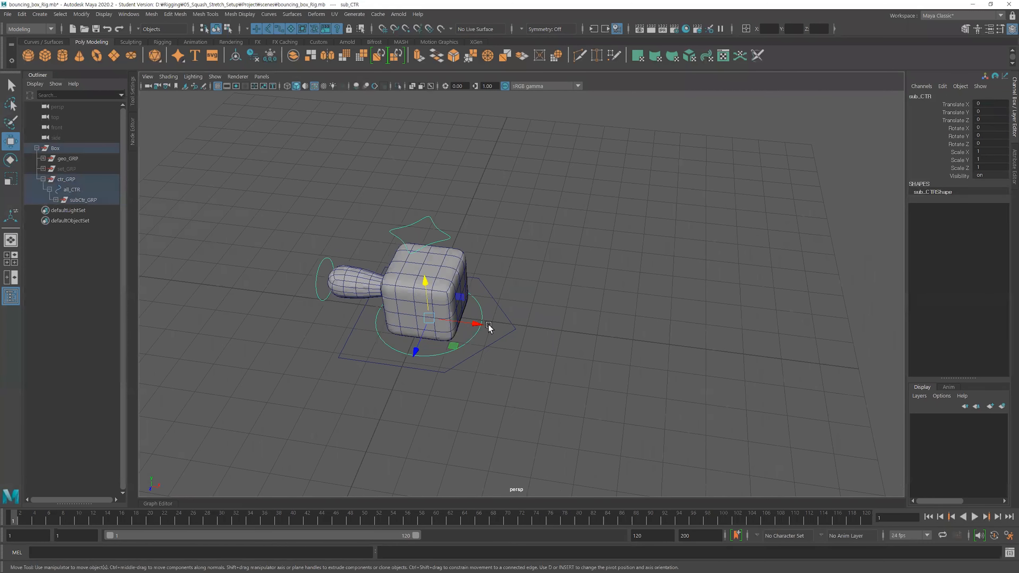
alt+right_drag(423, 348, 460, 338)
alt+middle_drag(371, 316, 424, 326)
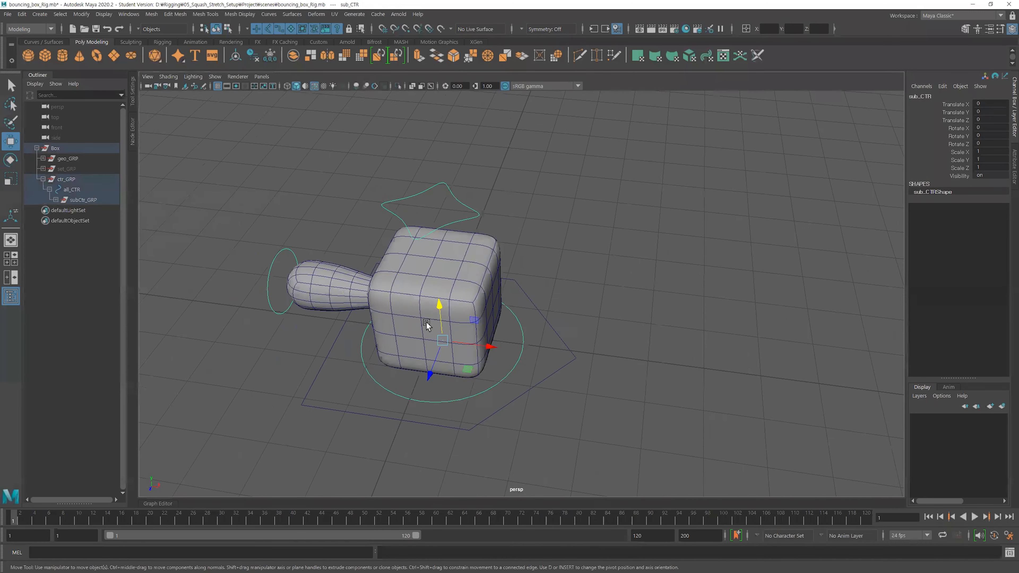
alt+drag(424, 326, 427, 306)
click(412, 168)
alt+drag(593, 205, 678, 210)
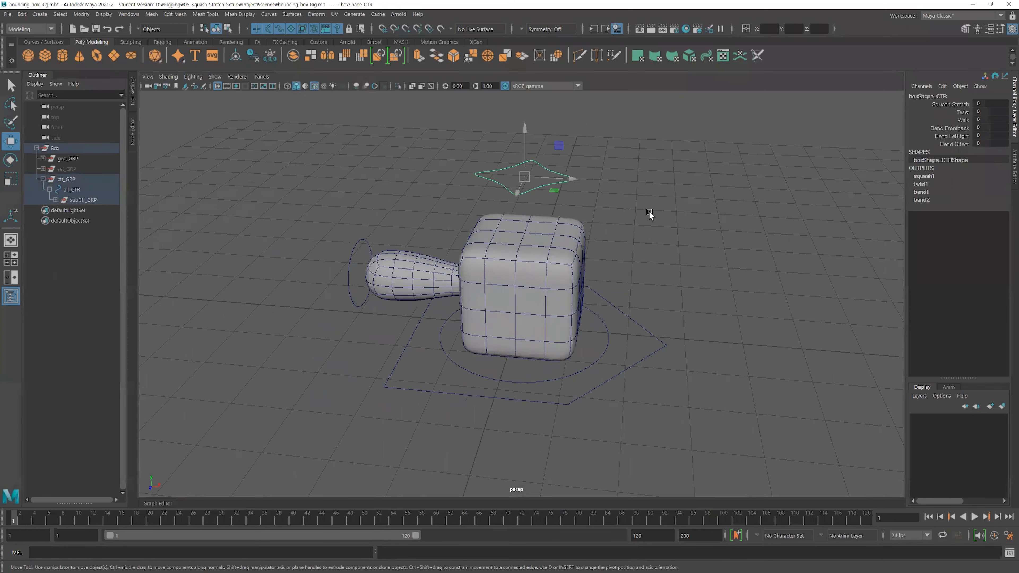
alt+drag(865, 155, 635, 189)
alt+right_drag(635, 188, 901, 132)
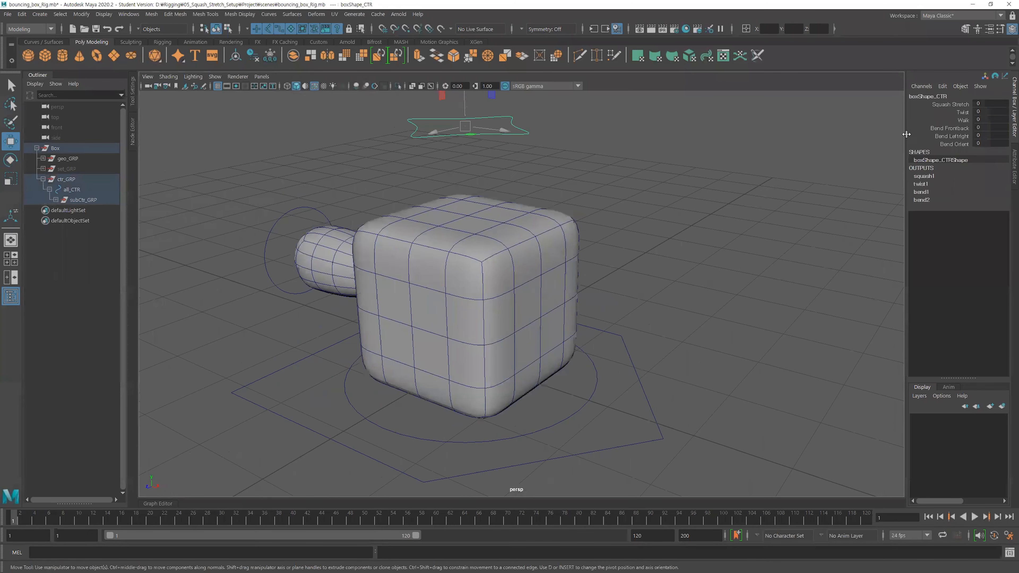
- Test the Squash Stretch, Twist and Walk channels of boxShape_CTR, undoing each change
click(951, 104)
middle_drag(628, 197, 613, 244)
key(ctrl+z)
key(ctrl+z)
click(963, 112)
middle_drag(762, 192, 536, 242)
key(ctrl+z)
click(962, 120)
middle_drag(663, 273, 640, 297)
key(ctrl+z)
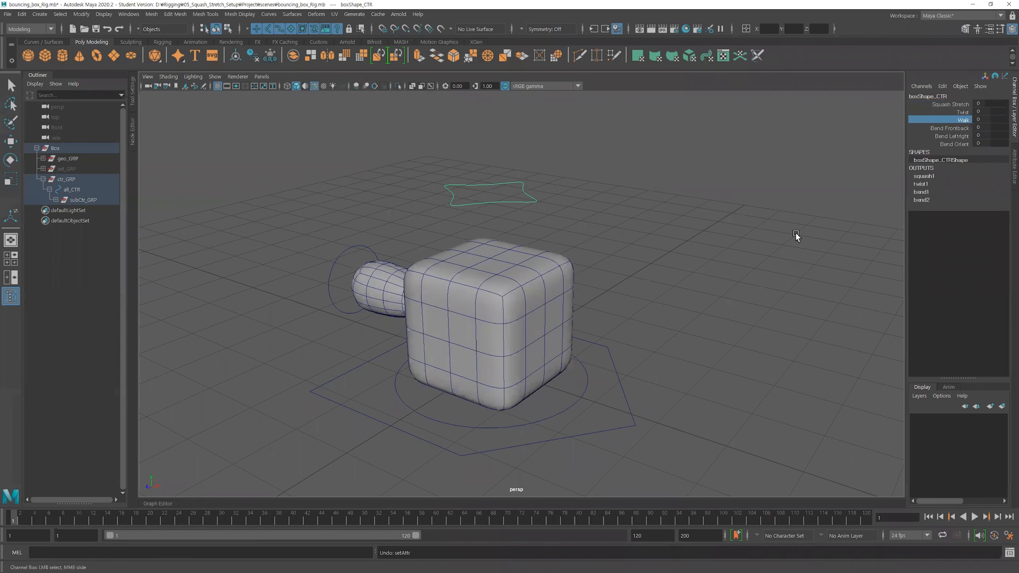
- Try bending the box with Bend Frontback combined with Bend Orient, and undo both changes
click(953, 128)
middle_drag(674, 229, 731, 316)
click(959, 144)
middle_drag(678, 264, 740, 296)
key(ctrl+z)
key(ctrl+z)
key(ctrl+z)
key(ctrl+z)
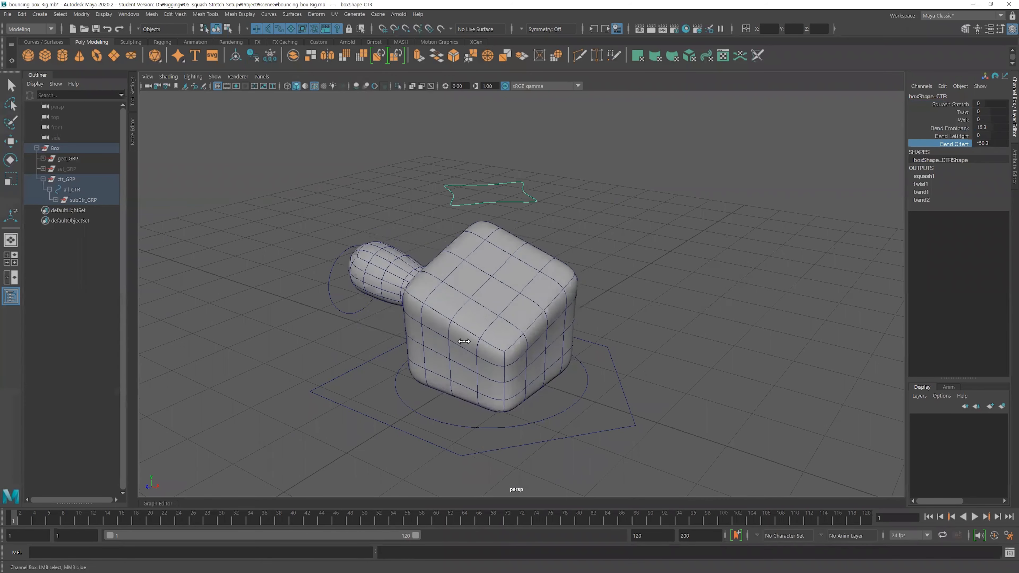
- Test the Bend Leftright channel of boxShape_CTR and undo the bend
click(953, 136)
middle_drag(690, 257, 678, 291)
key(ctrl+z)
alt+drag(546, 308, 595, 315)
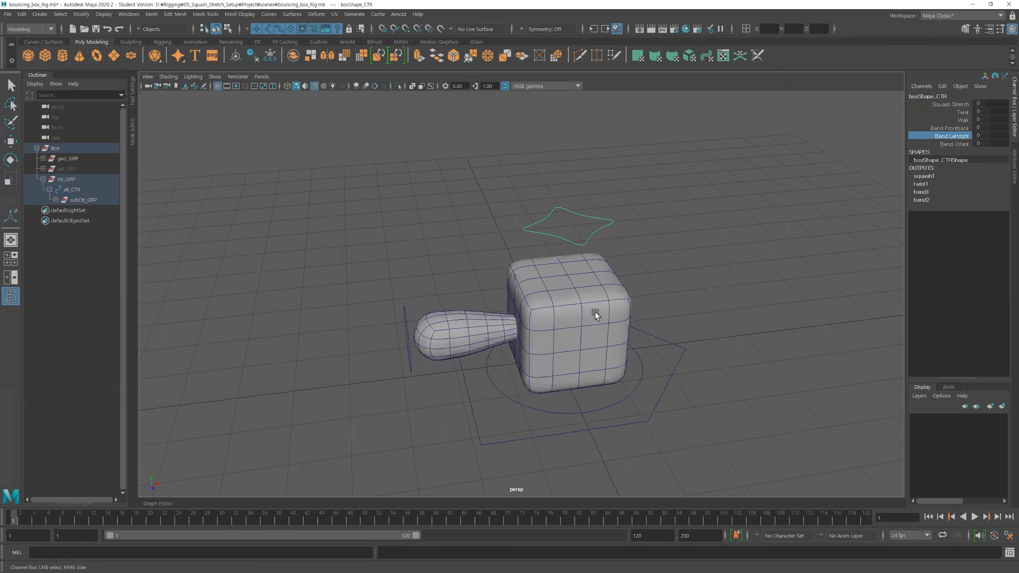
- Select tailShape_CTR, test its Wave Off On and Wave channels on the tail, and reset both to 0
click(407, 335)
key(w)
alt+drag(387, 319, 550, 292)
alt+right_drag(550, 292, 610, 300)
click(958, 114)
middle_drag(692, 170, 710, 171)
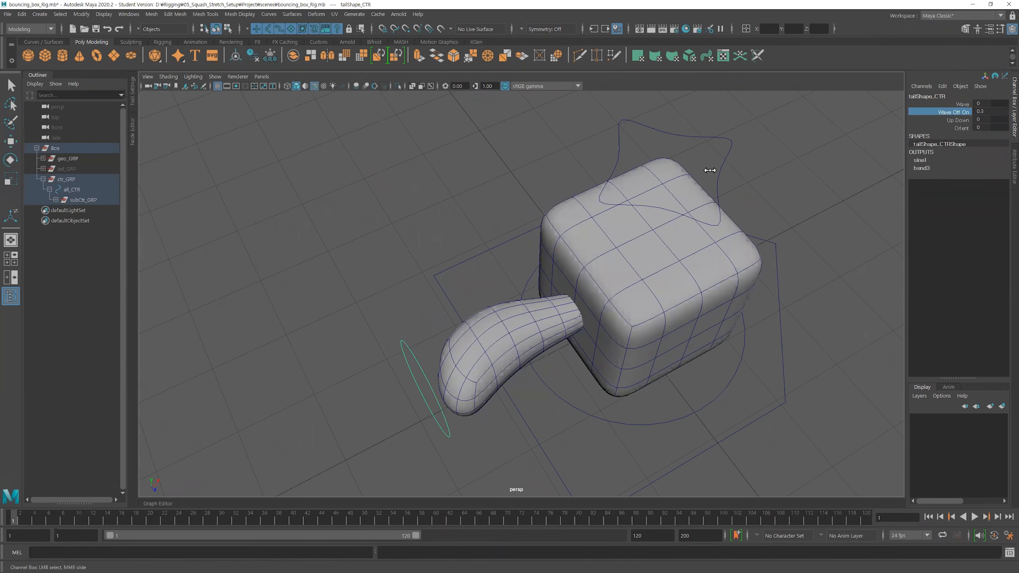
mouse_move(567, 223)
middle_down()
mouse_move(620, 220)
mouse_move(561, 231)
middle_up()
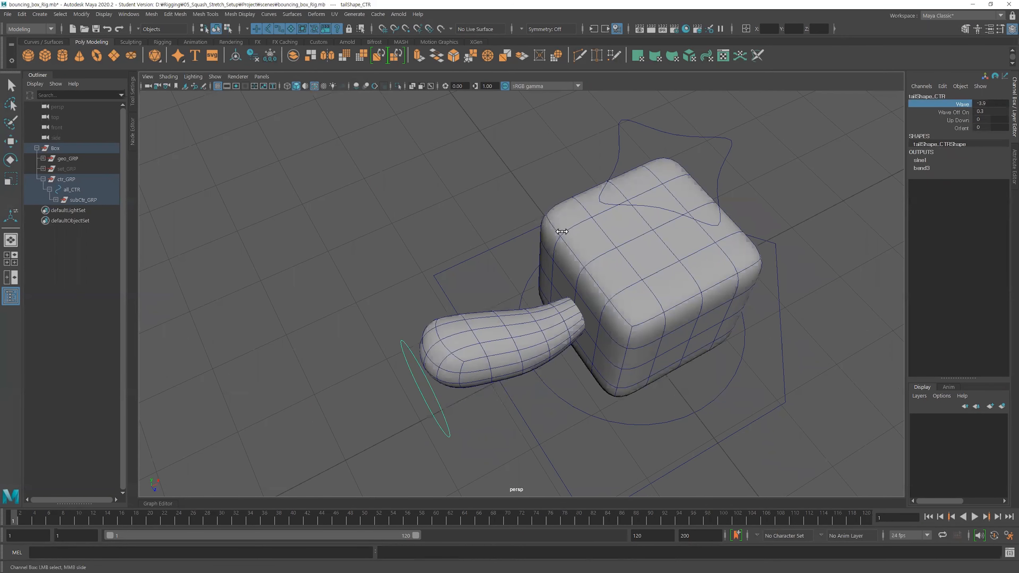
double_click(989, 112)
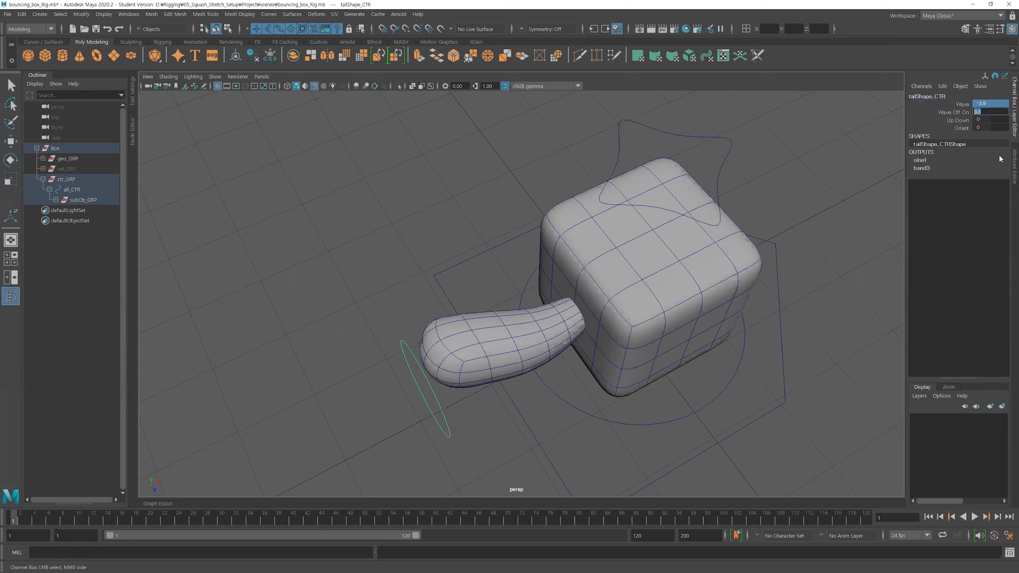
text(0)
key(Return)
- Test the tail control's Up Down and Orient channels from several angles and reset both to 0
click(958, 121)
alt+right_drag(682, 372, 578, 366)
alt+drag(578, 365, 547, 343)
middle_drag(545, 344, 722, 337)
click(965, 128)
middle_drag(580, 278, 643, 297)
alt+drag(469, 296, 620, 319)
middle_drag(620, 320, 357, 298)
alt+drag(725, 288, 581, 276)
drag(987, 130, 990, 121)
text(0)
key(Return)
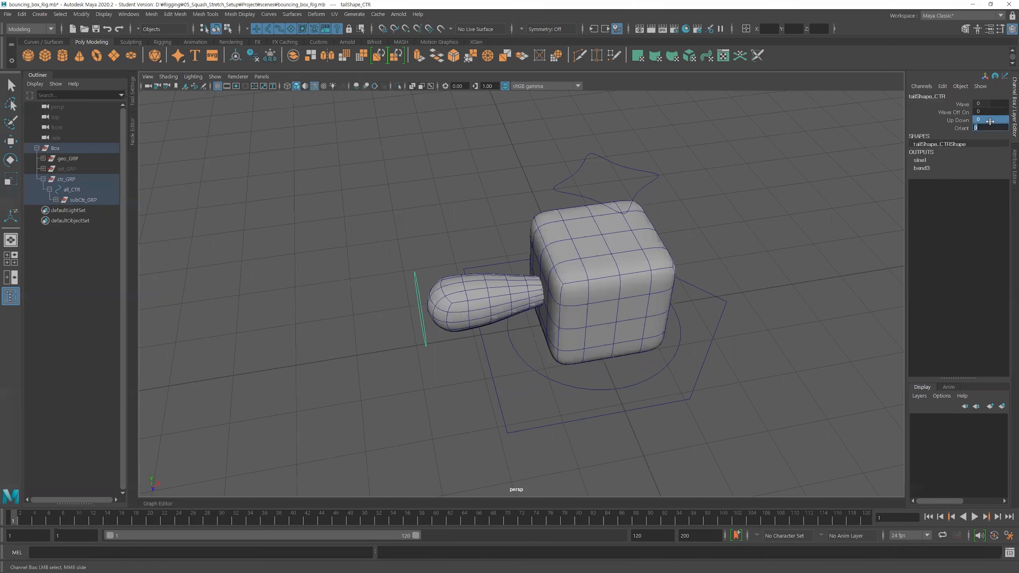
key(Return)
alt+right_drag(643, 257, 548, 241)
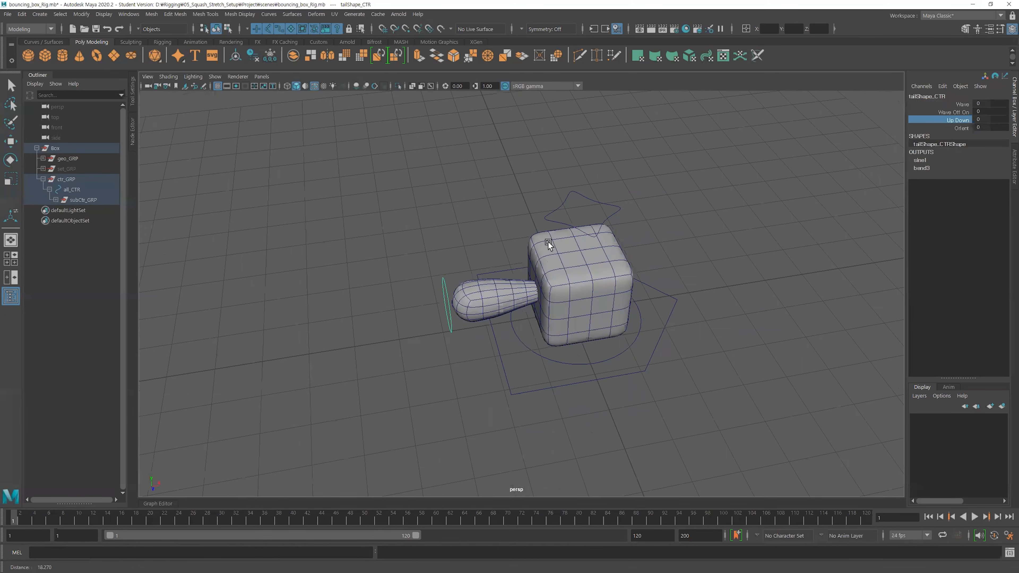
alt+middle_drag(548, 241, 502, 241)
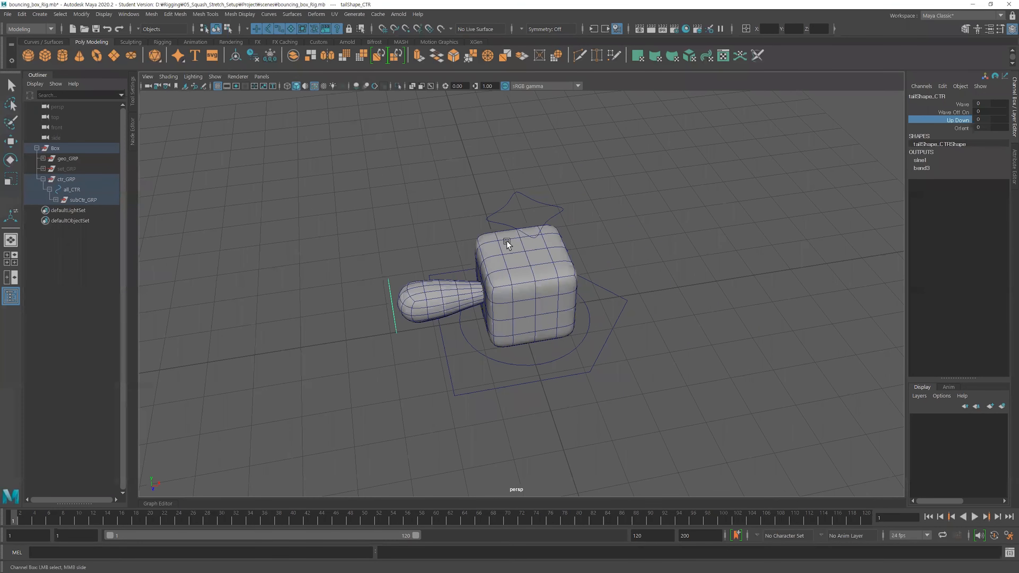
alt+drag(632, 219, 612, 303)
alt+right_drag(445, 281, 605, 307)
alt+middle_drag(603, 279, 678, 363)
alt+right_drag(678, 363, 621, 300)
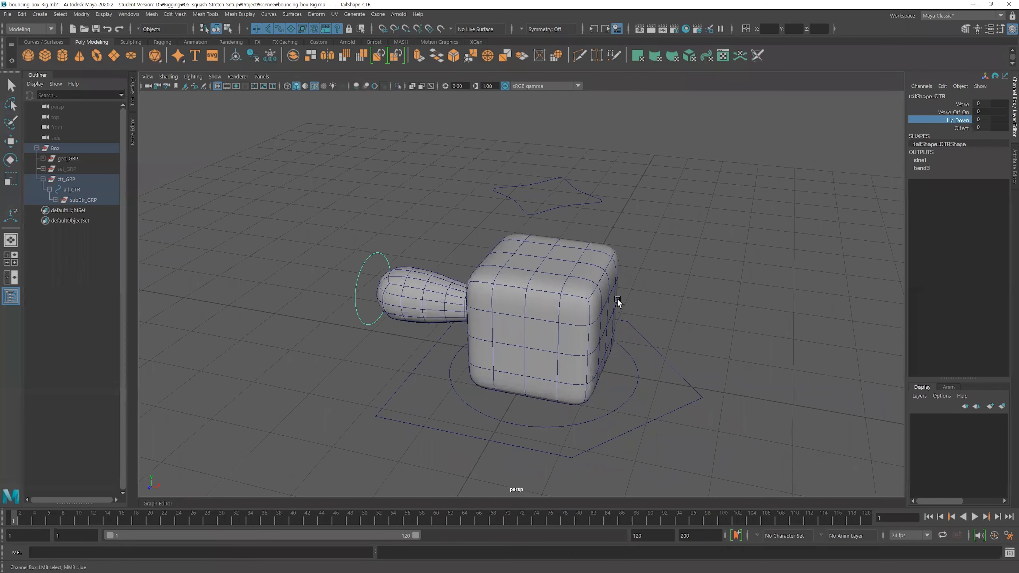
- Collapse ctr_GRP, review the ctr_GRP and geo_GRP groups under Box, and clear the selection
key(w)
click(43, 179)
click(147, 189)
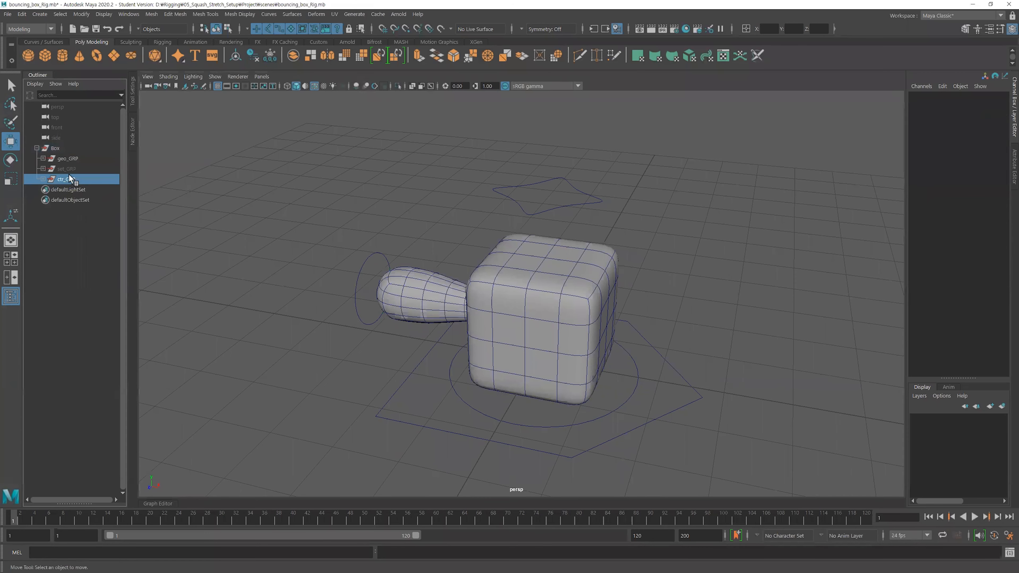
click(67, 160)
click(325, 192)
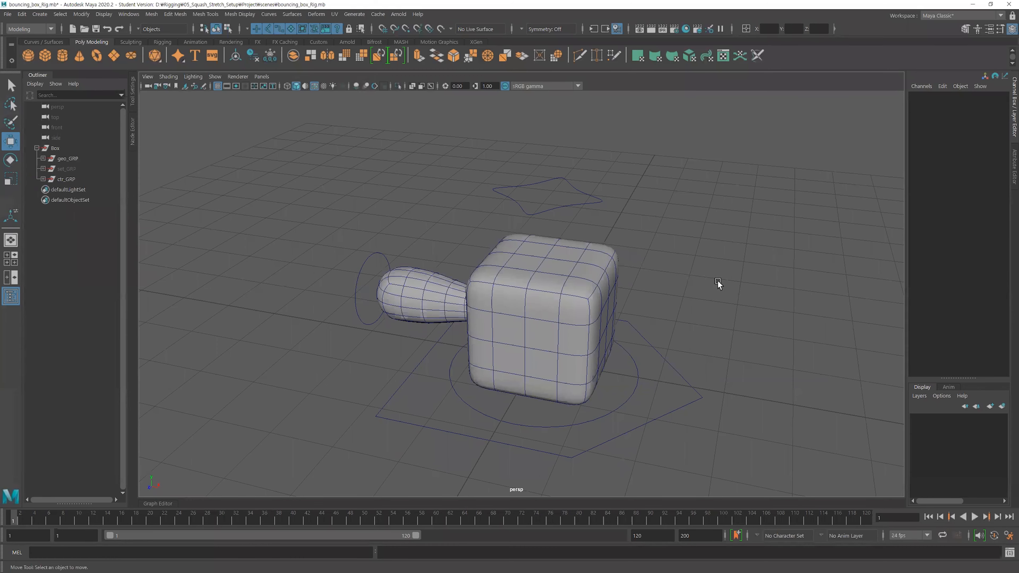
alt+right_drag(717, 280, 631, 280)
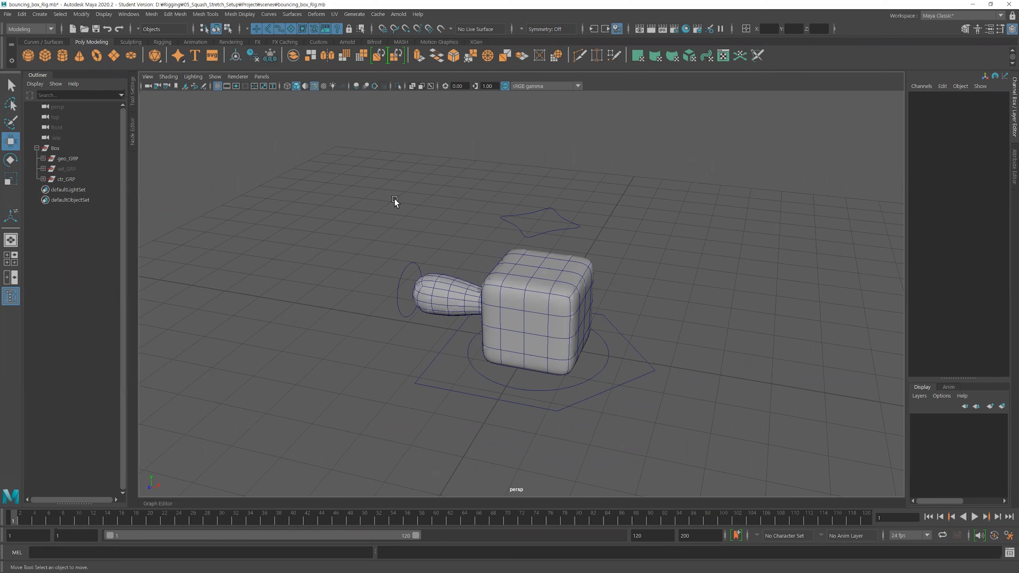
- Start a new empty scene and create a polygon cube at the origin
click(72, 29)
click(514, 298)
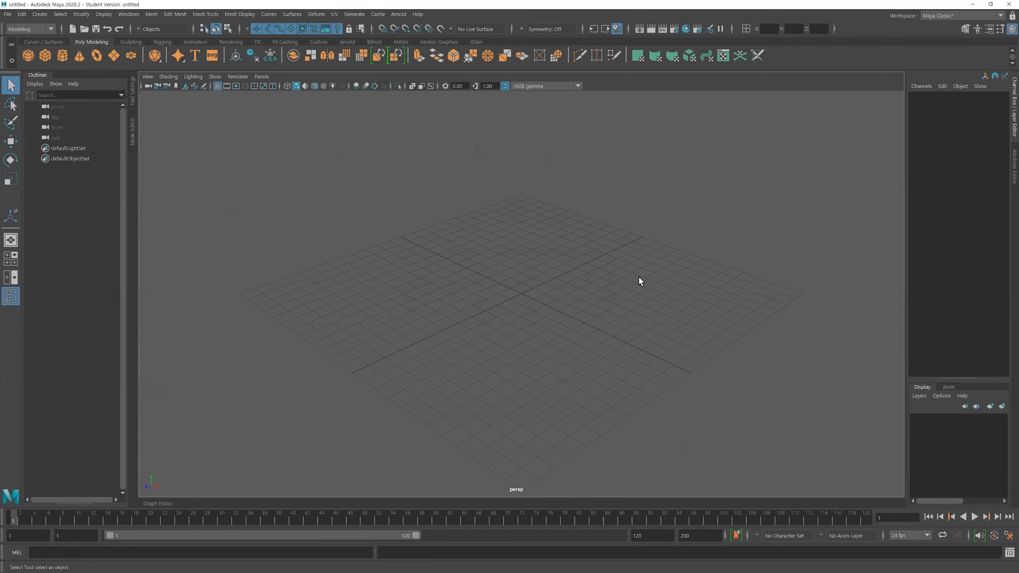
click(46, 56)
alt+right_drag(504, 283, 667, 295)
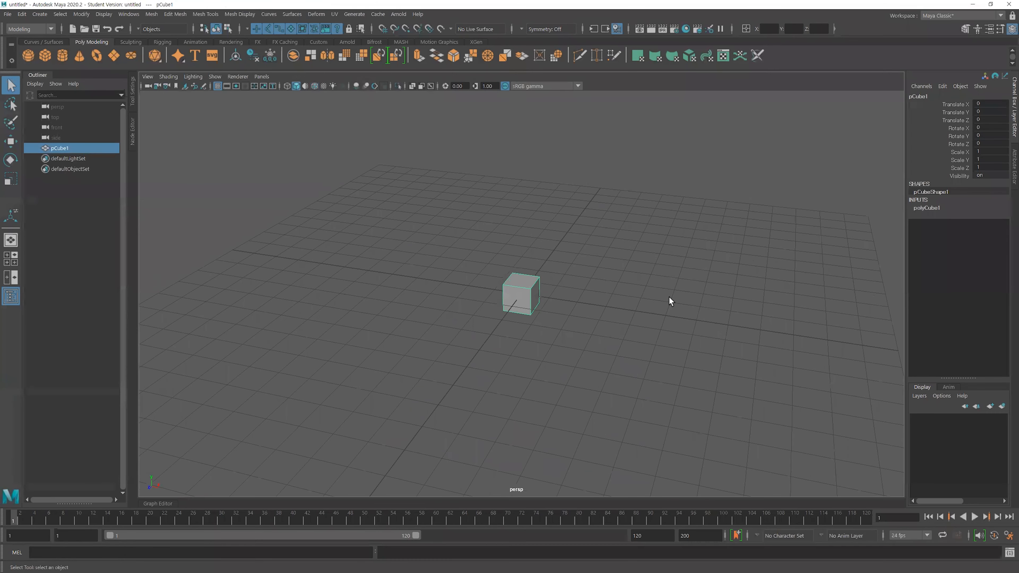
alt+right_drag(586, 284, 721, 294)
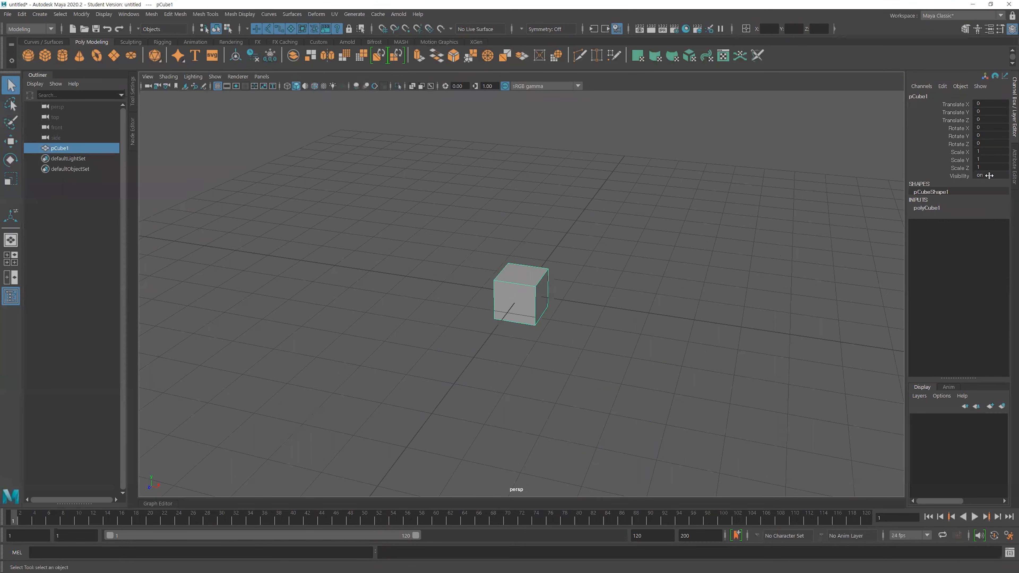
- Scale the cube to 2 in X, Y and Z and set its width, height and depth subdivisions to 4
drag(990, 168, 986, 152)
key(Return)
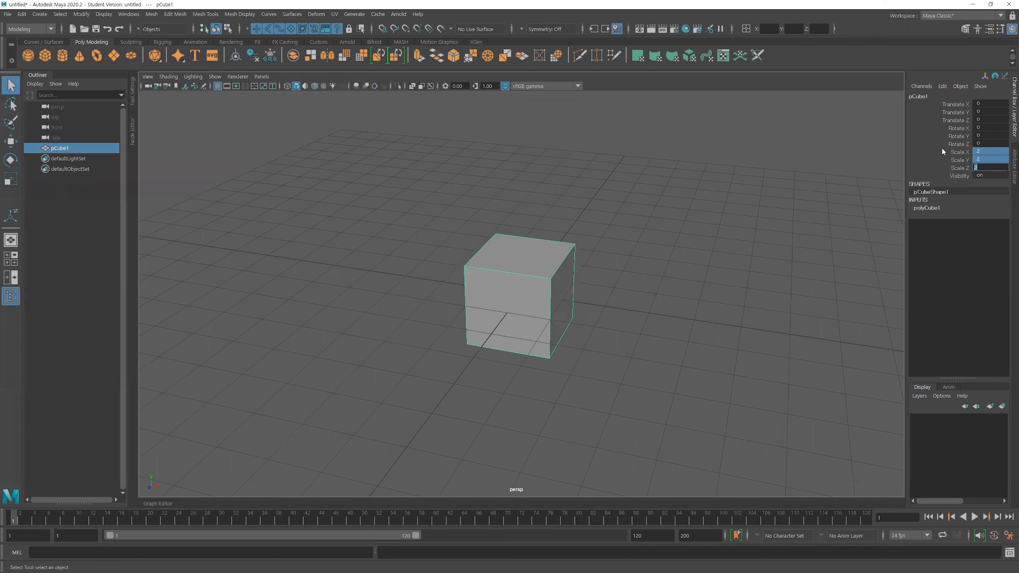
click(927, 208)
drag(944, 239, 951, 255)
middle_drag(703, 251, 712, 249)
- Raise the cube to Translate Y 1 so that it rests on the grid
alt+drag(578, 267, 551, 259)
key(q)
alt+drag(450, 289, 521, 234)
key(w)
alt+drag(551, 278, 564, 295)
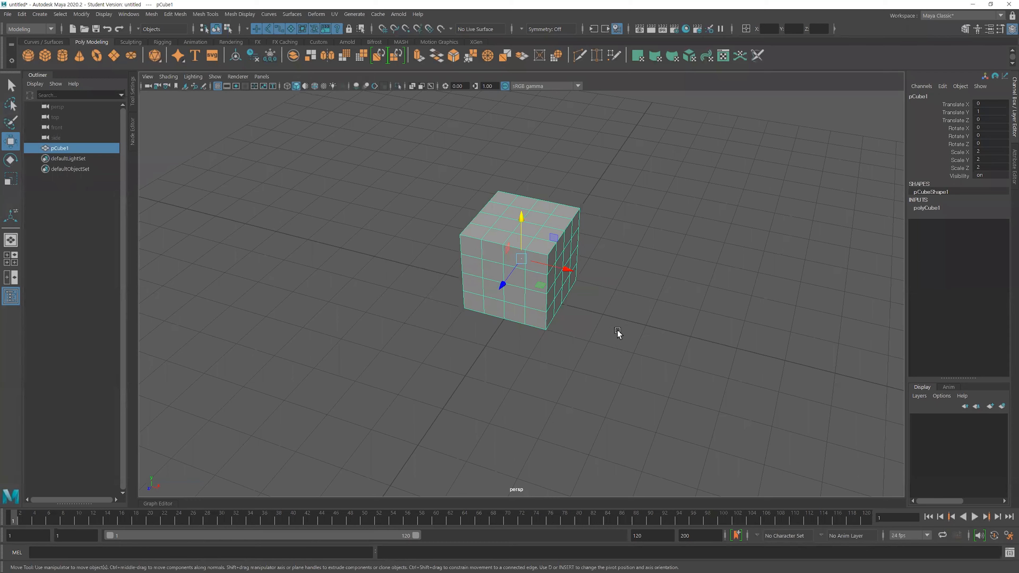
alt+middle_drag(617, 327, 604, 356)
mouse_move(626, 307)
alt+mouse_down()
mouse_move(615, 275)
mouse_move(563, 300)
mouse_move(580, 282)
mouse_move(550, 298)
mouse_move(597, 306)
mouse_move(584, 325)
mouse_move(548, 341)
mouse_move(551, 312)
mouse_move(610, 314)
alt+mouse_up()
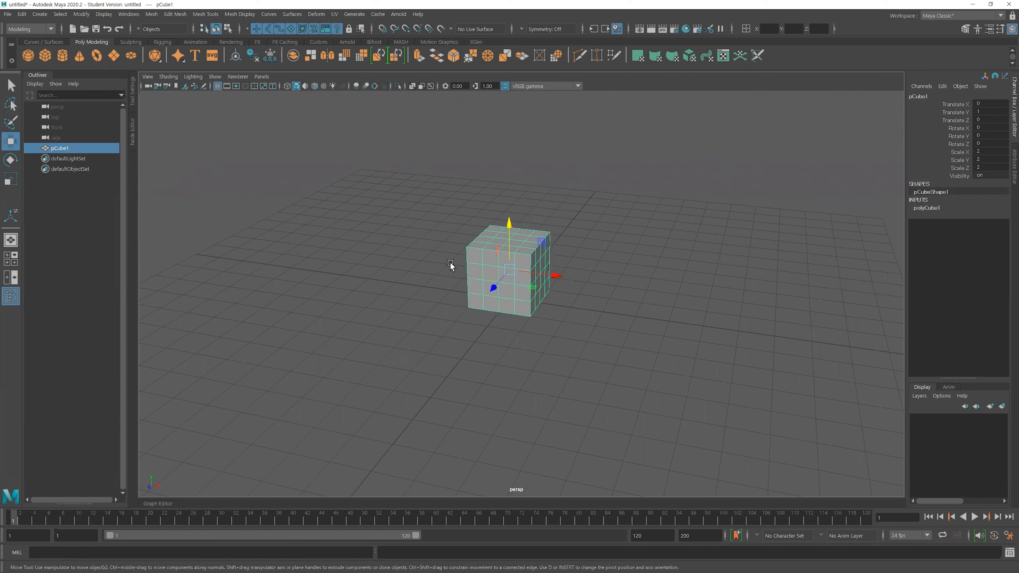
- Delete the cube's construction history and freeze its transformations
key(alt+shift+d)
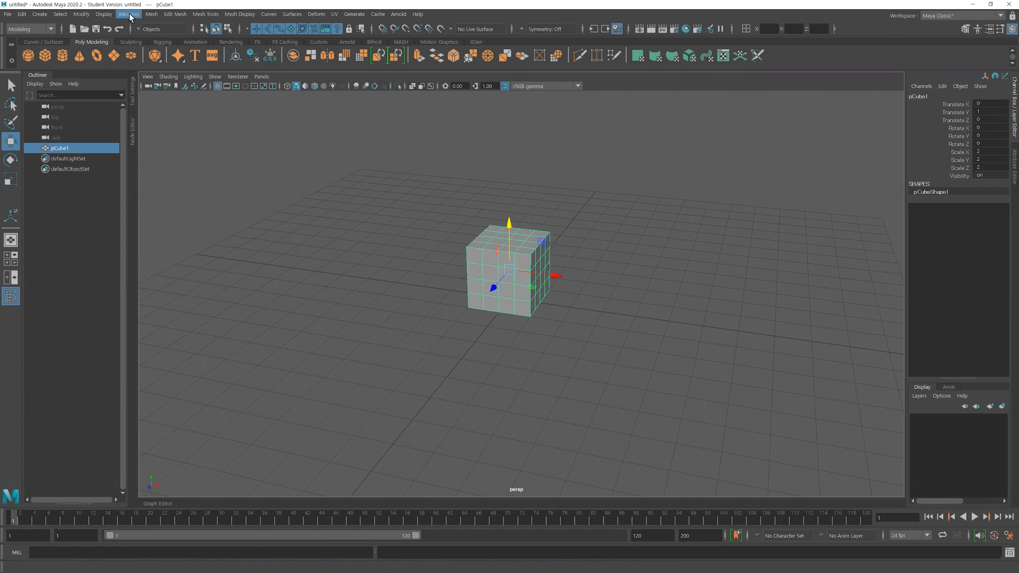
click(88, 18)
click(112, 61)
alt+drag(480, 283, 481, 301)
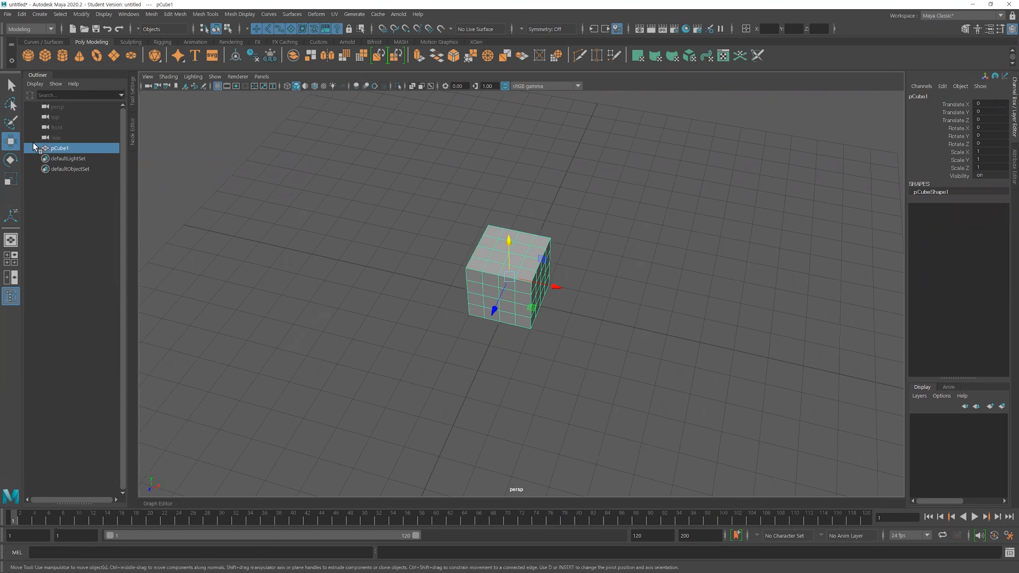
- Rename the cube as box_GEO and keep it selected
double_click(58, 148)
text(box_GEO)
key(Return)
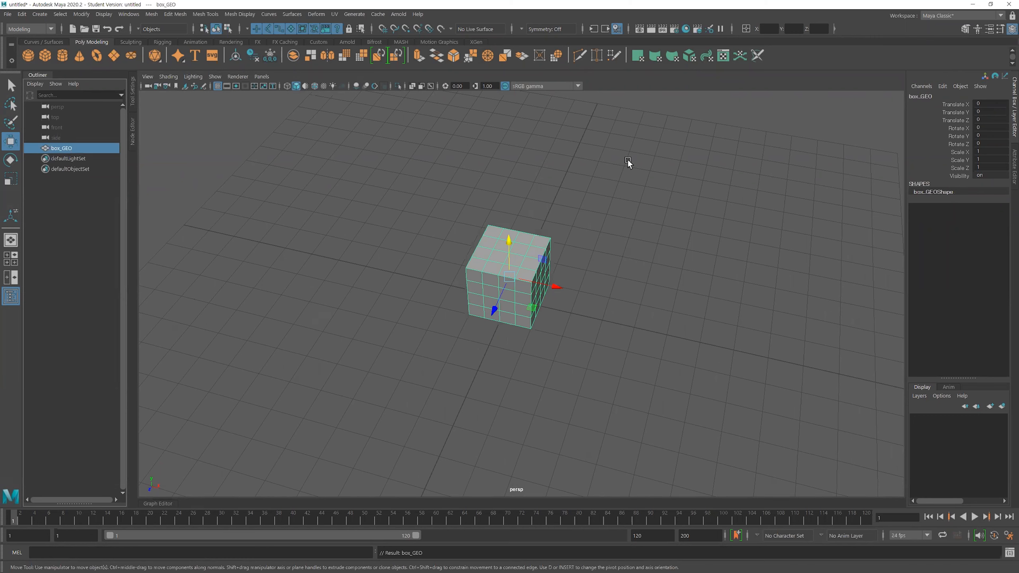
click(555, 156)
click(66, 149)
mouse_move(587, 293)
alt+mouse_down()
mouse_move(630, 282)
mouse_move(580, 300)
mouse_move(591, 290)
alt+mouse_up()
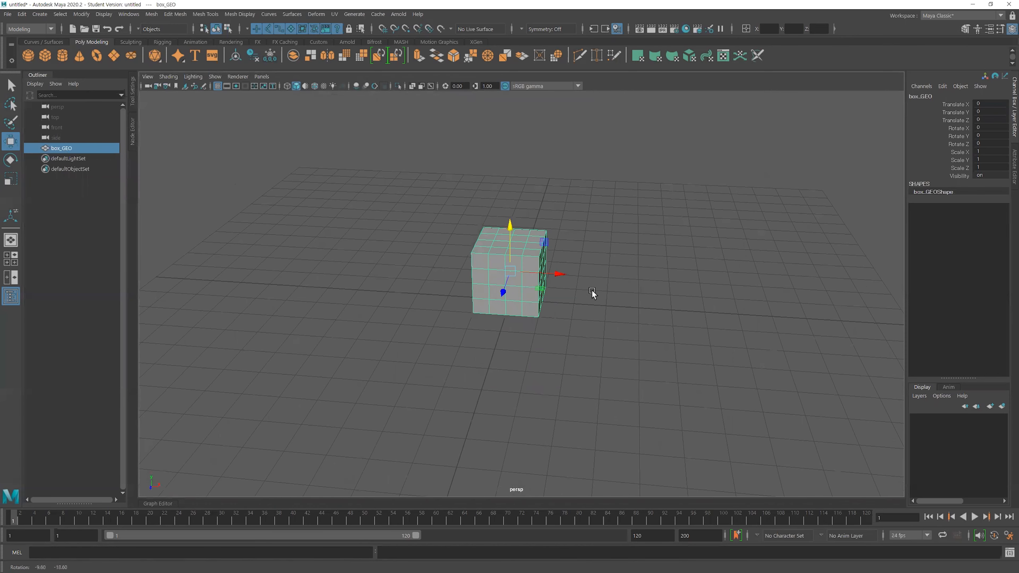
- Group box_GEO and rename the group as boxGeo_GRP, leaving nothing selected
click(443, 291)
click(64, 148)
key(ctrl+g)
click(37, 148)
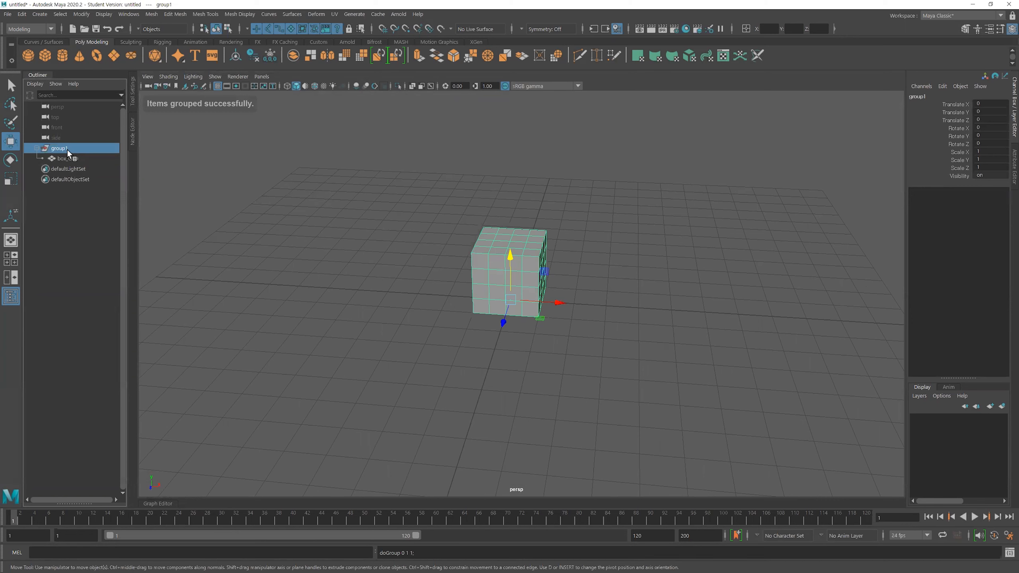
double_click(64, 148)
text(b)
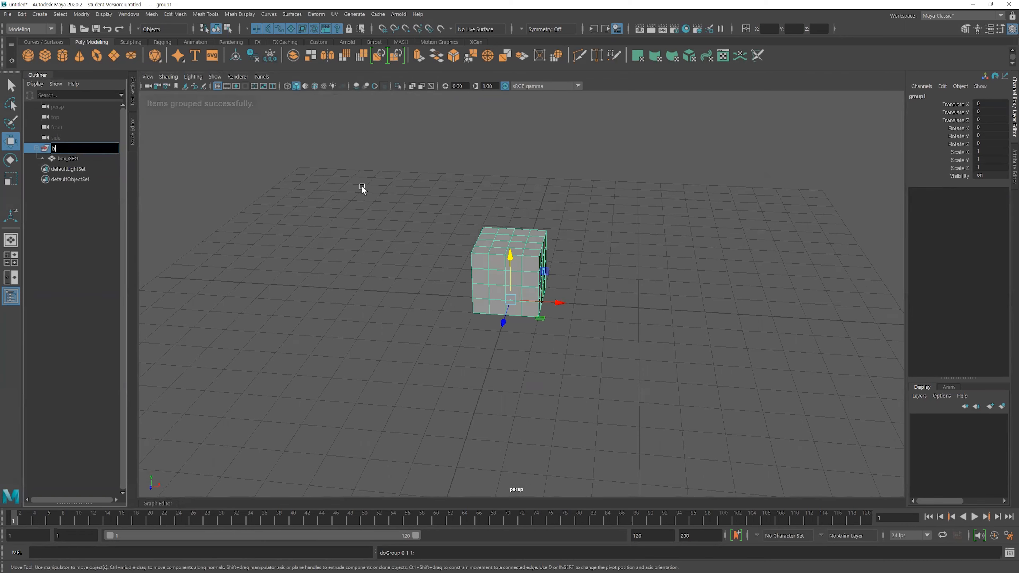
text(oxGeo_GRP)
key(Return)
click(359, 211)
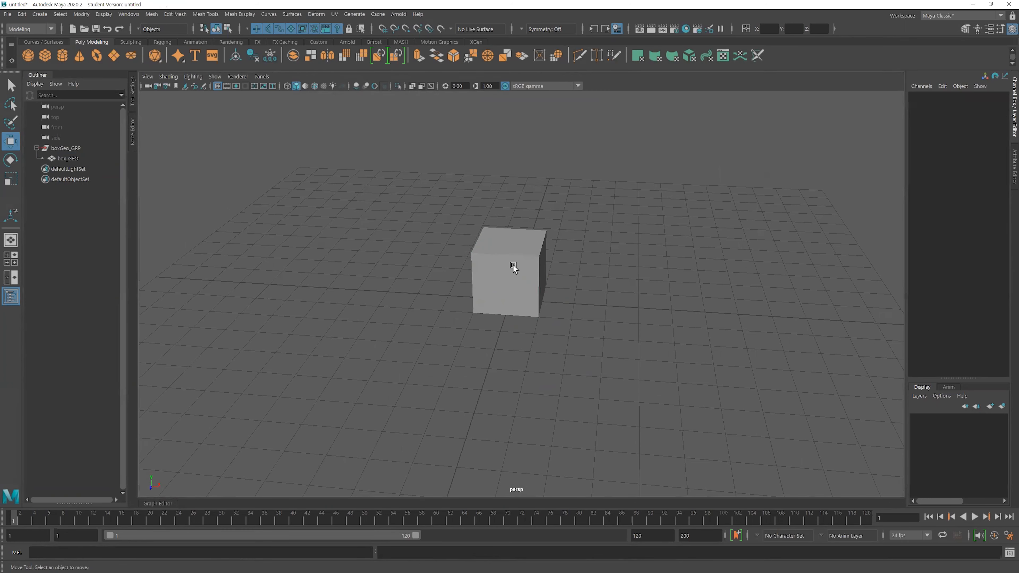
- Turn on wireframe-on-shaded display in the perspective view
alt+right_drag(681, 288, 592, 290)
click(314, 86)
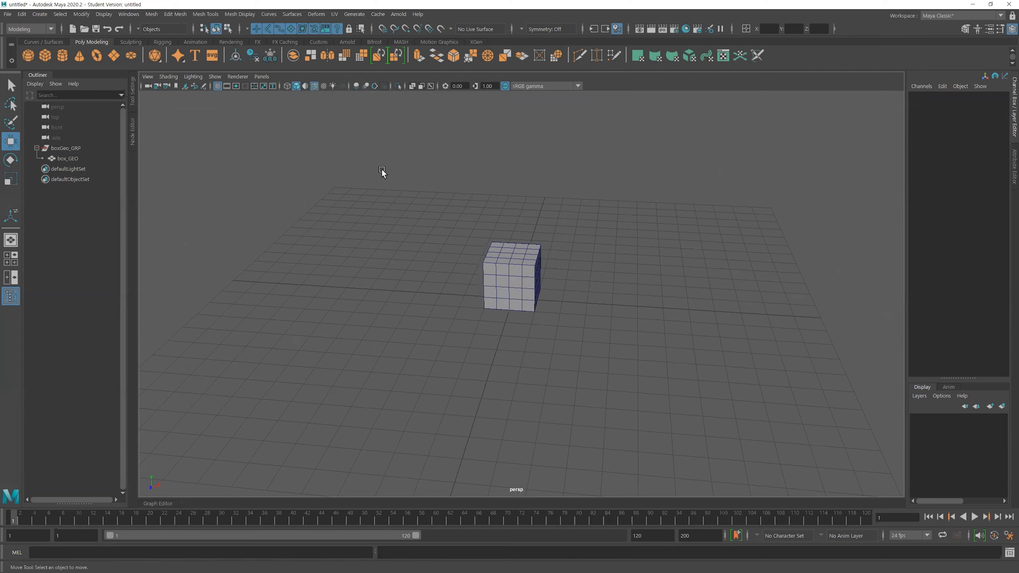
alt+drag(482, 227, 486, 257)
alt+right_drag(486, 257, 405, 284)
alt+drag(404, 283, 755, 268)
- Try moving box_GEO freely above the grid, and undo the moves
click(520, 272)
key(ctrl+z)
key(ctrl+z)
key(ctrl+z)
key(ctrl+z)
key(ctrl+z)
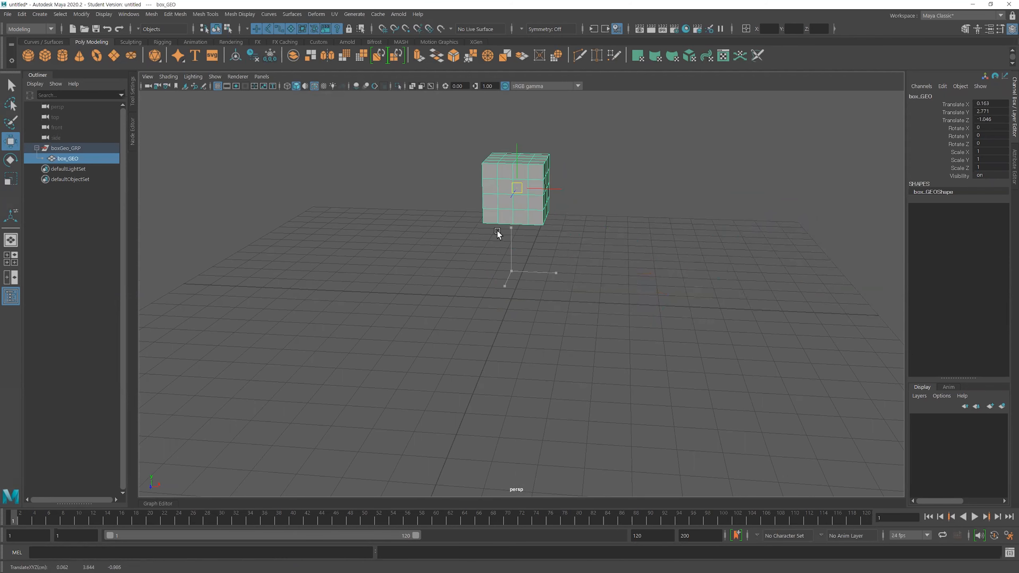
- Add a nonlinear Bend deformer to box_GEO
alt+right_drag(386, 231, 525, 201)
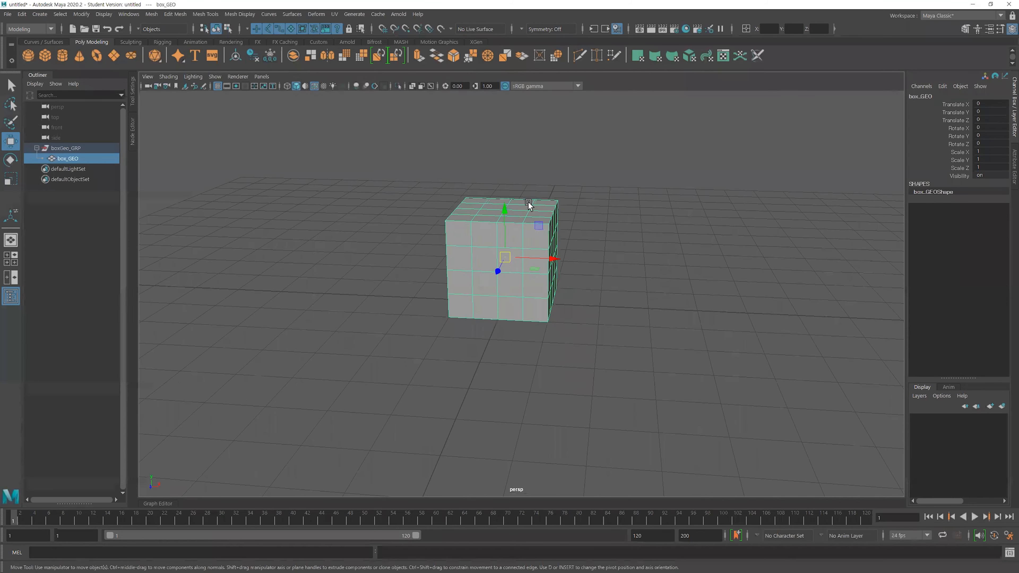
click(316, 14)
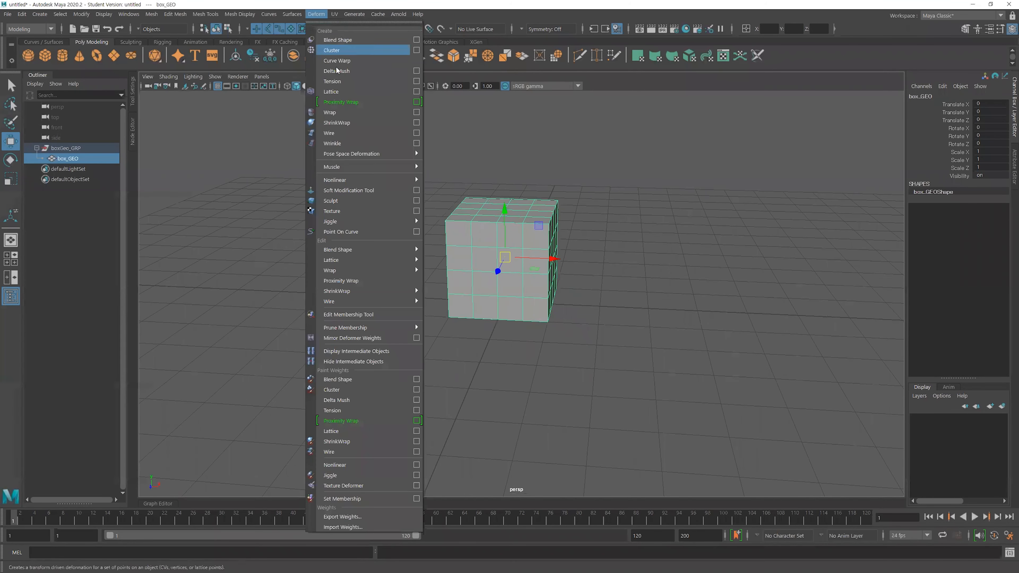
mouse_move(402, 180)
click(441, 180)
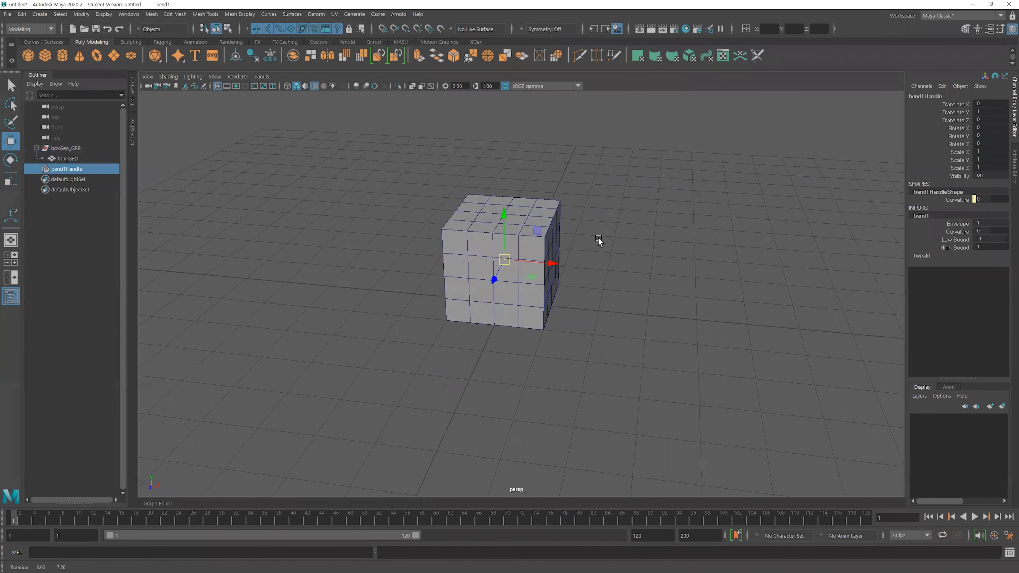
- Try out the bend deformer's Curvature on the box, undo the change and clear the selection
click(958, 231)
mouse_move(641, 213)
middle_down()
mouse_move(678, 213)
mouse_move(640, 212)
mouse_move(658, 213)
middle_up()
key(ctrl+z)
click(654, 220)
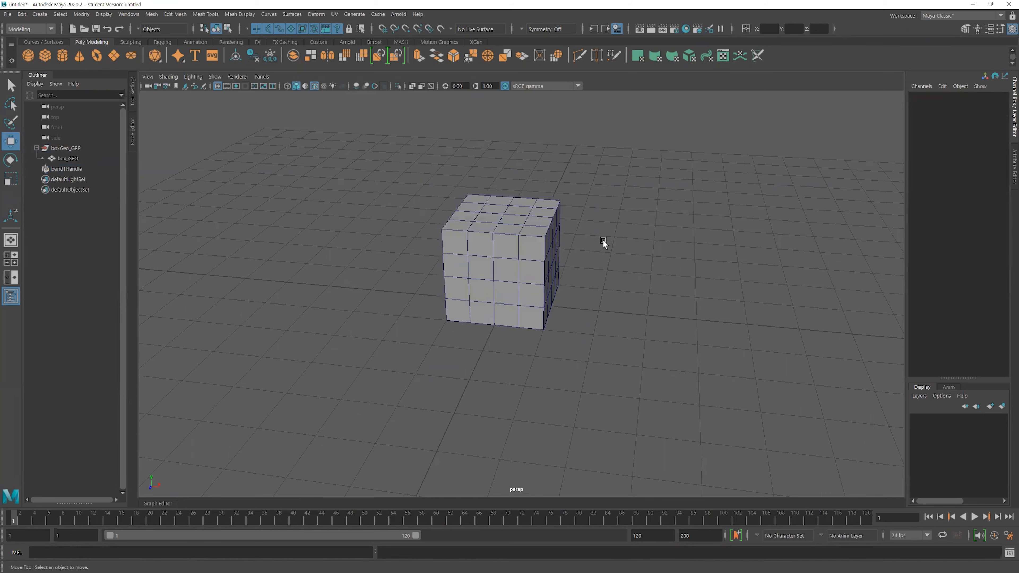
- Try moving box_GEO about 1 unit along X, and undo the move
click(559, 255)
drag(550, 267, 603, 214)
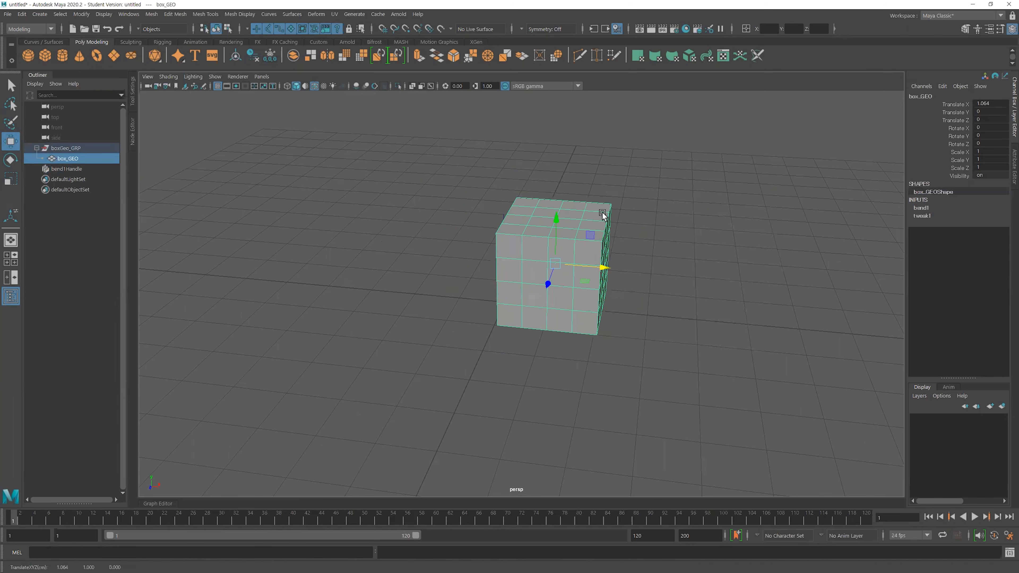
key(ctrl+z)
- Move box_GEO several units along X, well away from its bend handle
scroll(602, 219, down, 3)
drag(510, 269, 770, 277)
click(649, 242)
alt+middle_drag(731, 231, 653, 197)
- Select the bend handle and vary bend1's Curvature down to about -54 to test it on the displaced box
drag(470, 215, 424, 233)
click(923, 217)
click(958, 231)
middle_drag(632, 198, 630, 196)
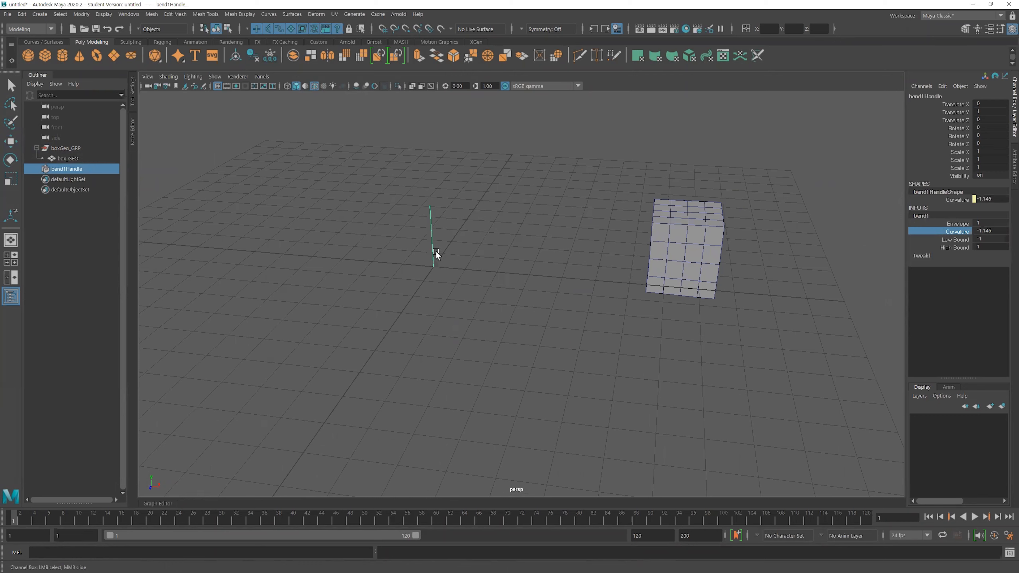
key(w)
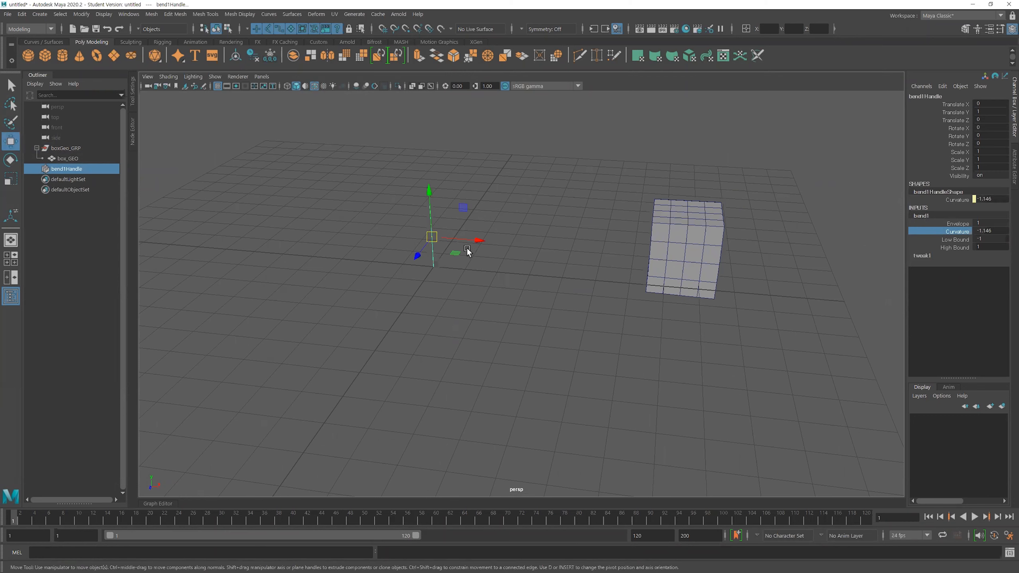
click(960, 236)
middle_drag(587, 227, 655, 231)
scroll(574, 295, down, 3)
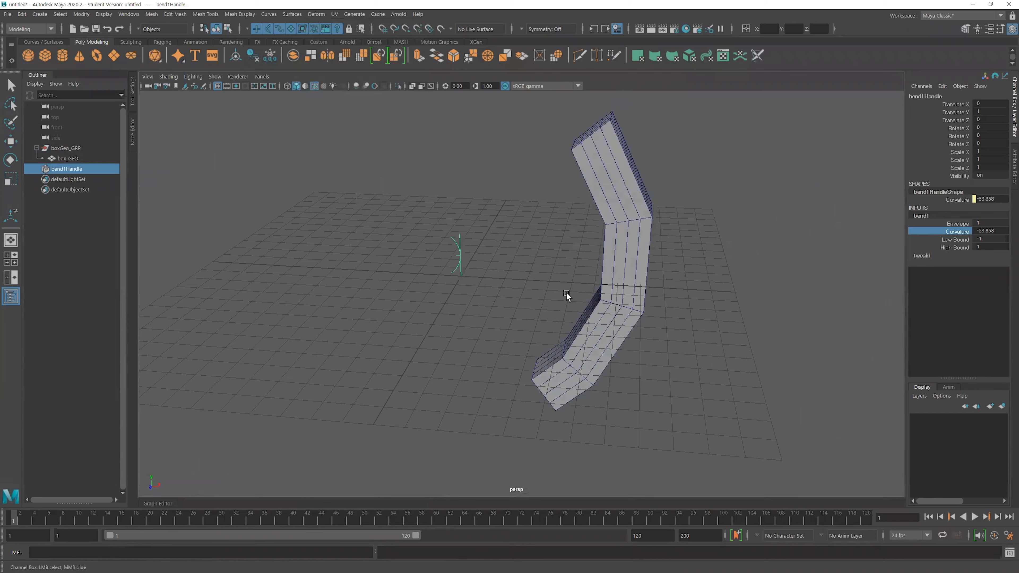
- Undo the curvature changes, the handle selection and the earlier box move
key(ctrl+z)
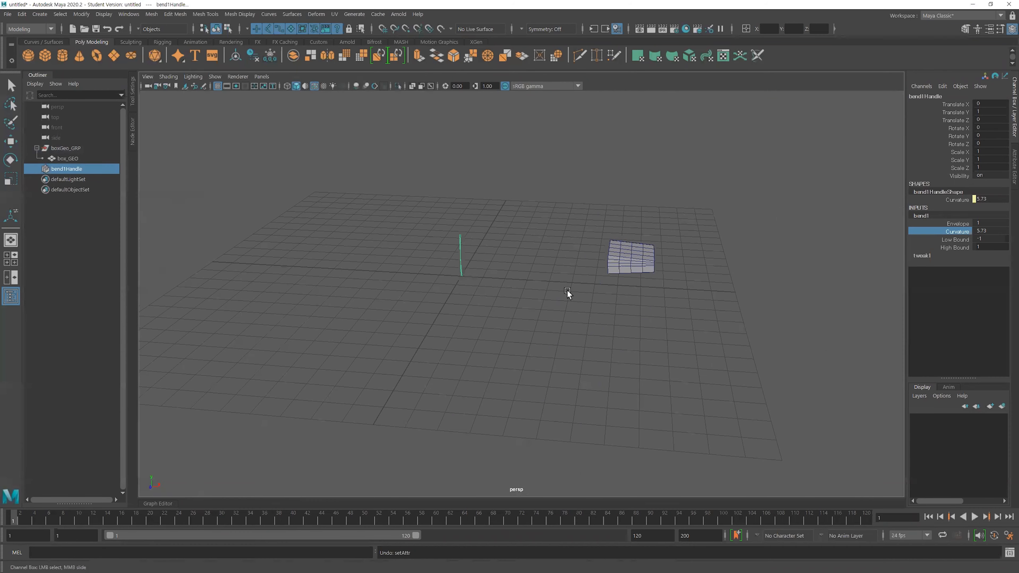
key(ctrl+z)
key(w)
key(ctrl+z)
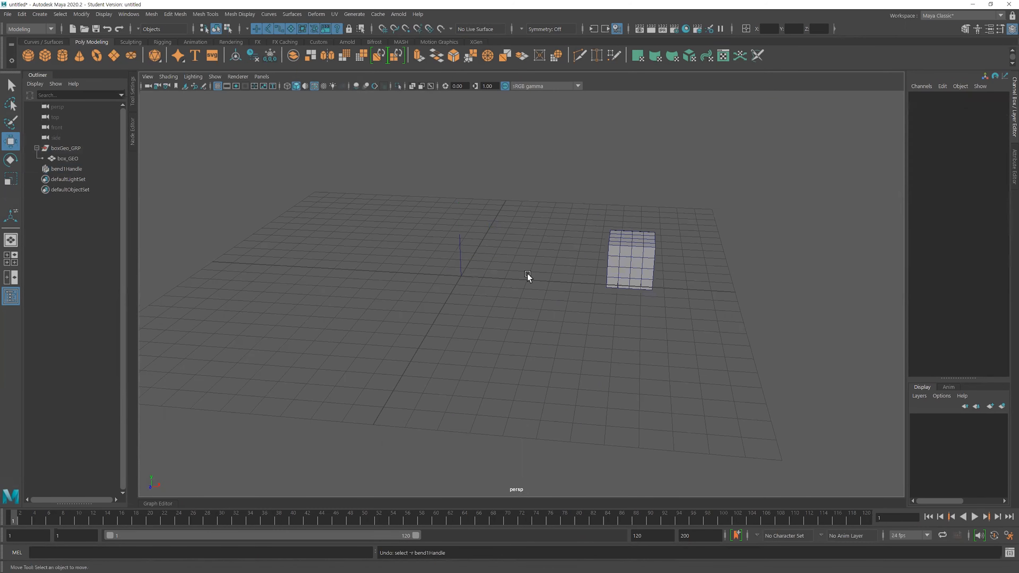
key(ctrl+z)
key(ctrl+z)
- Test bend1's Curvature again with box_GEO moved about 8 units in X, then undo the test
drag(505, 259, 692, 276)
click(647, 292)
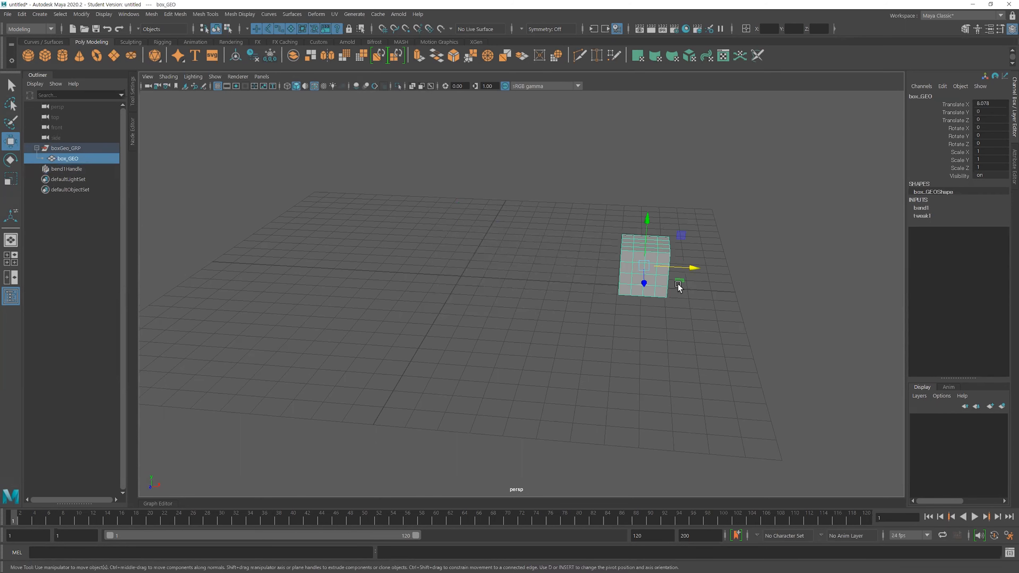
click(921, 208)
click(939, 224)
mouse_move(694, 225)
middle_down()
mouse_move(712, 223)
mouse_move(665, 221)
mouse_move(687, 218)
middle_up()
key(ctrl+z)
key(ctrl+z)
key(ctrl+z)
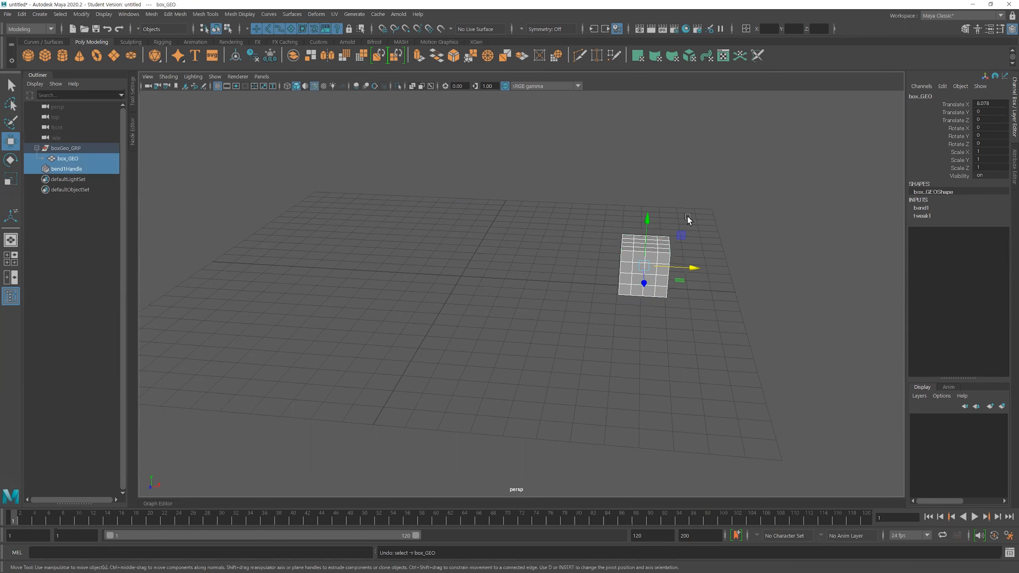
click(527, 222)
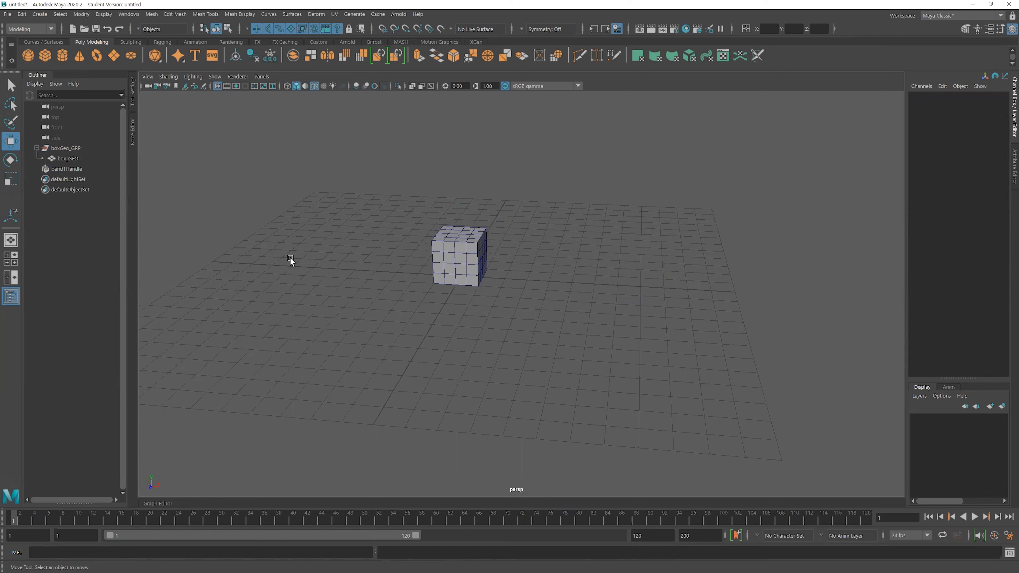
- Try grouping box_GEO inside boxGeo_GRP and moving that group to Translate Z -5, then undo the move and the grouping
click(463, 271)
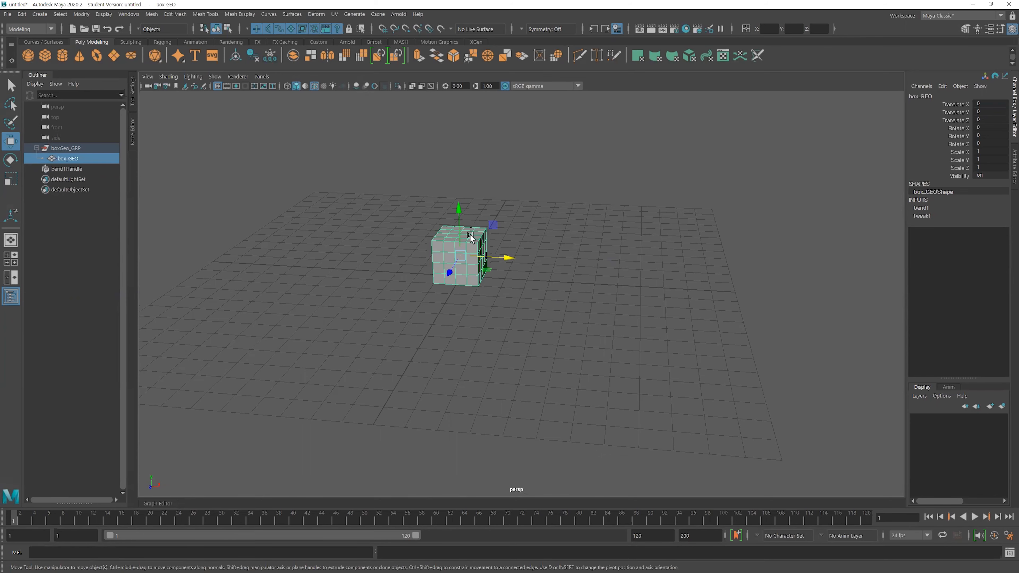
alt+drag(470, 237, 500, 330)
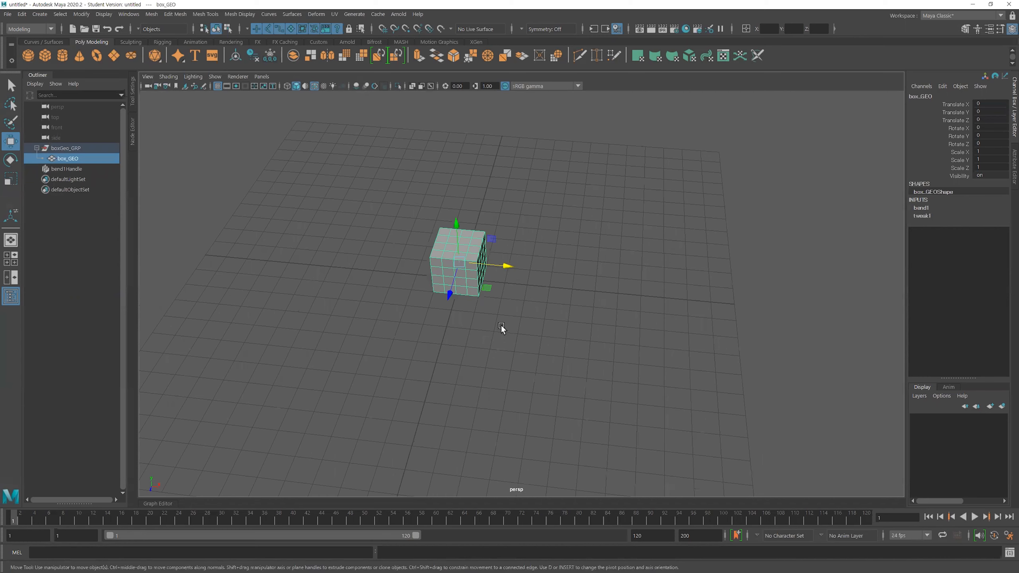
key(ctrl+g)
alt+drag(461, 307, 550, 248)
key(ctrl+z)
click(43, 159)
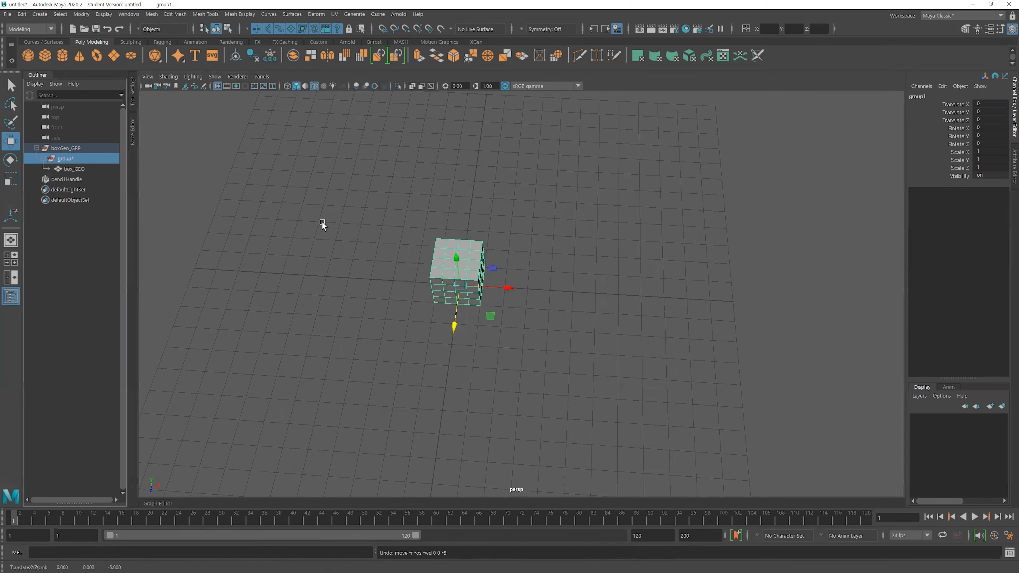
key(ctrl+z)
- Duplicate box_GEO and move the copy to Translate Z -5
click(73, 168)
click(68, 158)
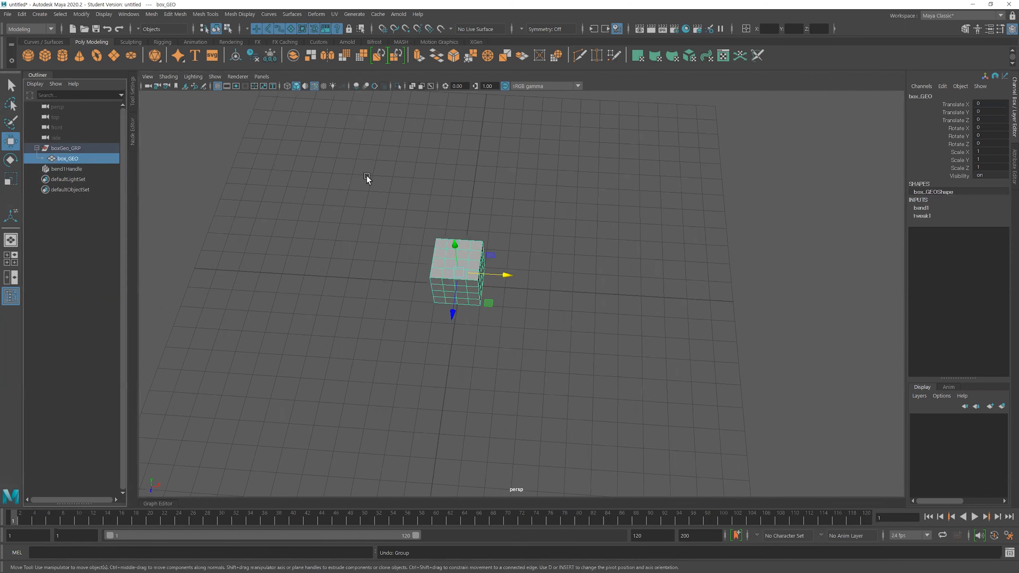
key(ctrl+d)
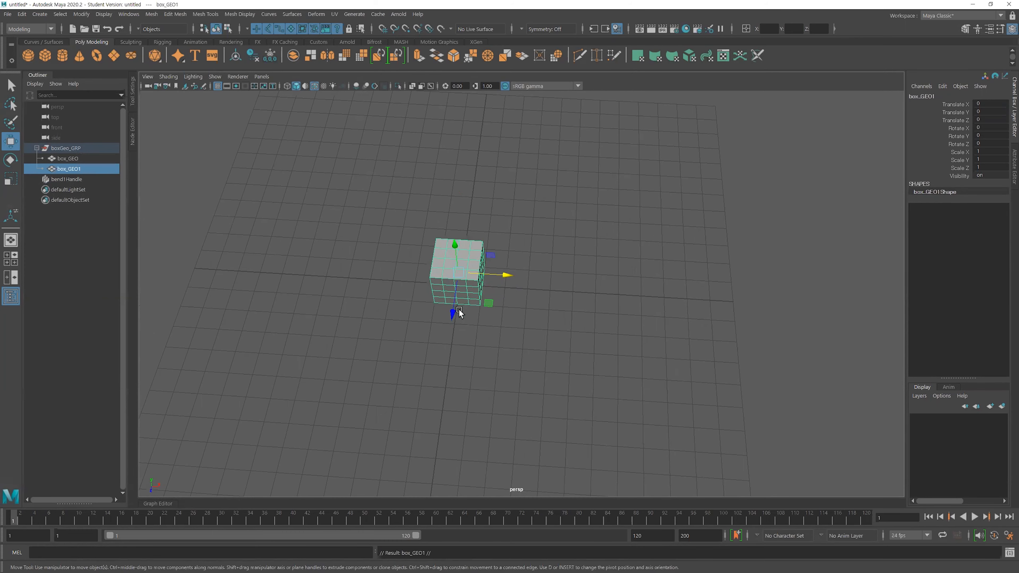
drag(452, 314, 337, 271)
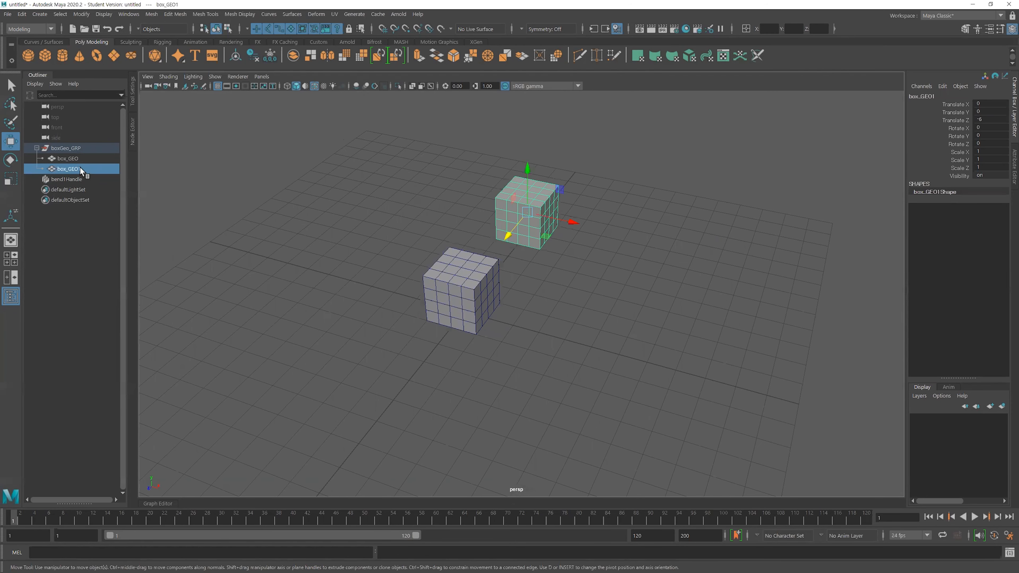
- Rename the duplicated box as boxTarget01_GEO
double_click(70, 169)
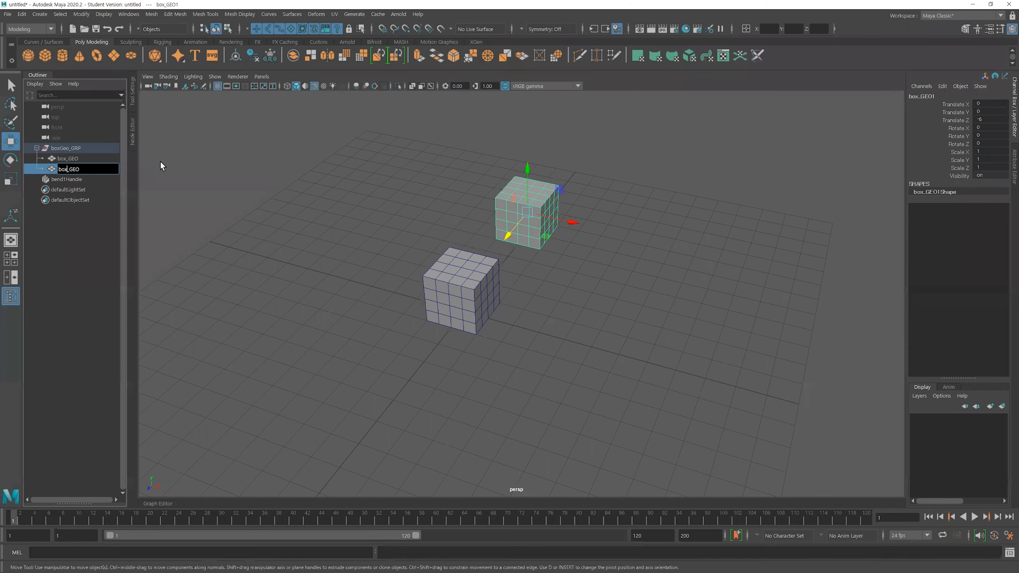
text(Target01)
key(Return)
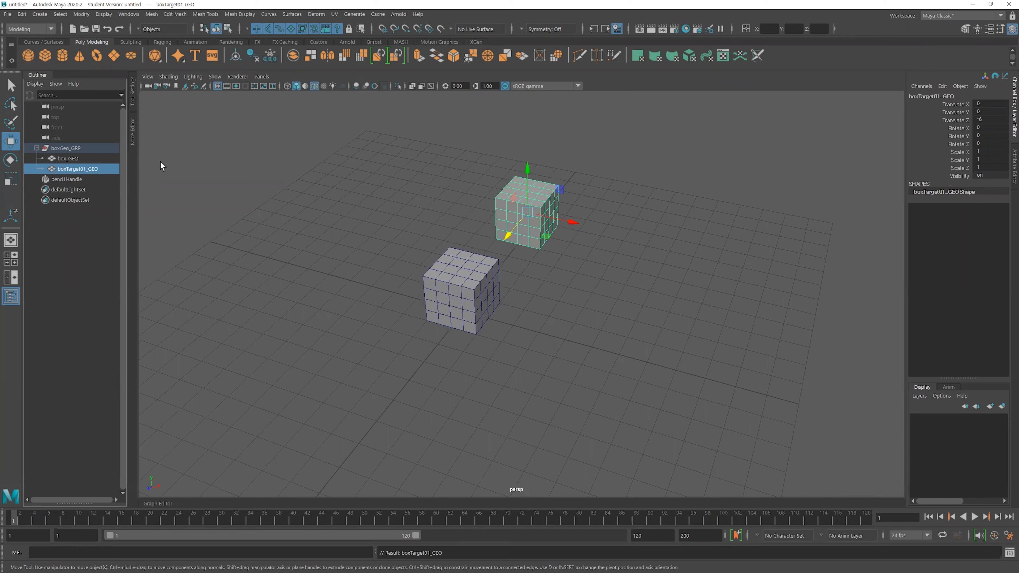
- Take boxTarget01_GEO out of boxGeo_GRP, group it with bend1Handle and expand the new group
middle_drag(76, 168, 81, 141)
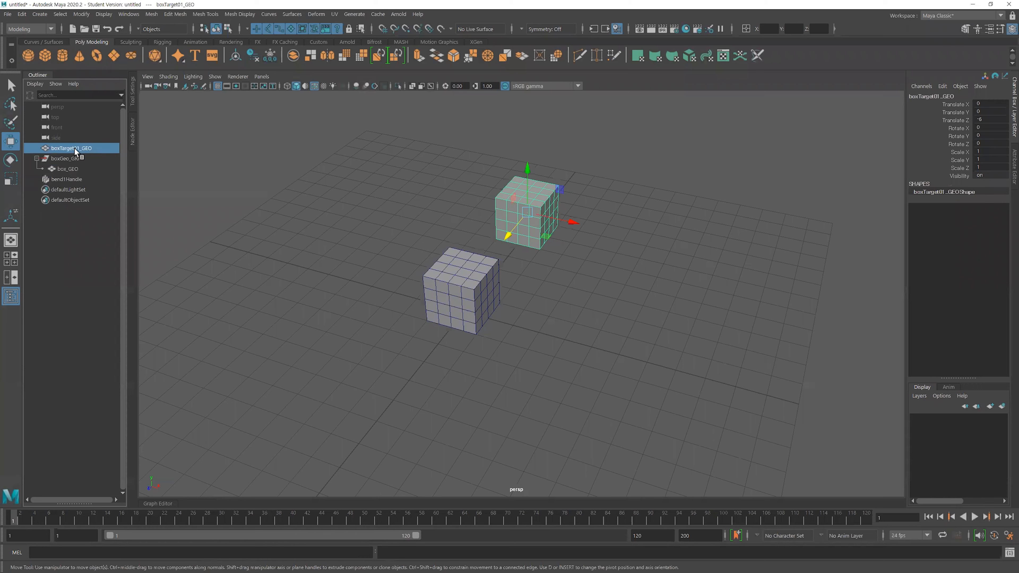
ctrl+click(68, 180)
key(ctrl+g)
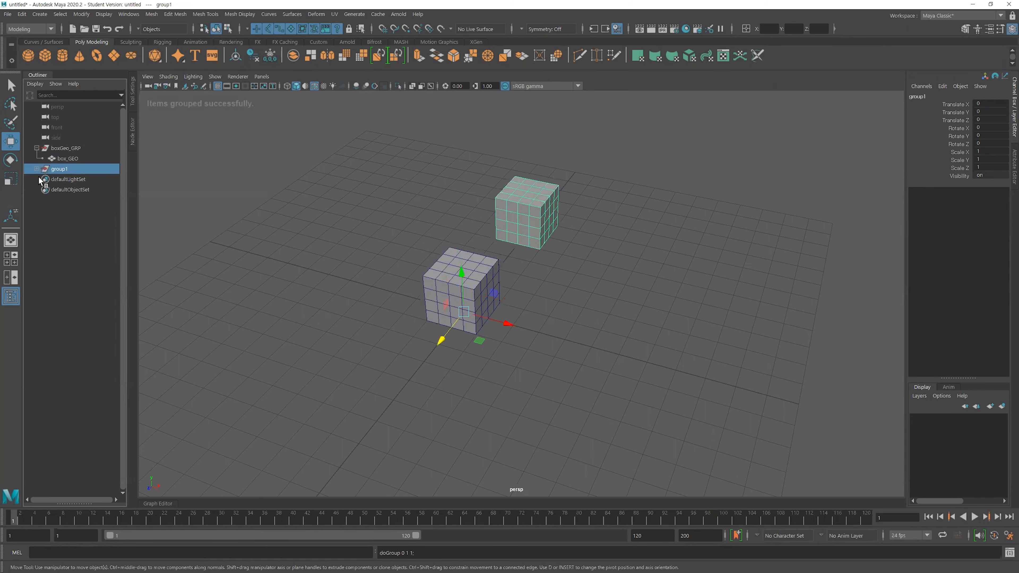
click(36, 169)
- Rename the new group as set_GRP and clear the selection
double_click(60, 169)
text(set_G)
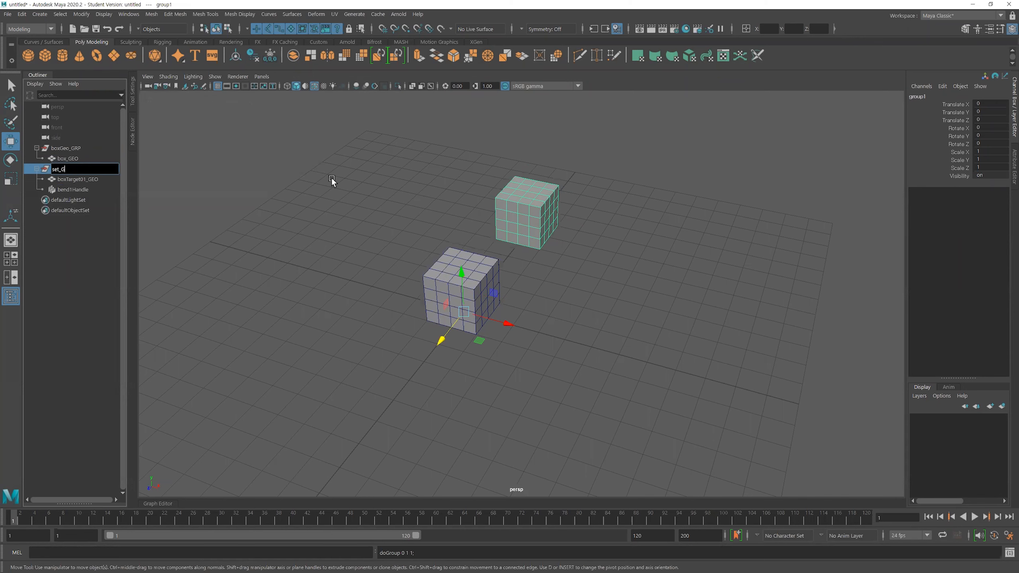
text(RP)
key(Return)
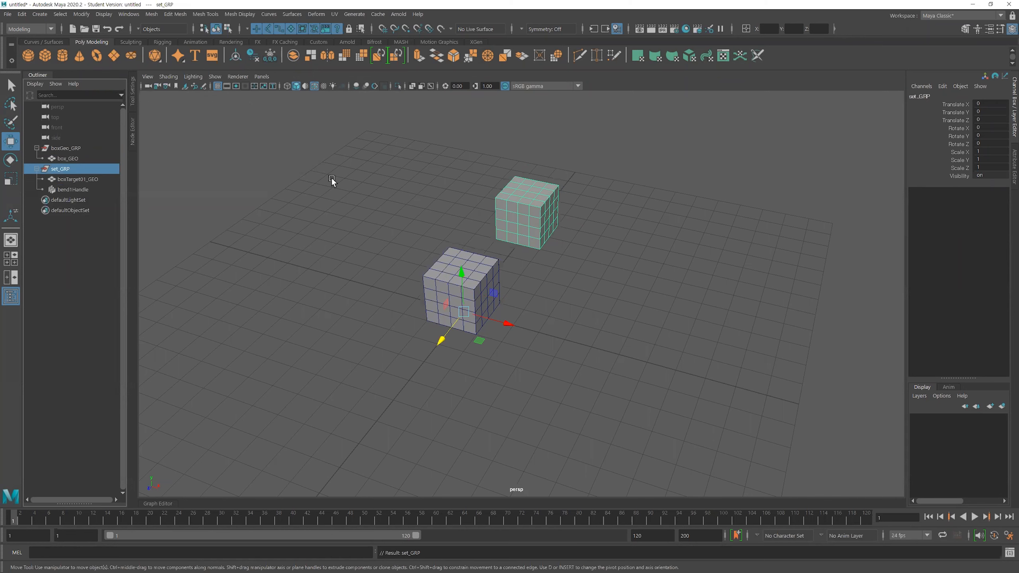
click(331, 178)
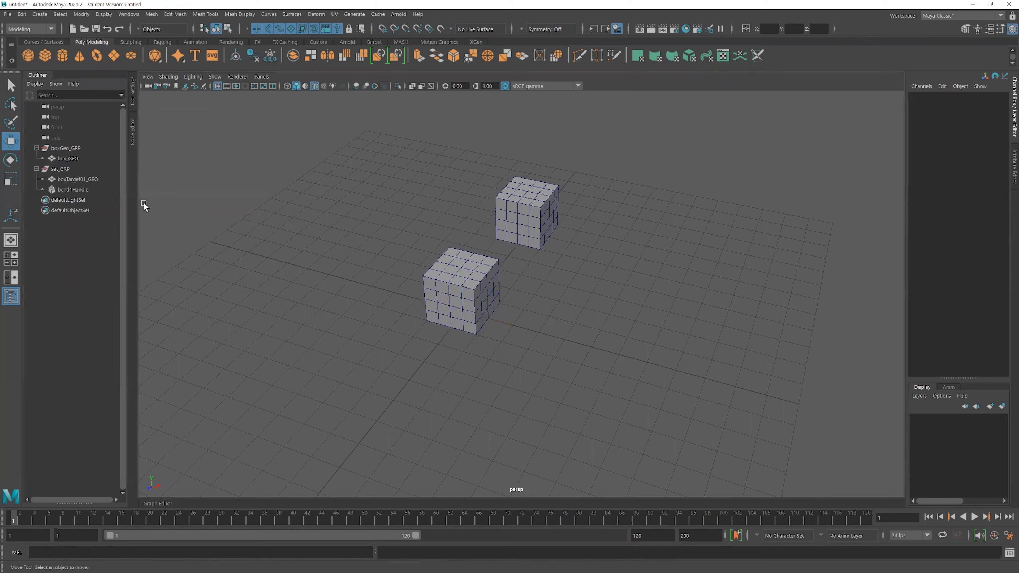
click(73, 148)
click(70, 168)
click(76, 180)
click(82, 188)
click(319, 194)
scroll(320, 203, down, 1)
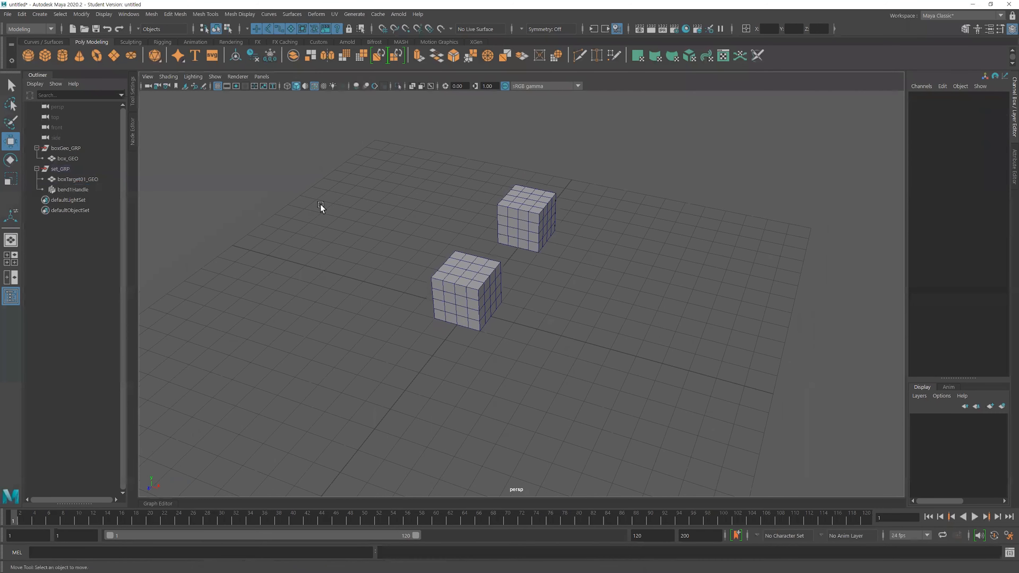
alt+middle_drag(320, 203, 318, 216)
- Delete bend1Handle from set_GRP
click(80, 187)
key(Delete)
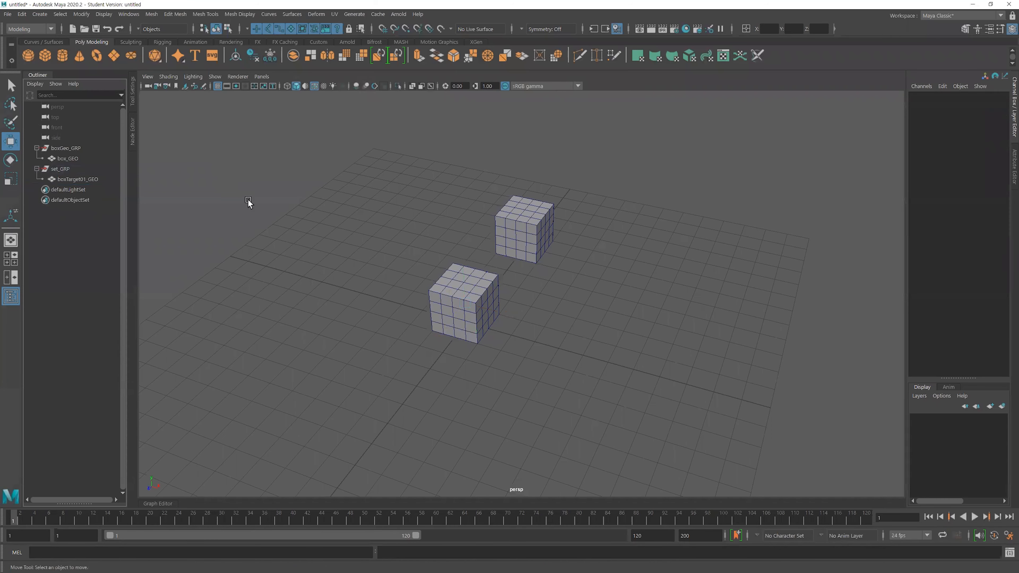
click(477, 307)
click(626, 250)
- Duplicate boxTarget01_GEO three times in a row along X, spaced 3 units apart with the last copy at Translate X 9
click(533, 229)
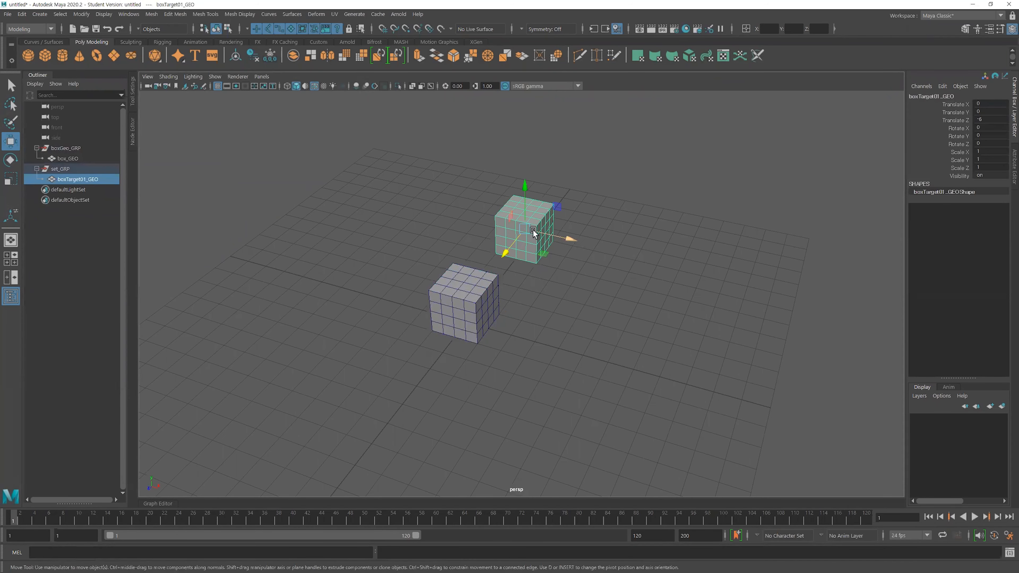
alt+middle_drag(512, 220, 493, 257)
alt+right_drag(493, 256, 628, 263)
alt+drag(561, 288, 502, 301)
alt+right_drag(501, 301, 471, 293)
alt+drag(470, 293, 522, 291)
key(ctrl+d)
drag(522, 249, 688, 255)
key(ctrl+d)
key(ctrl+d)
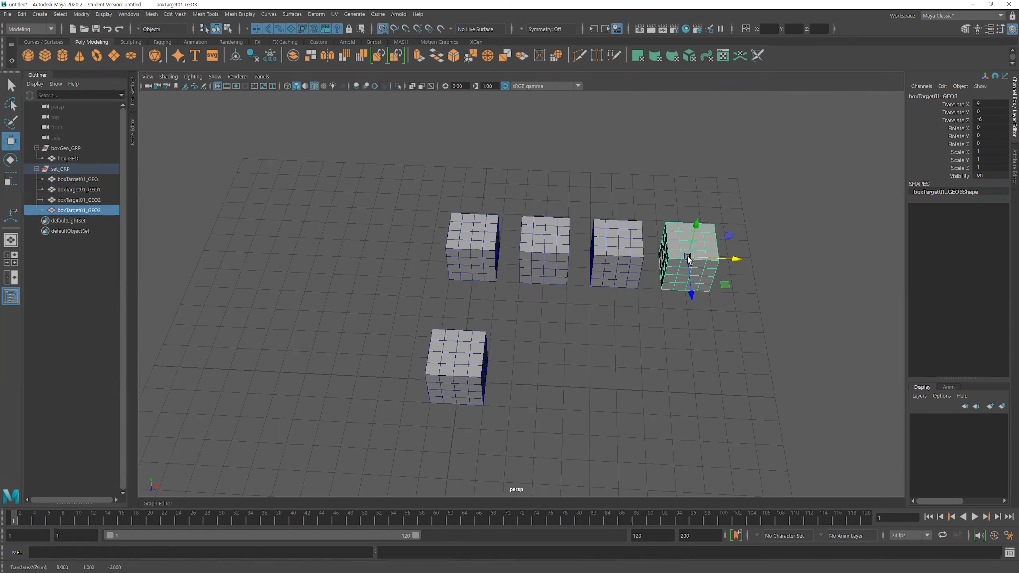
- Rename the second target box in set_GRP as boxTarget02_GEO
click(81, 190)
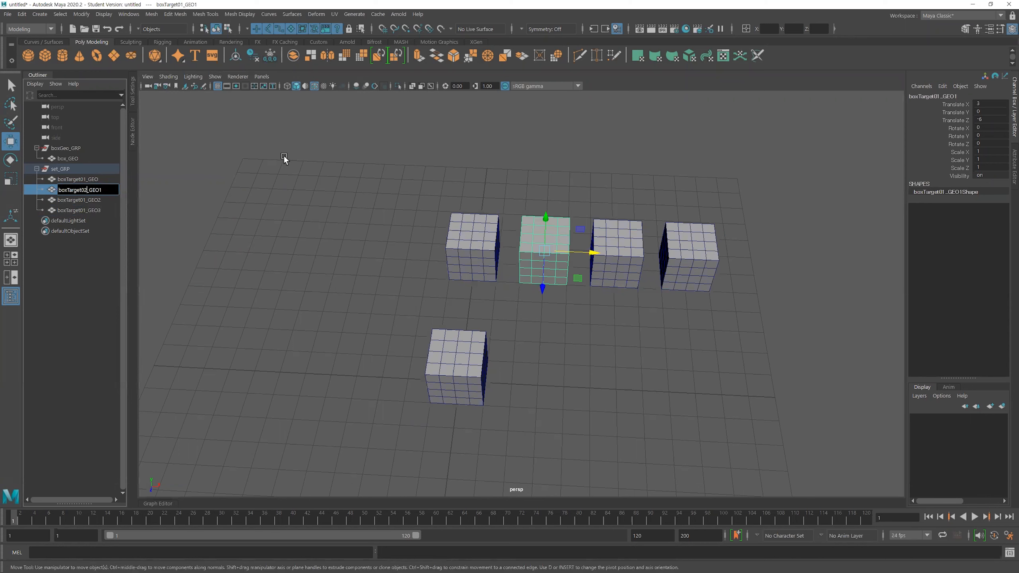
key(BackSpace)
key(Return)
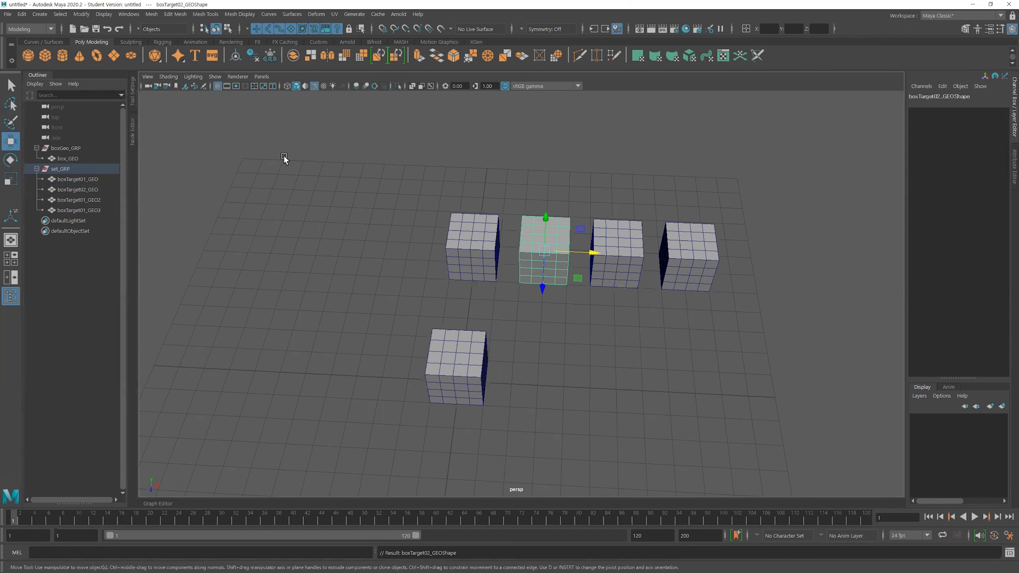
- Rename the third target box in set_GRP as boxTarget03_GEO
double_click(89, 200)
click(90, 200)
key(BackSpace)
text(3)
key(BackSpace)
key(Return)
key(Right)
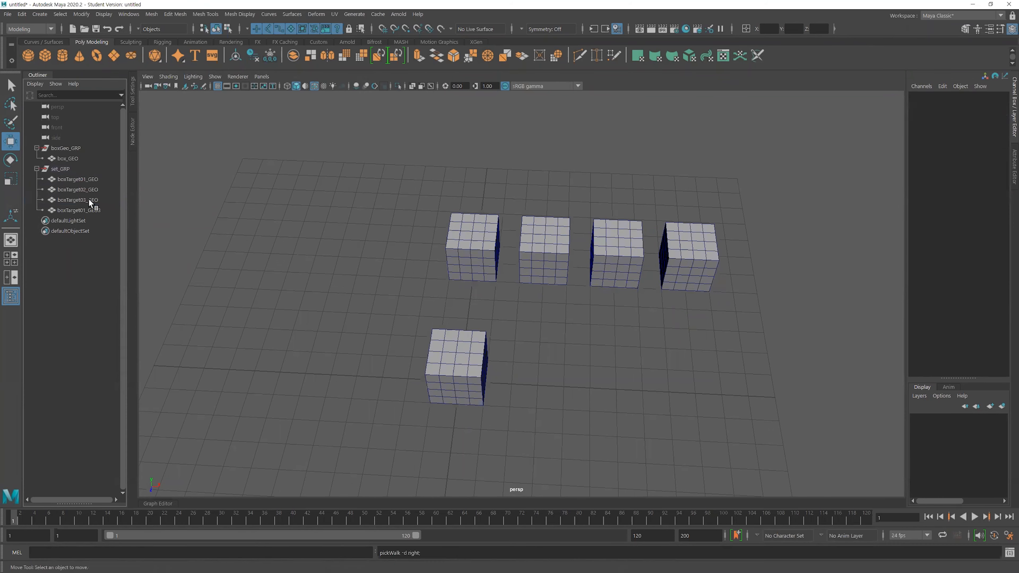
key(Right)
- Rename the last target box in set_GRP as boxTarget04_GEO and clear the selection
click(89, 210)
double_click(88, 210)
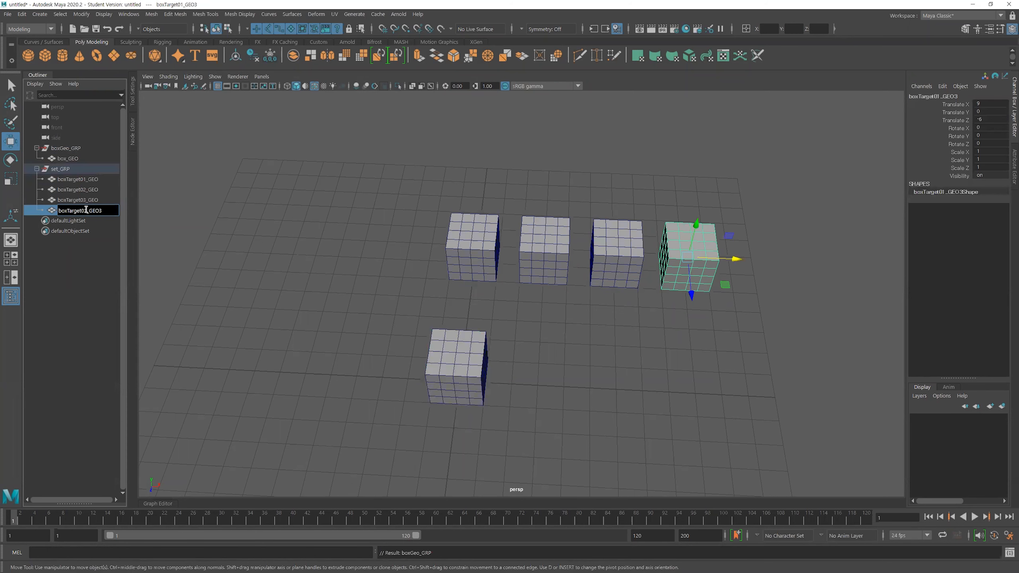
key(BackSpace)
text(4)
key(BackSpace)
key(Return)
click(302, 220)
drag(423, 232, 710, 251)
click(645, 172)
- Select the four target boxes followed by box_GEO and create a blend shape with Local origin and Check topology enabled
alt+middle_drag(544, 261, 443, 256)
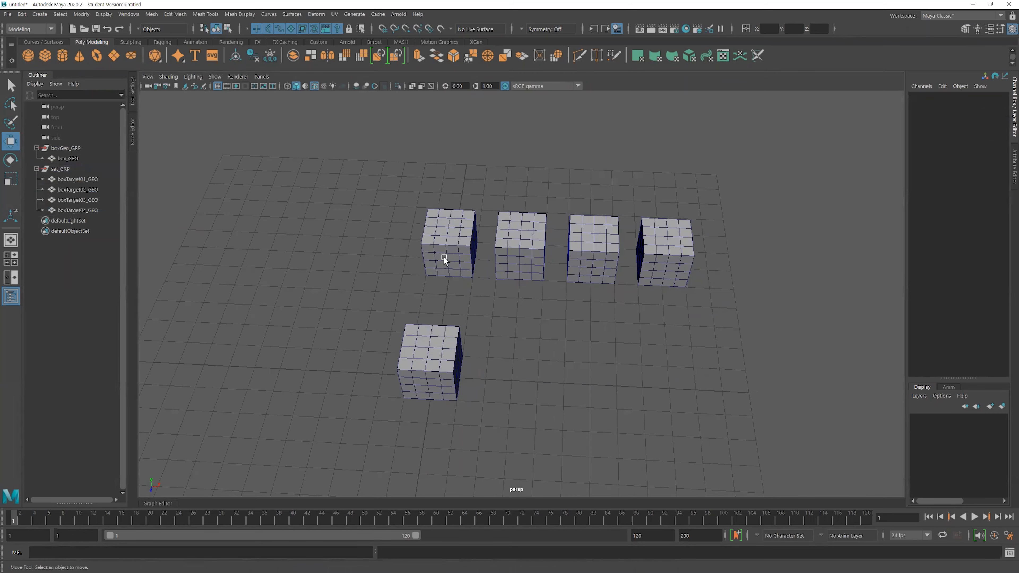
click(450, 242)
shift+click(522, 245)
shift+click(590, 220)
shift+click(668, 253)
shift+click(421, 350)
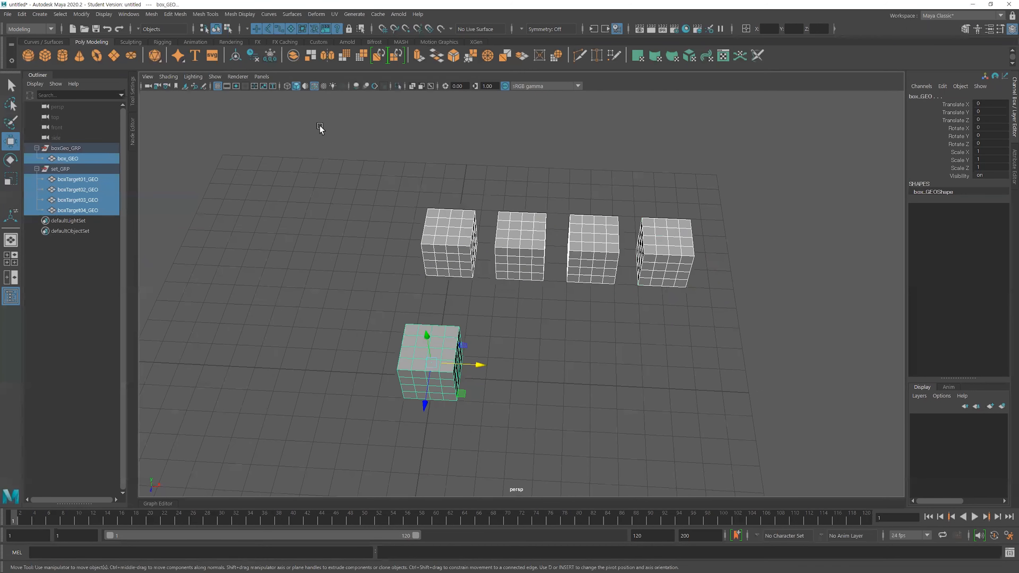
click(316, 14)
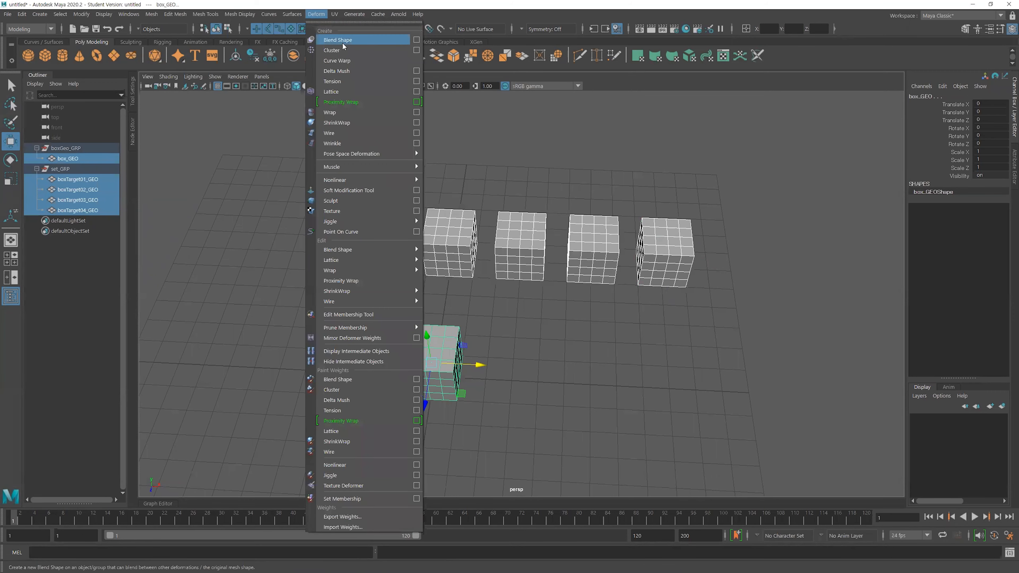
click(416, 39)
click(279, 101)
click(299, 121)
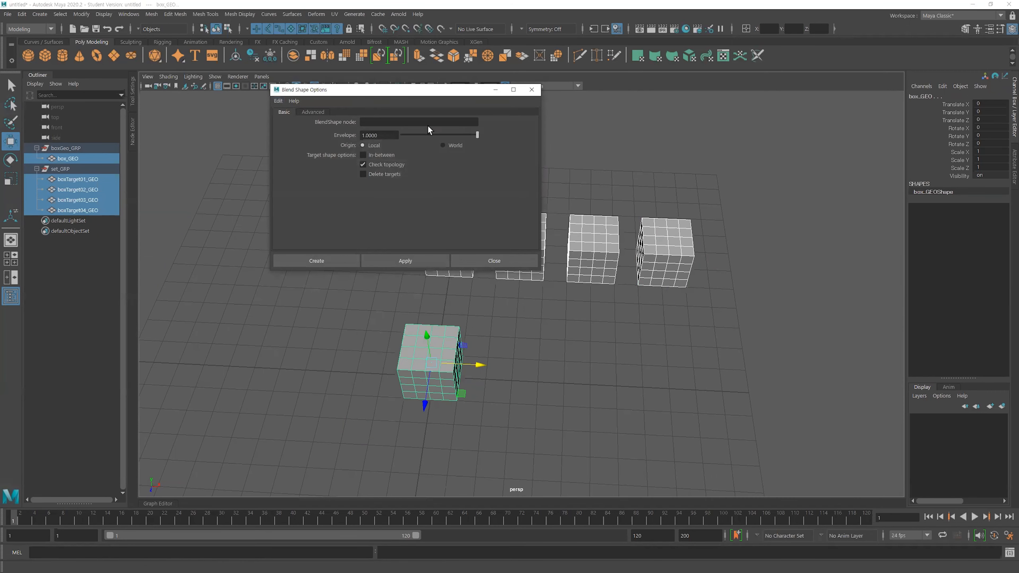
click(325, 262)
click(322, 262)
click(406, 364)
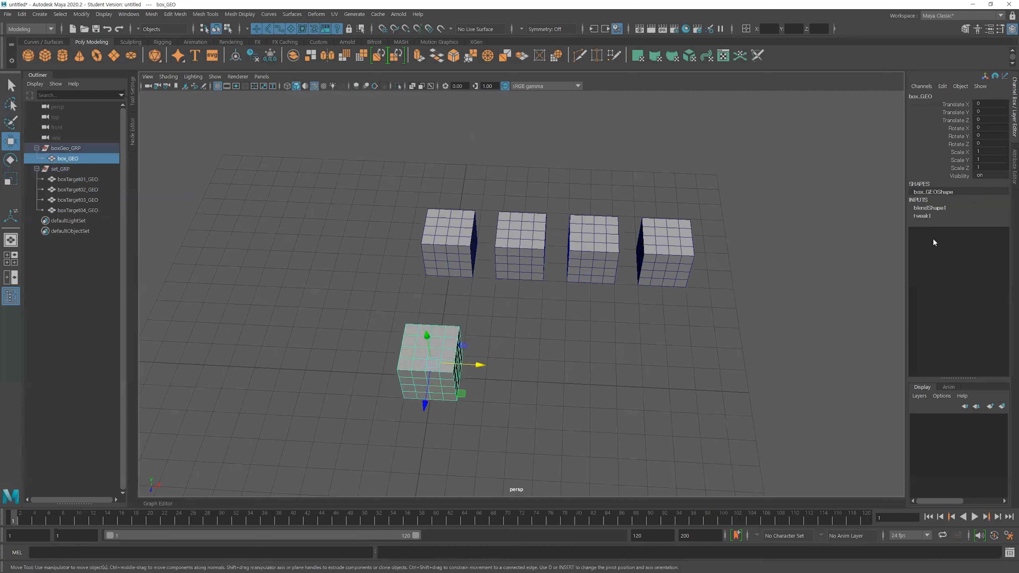
- Expand the blend shape inputs of box_GEO and examine its four target channels
click(930, 208)
click(959, 224)
click(959, 232)
click(959, 239)
click(958, 247)
scroll(562, 306, down, 1)
alt+right_drag(562, 307, 548, 286)
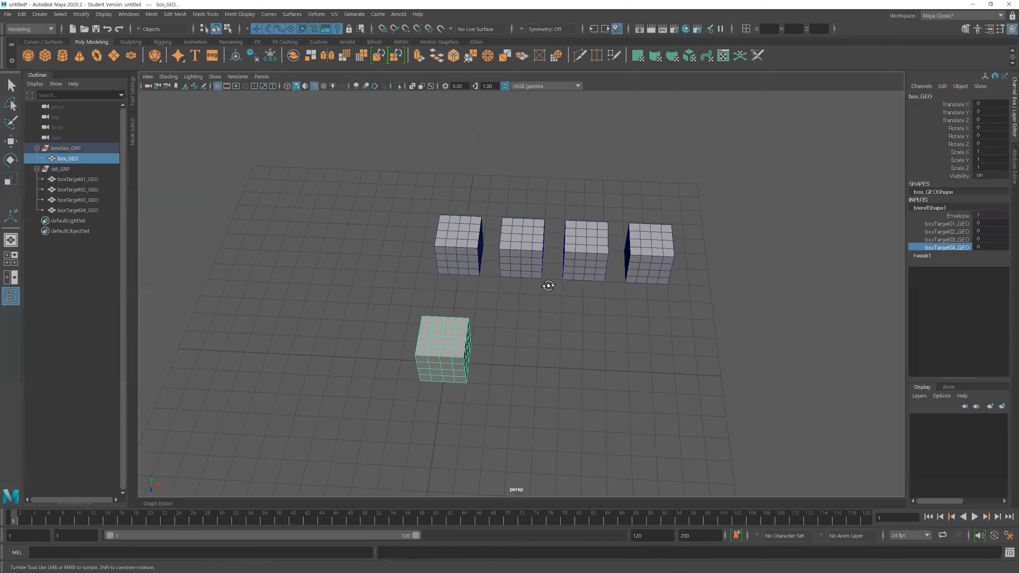
alt+drag(548, 285, 552, 267)
- Inspect the target boxes in the row and the base box_GEO from several angles
click(460, 257)
click(527, 236)
click(583, 241)
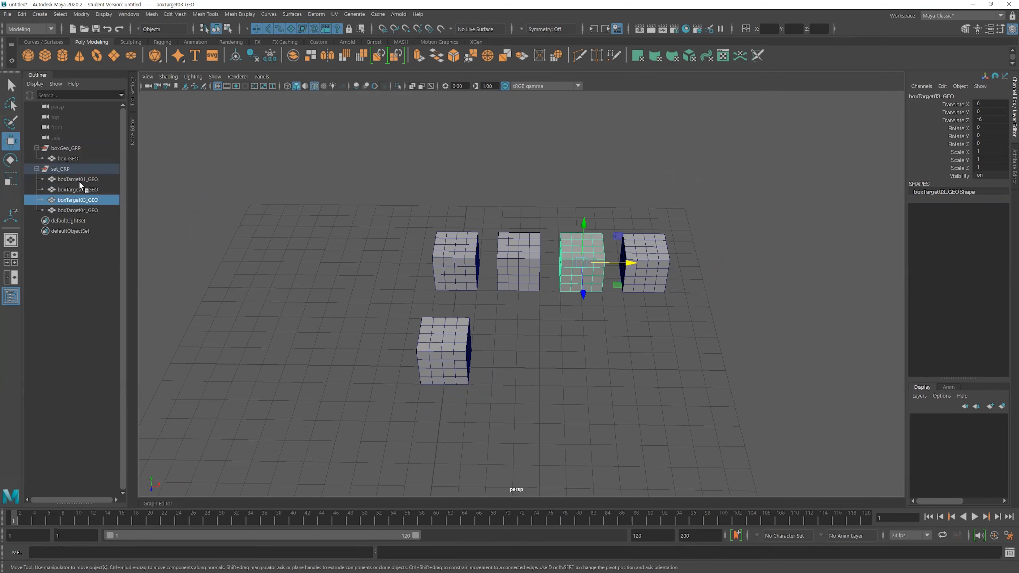
alt+right_drag(319, 249, 506, 280)
alt+middle_drag(507, 281, 538, 261)
click(558, 298)
click(447, 241)
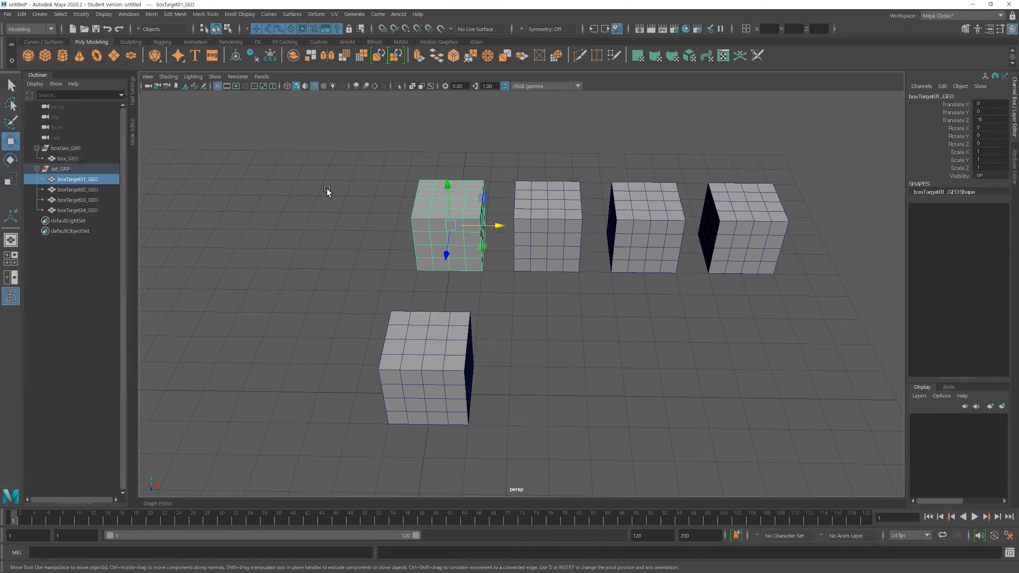
alt+right_drag(580, 326, 462, 328)
click(462, 329)
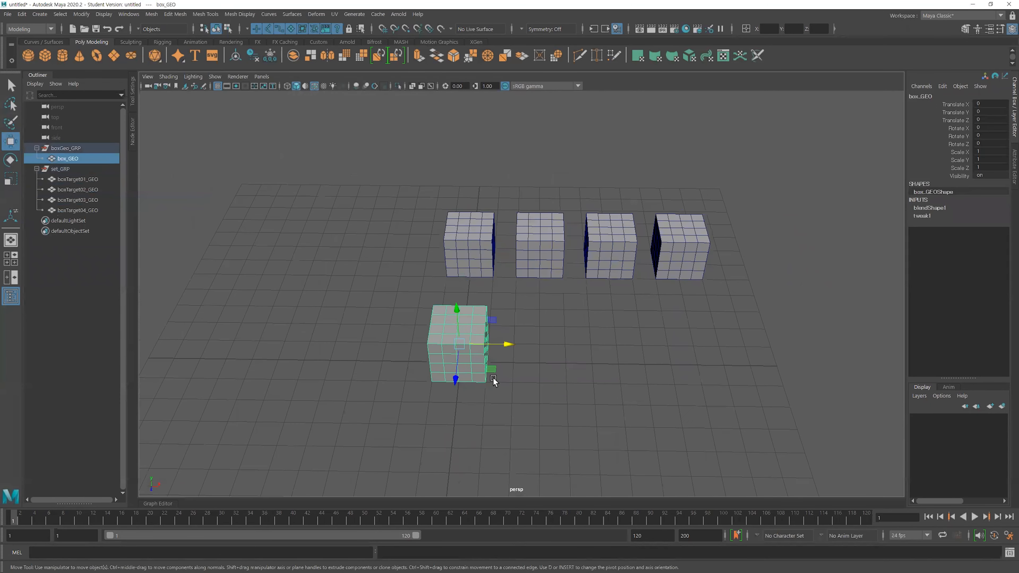
alt+drag(494, 375, 504, 356)
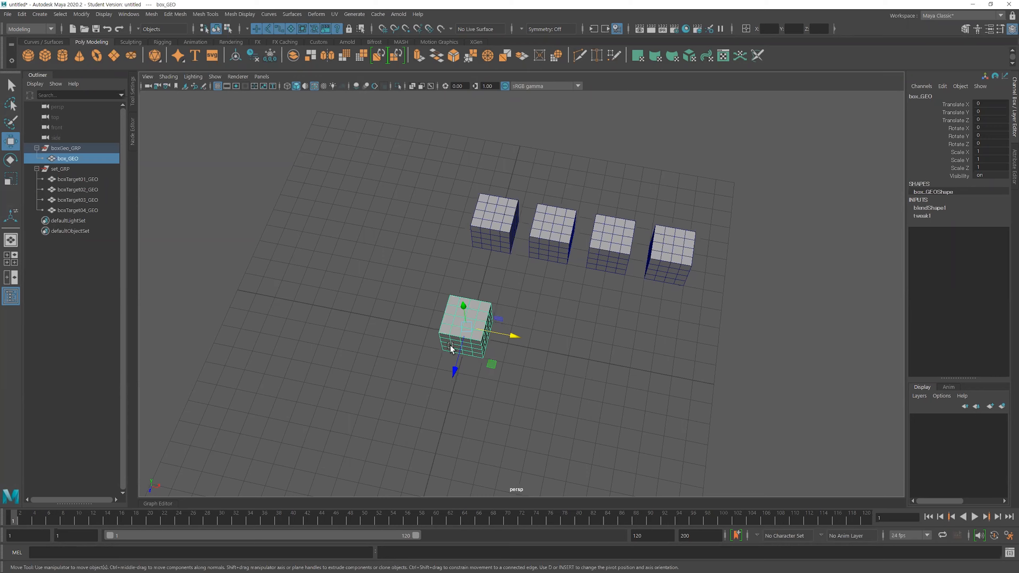
scroll(529, 332, up, 5)
alt+drag(529, 331, 547, 279)
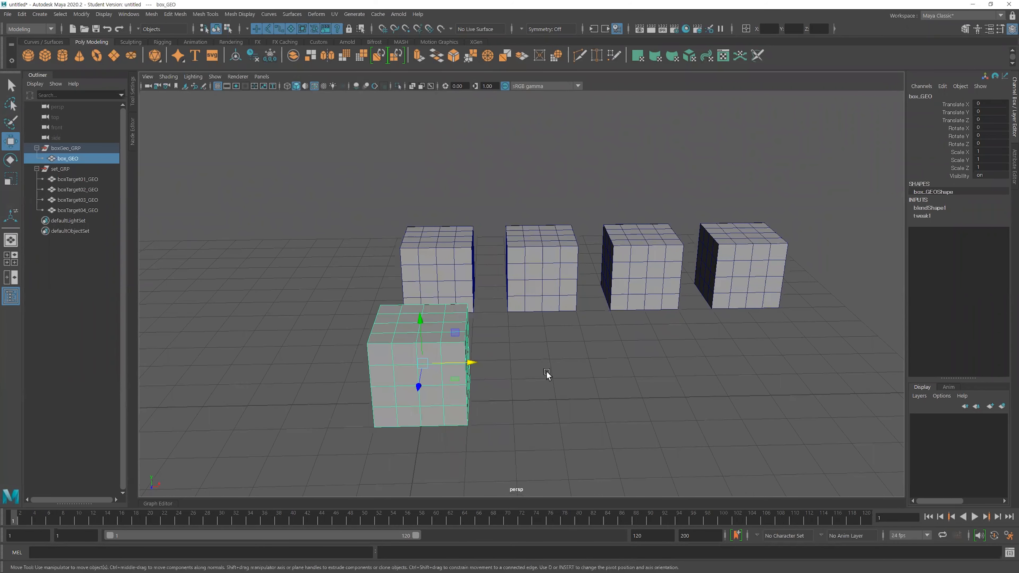
alt+drag(544, 371, 539, 388)
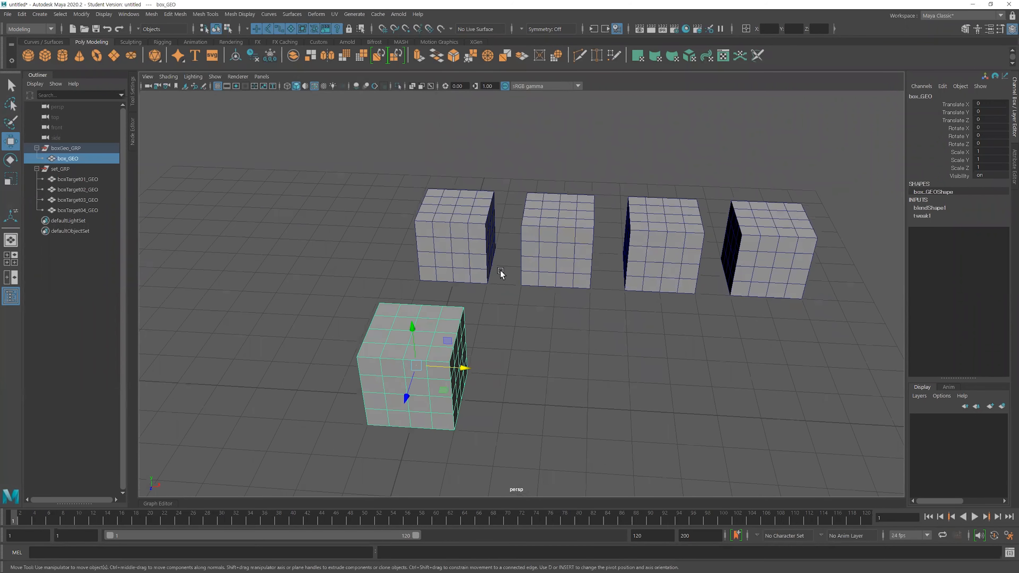
- Hide boxTarget02_GEO, boxTarget03_GEO and boxTarget04_GEO, keeping only the first target box and box_GEO displayed
click(473, 256)
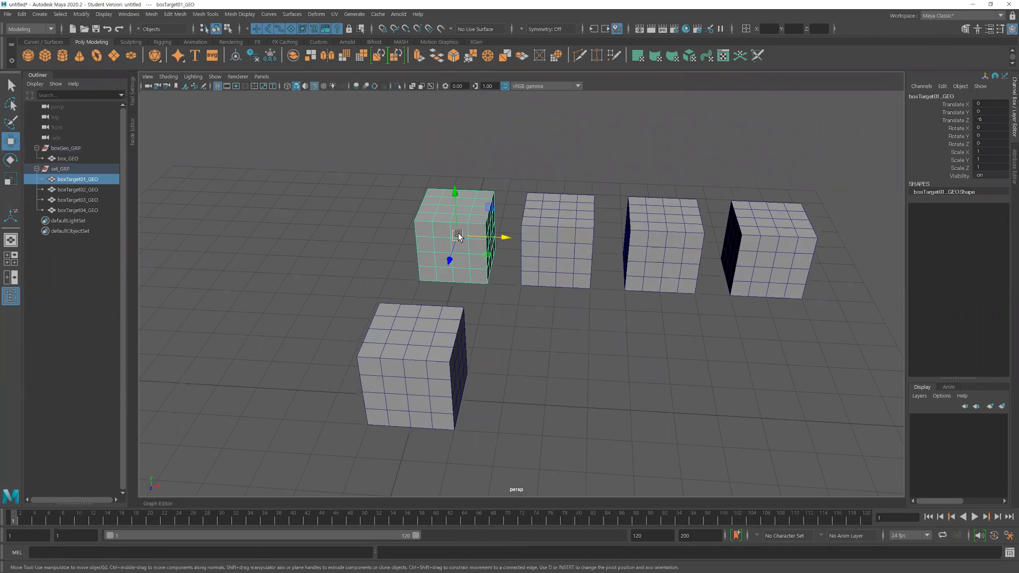
click(320, 14)
drag(558, 160, 790, 294)
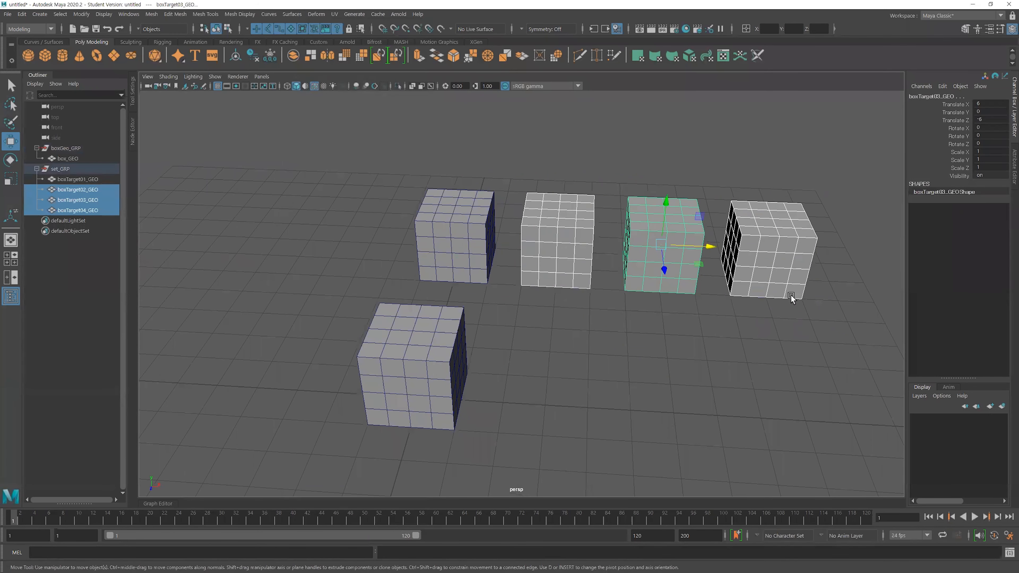
key(ctrl+h)
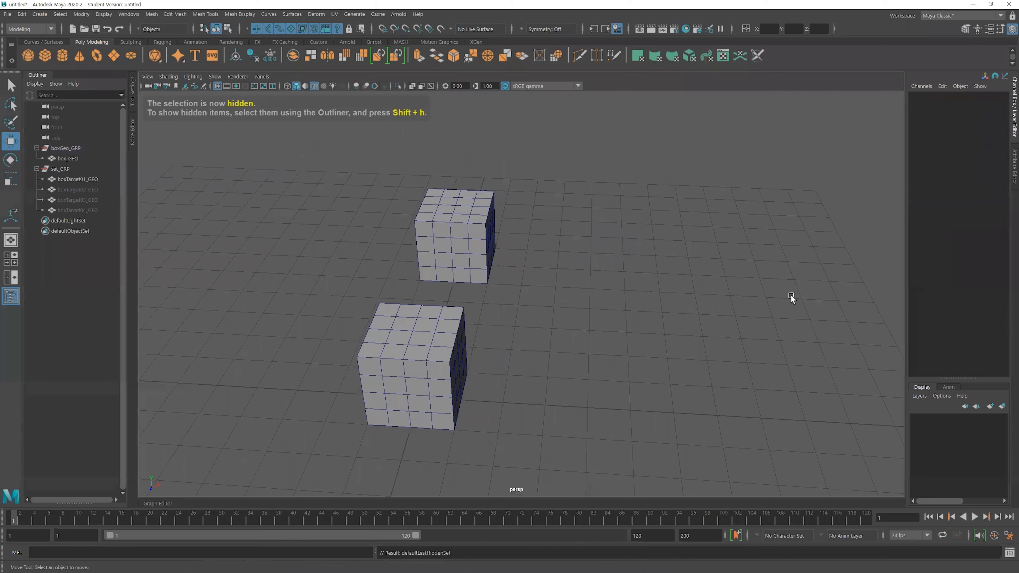
- Add a nonlinear Bend deformer to boxTarget01_GEO
drag(512, 216, 404, 225)
alt+middle_drag(379, 161, 385, 181)
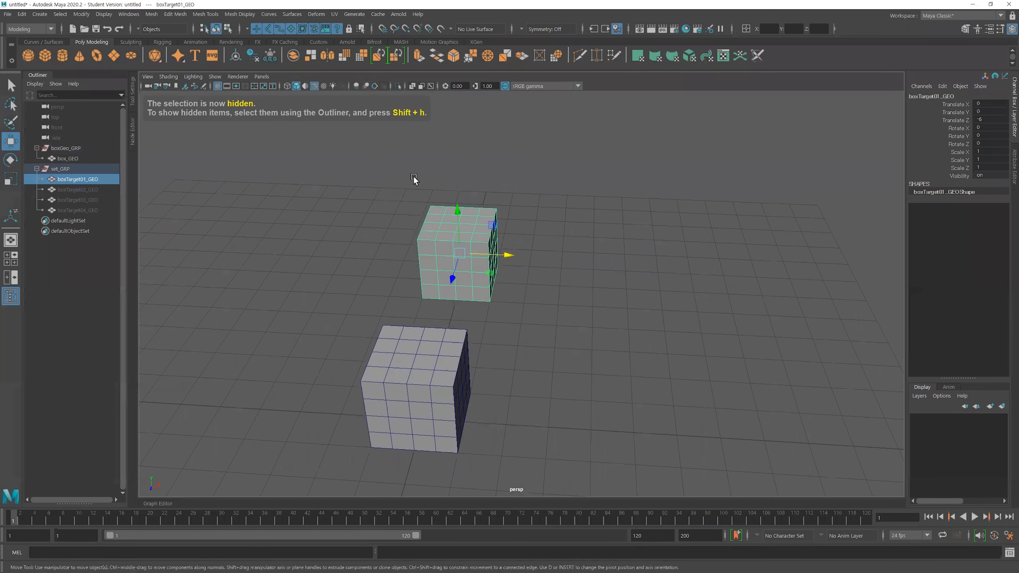
alt+right_drag(413, 176, 359, 170)
click(315, 14)
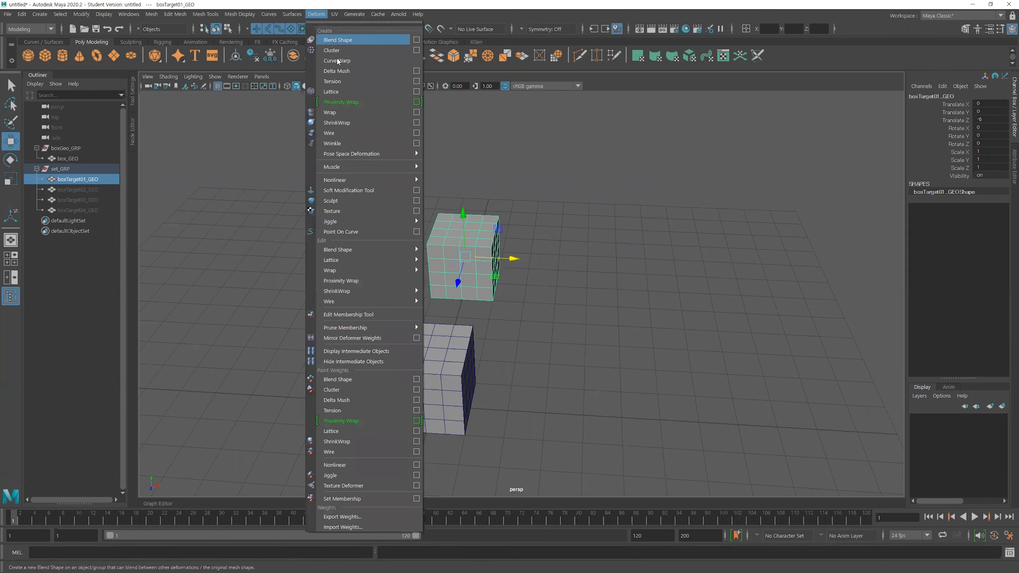
mouse_move(373, 178)
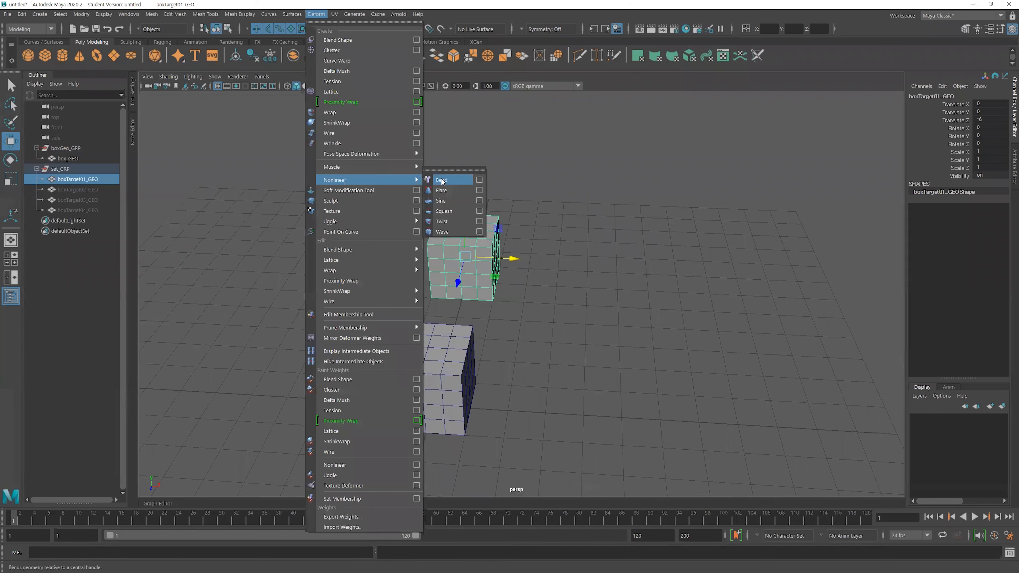
click(428, 176)
- Set the bend deformer's Curvature to about 19.48 and show the bent box in wireframe
alt+middle_drag(564, 194, 612, 196)
click(957, 232)
alt+drag(612, 195, 444, 190)
alt+drag(687, 295, 532, 299)
alt+middle_drag(598, 277, 497, 115)
alt+drag(496, 115, 575, 232)
mouse_move(575, 232)
middle_down()
mouse_move(544, 230)
mouse_move(571, 227)
middle_up()
key(4)
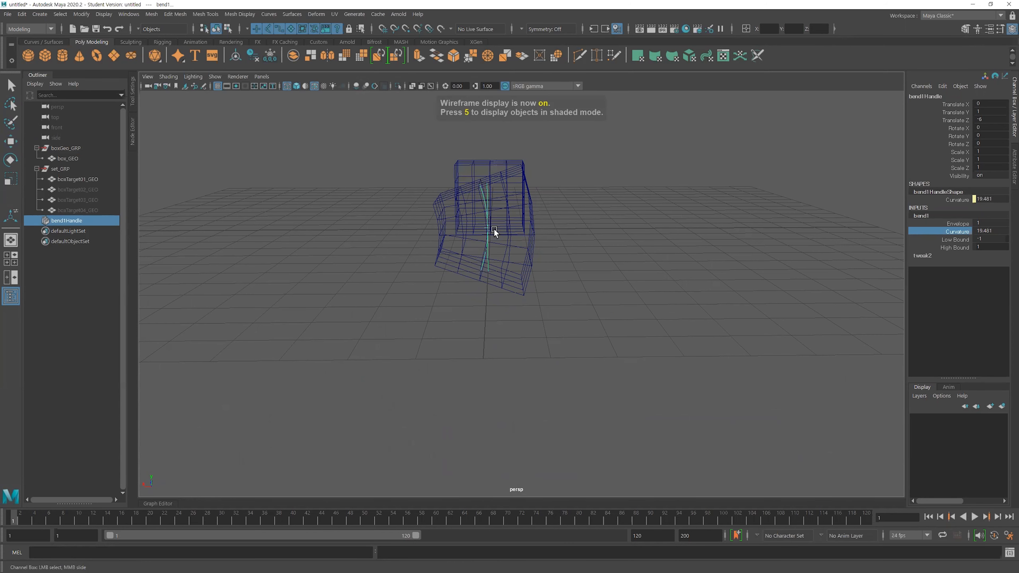
- Examine the bent target box in shaded display and reset the bend's Curvature to 0
key(5)
mouse_move(567, 212)
alt+mouse_down()
mouse_move(473, 225)
mouse_move(516, 232)
alt+mouse_up()
alt+drag(596, 237, 616, 247)
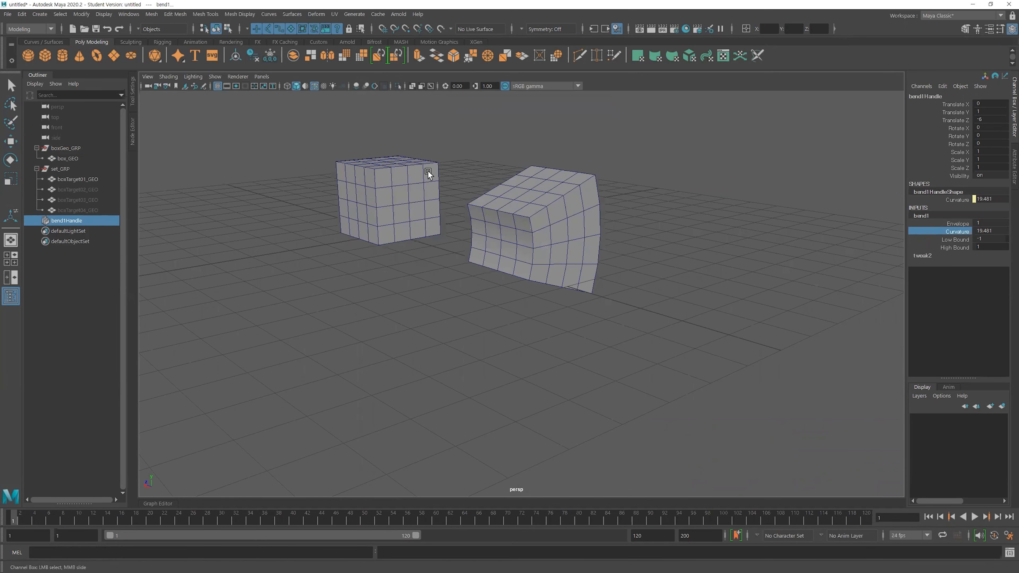
alt+drag(531, 272, 550, 285)
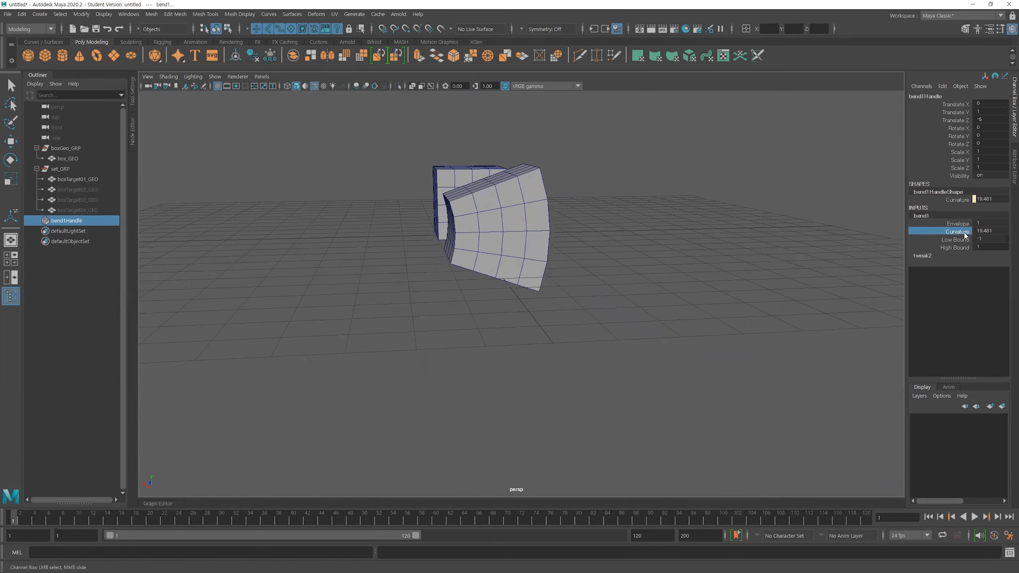
mouse_move(649, 248)
alt+right_down()
mouse_move(616, 248)
mouse_move(654, 246)
alt+right_up()
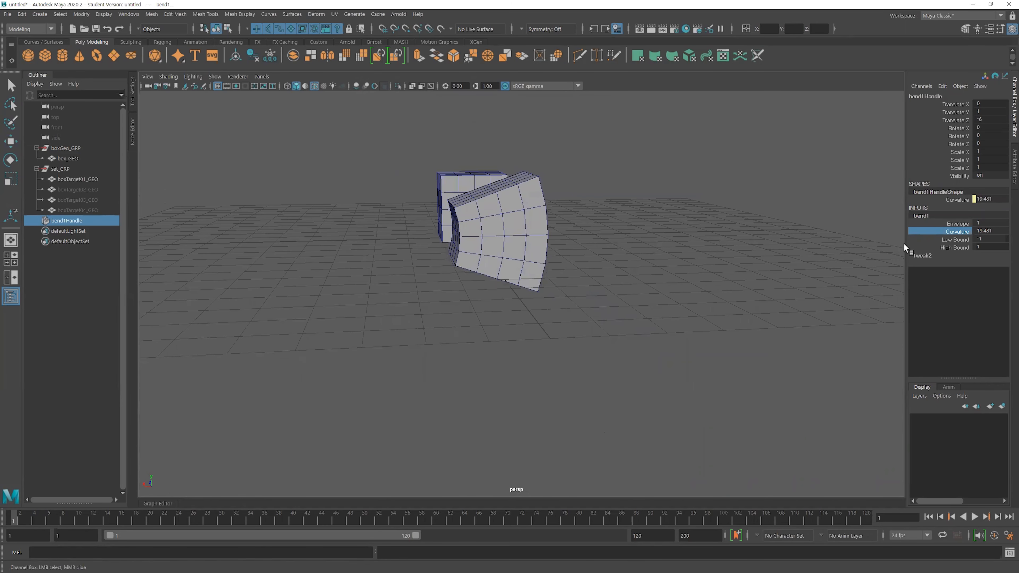
click(982, 231)
key(Return)
- Switch to wireframe display and set the bend's Curvature to about 10.3 with the Move tool active
alt+drag(473, 286, 500, 225)
key(4)
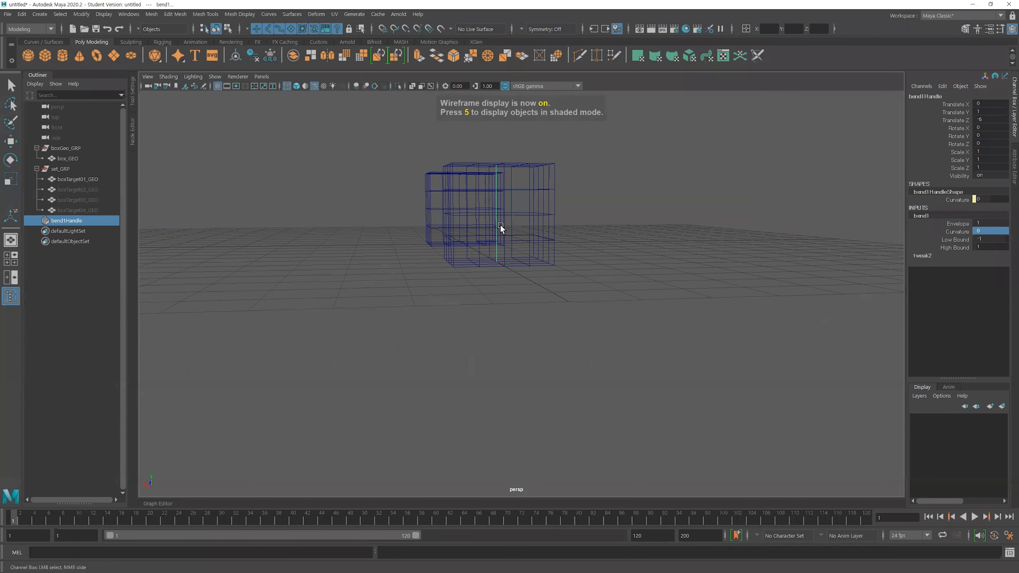
click(958, 231)
middle_drag(673, 227, 678, 227)
key(w)
alt+drag(481, 215, 466, 192)
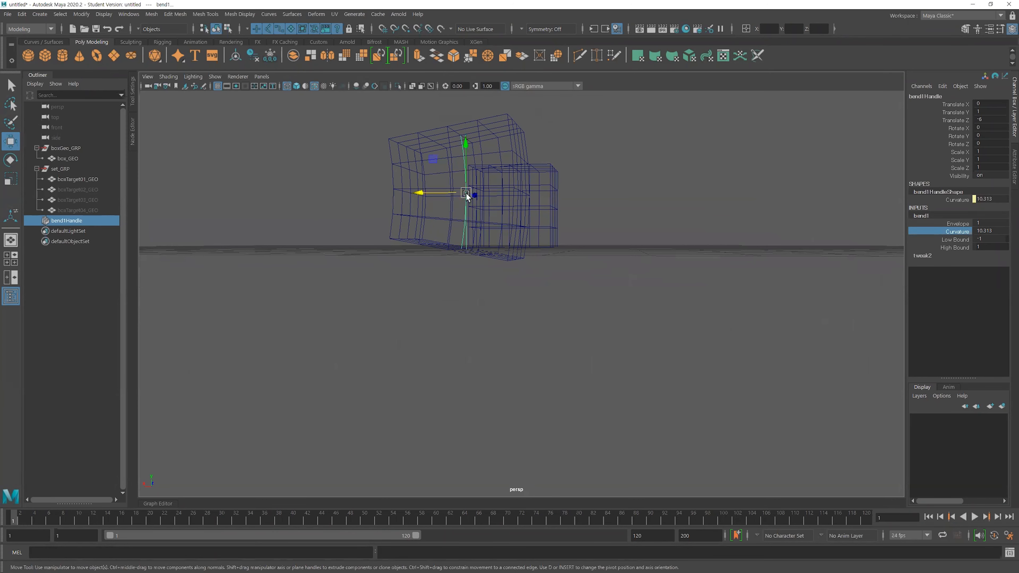
- Show the four-view layout and display the top, front and side views in wireframe
key(space)
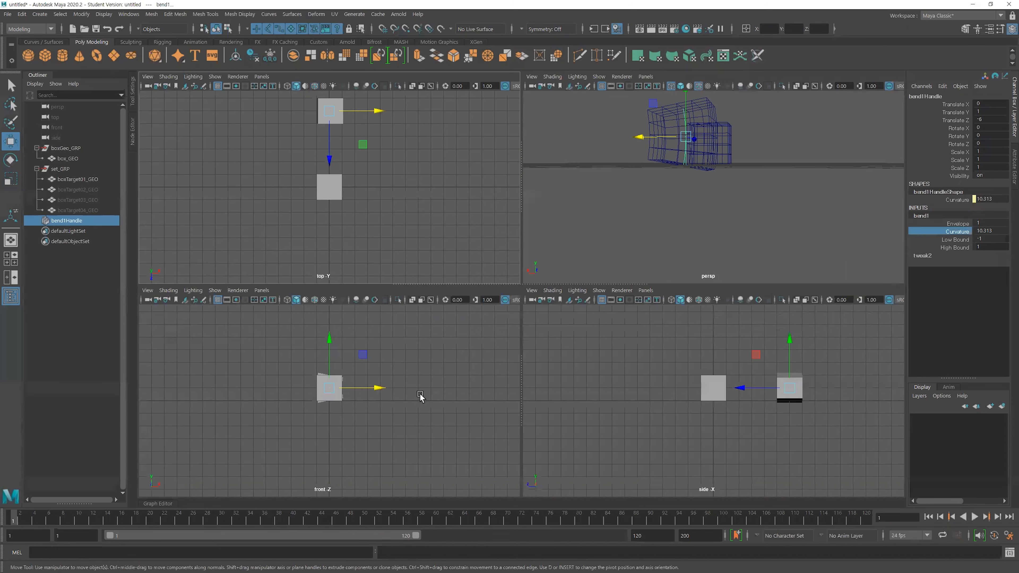
key(4)
key(4)
key(4)
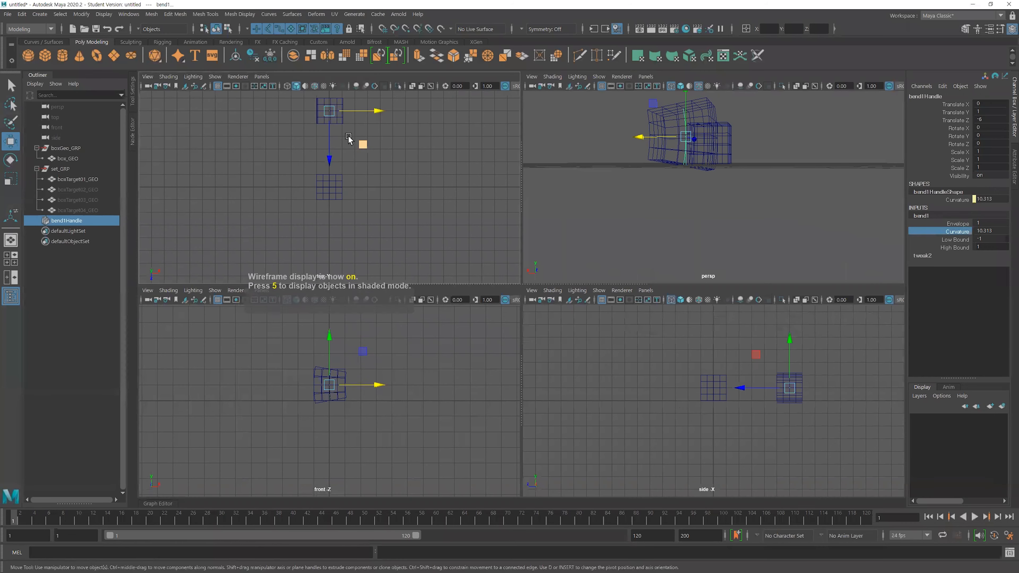
- Move bend1Handle down to the box's base at Translate Y 0, snapped to the grid, and shade the perspective view
scroll(284, 402, up, 5)
key(f)
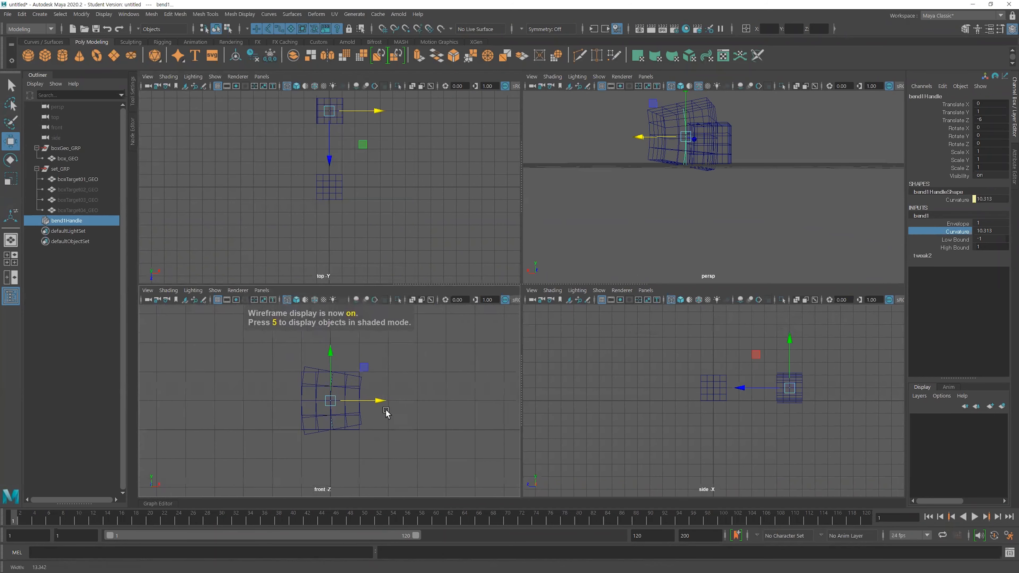
drag(330, 391, 330, 432)
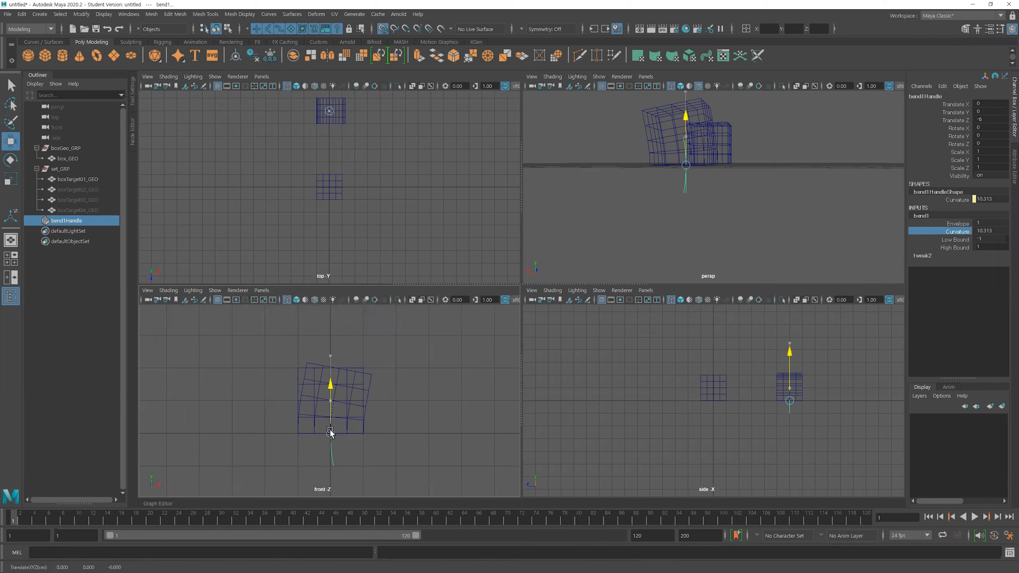
mouse_move(662, 200)
alt+mouse_down()
mouse_move(685, 215)
mouse_move(733, 200)
mouse_move(706, 220)
mouse_move(682, 219)
alt+mouse_up()
key(5)
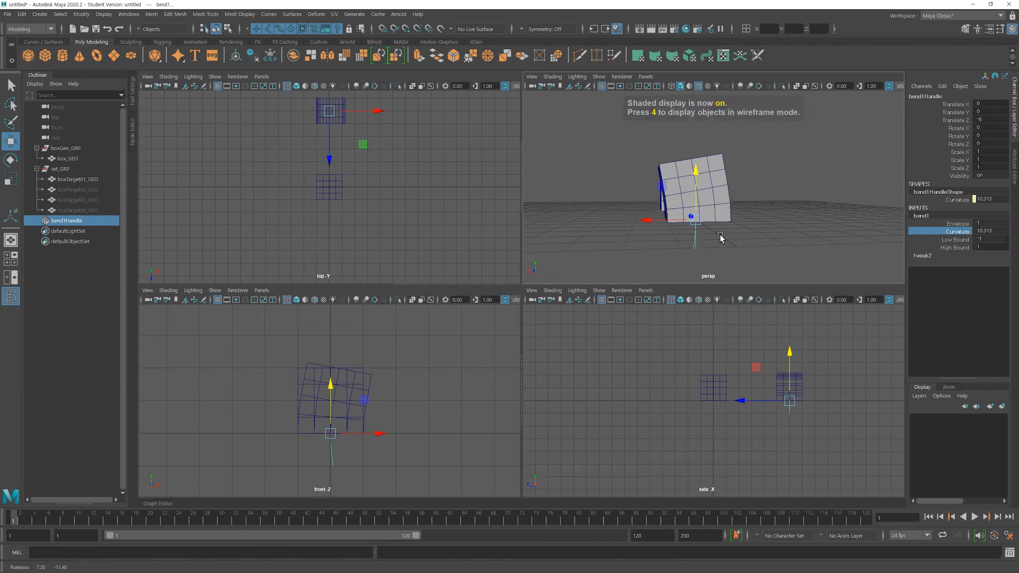
- Set the bend deformer's Low Bound to 0 and High Bound to 2 so it bends upward from the base
scroll(387, 407, up, 3)
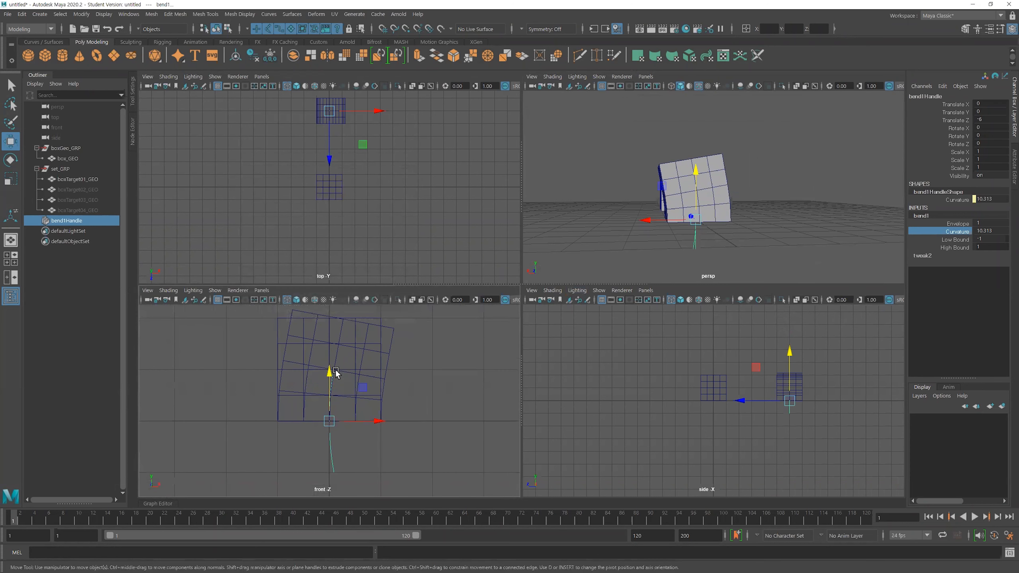
click(989, 240)
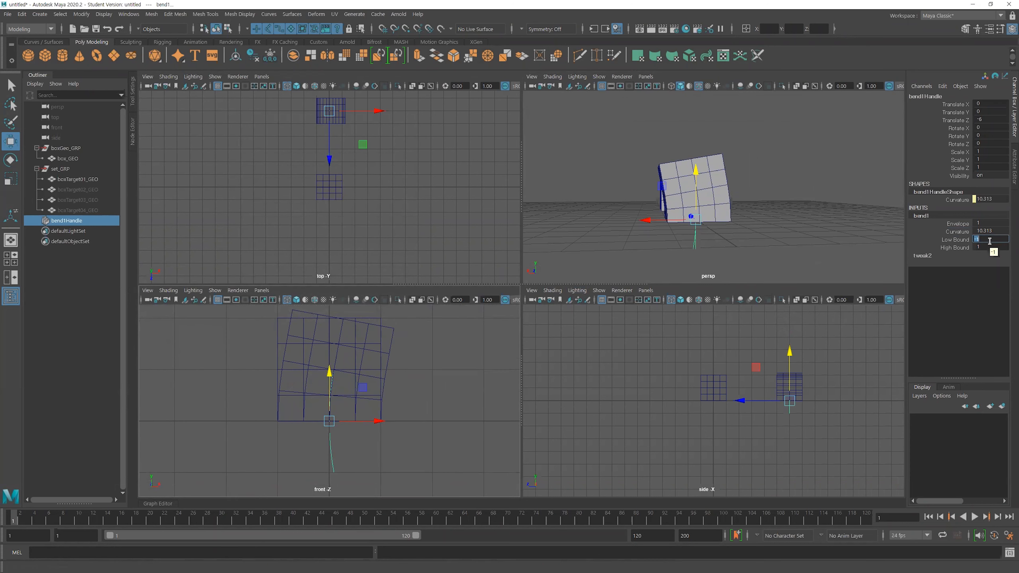
click(981, 249)
text(2)
key(Return)
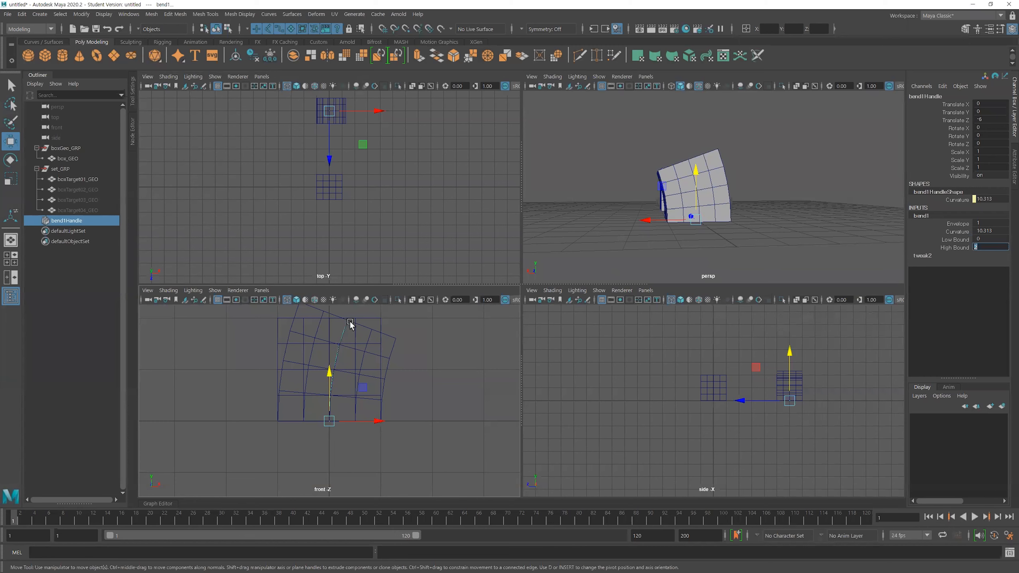
alt+middle_drag(350, 321, 340, 341)
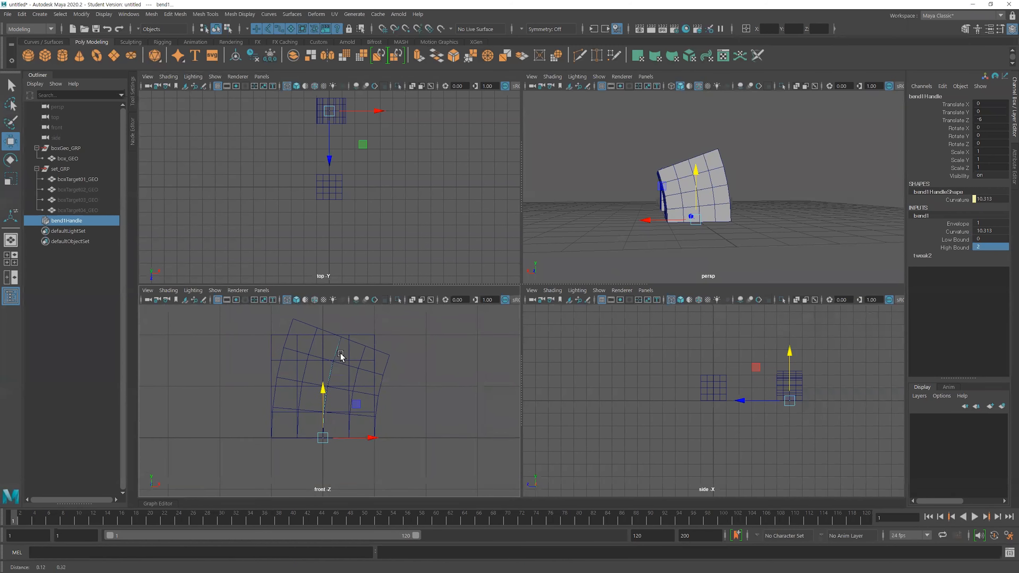
key(q)
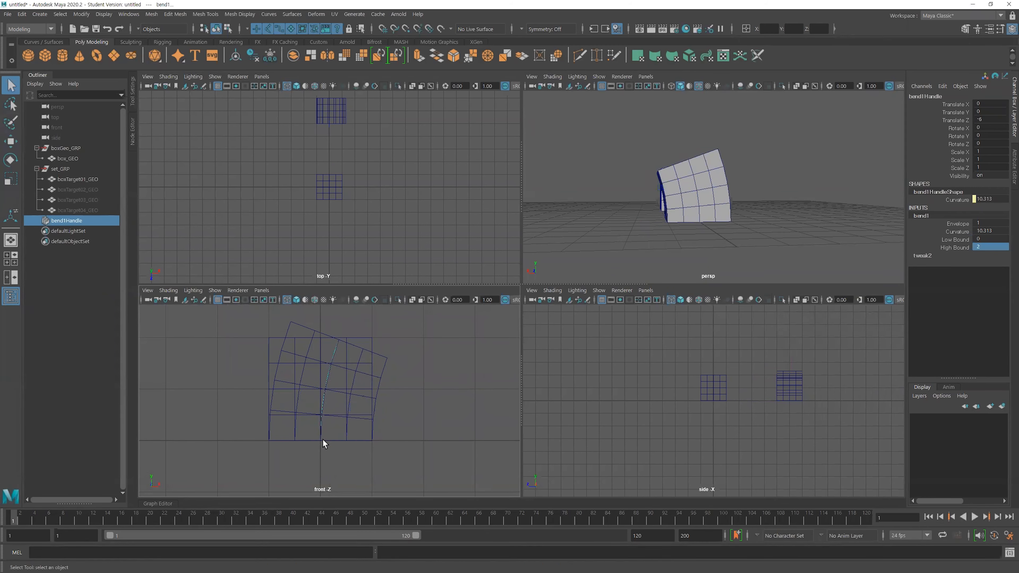
key(w)
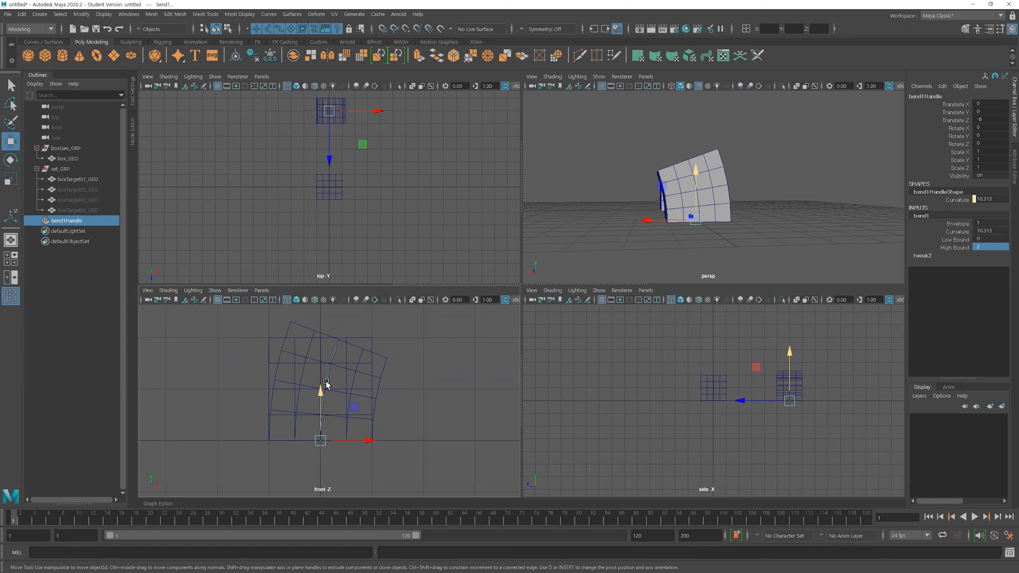
- Increase the bend's Curvature to about 21.8 in the maximized perspective view
key(space)
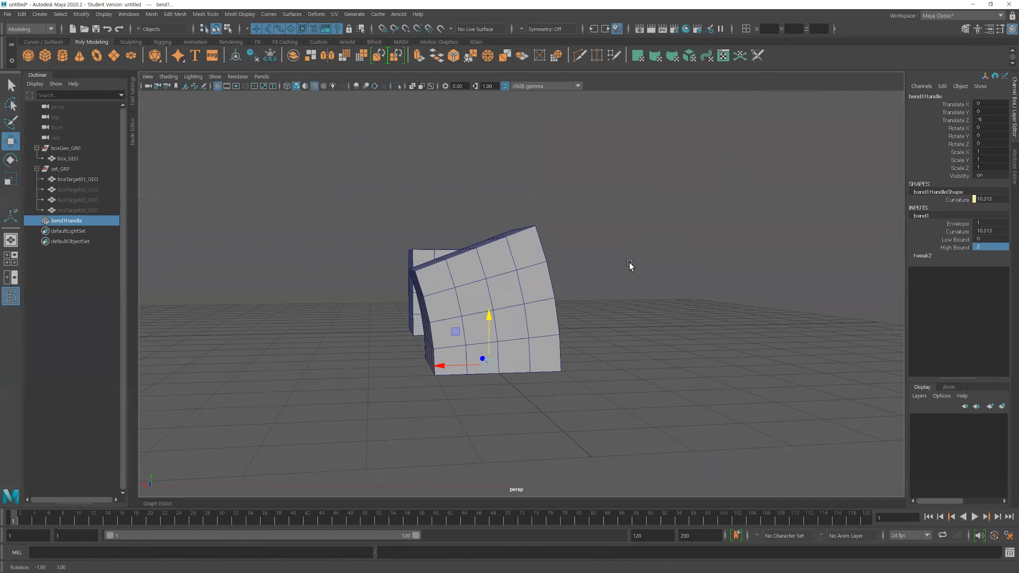
mouse_move(636, 273)
middle_down()
mouse_move(609, 278)
mouse_move(620, 277)
middle_up()
alt+drag(620, 277, 553, 299)
- Set the boxTarget01_GEO weight of box_GEO's blend shape to 1
click(473, 361)
key(w)
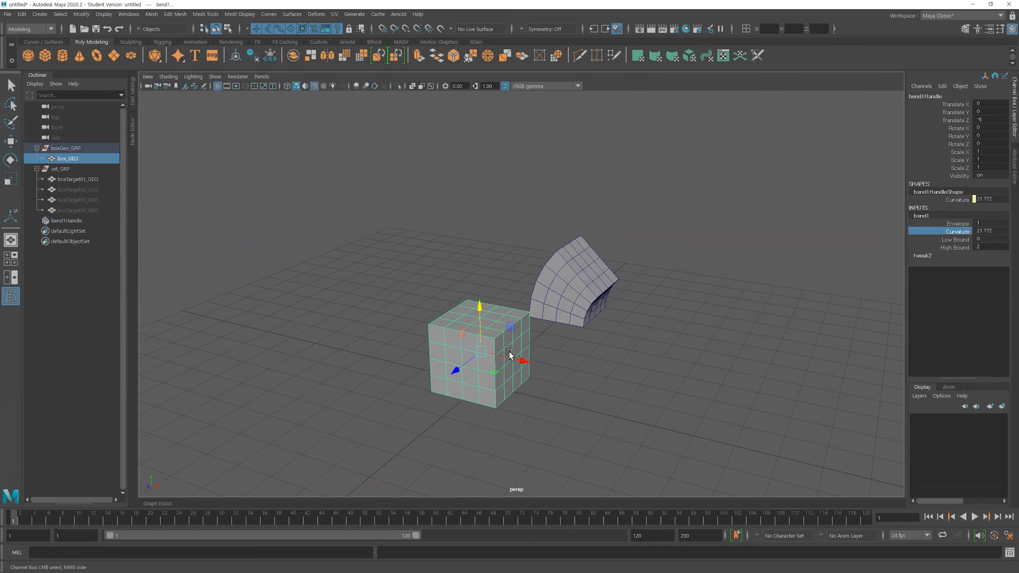
click(934, 207)
click(951, 224)
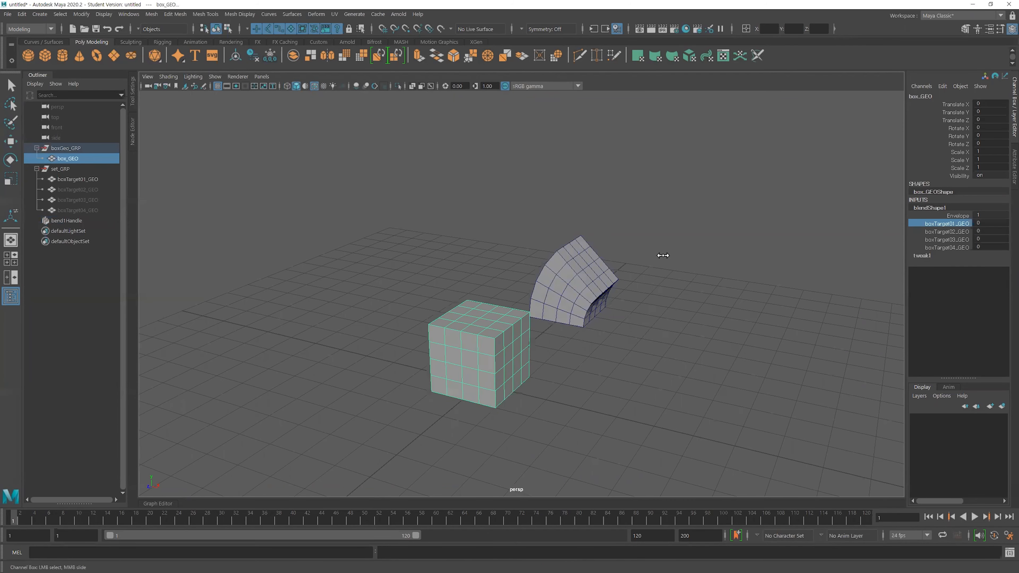
middle_drag(664, 256, 688, 256)
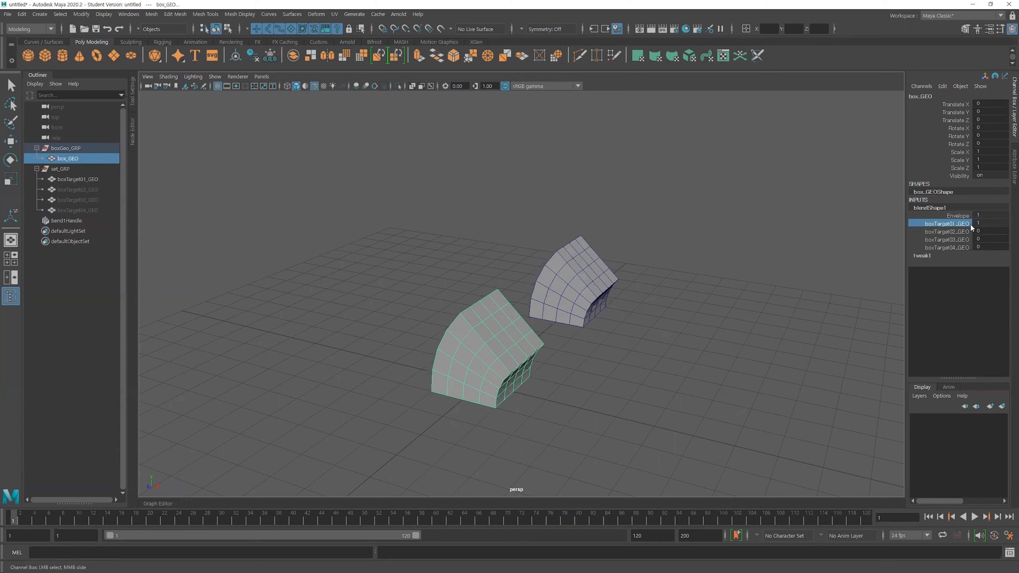
- Increase the bend Curvature on boxTarget01_GEO to about 29.8 to test the live blend
click(576, 288)
click(921, 208)
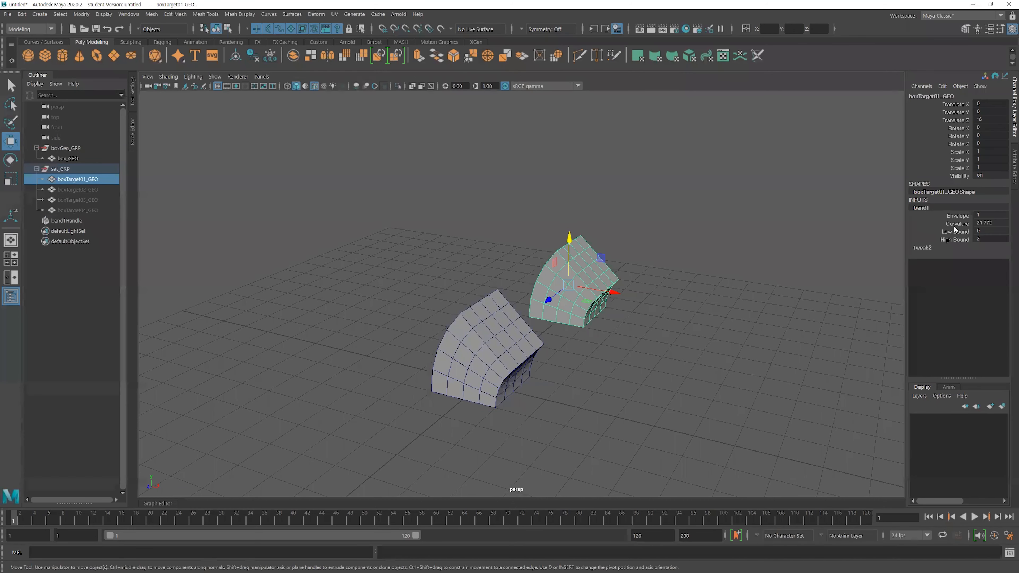
click(953, 224)
mouse_move(728, 261)
middle_down()
mouse_move(707, 259)
mouse_move(729, 268)
middle_up()
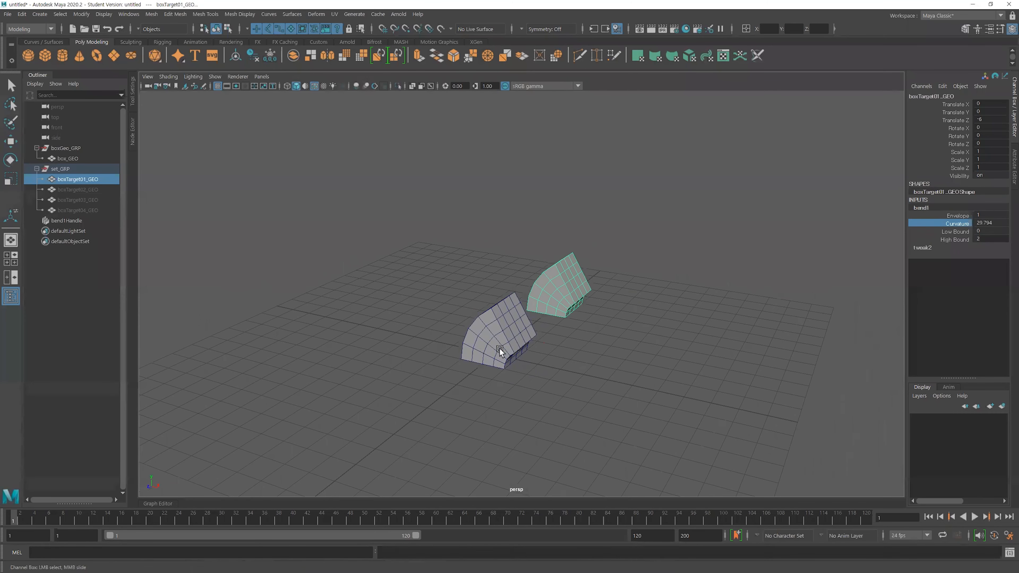
- Try moving box_GEO freely away from the origin, undo the moves, and compare it with the target box
click(499, 348)
drag(500, 338, 216, 205)
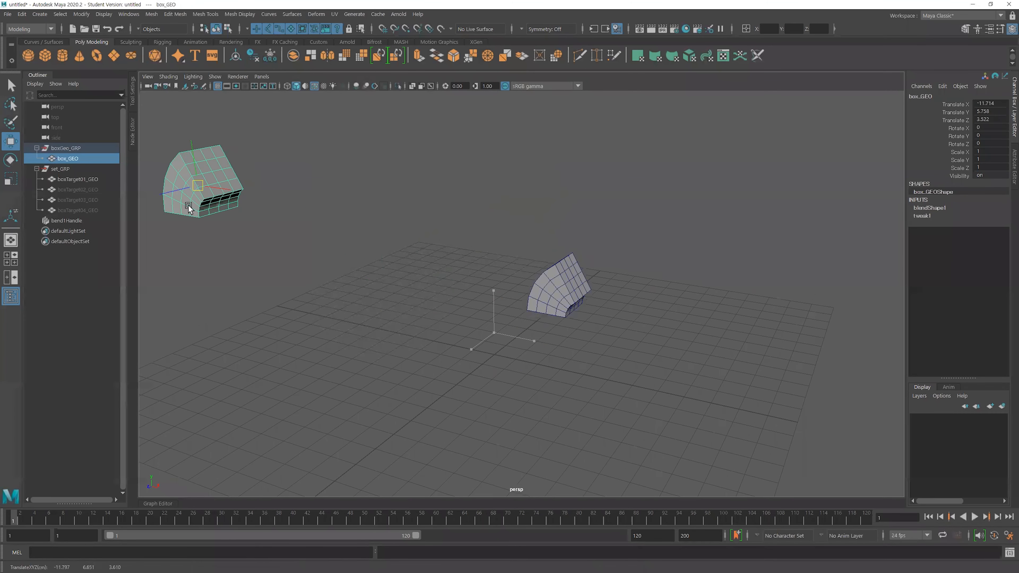
key(ctrl+z)
mouse_move(498, 336)
mouse_down()
mouse_move(521, 260)
mouse_move(682, 354)
mouse_move(783, 320)
mouse_move(482, 345)
mouse_up()
key(ctrl+z)
key(ctrl+z)
key(ctrl+z)
key(ctrl+z)
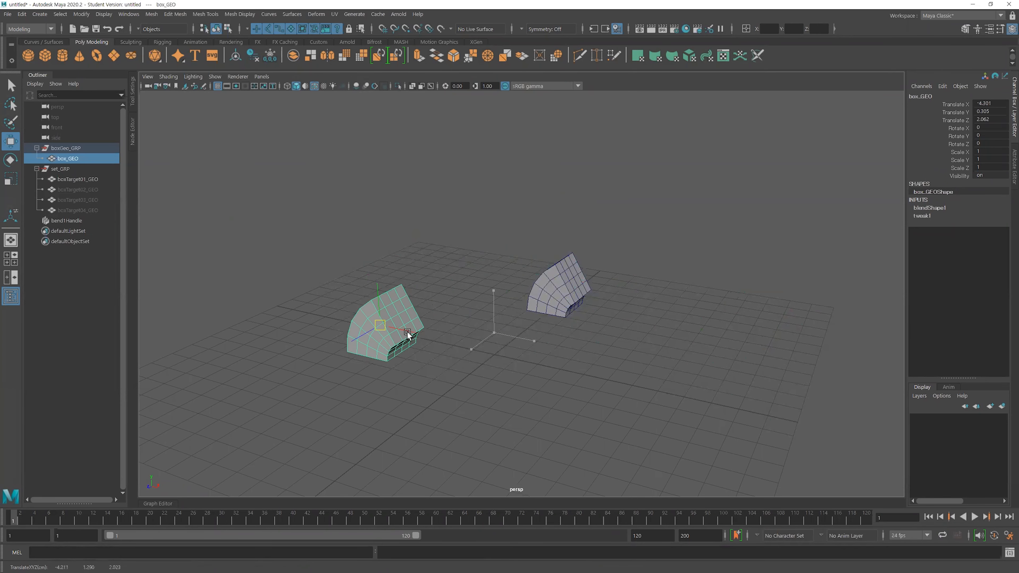
click(564, 299)
click(518, 335)
click(565, 301)
click(509, 336)
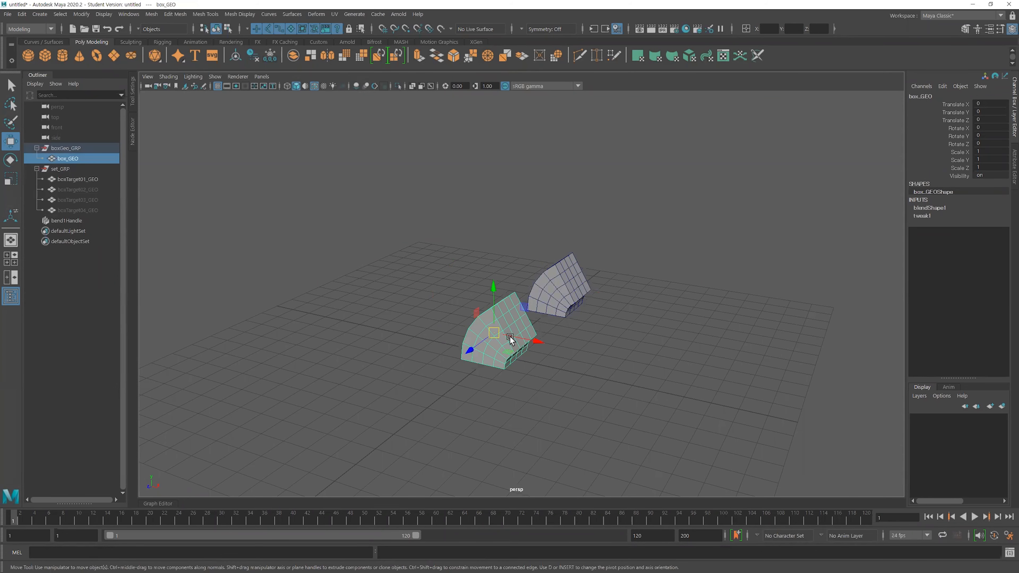
- Reset the bend Curvature on boxTarget01_GEO to 0
click(562, 283)
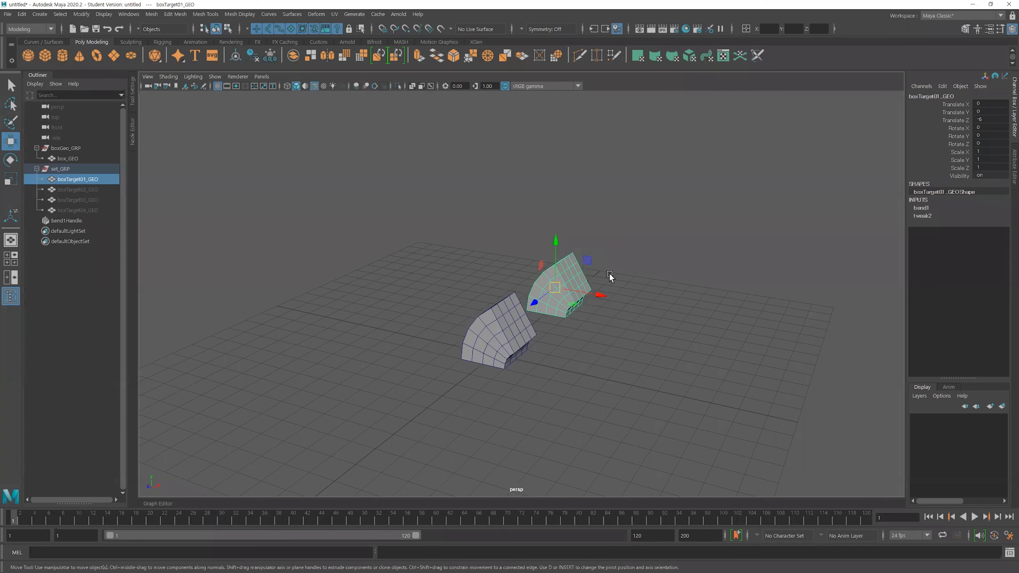
alt+middle_drag(609, 274, 509, 267)
alt+right_drag(509, 267, 638, 289)
alt+drag(510, 288, 512, 311)
click(554, 297)
key(ctrl+z)
alt+drag(619, 277, 655, 256)
click(921, 208)
double_click(998, 223)
text(0)
key(Return)
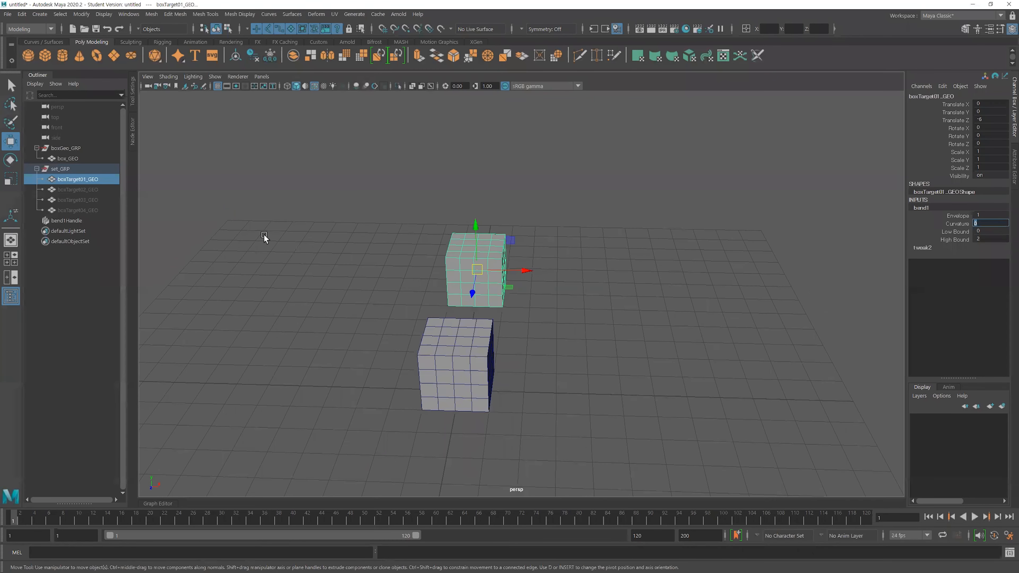
- Show the hidden boxTarget02_GEO and hide boxTarget01_GEO
click(242, 226)
click(93, 189)
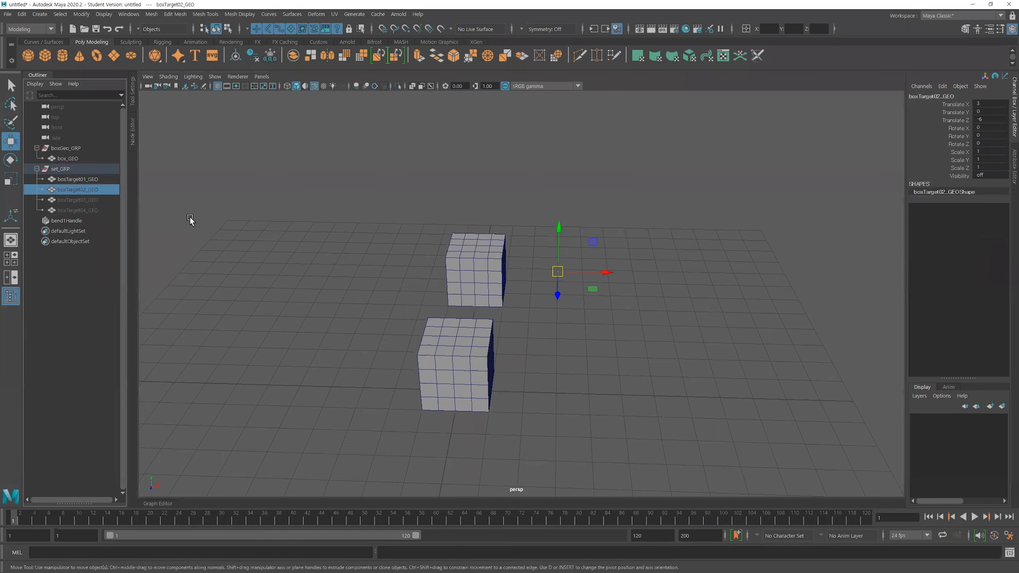
key(shift+h)
click(472, 267)
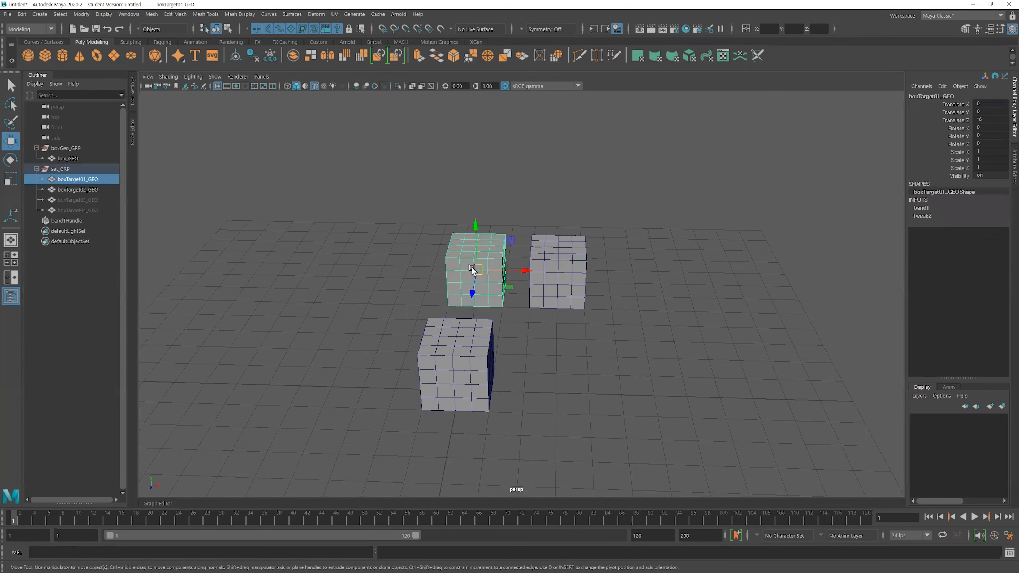
key(ctrl+h)
- Add a Squash nonlinear deformer to boxTarget02_GEO
click(560, 277)
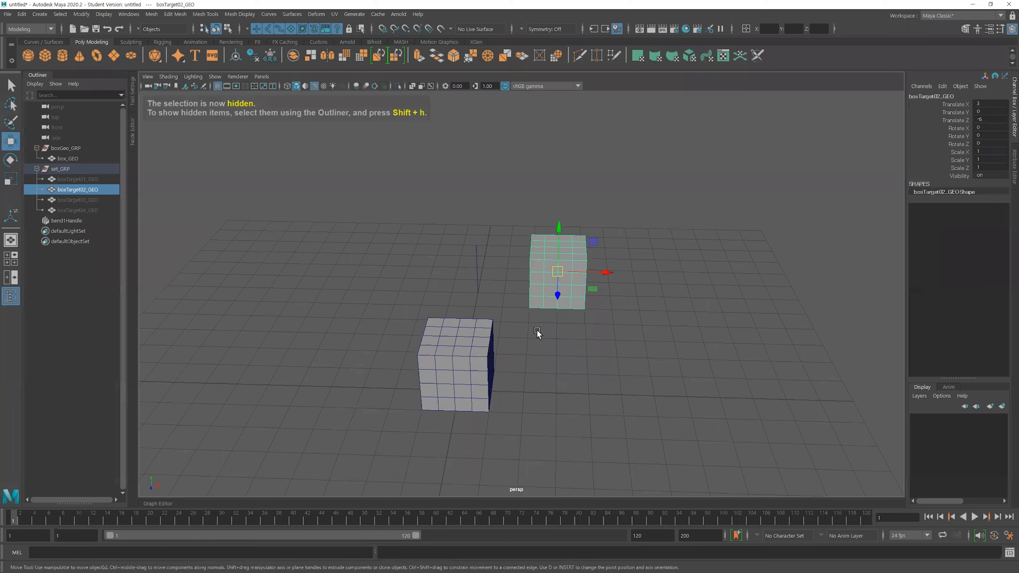
alt+drag(539, 334, 504, 316)
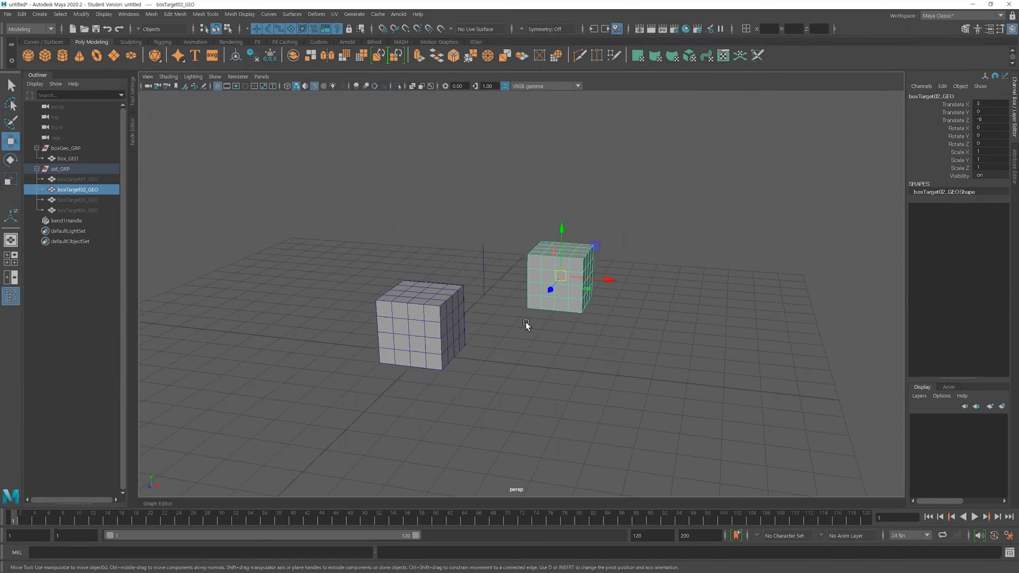
alt+middle_drag(525, 324, 509, 322)
alt+right_drag(509, 322, 643, 344)
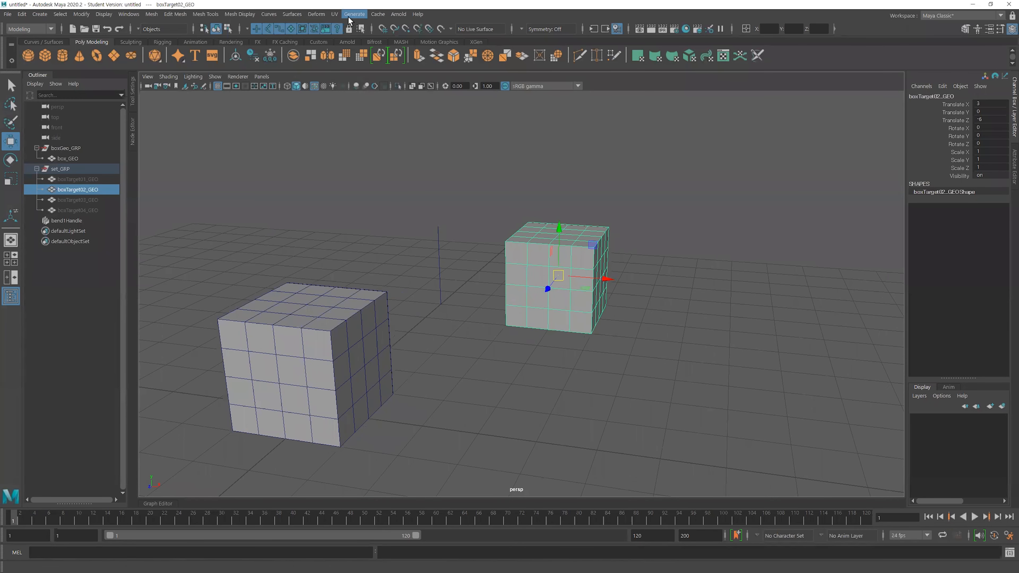
click(316, 14)
mouse_move(365, 180)
click(453, 215)
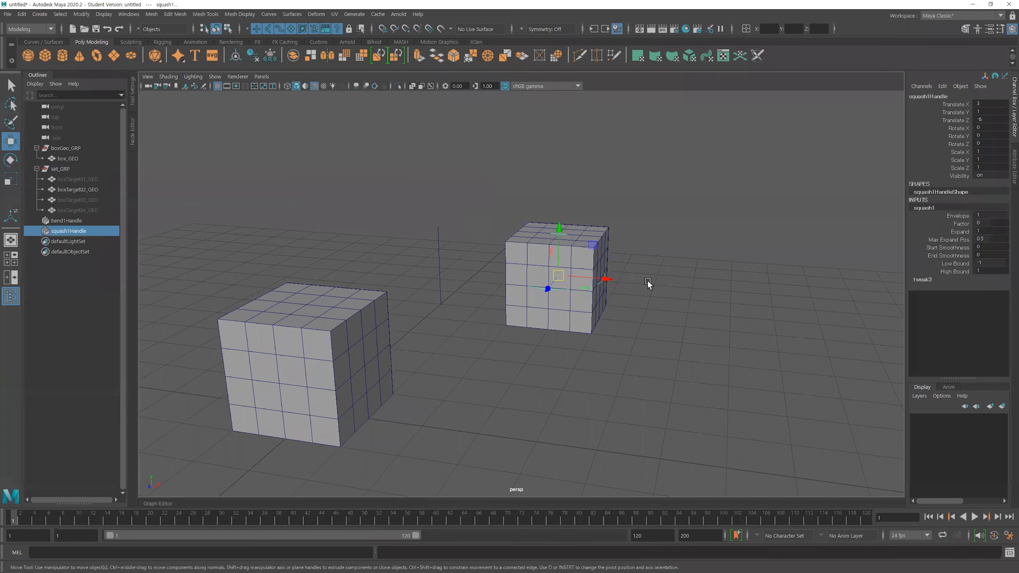
- Try flattening boxTarget02_GEO with a negative squash Factor and undo the change
scroll(647, 280, up, 5)
click(960, 232)
click(962, 225)
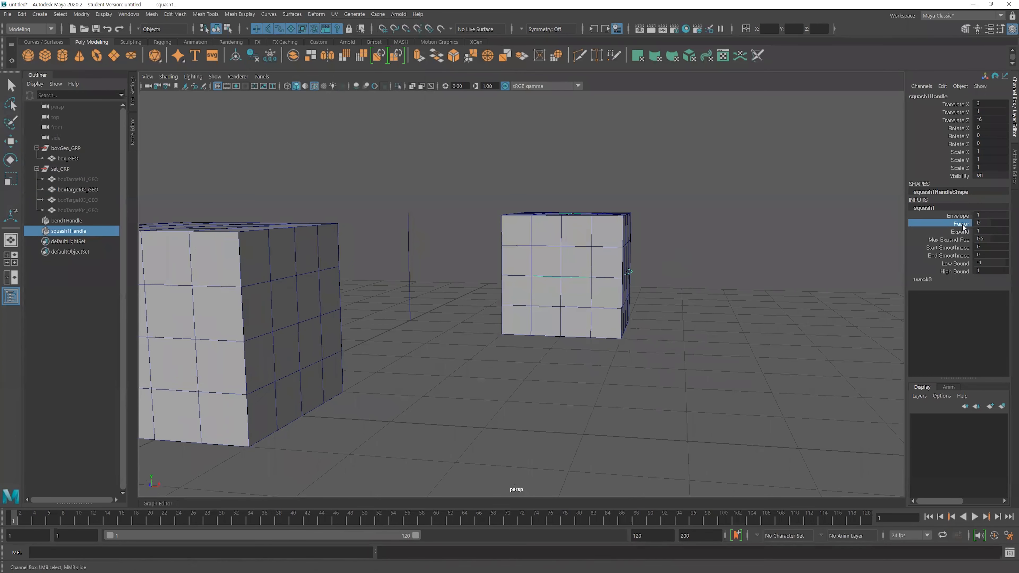
middle_drag(747, 234, 741, 234)
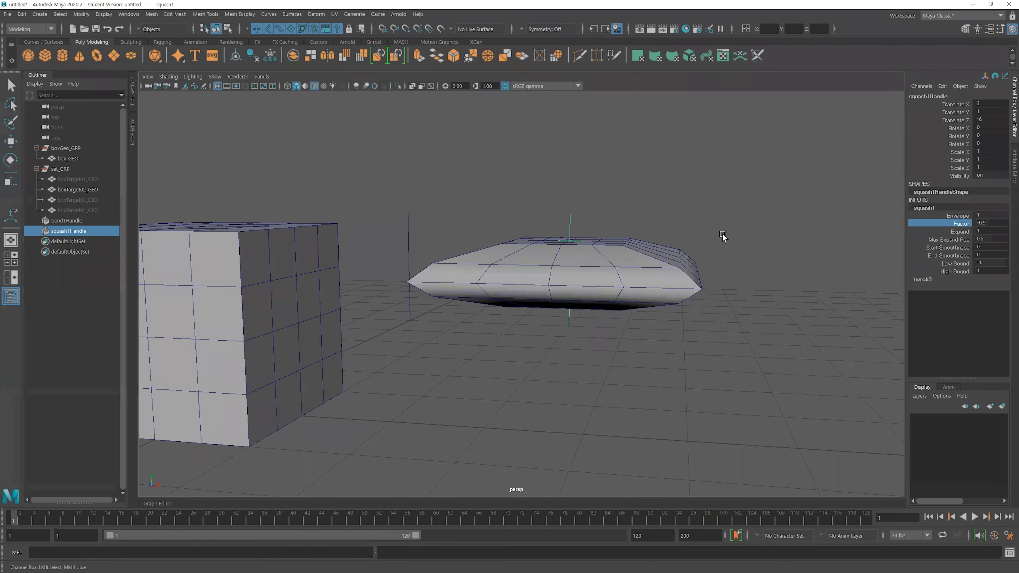
key(ctrl+z)
- Move squash1Handle down to the base of boxTarget02_GEO at Translate Y 0, using the four-view layout
alt+right_drag(555, 252, 483, 262)
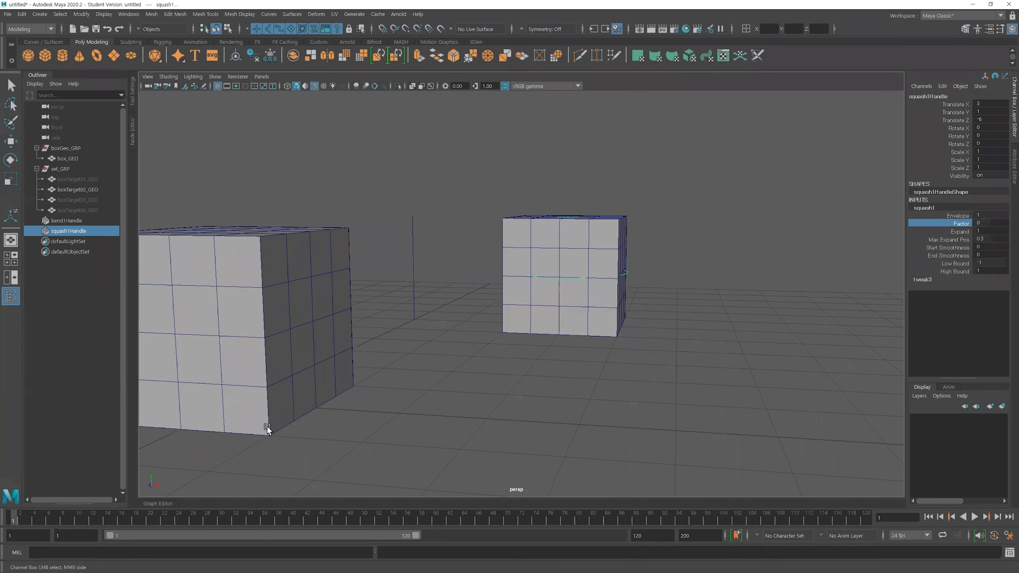
key(space)
alt+middle_drag(410, 391, 253, 388)
alt+right_drag(377, 386, 300, 384)
alt+middle_drag(334, 379, 348, 378)
key(w)
alt+right_drag(379, 388, 465, 395)
alt+right_drag(819, 417, 873, 424)
alt+middle_drag(816, 401, 757, 431)
alt+right_drag(757, 431, 801, 429)
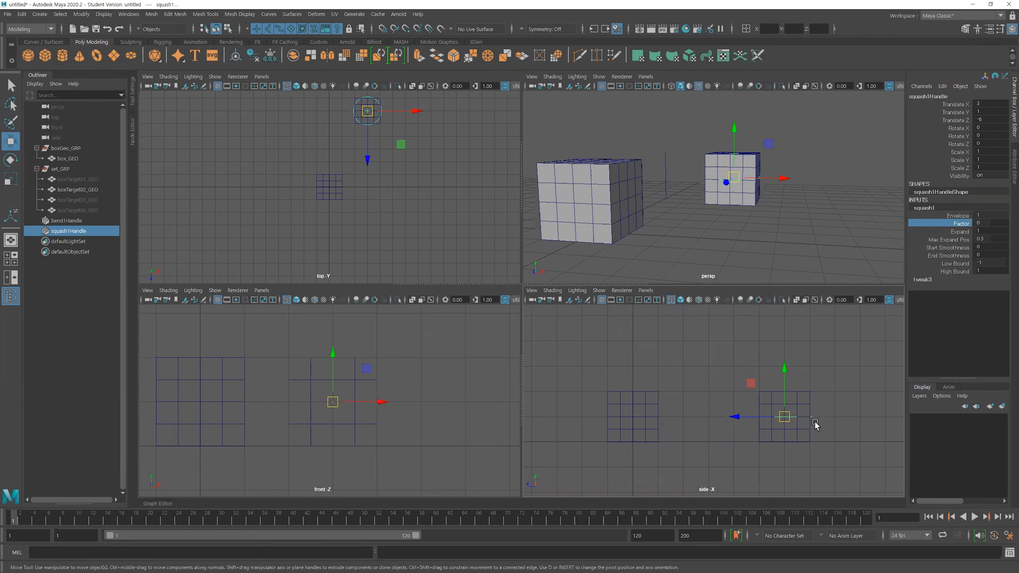
drag(784, 417, 785, 442)
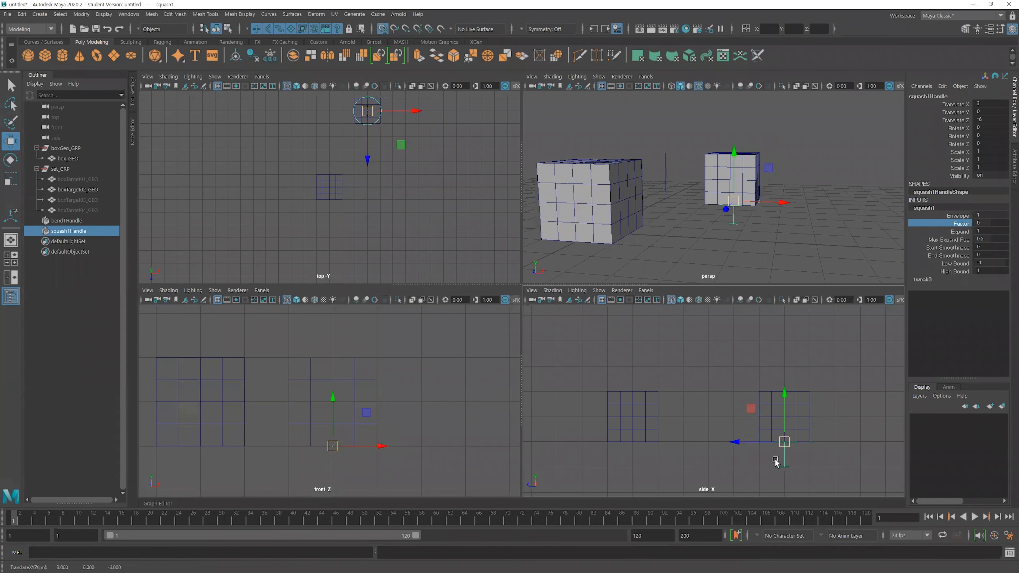
- Set the squash deformer's Low Bound to 0 and High Bound to 2
alt+middle_drag(796, 394, 759, 327)
alt+right_drag(760, 364, 799, 370)
alt+middle_drag(799, 370, 763, 419)
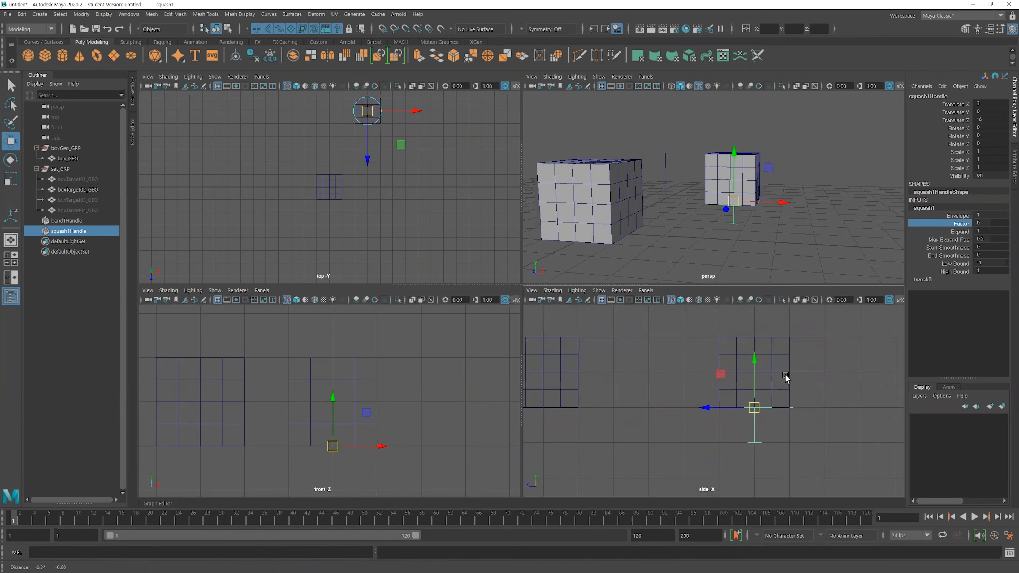
click(986, 262)
text(0)
key(Return)
click(989, 271)
text(2)
key(Return)
- Stretch boxTarget02_GEO upward from its base with a positive squash Factor in the maximized perspective view
alt+middle_drag(784, 184, 757, 217)
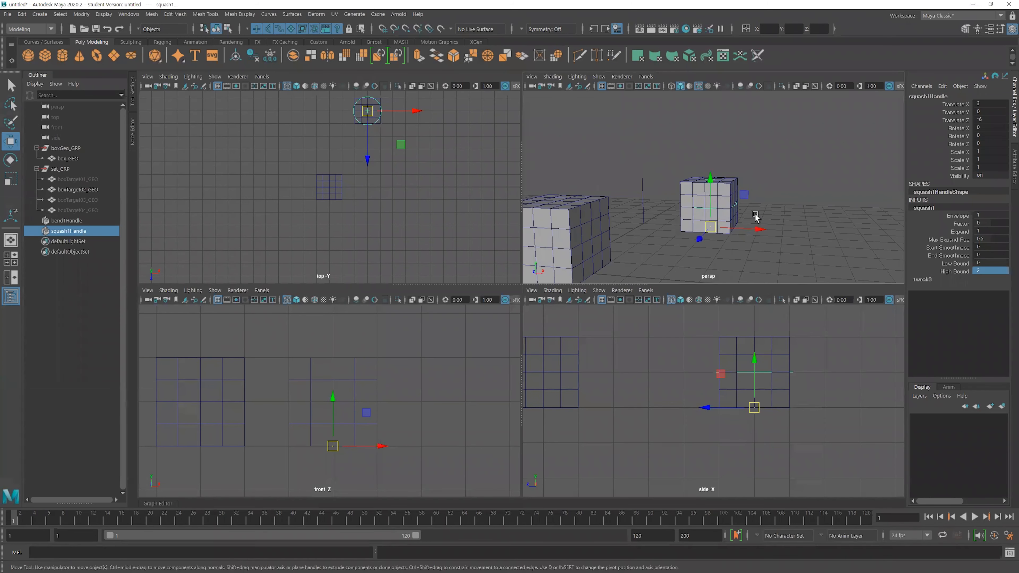
key(space)
scroll(491, 283, up, 3)
alt+drag(558, 359, 702, 273)
click(962, 224)
middle_drag(663, 261, 664, 261)
middle_drag(608, 377, 683, 312)
key(ctrl+z)
alt+right_drag(725, 316, 539, 313)
alt+drag(539, 314, 533, 327)
- Raise the boxTarget02_GEO weight on box_GEO's blend shape until the box matches the stretched target
click(395, 350)
click(922, 209)
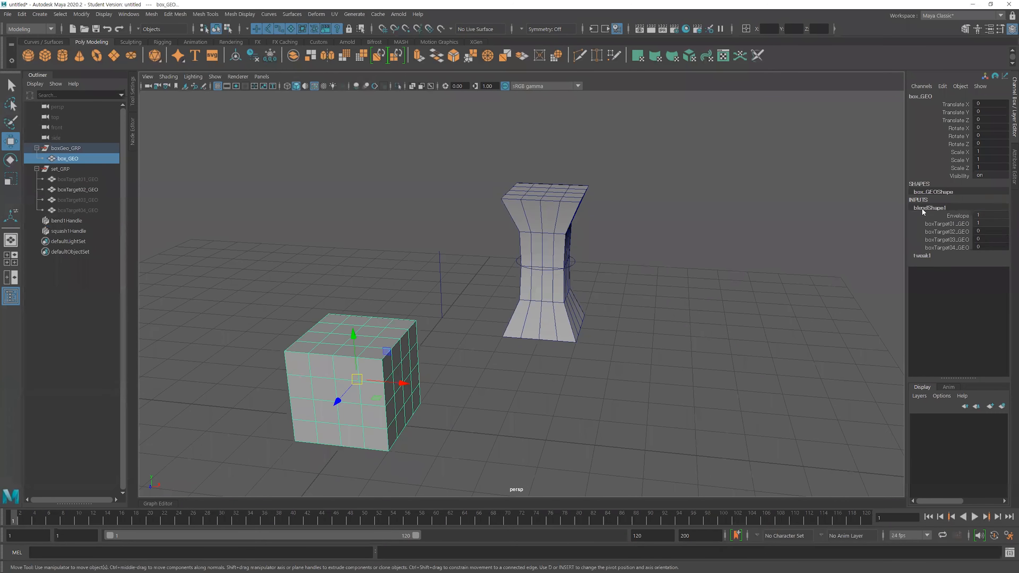
click(953, 232)
middle_drag(637, 276, 675, 275)
alt+drag(675, 274, 483, 287)
- Test bend1Handle on the stretched box with a Curvature of about 22.9, and reset the Curvature to 0
click(499, 280)
key(w)
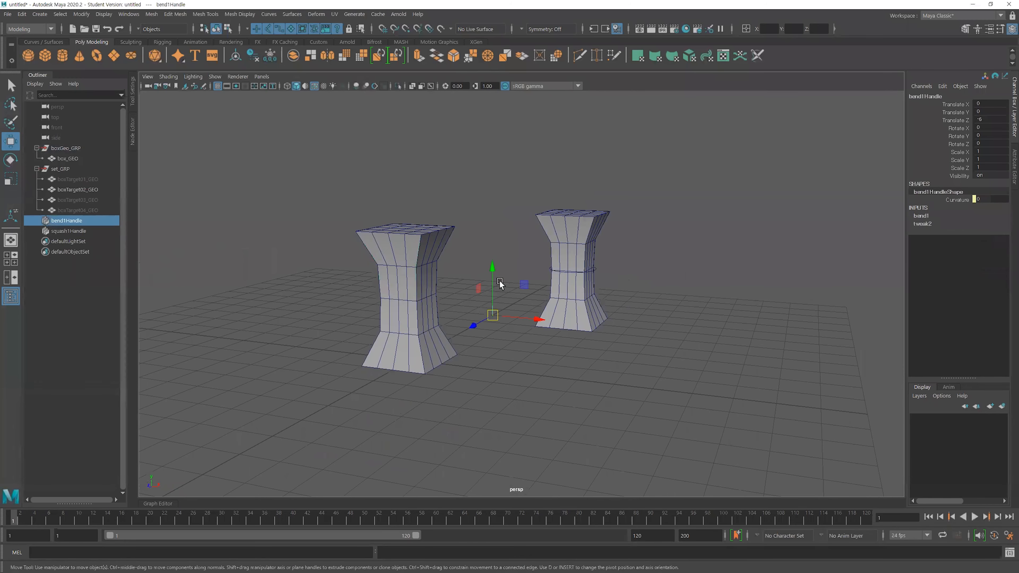
click(920, 216)
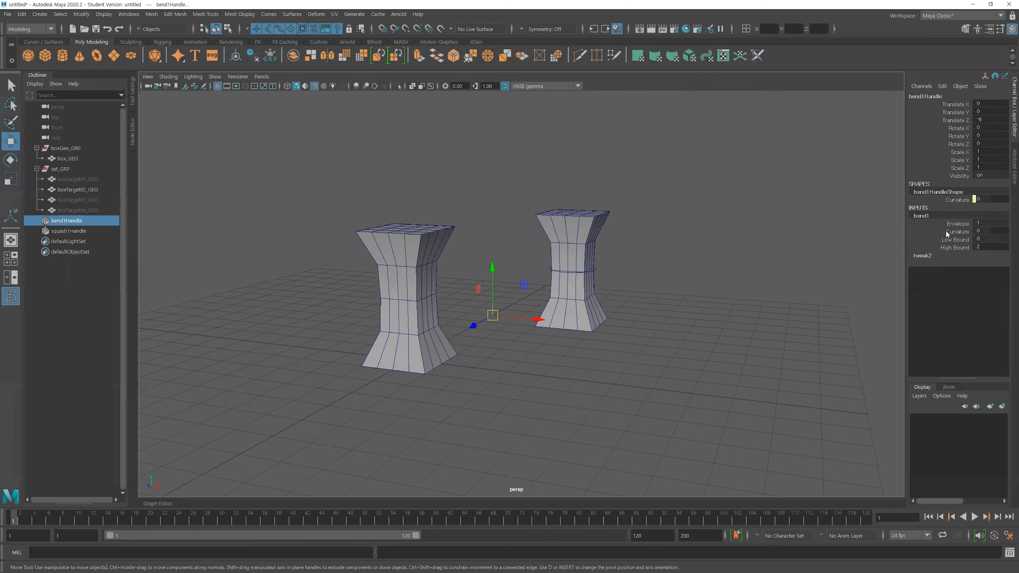
click(947, 232)
middle_drag(628, 273, 636, 301)
key(ctrl+z)
double_click(998, 231)
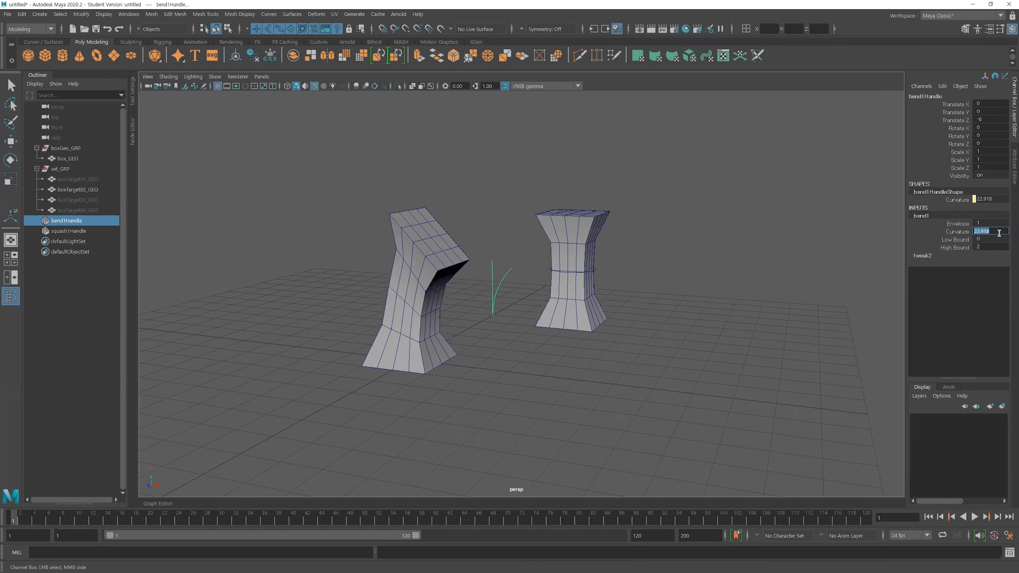
text(0)
key(Return)
- Reset boxTarget02_GEO to its original shape by setting the squash1 Factor to 0
alt+drag(573, 332, 658, 319)
click(589, 296)
key(w)
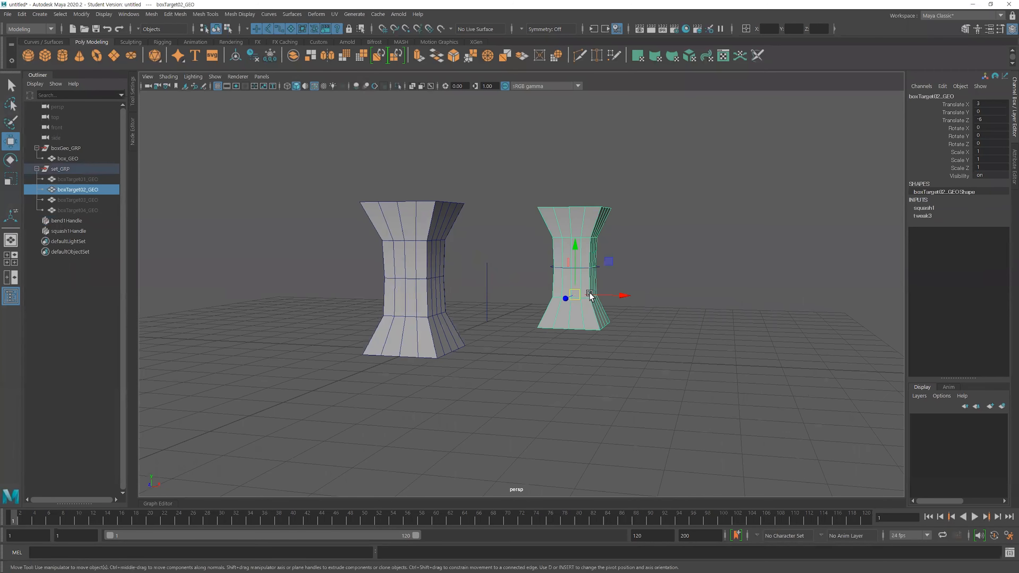
click(925, 208)
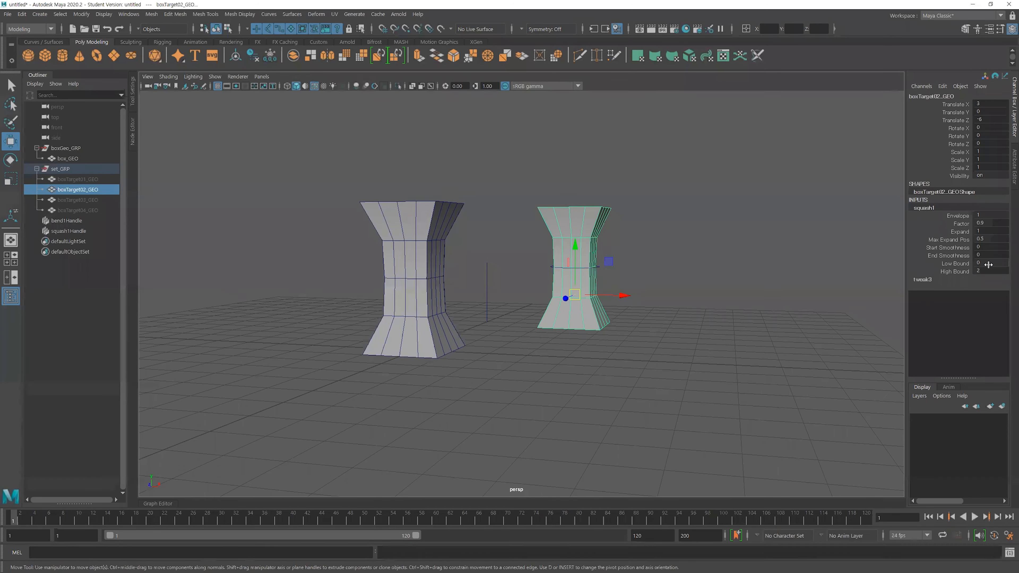
click(987, 223)
text(0)
key(Return)
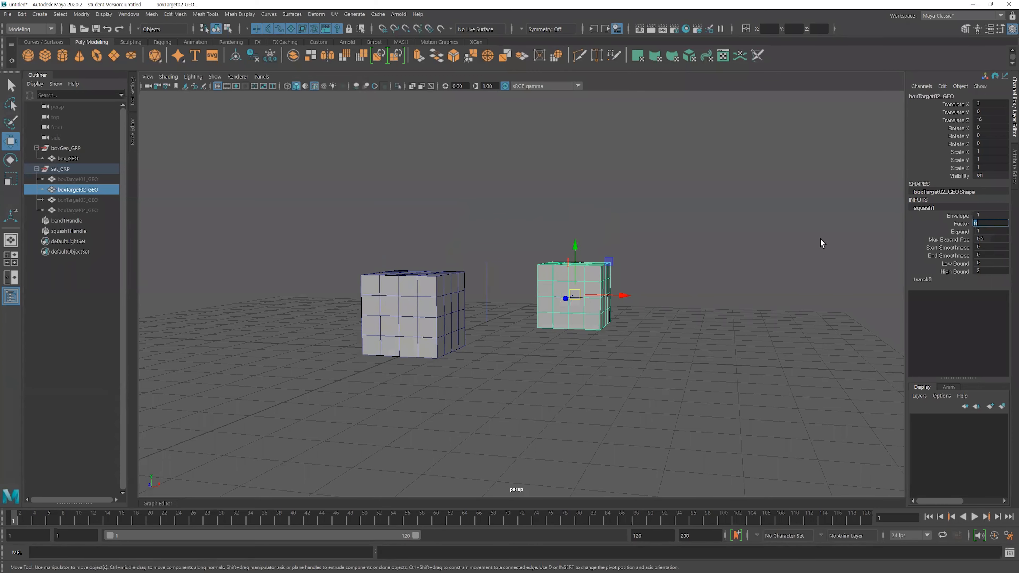
- Unhide boxTarget03_GEO and hide boxTarget02_GEO
alt+drag(613, 316, 613, 338)
click(533, 208)
alt+drag(548, 221, 560, 211)
click(93, 200)
key(shift+h)
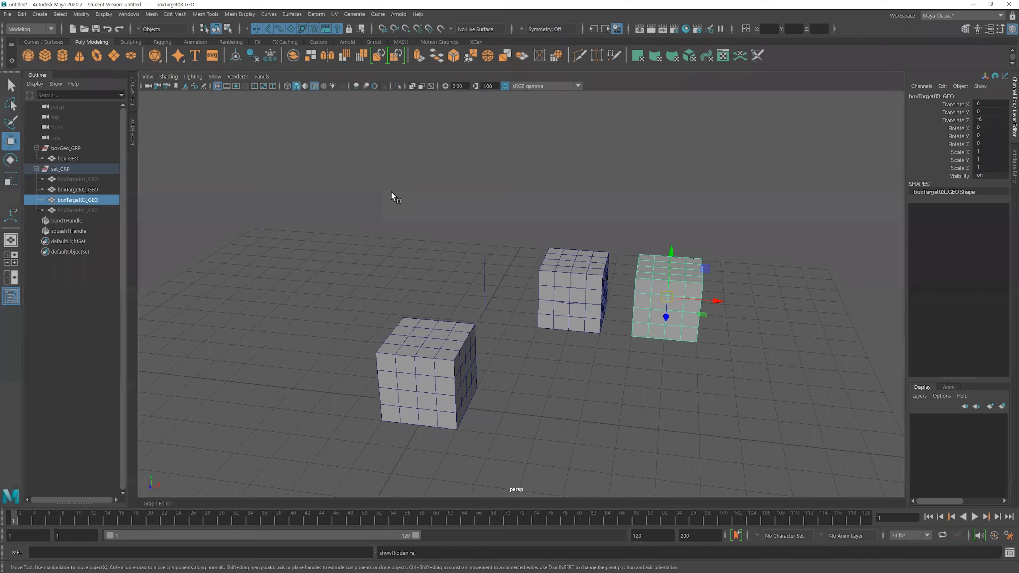
click(559, 255)
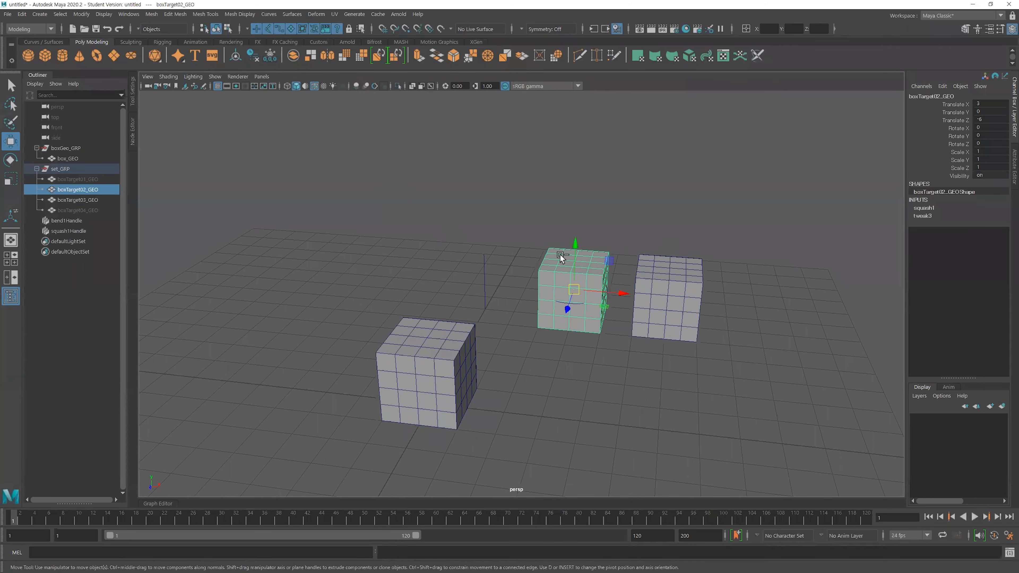
key(ctrl+h)
alt+drag(537, 201, 390, 278)
- Add a nonlinear Bend deformer to boxTarget03_GEO and set its Curvature to about 22.9
click(574, 248)
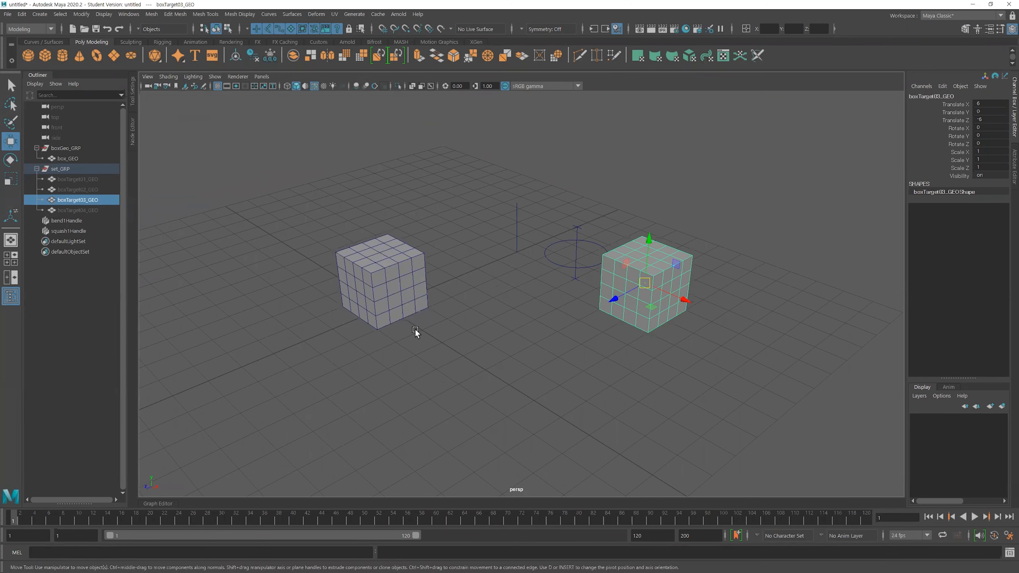
alt+drag(438, 286, 525, 271)
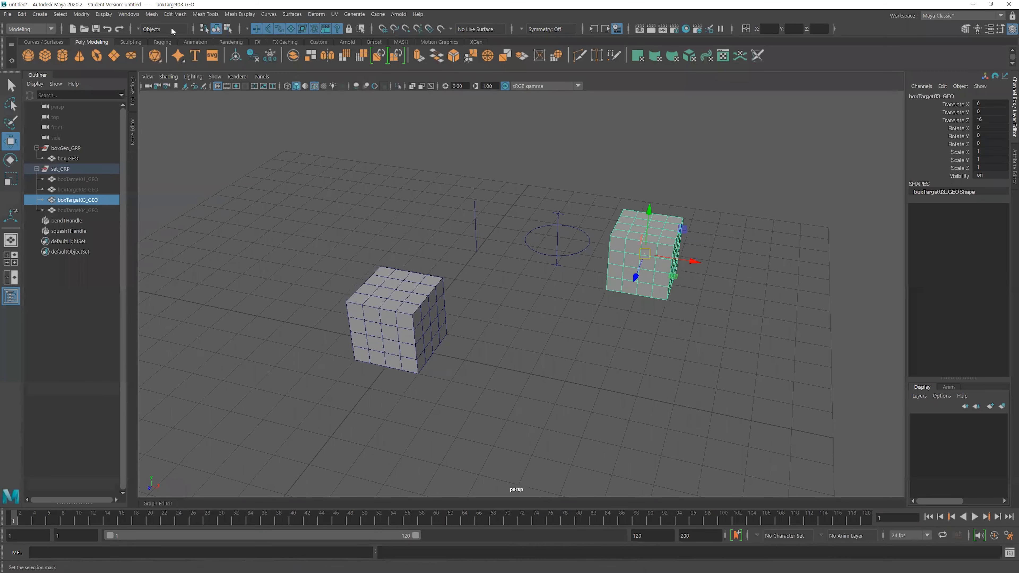
click(317, 16)
mouse_move(353, 179)
click(450, 183)
alt+drag(470, 205, 526, 281)
click(953, 230)
middle_drag(699, 230, 718, 232)
alt+drag(692, 273, 670, 226)
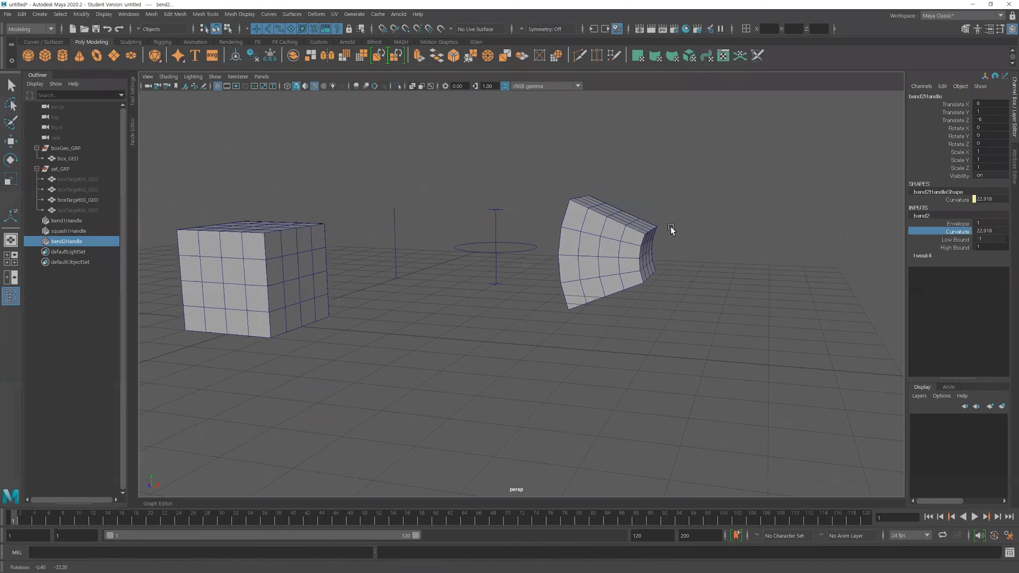
- Rotate bend2Handle 90 degrees around Y so that boxTarget03_GEO bends along the other axis
drag(632, 259, 594, 337)
key(ctrl+z)
key(4)
drag(610, 373, 567, 365)
click(992, 135)
text(90)
key(Return)
alt+drag(668, 268, 722, 241)
key(5)
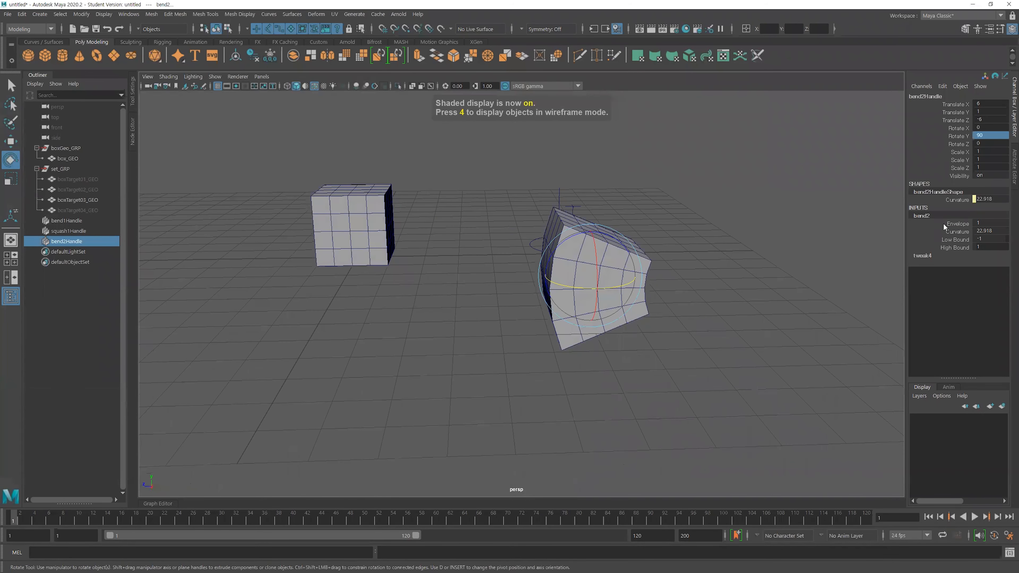
- Try other Curvature values on the rotated bend2 deformer and undo the changes
click(959, 232)
middle_drag(735, 259, 715, 258)
key(ctrl+z)
key(ctrl+z)
key(ctrl+z)
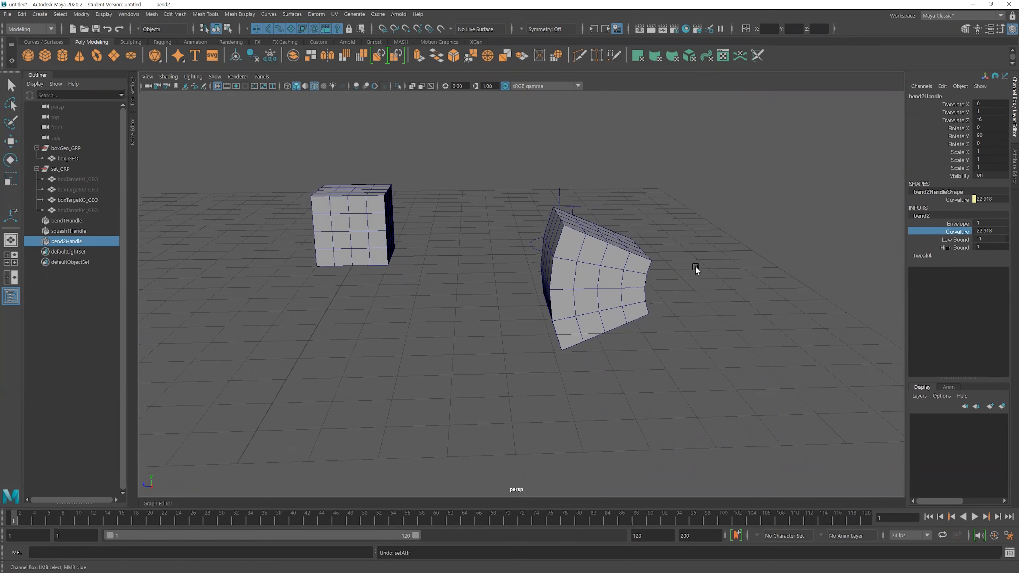
- Move bend2Handle down to the base of boxTarget03_GEO in the side view, snapped to the grid at Translate Y 0
alt+drag(746, 314, 714, 298)
key(space)
key(w)
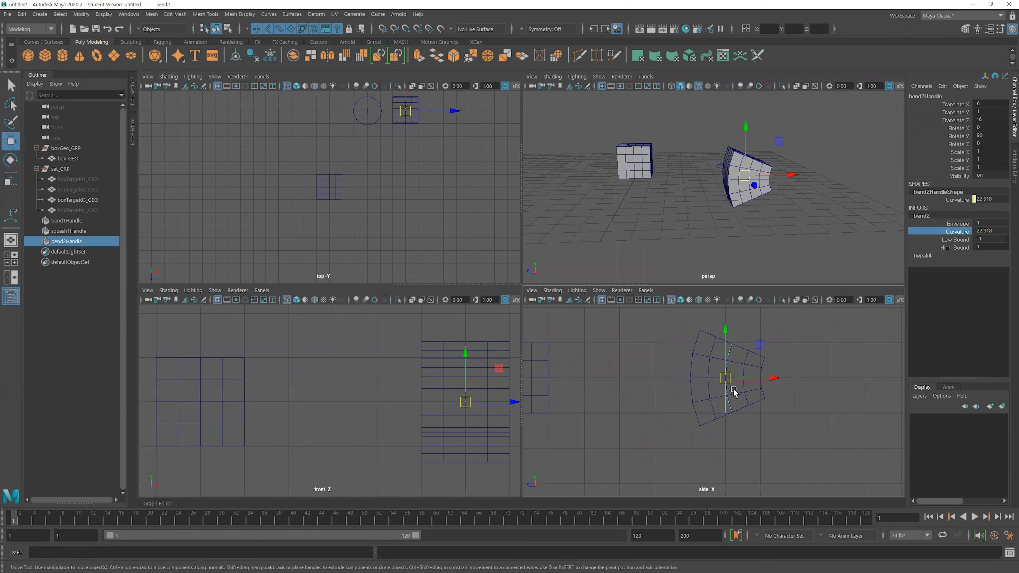
key(x)
drag(727, 361, 726, 412)
- Set the bend2 deformer's Low Bound to 0 and High Bound to 2
click(987, 239)
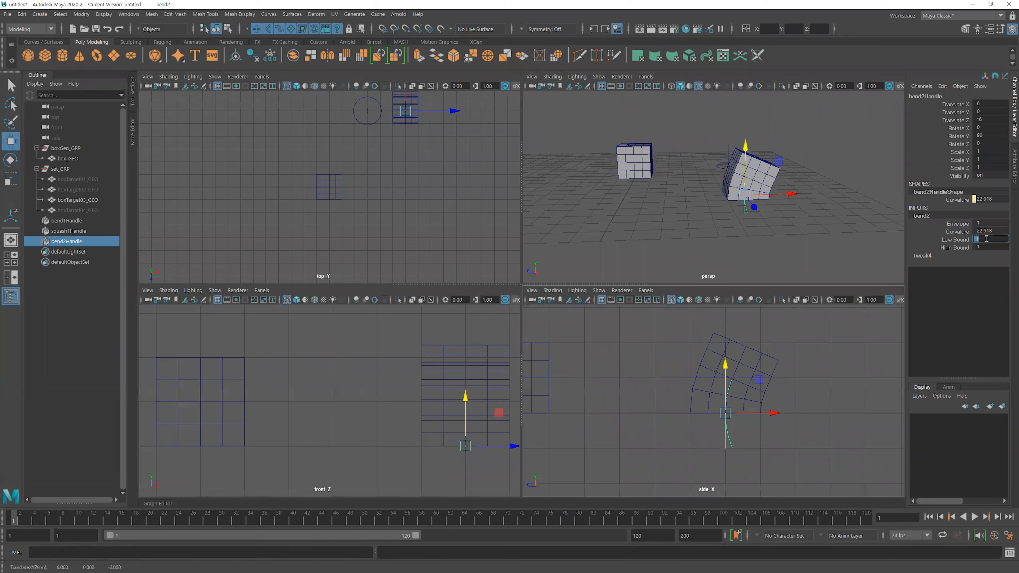
text(0)
key(Return)
click(987, 246)
text(2)
key(Return)
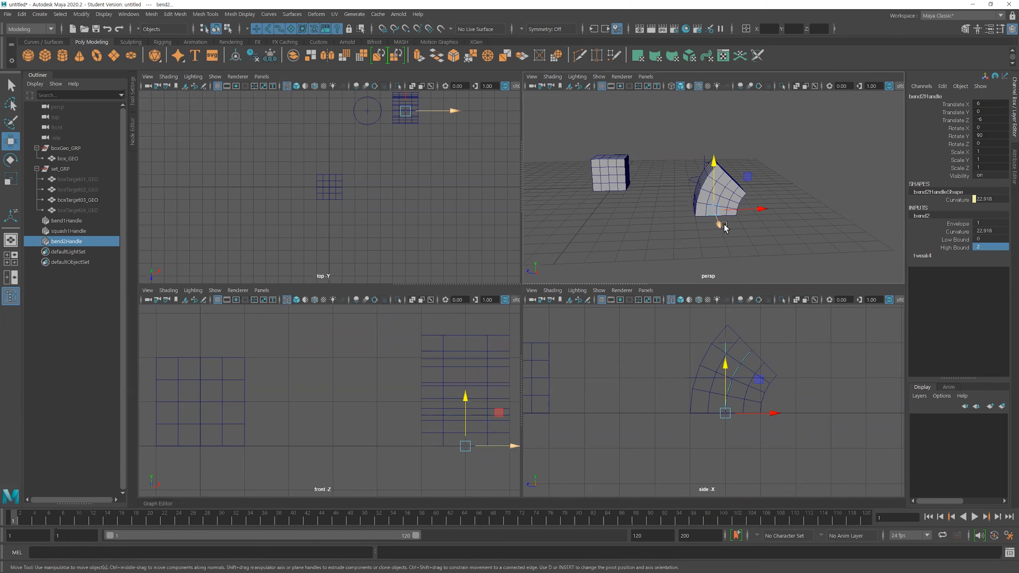
- Test bend2 in the maximized perspective view with a Curvature of about -17.2, and reset the Curvature to 0
key(space)
click(957, 231)
middle_drag(568, 336, 551, 334)
alt+drag(636, 322, 670, 353)
double_click(985, 233)
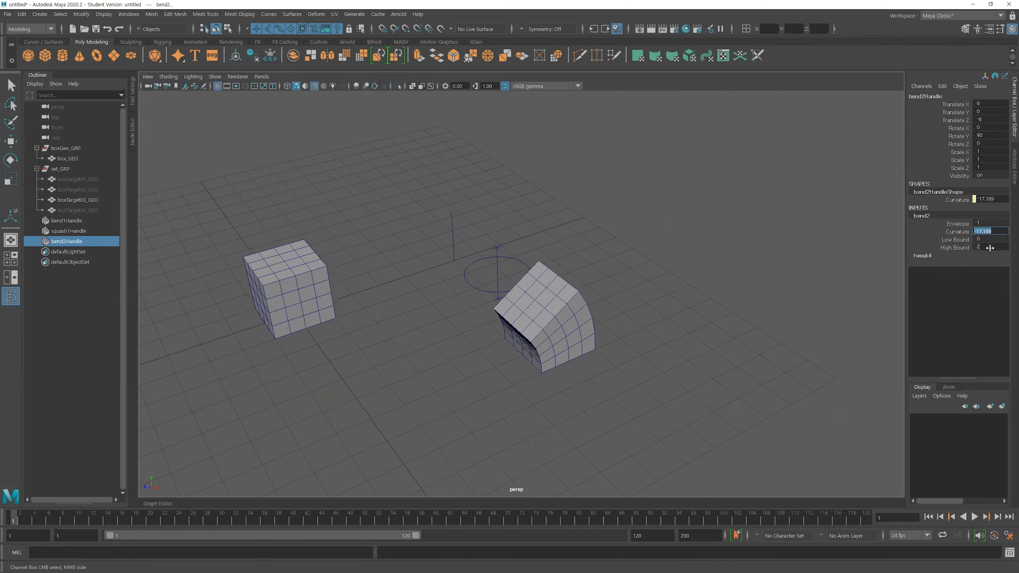
text(0)
key(Return)
- Hide boxTarget03_GEO and unhide boxTarget04_GEO
alt+drag(887, 281, 649, 341)
key(w)
click(617, 297)
alt+drag(617, 300, 577, 325)
click(578, 324)
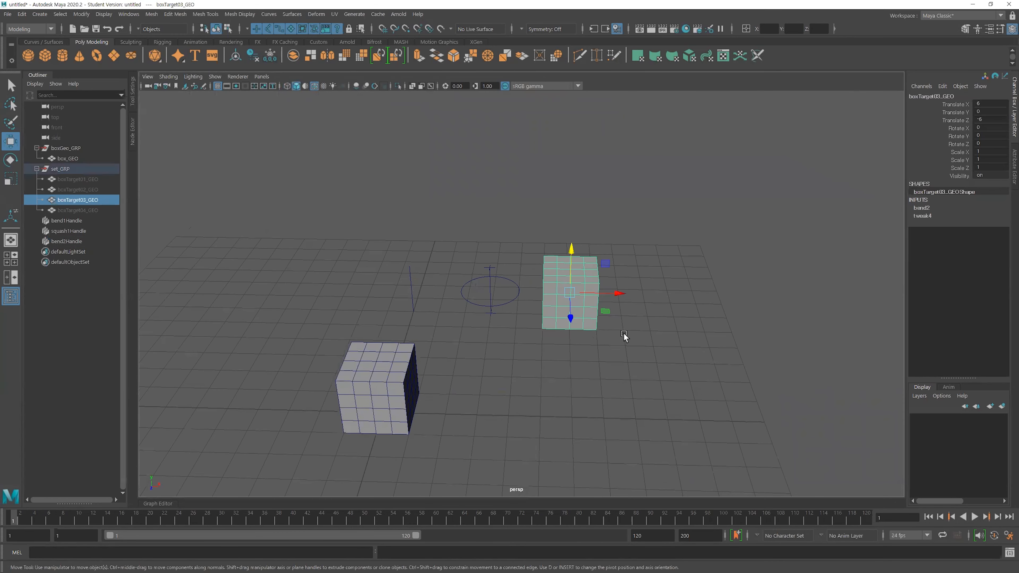
key(ctrl+h)
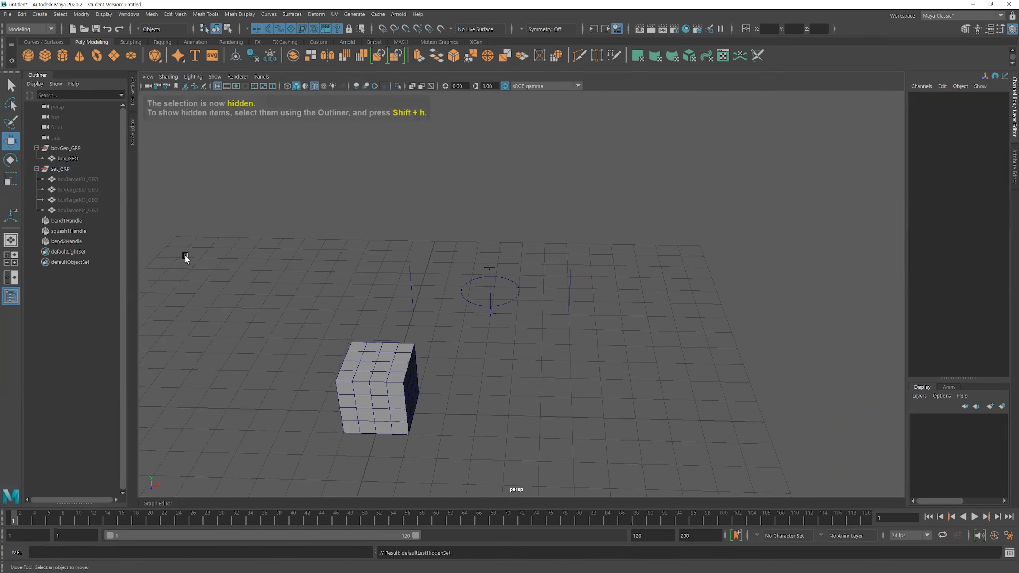
click(83, 210)
key(shift+h)
- Add a nonlinear Twist deformer to boxTarget04_GEO and twist the box with an End Angle of about 29.8
alt+drag(624, 262, 527, 266)
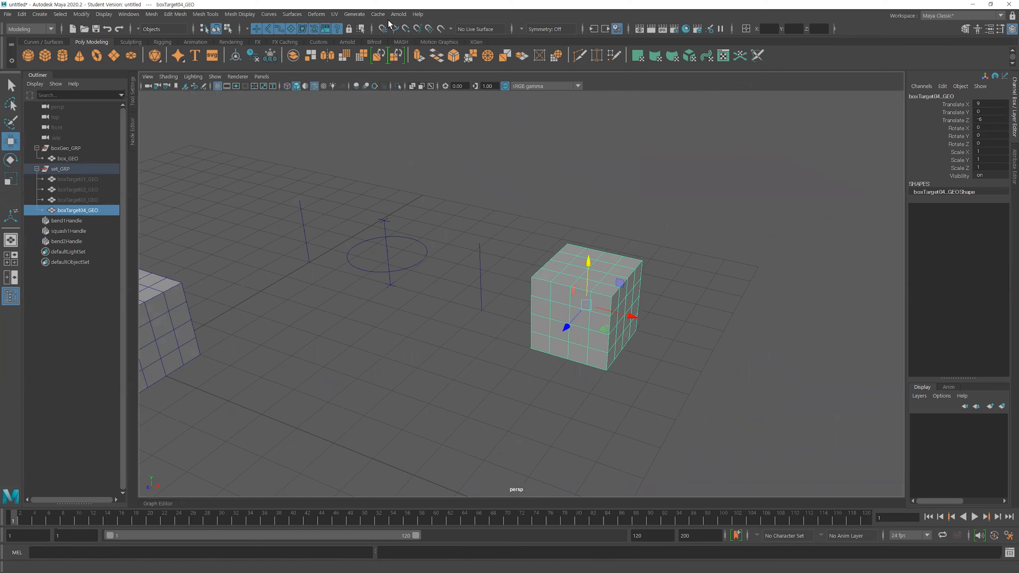
click(316, 15)
mouse_move(359, 182)
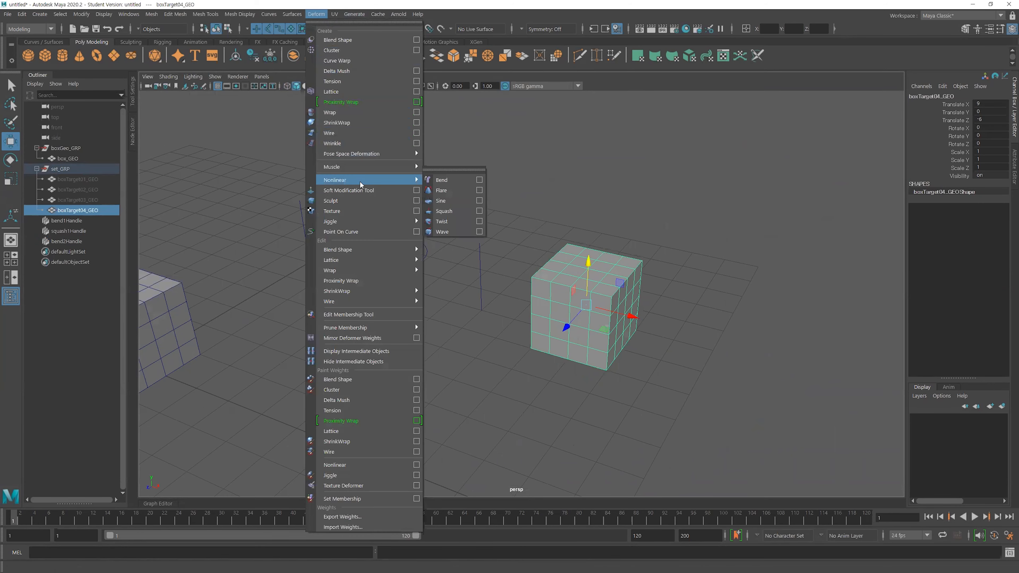
click(461, 221)
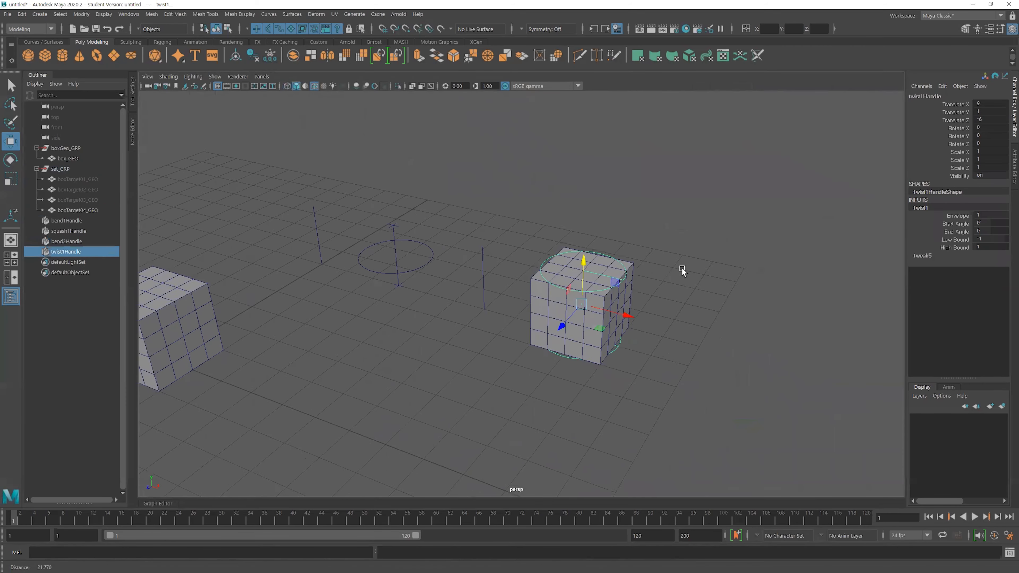
click(950, 223)
middle_drag(652, 252, 728, 279)
key(ctrl+z)
click(956, 232)
scroll(485, 282, down, 3)
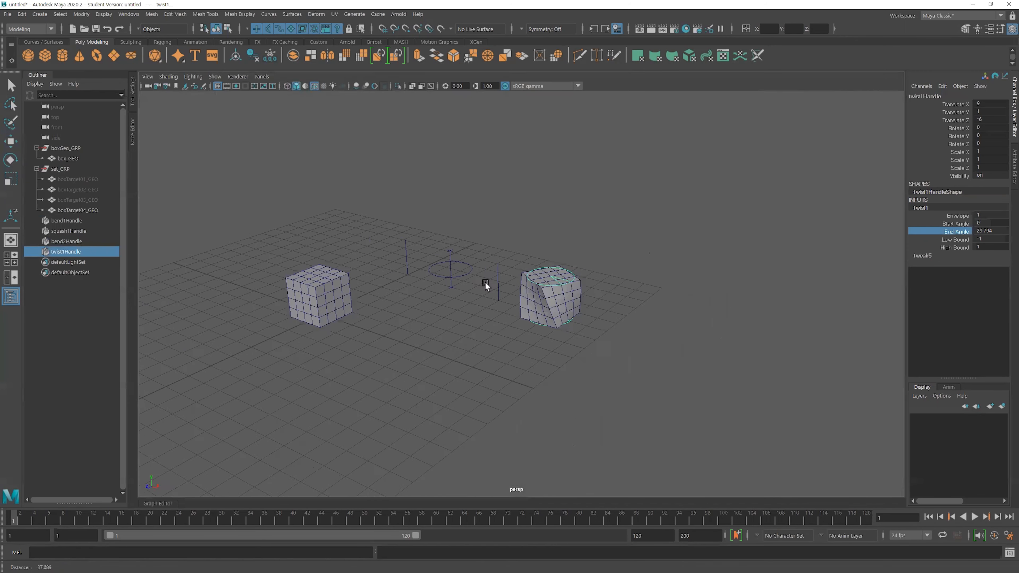
- Raise the boxTarget04_GEO weight on box_GEO's blend shape to 1
alt+drag(485, 282, 516, 296)
click(335, 339)
click(930, 208)
click(948, 240)
middle_drag(588, 285, 635, 283)
alt+right_drag(575, 297, 490, 297)
alt+middle_drag(490, 297, 529, 276)
- Unhide boxTarget01_GEO, boxTarget02_GEO and boxTarget03_GEO together, and clear the selection
click(69, 196)
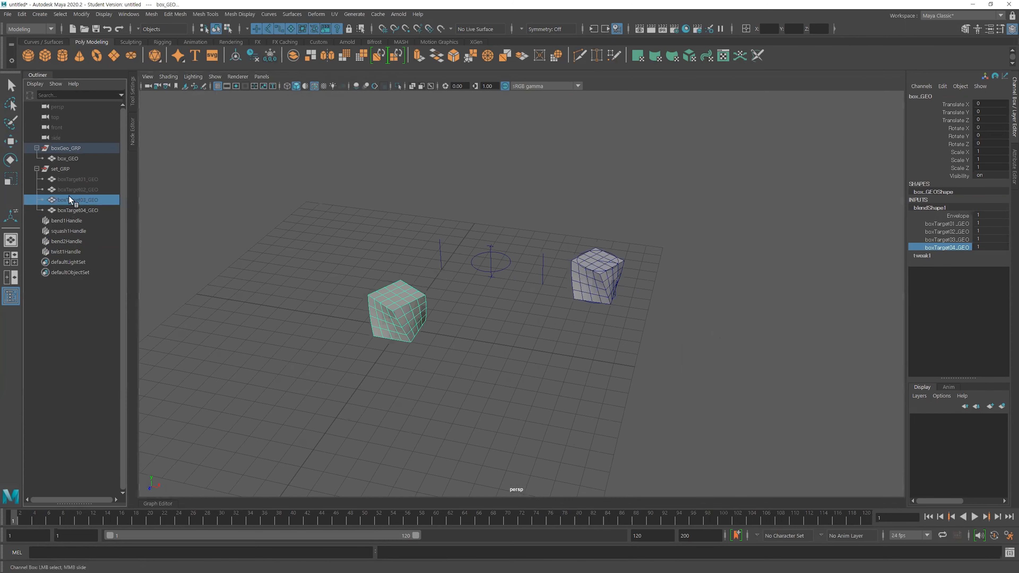
shift+click(72, 179)
key(w)
key(shift+h)
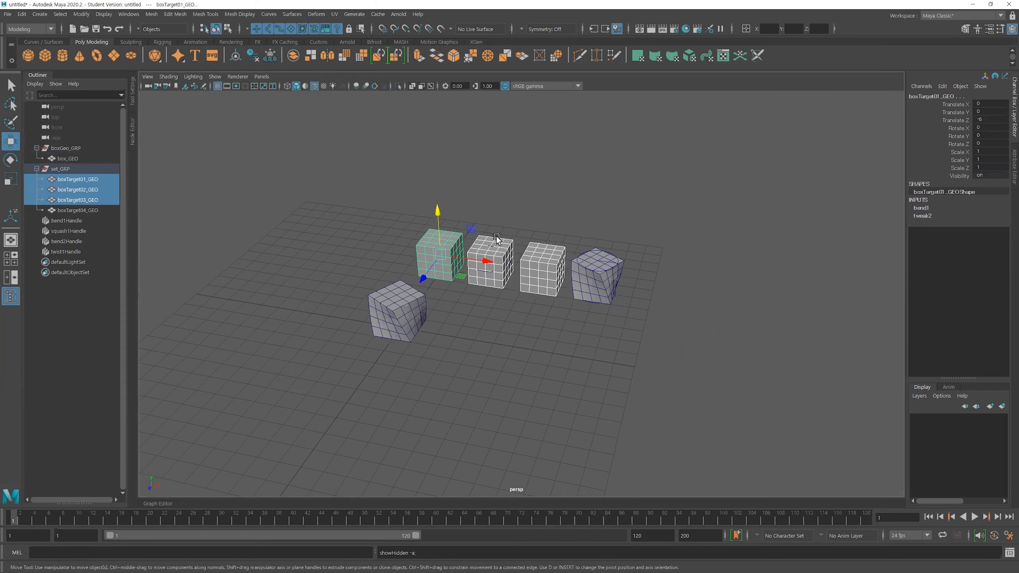
click(618, 194)
scroll(561, 271, up, 2)
- Test the twist on boxTarget04_GEO with an End Angle of about 35.5, and reset the End Angle to 0
click(625, 284)
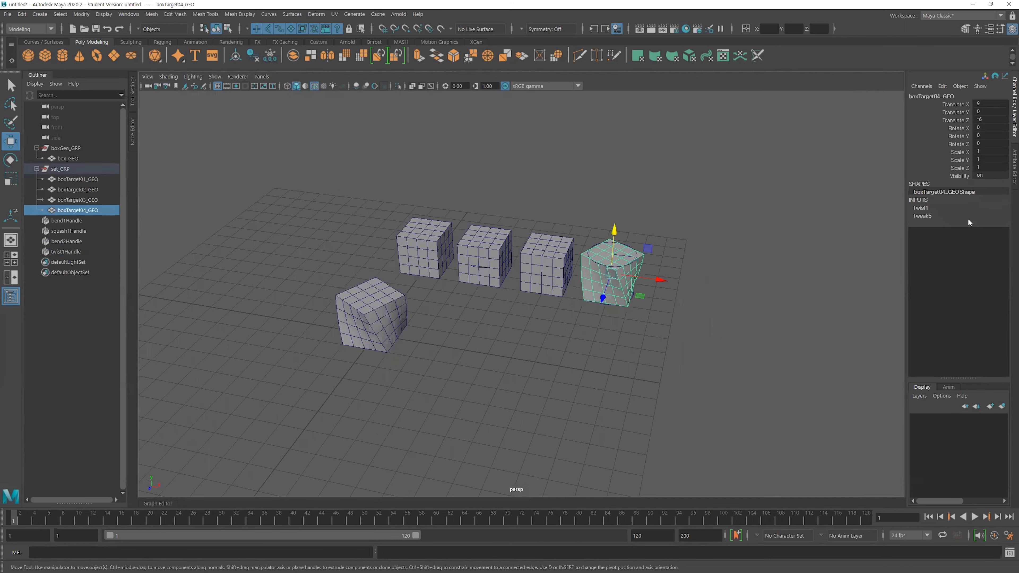
click(923, 208)
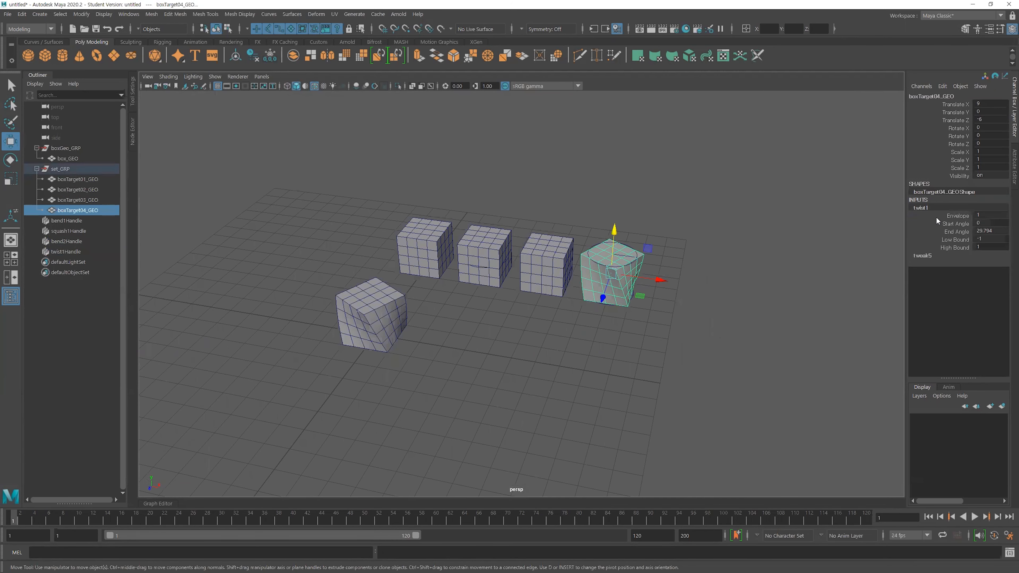
click(957, 232)
mouse_move(784, 266)
middle_down()
mouse_move(740, 266)
mouse_move(803, 267)
middle_up()
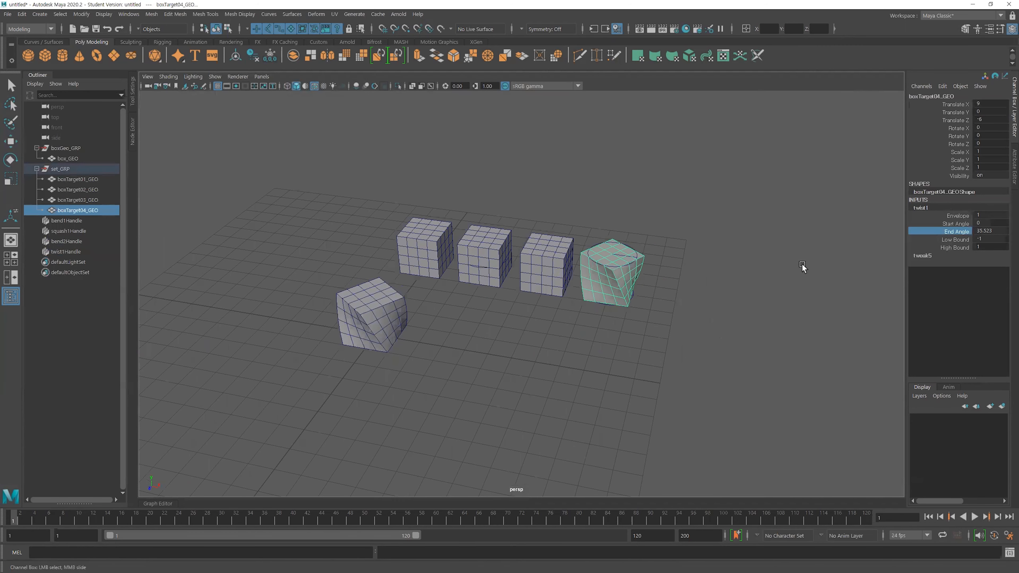
double_click(988, 231)
text(0)
key(Return)
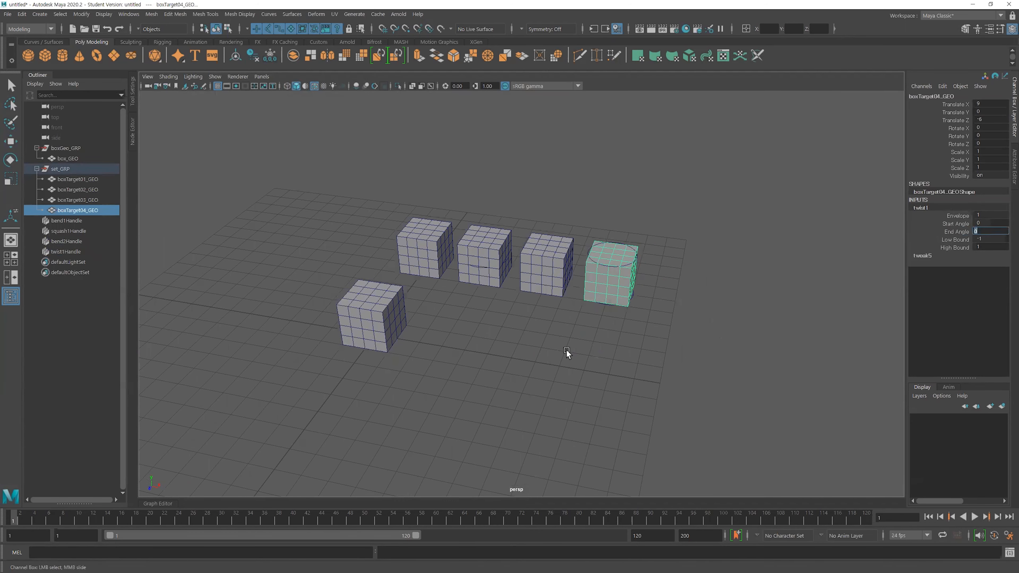
- Test the bend2 Curvature on boxTarget03_GEO to check that box_GEO follows, and undo the change
click(561, 274)
key(w)
click(921, 207)
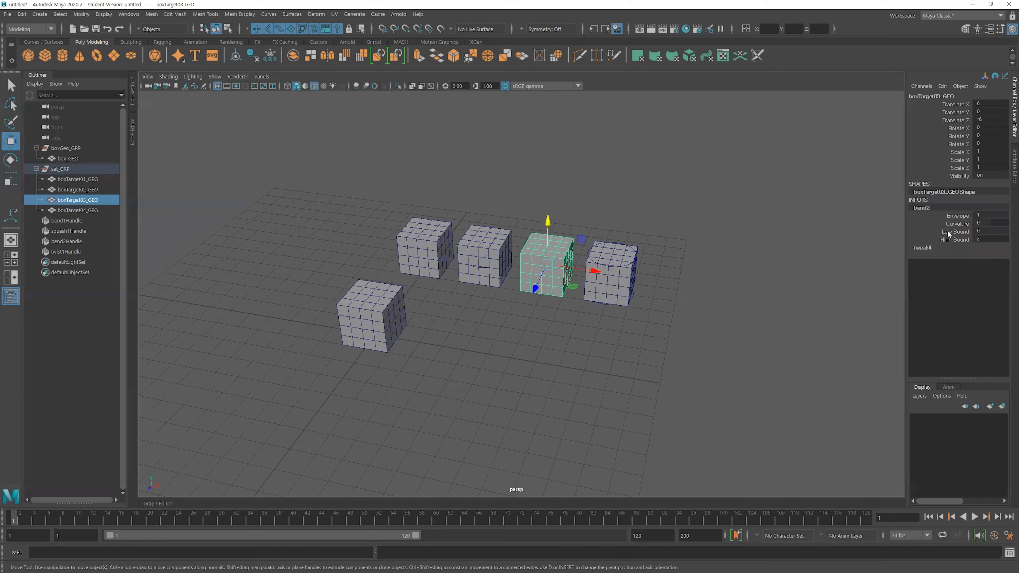
click(957, 223)
middle_drag(736, 252, 710, 265)
key(ctrl+z)
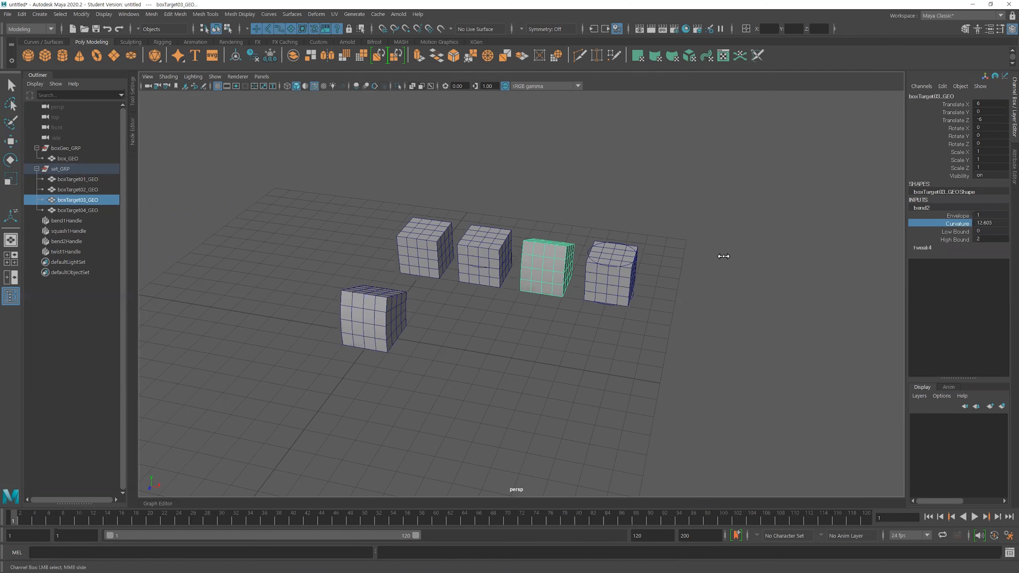
- Test the squash1 Factor on boxTarget02_GEO and undo the change
click(466, 241)
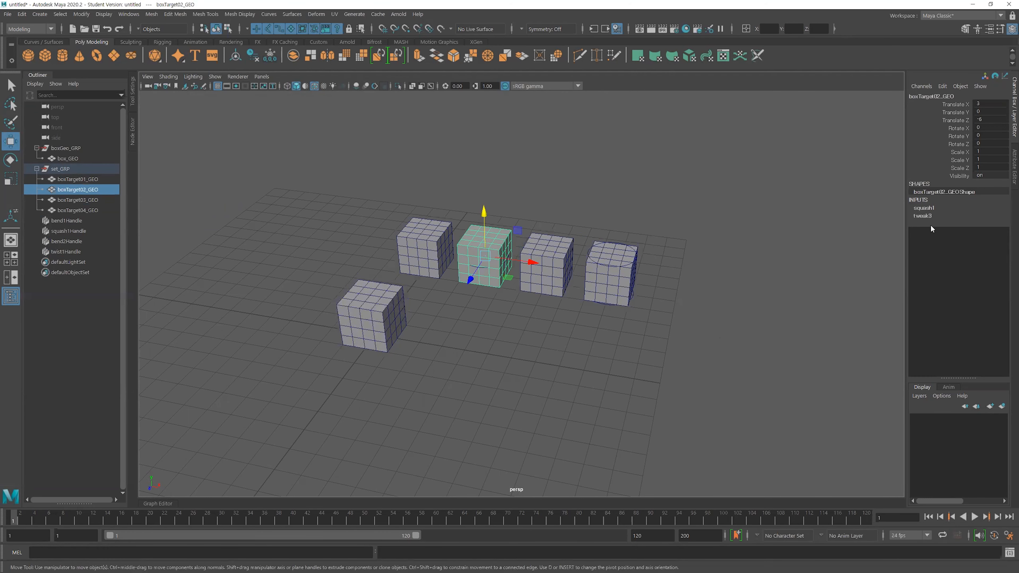
click(923, 208)
click(958, 223)
middle_drag(710, 281, 709, 275)
key(ctrl+z)
- Test the bend1 Curvature on boxTarget01_GEO, undo the change and clear the selection
click(435, 238)
click(921, 209)
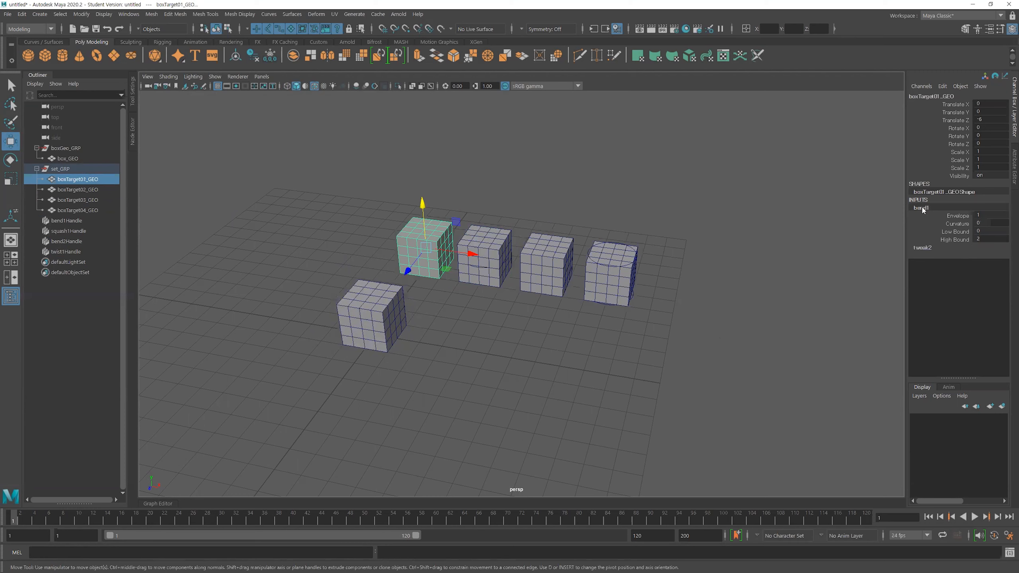
click(960, 223)
mouse_move(694, 291)
middle_down()
mouse_move(702, 289)
mouse_move(686, 292)
middle_up()
key(ctrl+z)
click(707, 329)
- Parent the four deformer handles, from bend1Handle to twist1Handle, under set_GRP and clear the selection
alt+right_drag(706, 329, 597, 319)
alt+middle_drag(597, 319, 643, 308)
alt+right_drag(566, 321, 604, 326)
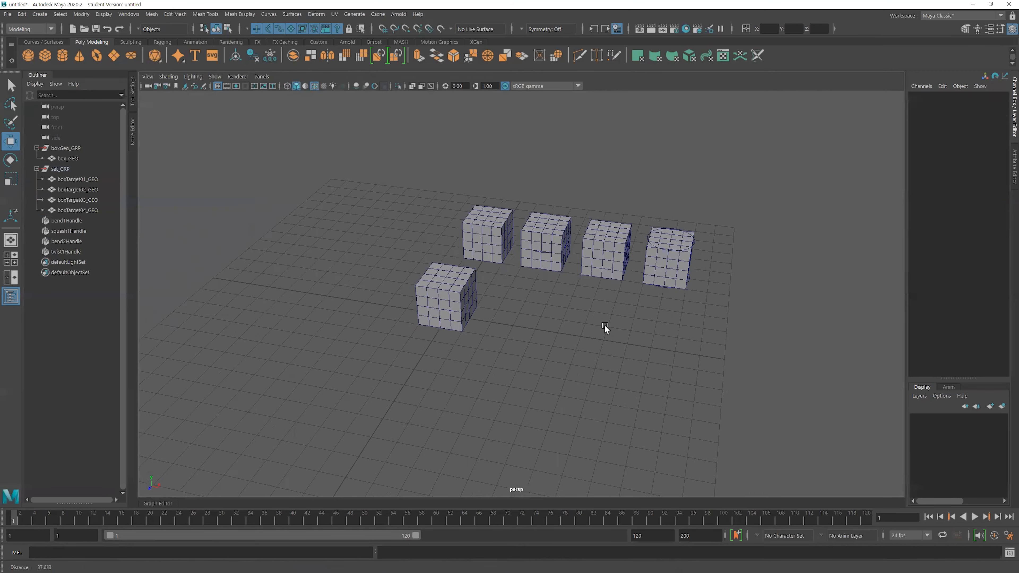
click(64, 251)
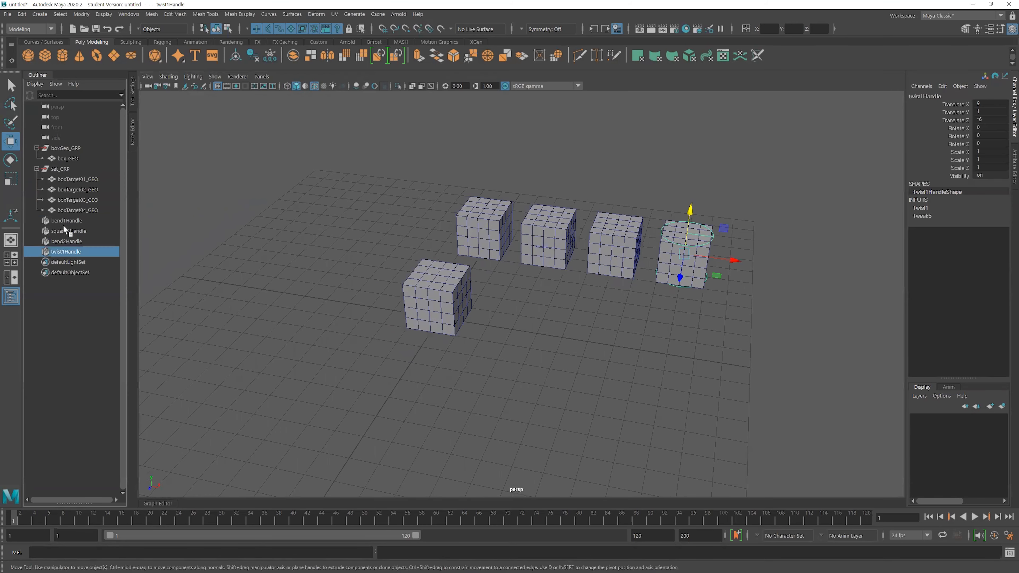
shift+click(61, 221)
middle_drag(55, 222, 74, 170)
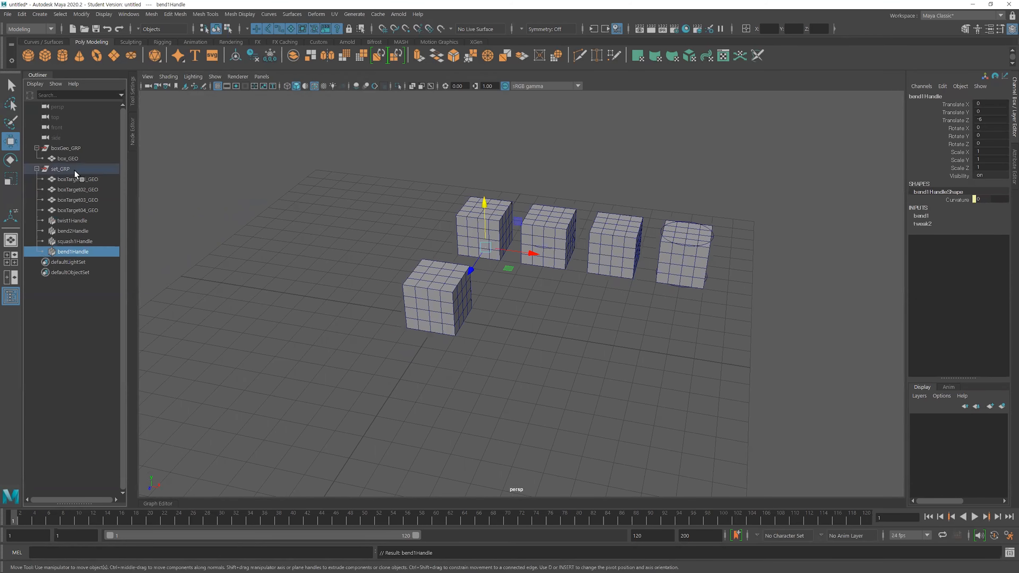
click(55, 170)
click(320, 214)
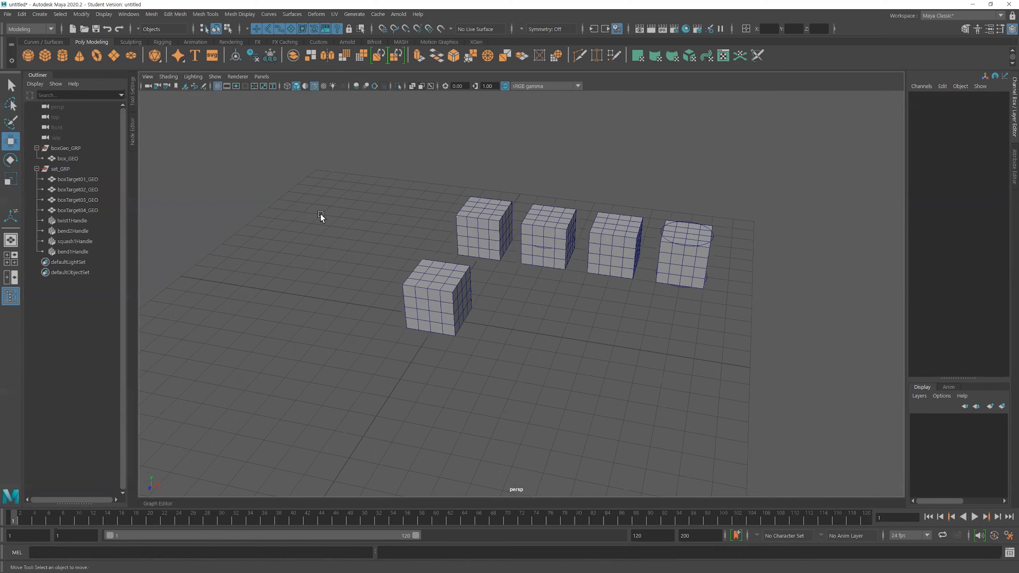
alt+right_drag(561, 299, 521, 307)
alt+drag(521, 306, 383, 331)
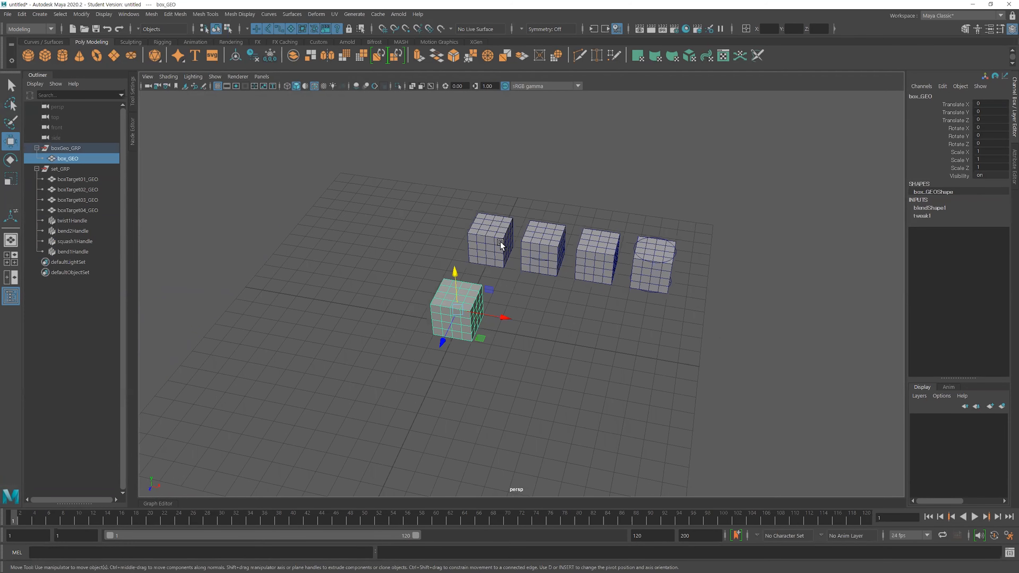
- Review the four target boxes by selecting them one after another, and clear the selection
click(487, 252)
click(541, 268)
click(598, 264)
click(640, 273)
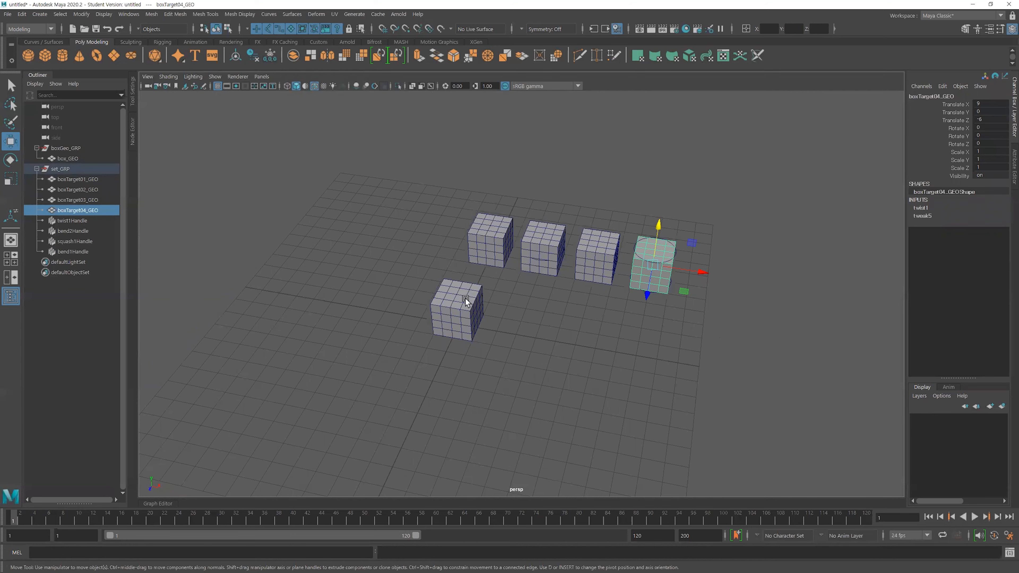
click(452, 344)
alt+drag(451, 344, 482, 312)
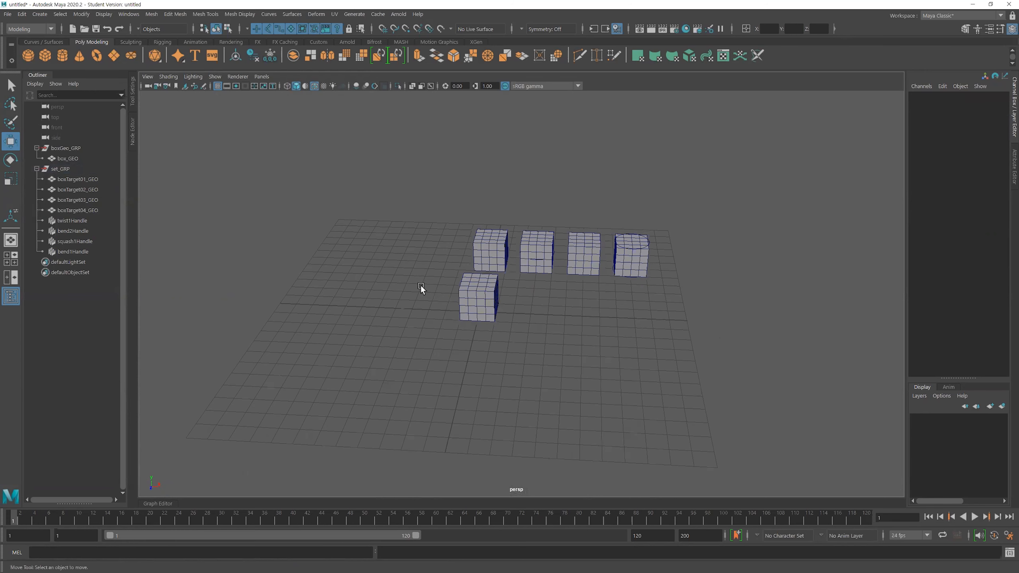
- Start the EP Curve Tool with its curve degree set to 1 Linear
click(40, 14)
mouse_move(78, 91)
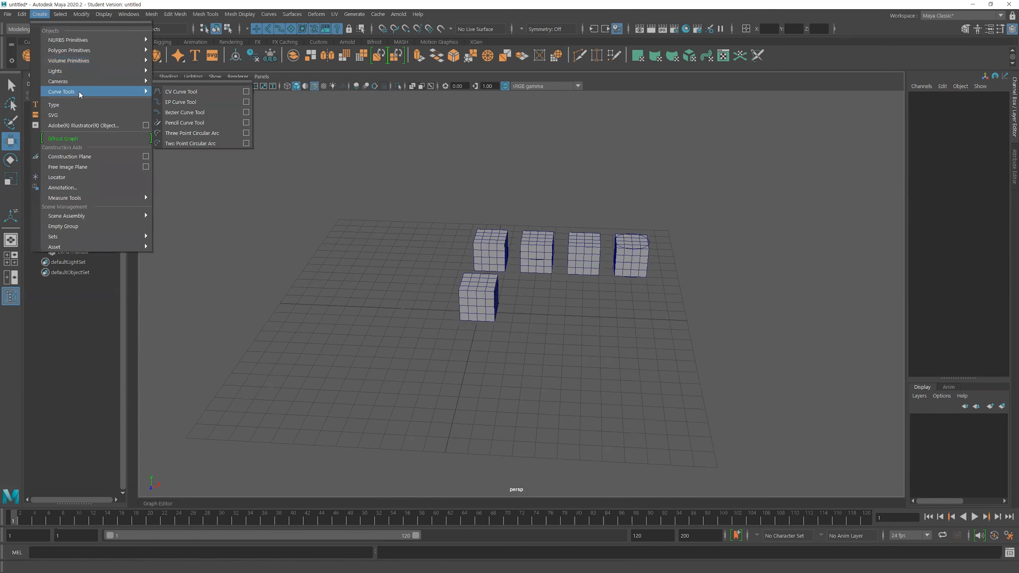
click(245, 102)
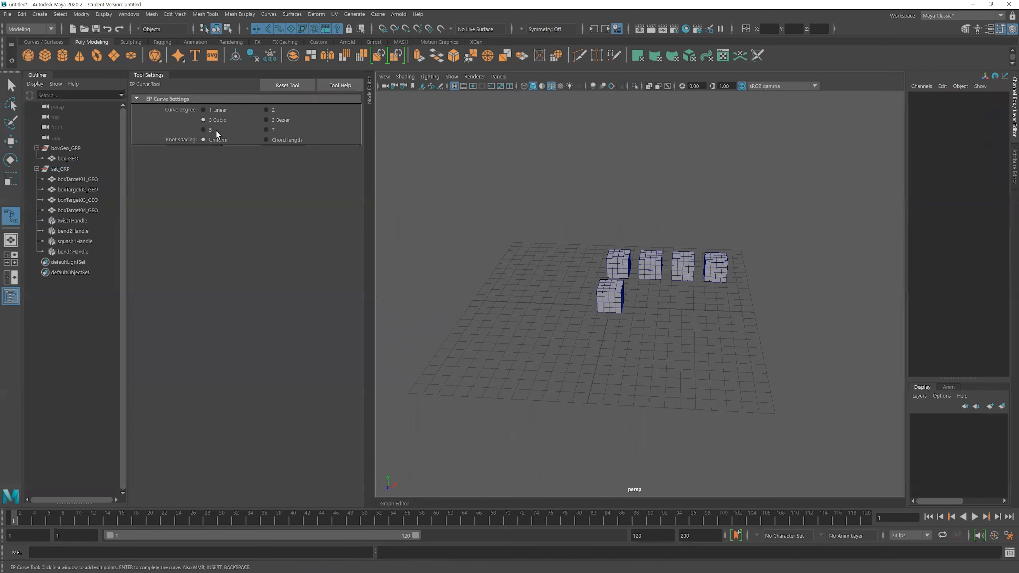
- Draw an open six-point test curve on the grid in front of the boxes and delete it
click(517, 343)
click(488, 376)
click(567, 382)
click(550, 346)
click(602, 358)
click(596, 401)
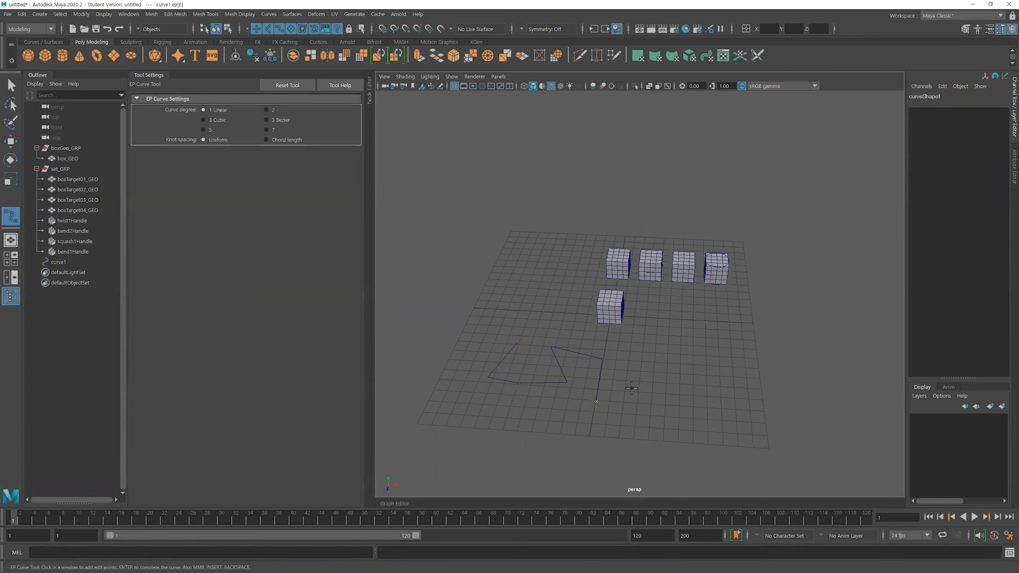
key(Return)
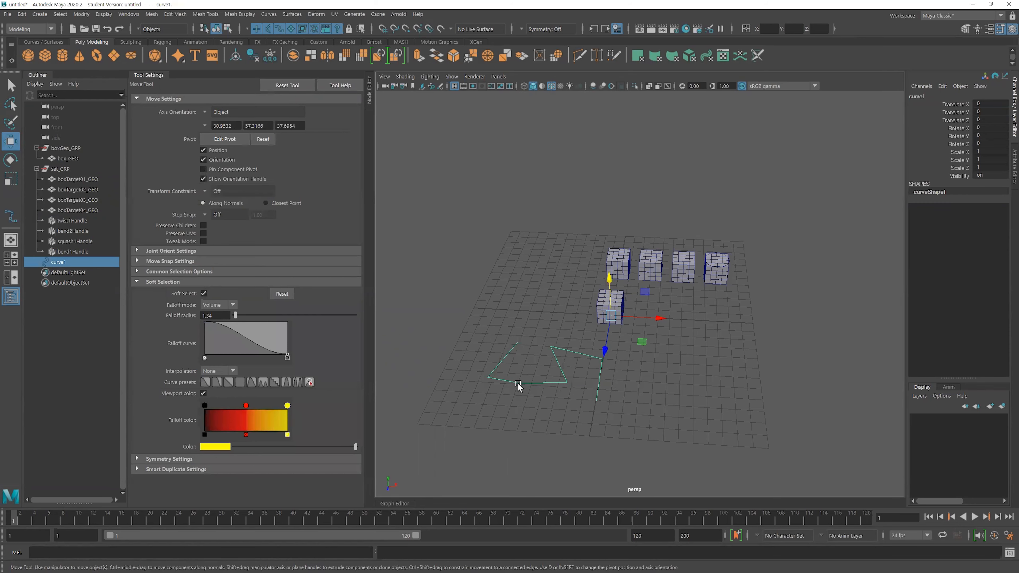
key(Delete)
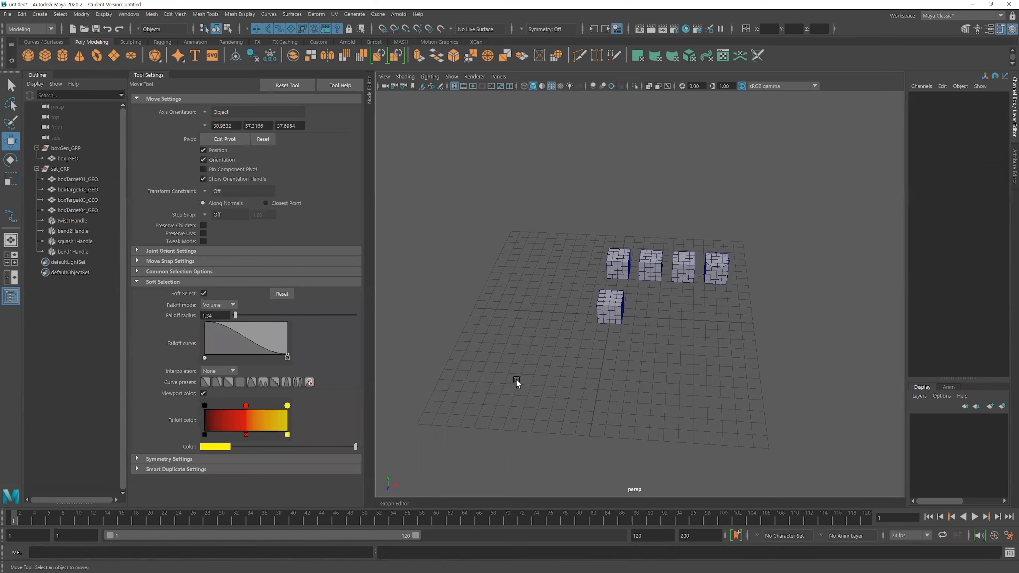
click(153, 75)
- Draw a closed diamond-shaped linear EP curve in the top view, with its corners at the midpoints of box_GEO's edges
click(47, 15)
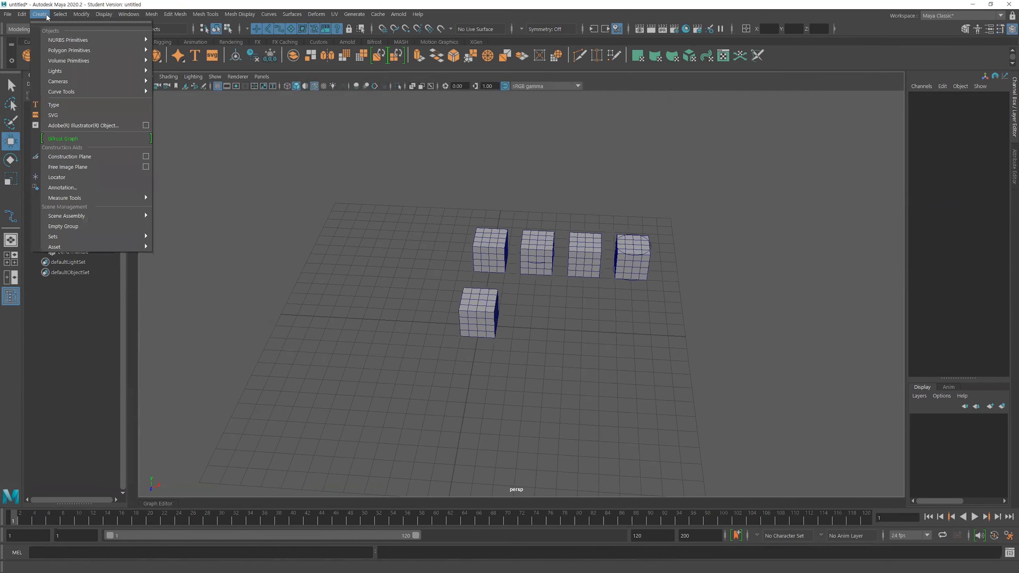
mouse_move(64, 92)
click(175, 102)
alt+drag(506, 333, 494, 360)
key(space)
alt+middle_drag(338, 202, 336, 227)
alt+right_drag(319, 225, 371, 211)
alt+middle_drag(371, 211, 367, 143)
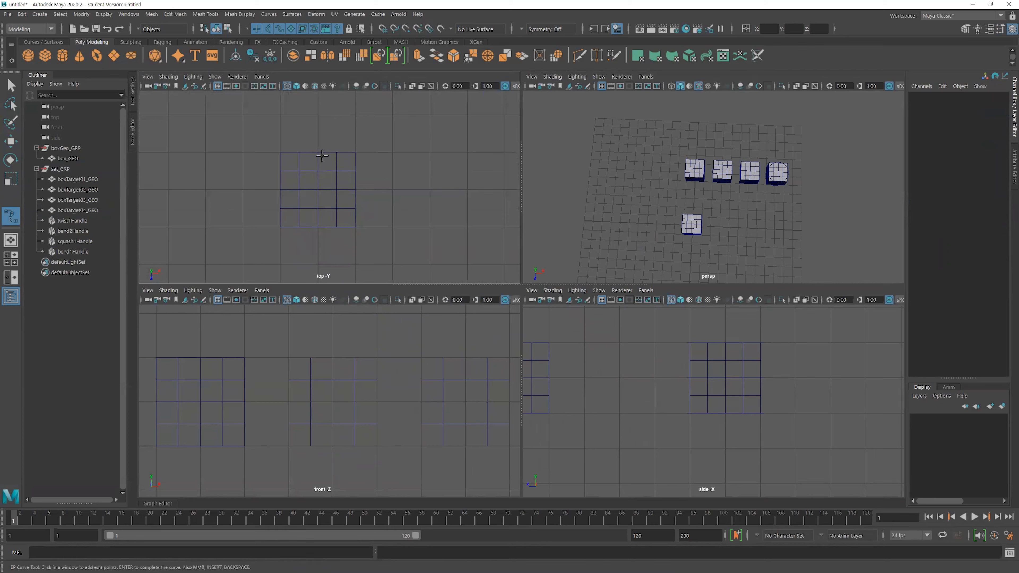
click(320, 152)
click(282, 190)
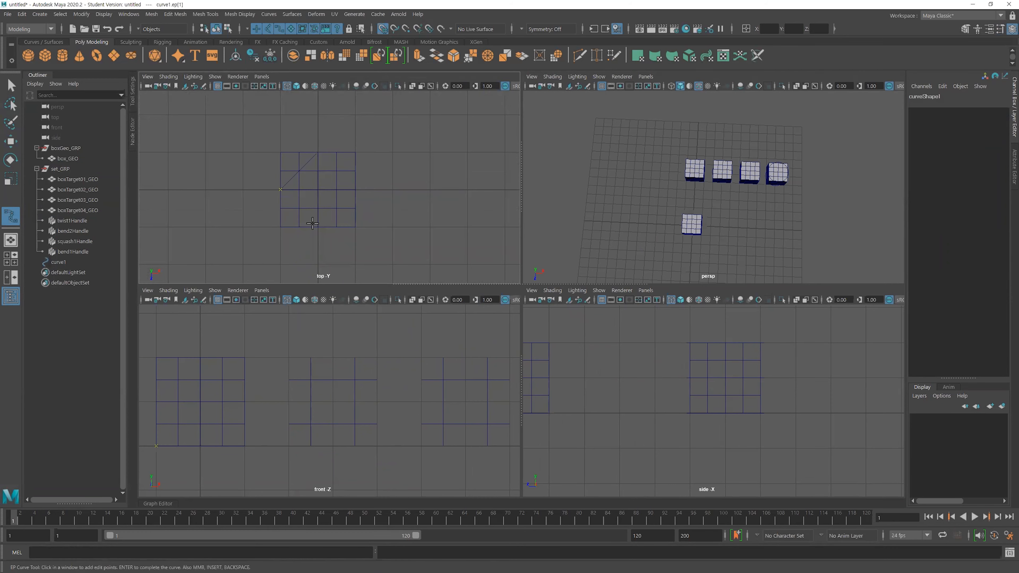
click(316, 228)
click(357, 188)
click(317, 152)
key(Return)
key(w)
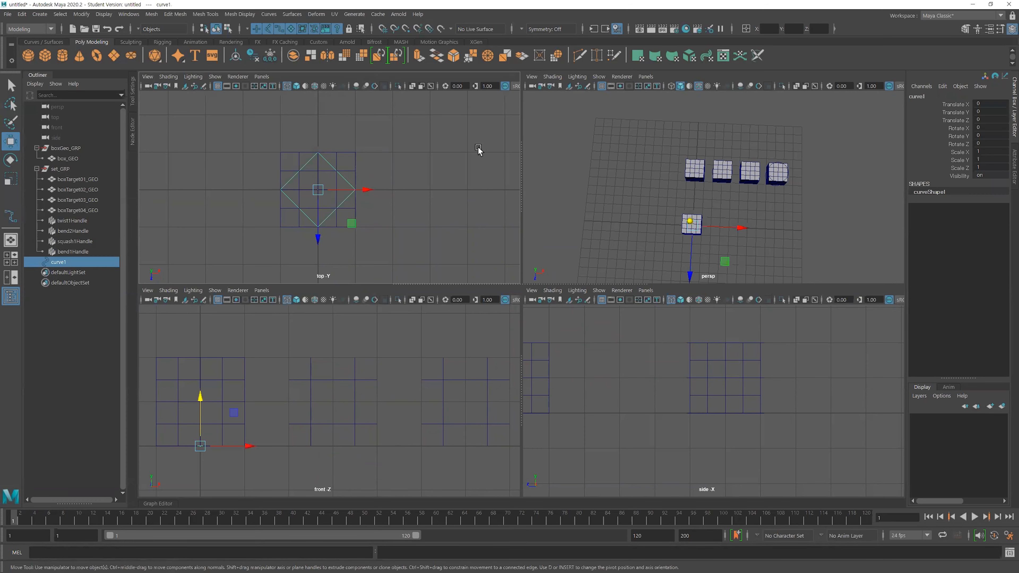
- Raise the diamond curve above box_GEO to Translate Y 3 and rename it boxShape_CTR
key(space)
alt+drag(598, 247, 479, 228)
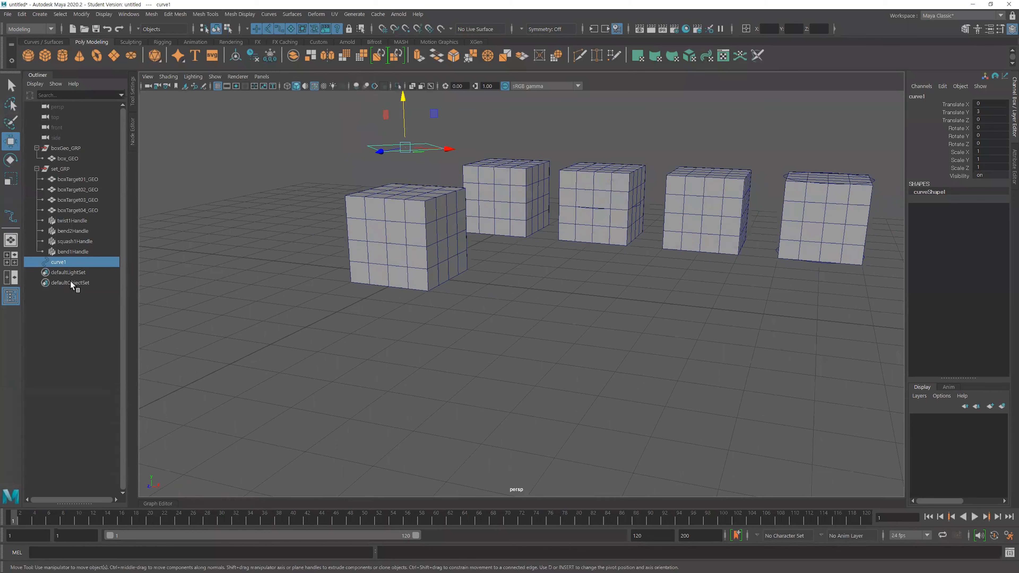
double_click(66, 265)
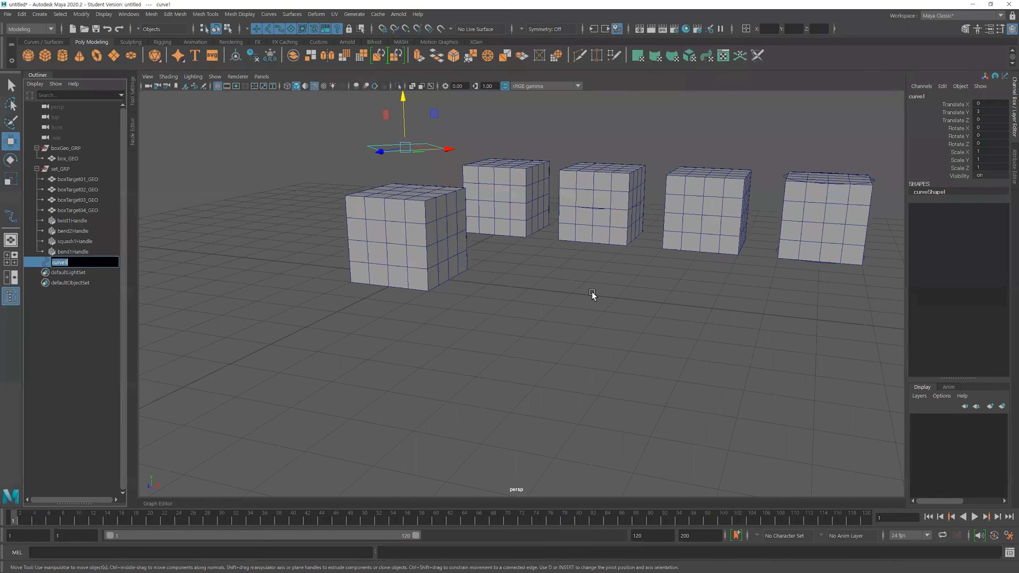
text(bo)
key(Return)
- Freeze the translate, rotate, scale and joint orient transformations of boxShape_CTR
scroll(577, 251, down, 2)
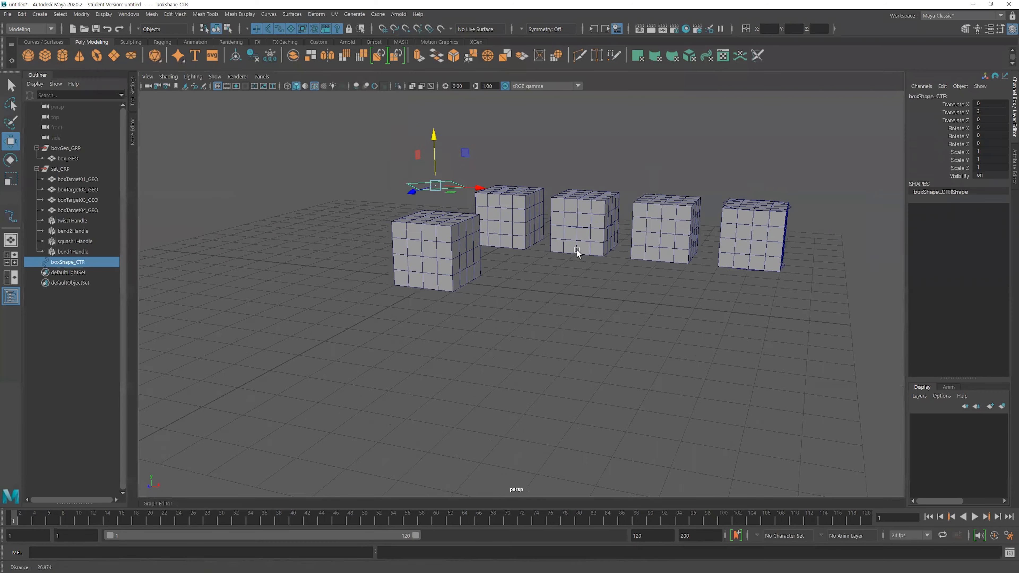
scroll(577, 252, down, 2)
alt+middle_drag(557, 234, 559, 267)
scroll(559, 267, up, 1)
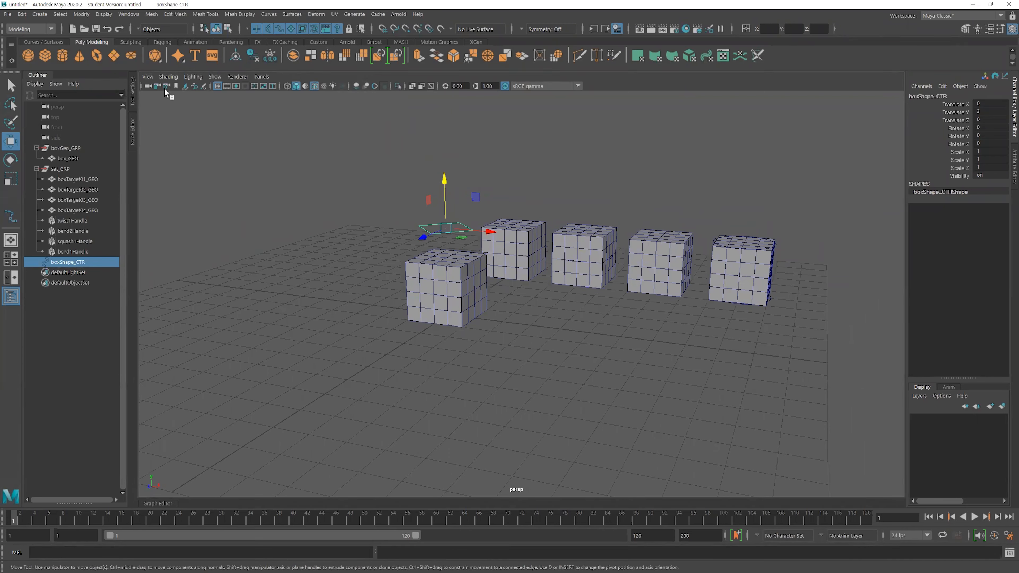
click(82, 14)
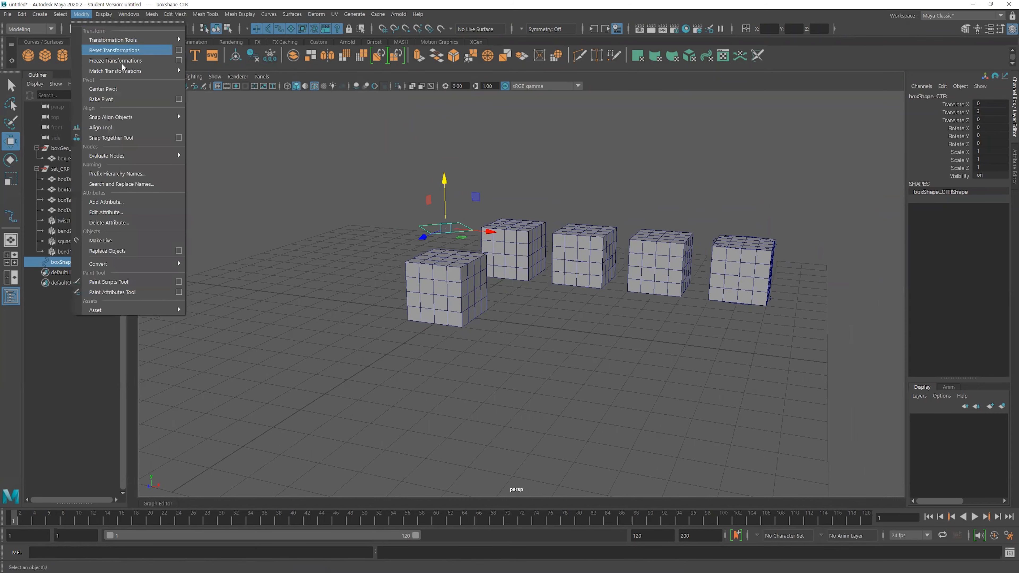
click(179, 60)
click(313, 260)
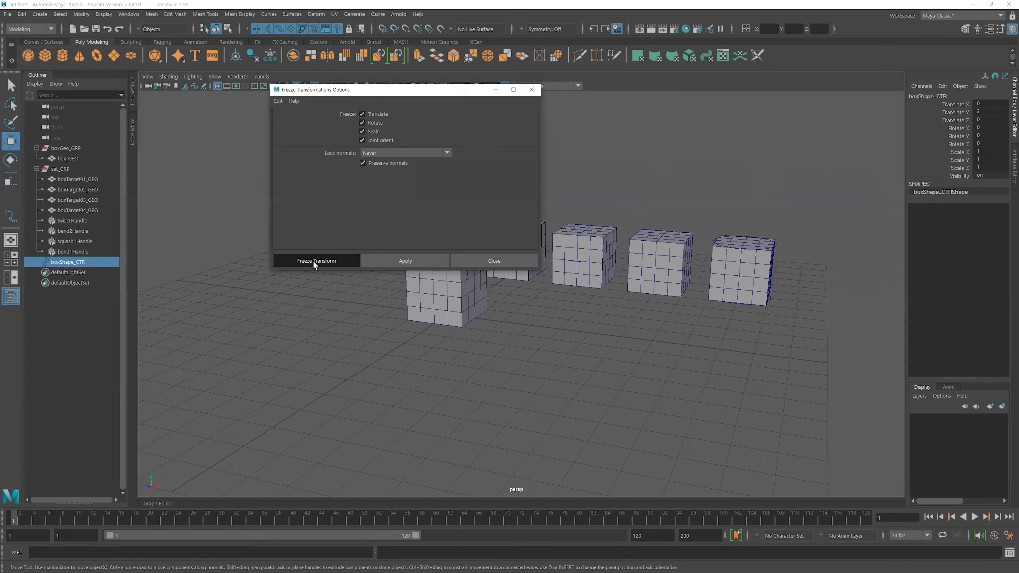
- Group boxShape_CTR and rename the new group ctr_GRP
scroll(460, 236, up, 3)
alt+middle_drag(406, 191, 449, 209)
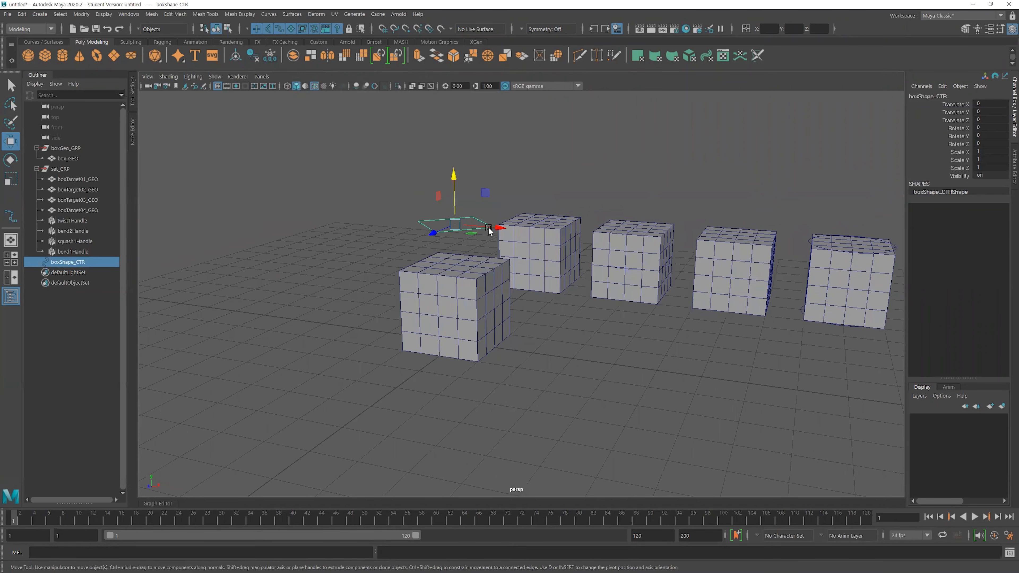
key(ctrl+g)
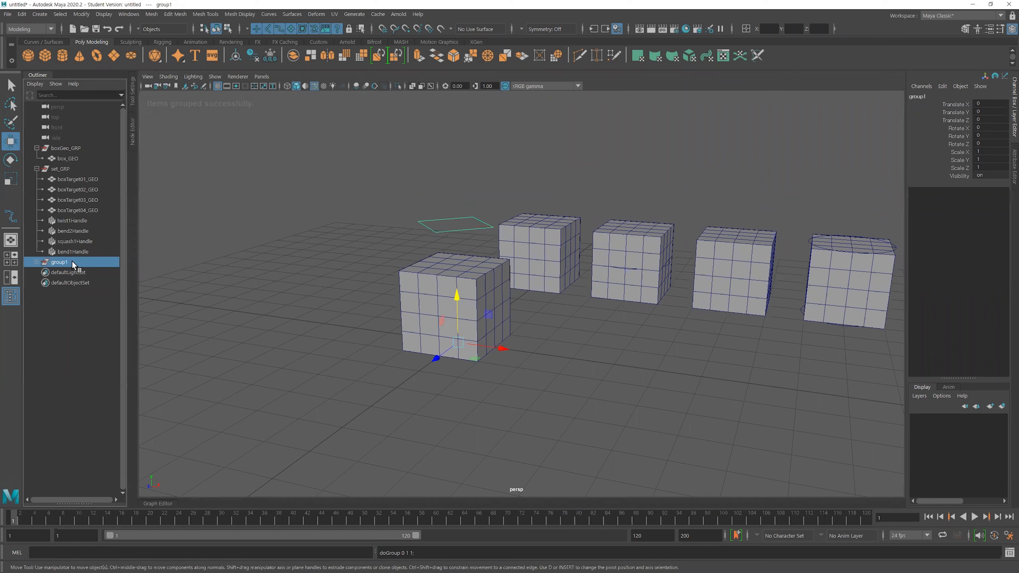
click(73, 273)
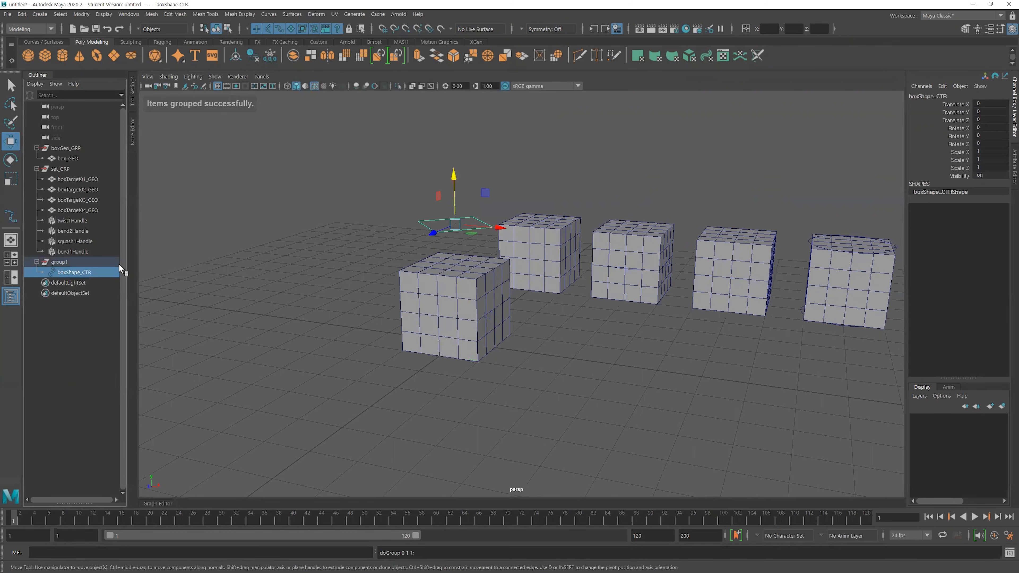
double_click(63, 262)
text(c)
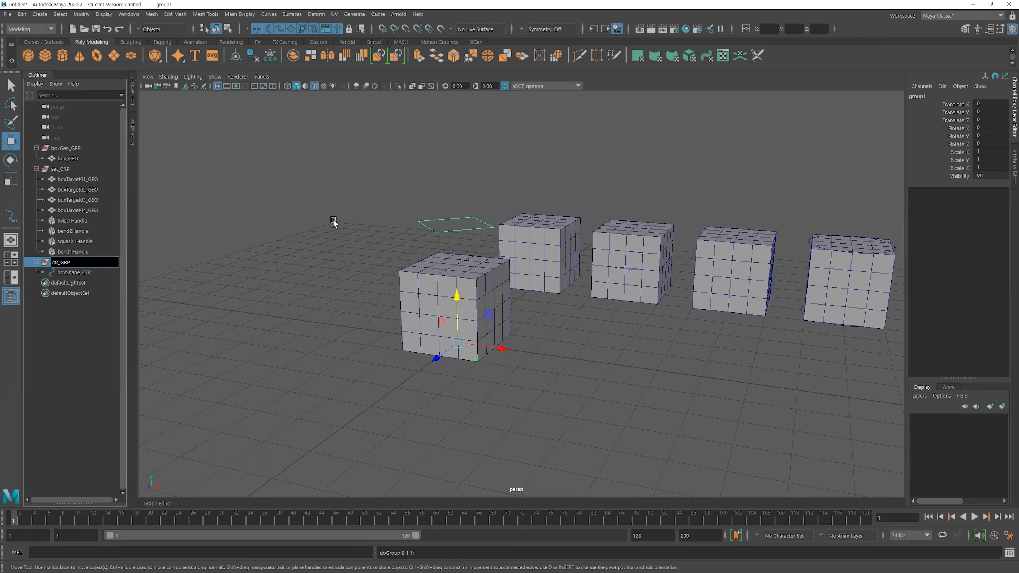
text(tr_GRP)
key(Return)
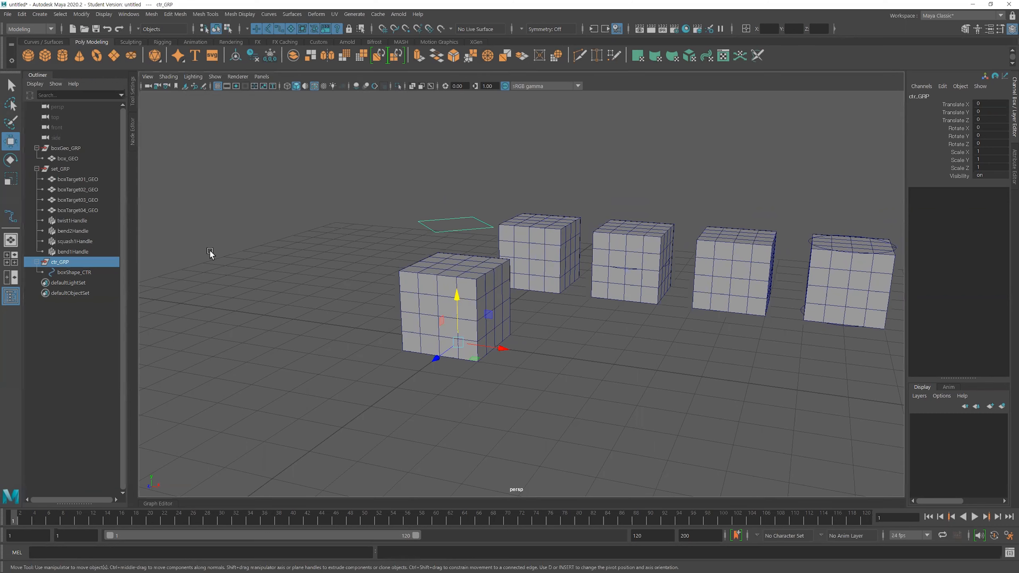
- Examine the scene's groups, the diamond control curve and each of the four target boxes by selecting them in turn
click(200, 247)
click(67, 148)
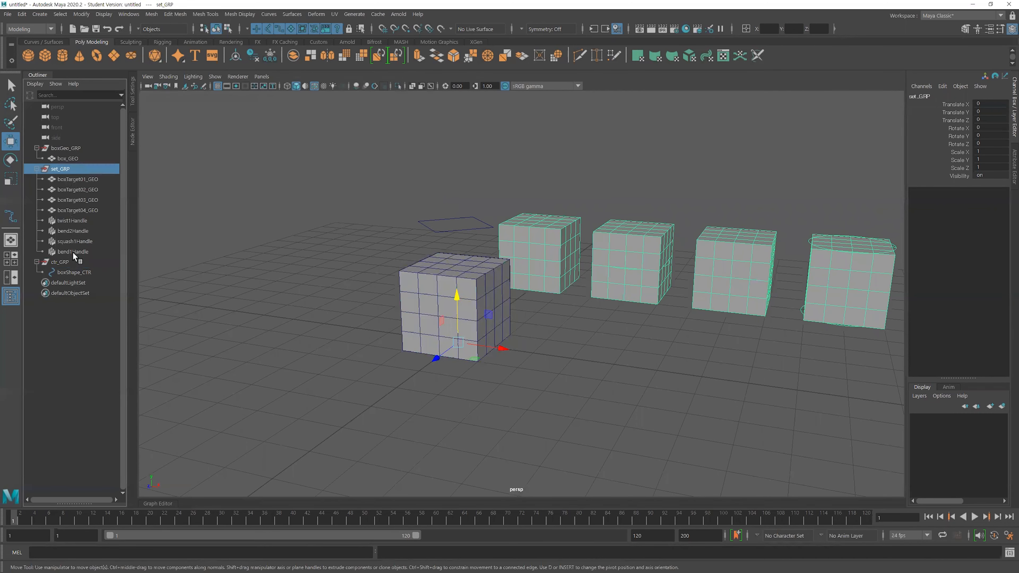
click(67, 262)
alt+middle_drag(526, 298, 508, 316)
click(449, 249)
scroll(504, 277, up, 2)
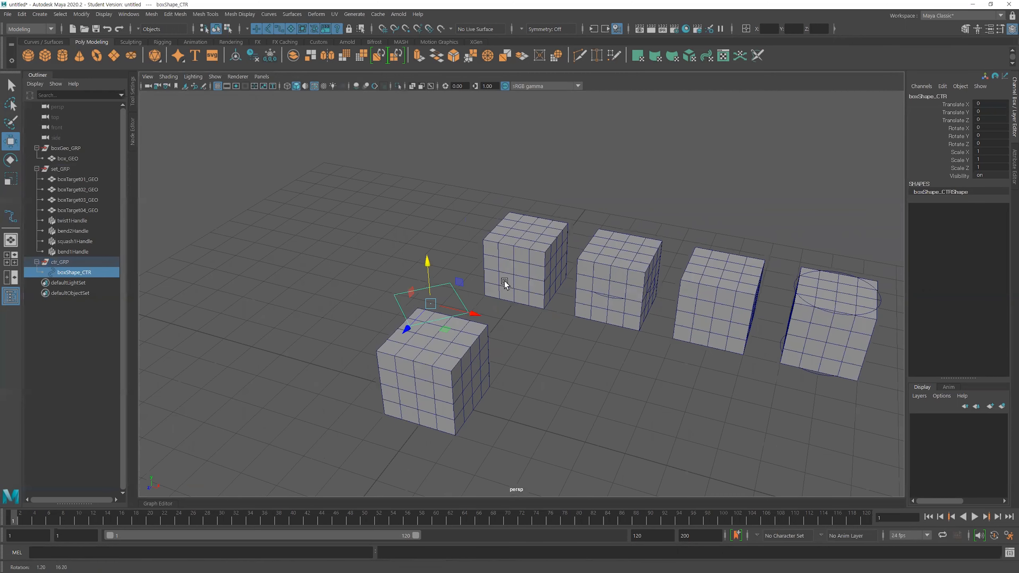
scroll(505, 275, up, 3)
click(521, 253)
click(635, 261)
click(742, 294)
click(843, 331)
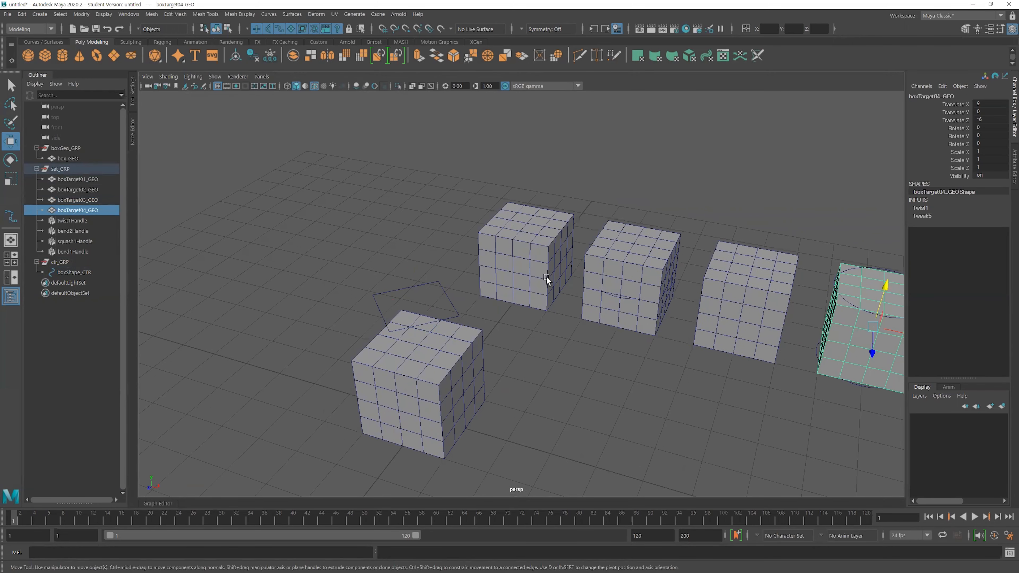
click(546, 278)
click(627, 283)
click(744, 317)
click(845, 338)
- Begin adding a keyable float attribute to boxShape_CTR with the long name bend_frontBack
click(432, 284)
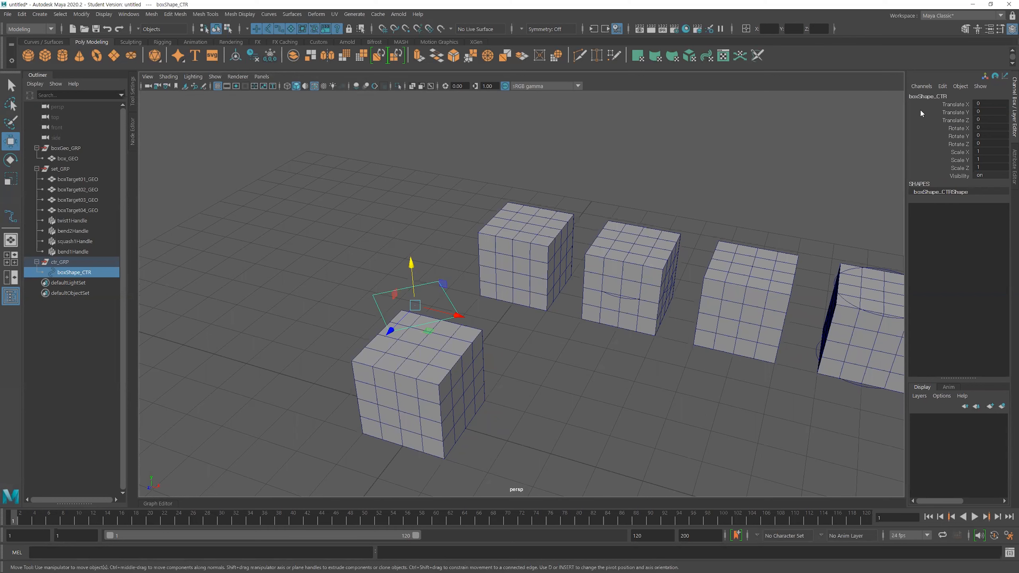
click(942, 86)
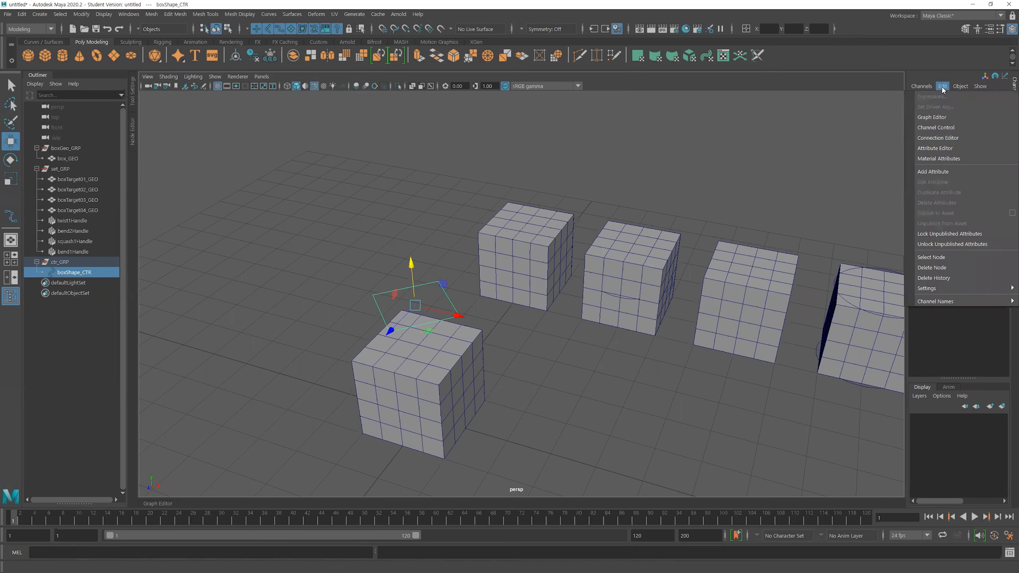
click(952, 171)
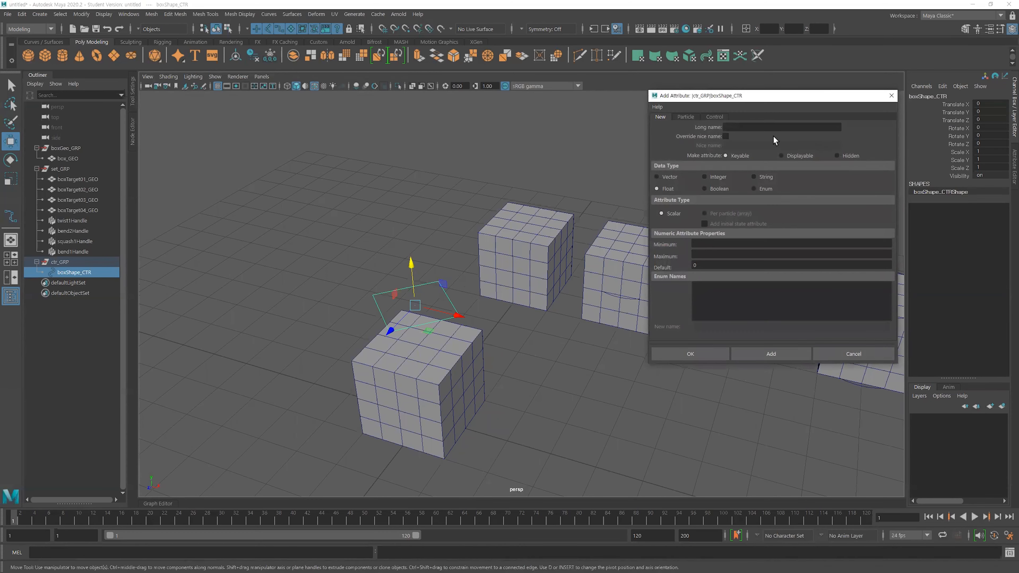
click(744, 127)
text(bend)
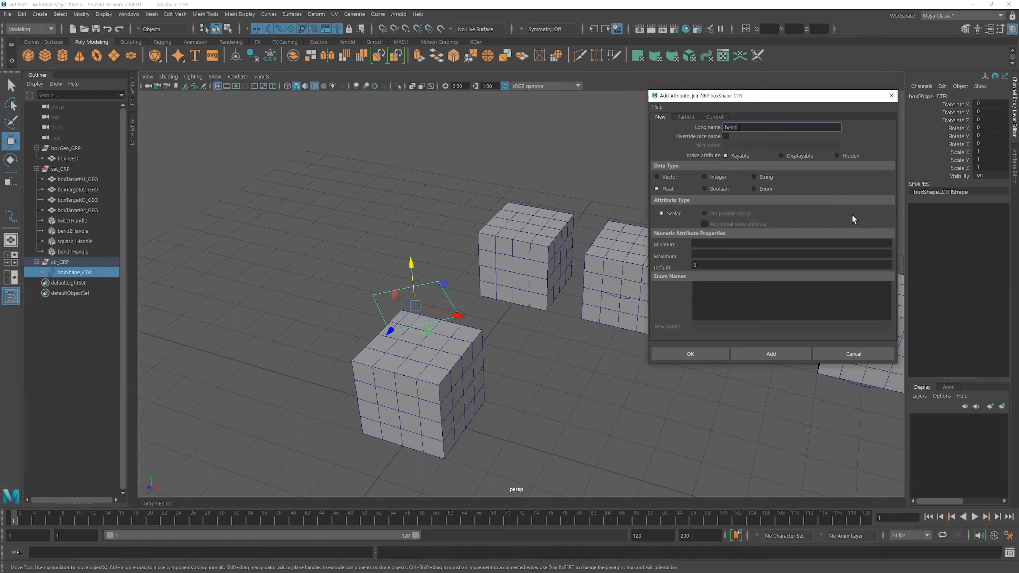
text(_frontb)
alt+middle_drag(601, 223, 487, 222)
alt+drag(478, 225, 488, 217)
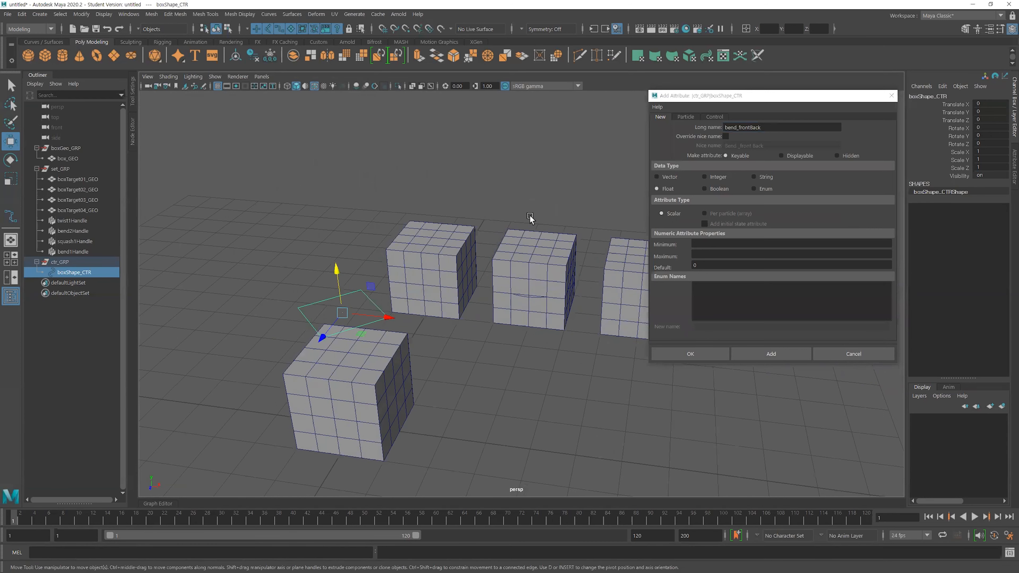
alt+middle_drag(530, 220, 484, 224)
- Give bend_frontBack a minimum of -90, a maximum of 90 and a default of 0, and add it to boxShape_CTR
click(707, 244)
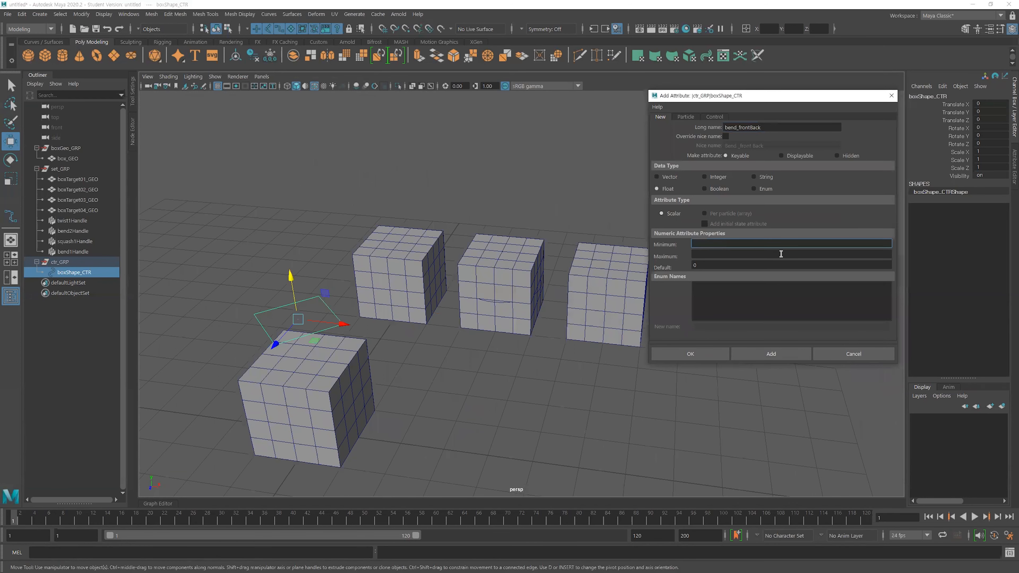
text(-90)
click(781, 253)
text(90)
click(718, 264)
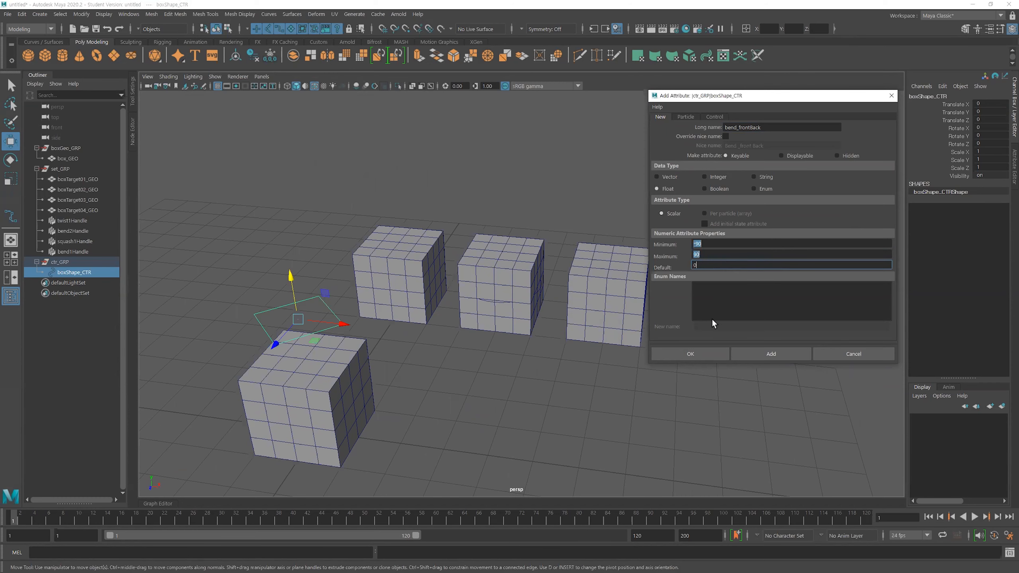
click(700, 354)
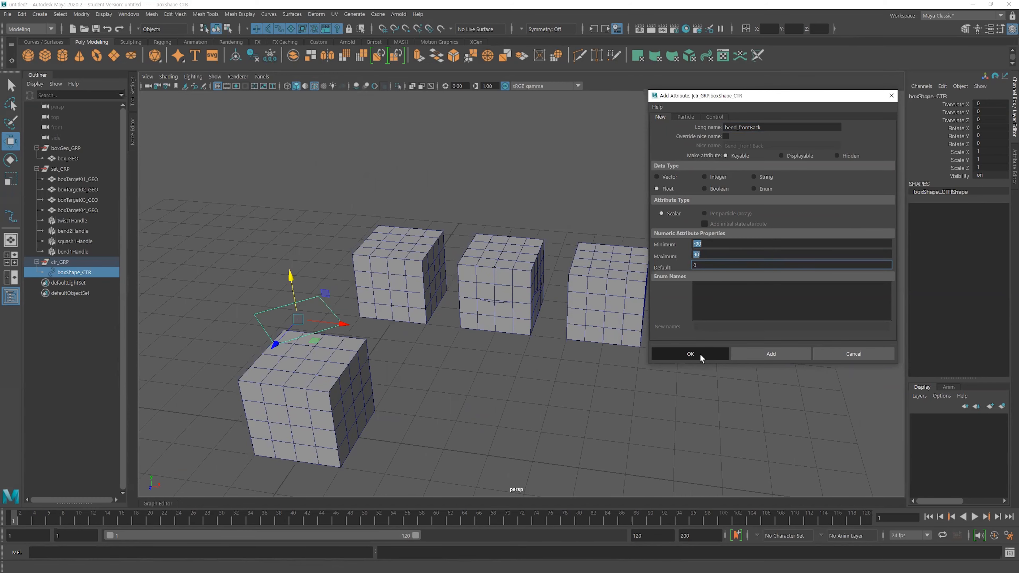
- Select the Bend Front Back channel of boxShape_CTR
scroll(624, 296, down, 2)
alt+middle_drag(624, 295, 664, 271)
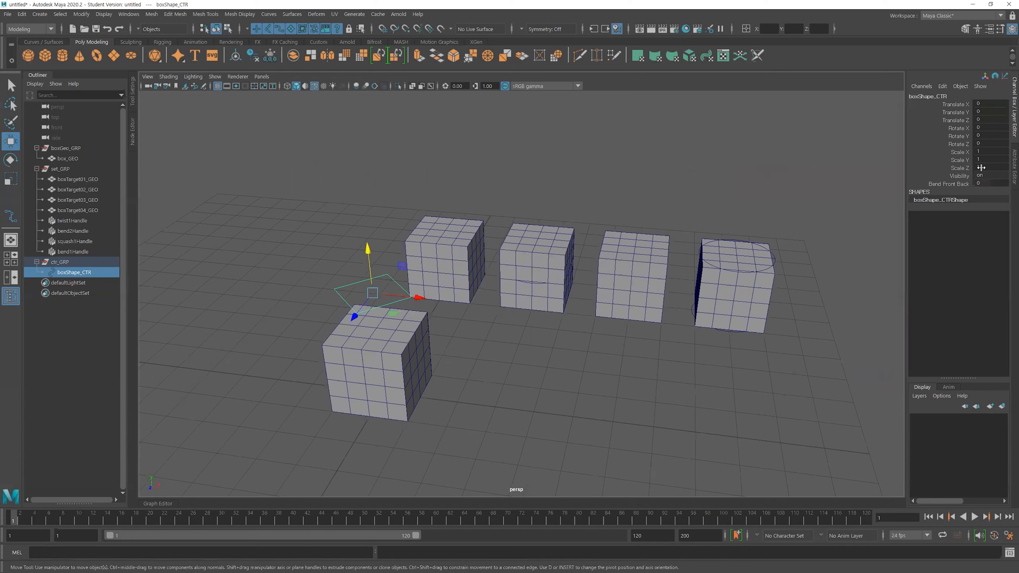
click(957, 184)
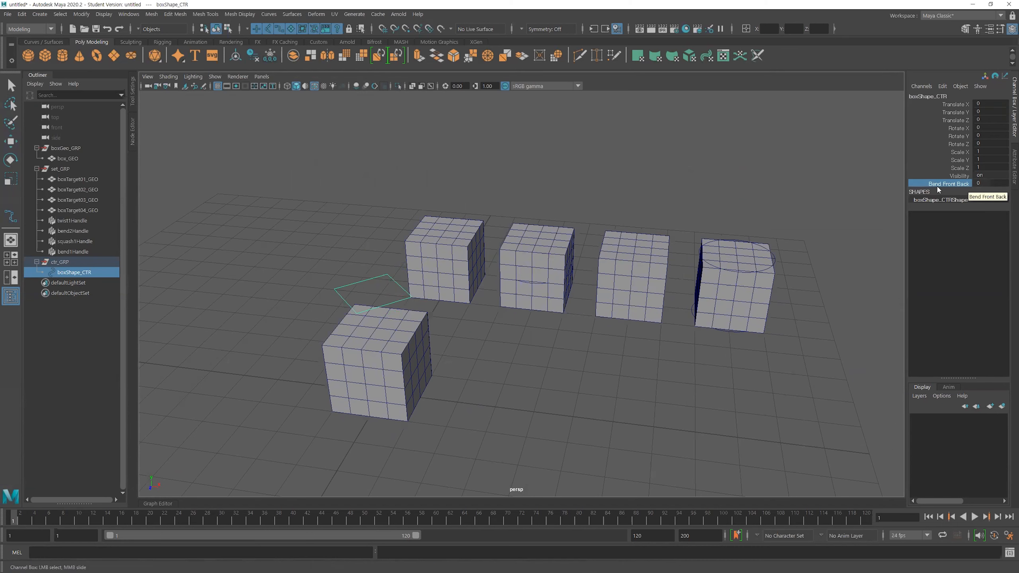
- Try out the range of boxShape_CTR's Bend Front Back channel by scrubbing its value
middle_drag(796, 200, 655, 212)
click(998, 184)
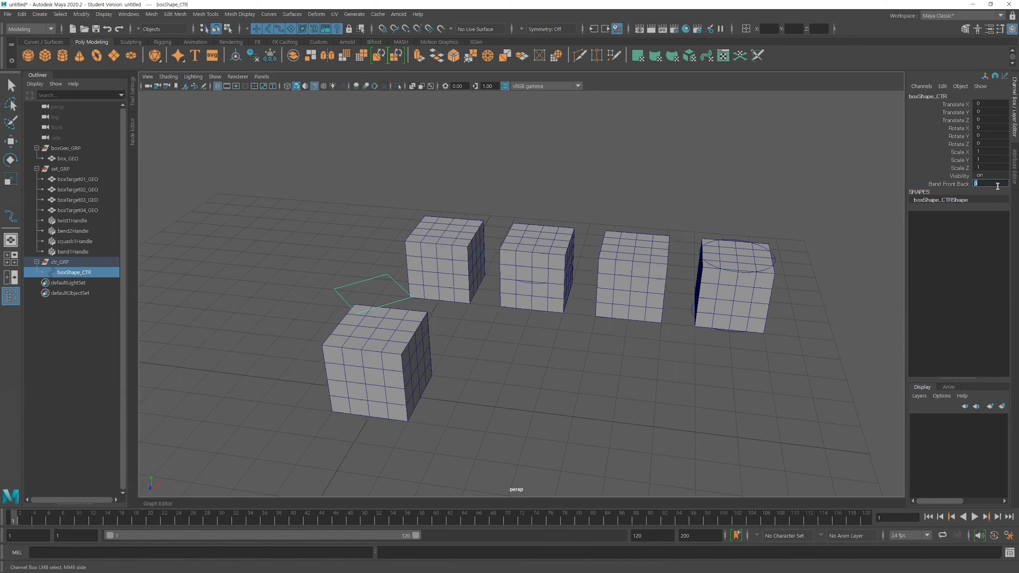
click(951, 185)
alt+right_drag(634, 221, 585, 224)
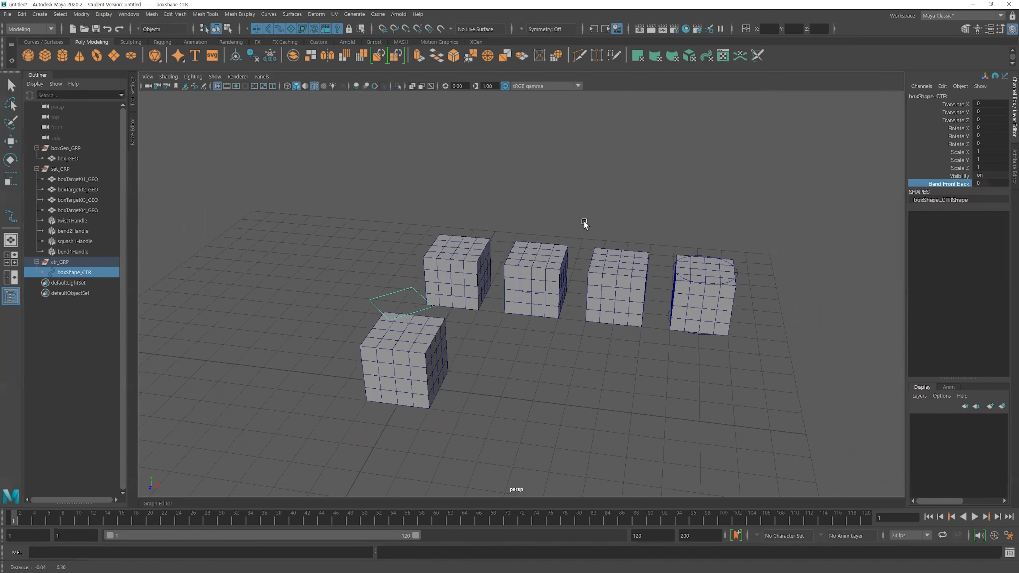
scroll(458, 271, up, 3)
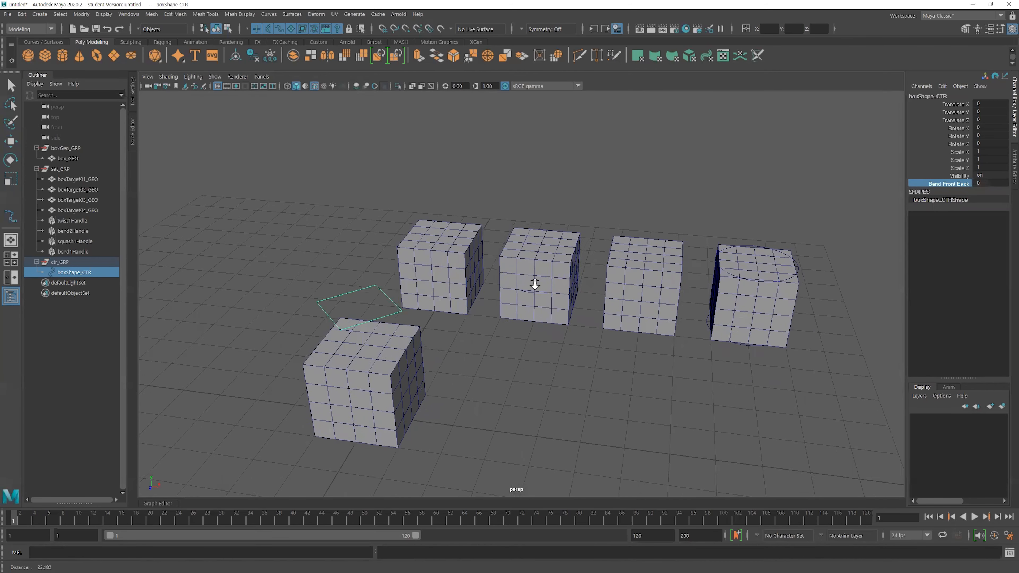
- Select boxTarget01_GEO and inspect the Curvature channel of its bend1 input
click(432, 252)
key(w)
click(921, 207)
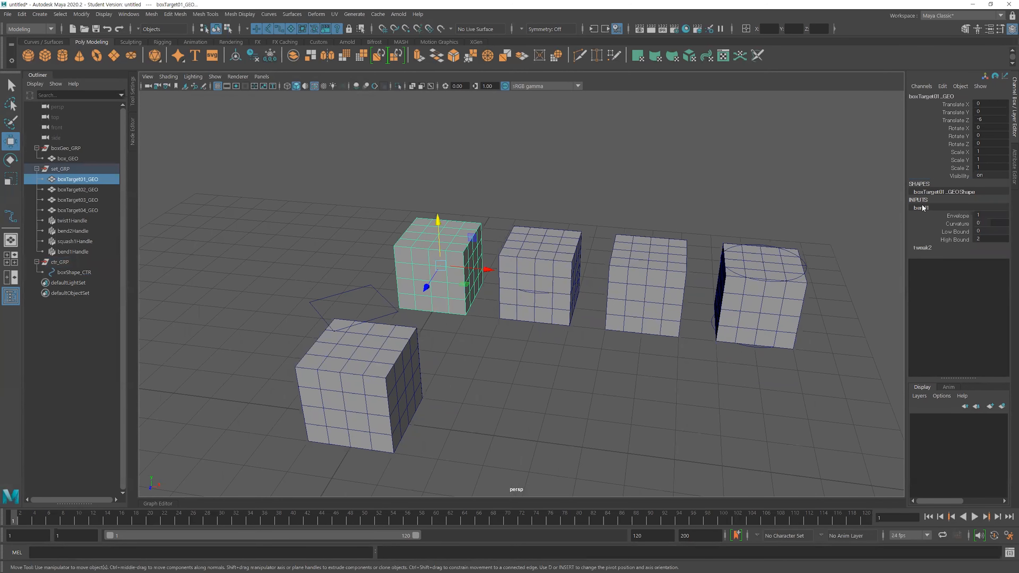
click(963, 224)
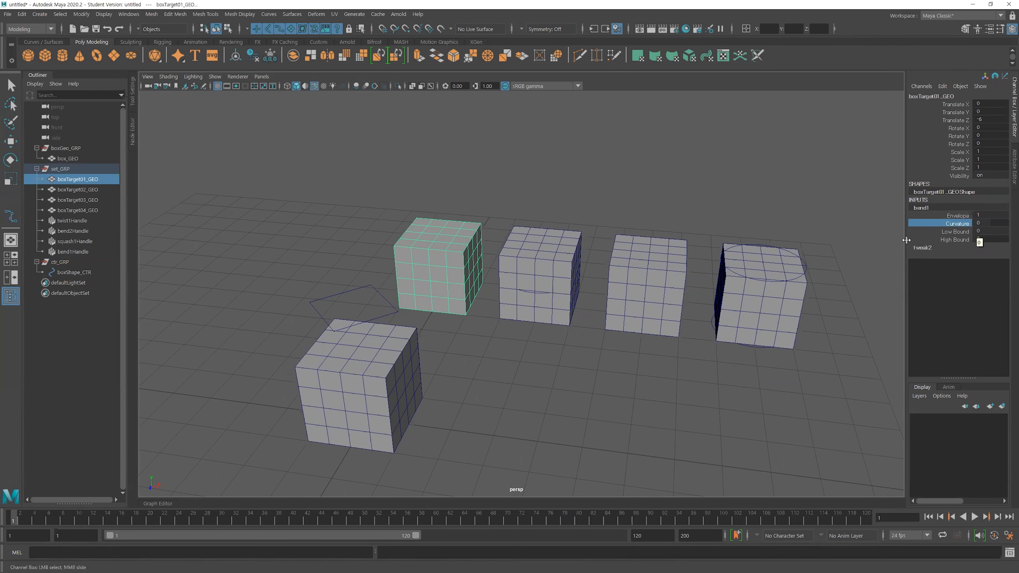
- Clear the selection and open the Connection Editor, placing it clear of the control curve and boxes
alt+right_drag(603, 257, 501, 245)
alt+drag(502, 245, 524, 237)
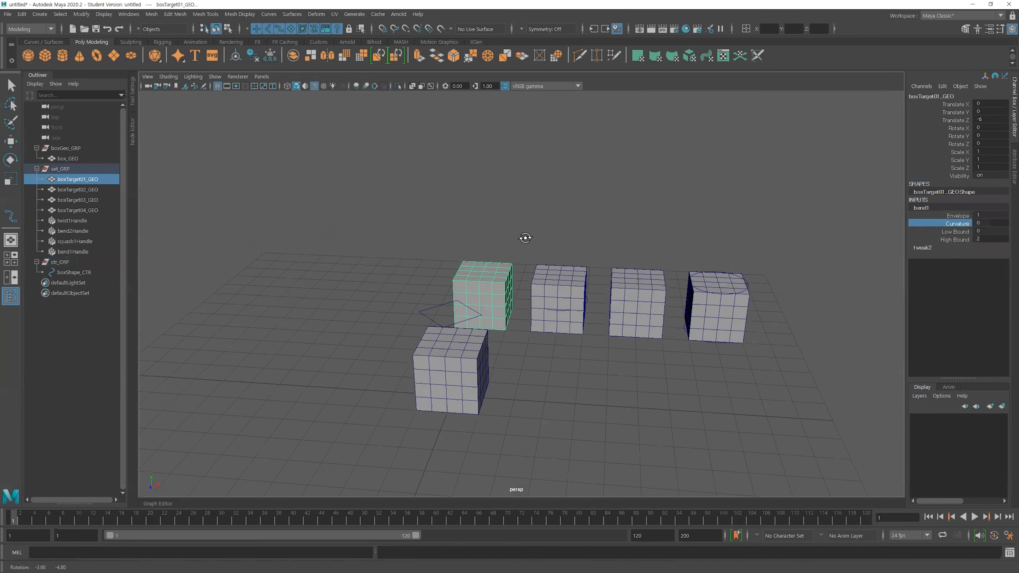
alt+middle_drag(532, 234, 561, 209)
click(558, 207)
alt+right_drag(490, 199, 530, 202)
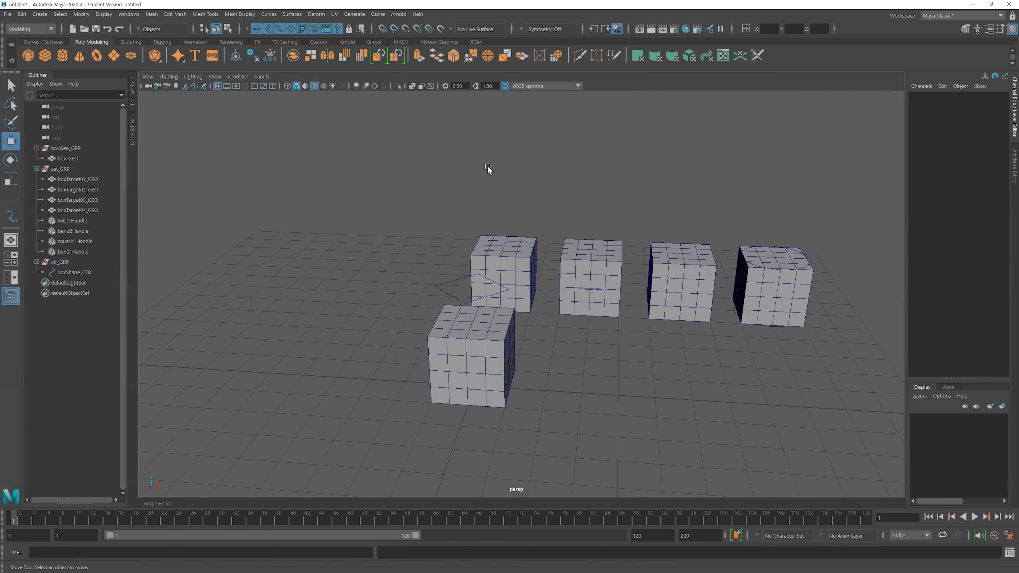
click(131, 17)
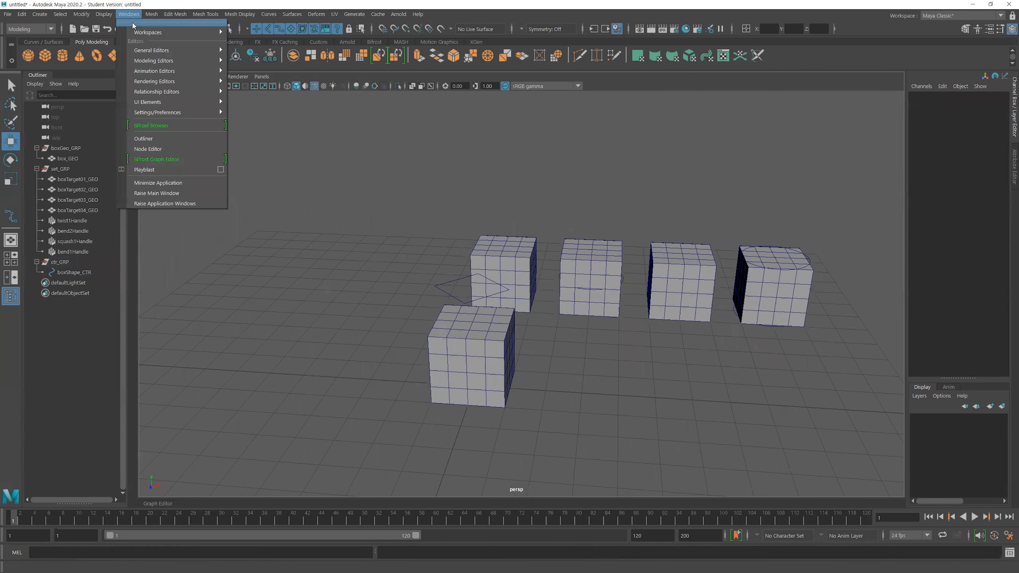
mouse_move(147, 53)
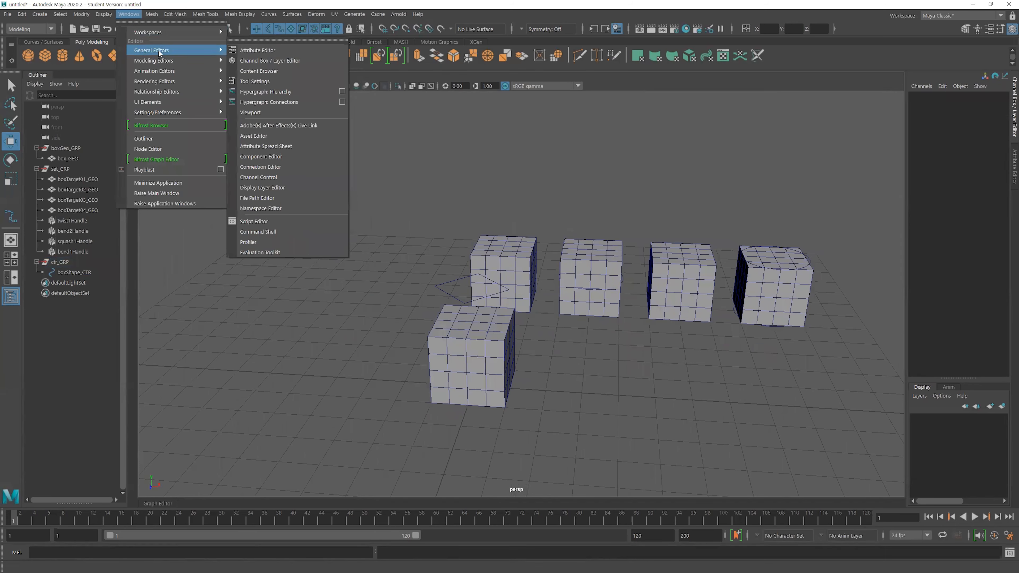
click(302, 168)
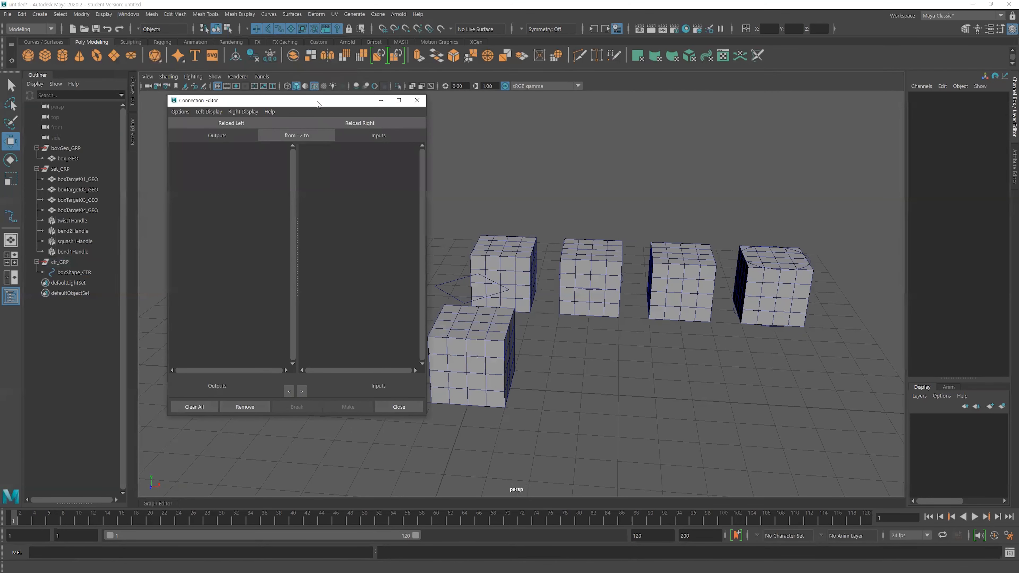
drag(316, 104, 298, 104)
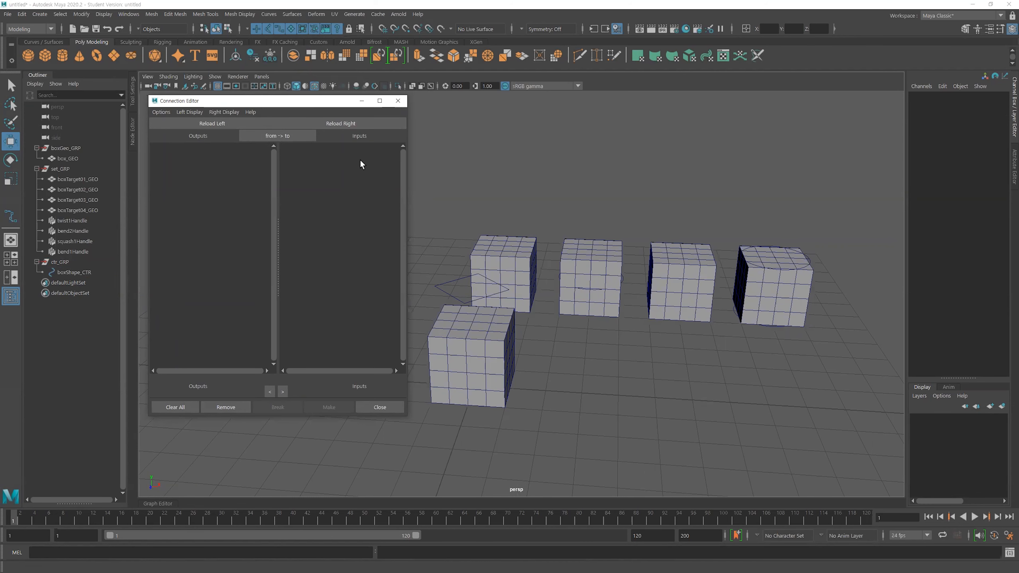
drag(311, 105, 316, 109)
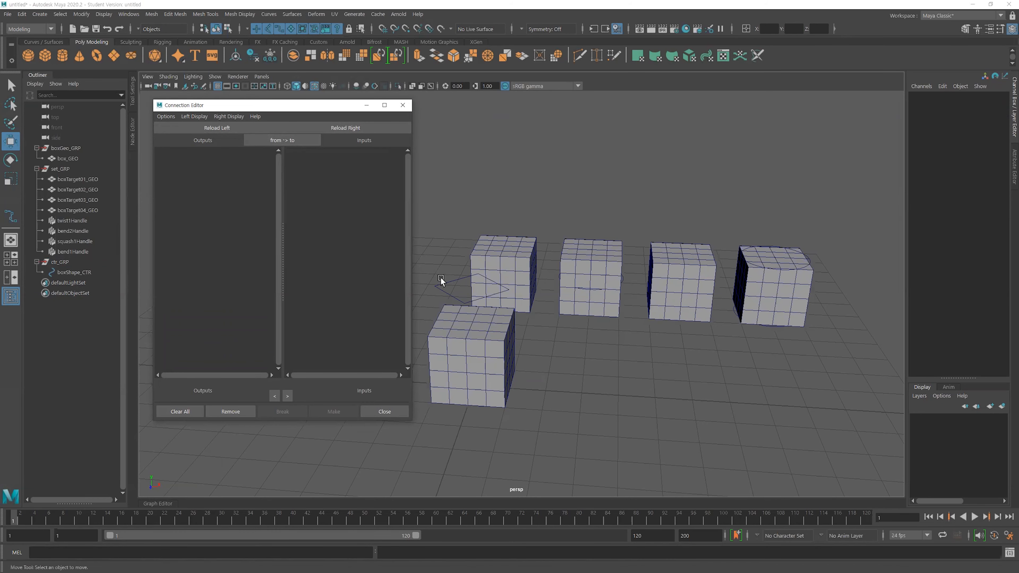
- Review which nodes to connect by selecting boxShape_CTR, the four target boxes and the bend1 input of boxTarget01_GEO
click(448, 294)
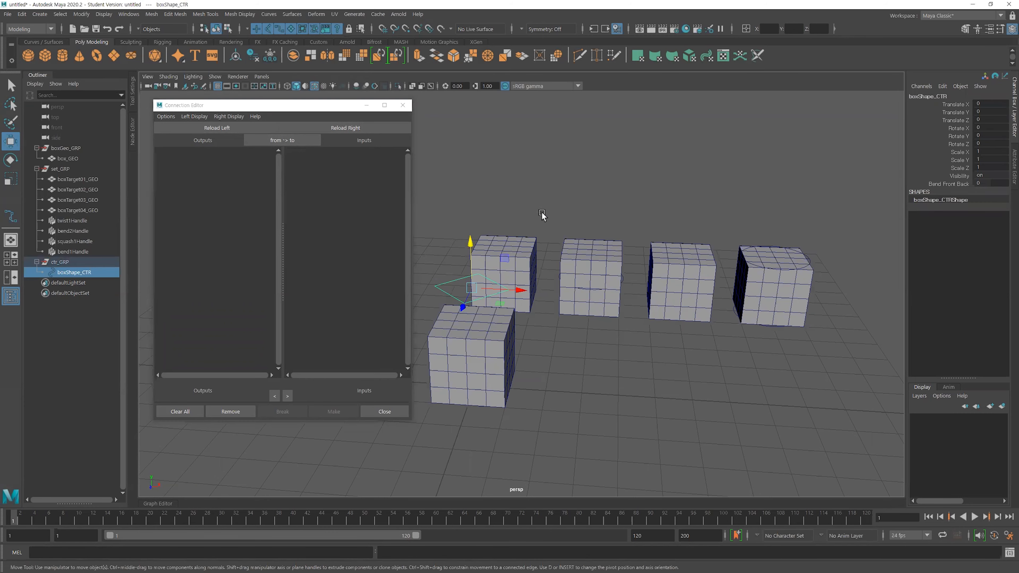
key(q)
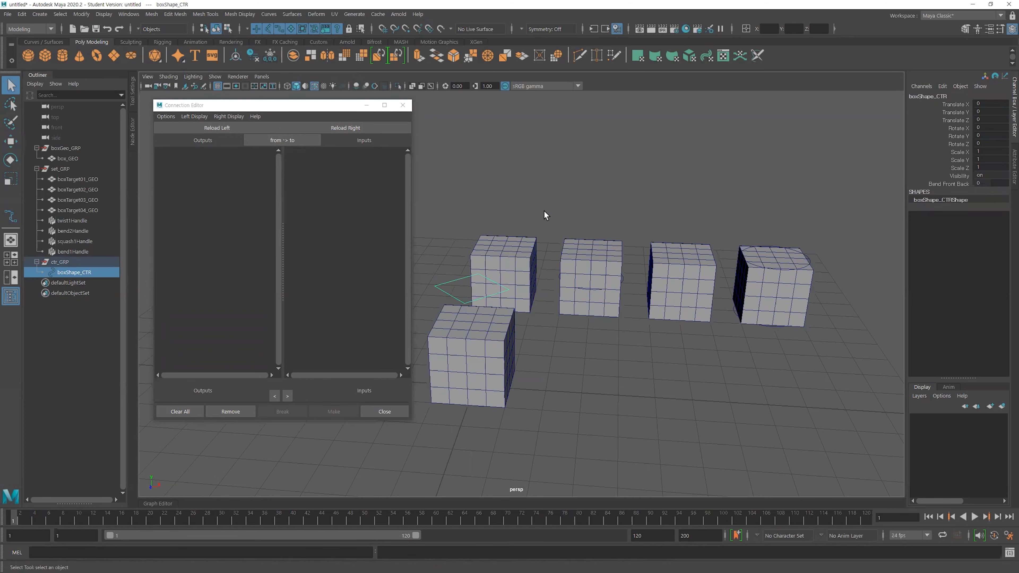
click(524, 249)
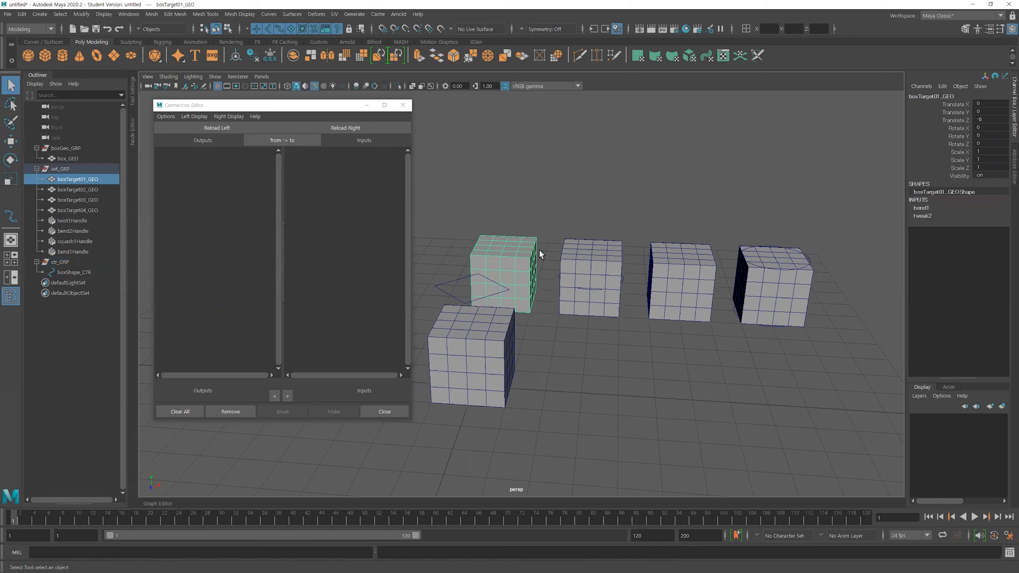
click(607, 248)
click(695, 249)
click(773, 255)
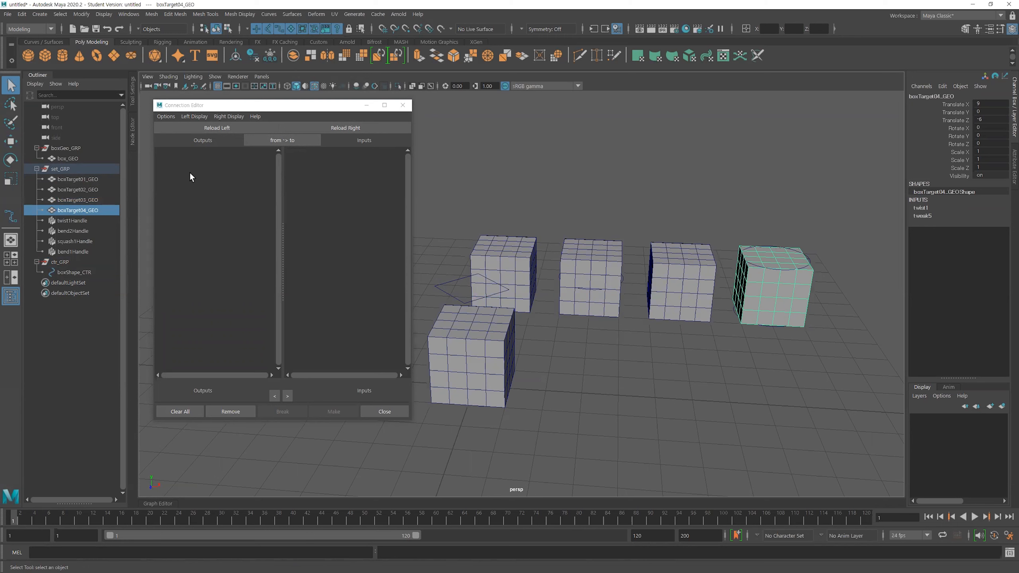
click(443, 291)
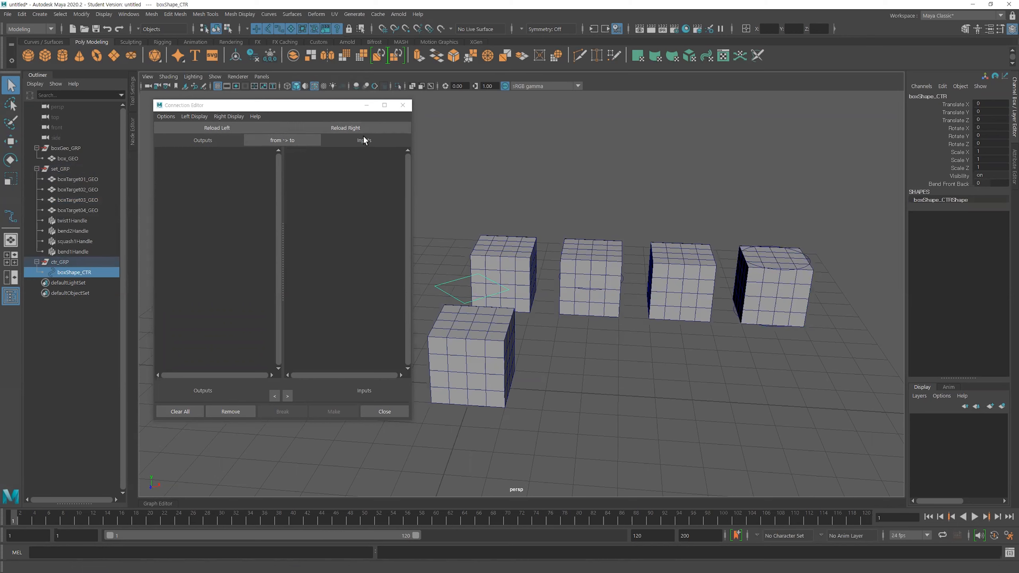
click(518, 251)
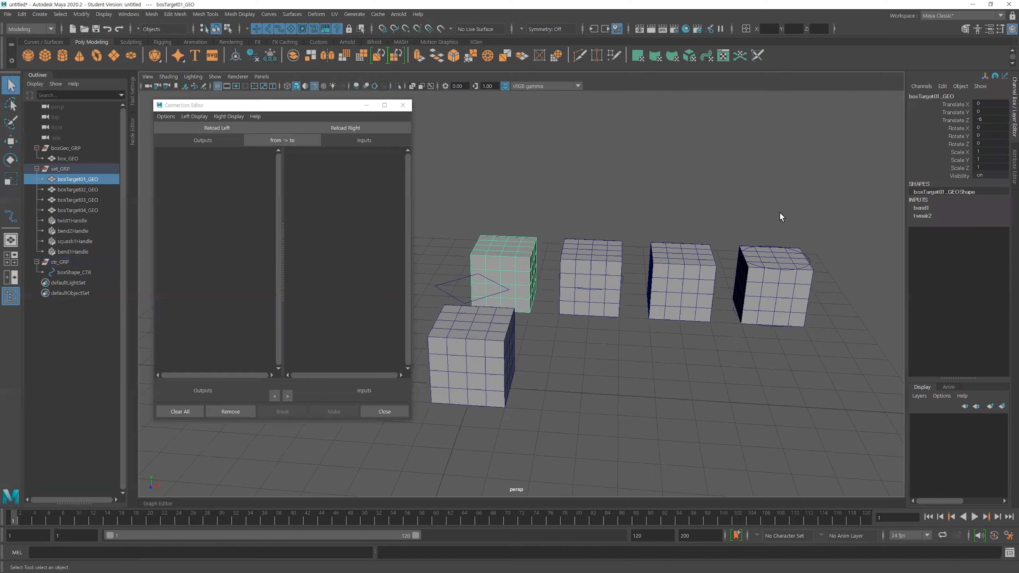
click(915, 208)
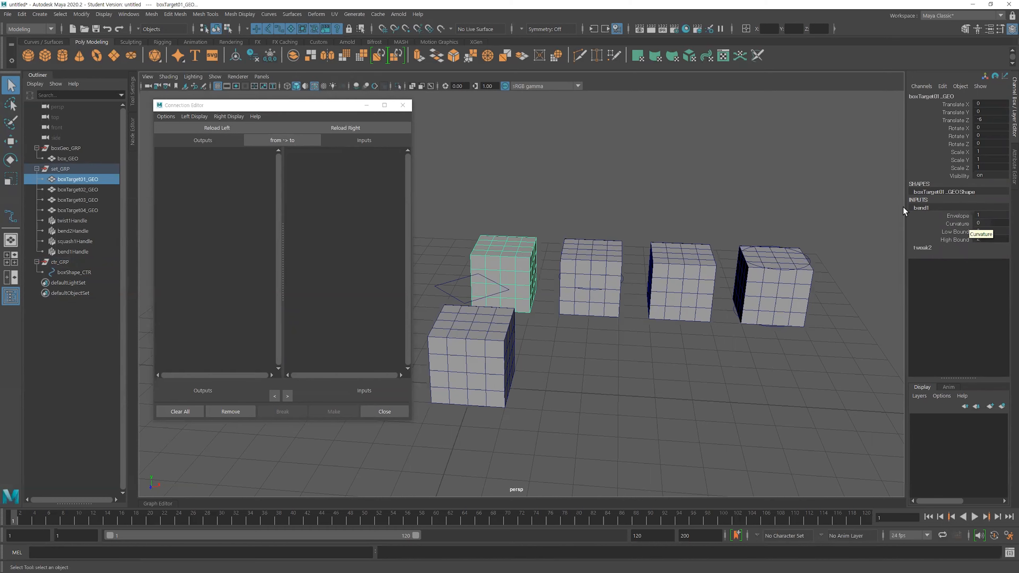
- Load boxShape_CTR as the output node in the Connection Editor and reveal its bend_frontBack attribute
drag(453, 287, 438, 253)
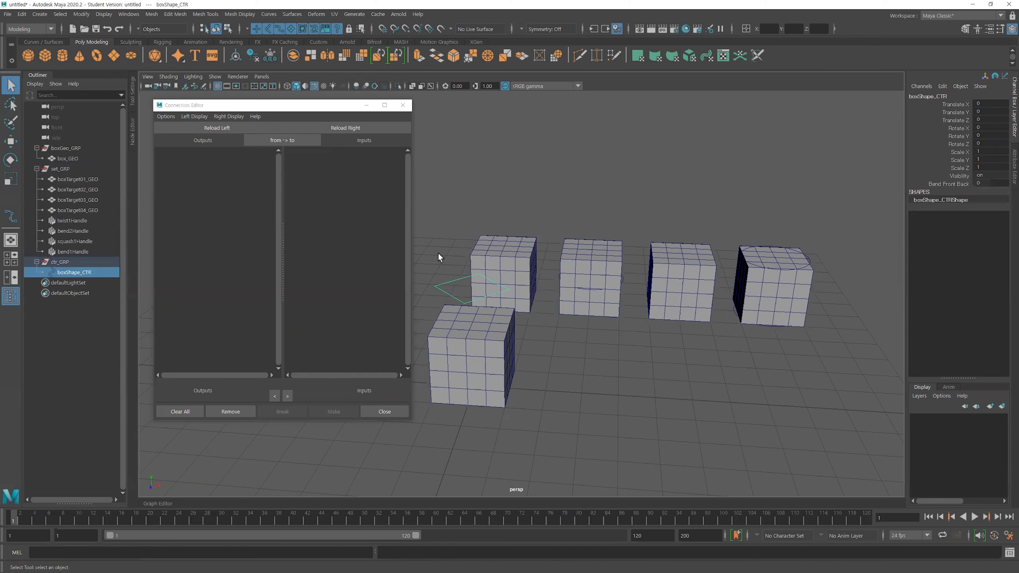
click(206, 129)
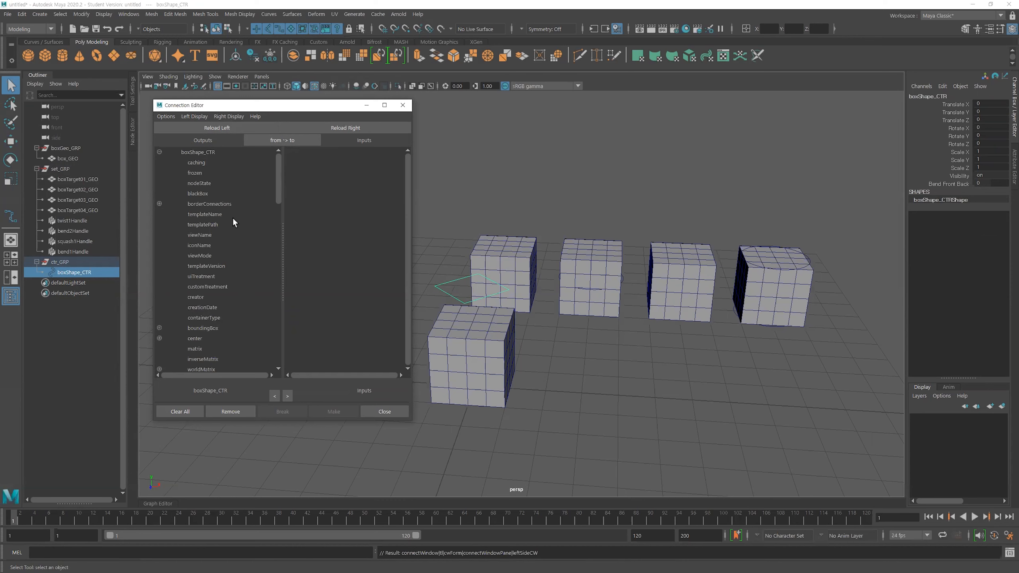
scroll(233, 220, down, 20)
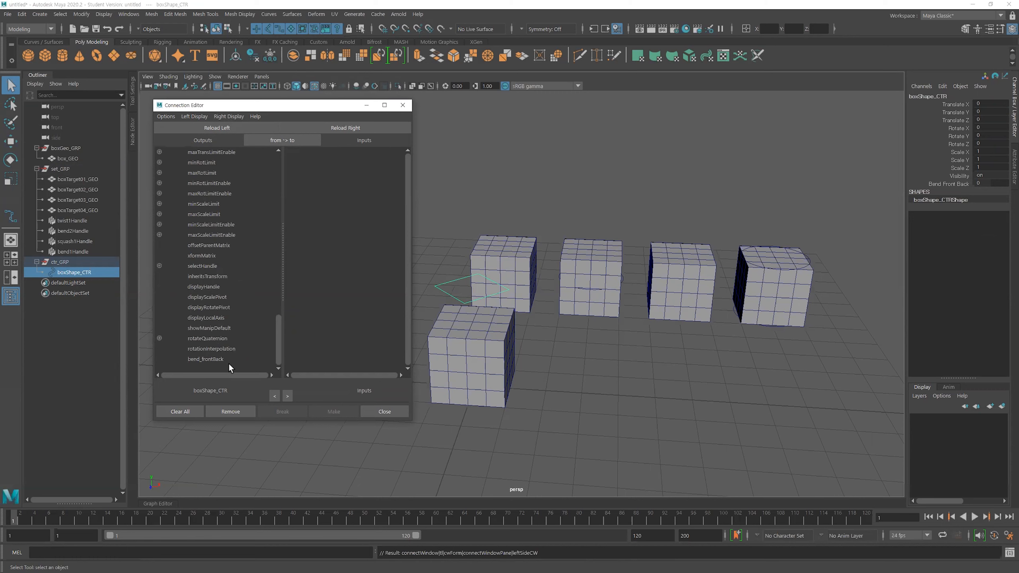
- Load boxTarget01_GEO as the input node in the Connection Editor and expand its bend1 channels
click(523, 254)
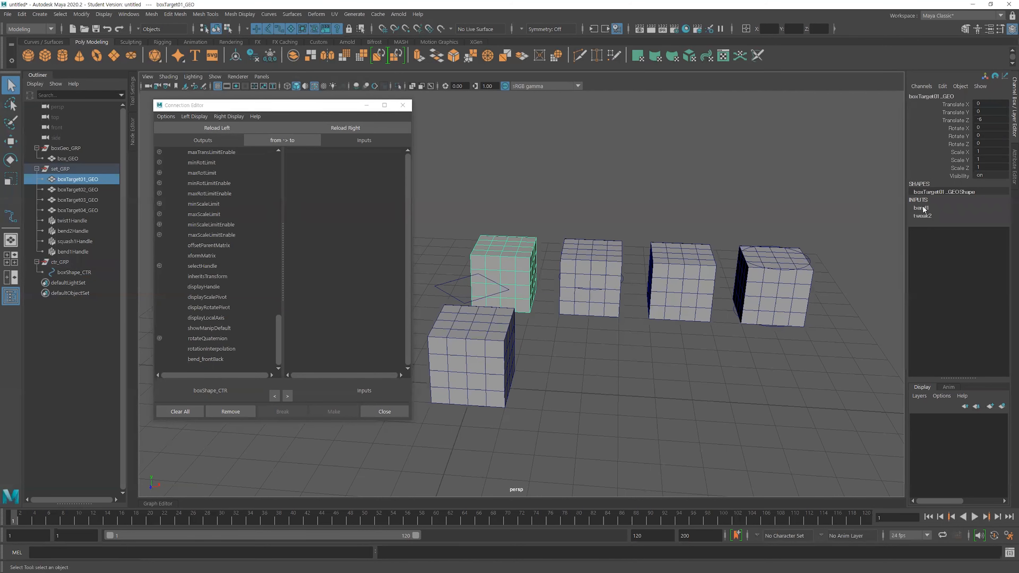
click(367, 129)
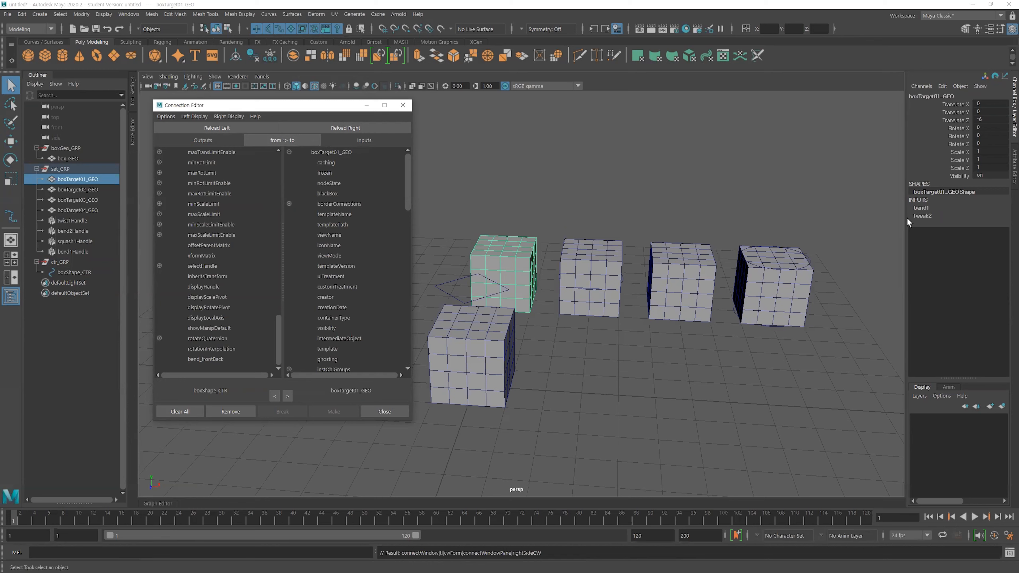
click(921, 208)
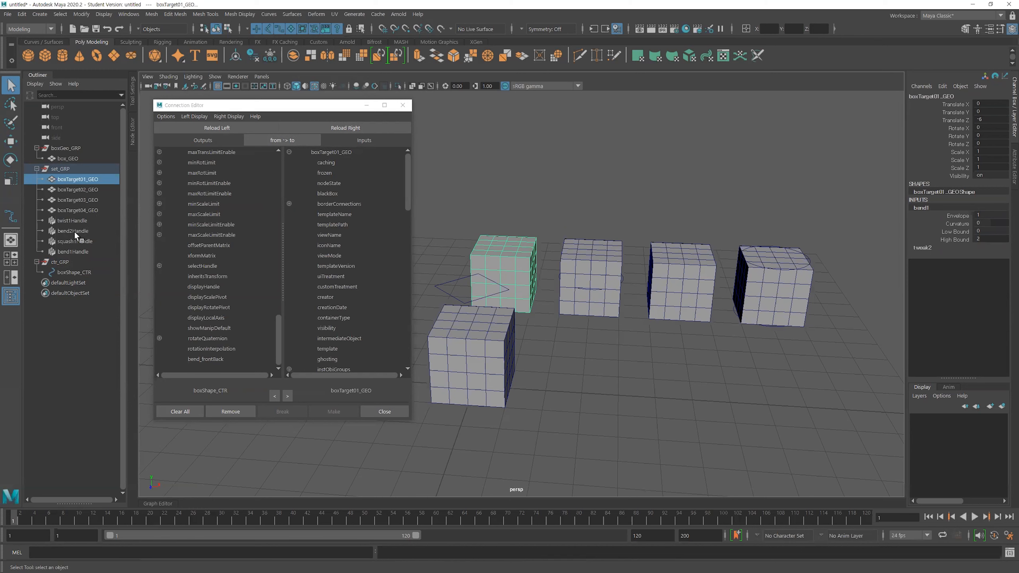
- Load bend1Handle as the input node in the Connection Editor and look through its attributes for the curvature
click(79, 251)
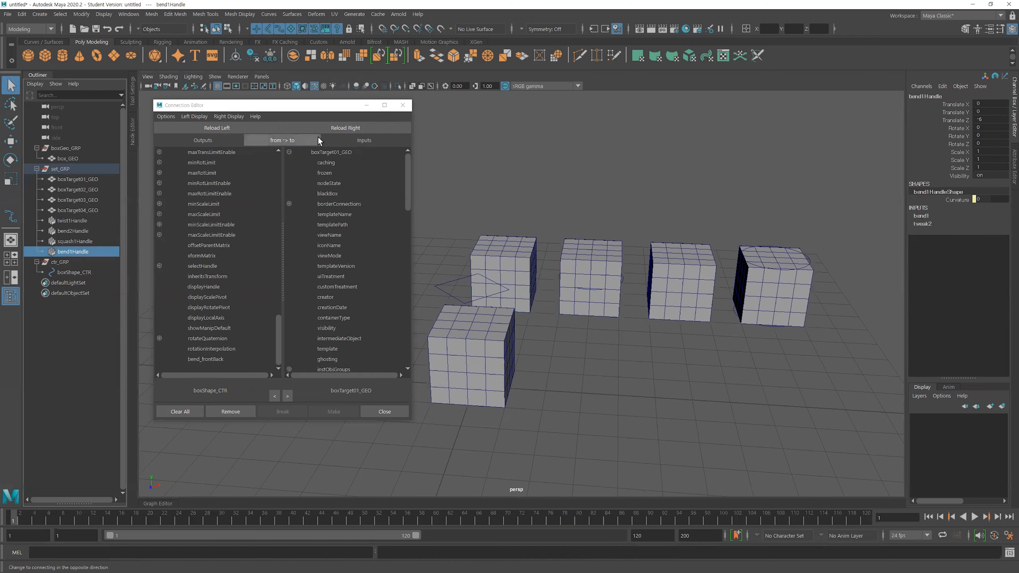
click(338, 129)
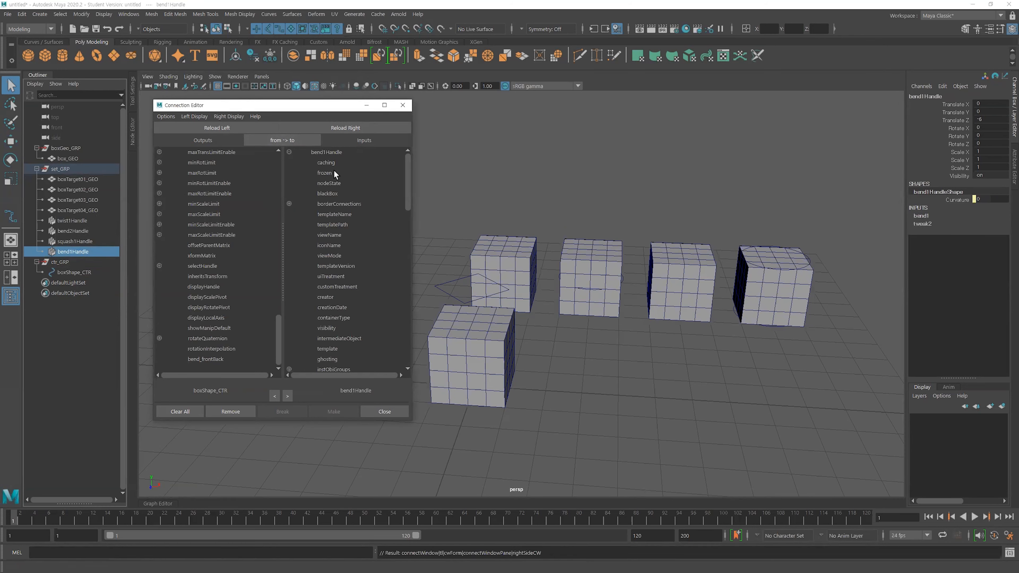
scroll(363, 249, down, 3)
scroll(363, 246, down, 9)
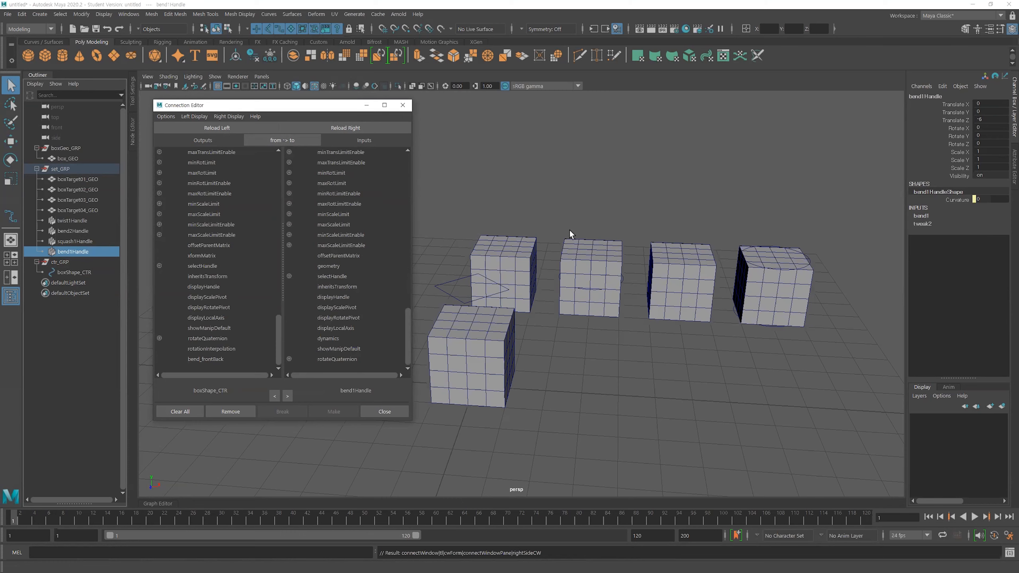
- Select the bend1 deformer node of boxTarget01_GEO through the Attribute Editor and show its channels
click(525, 255)
key(ctrl+a)
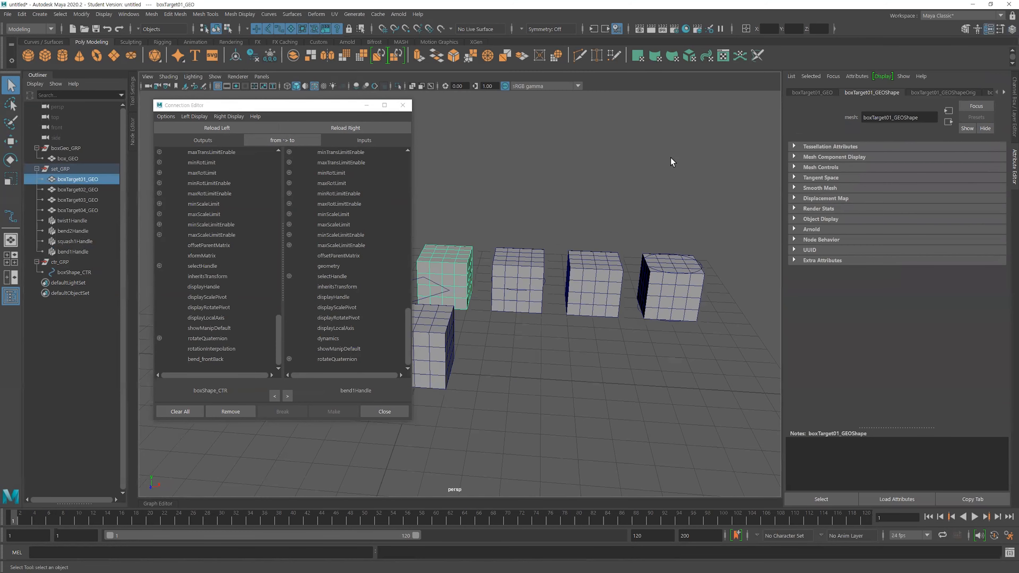
scroll(619, 189, down, 1)
alt+middle_drag(619, 189, 685, 155)
click(1003, 93)
click(1003, 93)
click(1003, 93)
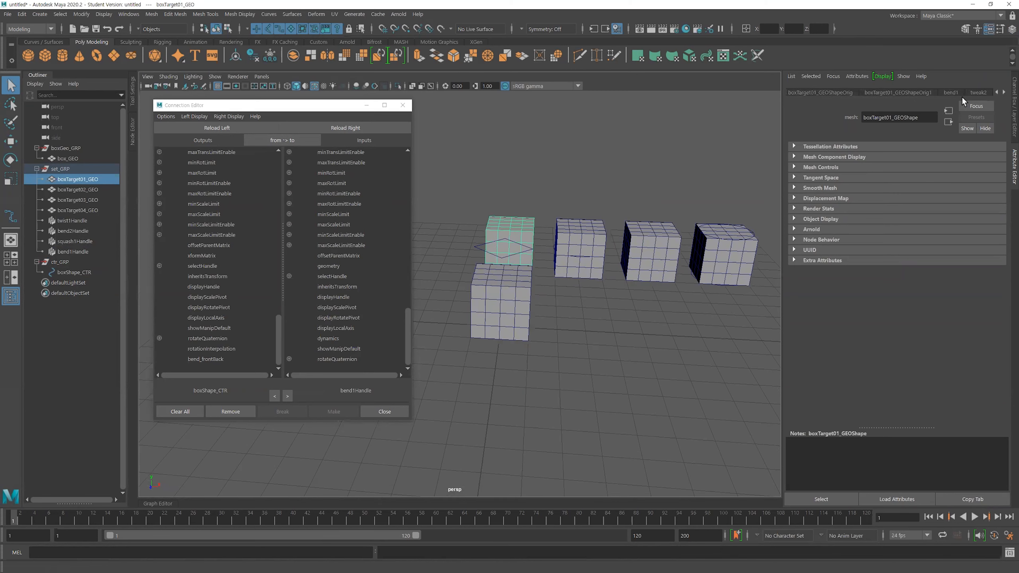
click(952, 94)
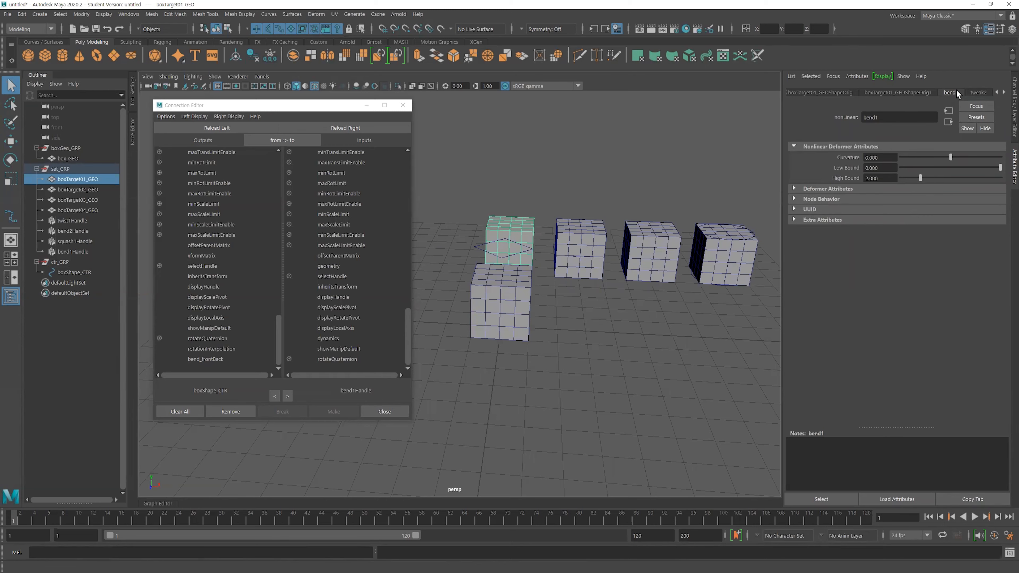
click(829, 504)
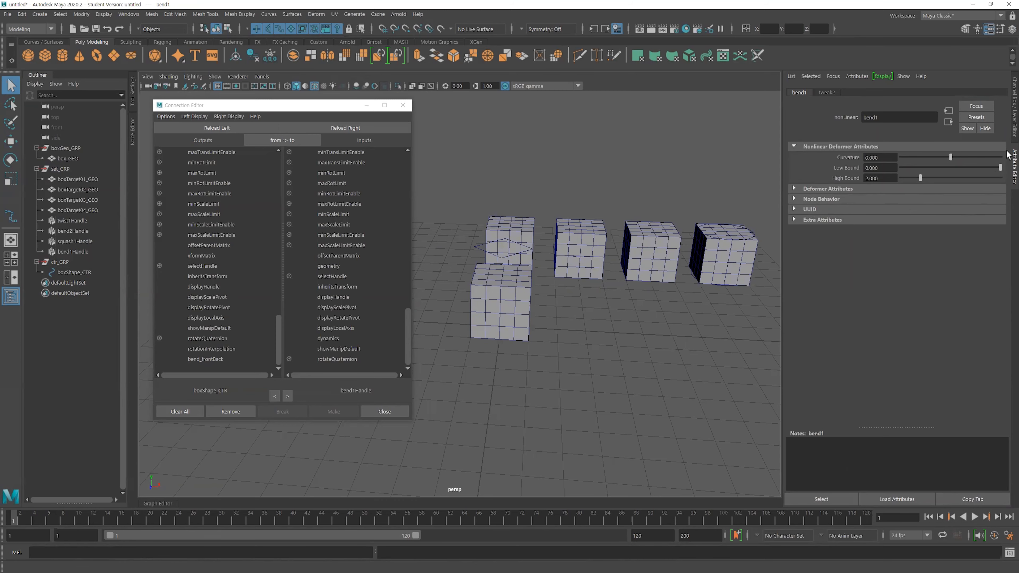
click(1013, 121)
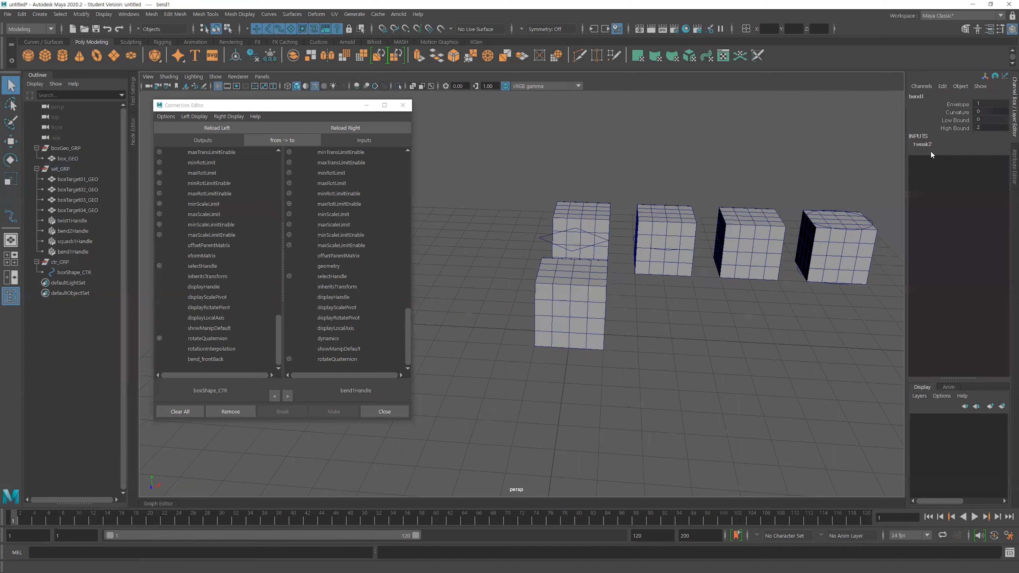
- Reselect boxTarget01_GEO and expand the channels of its bend1 input
click(676, 192)
click(594, 211)
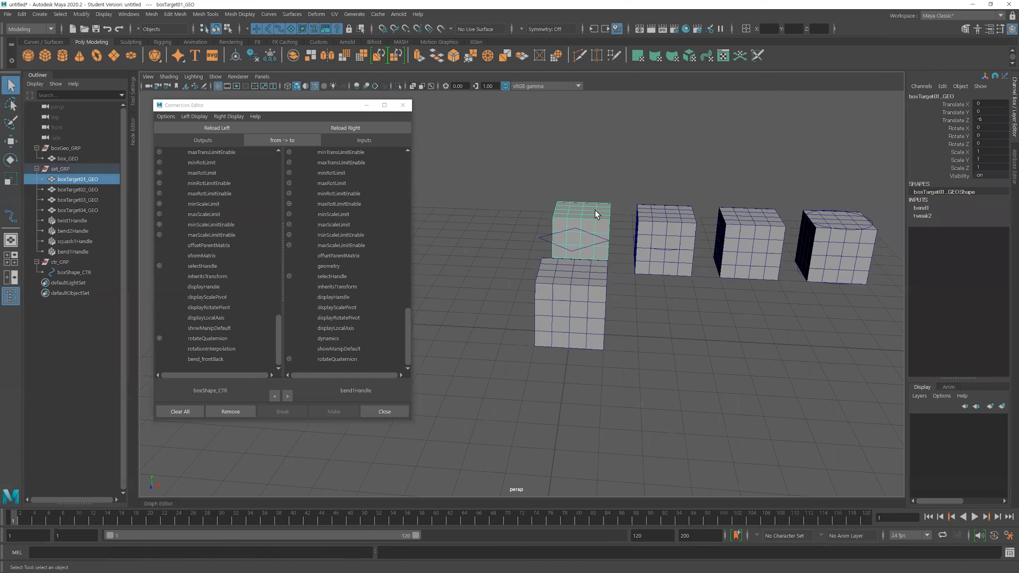
click(918, 206)
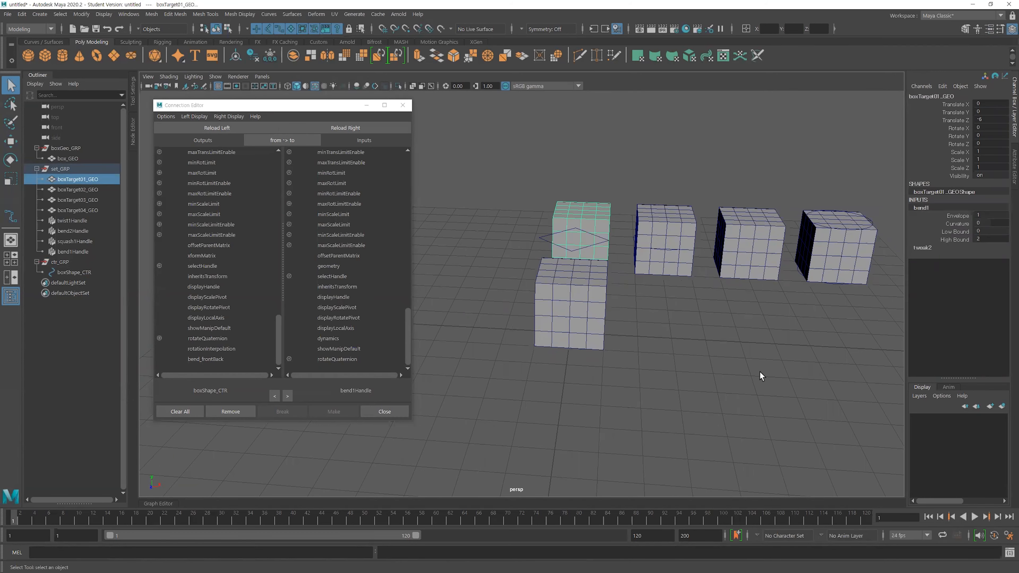
- Reload boxTarget01_GEO as the input node and connect boxShape_CTR's bend_frontBack to the curvature of bend1
click(364, 128)
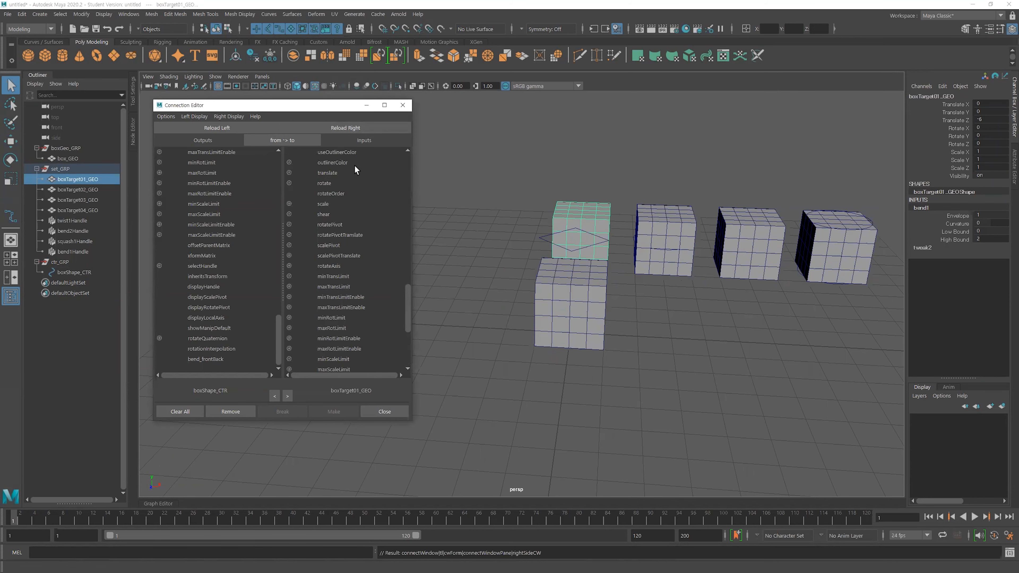
scroll(347, 206, down, 5)
scroll(351, 232, up, 15)
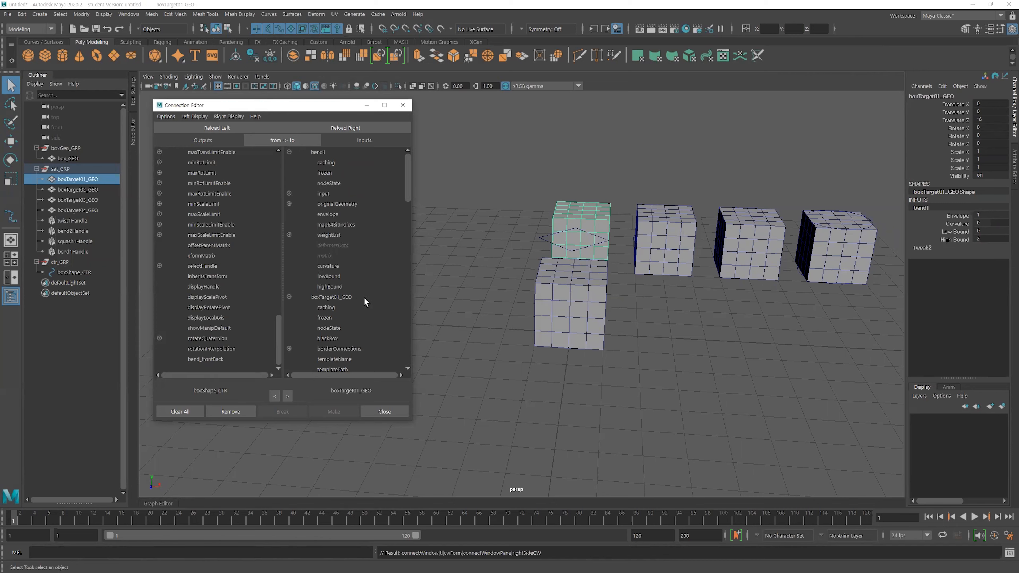
click(208, 359)
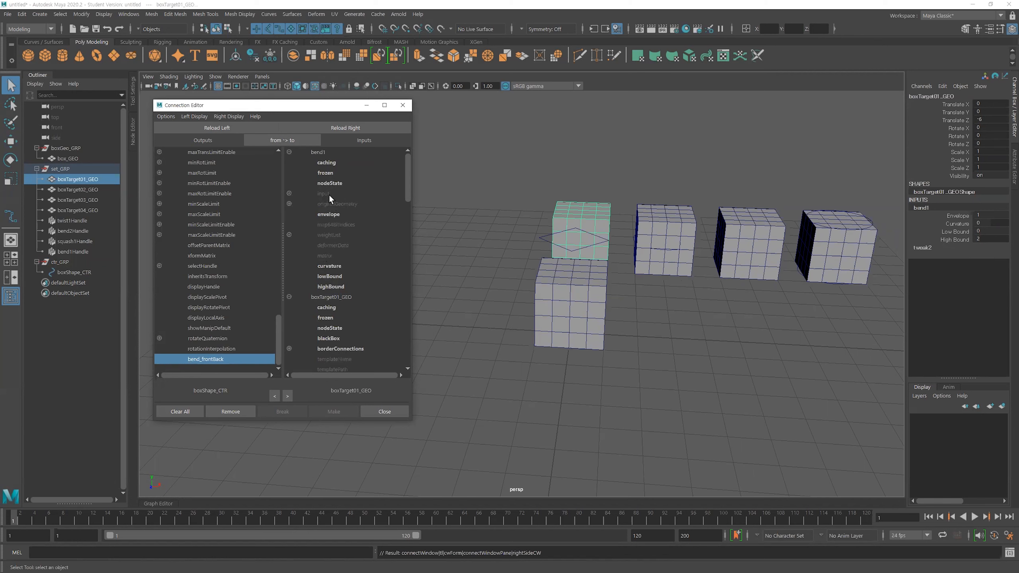
scroll(365, 315, down, 6)
scroll(365, 315, up, 6)
click(331, 266)
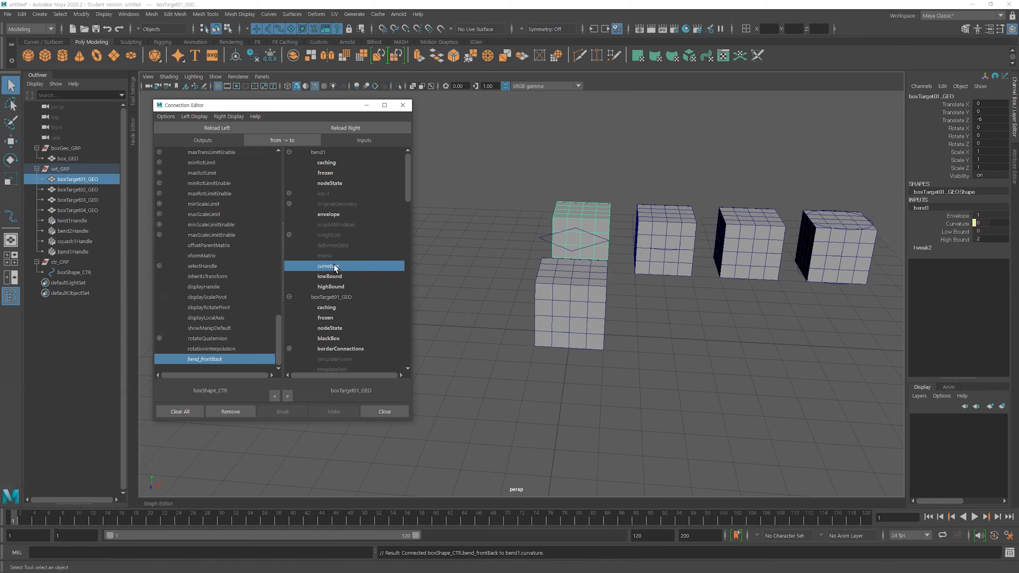
alt+middle_drag(641, 260, 618, 284)
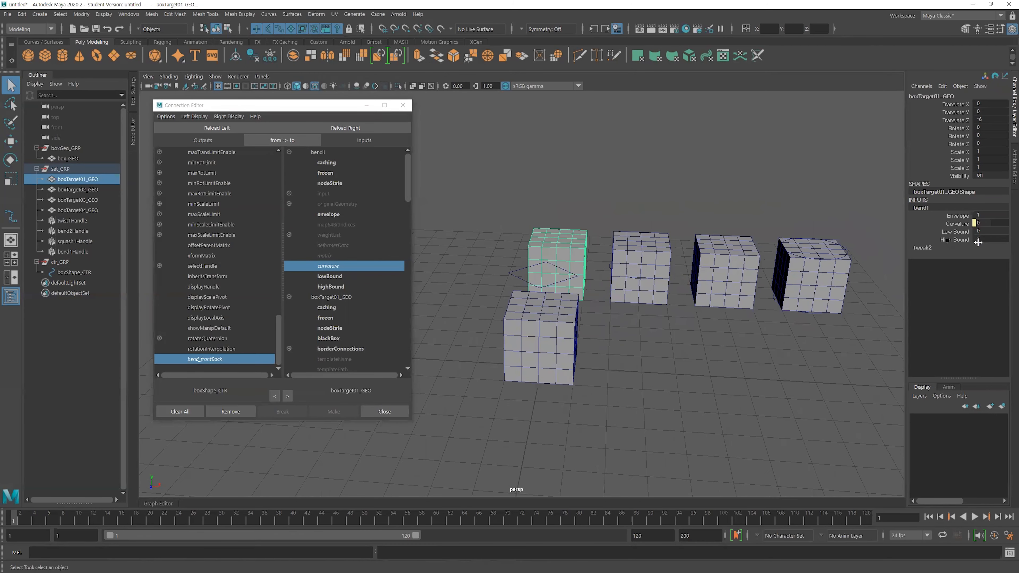
click(960, 224)
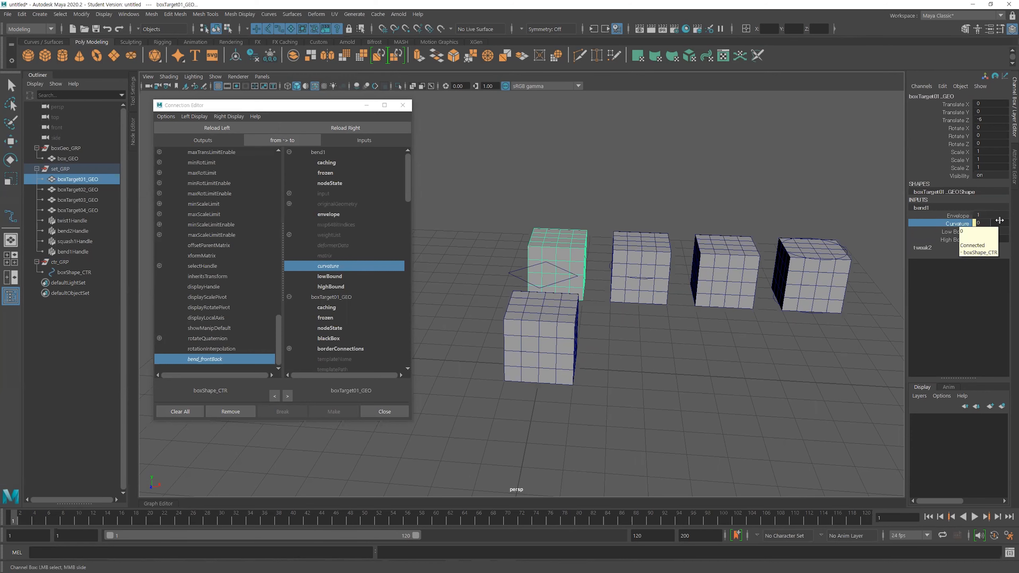
alt+drag(601, 277, 475, 258)
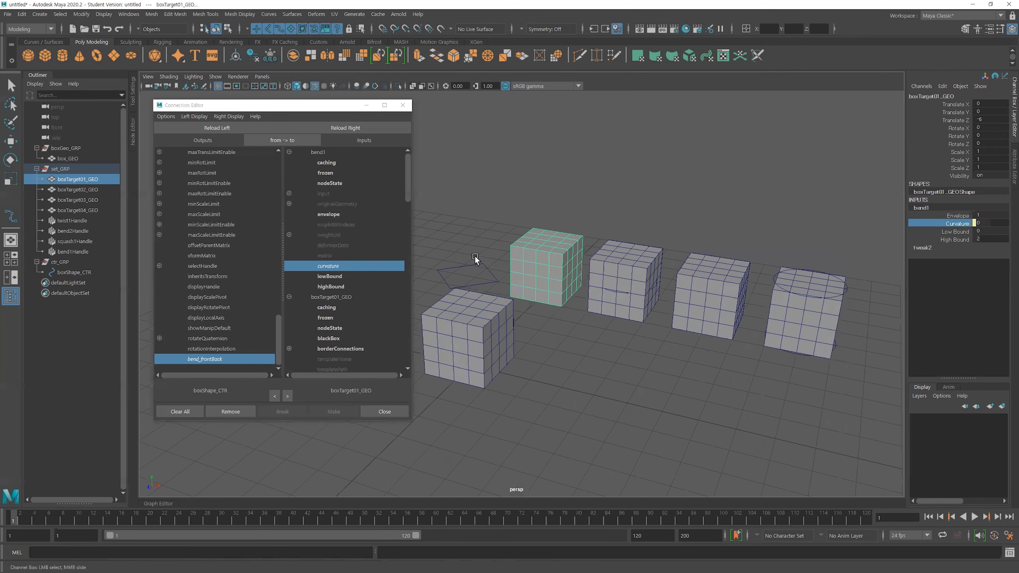
- Select boxShape_CTR and vary Bend Front Back in both directions to test how the boxes bend
click(477, 265)
alt+middle_drag(550, 261, 600, 258)
alt+right_drag(601, 258, 637, 262)
alt+drag(637, 261, 690, 257)
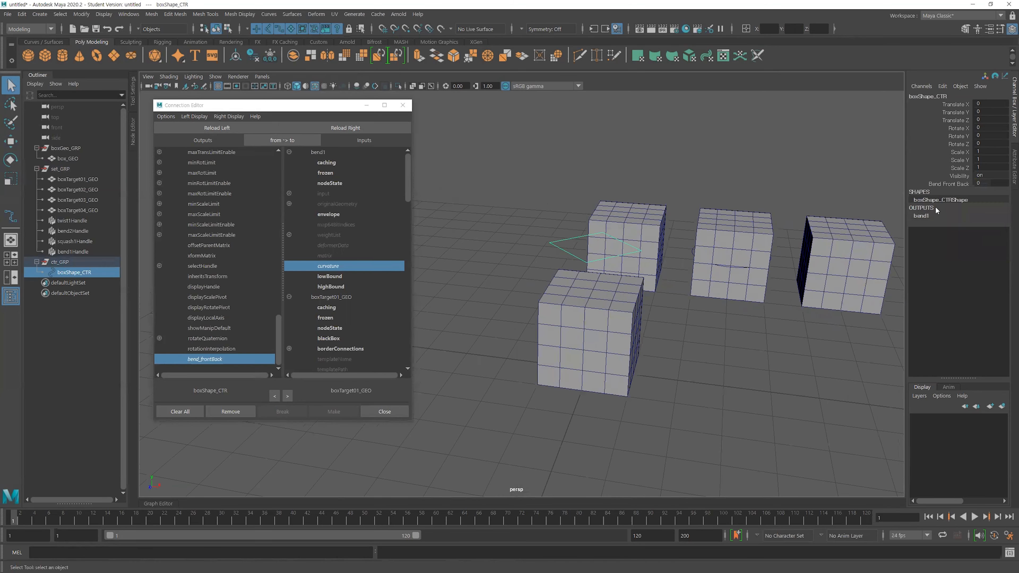
click(946, 185)
middle_drag(682, 300, 619, 306)
alt+drag(668, 294, 665, 319)
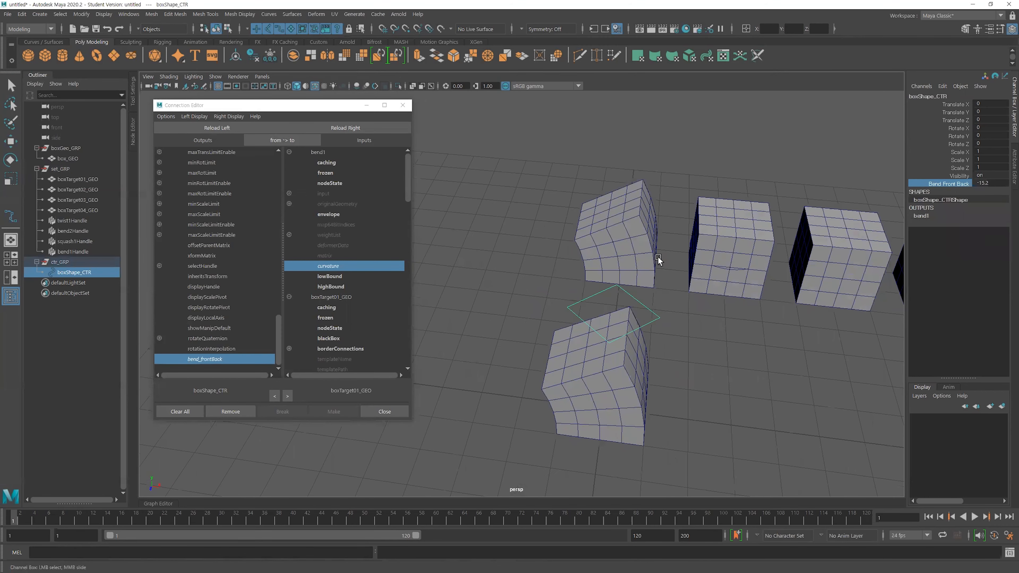
middle_drag(721, 337, 840, 345)
scroll(671, 328, down, 2)
alt+right_drag(672, 328, 664, 328)
middle_drag(664, 327, 548, 319)
alt+right_drag(538, 310, 600, 314)
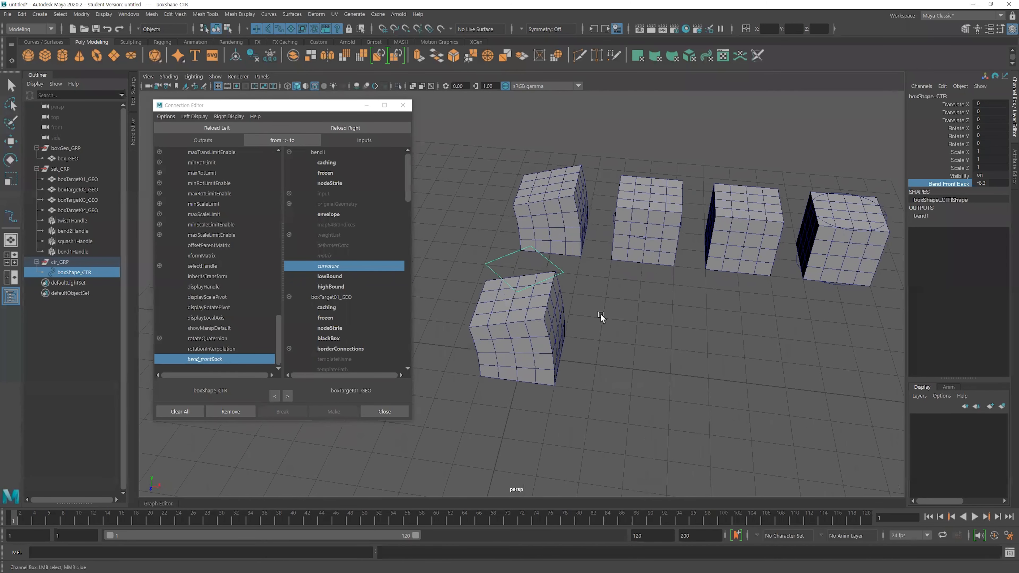
- Undo the test changes made to Bend Front Back on boxShape_CTR
key(ctrl+z)
key(ctrl+z)
key(ctrl+z)
key(ctrl+z)
alt+drag(599, 314, 617, 287)
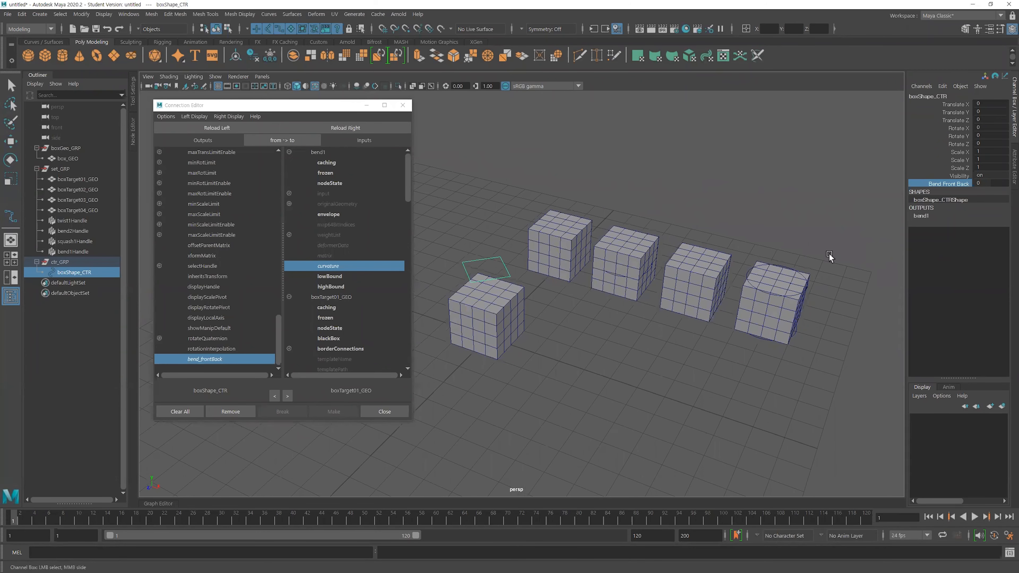
- Raise Bend Front Back on boxShape_CTR to about 19.3
middle_drag(638, 356, 664, 341)
alt+drag(664, 341, 603, 270)
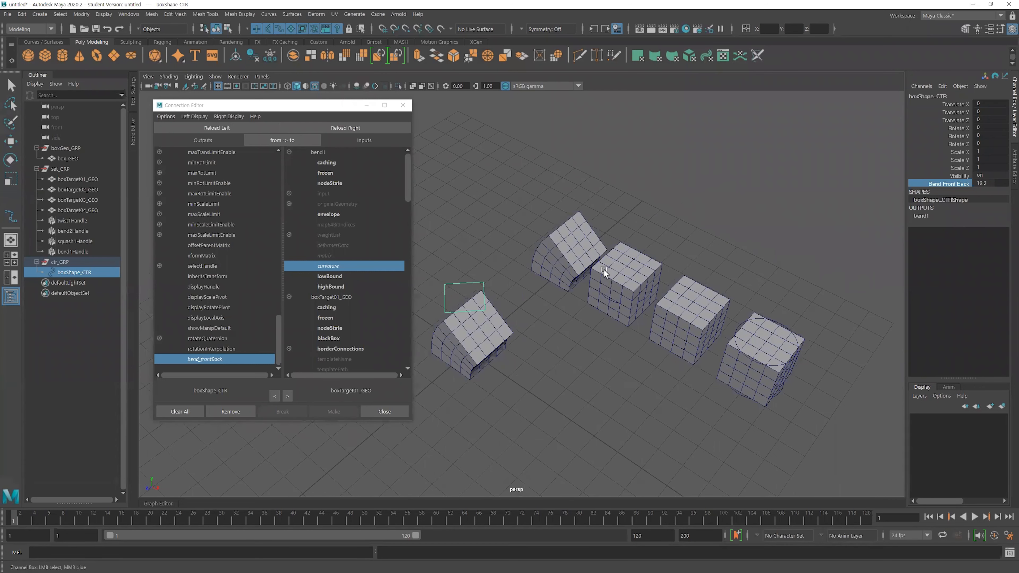
scroll(560, 266, up, 2)
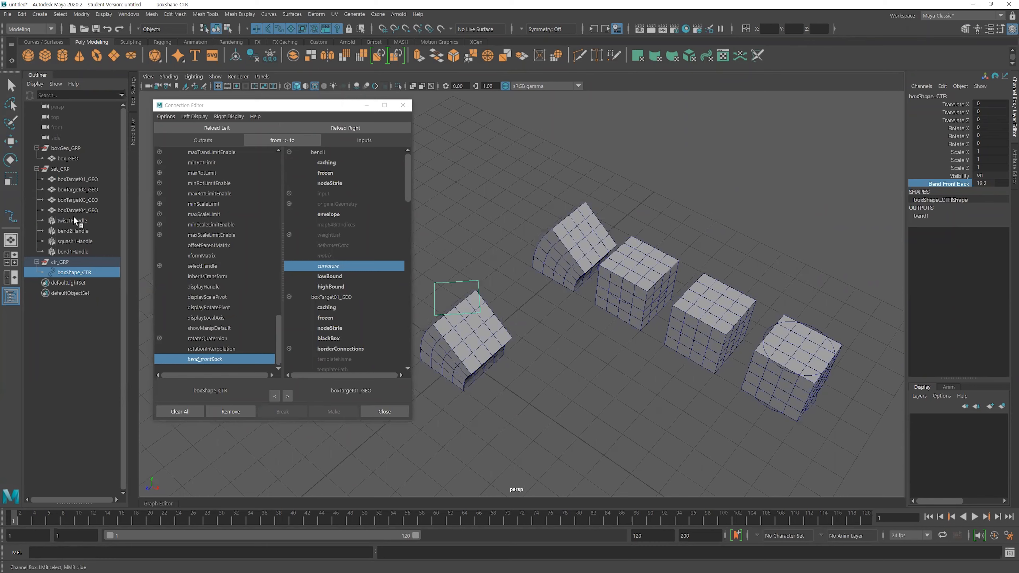
- Try rotating bend1Handle about its Y axis in wireframe display, undo the rotation and return to shaded display
click(74, 252)
key(e)
key(4)
alt+drag(500, 269, 945, 148)
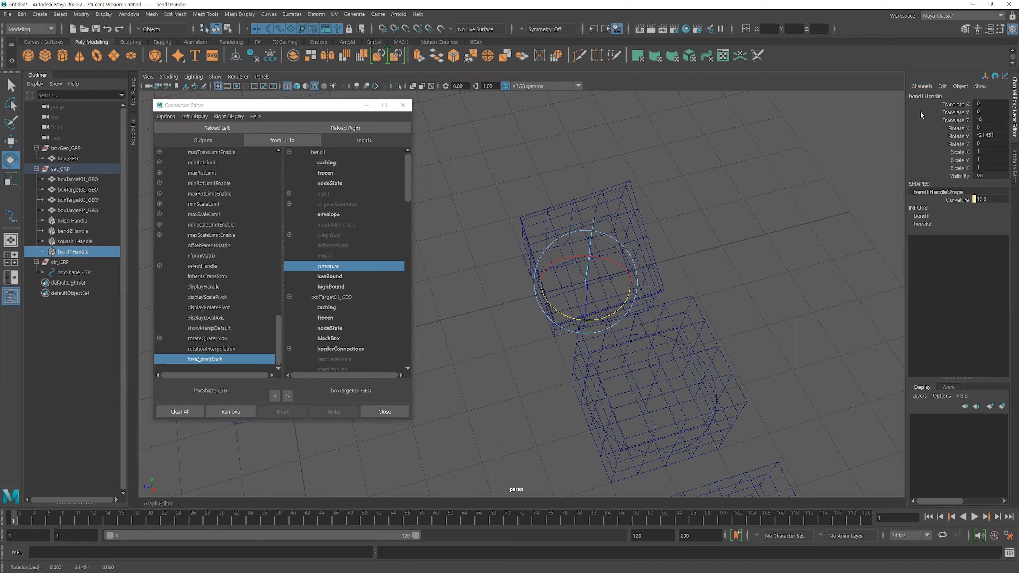
mouse_move(602, 319)
mouse_down()
mouse_move(639, 305)
mouse_move(578, 313)
mouse_move(631, 310)
mouse_move(587, 311)
mouse_up()
key(ctrl+z)
key(ctrl+z)
alt+drag(735, 286, 652, 290)
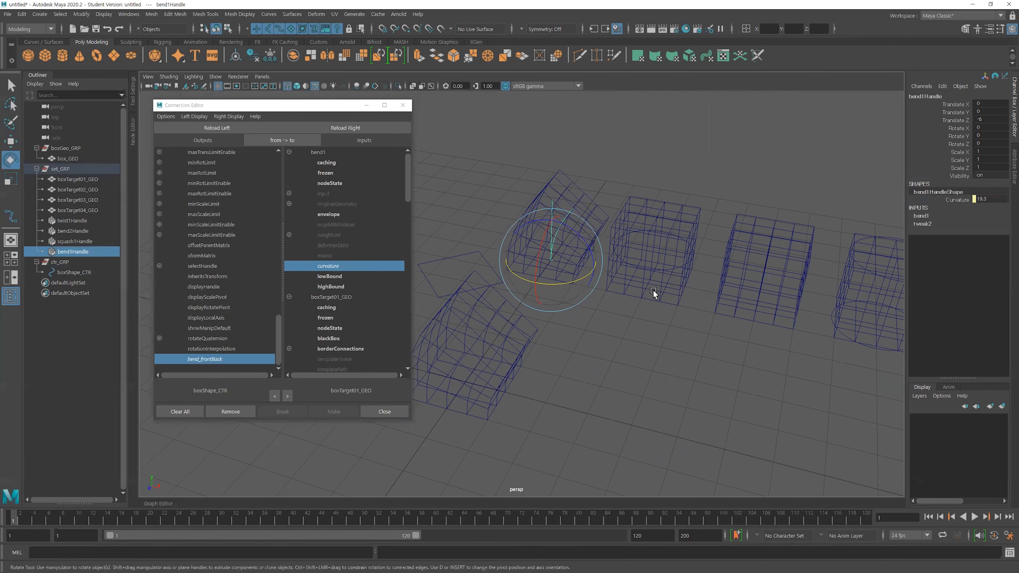
key(5)
- Begin a new custom attribute on boxShape_CTR and name it bend_orient
click(468, 278)
click(477, 253)
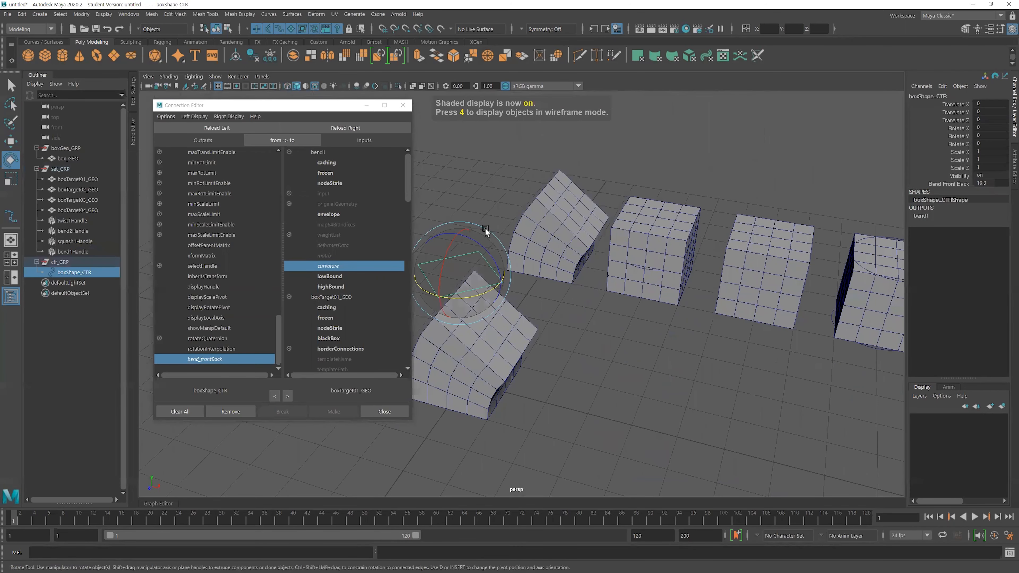
click(943, 86)
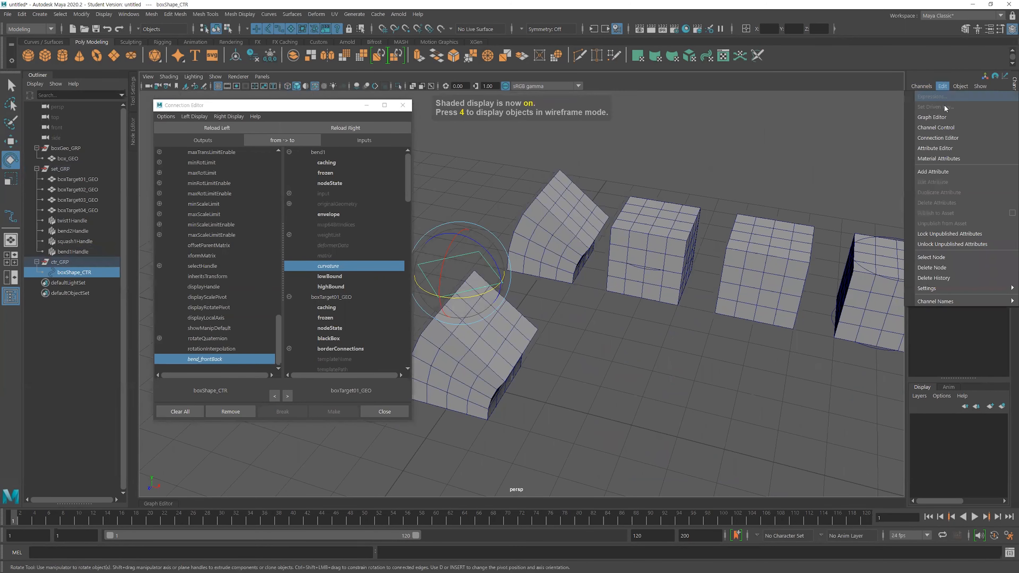
click(949, 169)
click(823, 124)
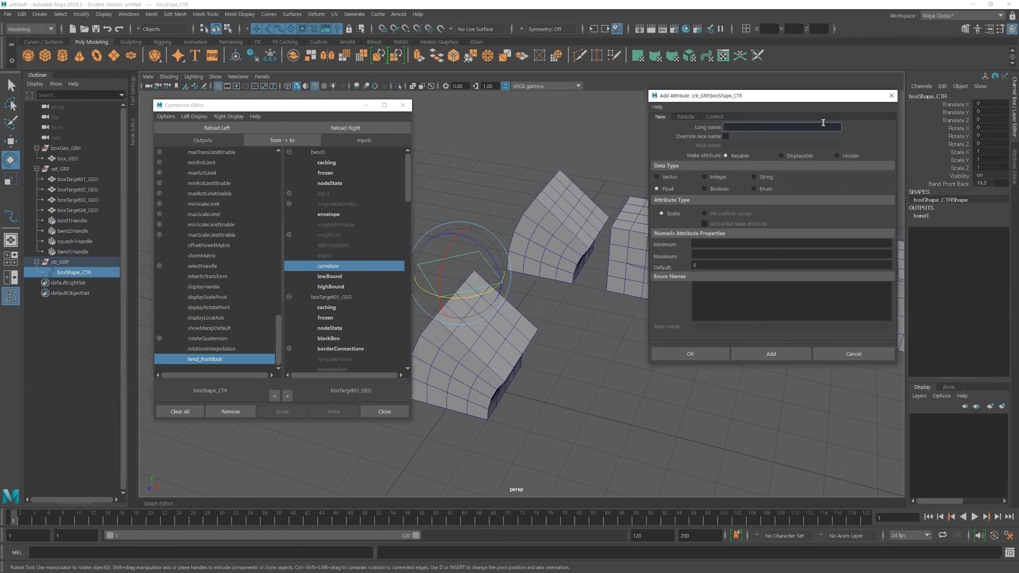
text(bend)
text(_fr)
text(ient)
- Give the new attribute a minimum of -90 and a maximum of 90, and add it to the control
click(708, 242)
text(-90)
key(Tab)
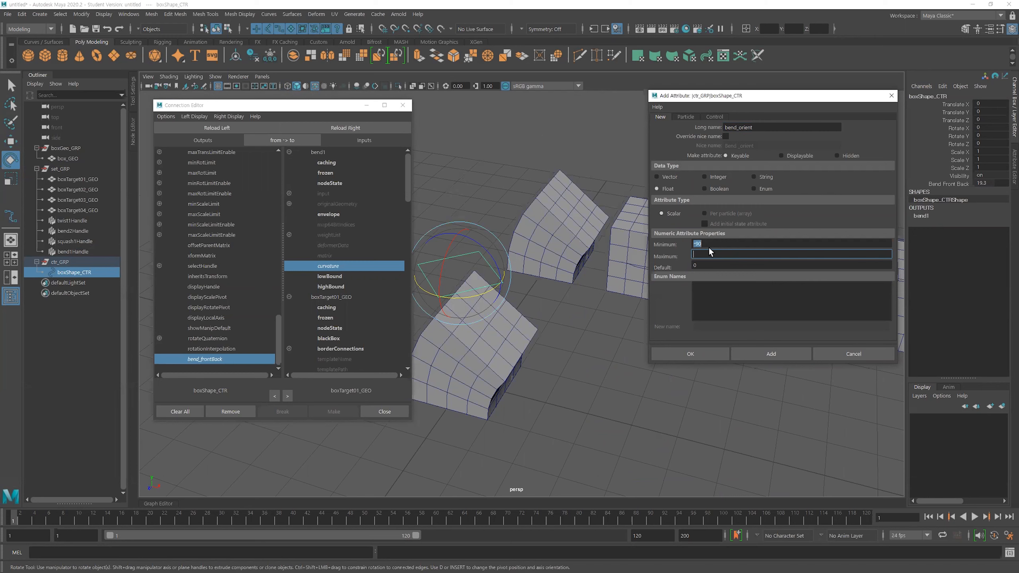
text(90)
key(Tab)
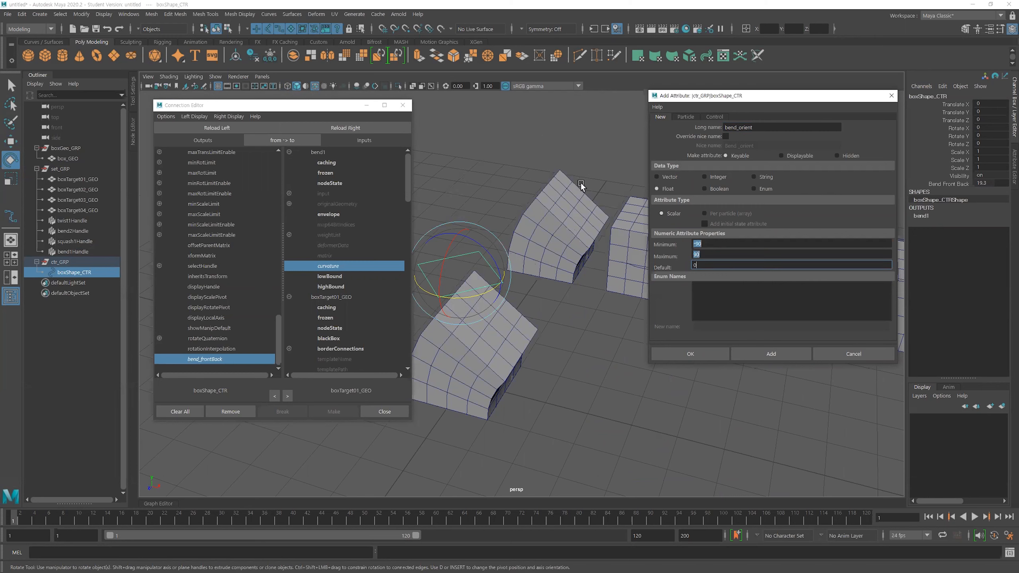
click(690, 354)
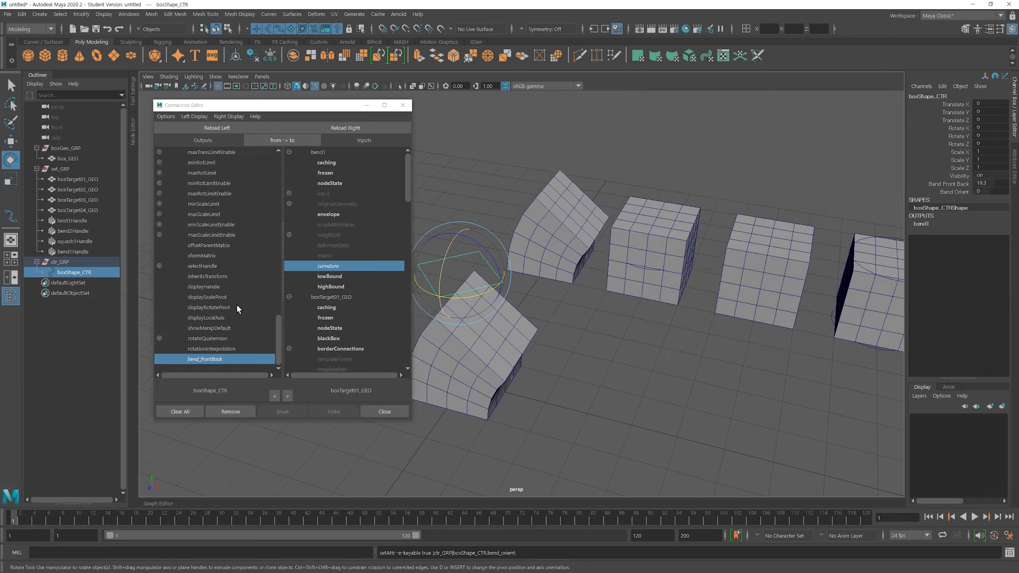
- Reload boxShape_CTR as the output node in the Connection Editor and load bend1Handle as the input node
click(216, 126)
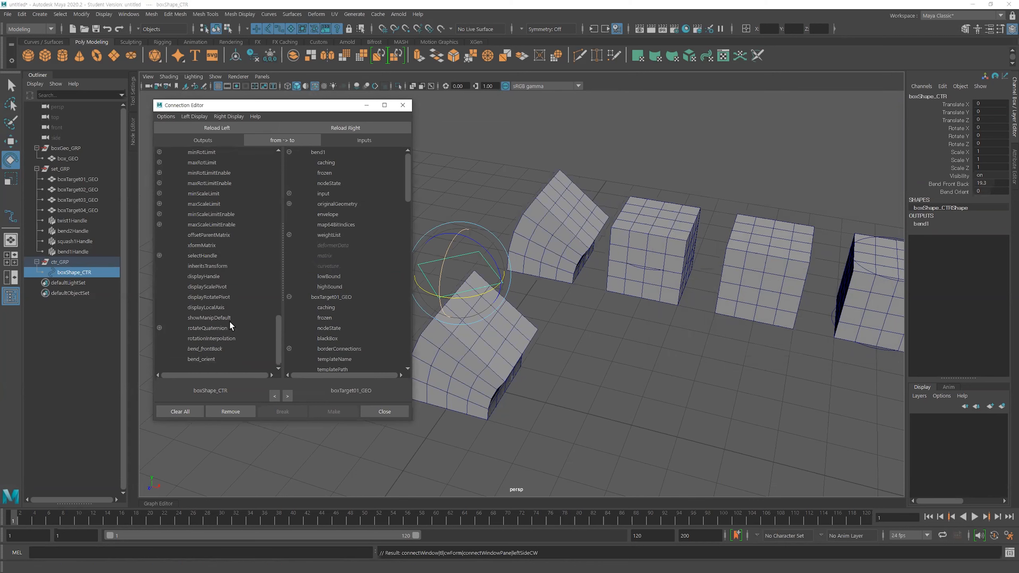
click(73, 252)
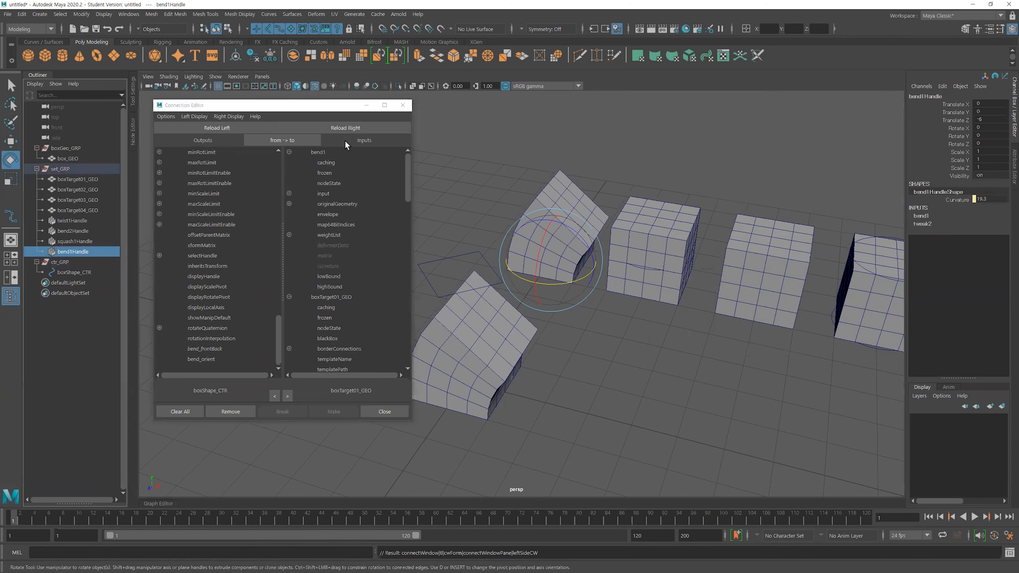
click(349, 128)
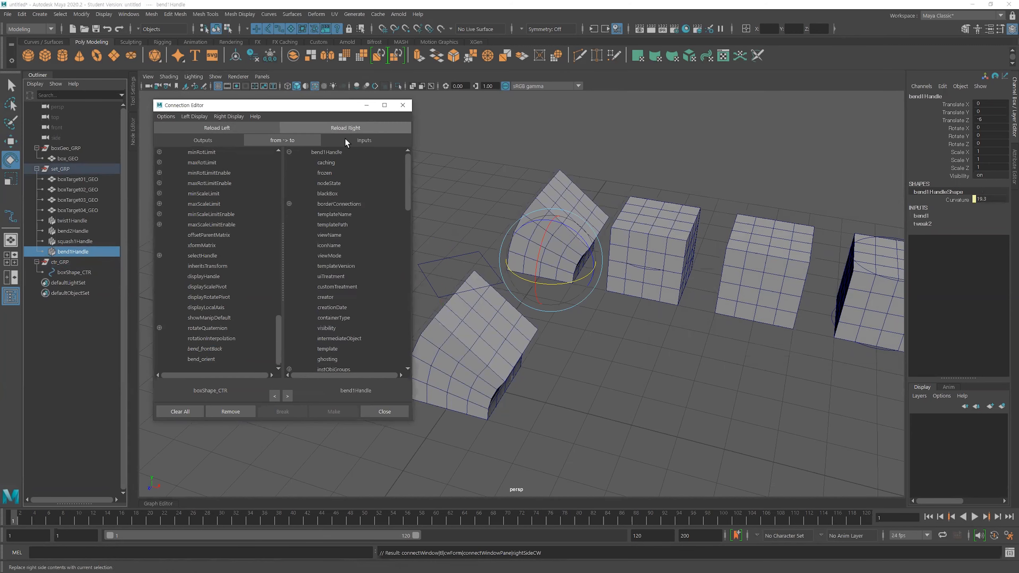
scroll(344, 275, down, 10)
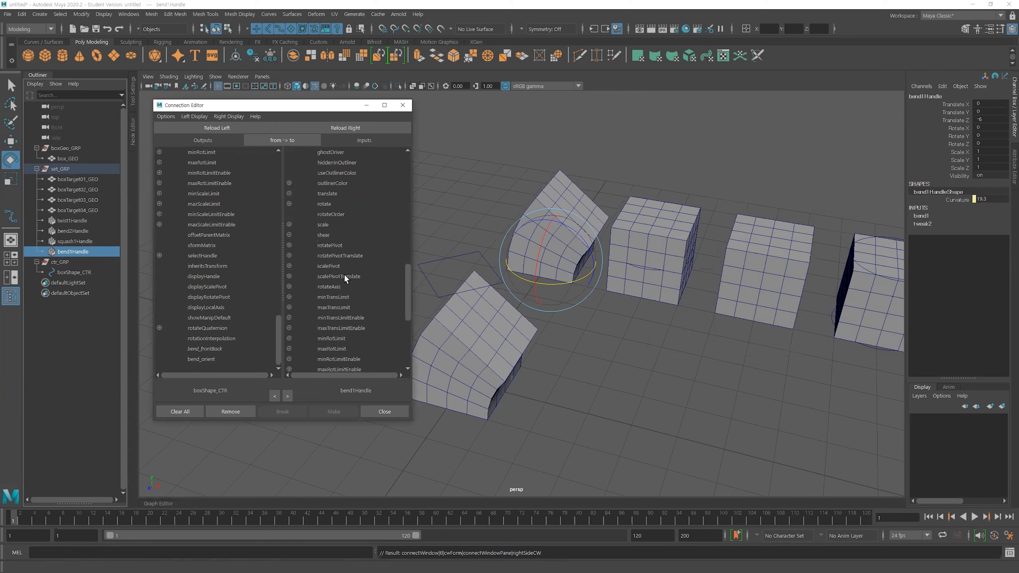
- Connect boxShape_CTR's bend_orient to the rotateY of bend1Handle
click(289, 204)
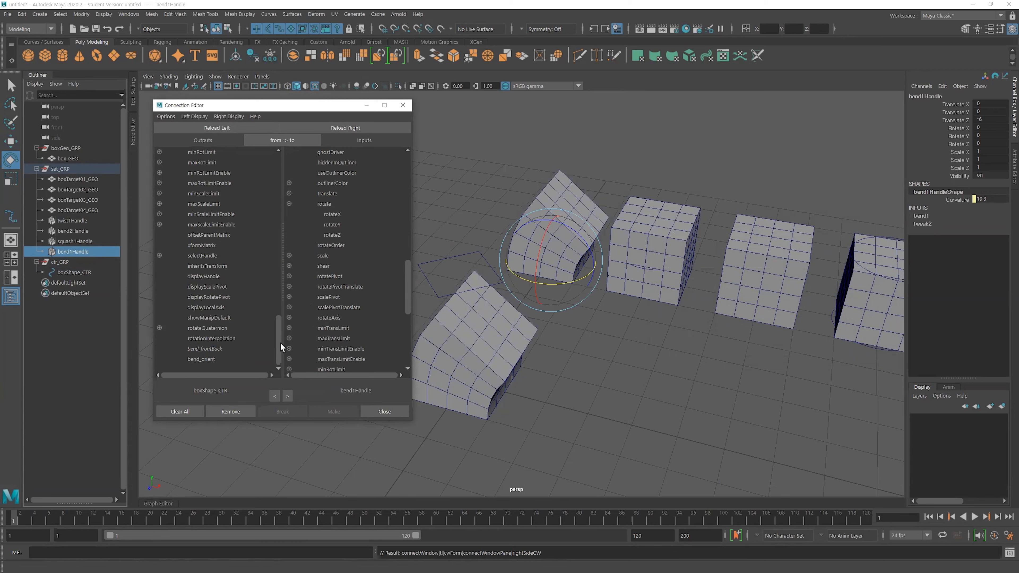
click(205, 360)
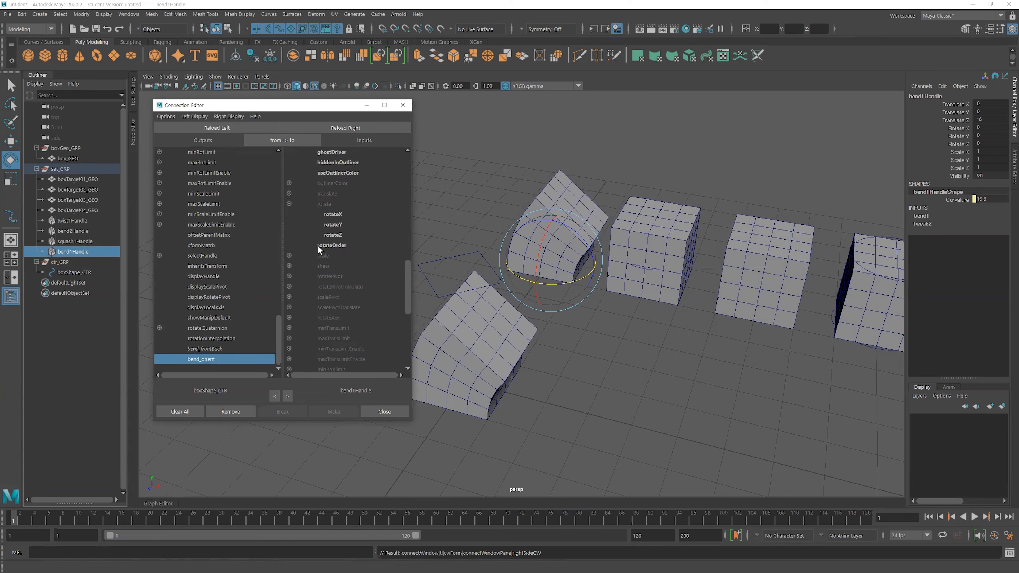
click(330, 224)
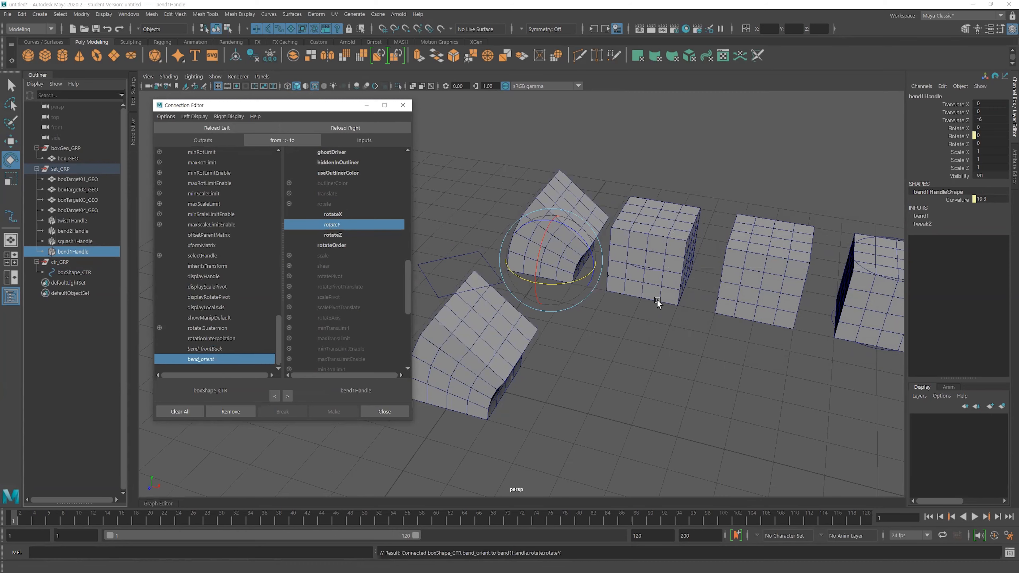
- Select boxShape_CTR and vary Bend Orient to test how it turns the direction of the bend
alt+right_drag(656, 302, 620, 304)
alt+middle_drag(619, 305, 661, 313)
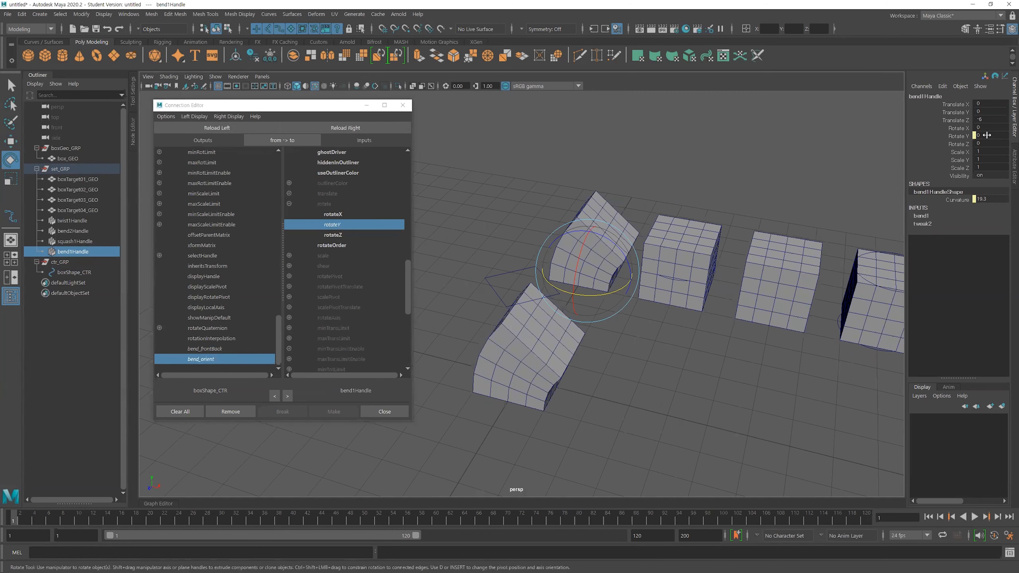
click(491, 280)
click(967, 192)
click(955, 184)
click(955, 192)
middle_drag(541, 298, 883, 321)
- Reset both Bend Front Back and Bend Orient on boxShape_CTR to 0
drag(992, 185, 989, 197)
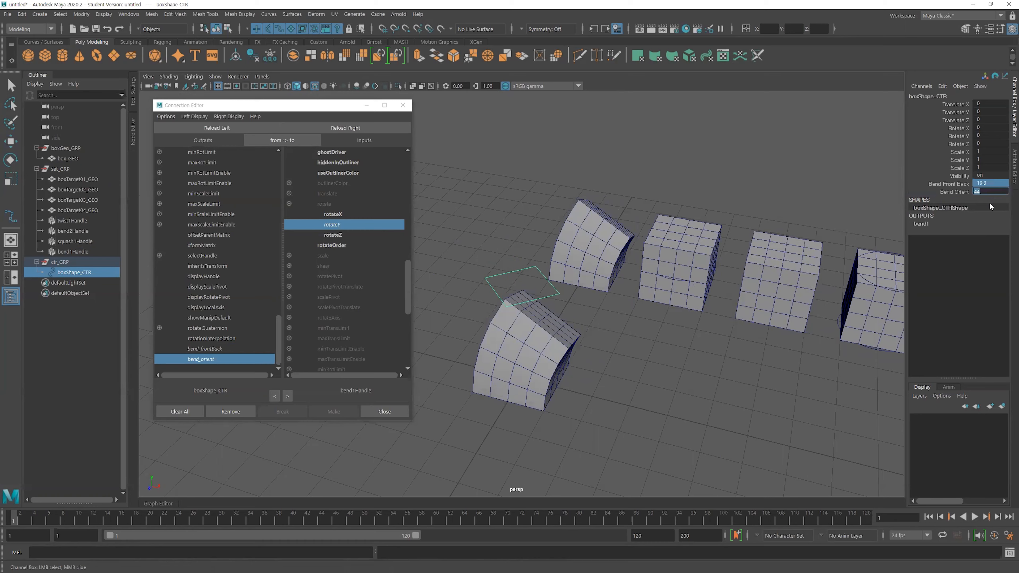
text(0)
key(Return)
- Select bend2Handle and view its rotation on the target box it deforms
alt+right_drag(721, 277, 656, 283)
alt+middle_drag(710, 277, 644, 272)
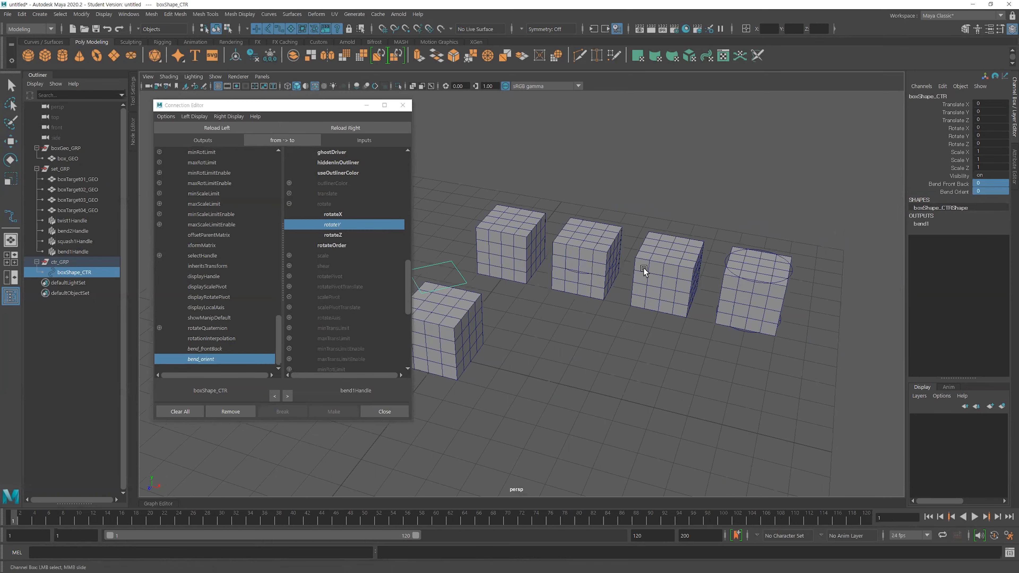
alt+right_drag(680, 275, 648, 269)
alt+middle_drag(649, 268, 691, 264)
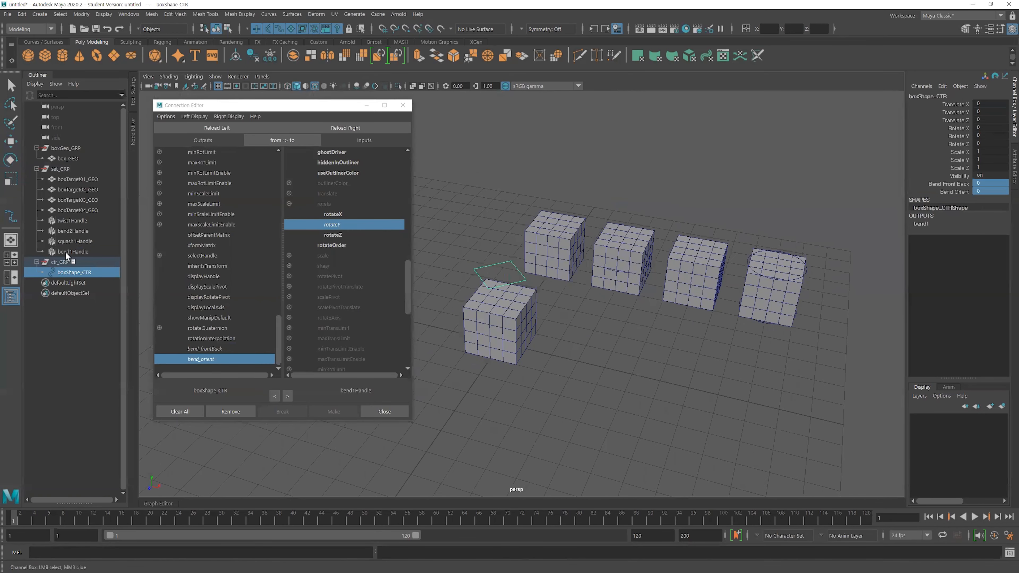
click(72, 231)
key(e)
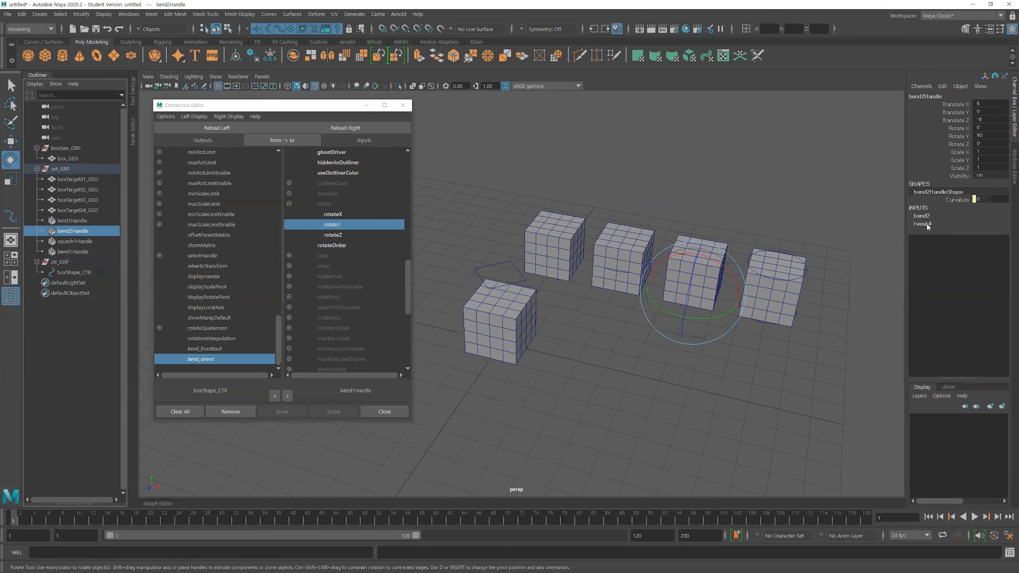
alt+drag(807, 251, 750, 242)
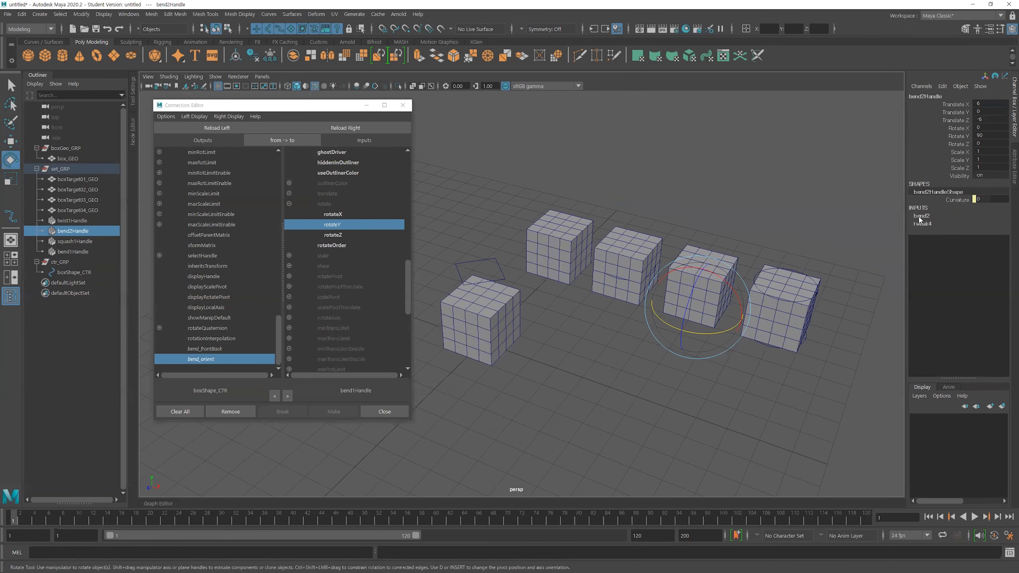
- Expand the channels of the bend2 input, try a different Curvature and undo the change
click(920, 217)
click(957, 232)
mouse_move(772, 316)
middle_down()
mouse_move(754, 317)
mouse_move(770, 311)
middle_up()
key(ctrl+z)
alt+drag(643, 307, 666, 308)
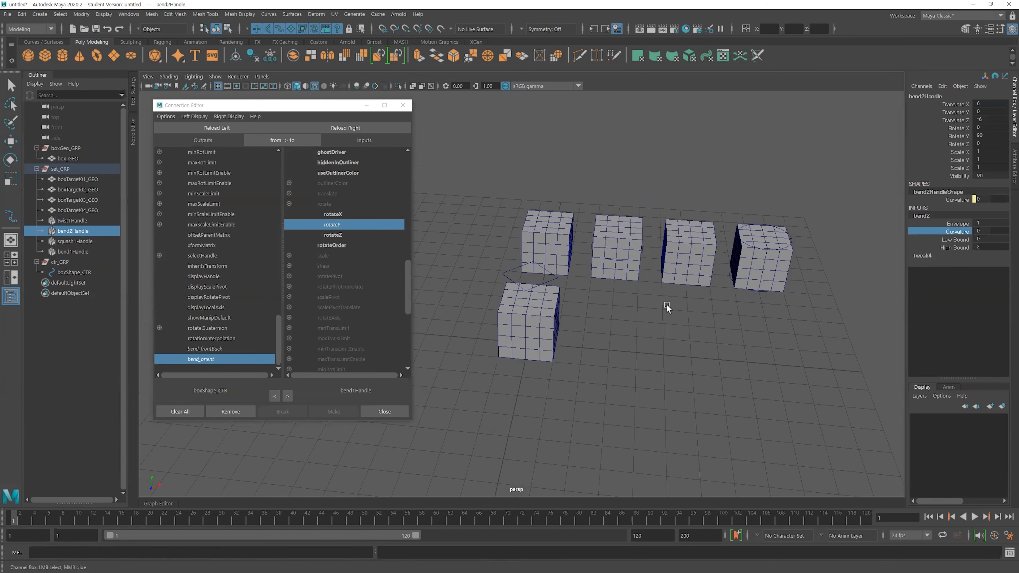
- Add a keyable float attribute named bend_leftRight to boxShape_CTR, with a minimum of -90 and a maximum of 90
click(511, 268)
key(e)
click(942, 86)
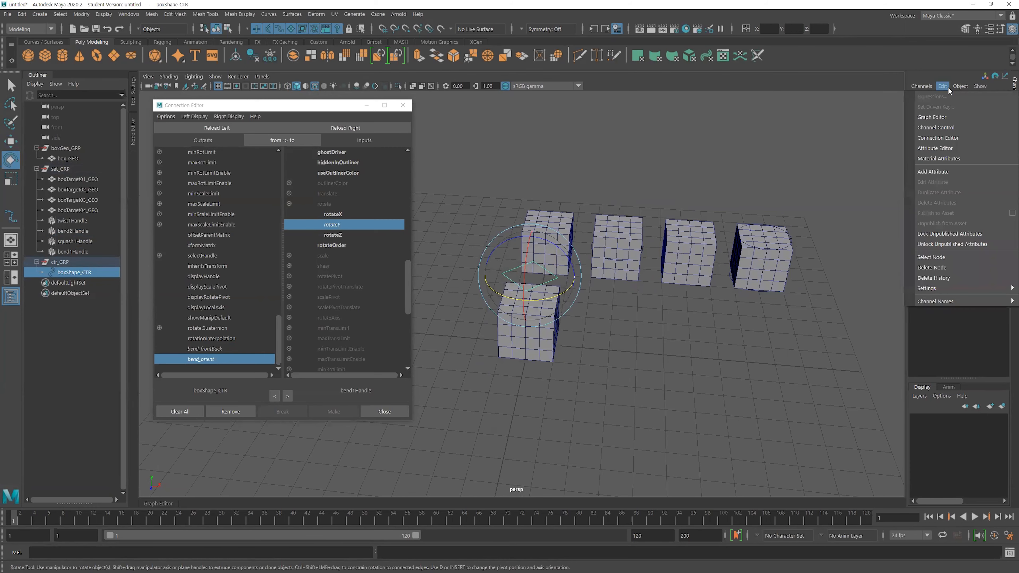
click(931, 172)
click(743, 126)
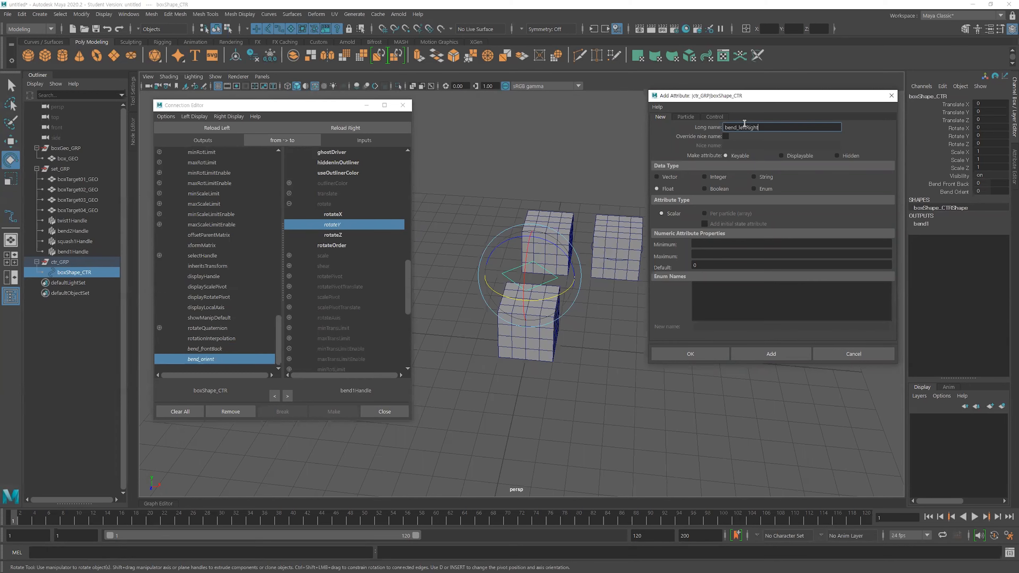
click(709, 243)
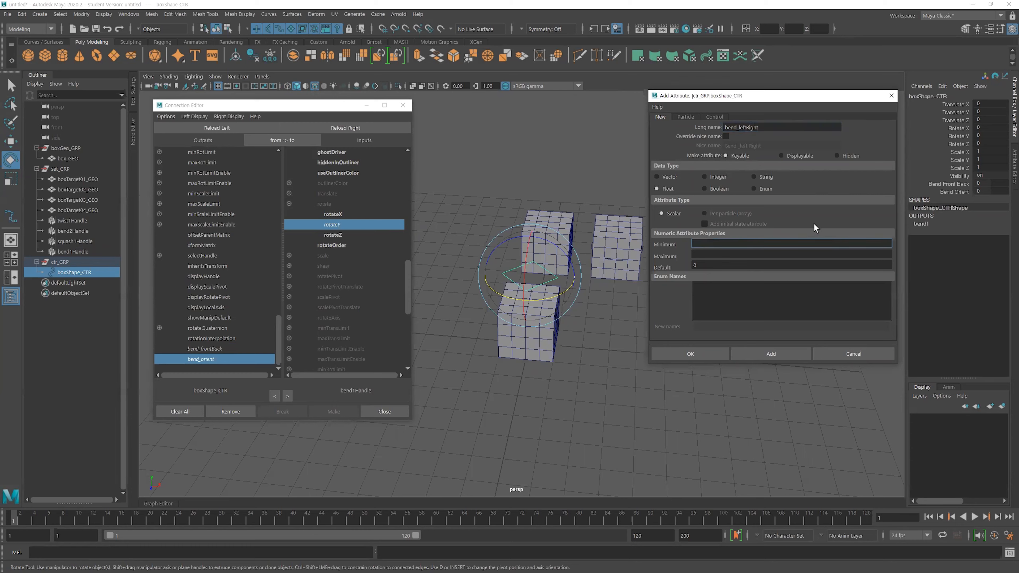
click(726, 253)
text(90)
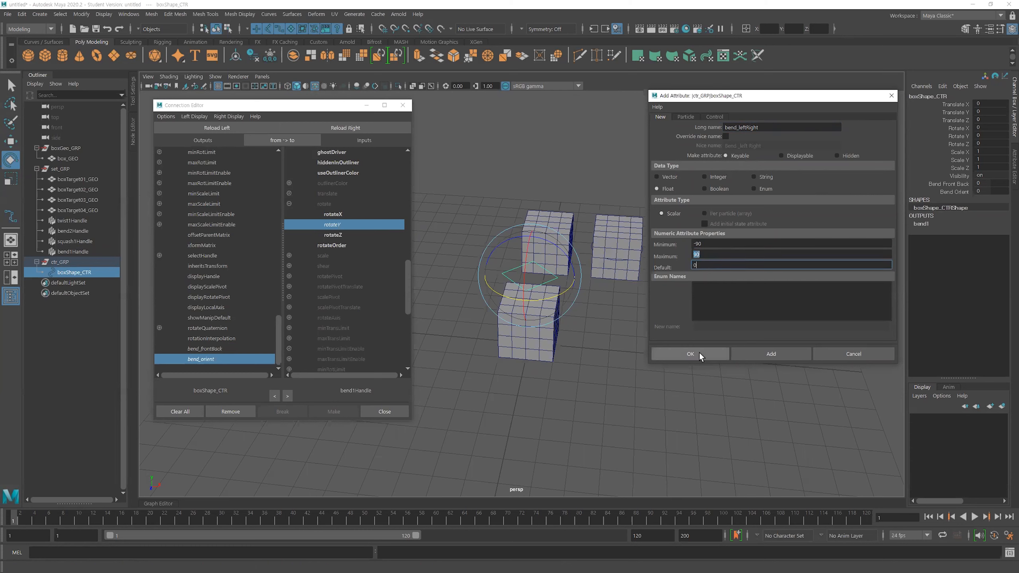
click(690, 354)
- Reload boxShape_CTR as the output side of the Connection Editor so that bend_leftRight is listed
alt+drag(702, 281, 687, 279)
alt+right_drag(626, 282, 673, 287)
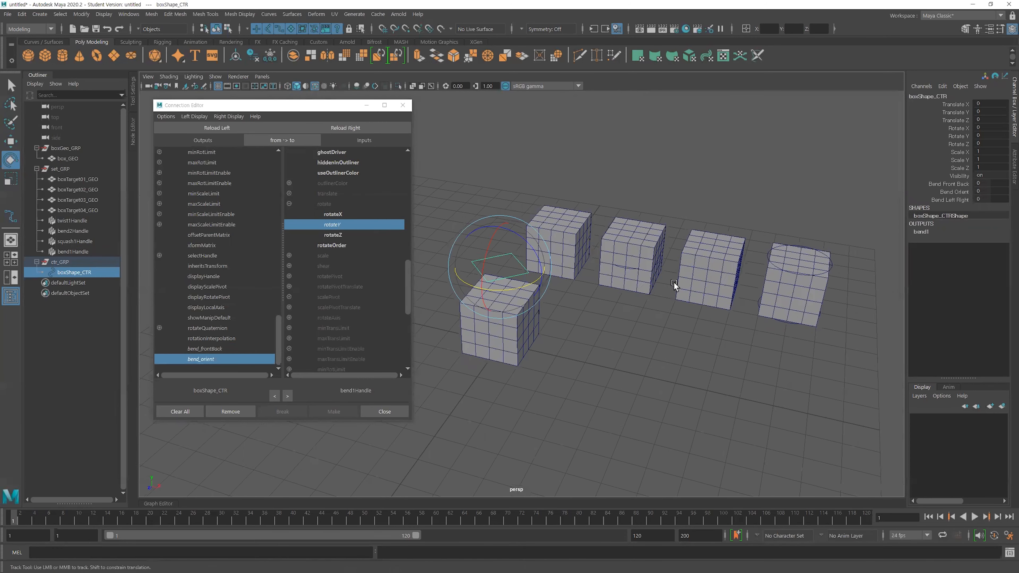
alt+middle_drag(673, 286, 706, 289)
click(214, 128)
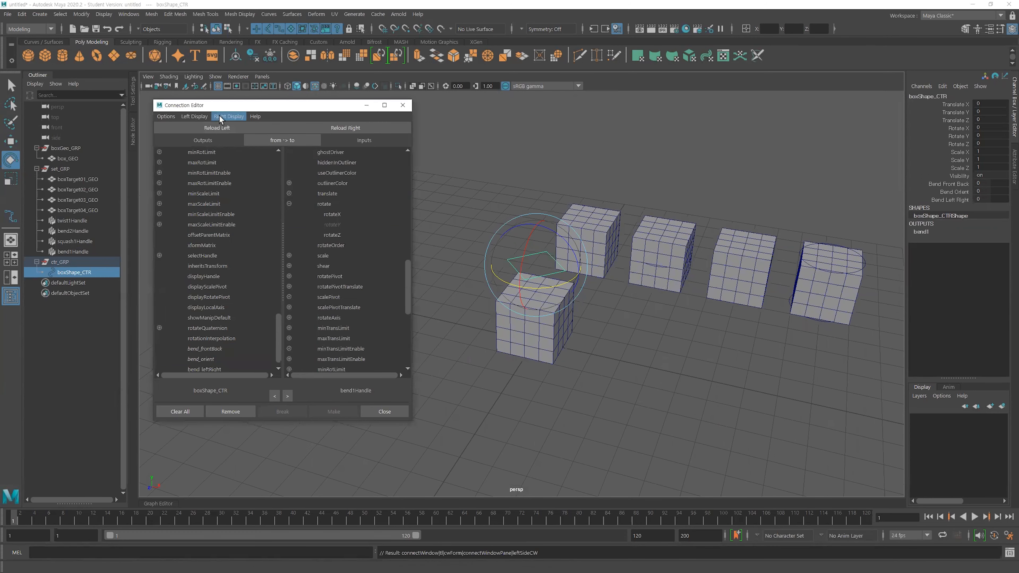
drag(221, 109, 212, 105)
scroll(181, 246, down, 1)
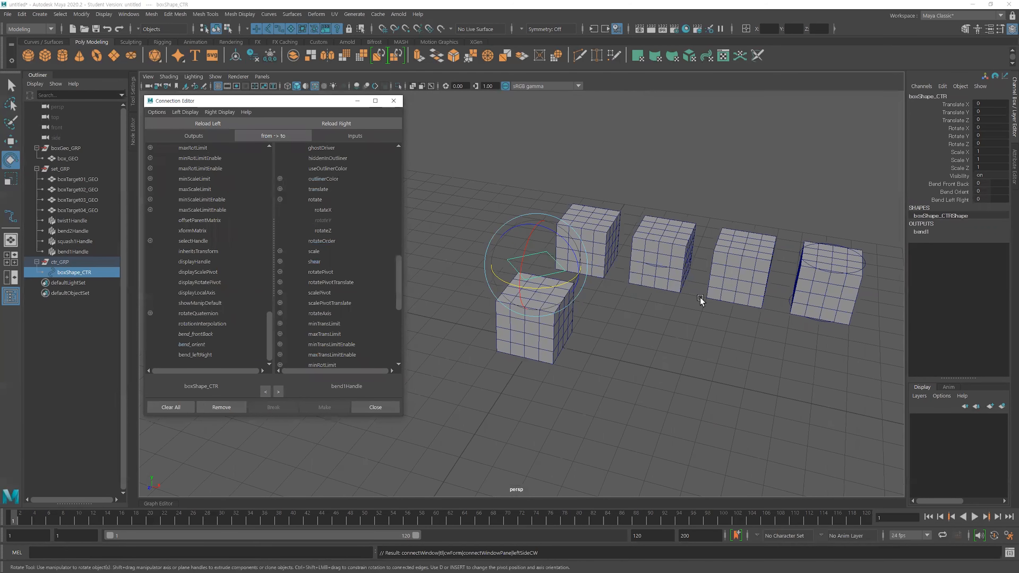
alt+middle_drag(732, 297, 705, 291)
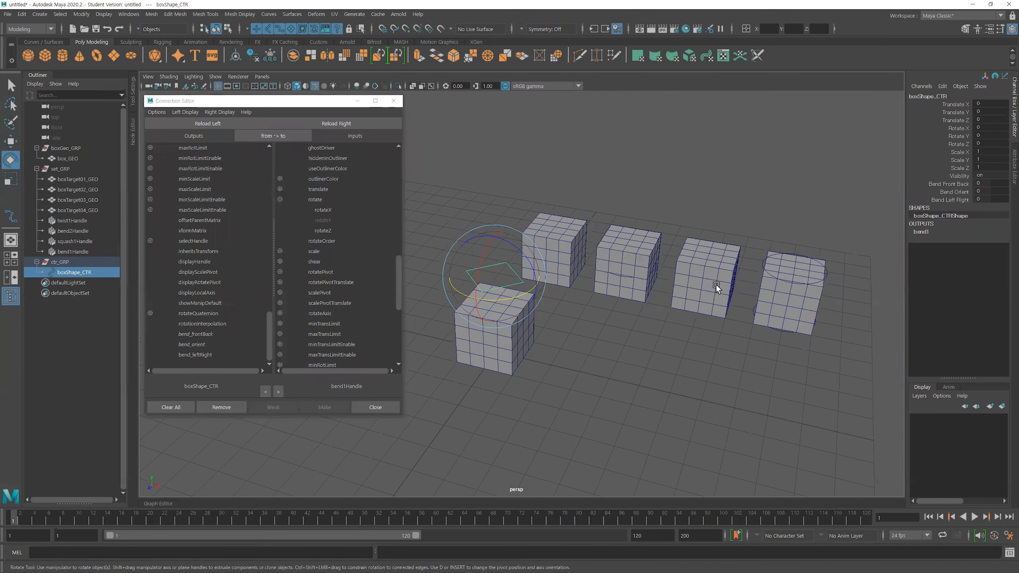
- Load boxTarget03_GEO as the input side and connect boxShape_CTR's bend_leftRight to the curvature of bend2
click(717, 287)
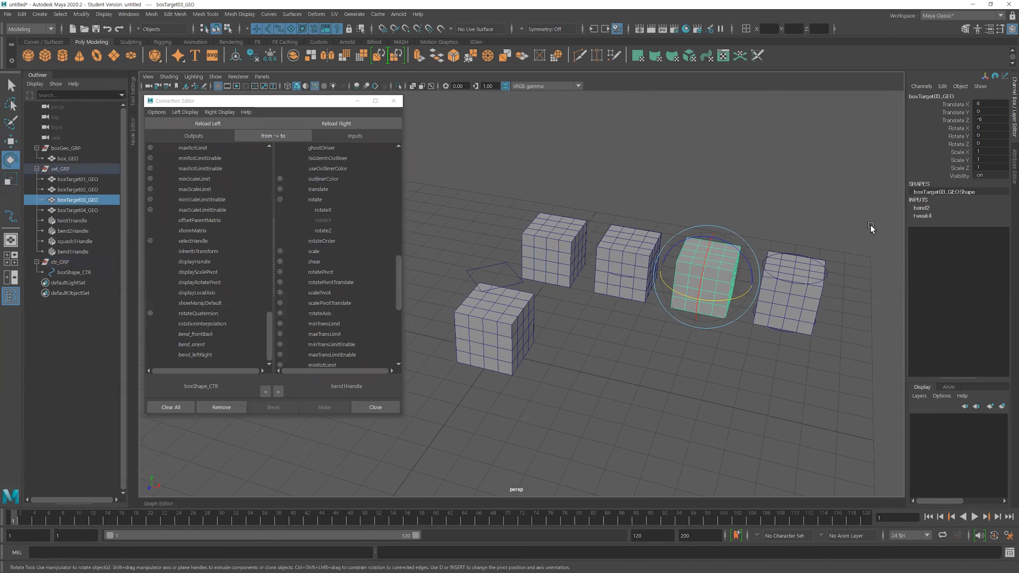
click(921, 208)
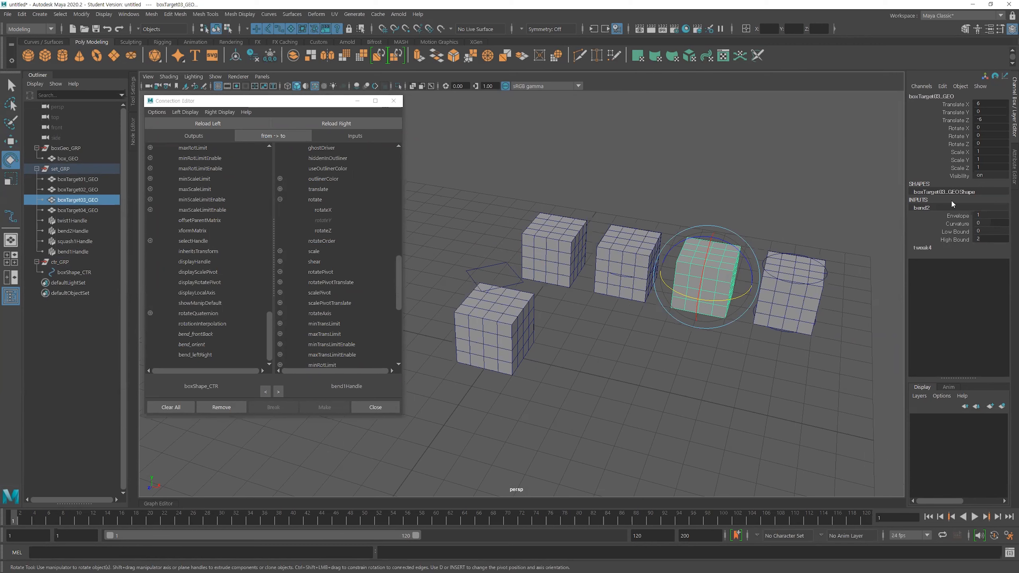
click(349, 126)
scroll(348, 265, up, 3)
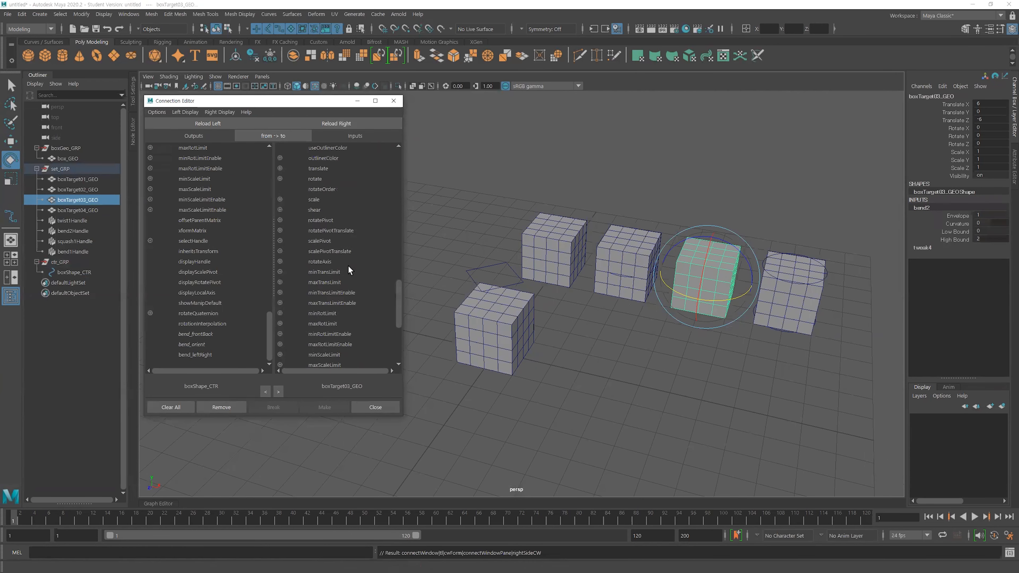
scroll(348, 263, up, 10)
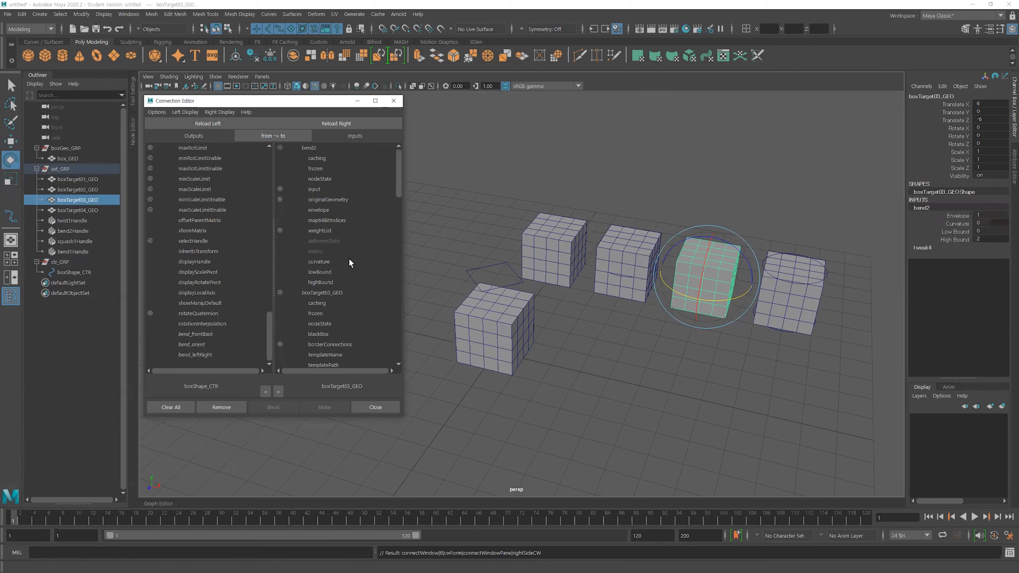
click(199, 356)
click(311, 263)
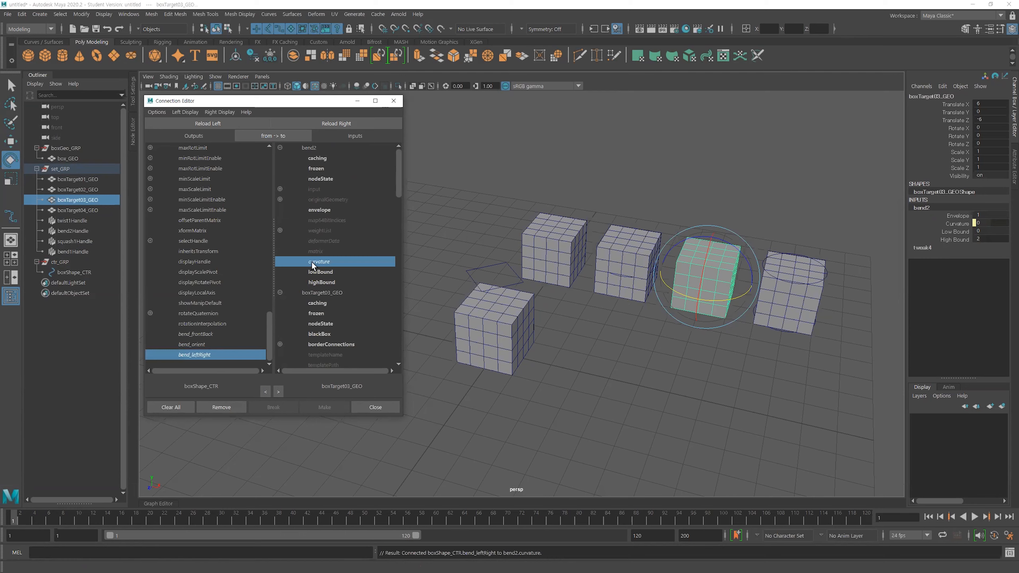
- Select boxShape_CTR, vary Bend Left Right to test the sideways bend, and undo the change
click(512, 284)
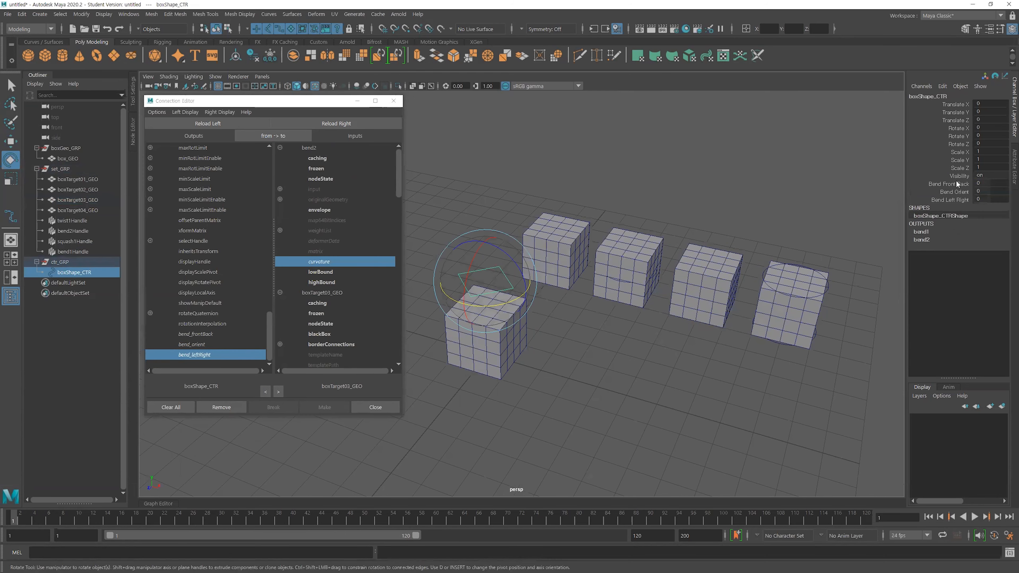
click(950, 199)
middle_drag(666, 325, 651, 351)
key(ctrl+z)
alt+drag(684, 346, 811, 270)
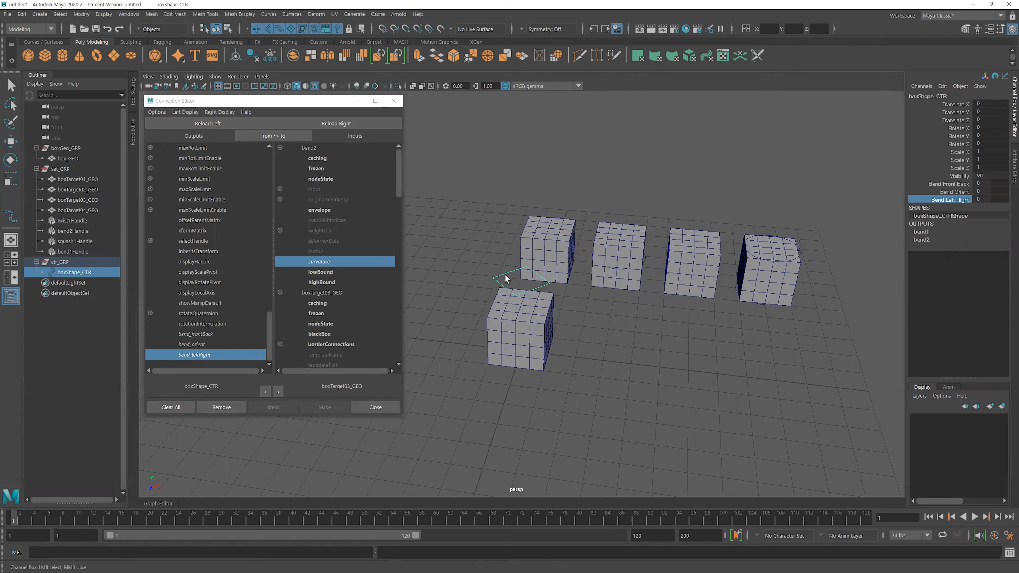
- Add a keyable float attribute named Squash_Stretch to boxShape_CTR, with a minimum of -1 and a maximum of 1
click(943, 86)
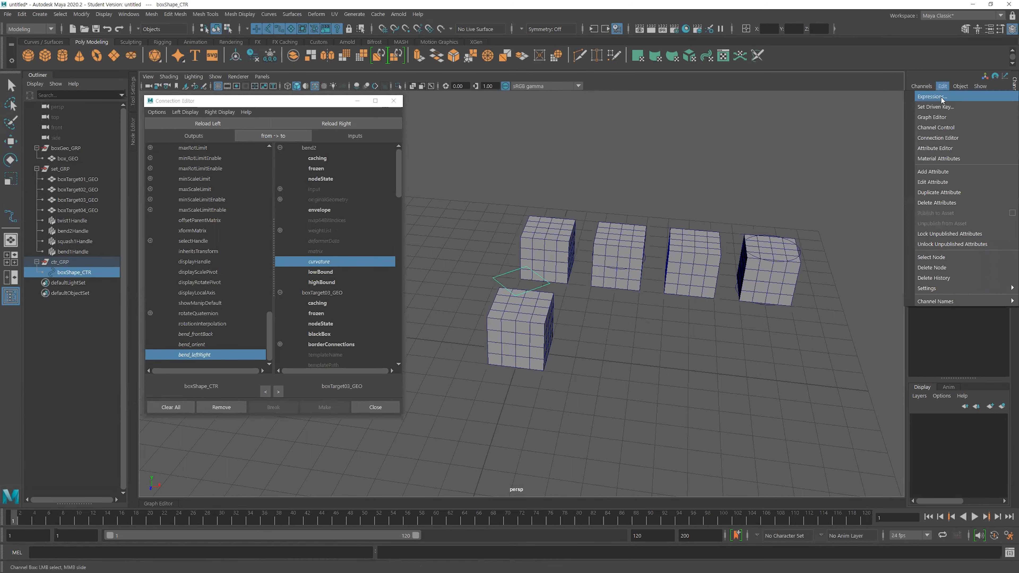
click(941, 172)
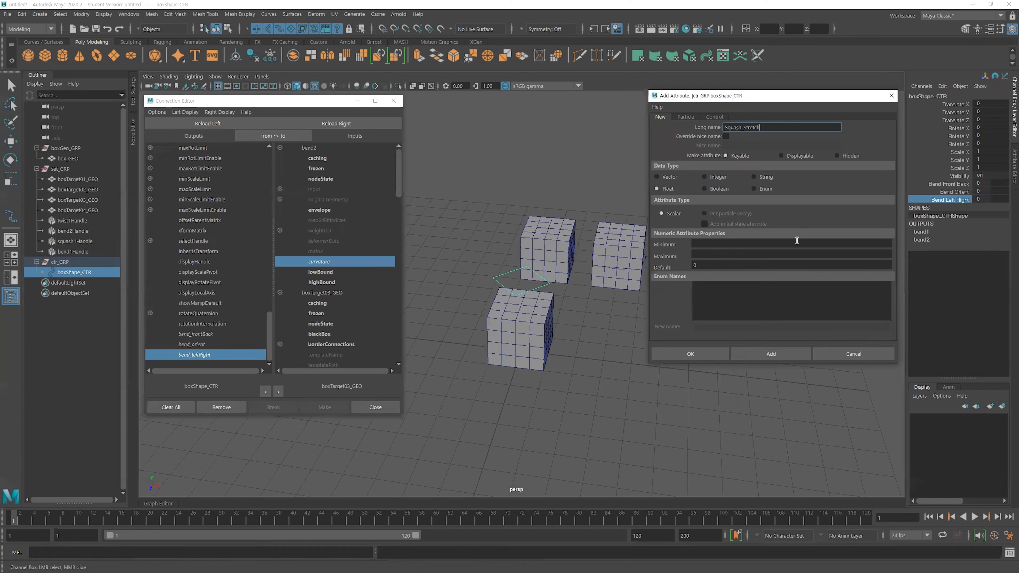
click(725, 243)
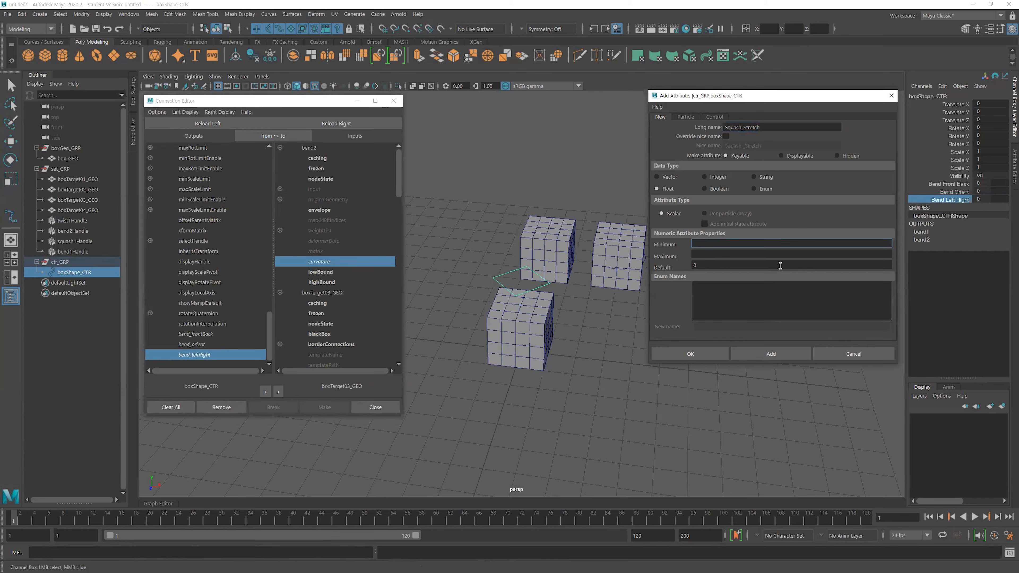
click(712, 254)
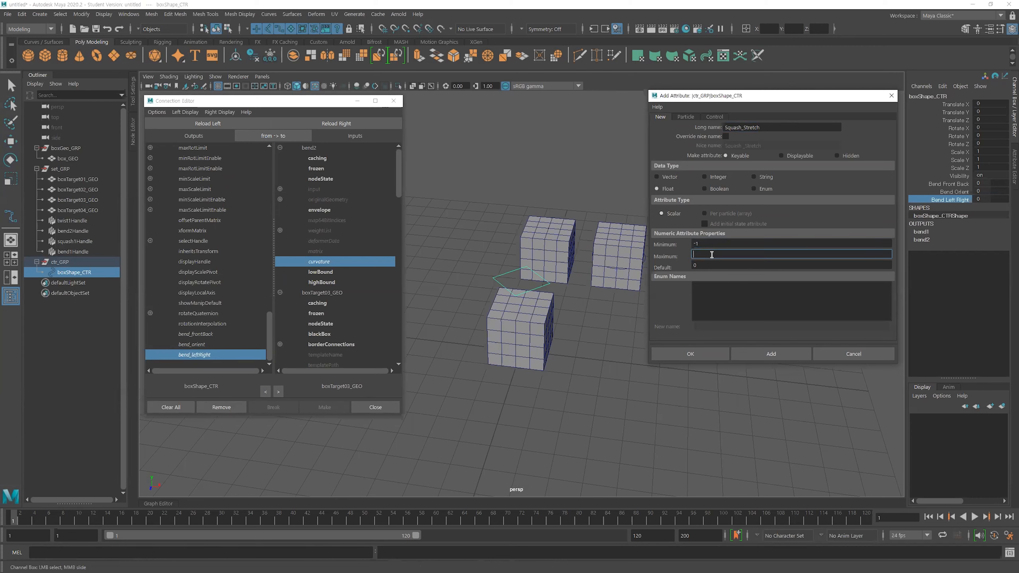
text(1)
key(Tab)
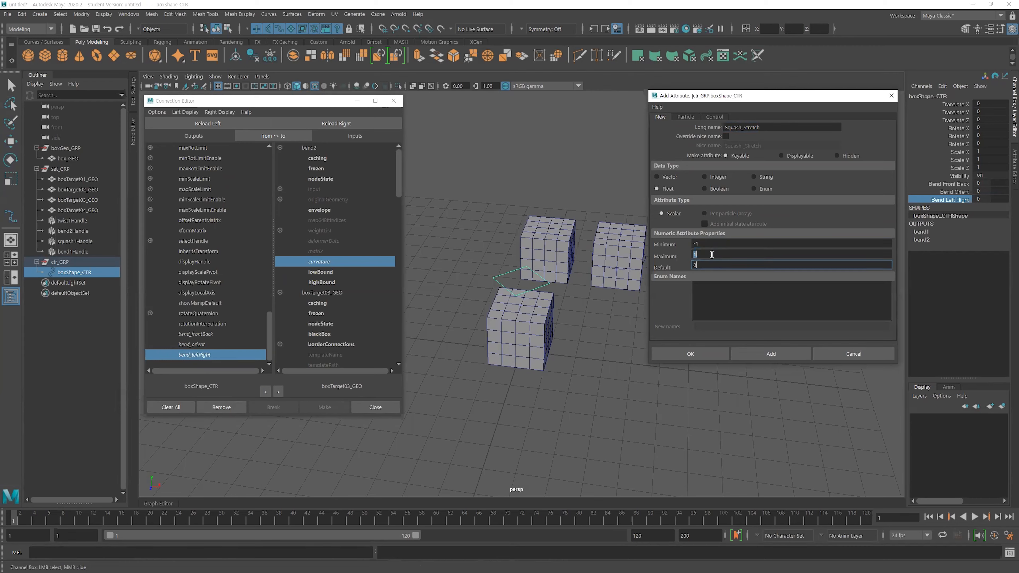
click(714, 354)
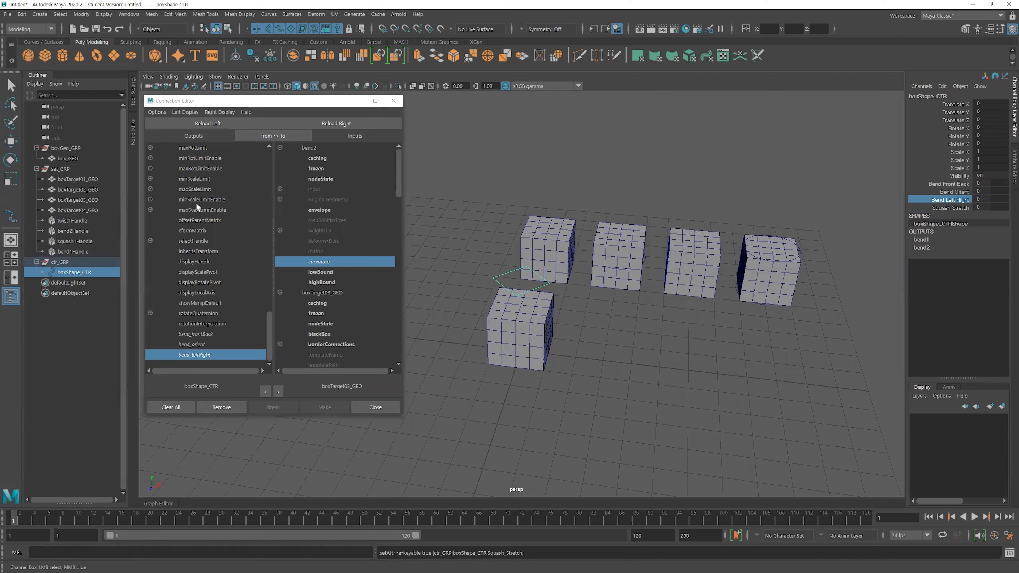
- Reload boxShape_CTR as the output side of the Connection Editor and select boxTarget02_GEO with its squash1 channels expanded
click(201, 125)
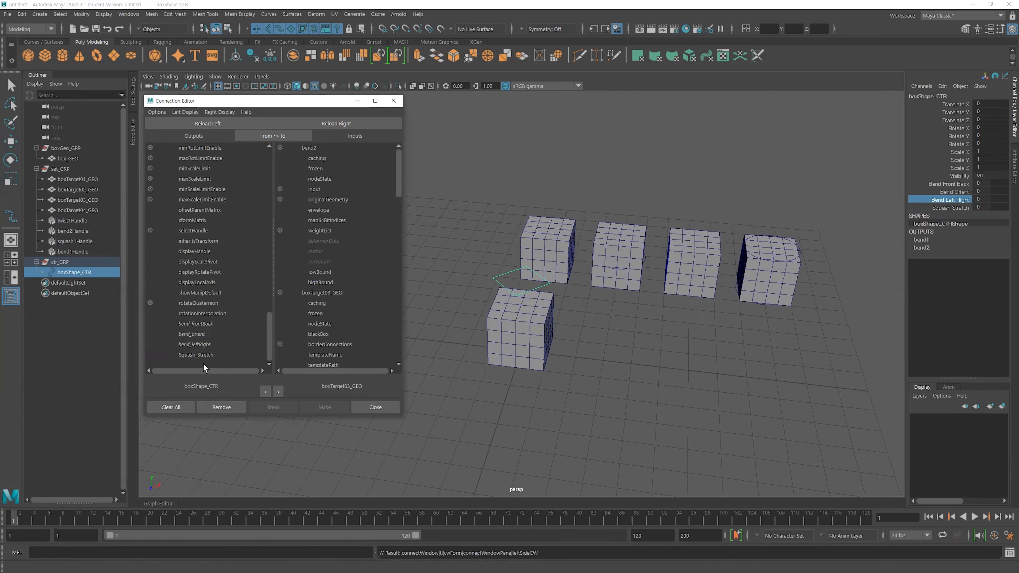
scroll(624, 312, up, 2)
click(643, 246)
key(e)
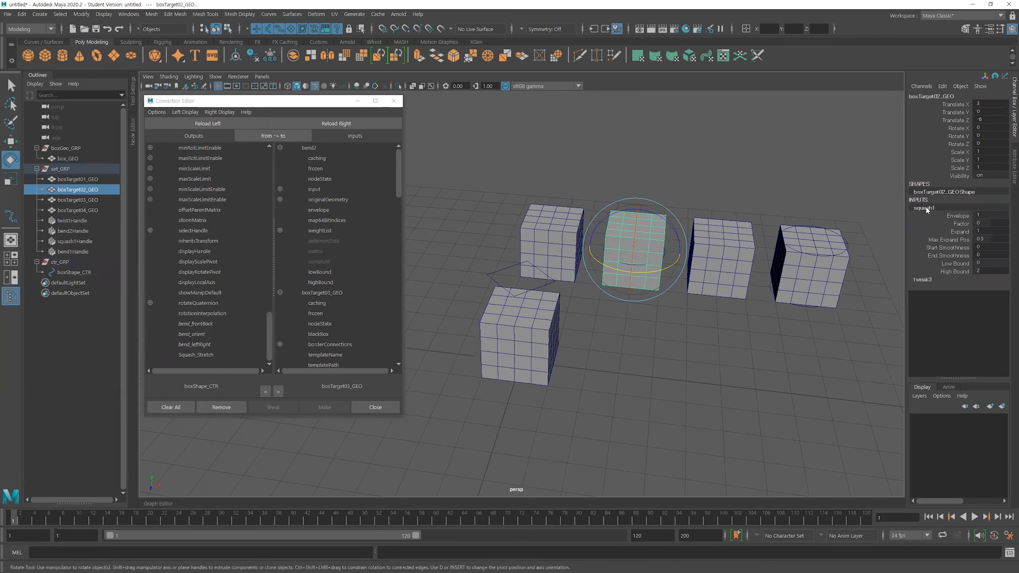
- Try negative and positive Factor values on squash1, such as -0.5 and 1.4, to see how the box squashes and stretches
click(962, 224)
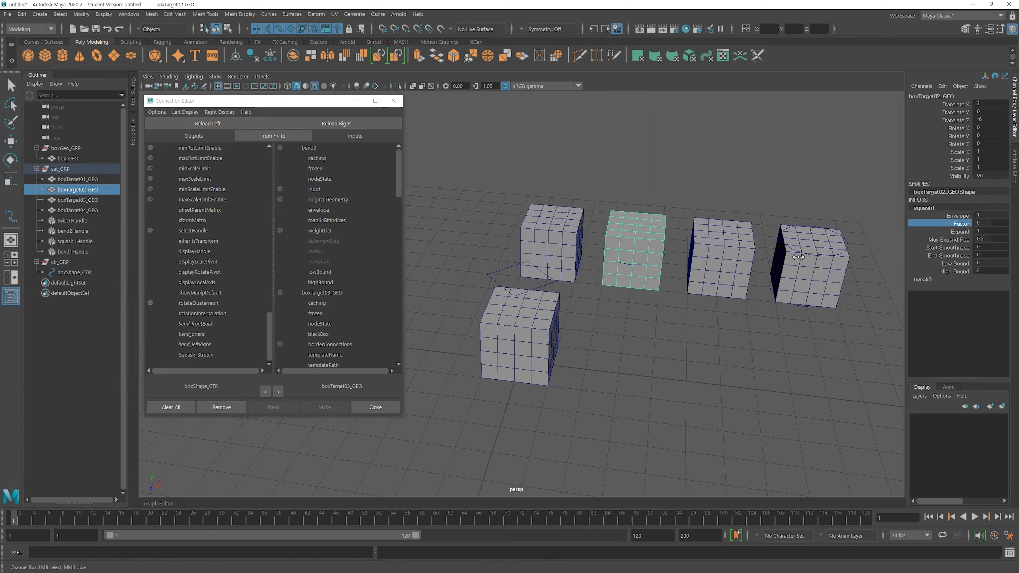
middle_drag(798, 257, 724, 284)
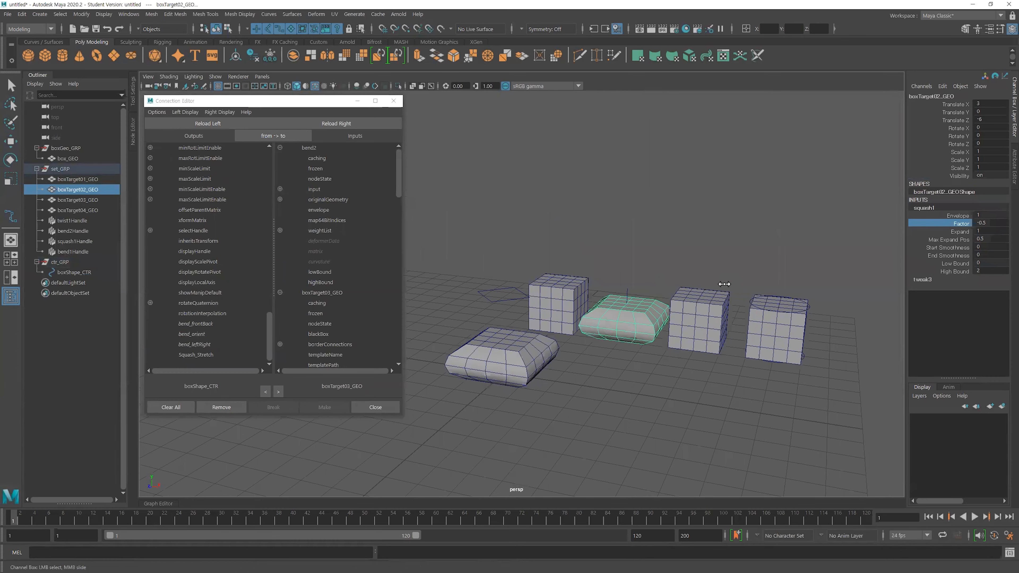
mouse_move(766, 279)
alt+mouse_down()
mouse_move(764, 259)
mouse_move(756, 289)
mouse_move(764, 265)
mouse_move(758, 278)
alt+mouse_up()
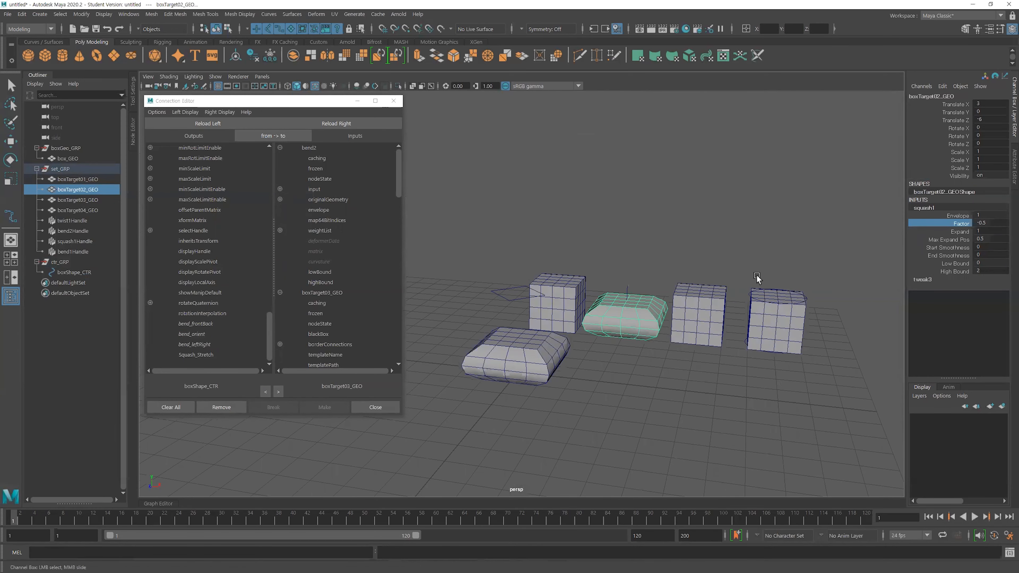
middle_drag(754, 265, 750, 256)
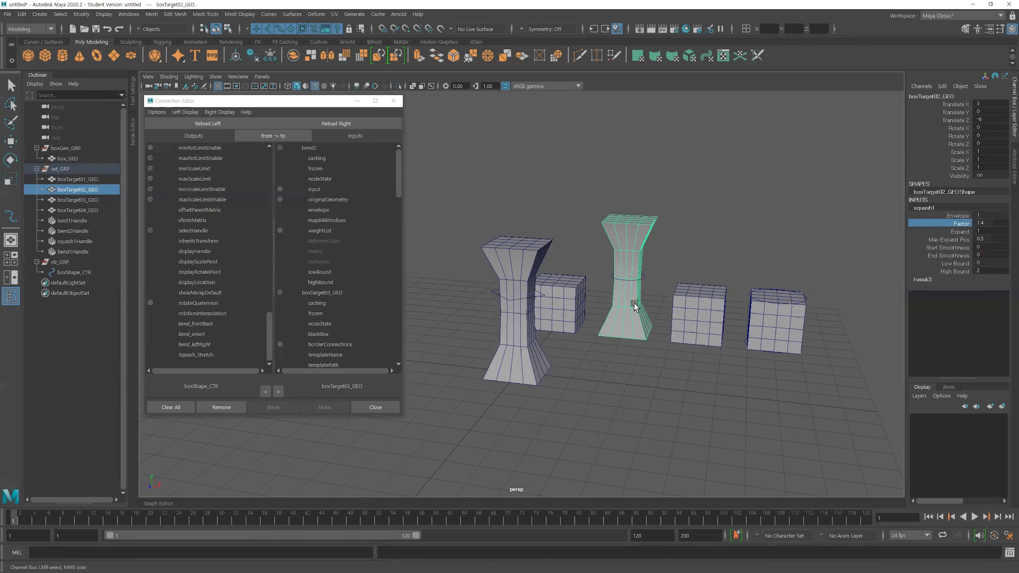
- Load boxTarget02_GEO as the input side and connect boxShape_CTR's Squash_Stretch to the factor of squash1
click(335, 123)
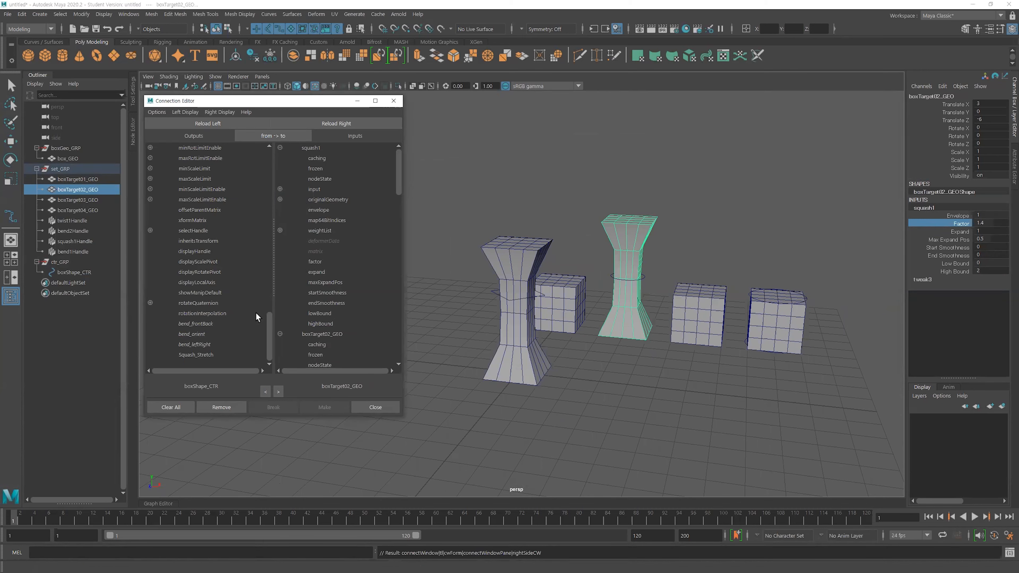
click(201, 353)
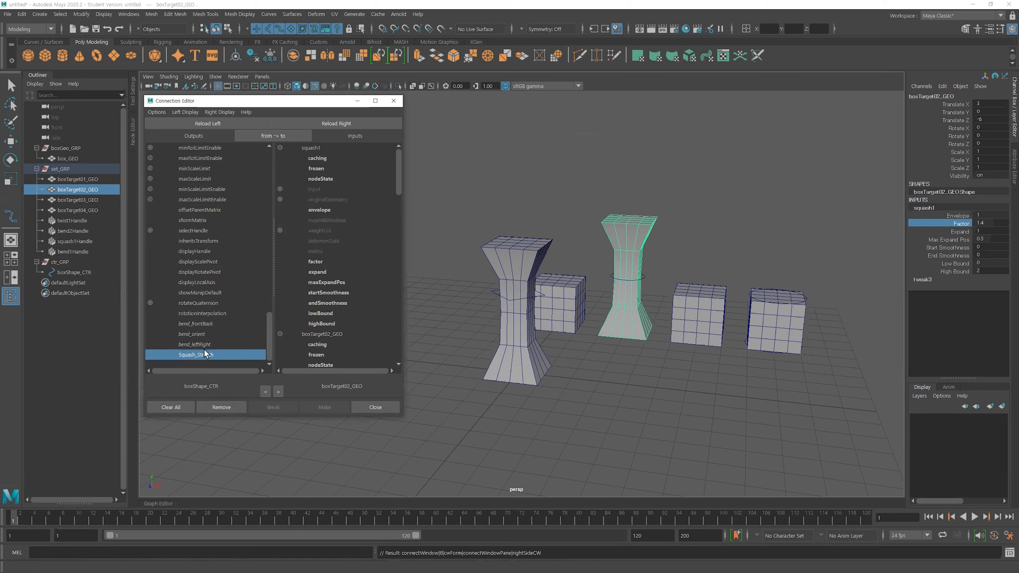
click(311, 261)
- Select boxShape_CTR, vary Squash Stretch down to -1 to test the deformation, and reset it to 0
key(e)
click(517, 303)
click(516, 303)
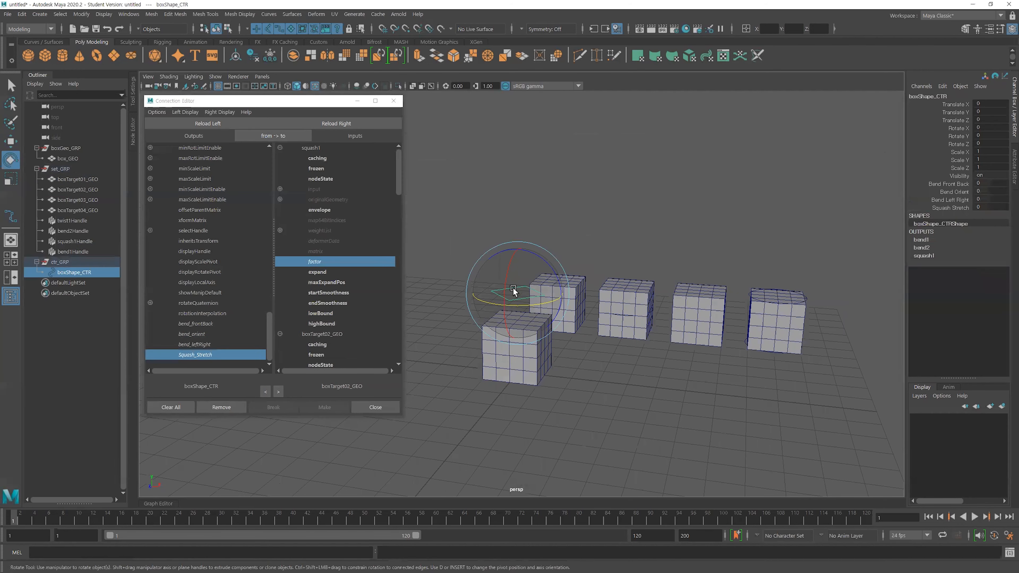
click(951, 207)
middle_drag(719, 237, 698, 230)
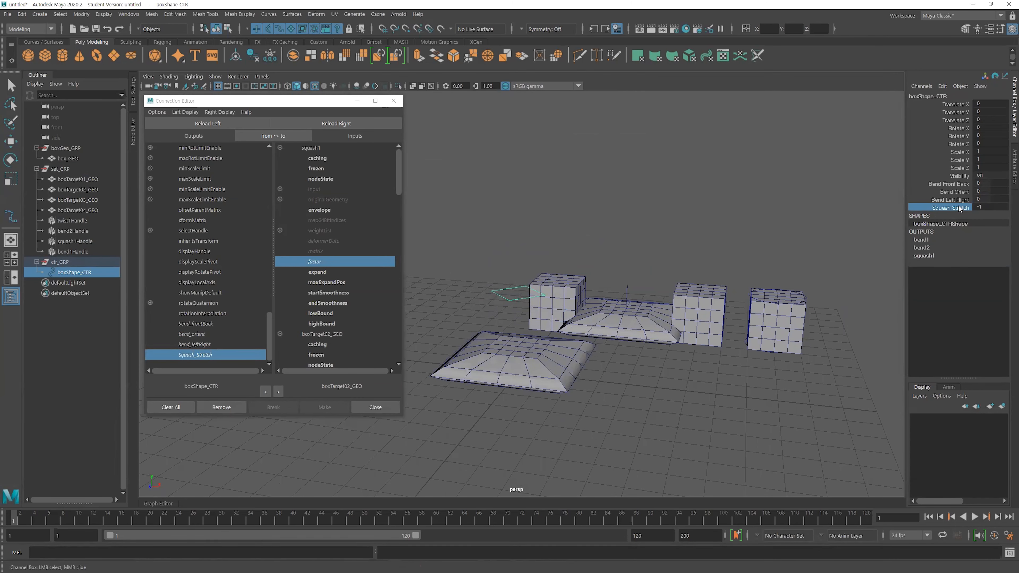
click(982, 206)
key(Return)
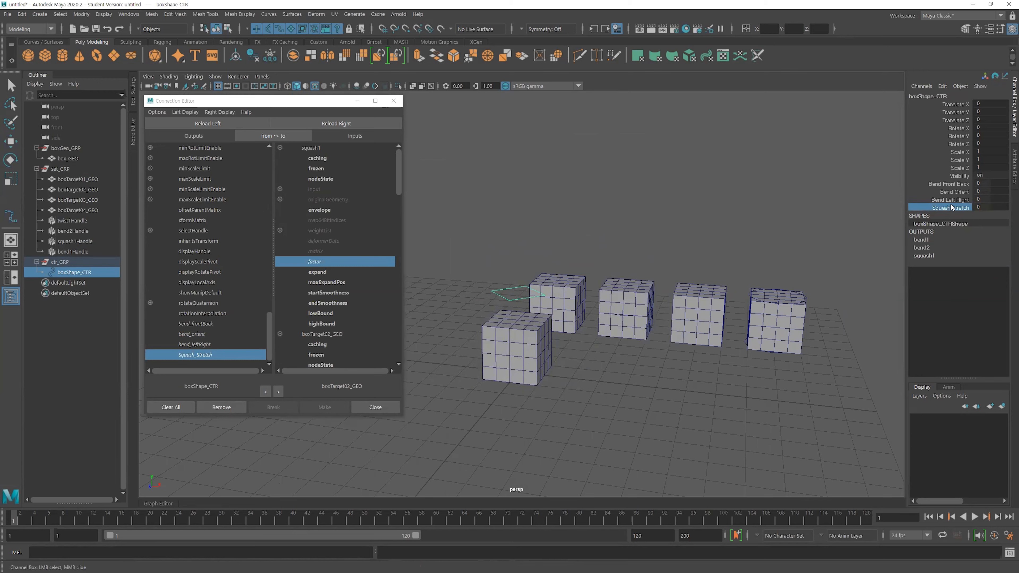
- Edit boxShape_CTR's Squash_Stretch attribute so that its minimum is -0.5, and finish editing
click(942, 86)
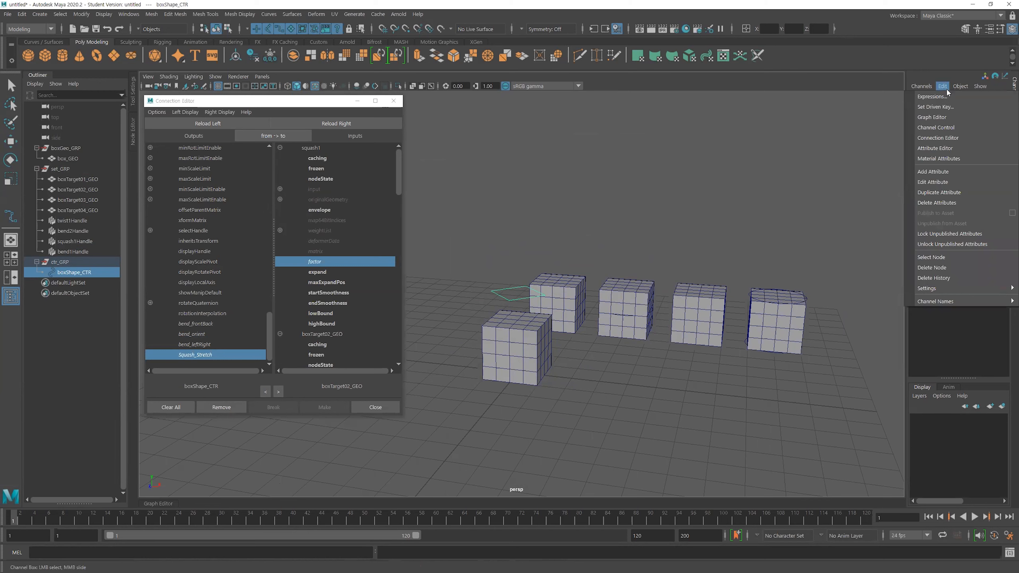
click(945, 183)
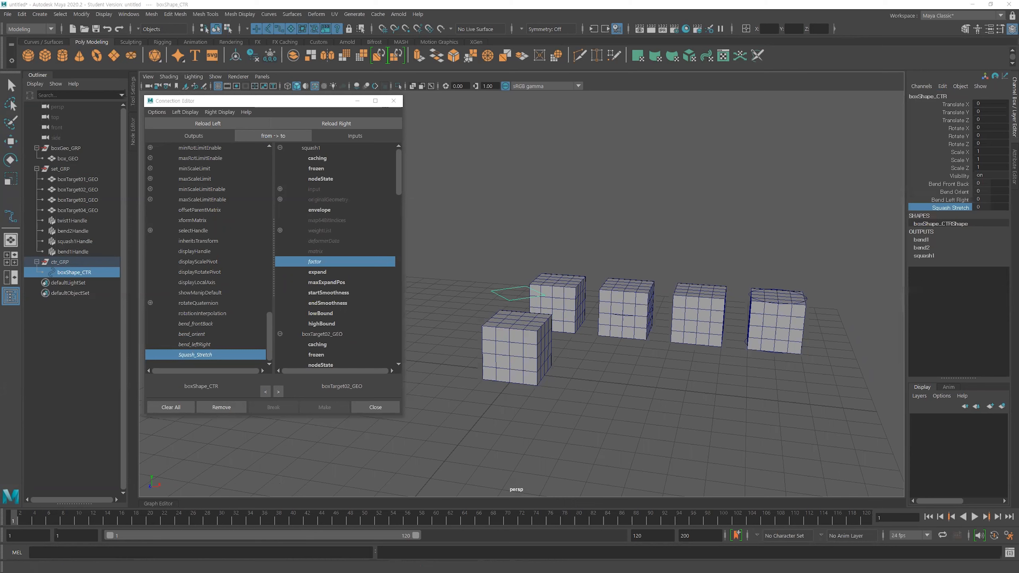
click(762, 137)
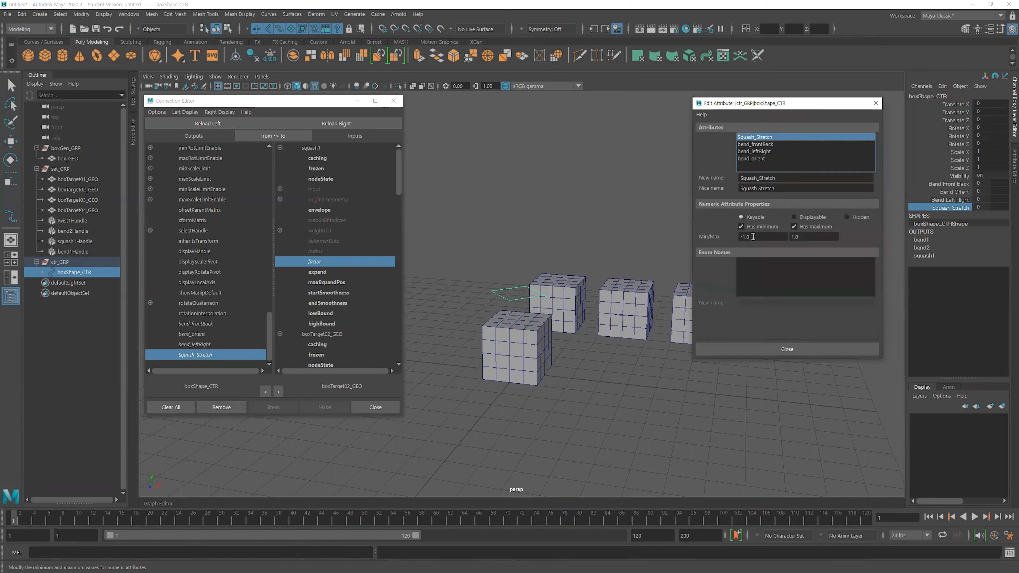
click(768, 236)
double_click(767, 237)
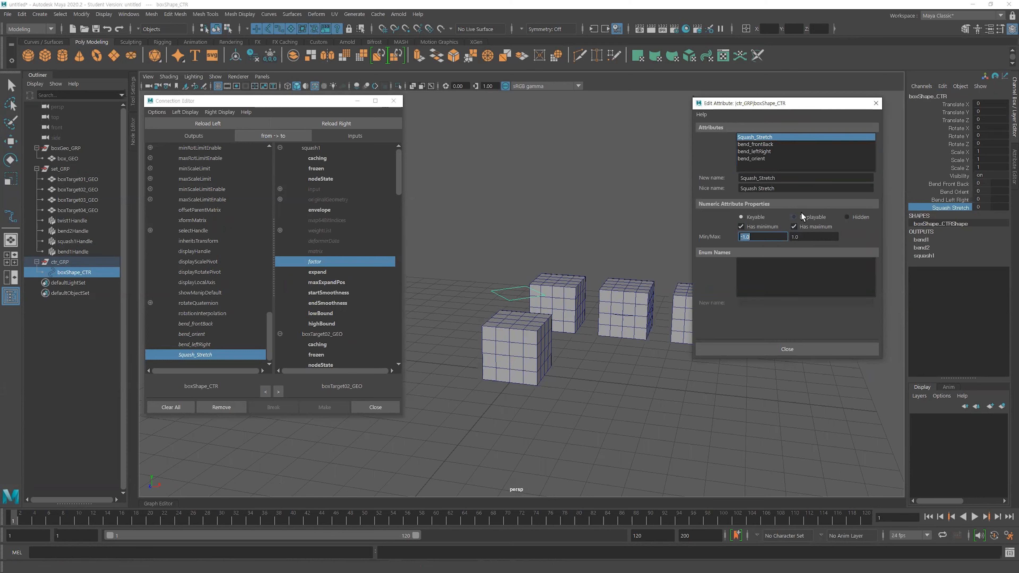
text(-0.5)
key(Return)
click(795, 349)
- Raise Squash Stretch on boxShape_CTR to 1 to test the stretch, and reset it to 0
middle_drag(736, 209, 762, 223)
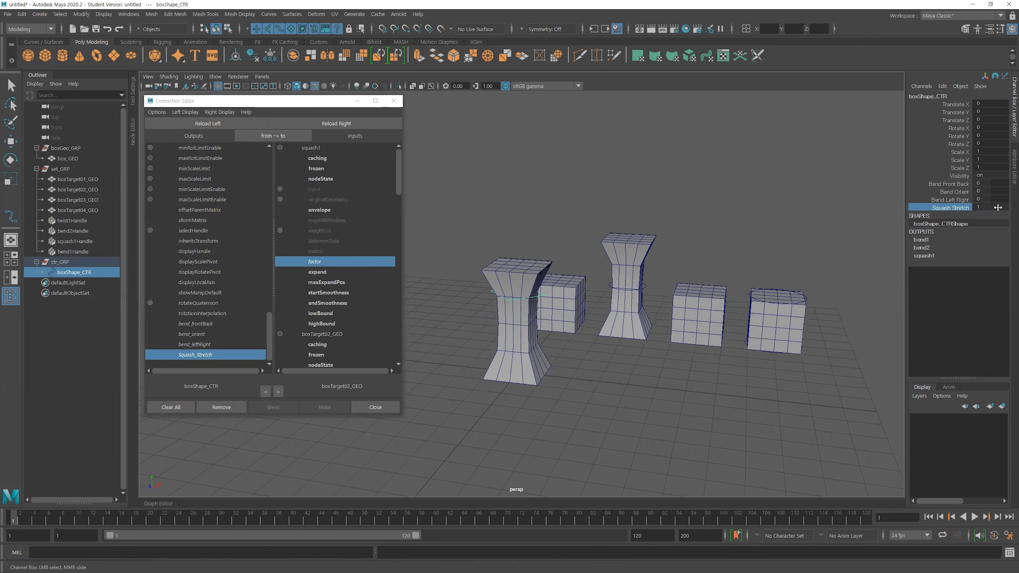
double_click(998, 207)
text(0)
key(Return)
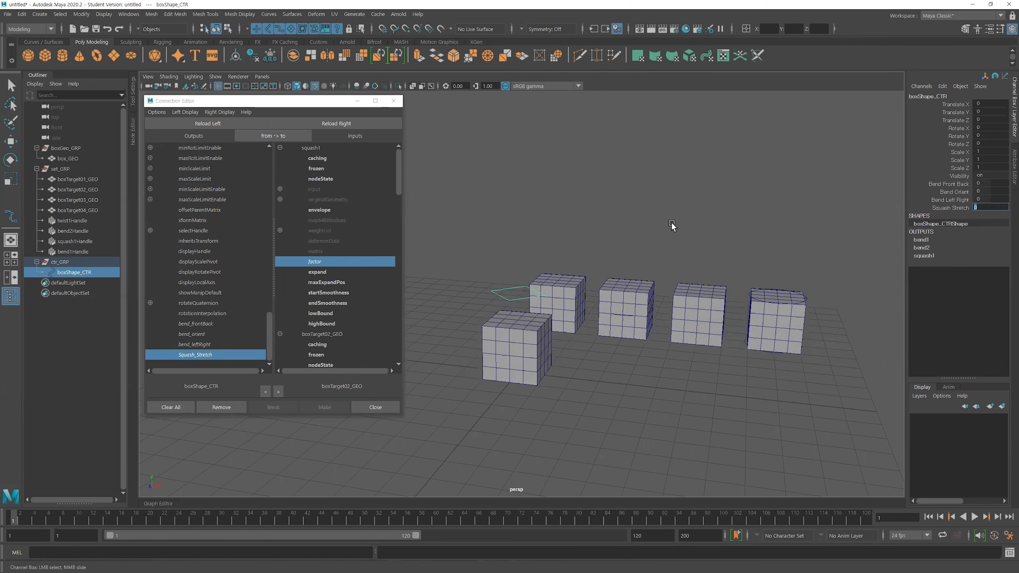
alt+right_drag(672, 226, 622, 216)
alt+middle_drag(621, 215, 596, 201)
alt+drag(596, 201, 591, 205)
click(715, 321)
key(e)
alt+drag(712, 320, 758, 283)
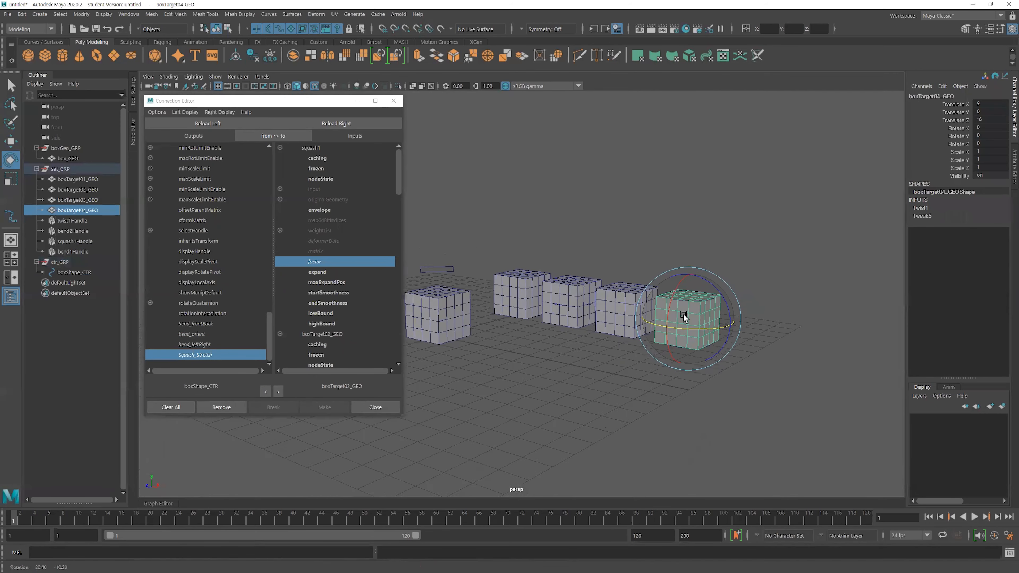
- Add a keyable float attribute named Twist to boxShape_CTR with minimum -90, maximum 90 and default 0
click(498, 263)
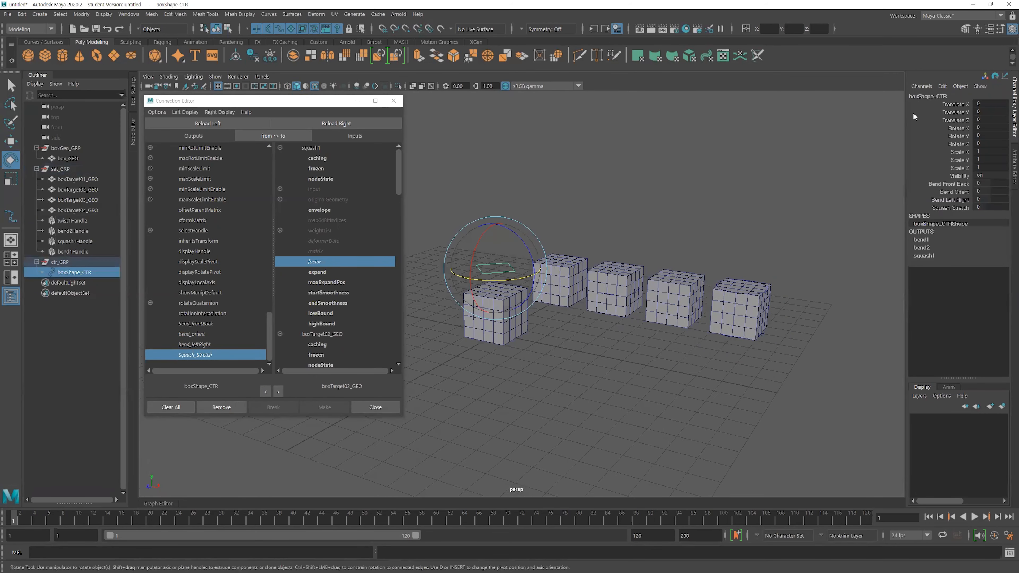
click(945, 86)
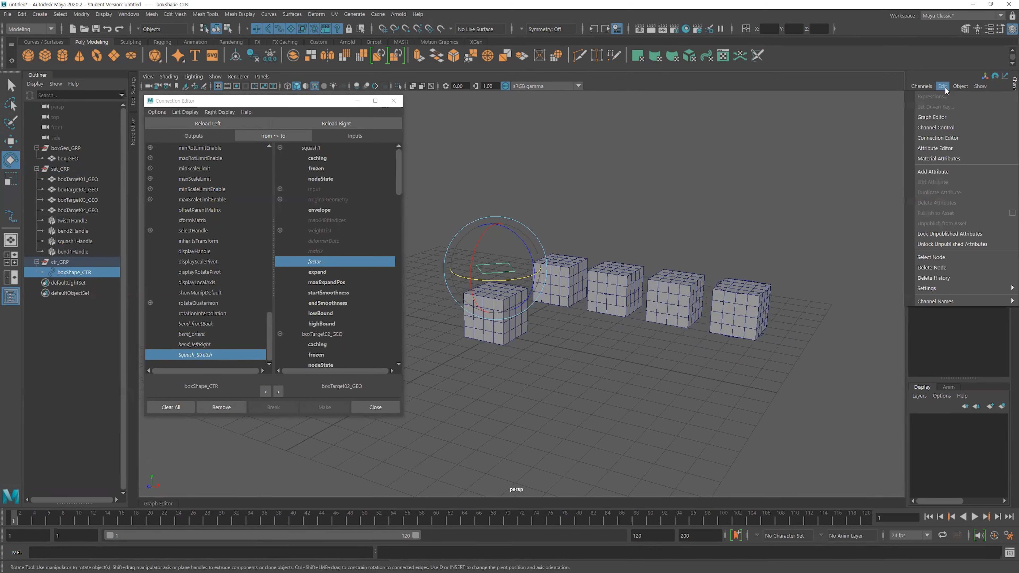
click(946, 171)
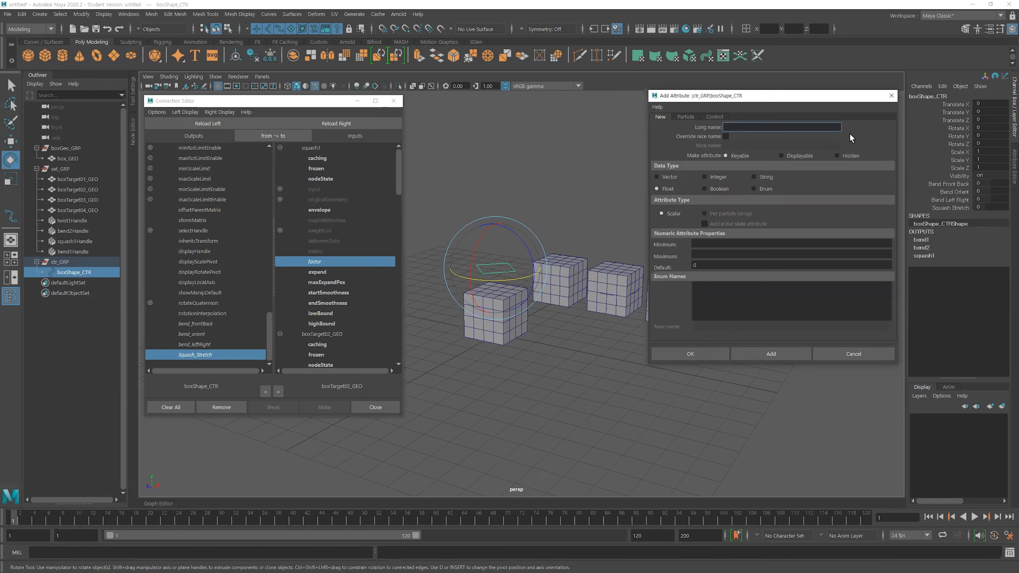
text(Twist)
click(722, 244)
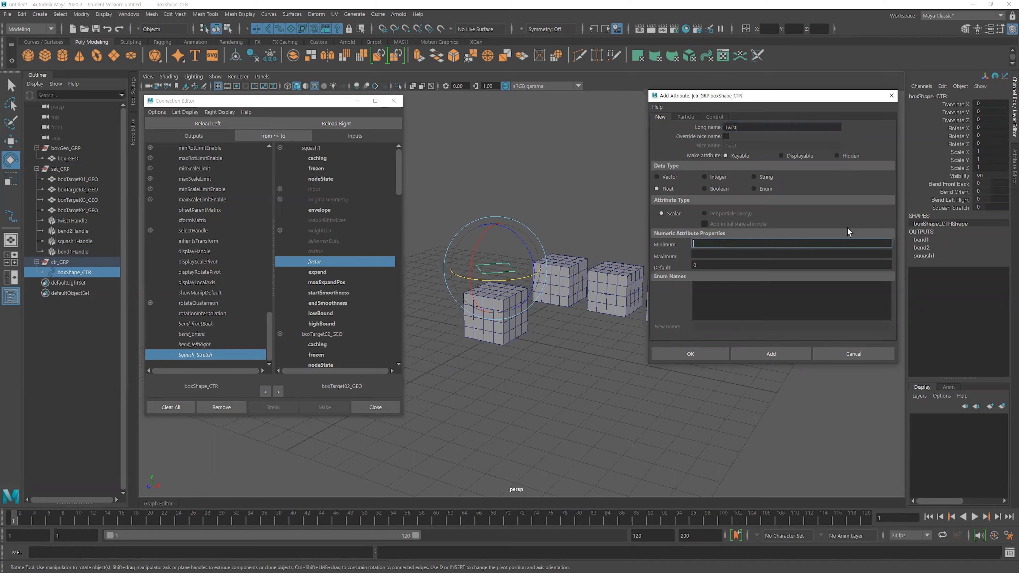
text(-90)
key(Tab)
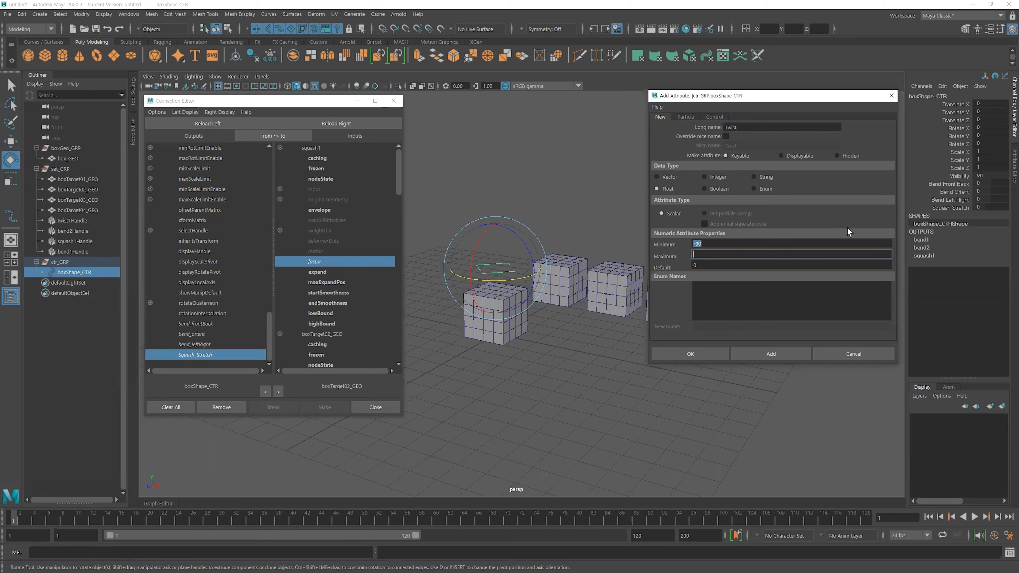
text(90)
key(Tab)
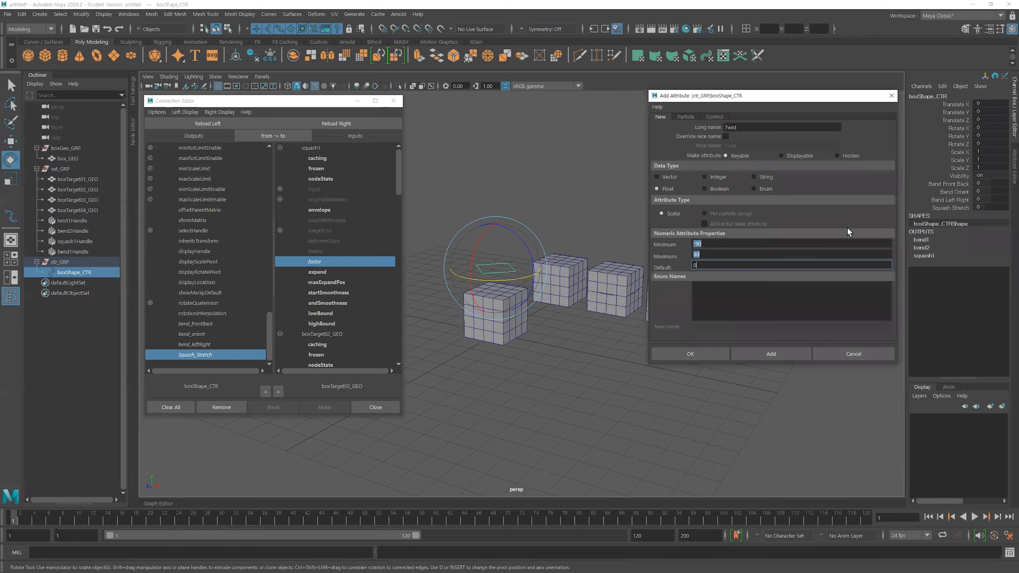
click(690, 354)
- Vary the End Angle of twist1 on boxTarget04_GEO to see the twist, and reset it to 0
click(743, 313)
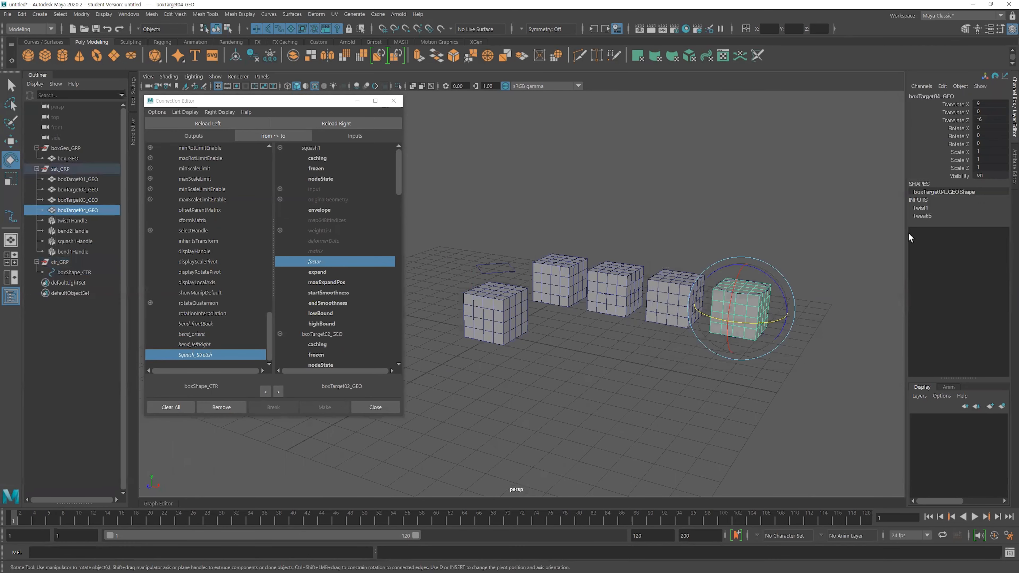
click(923, 208)
click(957, 232)
middle_drag(768, 243, 837, 257)
click(992, 232)
text(0)
key(Return)
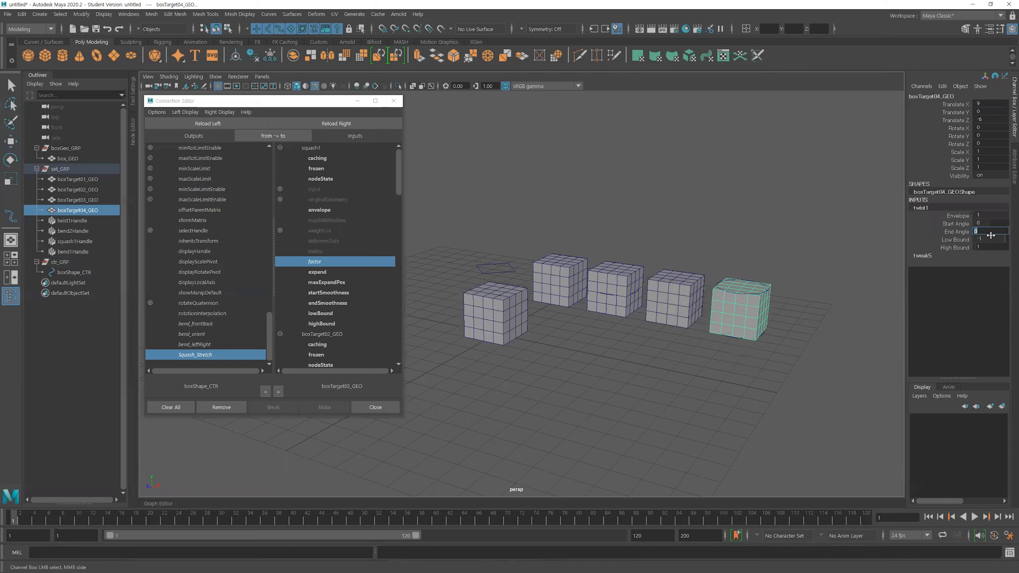
- Load boxShape_CTR as outputs and boxTarget04_GEO as inputs in the Connection Editor, and connect Twist to twist1's endAngle
click(505, 268)
key(e)
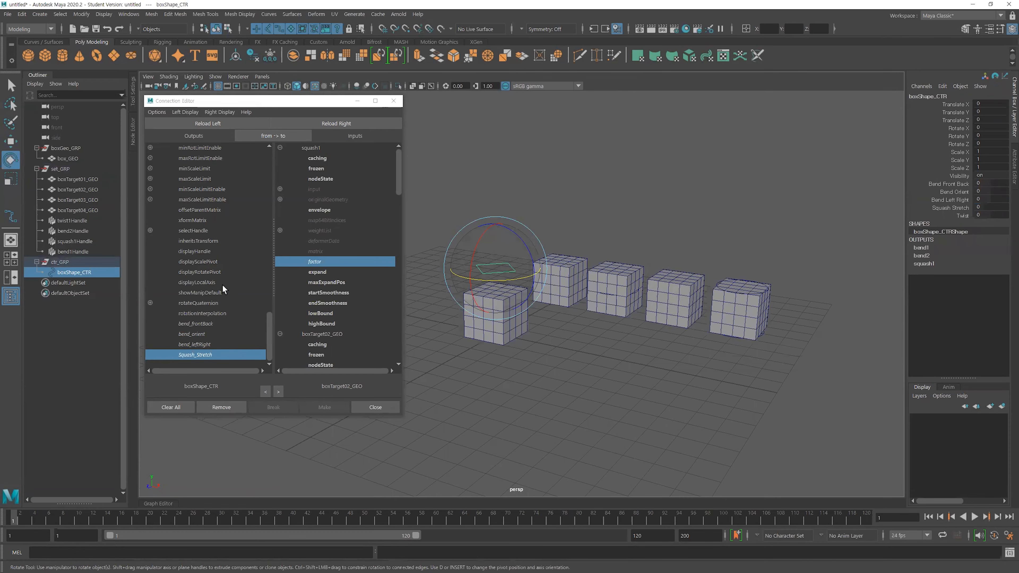
click(202, 136)
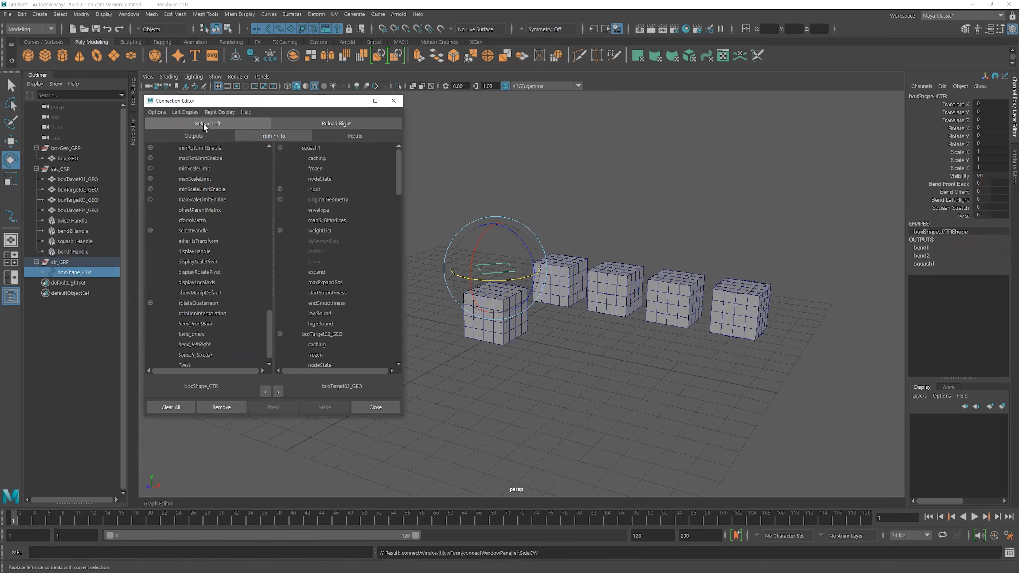
click(735, 307)
click(921, 208)
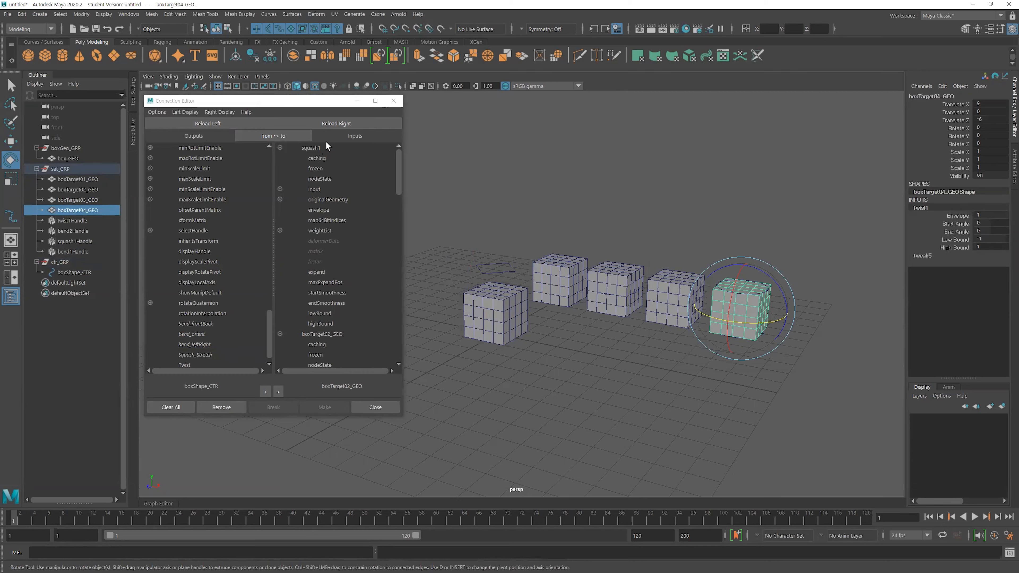
click(335, 123)
scroll(238, 332, down, 1)
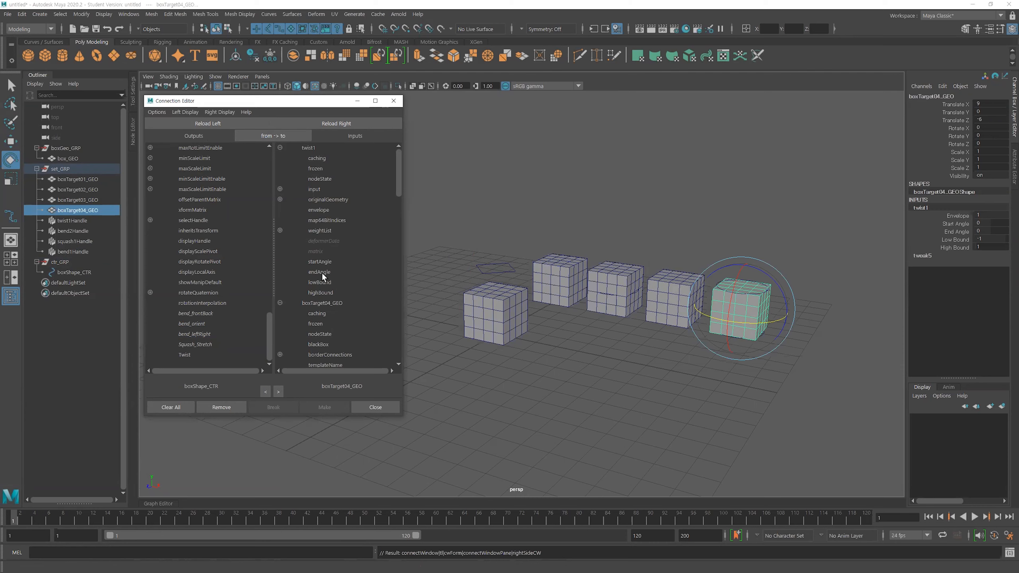
click(190, 354)
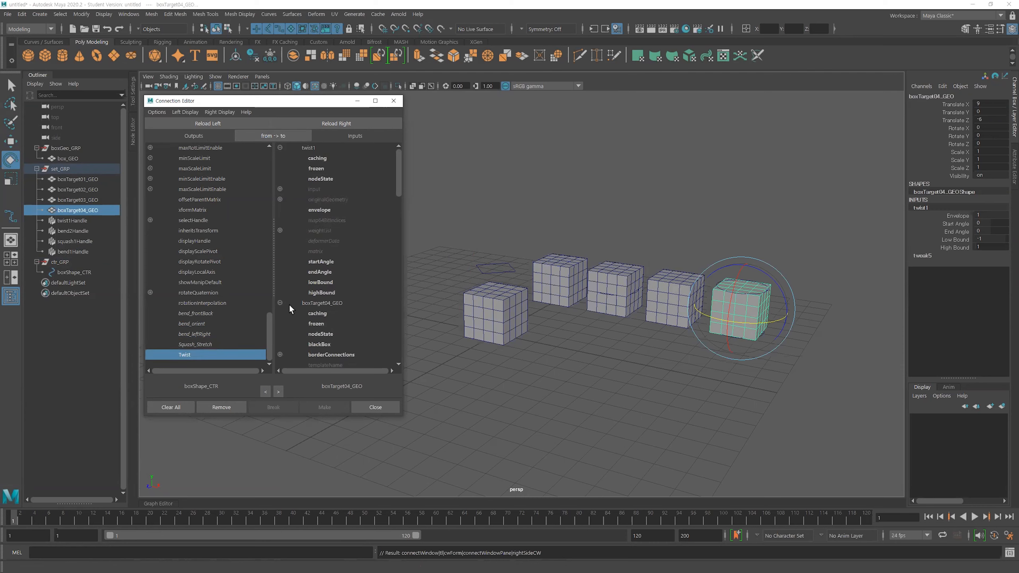
click(316, 273)
scroll(678, 373, up, 1)
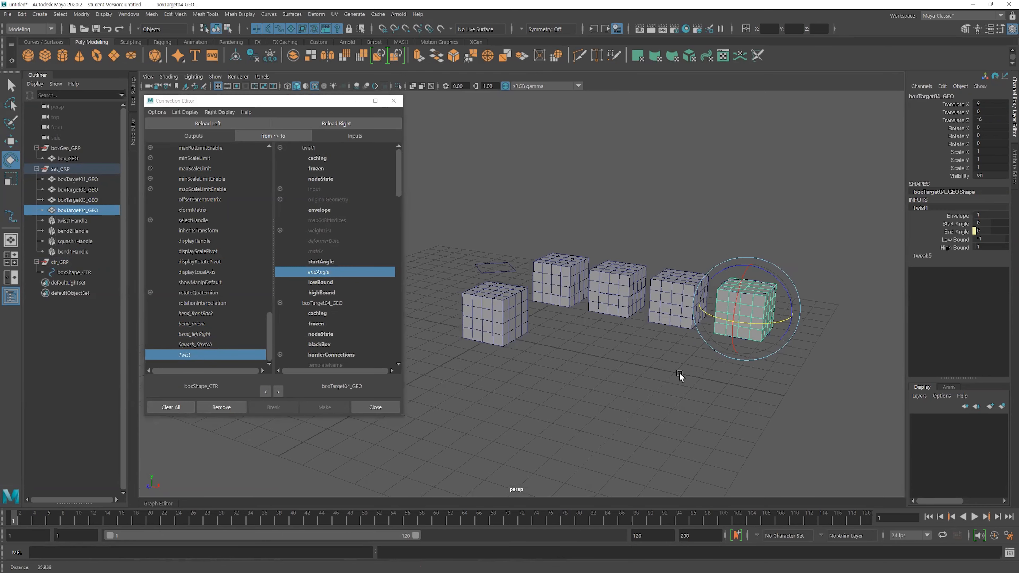
- Vary Twist on boxShape_CTR to test the deformation, return it to 0 and deselect the control
click(508, 273)
click(959, 215)
middle_drag(638, 221, 736, 242)
click(666, 355)
key(e)
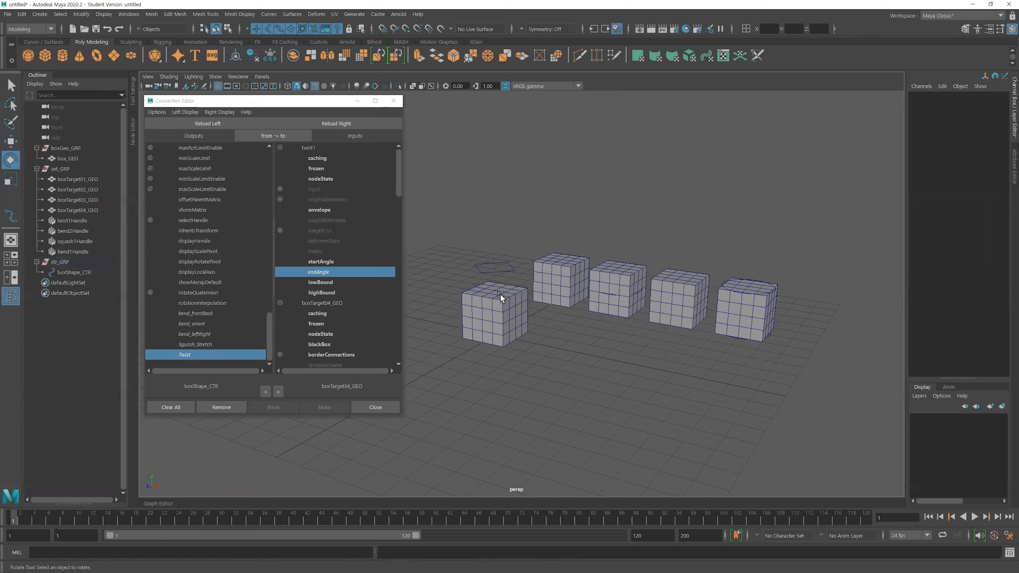
- Add a float attribute named Walk to boxShape_CTR with minimum -90, maximum 90 and default 0
click(512, 268)
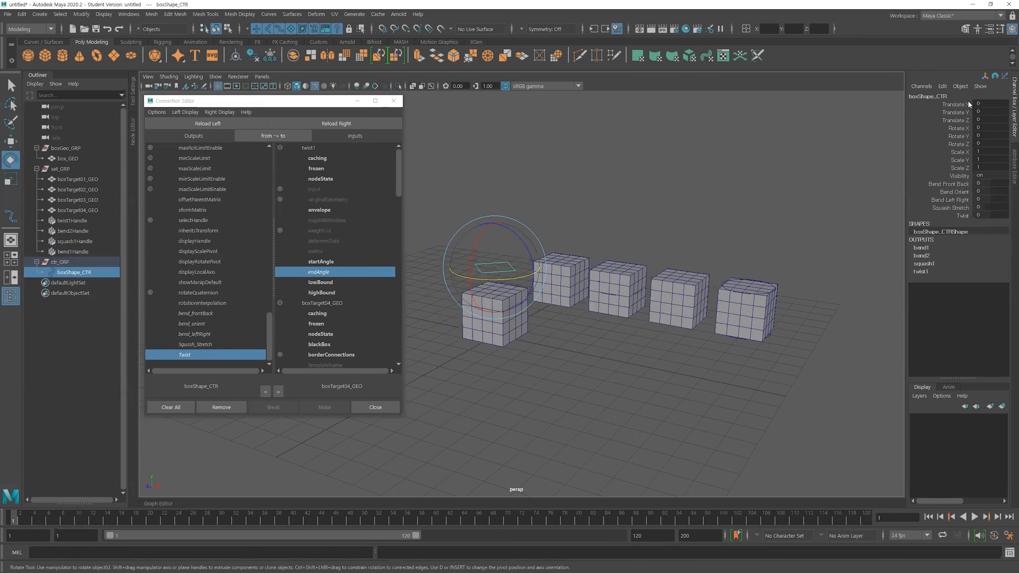
click(942, 86)
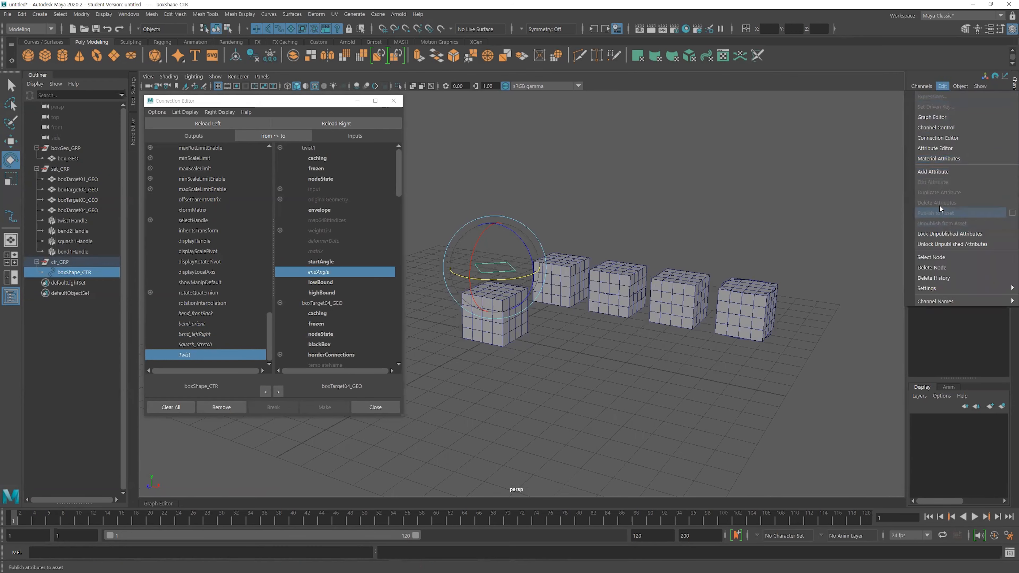
click(938, 172)
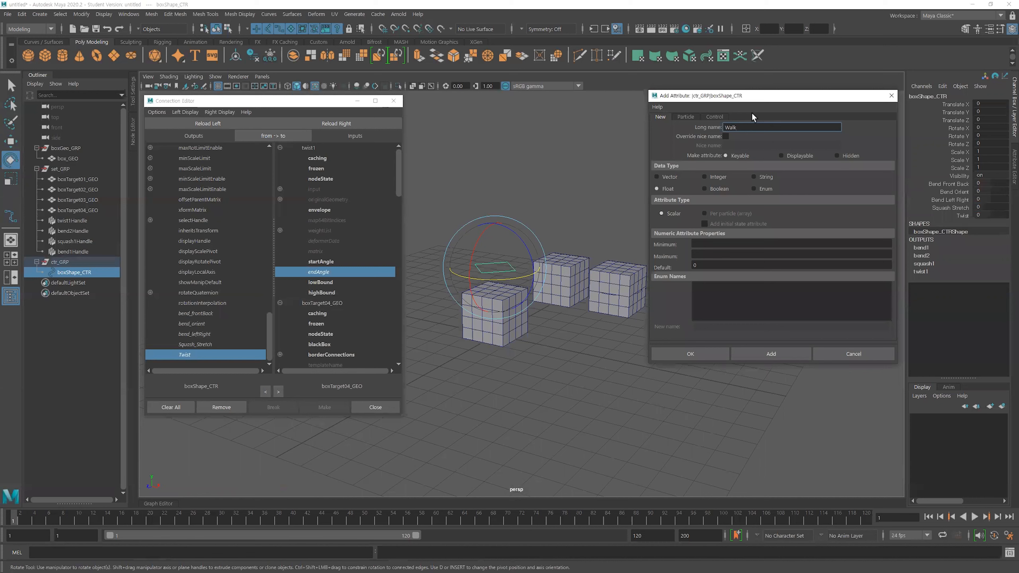
click(842, 240)
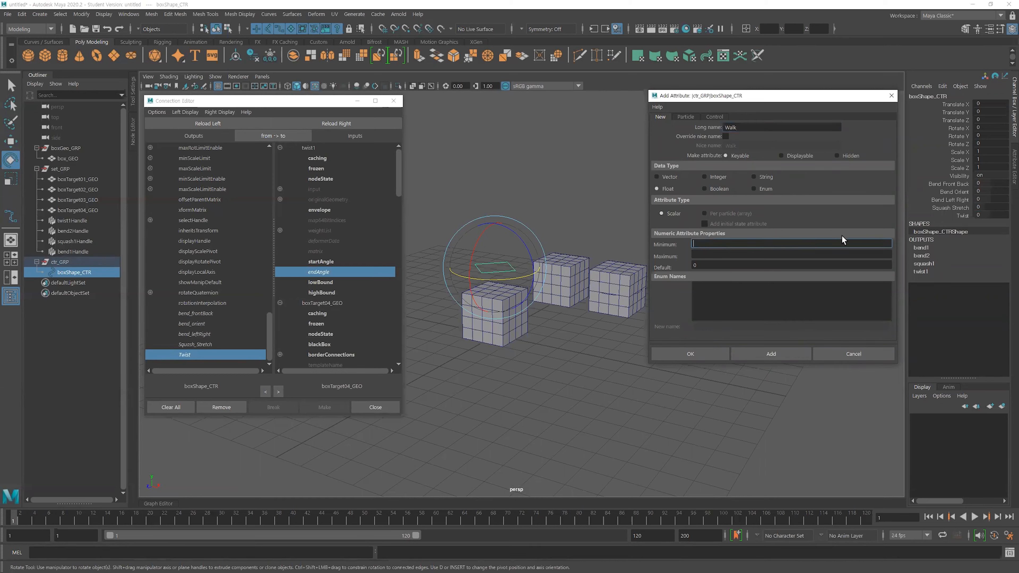
text(-90)
click(717, 253)
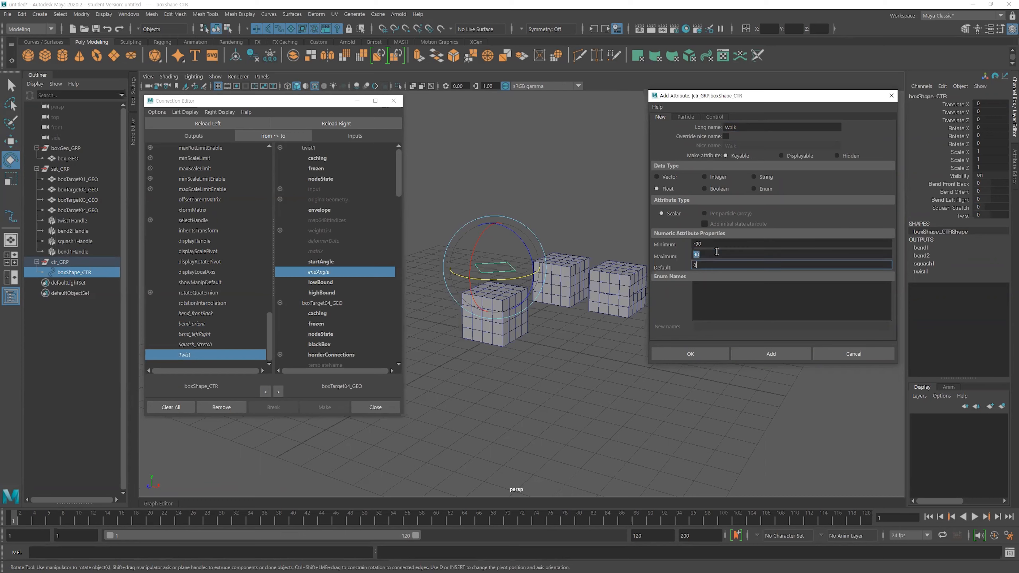
click(691, 353)
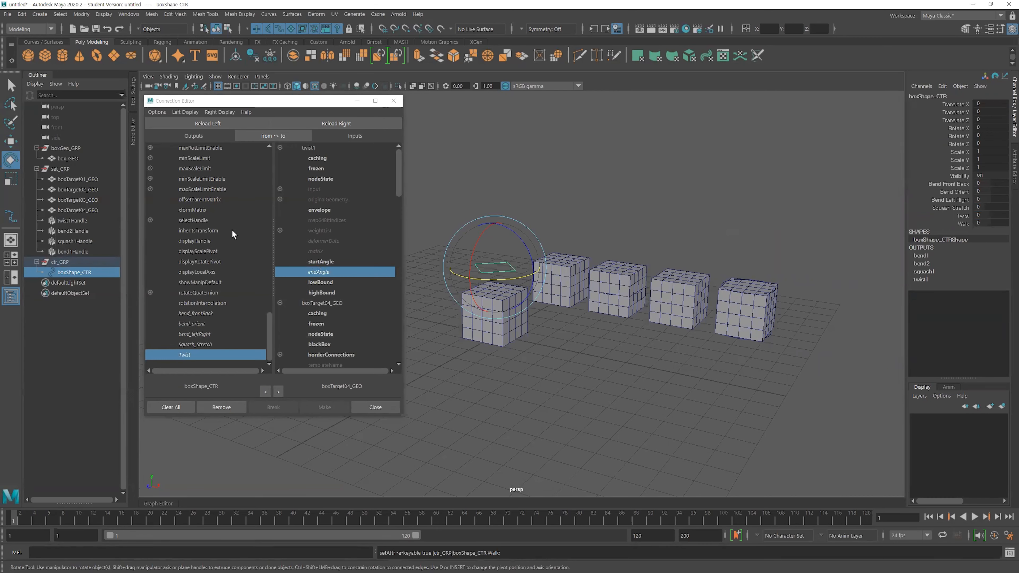
- Reload boxShape_CTR as the output side and connect Walk to the startAngle of twist1
click(202, 124)
click(203, 353)
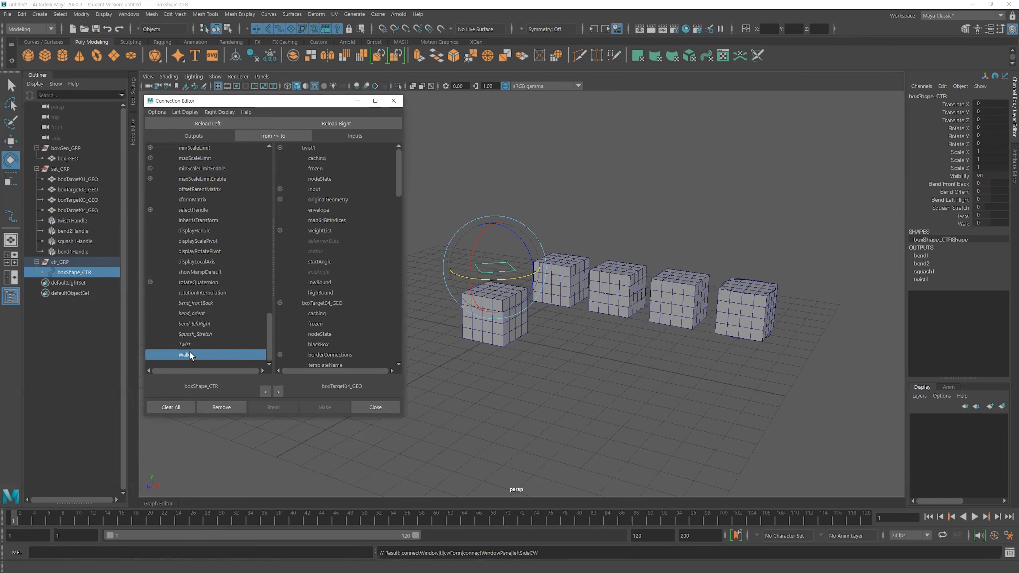
click(319, 263)
click(530, 274)
- Vary Walk on boxShape_CTR to test the deformation, return it to 0 and clear the selection
click(499, 262)
click(962, 224)
middle_drag(679, 310, 681, 338)
click(645, 355)
- Select boxShape_CTR and review its custom channels from Bend Front Back through Walk
alt+drag(645, 355, 562, 327)
click(481, 260)
alt+middle_drag(497, 277, 551, 280)
alt+right_drag(551, 280, 648, 283)
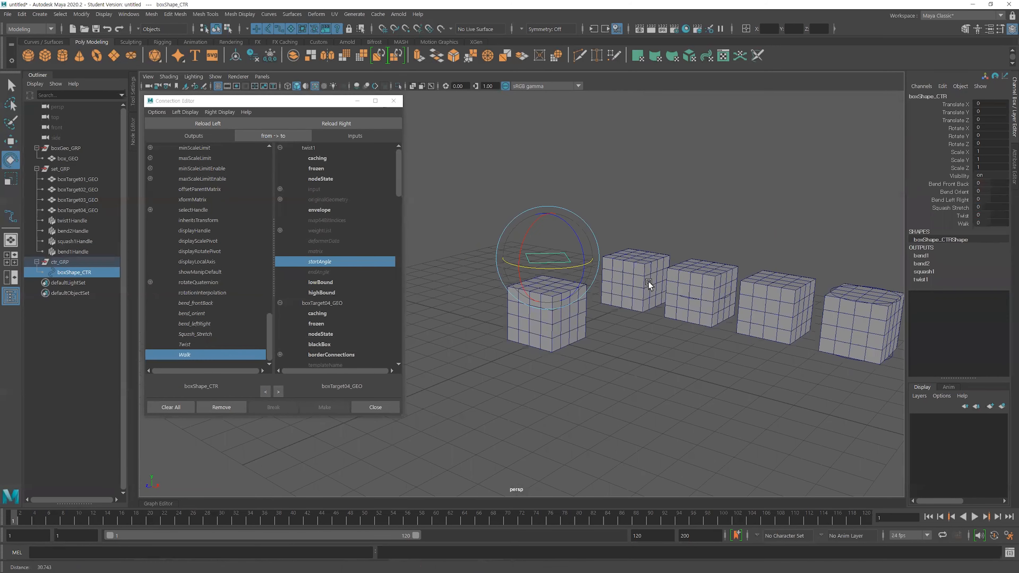
key(w)
key(q)
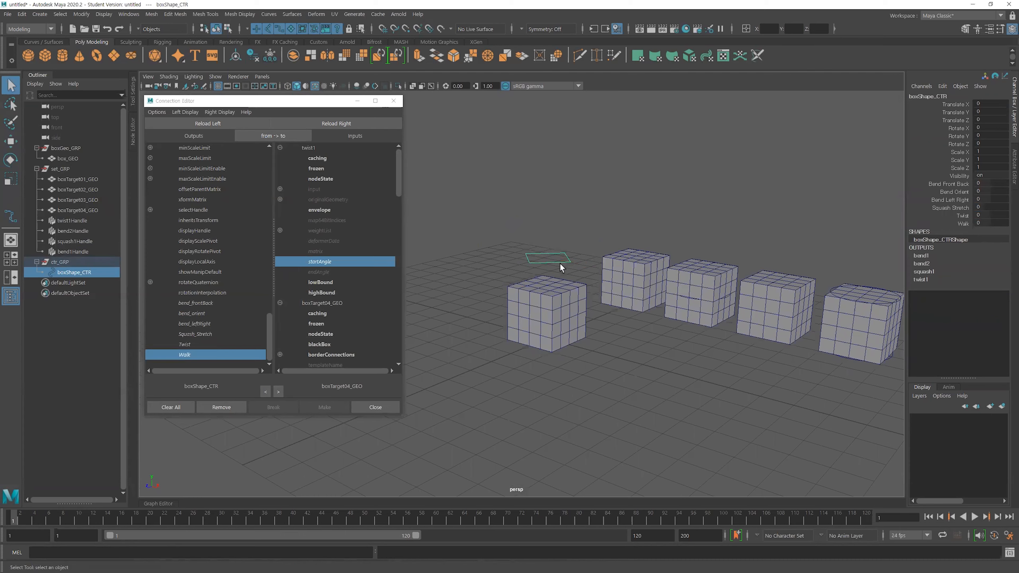
scroll(575, 269, up, 3)
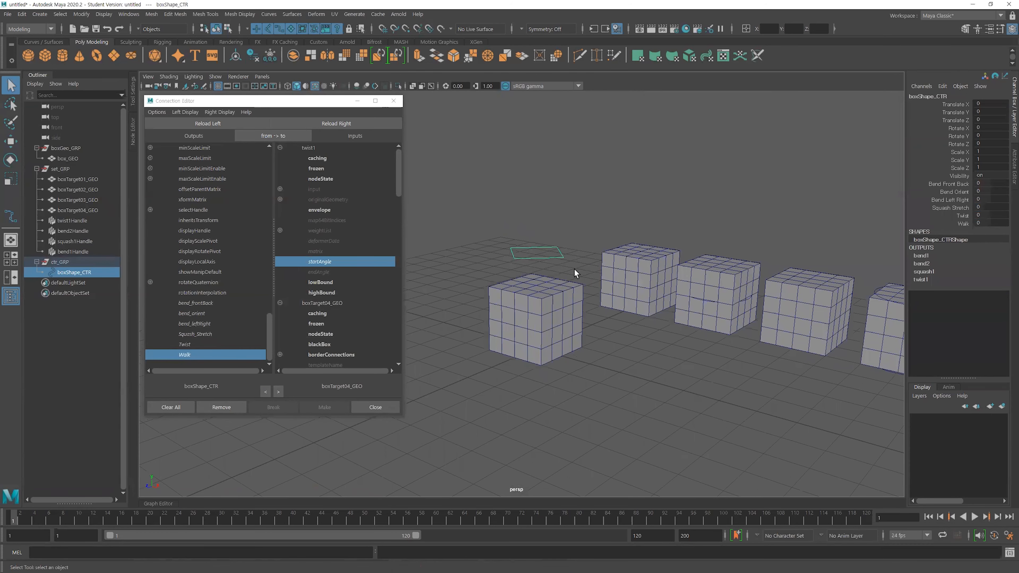
scroll(686, 297, down, 1)
drag(957, 184, 961, 223)
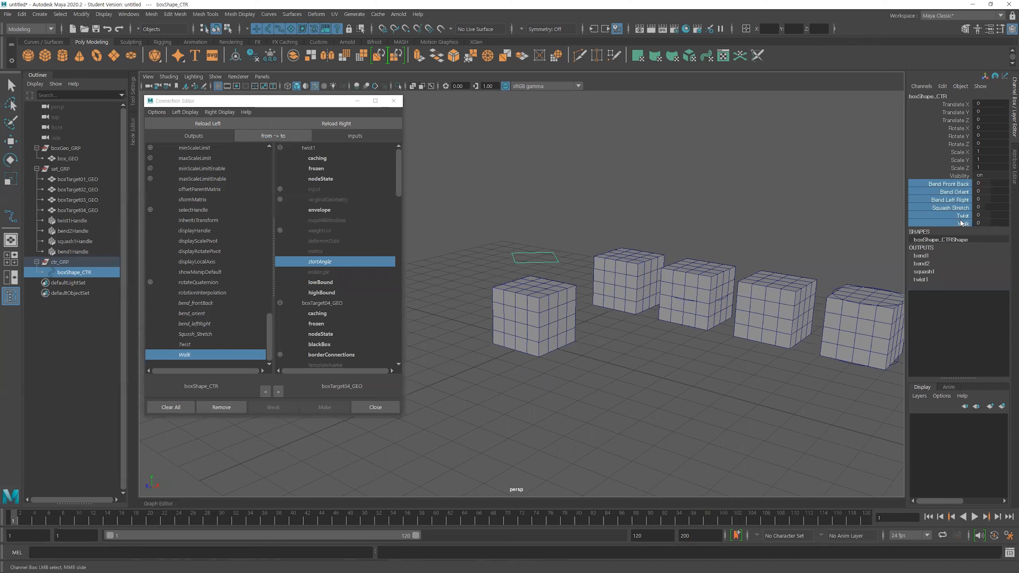
- Deselect the control, close the Connection Editor and frame all the boxes in the view
click(621, 336)
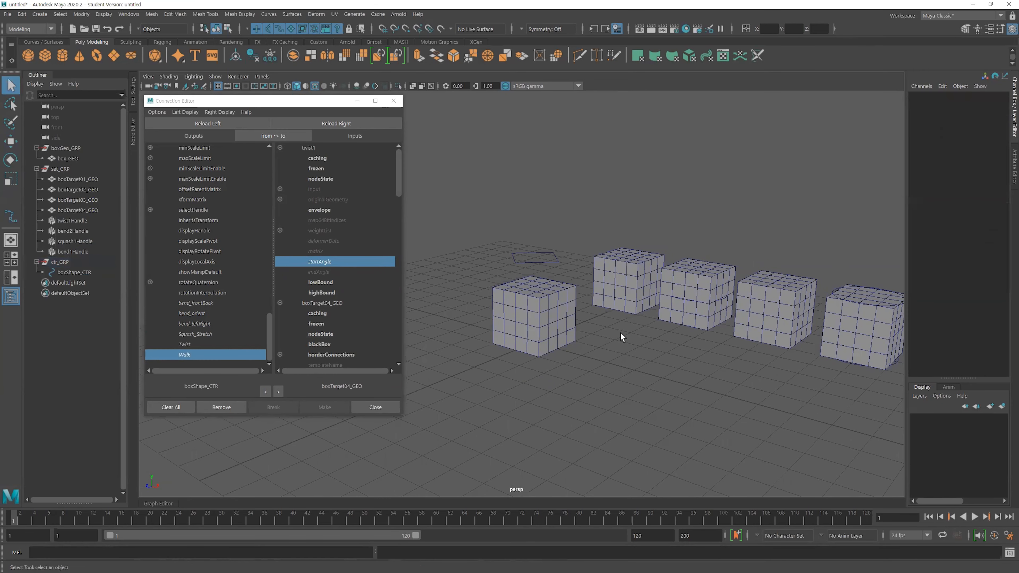
click(394, 100)
alt+drag(516, 168, 555, 209)
alt+middle_drag(556, 209, 560, 232)
alt+right_drag(560, 233, 600, 228)
alt+middle_drag(601, 228, 623, 222)
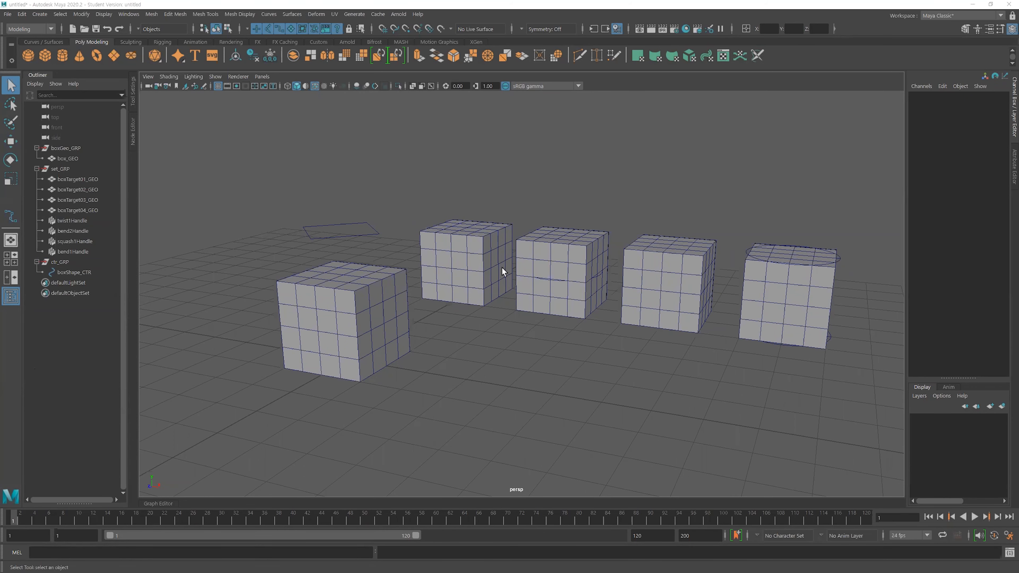
- Create a polygon cube and move it forward to Translate Z 3, in front of box_GEO
alt+right_click(637, 274)
mouse_move(637, 274)
alt+right_down()
mouse_move(529, 273)
mouse_move(513, 261)
alt+right_up()
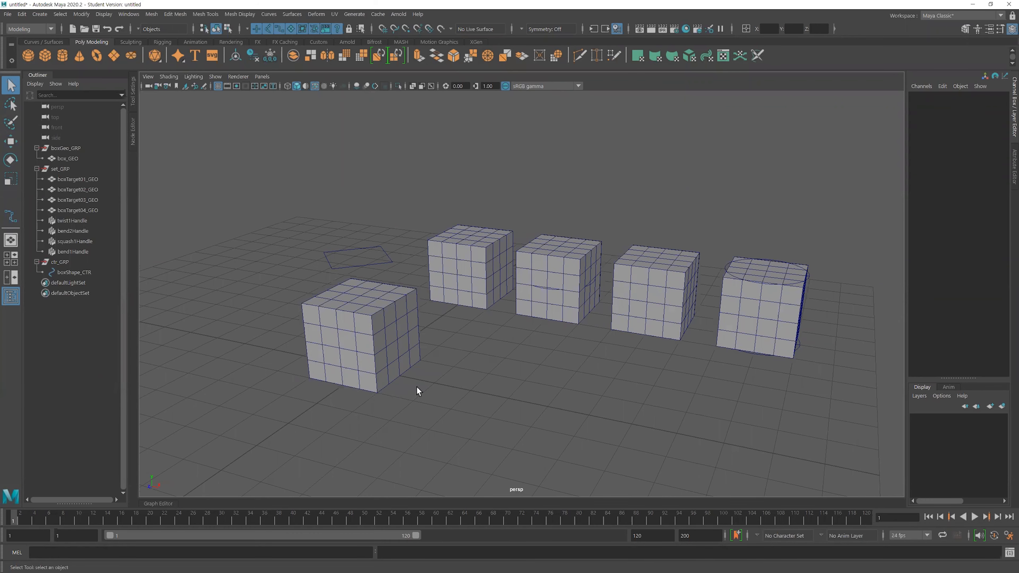
alt+drag(582, 360, 561, 348)
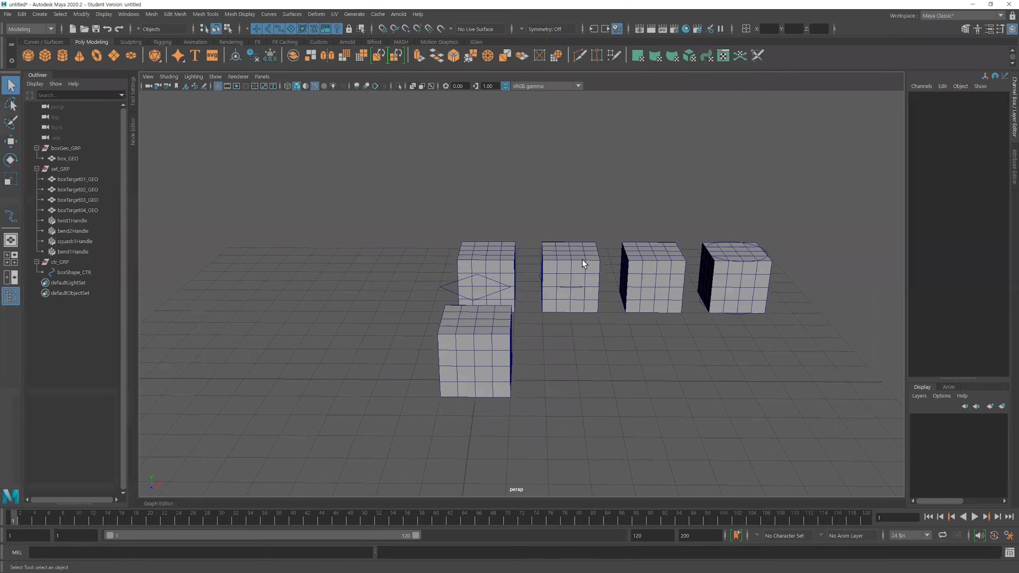
alt+middle_drag(532, 306, 564, 262)
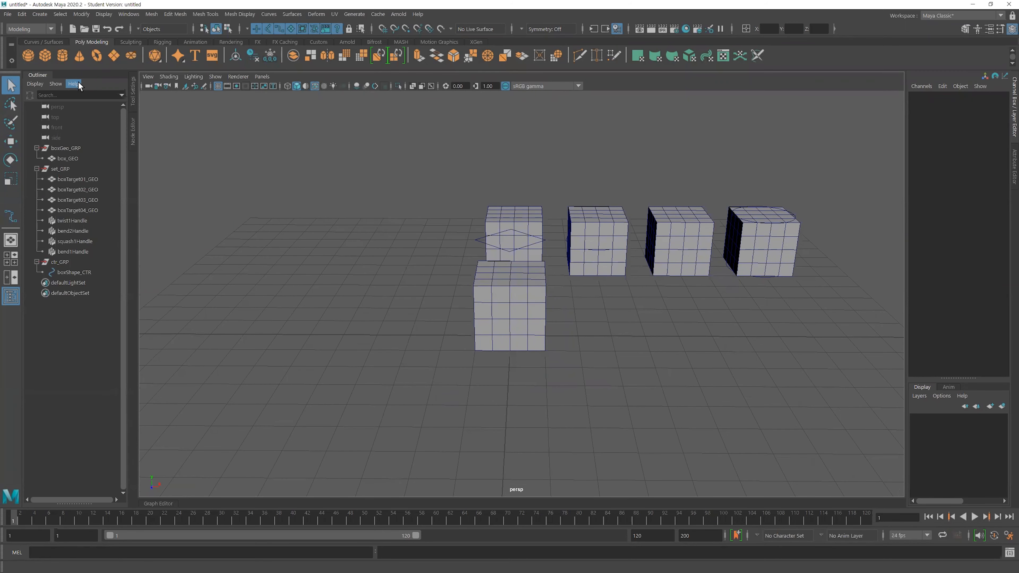
click(45, 57)
alt+drag(578, 317, 543, 310)
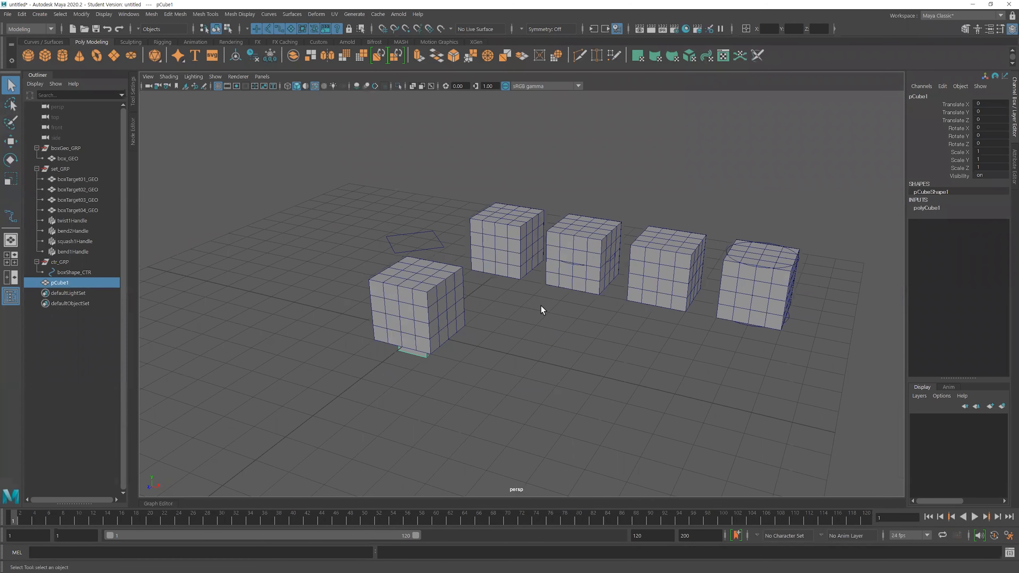
key(w)
drag(421, 339, 369, 372)
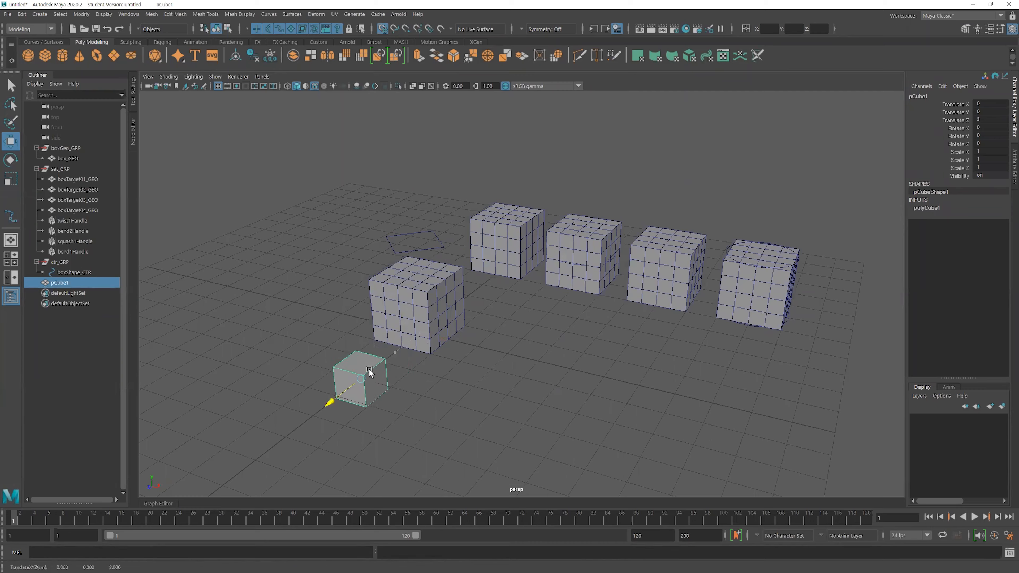
- Smooth the new cube with 2 divisions to round it into a sphere
alt+middle_drag(374, 371, 439, 309)
alt+right_drag(439, 310, 500, 333)
alt+drag(500, 333, 544, 308)
alt+right_drag(544, 307, 544, 317)
alt+drag(544, 317, 537, 304)
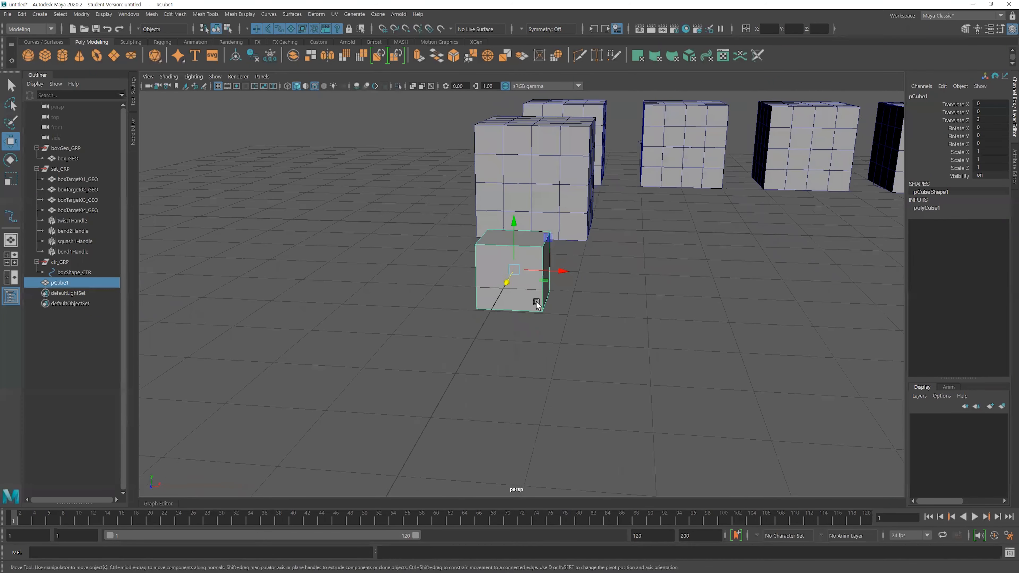
shift+right_click(514, 281)
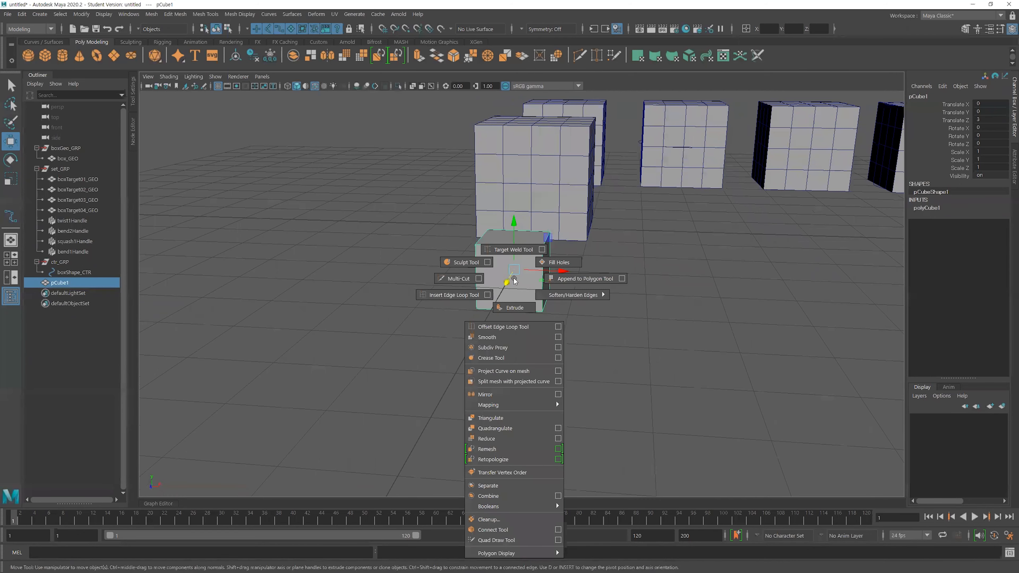
click(507, 337)
alt+right_drag(509, 312, 657, 261)
drag(674, 205, 681, 203)
click(673, 223)
click(569, 294)
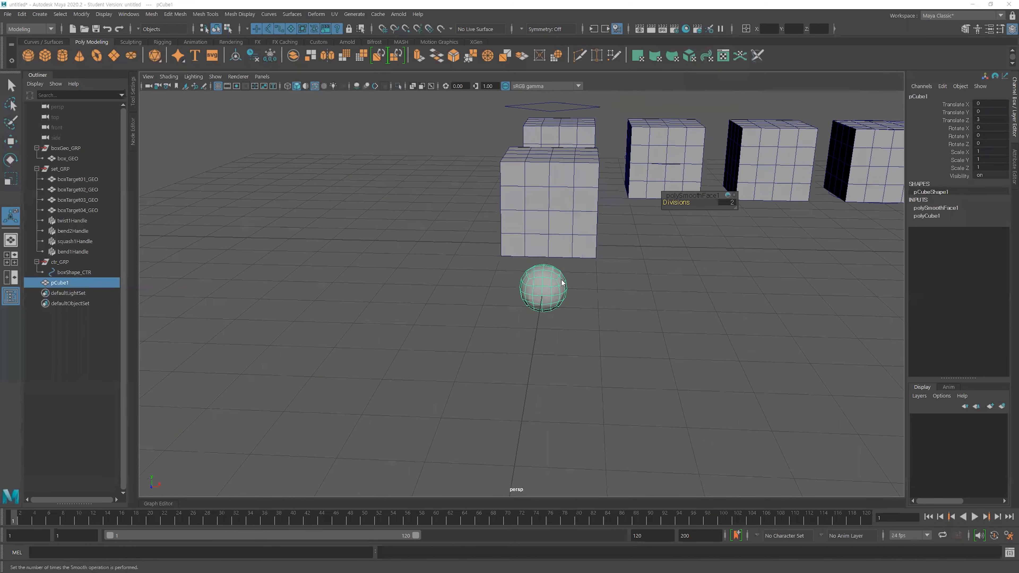
- In the front view, straighten the vertical vertex columns on either side of the sphere's centre by scaling them flat in X
key(space)
key(space)
alt+middle_drag(336, 383, 413, 331)
alt+right_drag(234, 341, 440, 355)
alt+middle_drag(441, 355, 526, 352)
key(F8)
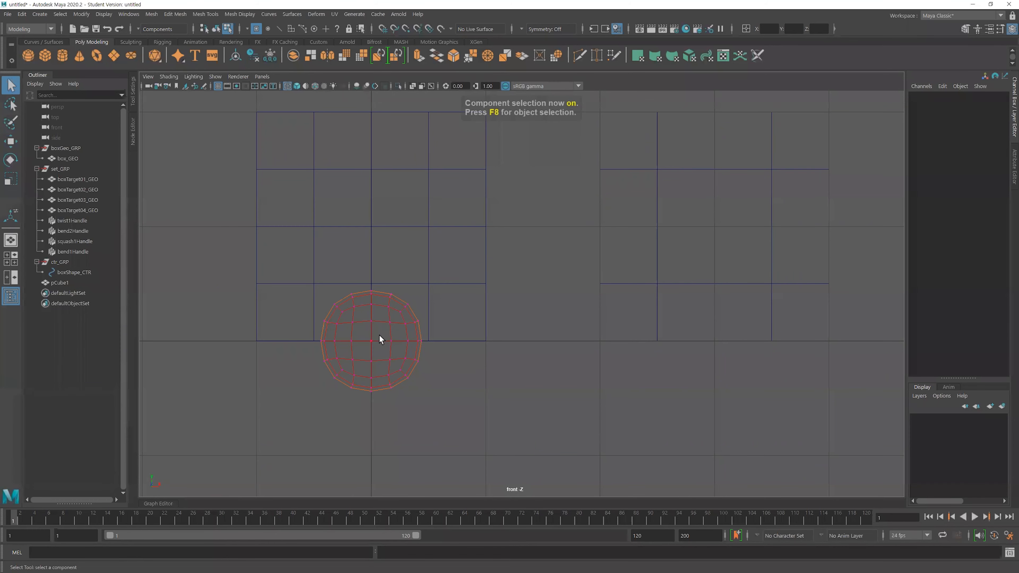
drag(393, 388, 395, 386)
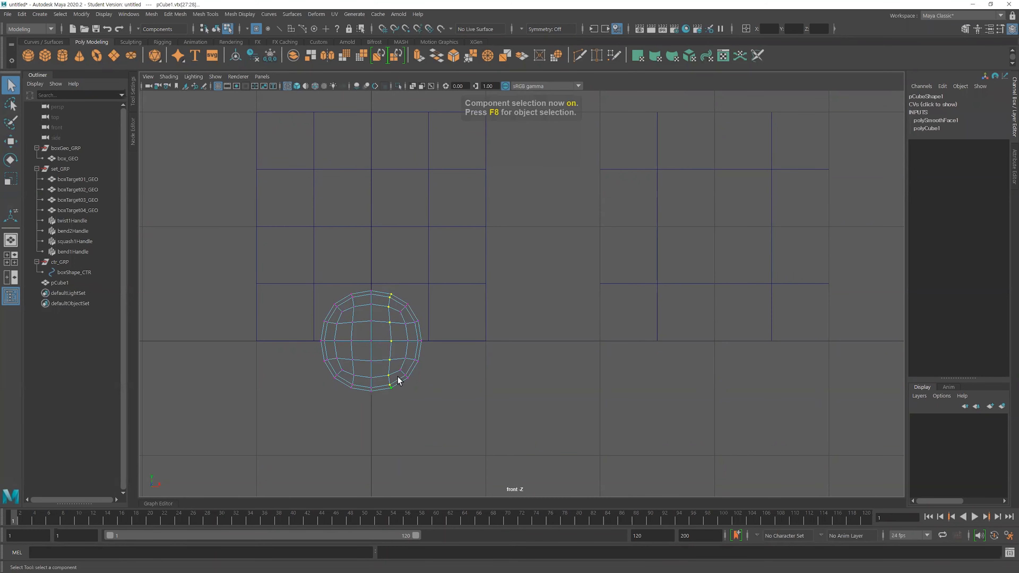
key(r)
drag(346, 290, 362, 405)
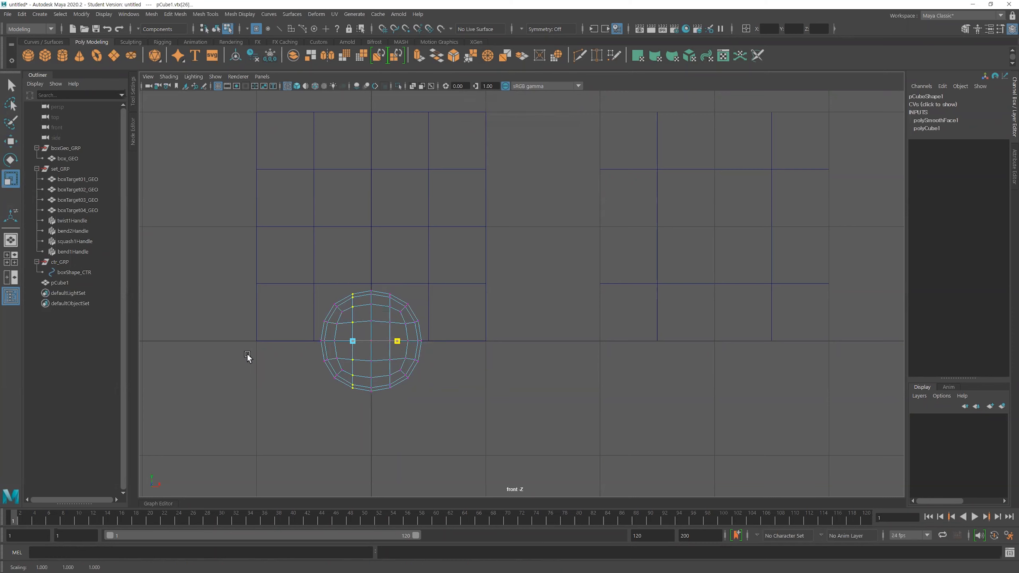
- Flatten the vertex rows just above and below the sphere's centre in Y, and return to object mode in the perspective view
drag(308, 319, 447, 331)
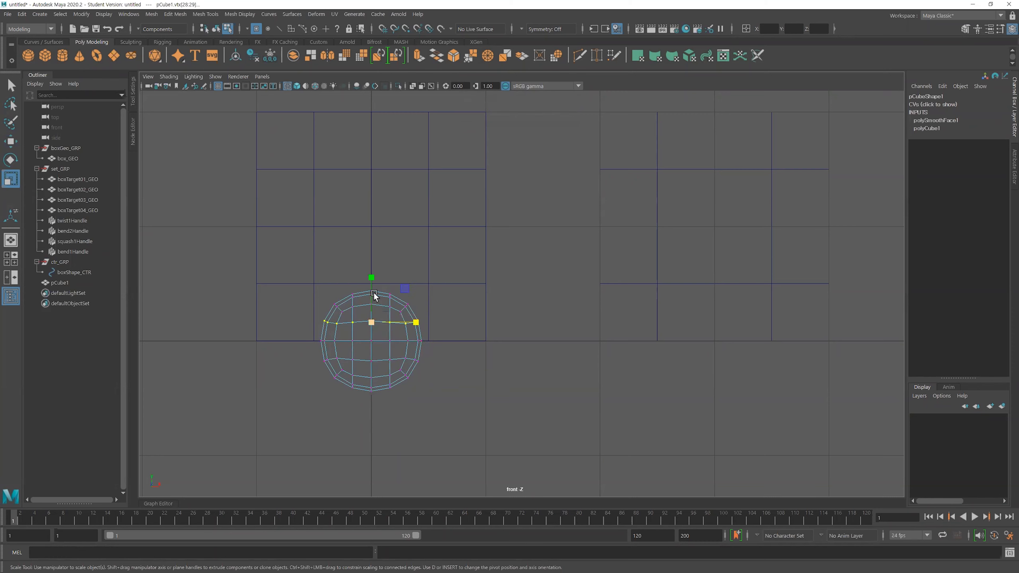
drag(434, 364, 332, 347)
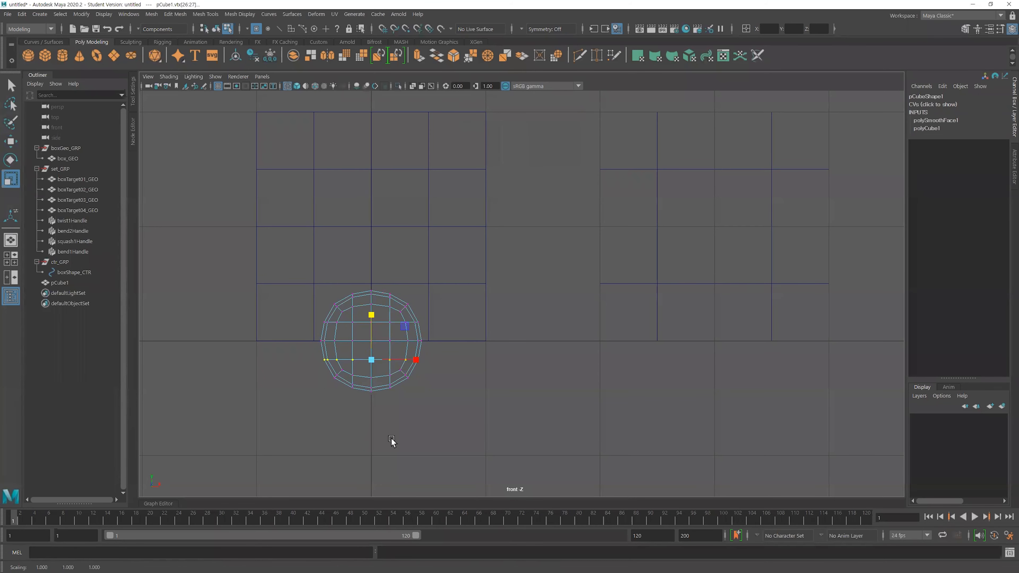
click(475, 342)
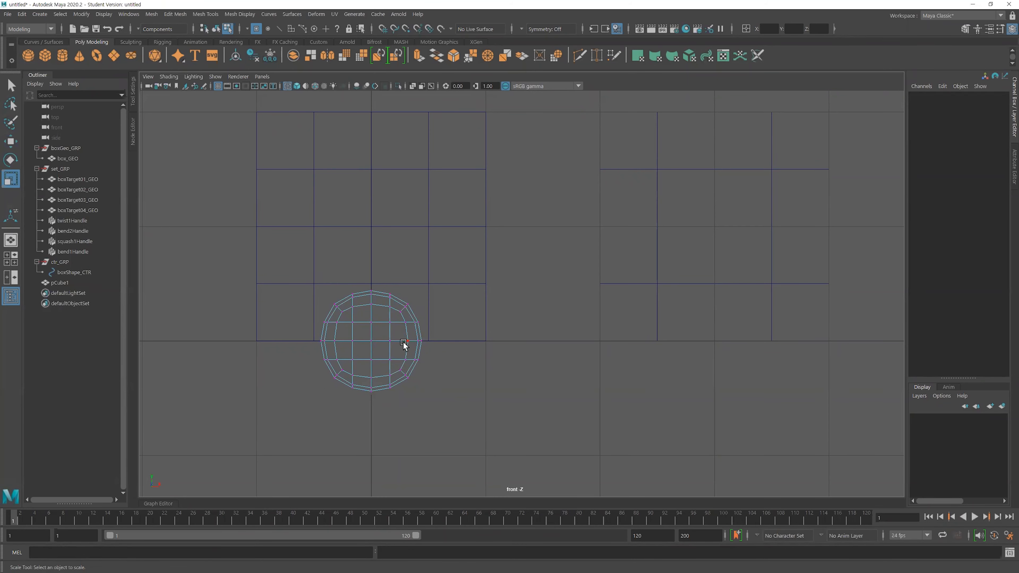
key(F8)
key(space)
key(space)
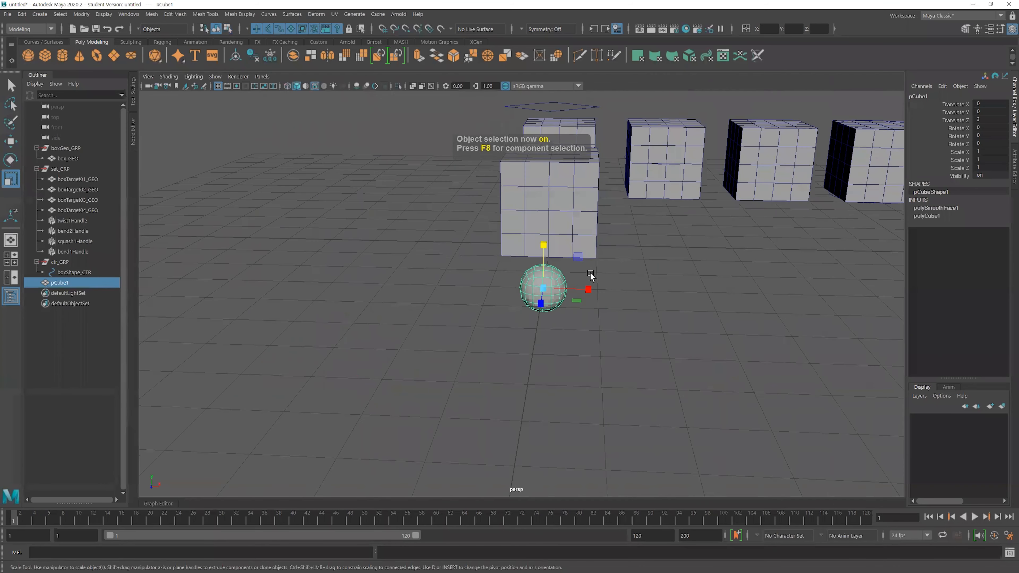
- Snap the sphere to Translate X -2, Y 1, Z 0 beside box_GEO and stretch it to about 2.6 in X
alt+drag(591, 278, 588, 305)
key(w)
alt+drag(598, 399, 549, 268)
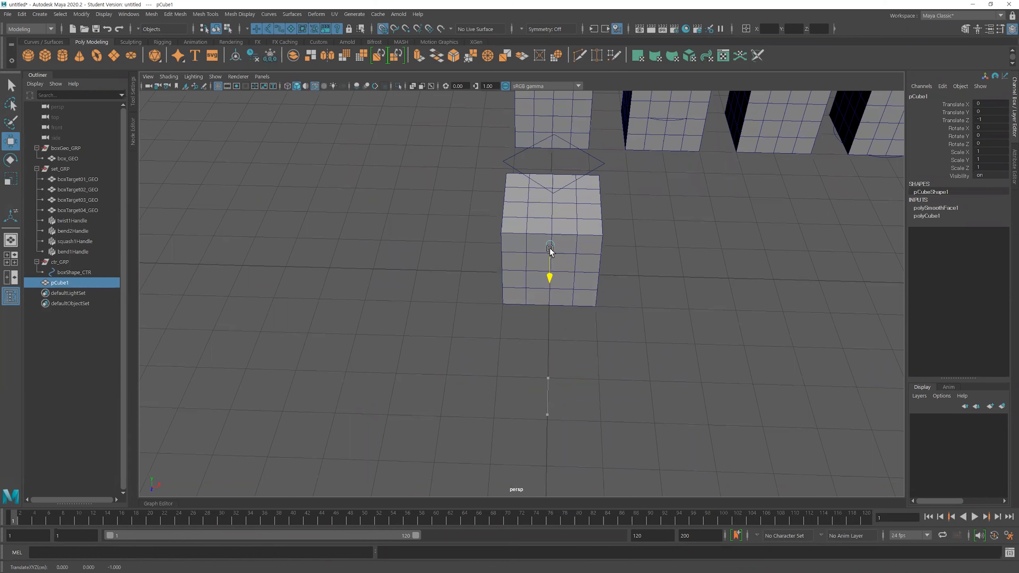
drag(599, 244, 451, 251)
alt+drag(480, 321, 564, 277)
alt+middle_drag(563, 276, 524, 322)
key(x)
drag(534, 282, 646, 296)
drag(632, 244, 621, 261)
alt+drag(596, 263, 675, 293)
key(x)
drag(733, 260, 572, 278)
key(r)
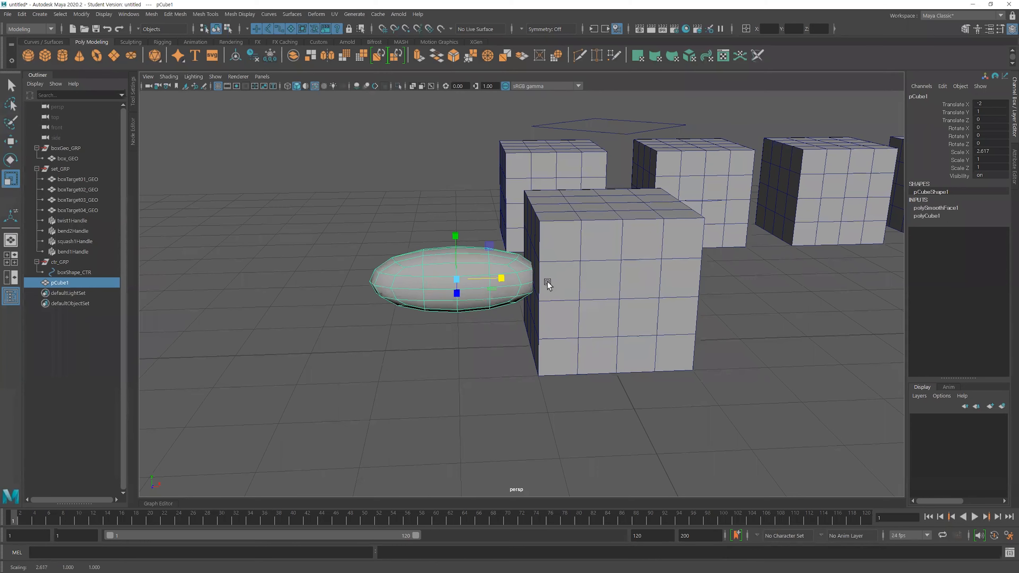
- Select the vertices at the stretched shape's outer end with soft selection and scale them to about 0.75 in X
alt+middle_drag(500, 285, 498, 267)
right_drag(424, 240, 367, 236)
alt+drag(367, 236, 422, 283)
alt+middle_drag(423, 283, 424, 292)
drag(423, 264, 402, 261)
drag(353, 211, 433, 286)
key(b)
drag(436, 322, 425, 284)
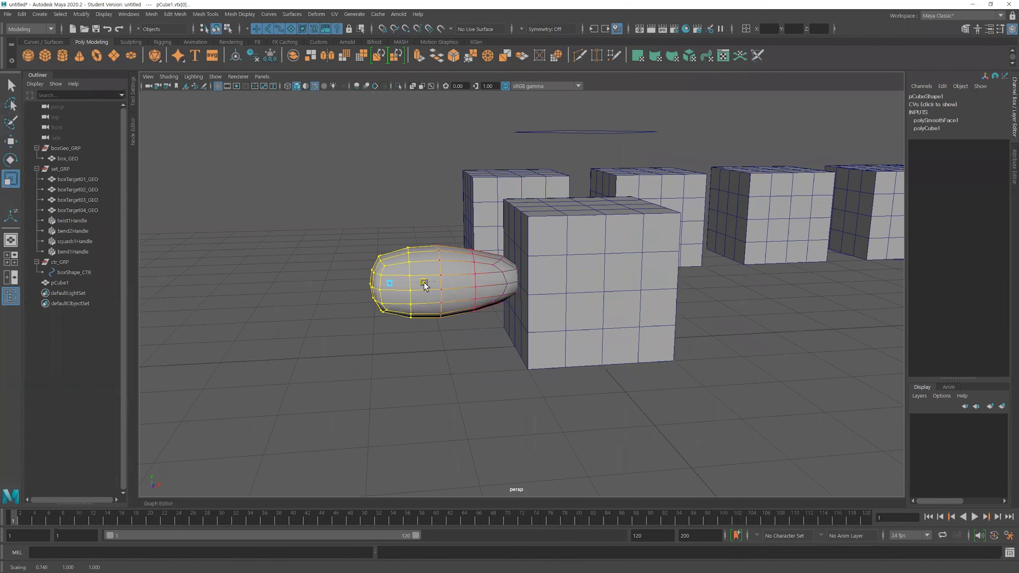
- Select the edge loop near the inner end beside the box and narrow it to about 0.88 in Y and Z
alt+middle_drag(478, 301, 434, 296)
right_drag(434, 275, 439, 245)
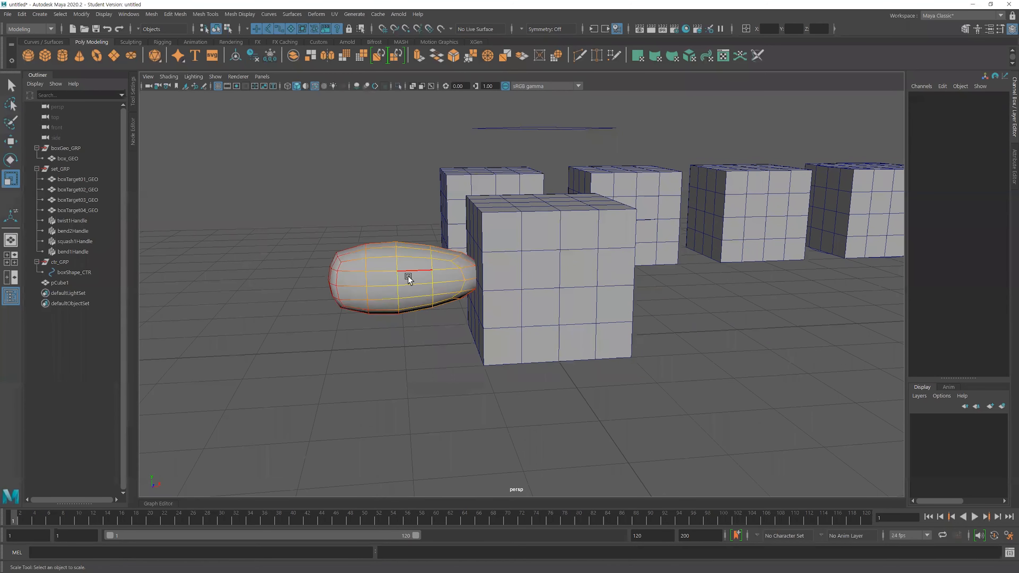
click(366, 278)
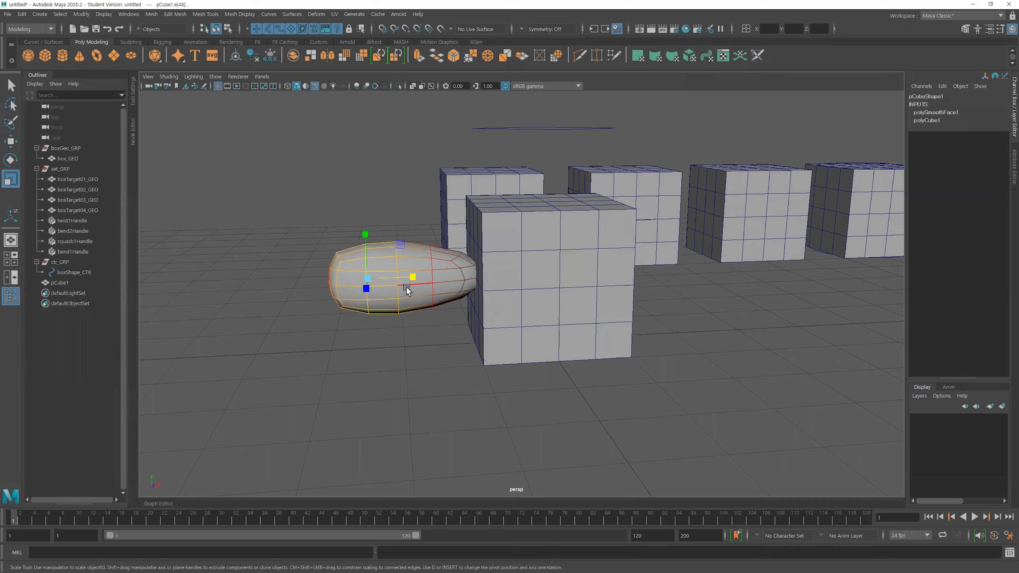
alt+drag(344, 272, 315, 307)
alt+drag(434, 296, 497, 289)
alt+right_drag(497, 290, 513, 301)
alt+drag(513, 301, 355, 320)
double_click(483, 281)
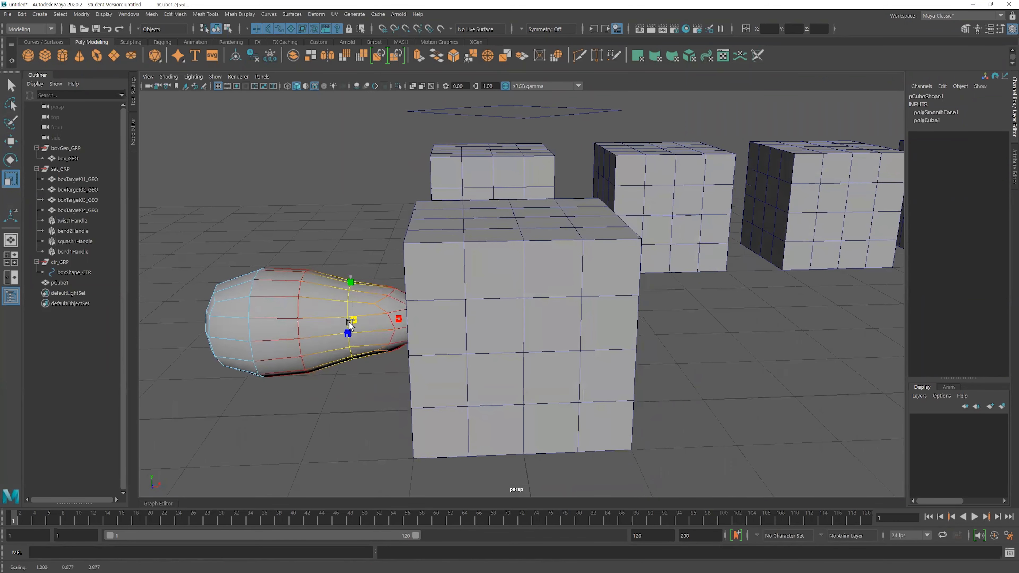
- Move the edge loop near the tail's narrow end along X toward the box
alt+middle_drag(355, 321, 514, 275)
click(443, 224)
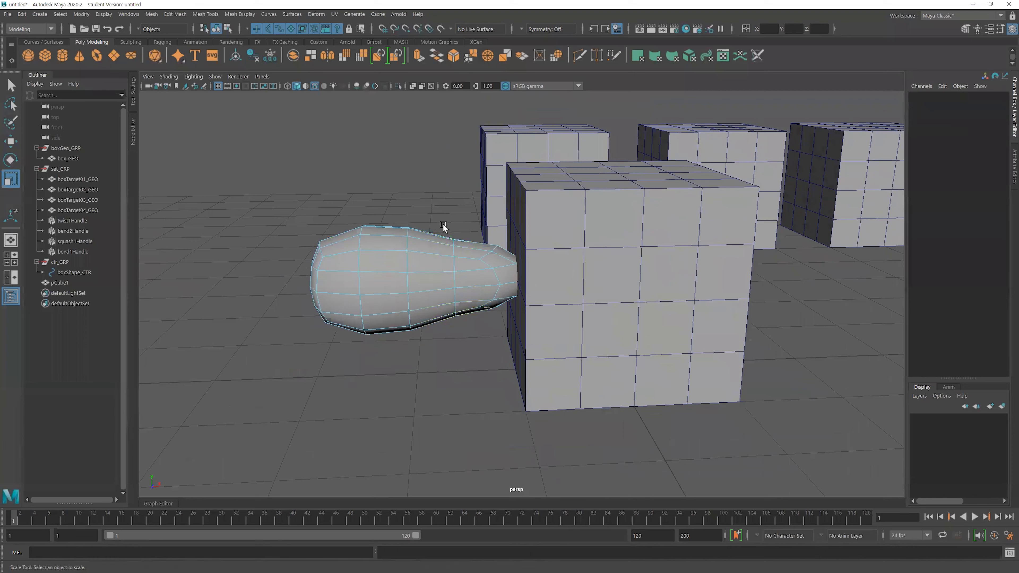
double_click(456, 279)
key(w)
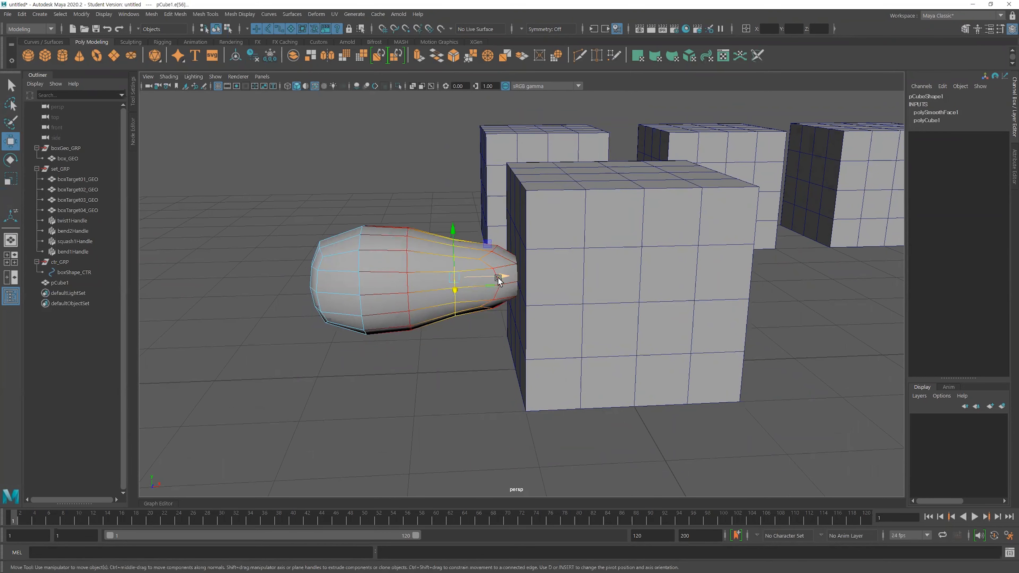
drag(485, 276, 514, 273)
- Scale the vertices at the tail's narrow tip along X in vertex mode
right_drag(494, 258, 447, 257)
alt+drag(454, 259, 535, 319)
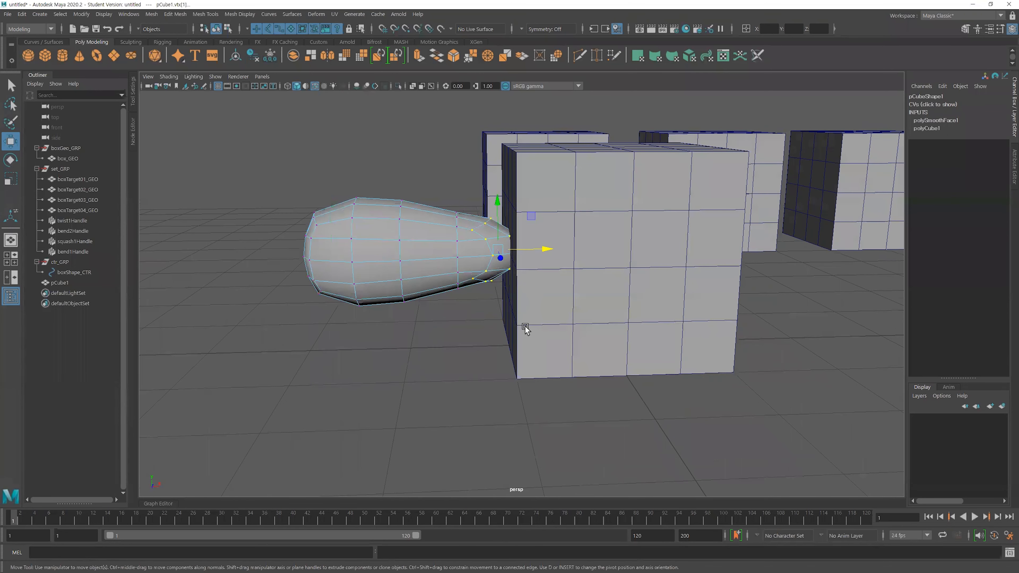
key(r)
mouse_move(540, 250)
mouse_down()
mouse_move(514, 253)
mouse_move(556, 250)
mouse_up()
key(w)
- Shift the tail's second-to-last edge loop slightly farther along X to even out the taper
scroll(498, 255, down, 1)
alt+middle_drag(477, 257, 473, 266)
right_drag(461, 249, 465, 224)
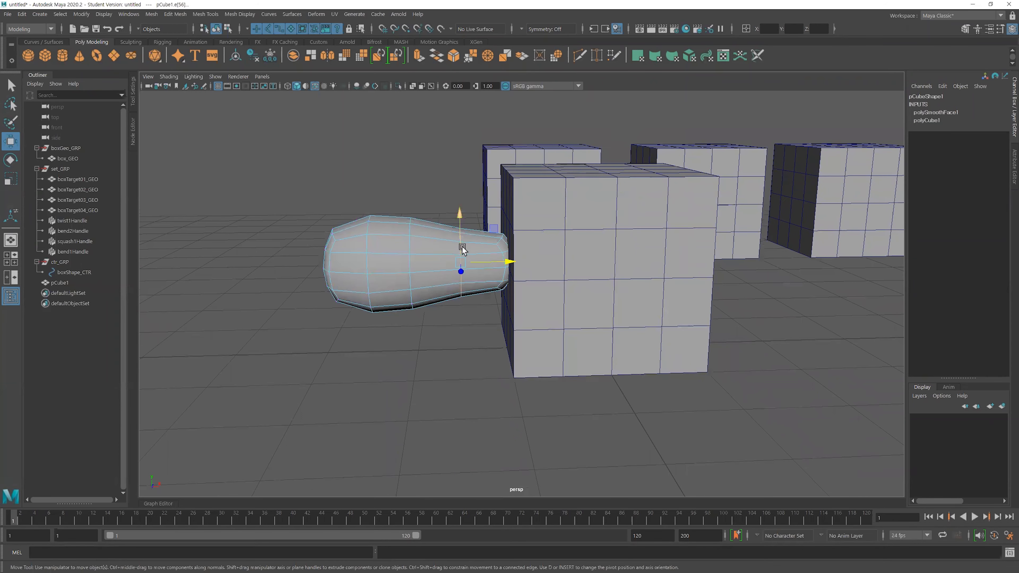
drag(505, 263, 514, 264)
- Insert an edge loop in the wide gap midway along the tail with Multi-Cut, and return to object mode
right_drag(441, 280, 438, 262)
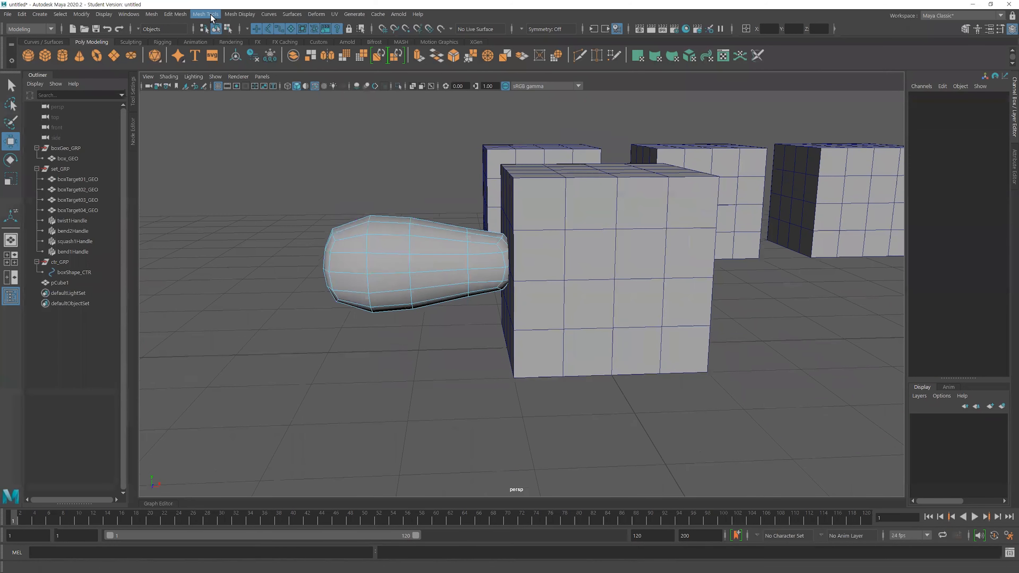
click(206, 14)
click(257, 112)
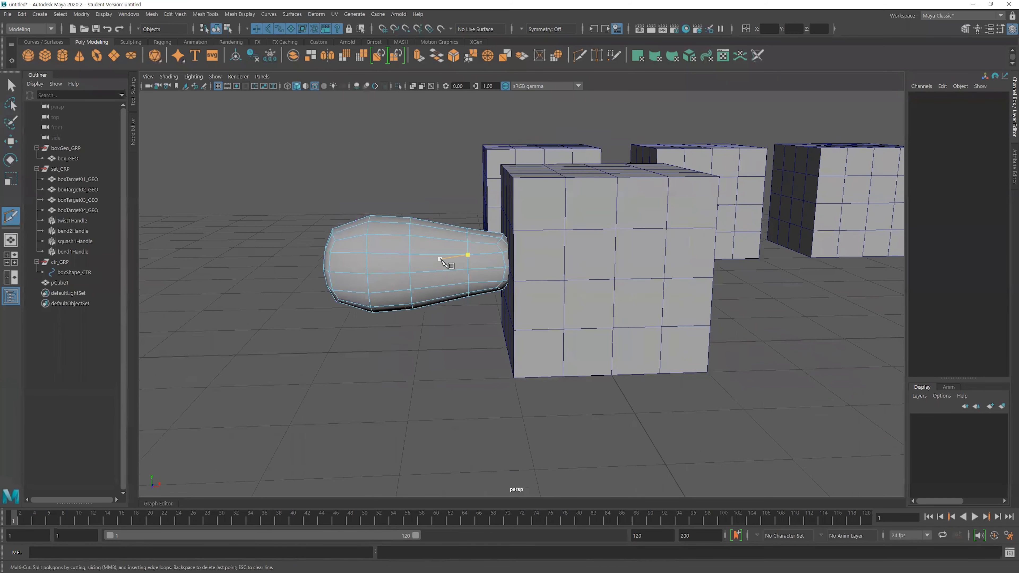
ctrl+click(440, 261)
key(w)
alt+drag(462, 346, 494, 297)
key(F8)
click(517, 307)
alt+drag(591, 306, 469, 315)
click(334, 218)
alt+middle_drag(450, 291, 454, 257)
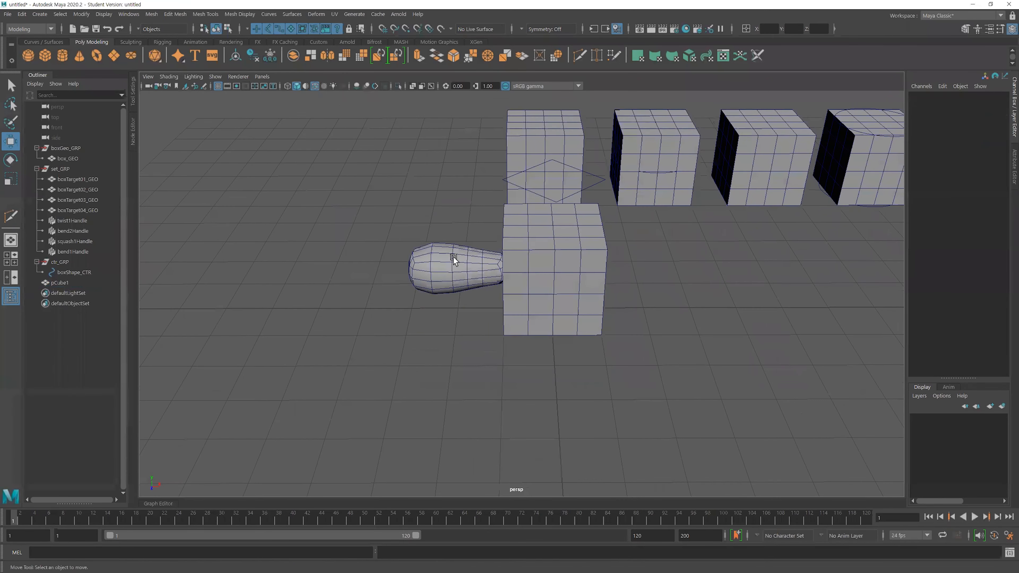
- Freeze the transformations of the tail mesh
click(453, 259)
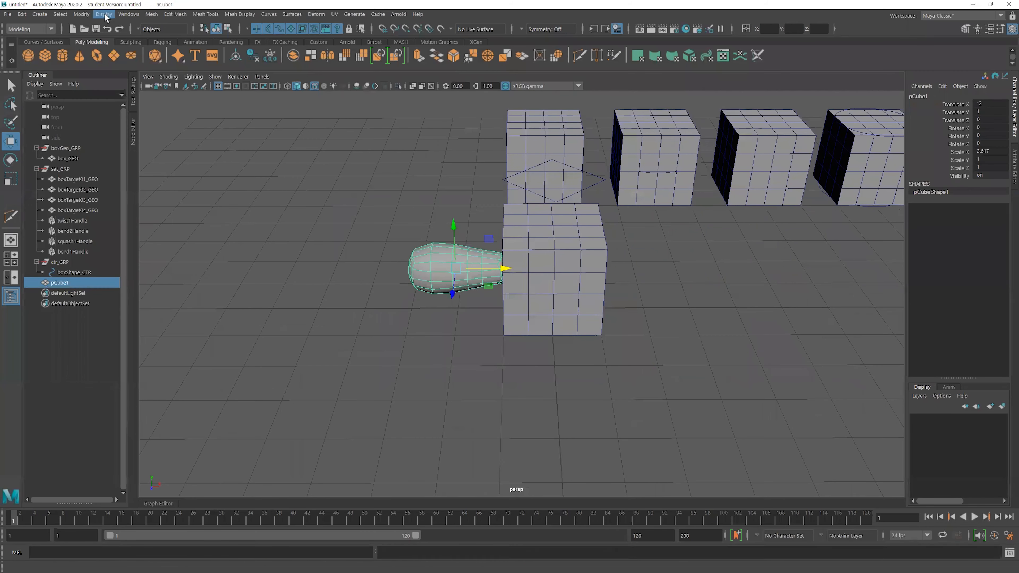
click(81, 14)
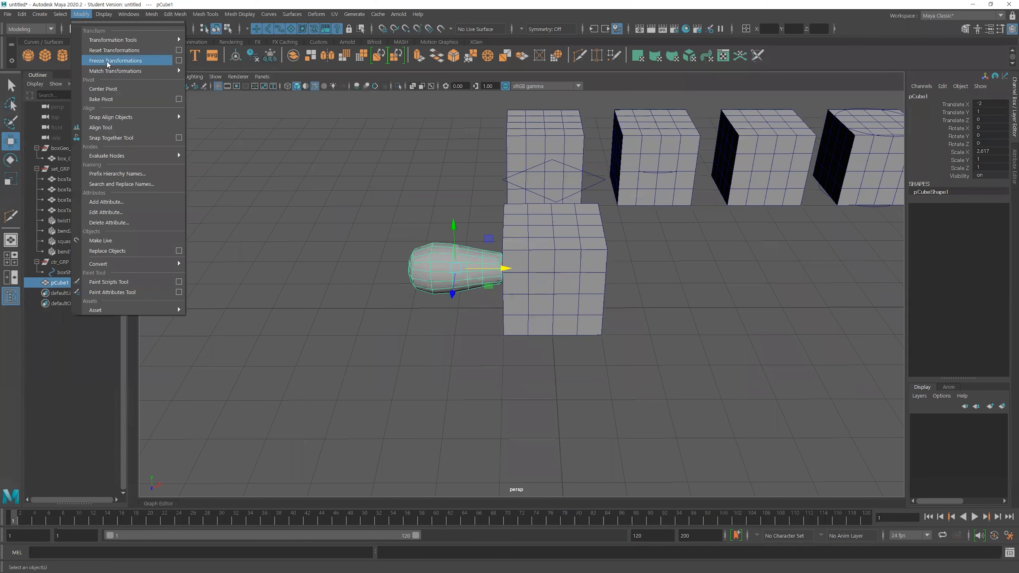
click(107, 60)
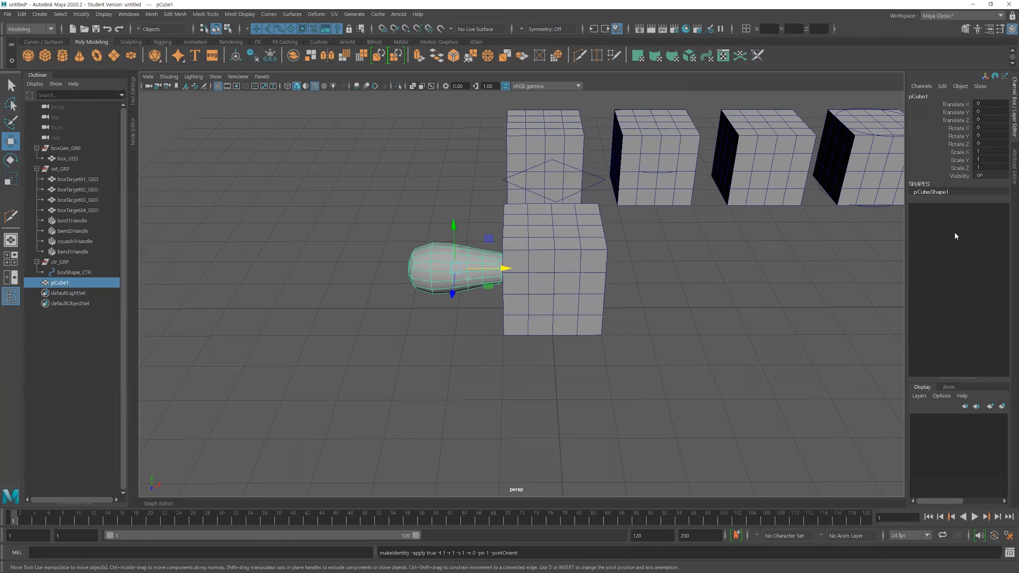
- Rename the tail mesh to tail_GEO
double_click(56, 284)
text(ta)
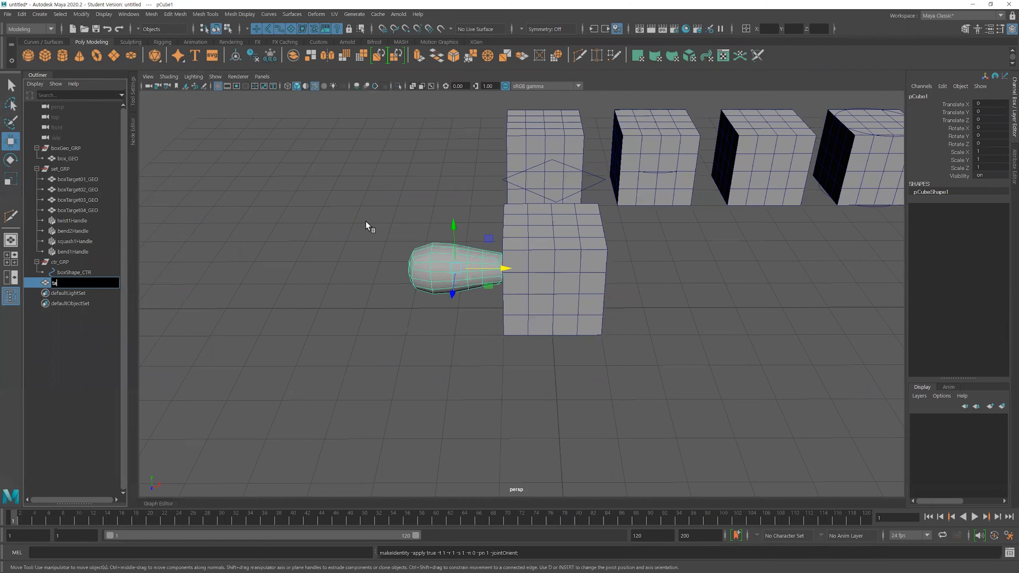
text(il_GEO)
key(Return)
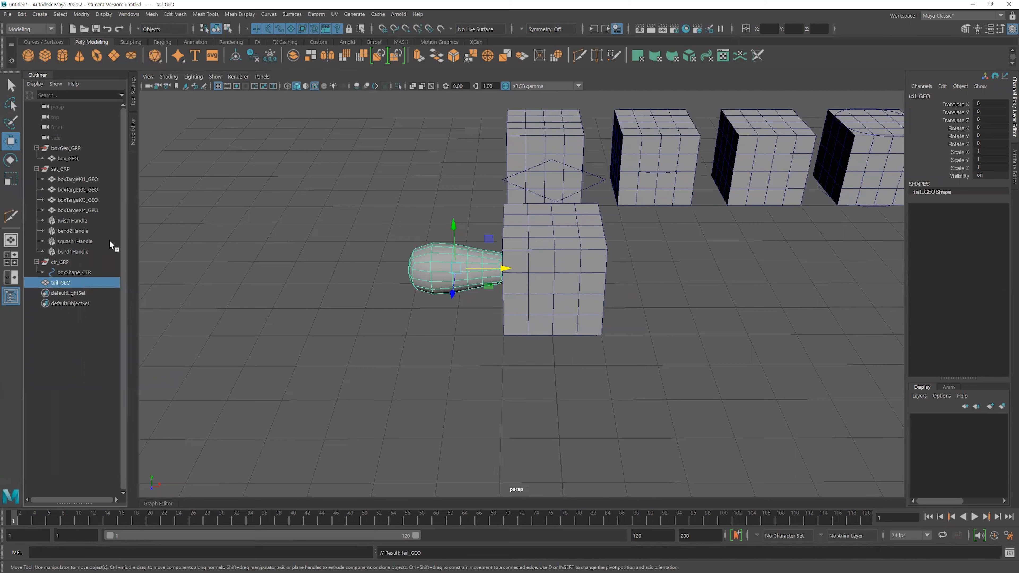
- Put tail_GEO in its own separate group and name the group tailGeo_GRP
middle_drag(61, 282, 78, 149)
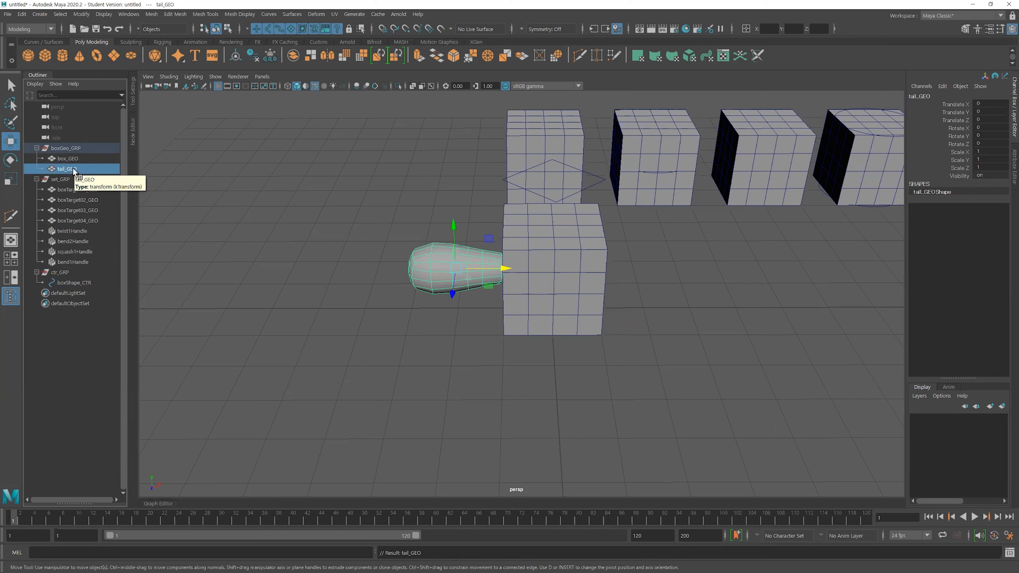
key(ctrl+g)
click(37, 283)
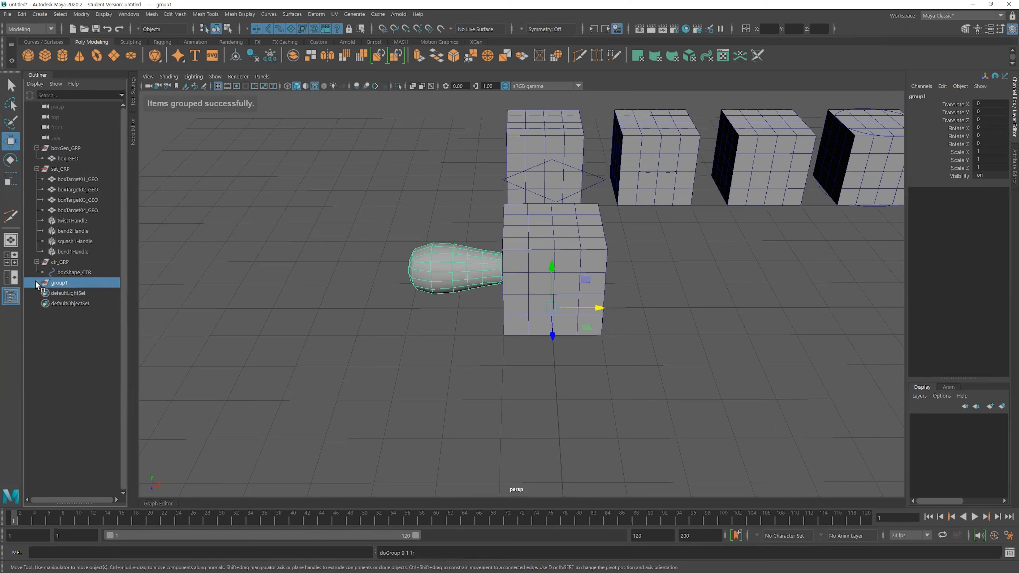
double_click(62, 283)
text(tailGeo_GRP)
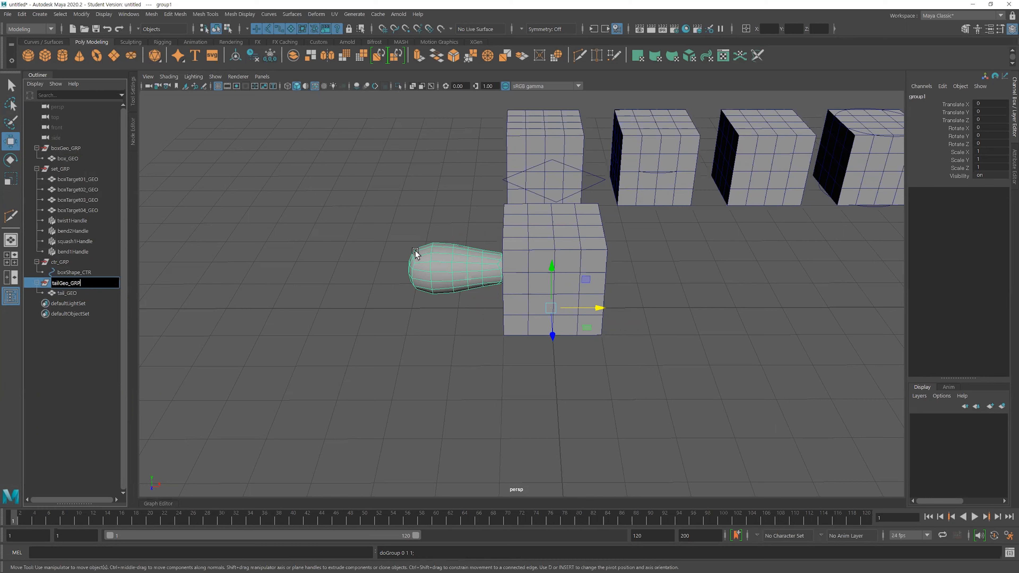
key(Return)
click(200, 307)
- Group tailGeo_GRP and boxGeo_GRP together and name the parent group geo_GRP
click(64, 283)
ctrl+click(64, 149)
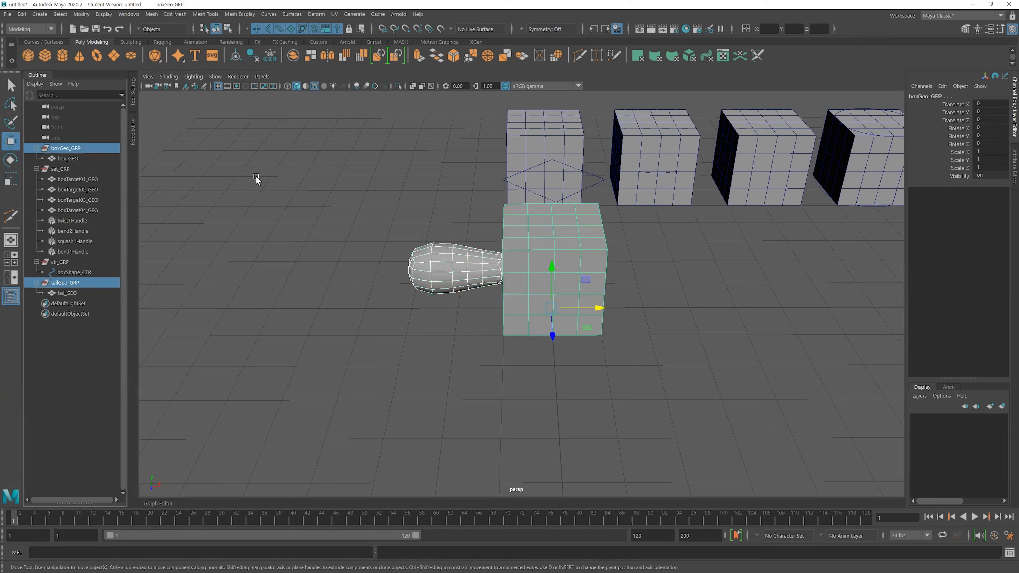
key(ctrl+g)
click(37, 263)
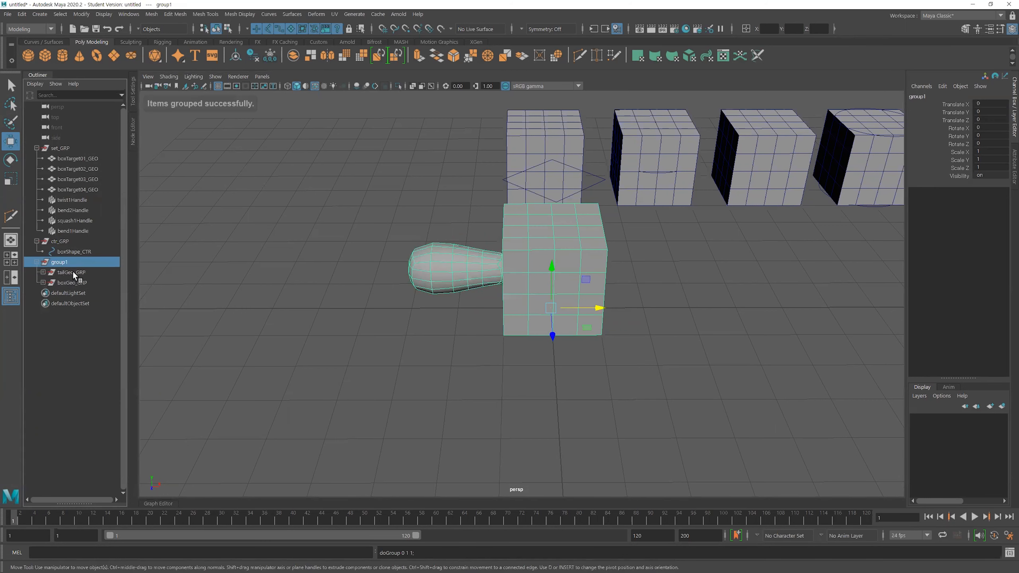
double_click(70, 264)
text(geo)
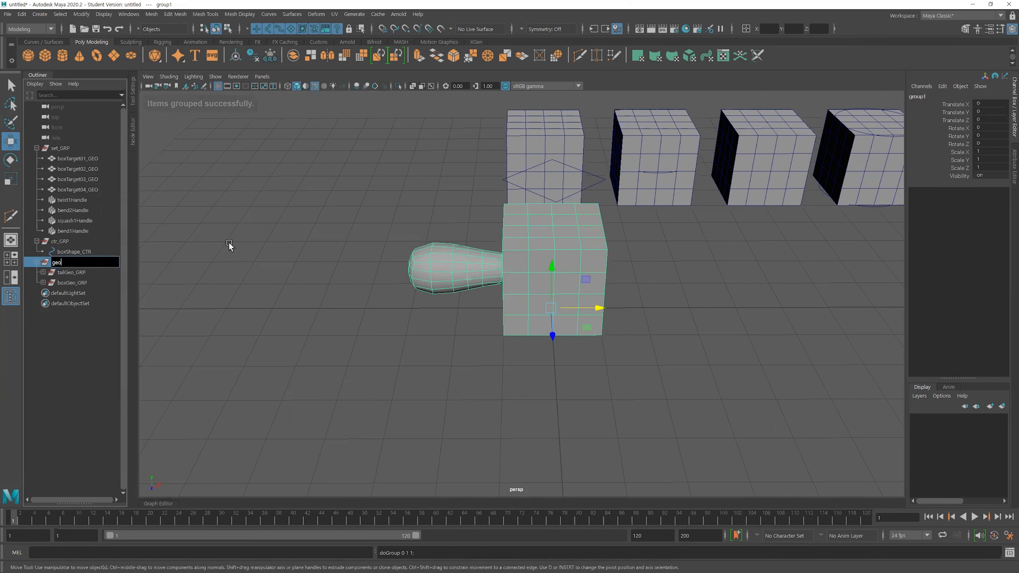
text(_GRP)
key(Return)
- Reorder geo_GRP above set_GRP in the hierarchy and expand its tail and box subgroups
middle_drag(65, 262, 78, 141)
click(43, 168)
click(43, 158)
click(160, 186)
- Examine the geo_GRP hierarchy, comparing the pivots and channel values of the tail and box groups with tail_GEO
click(83, 181)
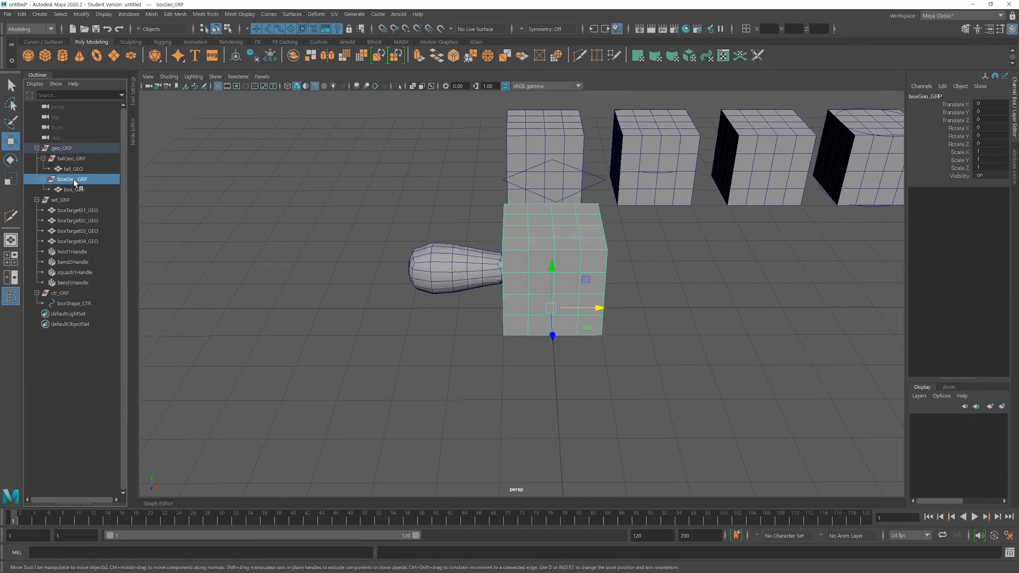
click(74, 160)
alt+middle_drag(533, 266, 504, 277)
scroll(505, 277, up, 2)
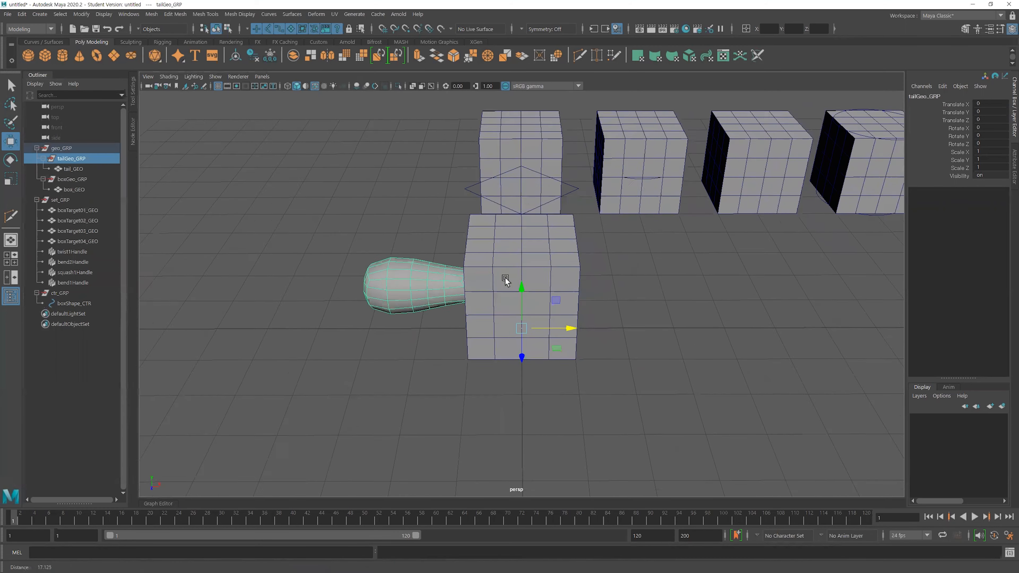
scroll(539, 283, up, 2)
mouse_move(526, 271)
alt+mouse_down()
mouse_move(529, 288)
mouse_move(537, 277)
alt+mouse_up()
key(Down)
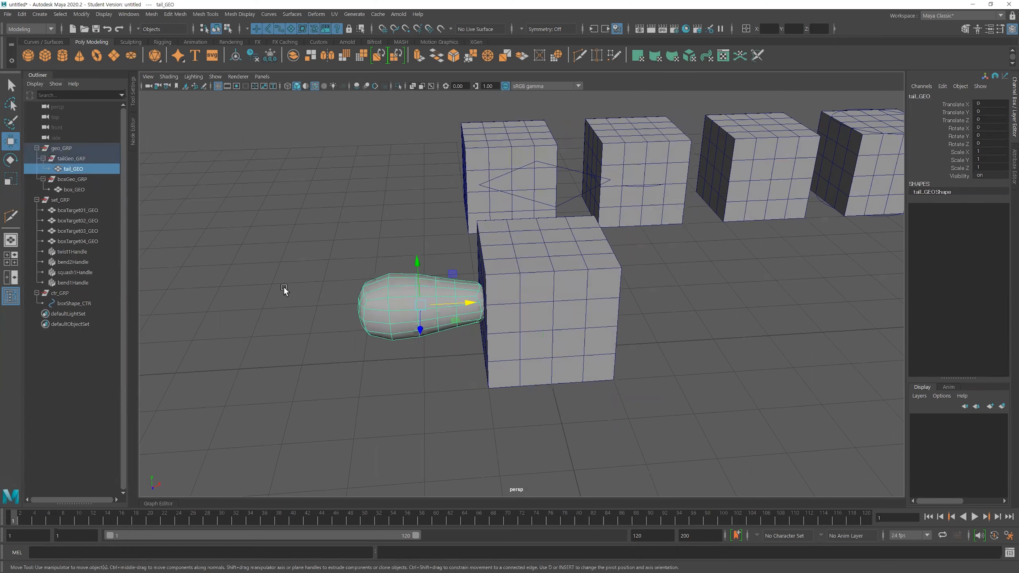
scroll(321, 297, up, 3)
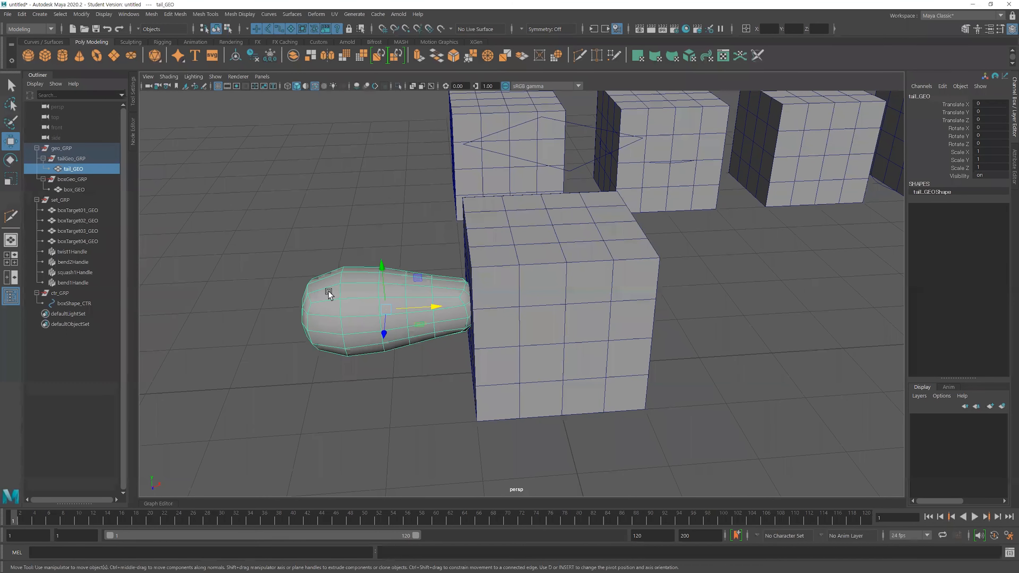
click(70, 159)
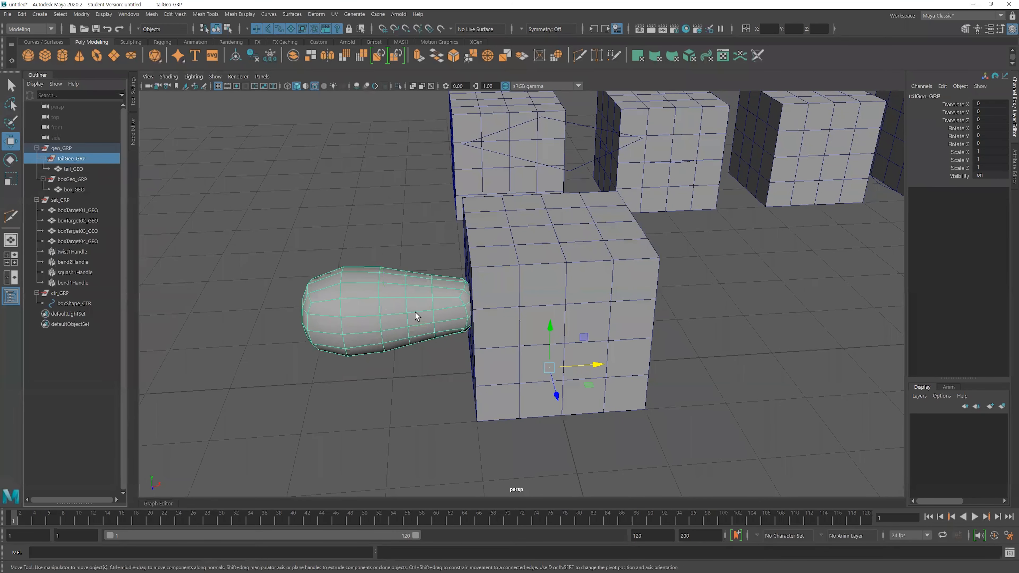
click(76, 169)
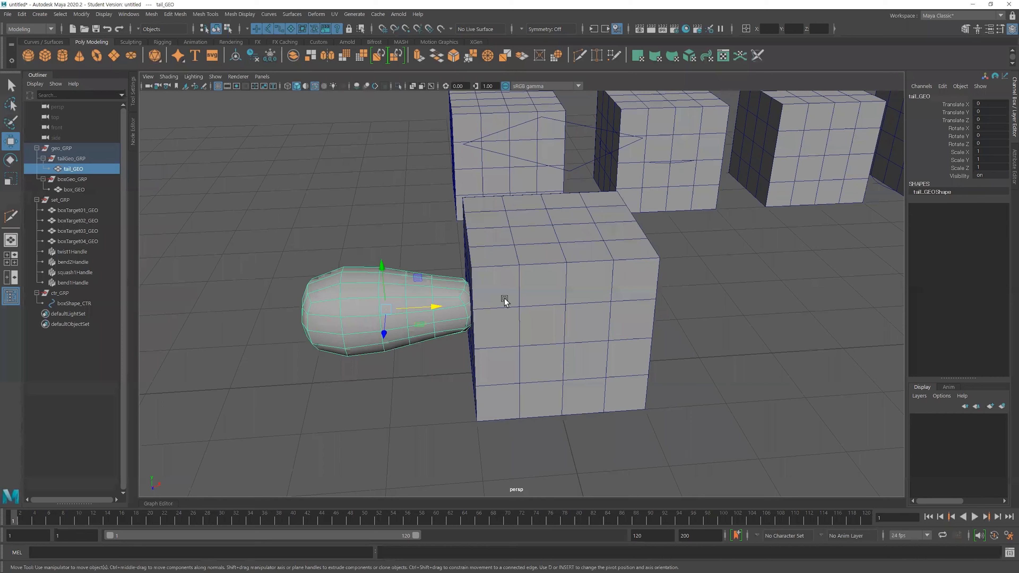
click(60, 178)
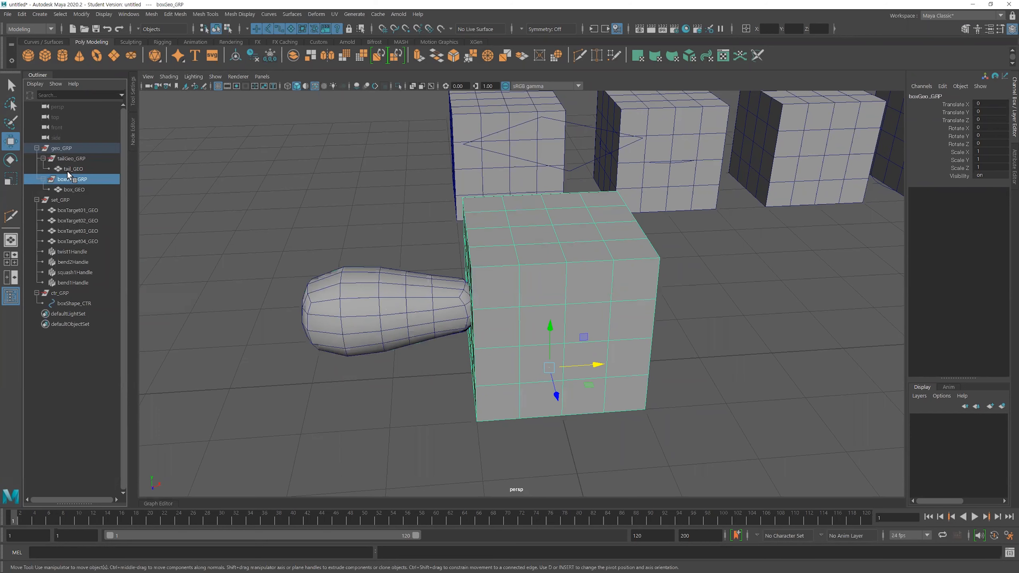
click(63, 149)
click(72, 179)
alt+drag(478, 309, 422, 301)
- Set the Scale X of tailGeo_GRP to -1 and compare its channel values with those of tail_GEO
click(70, 158)
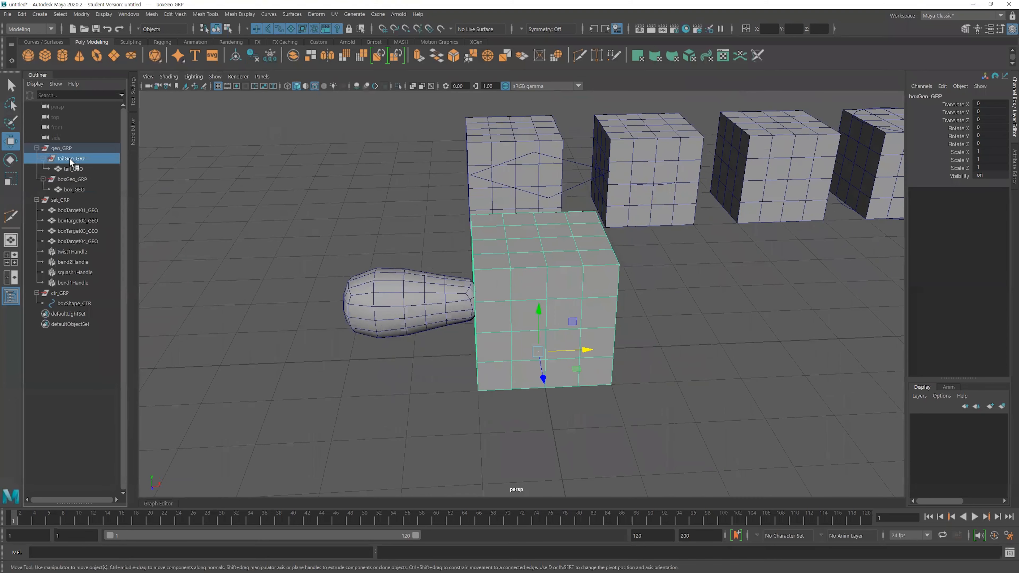
click(995, 152)
text(-1)
key(Return)
alt+drag(623, 305, 600, 285)
click(600, 285)
key(r)
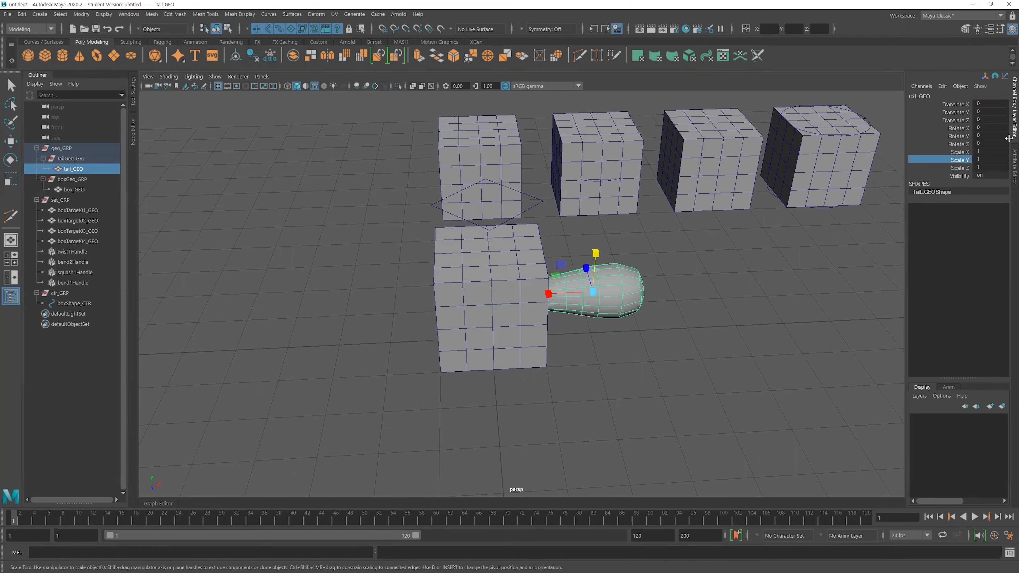
click(72, 159)
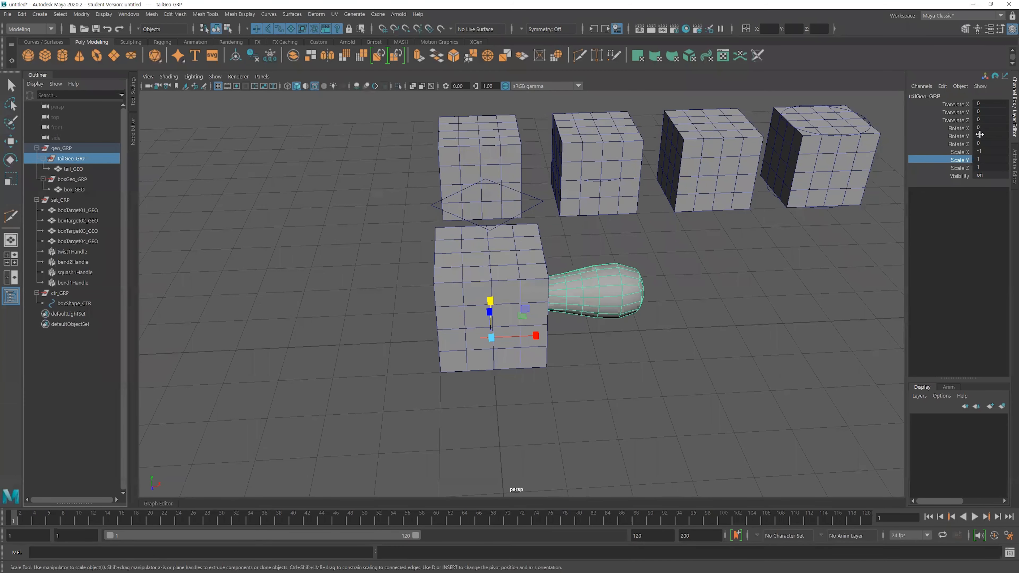
alt+drag(653, 348, 329, 270)
- Undo the negative scaling of tailGeo_GRP and clear the selection
key(ctrl+z)
key(ctrl+z)
key(ctrl+z)
key(w)
click(639, 343)
click(67, 159)
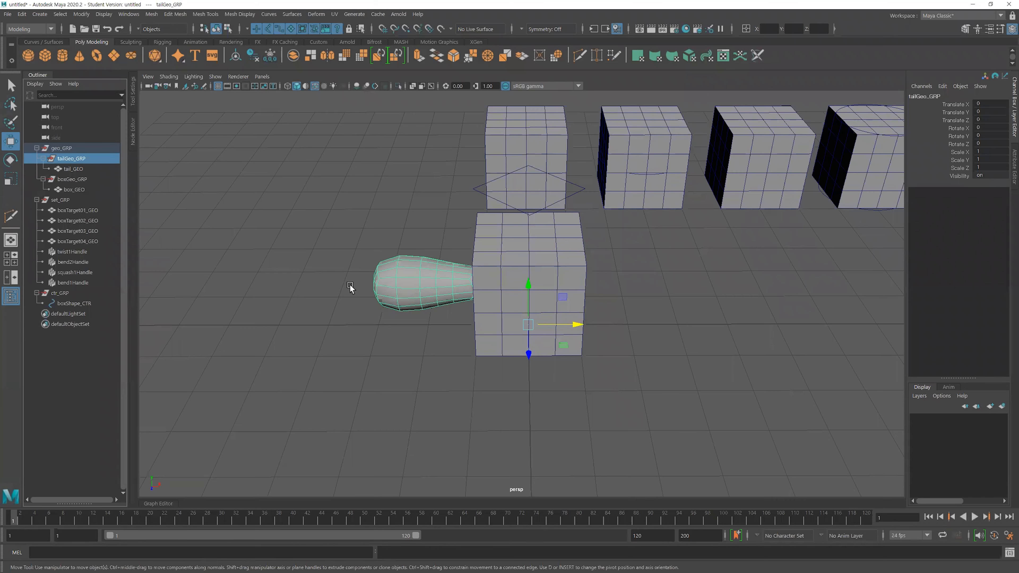
alt+drag(432, 292, 428, 264)
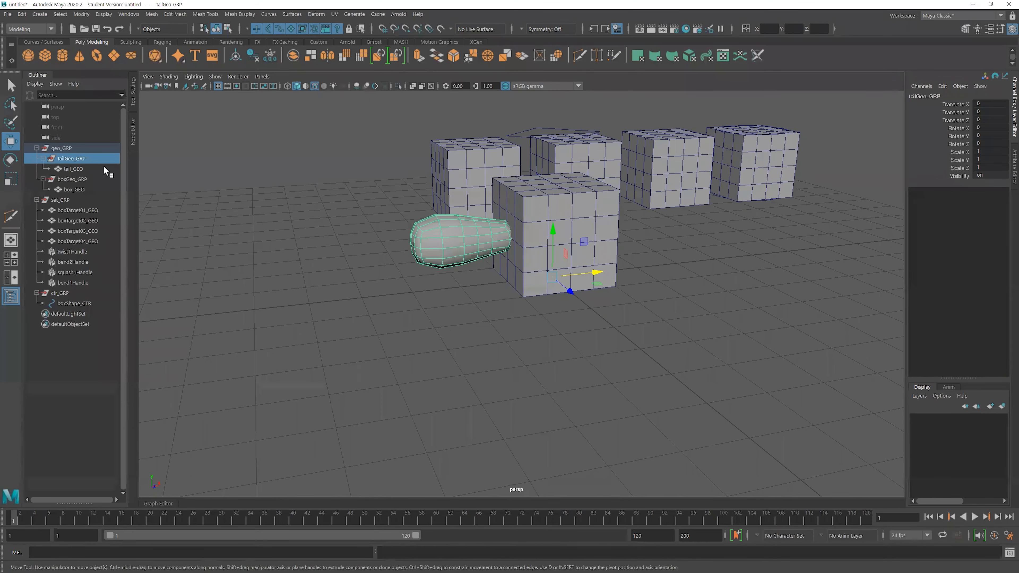
click(69, 179)
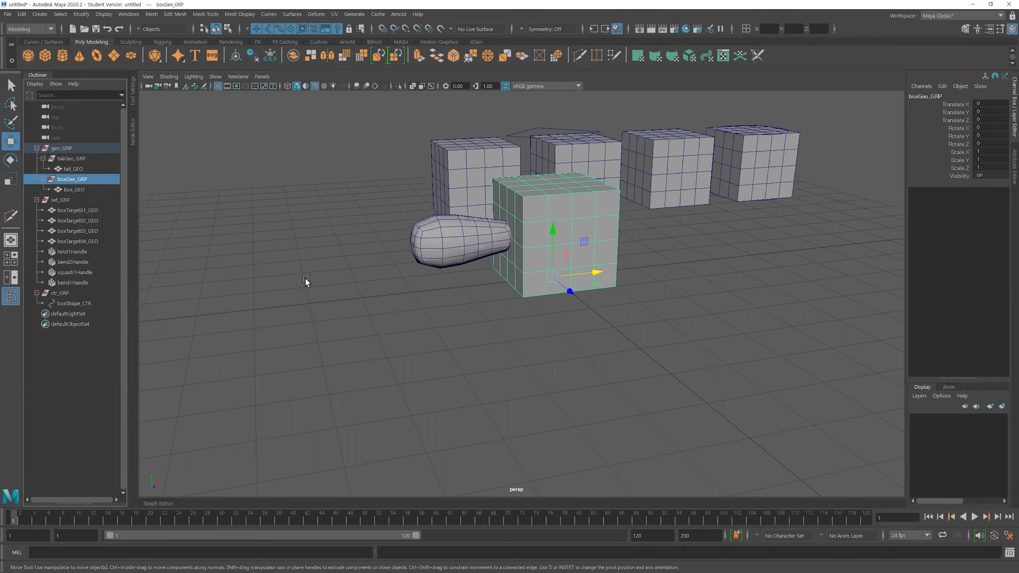
click(461, 311)
scroll(439, 296, up, 2)
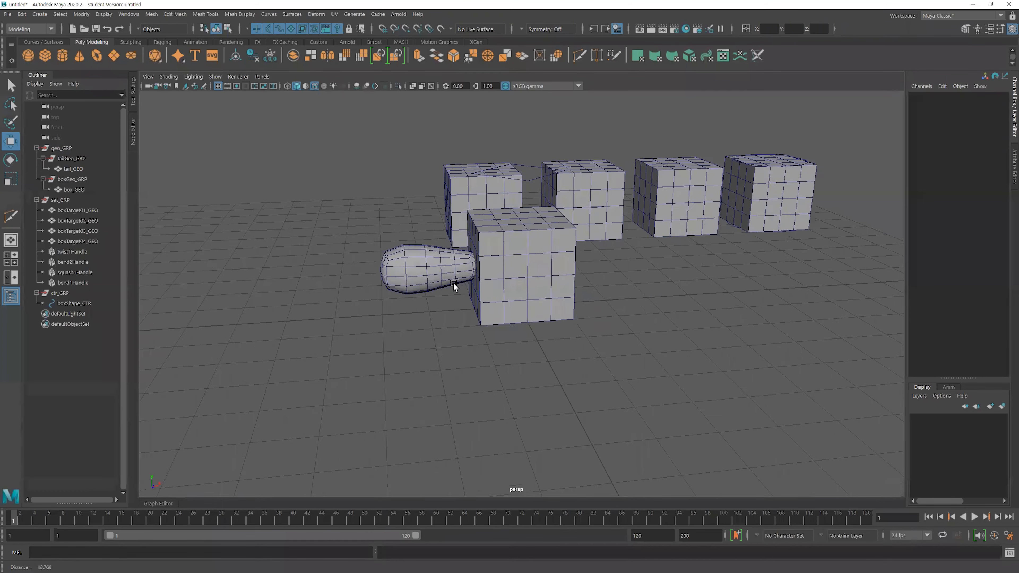
- Duplicate tail_GEO and move the copy away from the box to Translate X -5
click(453, 283)
scroll(485, 249, up, 2)
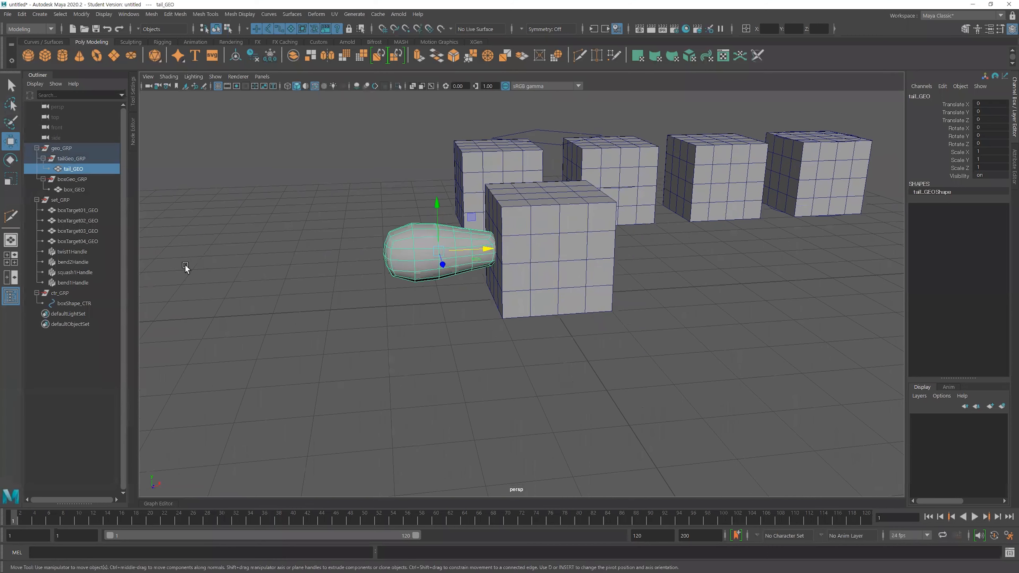
alt+drag(375, 274, 419, 278)
key(ctrl+d)
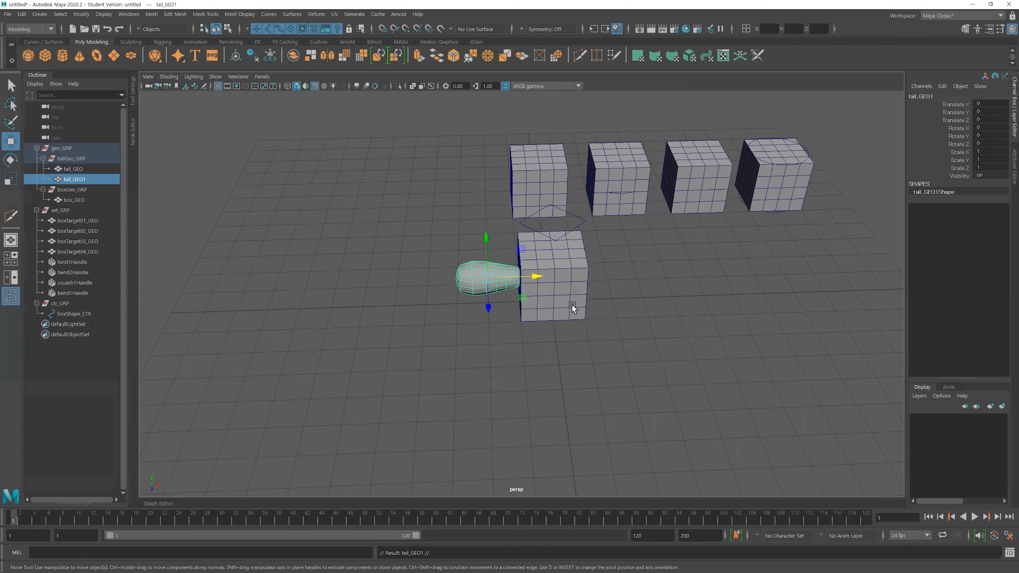
drag(540, 279, 446, 317)
- Duplicate the offset tail copy tail_GEO1 and move the new copy beside it to Translate Z -2
alt+right_drag(445, 317, 567, 316)
alt+middle_drag(460, 333, 491, 287)
alt+drag(488, 289, 388, 314)
key(ctrl+d)
alt+drag(609, 317, 519, 170)
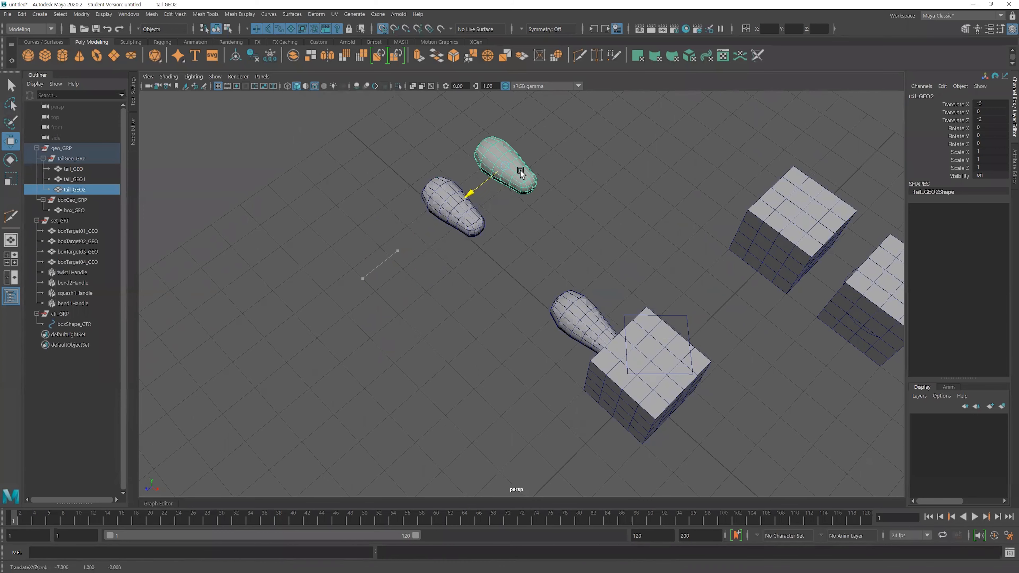
alt+drag(531, 272, 494, 287)
click(494, 288)
click(417, 282)
alt+right_drag(418, 283, 520, 308)
alt+drag(511, 304, 550, 299)
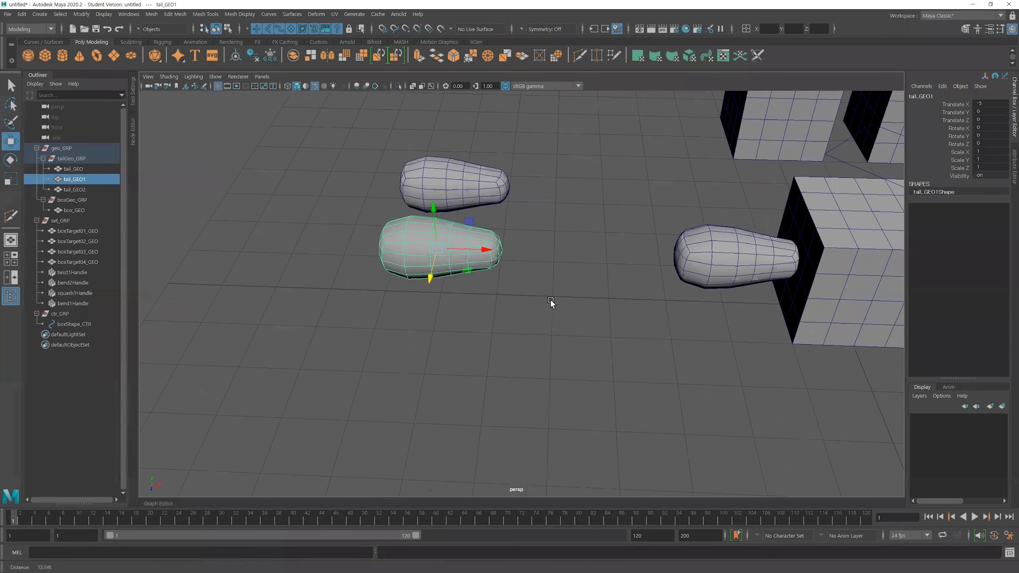
alt+middle_drag(550, 299, 522, 284)
alt+right_drag(522, 284, 492, 287)
alt+middle_drag(492, 287, 430, 286)
click(428, 285)
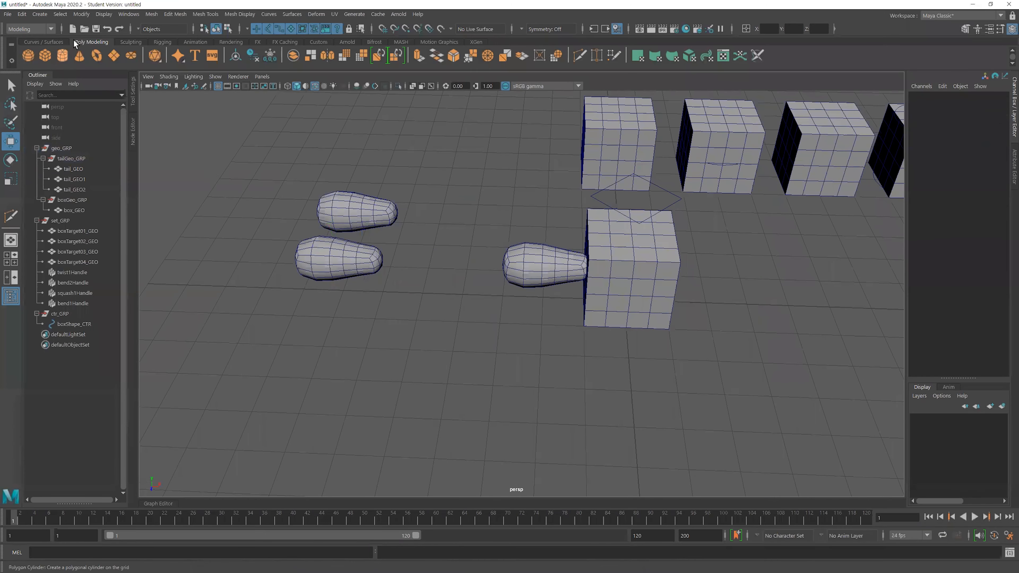
click(40, 13)
mouse_move(97, 49)
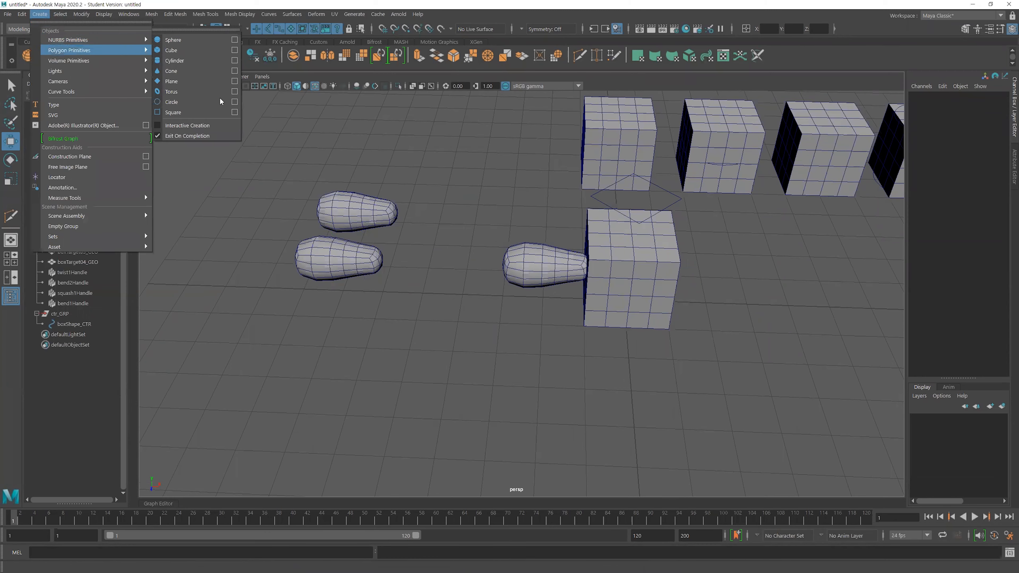
click(446, 164)
- Select tail_GEO1, frame it in the front view and apply a nonlinear Sine deformer to it
click(370, 266)
alt+middle_drag(370, 266, 475, 295)
alt+right_drag(475, 295, 484, 279)
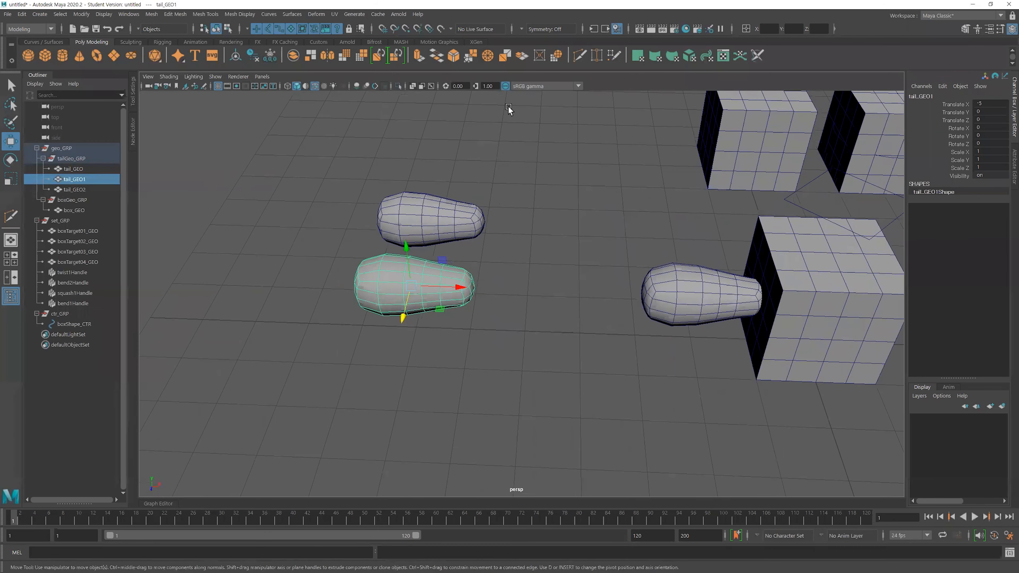
key(space)
alt+right_drag(348, 381, 258, 377)
alt+middle_drag(343, 367, 485, 369)
alt+right_drag(350, 394, 418, 400)
alt+middle_drag(419, 400, 427, 404)
alt+right_drag(409, 390, 425, 386)
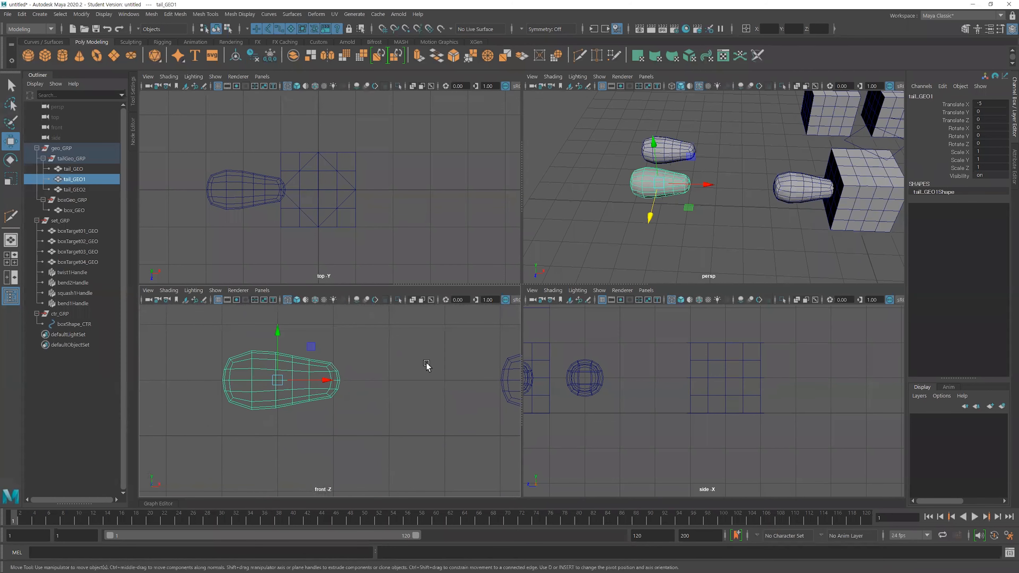
click(316, 14)
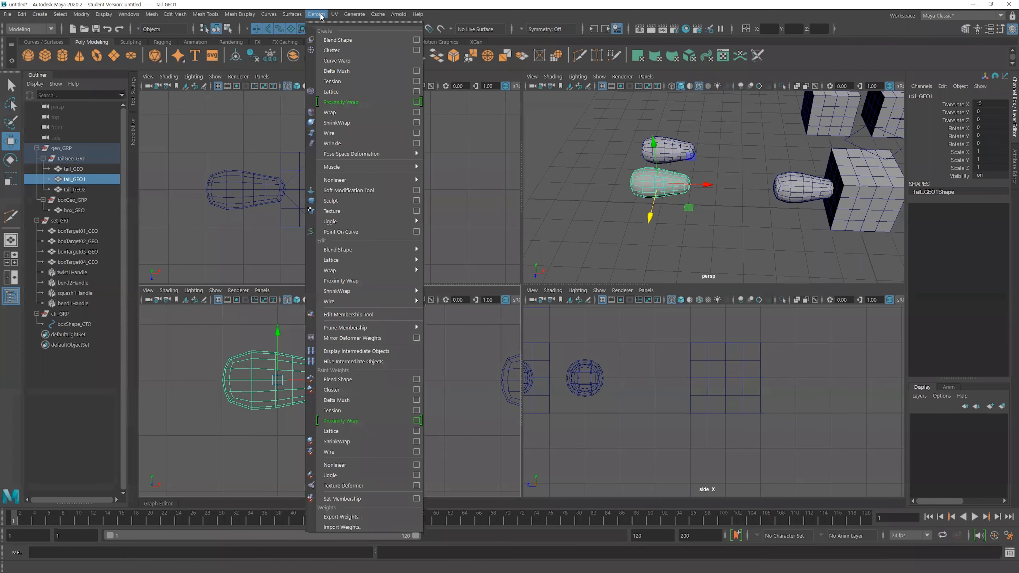
mouse_move(361, 180)
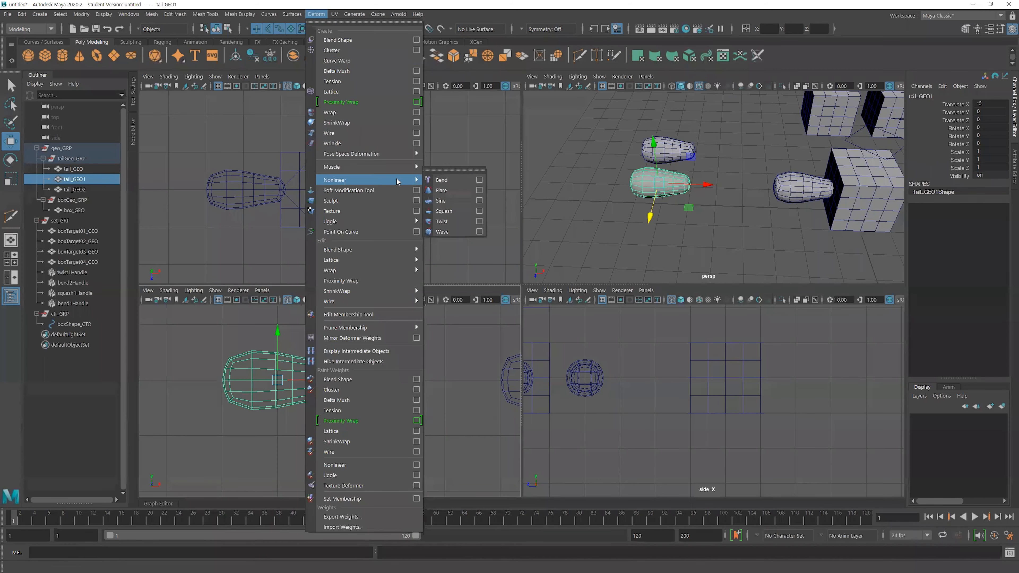
click(458, 203)
- Set the Sine deformer's Amplitude to 0.2 on the tail copy
scroll(316, 236, down, 3)
alt+middle_drag(340, 227, 478, 225)
key(space)
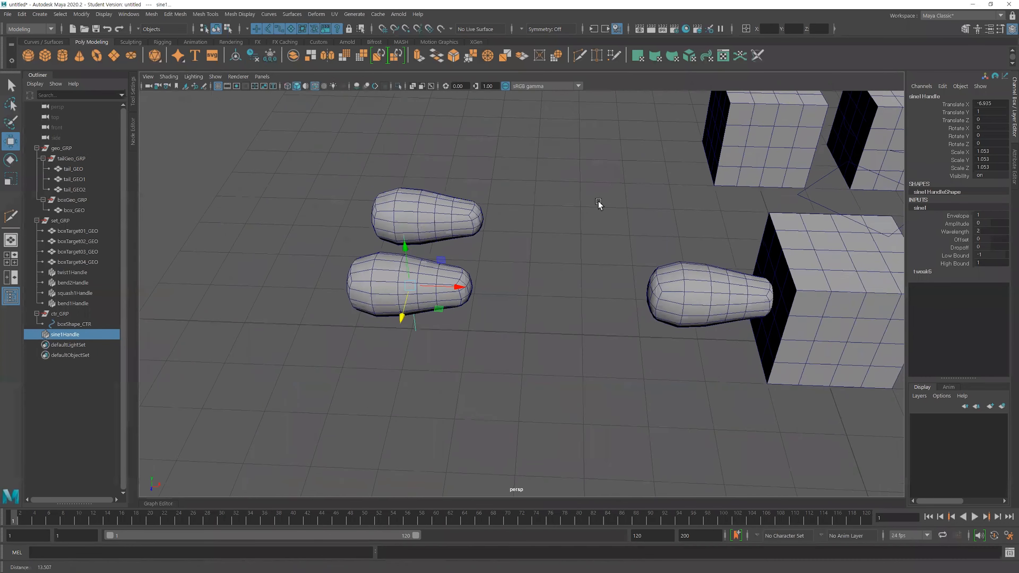
scroll(669, 223, up, 5)
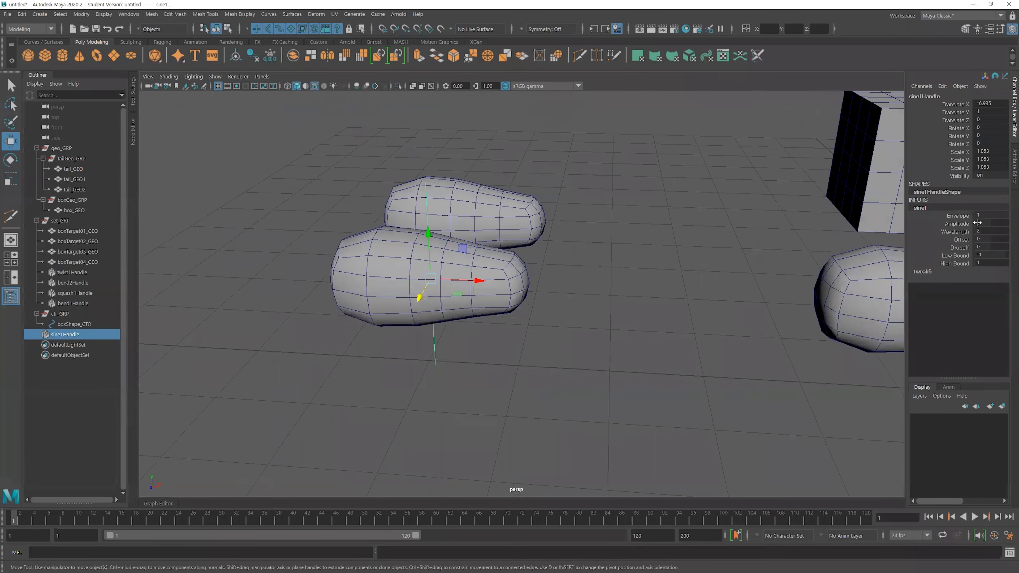
click(977, 222)
text(0.2)
key(Return)
alt+drag(581, 335, 481, 200)
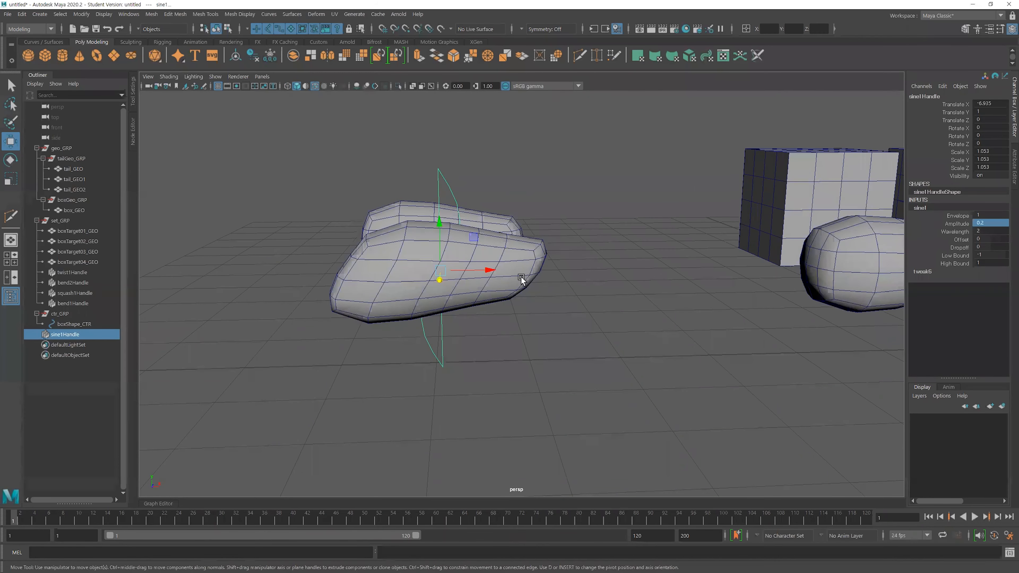
- Rotate the sine handle to Rotate Z 90 so the wave runs along the tail's length
key(e)
drag(474, 243, 416, 256)
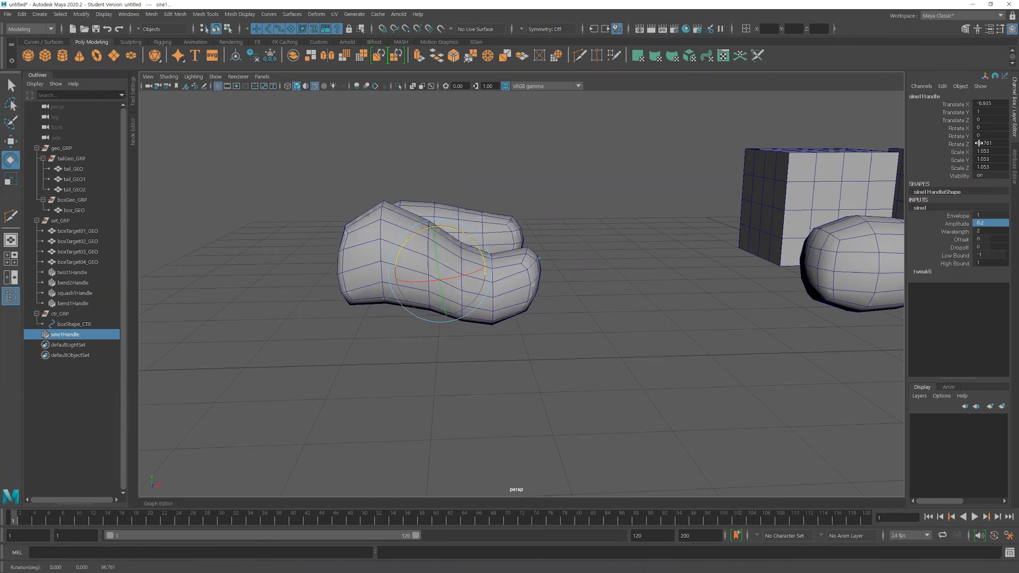
double_click(995, 143)
text(9)
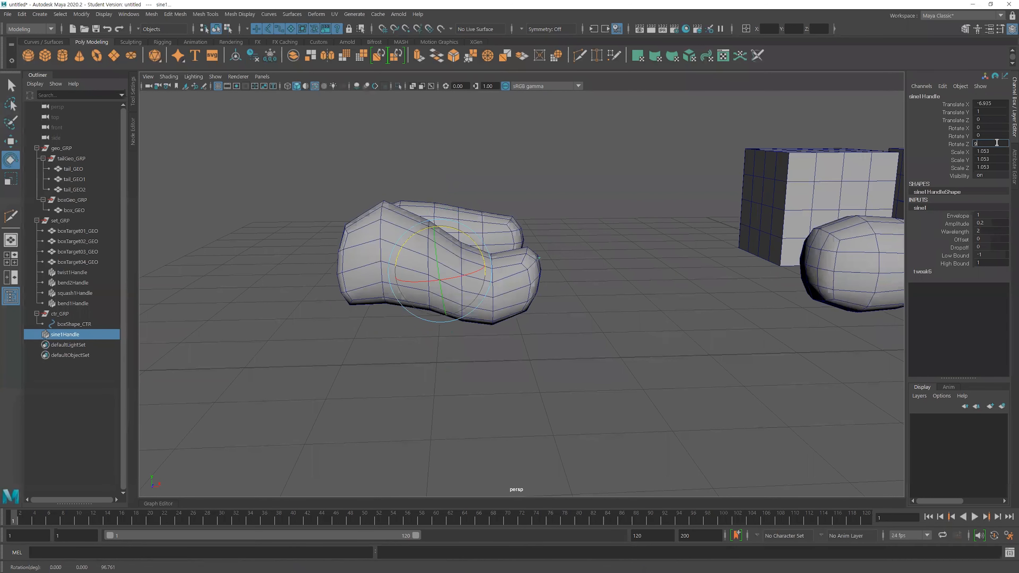
text(0)
key(Return)
alt+drag(642, 235, 578, 255)
key(q)
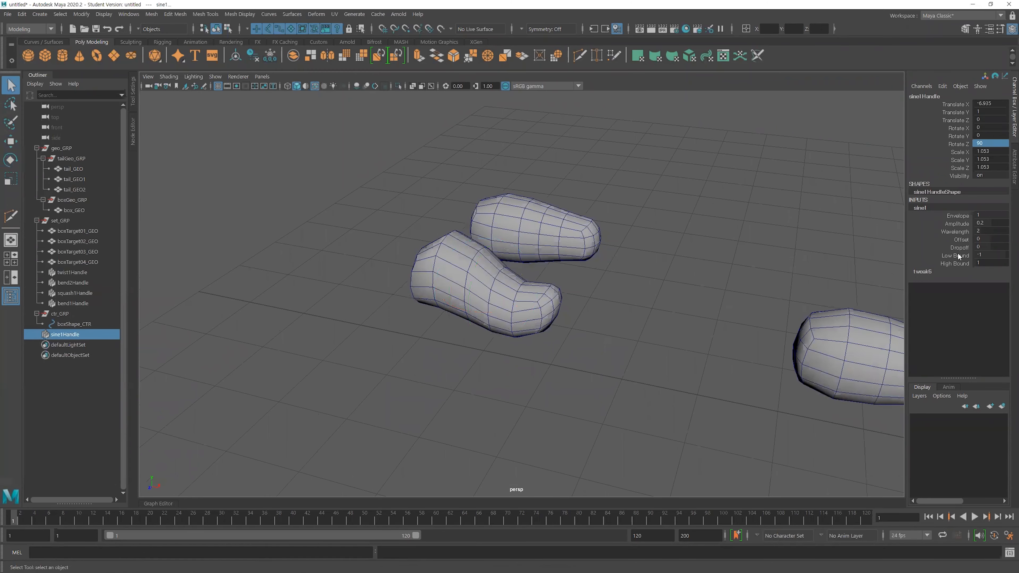
- Scrub the Sine deformer's Offset back and forth to test the tail's up-and-down wave
click(961, 240)
middle_drag(594, 307, 681, 296)
alt+drag(638, 302, 585, 315)
middle_drag(636, 320, 564, 321)
alt+drag(564, 321, 668, 331)
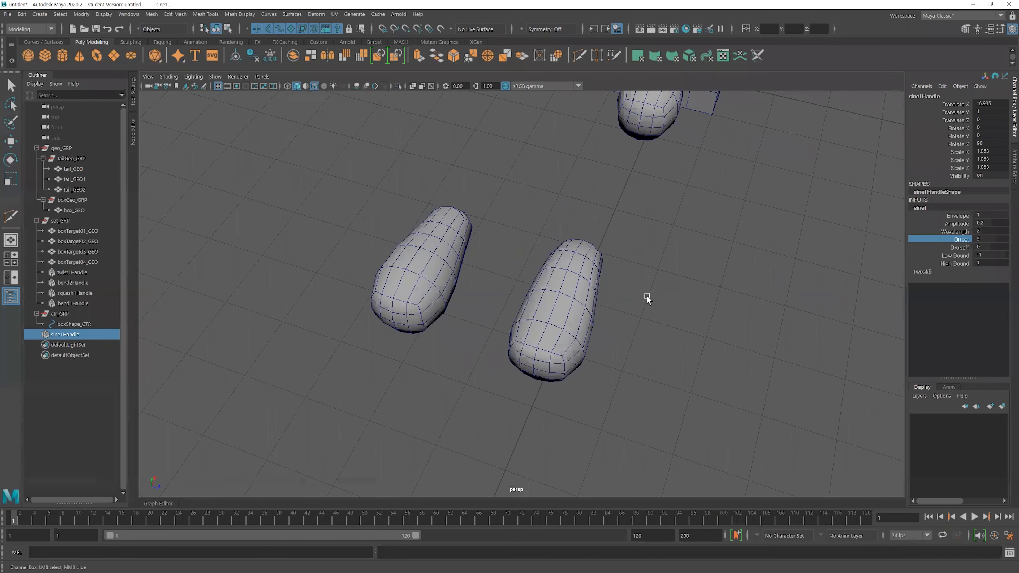
alt+drag(750, 281, 567, 252)
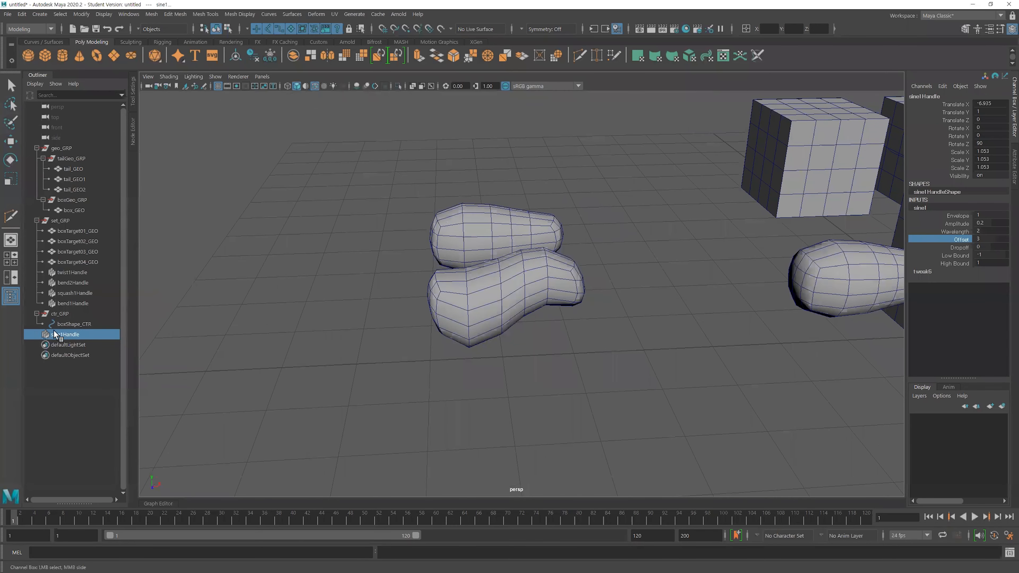
- Set the sine handle's Rotate Y to 90 so the tail waves sideways, checking its orientation in wireframe before restoring shaded display
key(e)
drag(508, 273, 625, 242)
key(4)
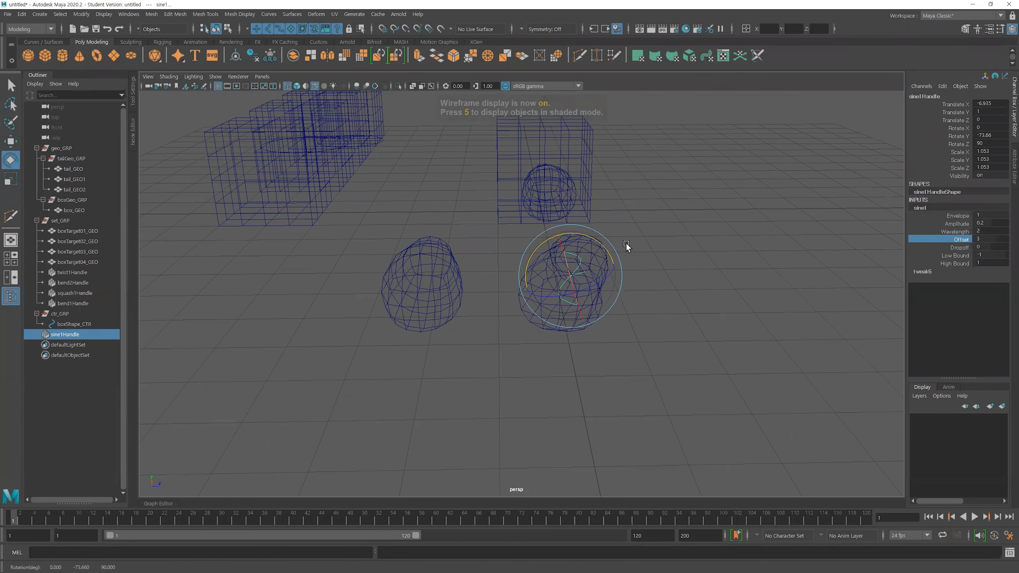
double_click(993, 134)
text(90)
key(Return)
alt+drag(648, 334, 535, 385)
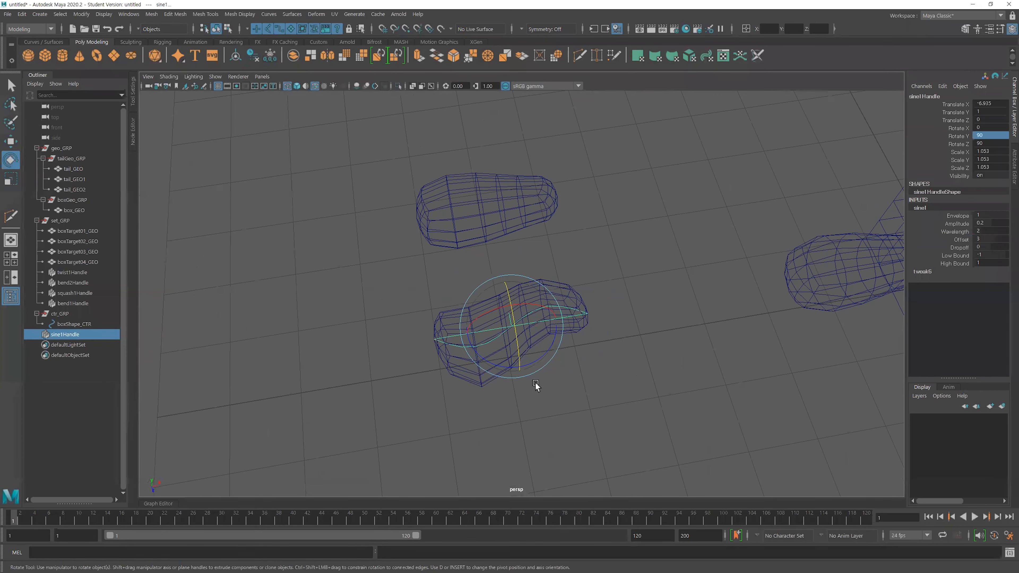
key(5)
- Scrub the Sine deformer's Offset to test the sideways wave, and reset the Offset to 0
click(961, 239)
middle_drag(623, 320, 599, 329)
alt+drag(617, 339, 494, 313)
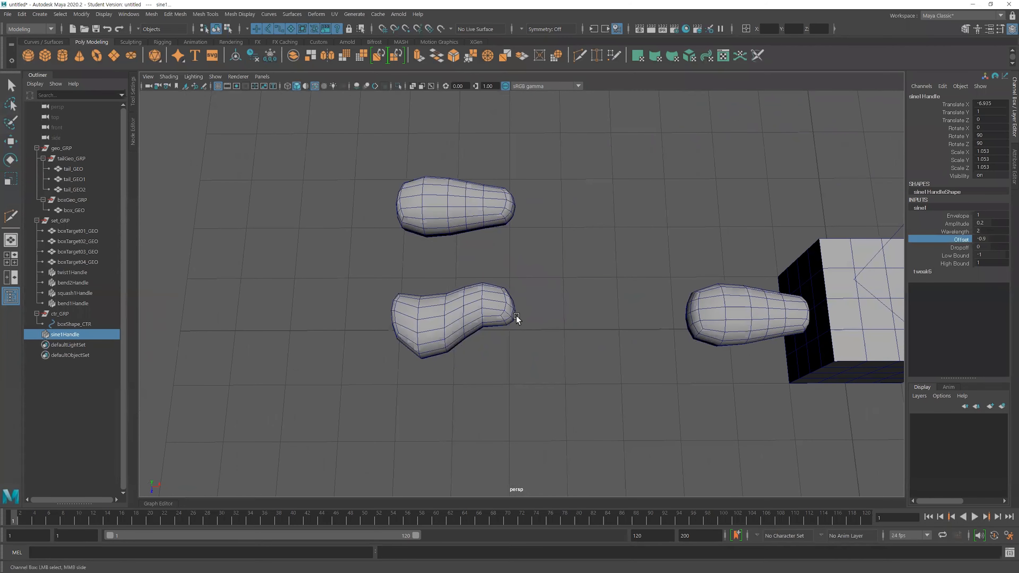
alt+middle_drag(541, 291, 565, 266)
scroll(563, 306, up, 2)
mouse_move(535, 332)
middle_down()
mouse_move(524, 332)
mouse_move(545, 324)
middle_up()
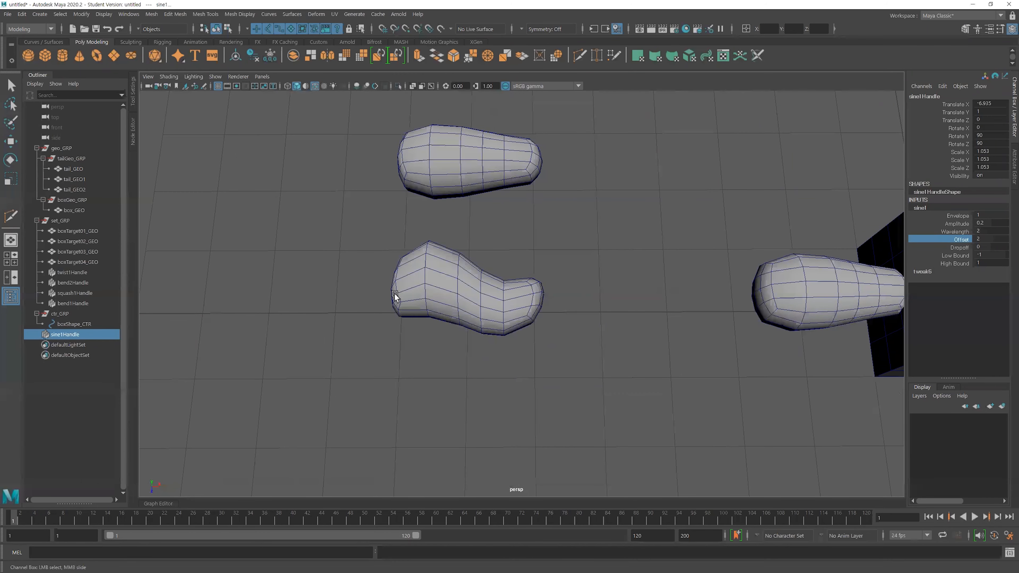
mouse_move(480, 321)
alt+mouse_down()
mouse_move(482, 289)
mouse_move(483, 301)
alt+mouse_up()
double_click(990, 239)
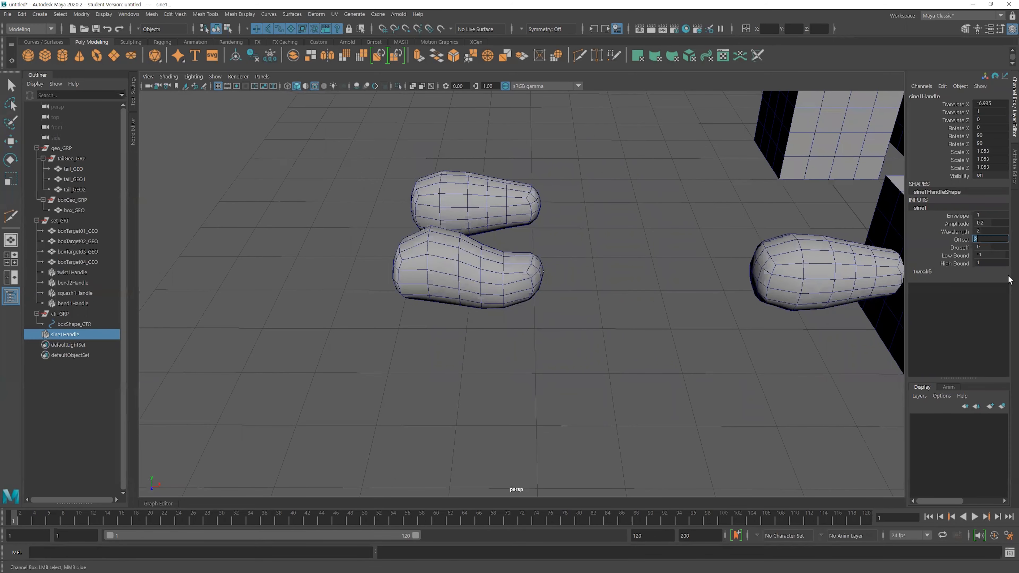
click(958, 228)
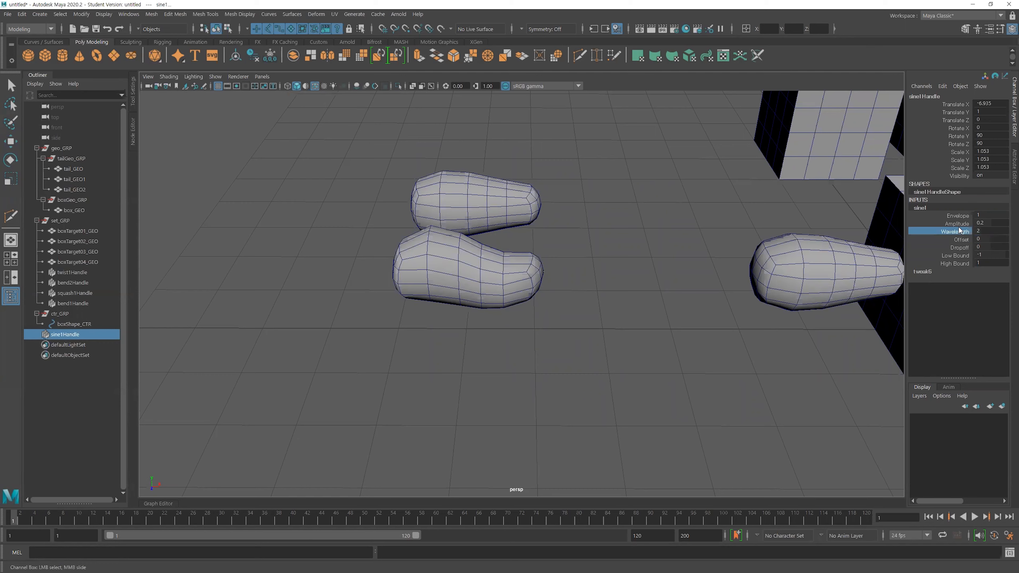
- Move the sine handle along the tail to its narrow base end at Translate X -6
key(w)
key(space)
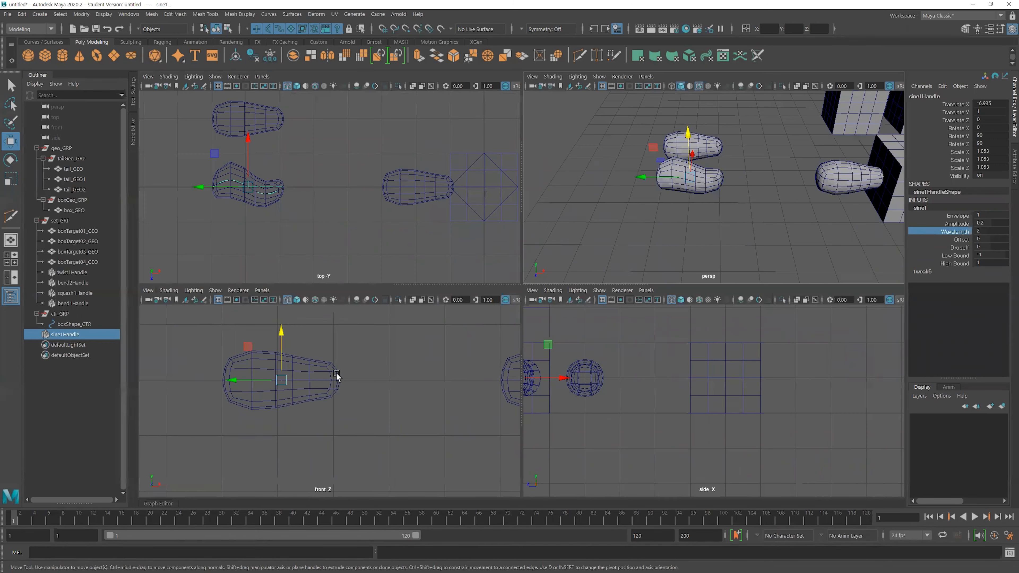
drag(257, 388, 325, 383)
alt+right_drag(325, 384, 363, 386)
alt+middle_drag(371, 381, 382, 390)
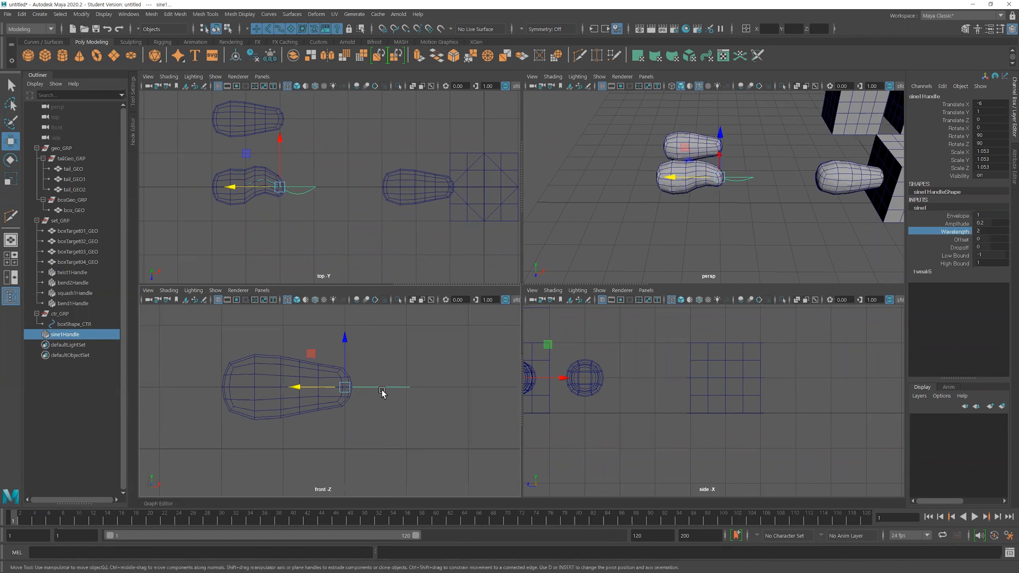
- Set the Sine deformer's Low Bound to 0 and High Bound to 2 so it covers the tail from its base
click(989, 256)
text(0)
key(Return)
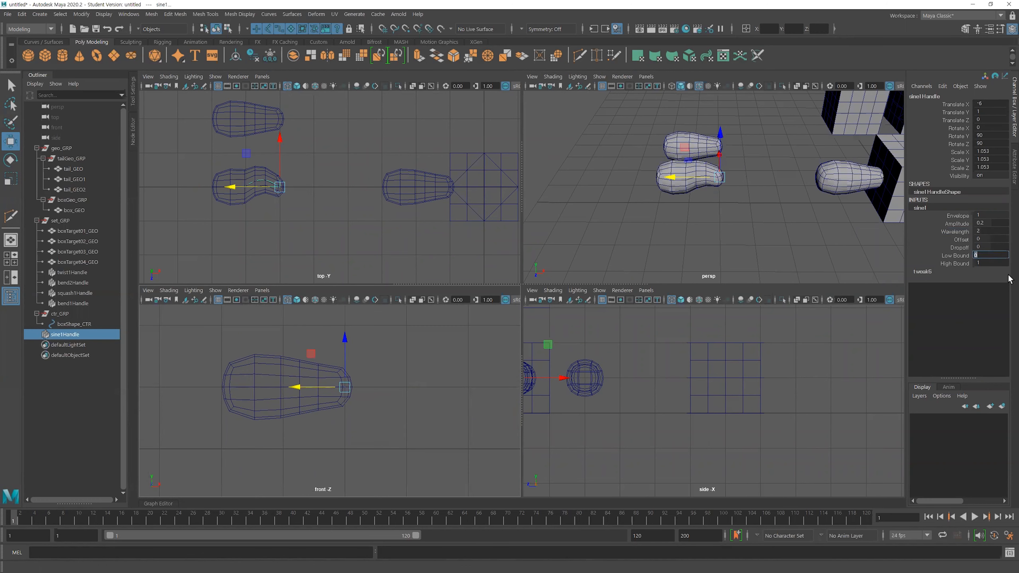
click(988, 262)
text(2)
key(Return)
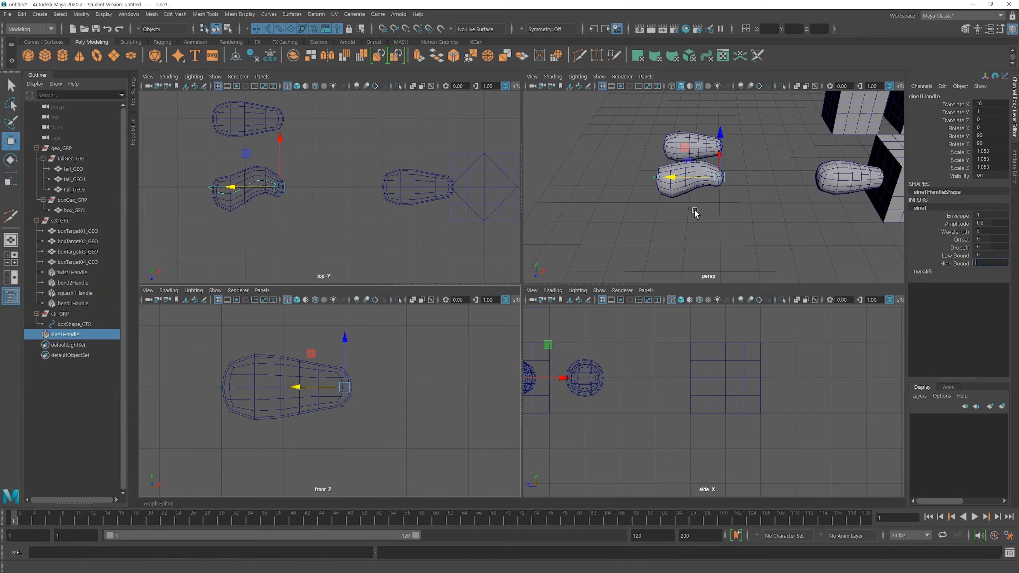
text(0)
key(Return)
key(space)
alt+right_drag(523, 250, 843, 260)
click(984, 261)
key(Return)
alt+drag(622, 322, 663, 346)
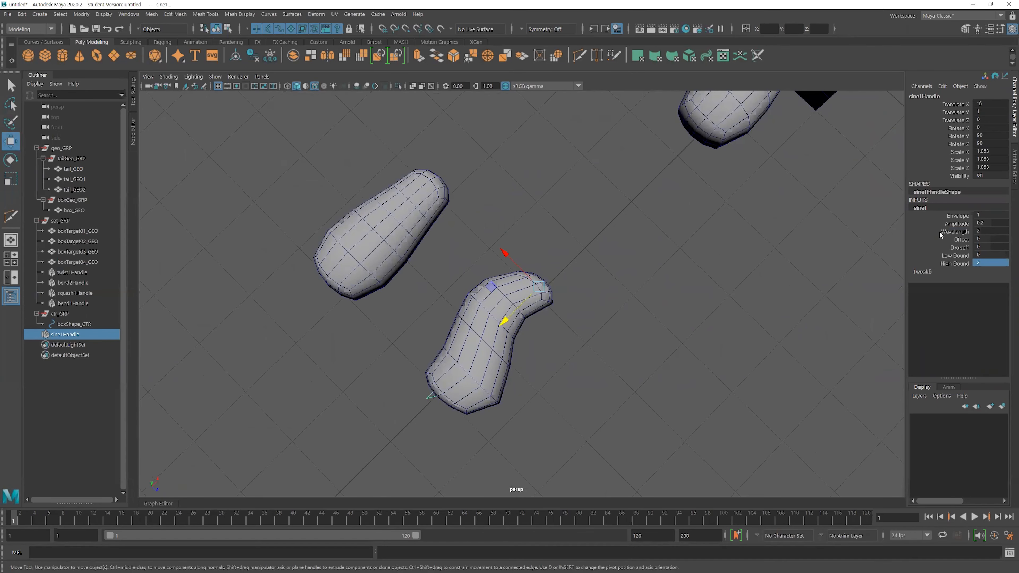
- Try a Dropoff of 1 on the Sine deformer, scrubbing the Offset with and without it to compare the wave
click(964, 239)
mouse_move(594, 303)
middle_down()
mouse_move(619, 303)
mouse_move(592, 322)
mouse_move(605, 317)
middle_up()
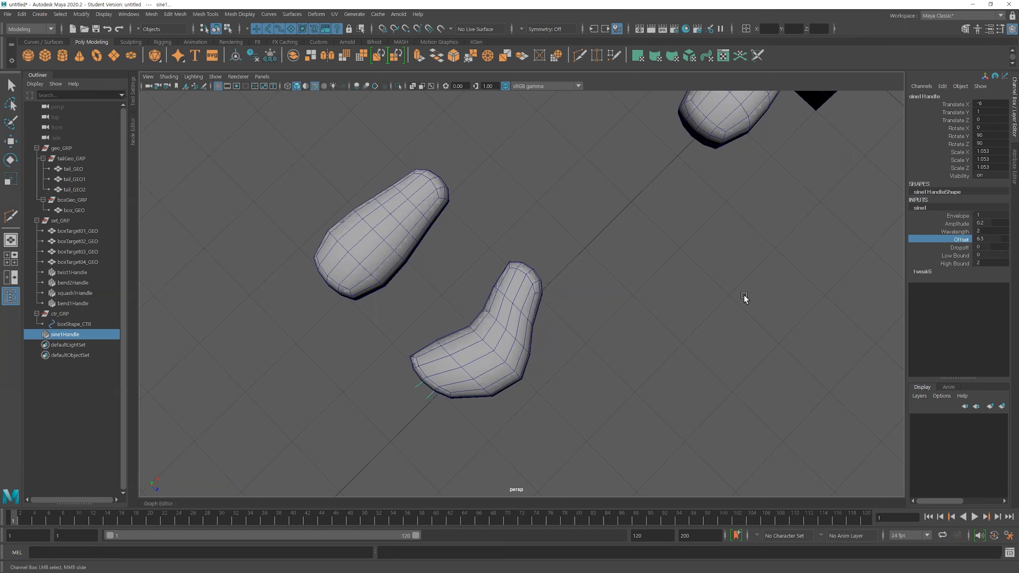
click(965, 249)
middle_drag(637, 332, 718, 321)
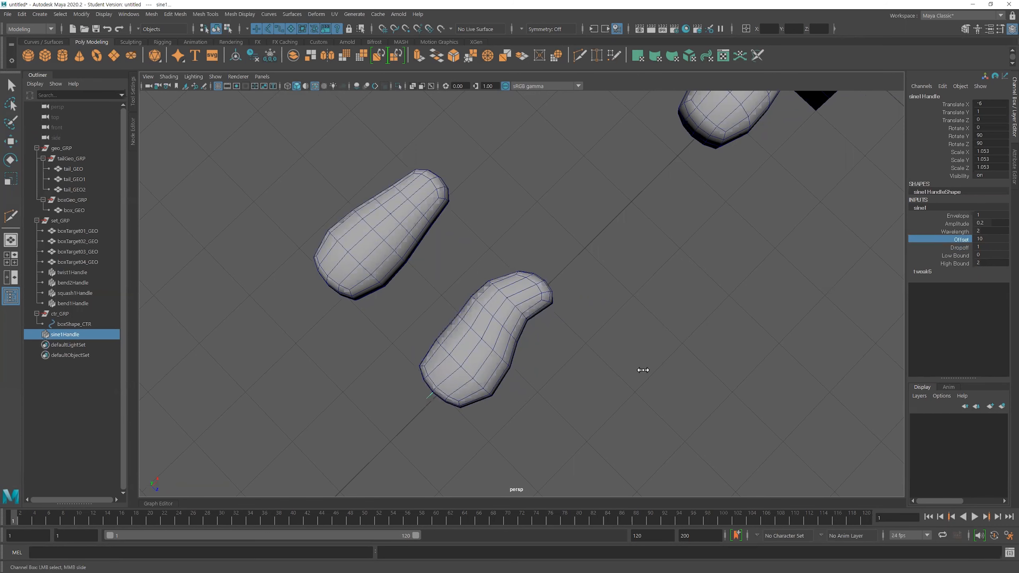
middle_drag(605, 369, 574, 330)
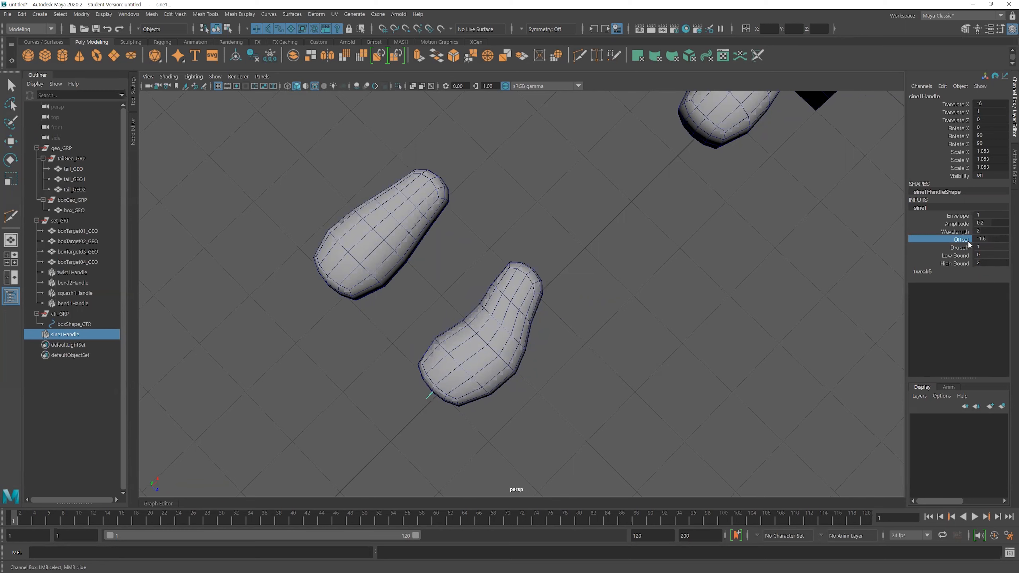
- Set the Sine deformer's Dropoff to -1 and scrub the Offset through the wave, leaving it at -3.6
click(958, 249)
middle_drag(800, 278, 776, 281)
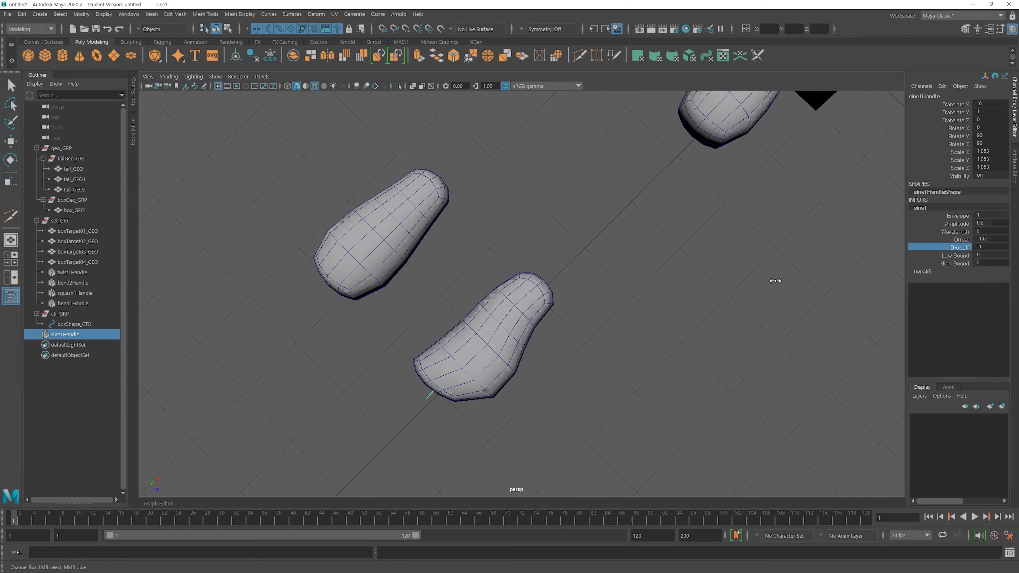
click(963, 239)
middle_drag(672, 307, 691, 304)
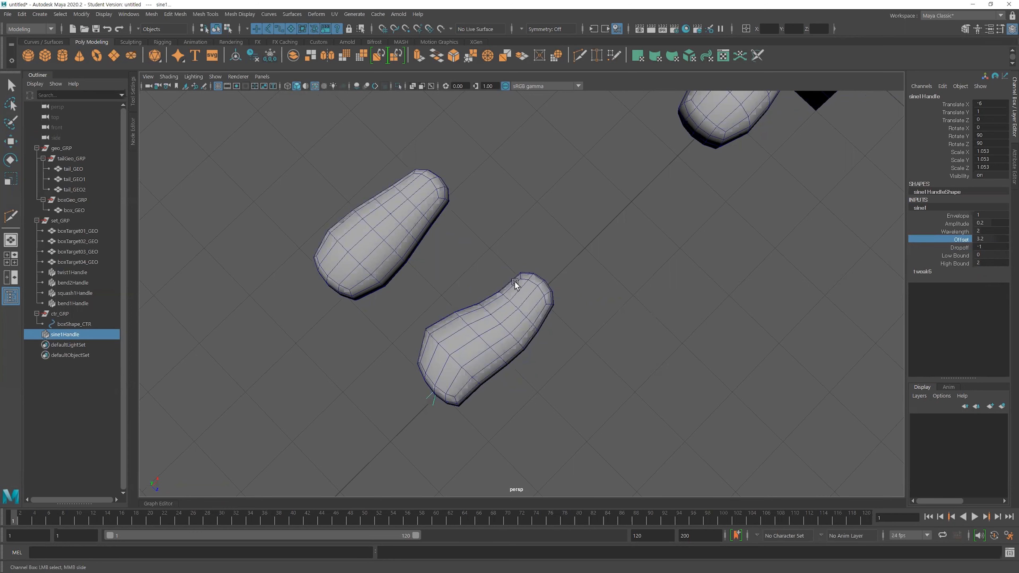
middle_drag(602, 309, 660, 323)
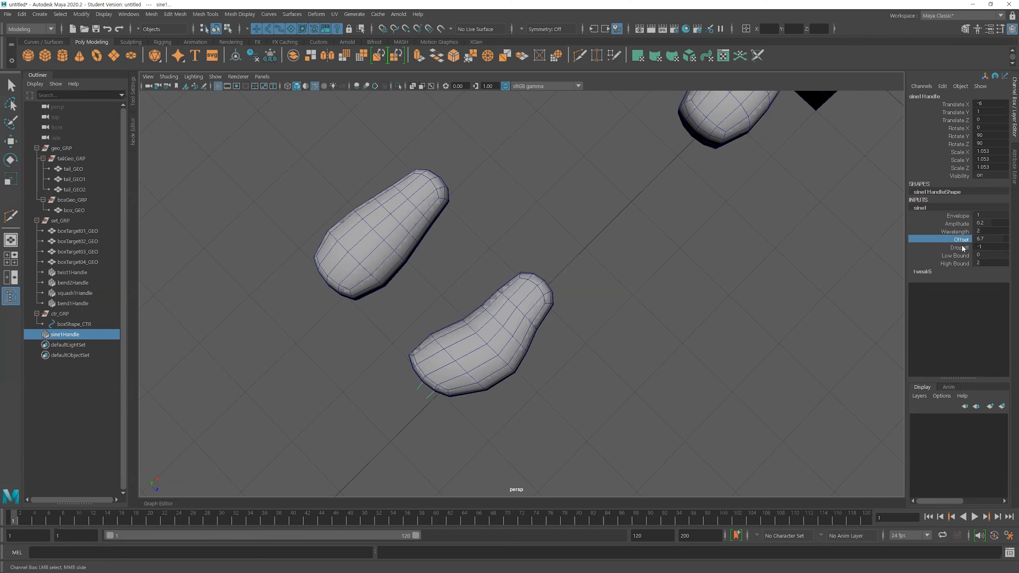
middle_drag(608, 324, 627, 318)
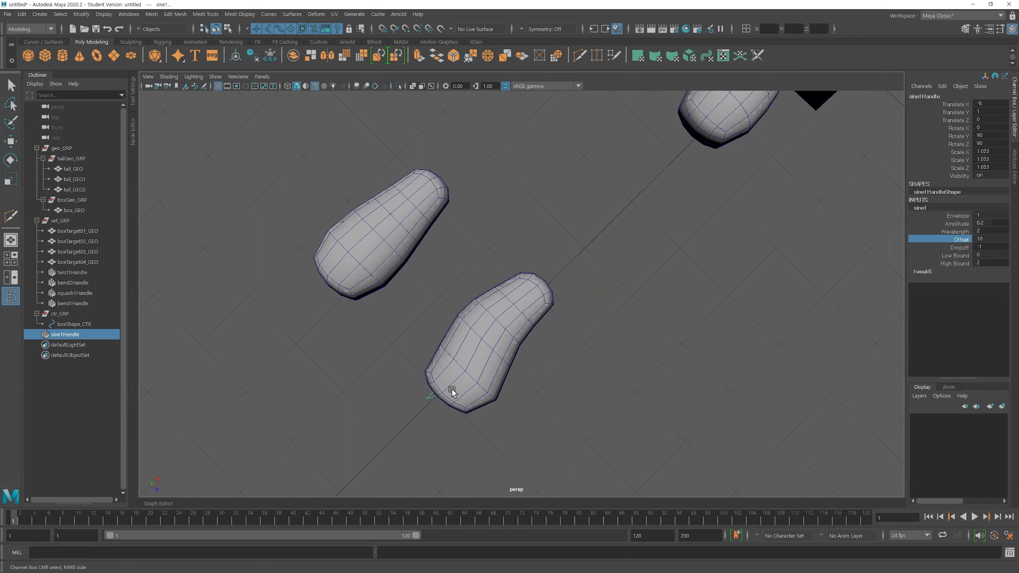
middle_drag(666, 347, 611, 344)
alt+drag(578, 352, 664, 322)
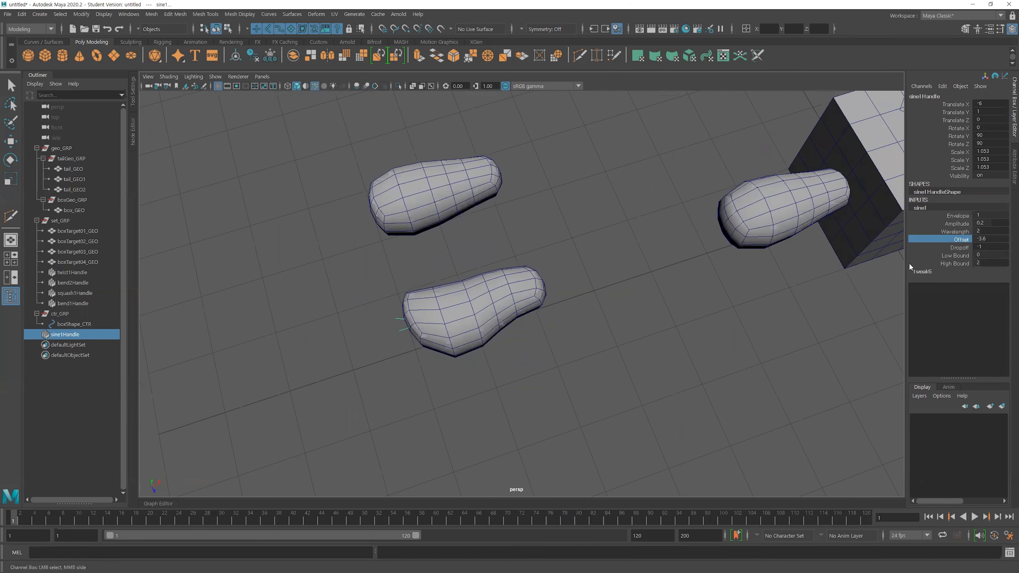
- Set the Sine deformer's Offset to 0
click(990, 239)
text(0)
key(Return)
- Add a nonlinear Bend deformer to the second tail copy, tail_GEO2
alt+drag(787, 225, 535, 223)
click(535, 224)
key(w)
alt+drag(618, 263, 540, 328)
alt+drag(477, 347, 648, 297)
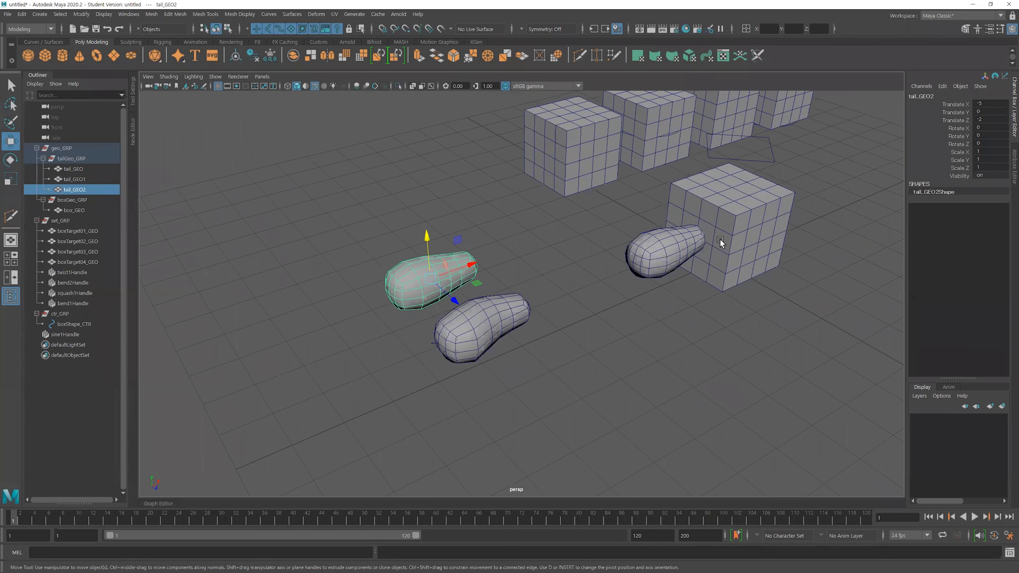
alt+drag(495, 271, 483, 347)
alt+right_drag(474, 341, 502, 341)
click(501, 341)
click(514, 287)
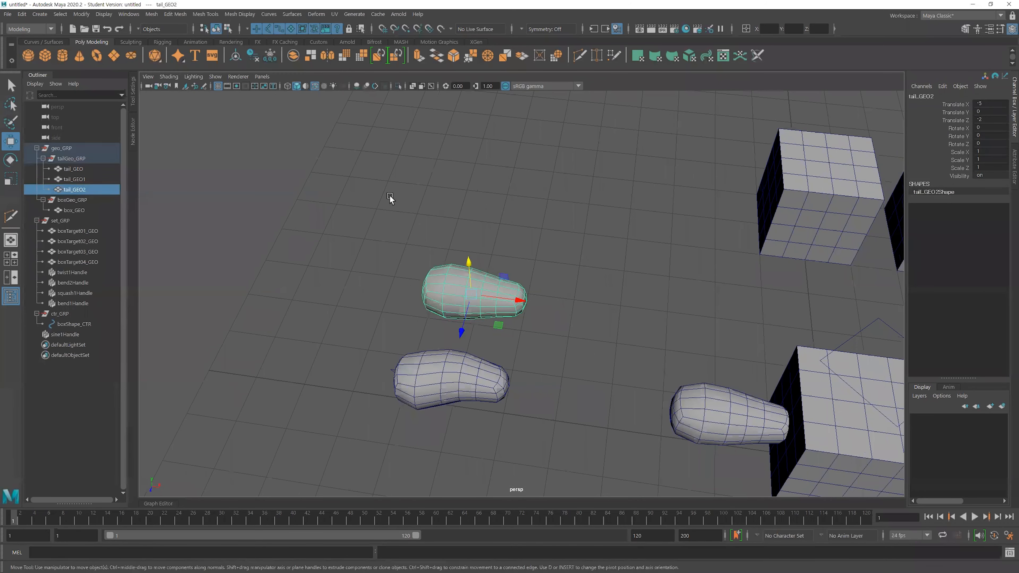
click(320, 16)
mouse_move(371, 180)
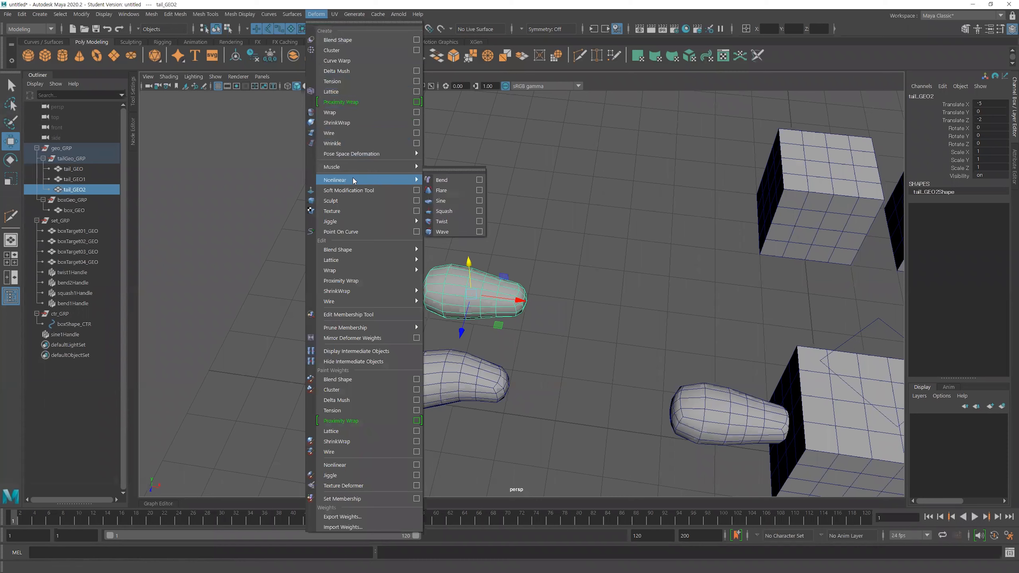
click(443, 180)
alt+drag(487, 211, 446, 221)
alt+right_drag(445, 221, 598, 215)
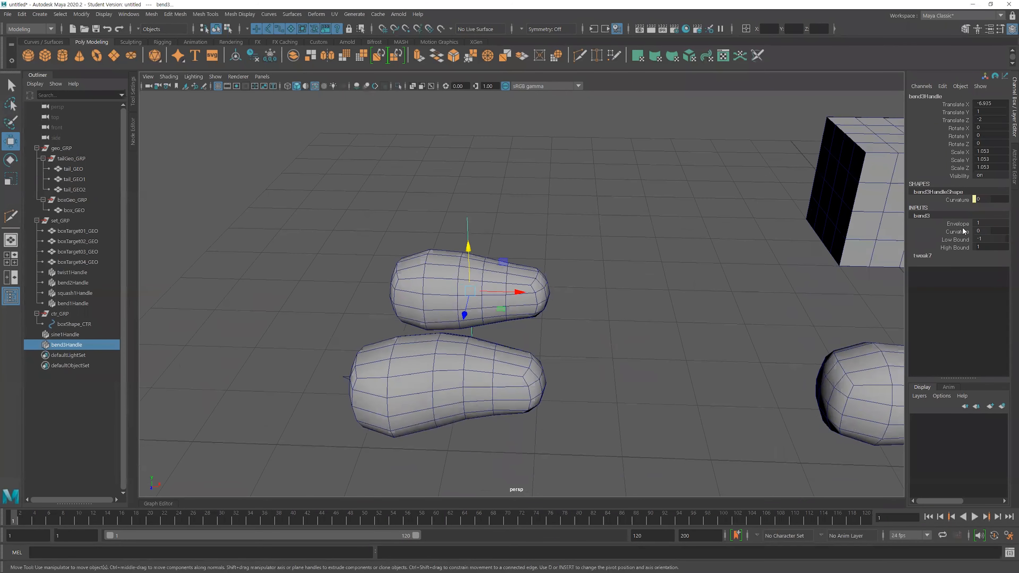
- Set the bend handle's Rotate Z to 90 and raise the Bend deformer's Curvature to about 37.8
key(e)
drag(487, 253, 507, 270)
double_click(991, 144)
text(90)
key(Return)
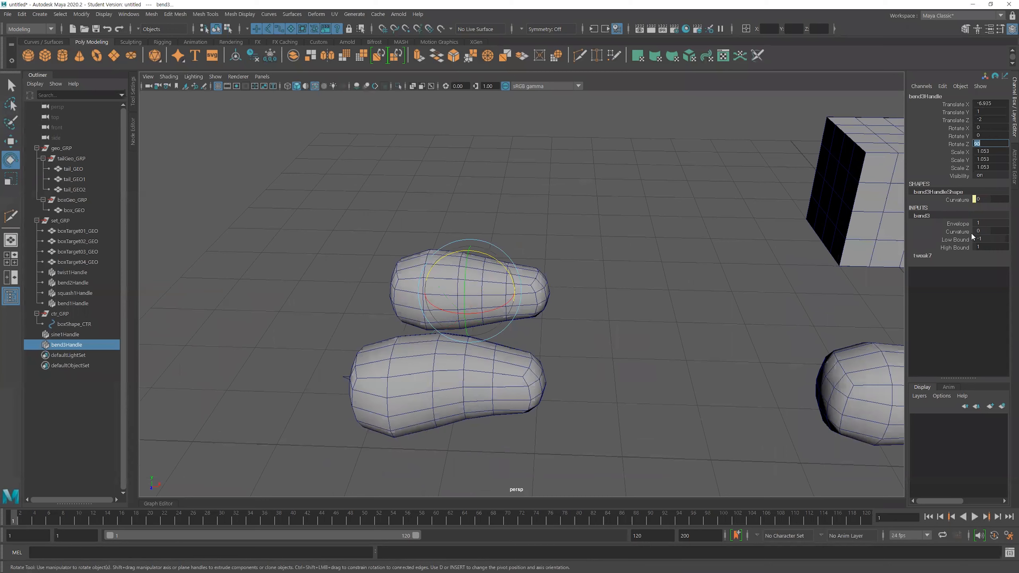
click(958, 232)
mouse_move(659, 232)
middle_down()
mouse_move(672, 226)
mouse_move(609, 228)
mouse_move(670, 227)
middle_up()
alt+middle_drag(581, 226, 583, 217)
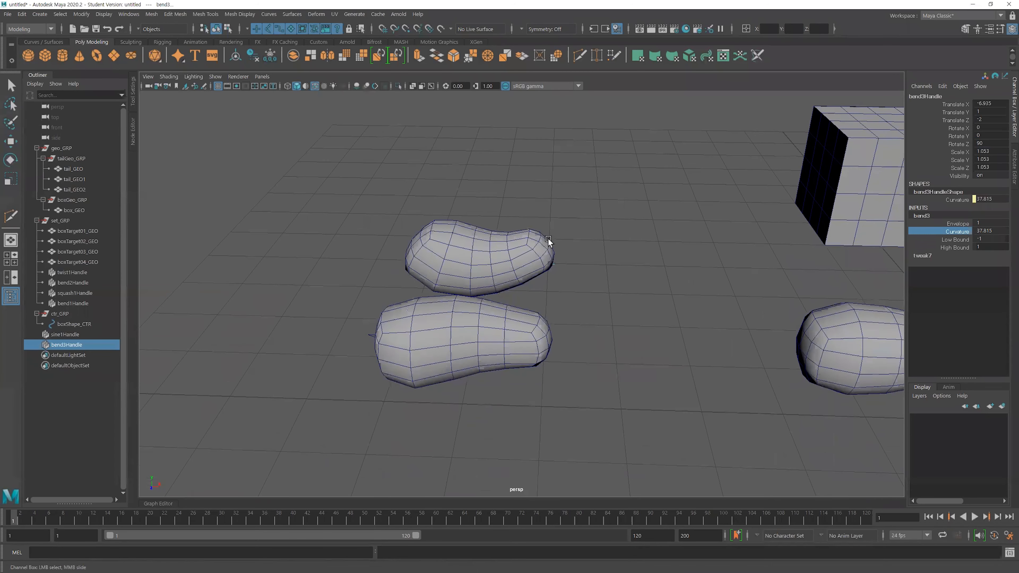
- Snap the bend handle to the tail's narrow base at Translate X -6, with Low Bound 0 and High Bound 2
key(space)
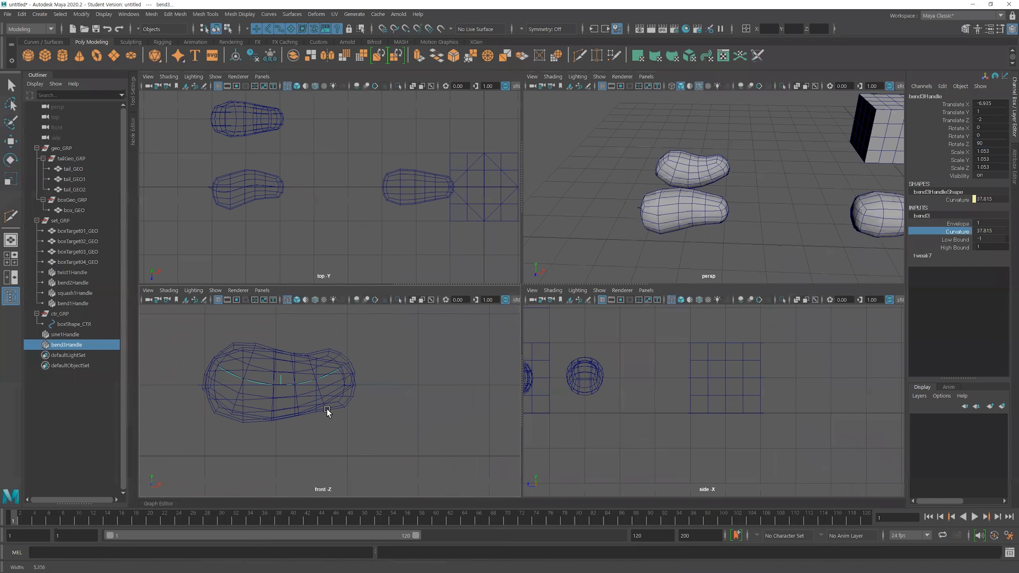
key(w)
key(x)
drag(234, 390, 336, 391)
click(994, 239)
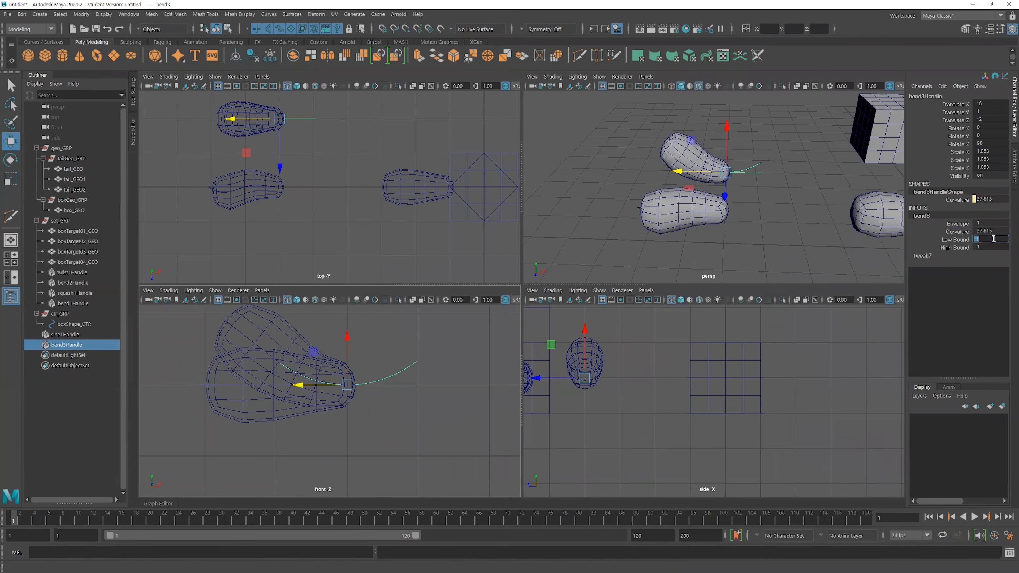
text(0)
key(Return)
click(988, 248)
text(2)
key(Return)
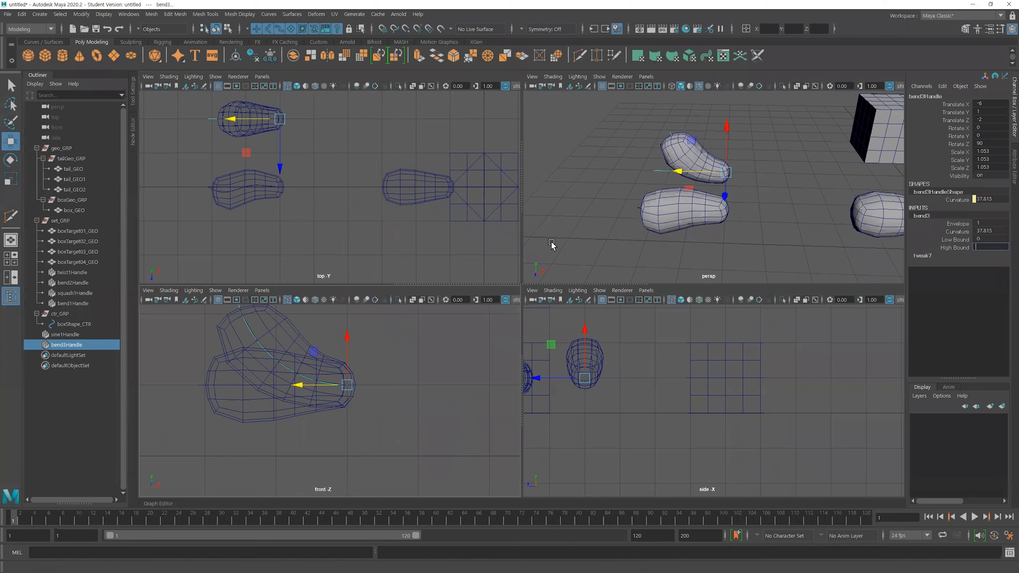
- Try a High Bound of 0 on the Bend deformer to compare the effect, then restore it to 2
text(0)
key(Return)
click(987, 246)
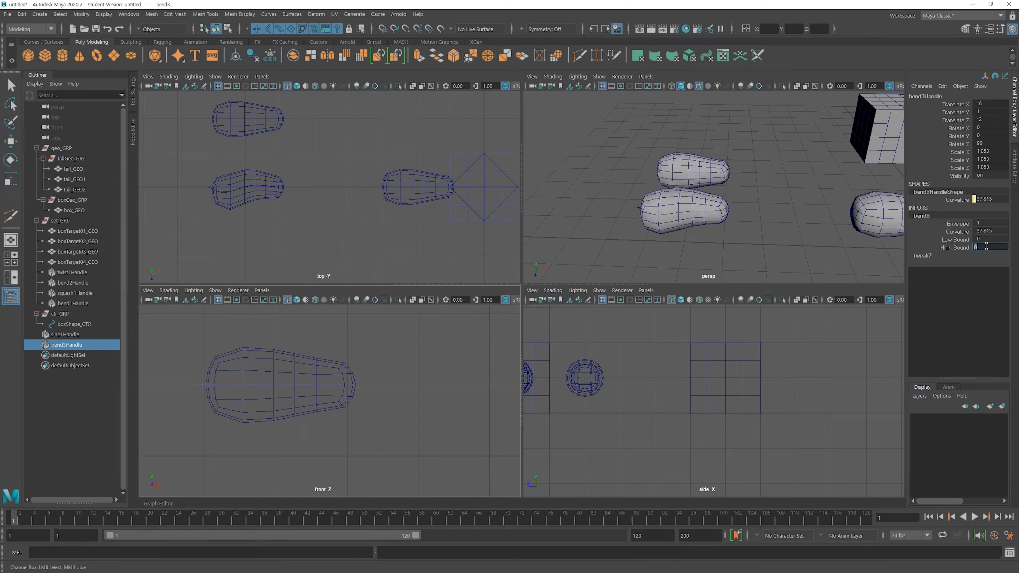
text(2)
key(Return)
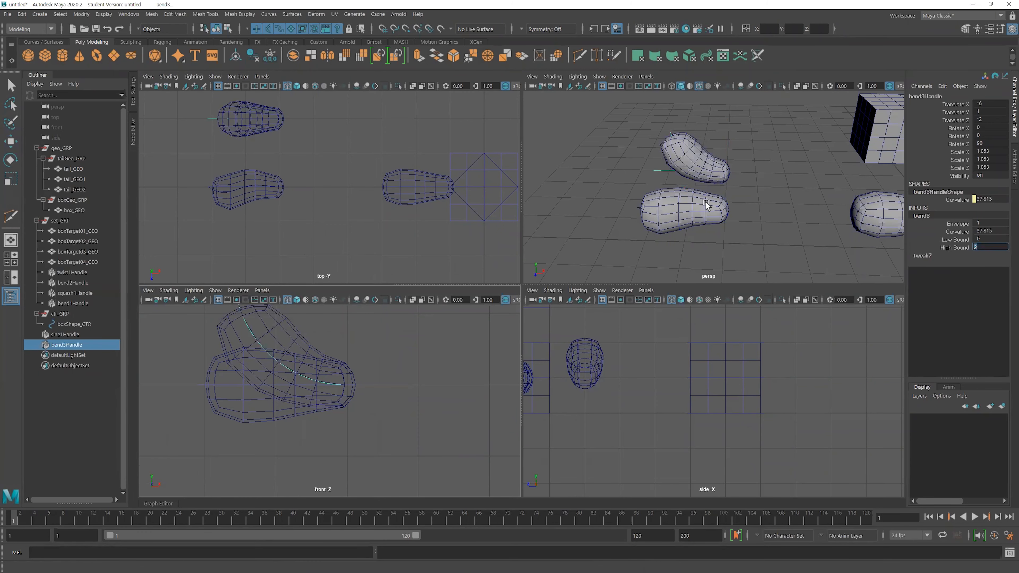
key(ctrl+z)
scroll(723, 209, up, 2)
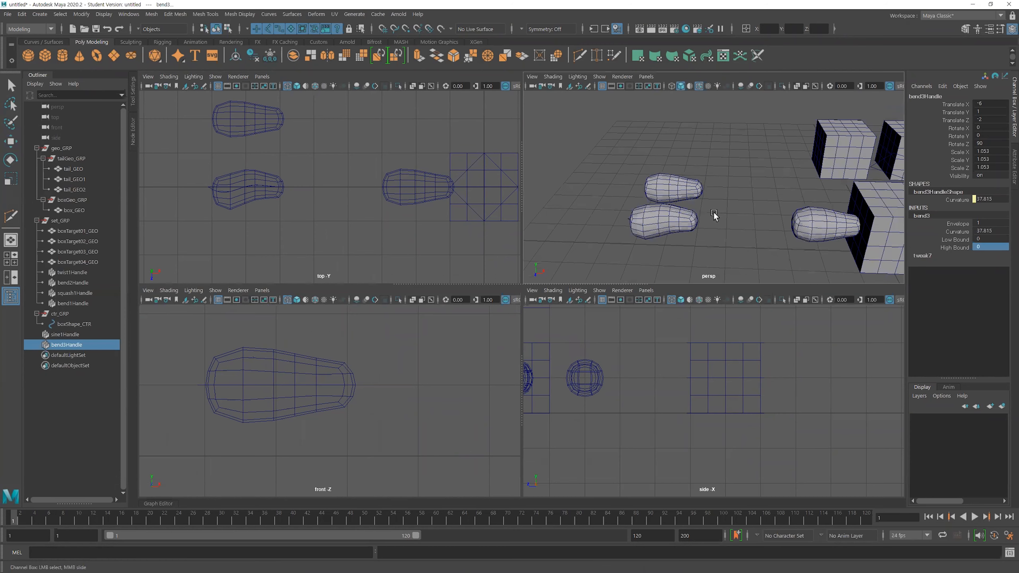
key(space)
click(986, 245)
text(2)
key(Return)
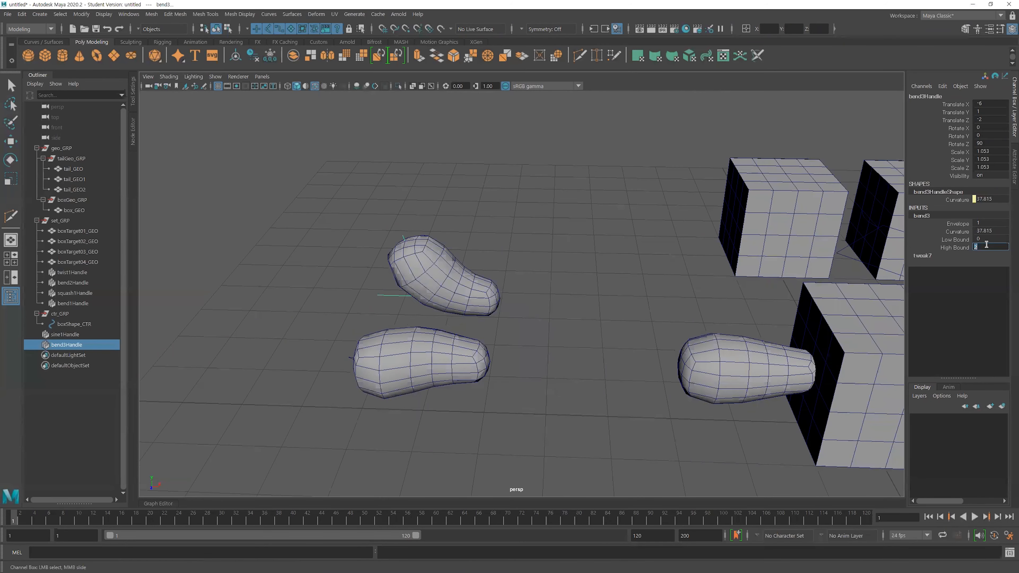
- Test the bend by scrubbing Curvature up to about 65.3 and trying a rotation of its handle, undoing the rotation
scroll(467, 325, up, 3)
click(956, 232)
mouse_move(580, 276)
middle_down()
mouse_move(560, 264)
mouse_move(586, 266)
middle_up()
key(e)
alt+drag(541, 280, 512, 279)
key(ctrl+z)
alt+drag(639, 286, 657, 275)
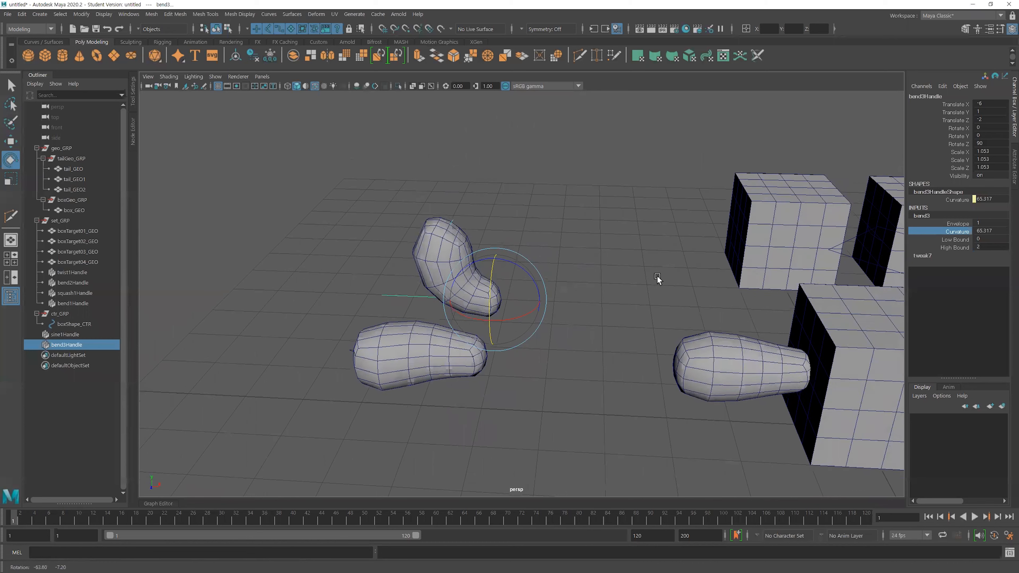
- Straighten both tail copies by setting the Bend deformer's Curvature to 0 and the Sine deformer's Amplitude to 0
double_click(982, 232)
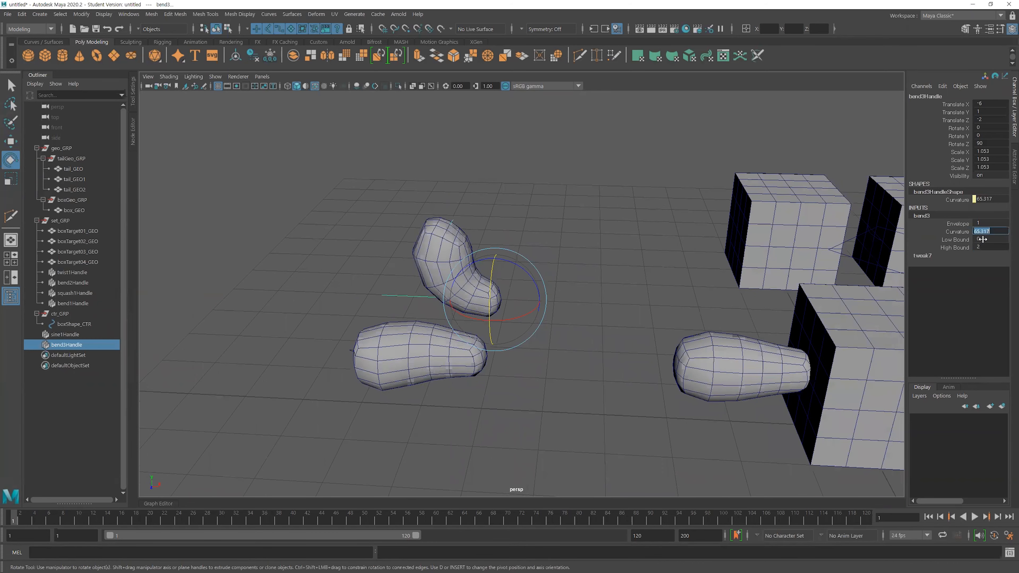
text(0)
key(Return)
alt+drag(471, 357, 464, 401)
click(461, 388)
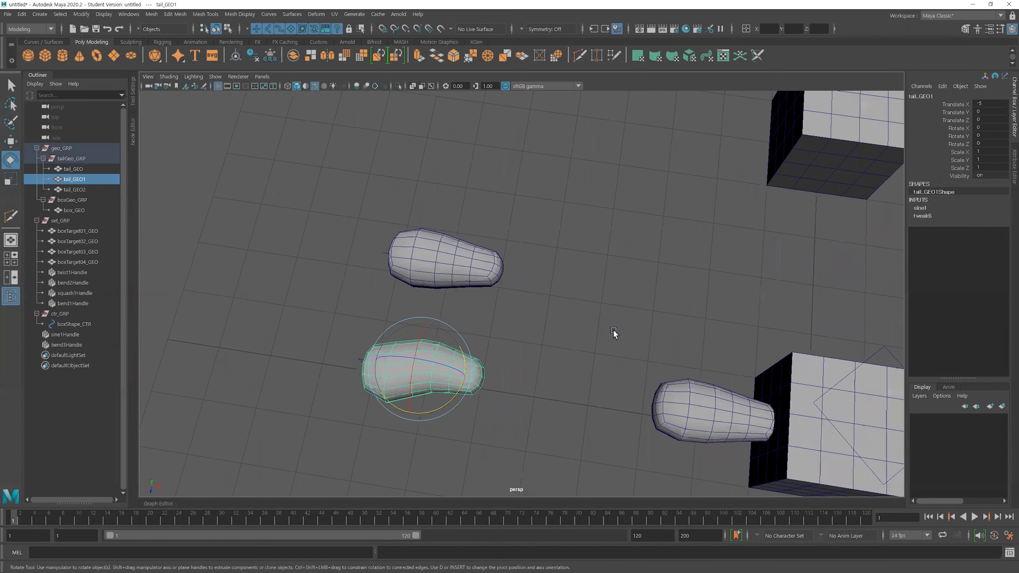
click(936, 207)
double_click(987, 221)
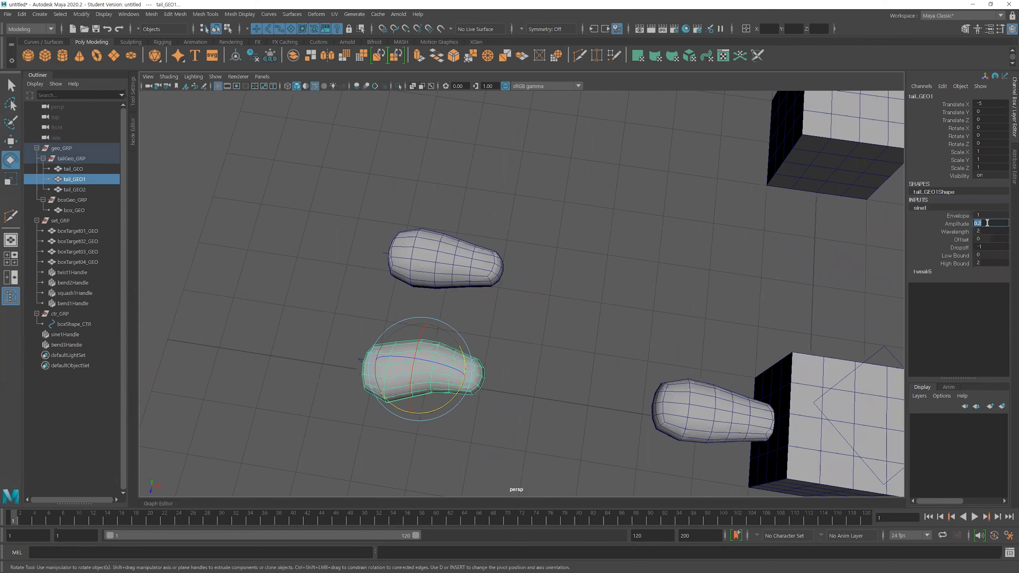
text(0)
key(Return)
scroll(507, 334, down, 3)
click(569, 314)
click(483, 353)
shift+click(498, 281)
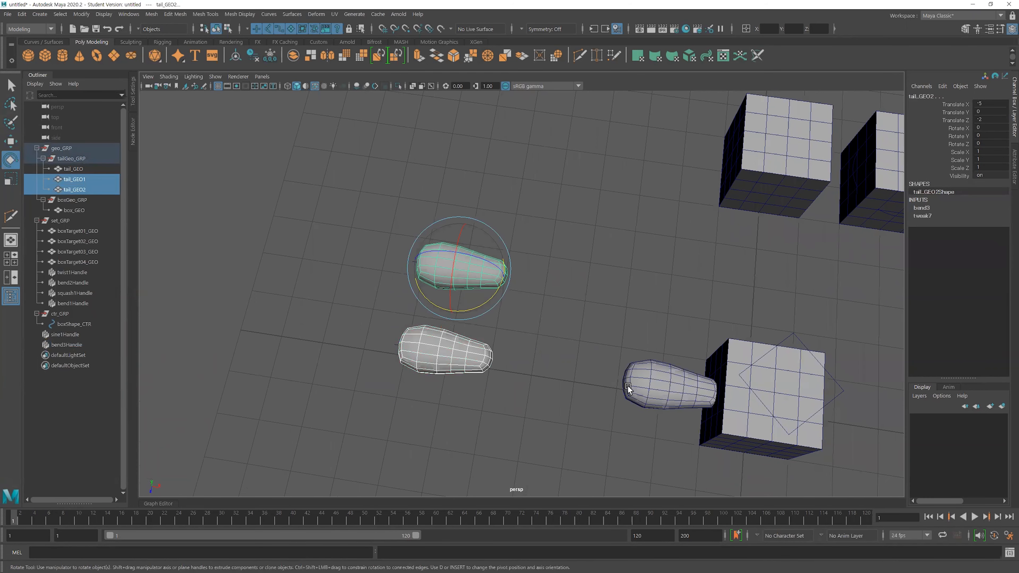
click(628, 389)
click(546, 284)
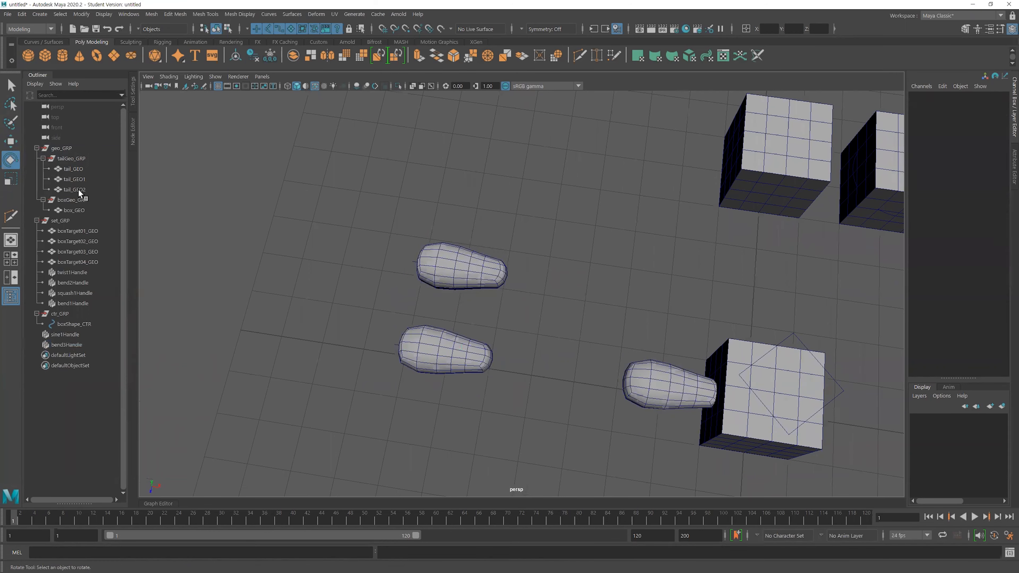
- Rename the tail copies tail_GEO1 and tail_GEO2 as tailTarget01_GEO and tailTarget02_GEO
double_click(76, 179)
click(72, 179)
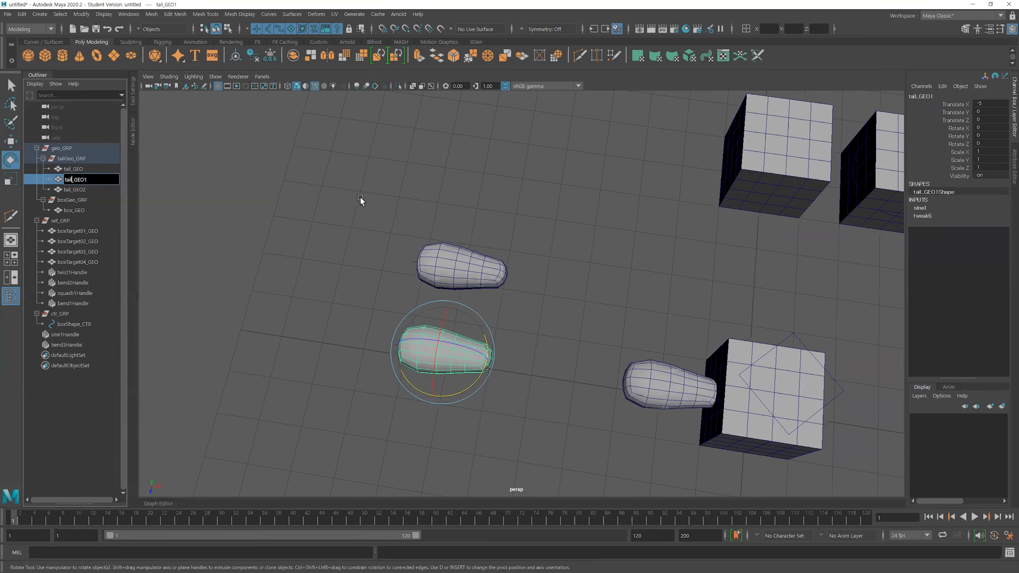
text(Target01)
key(Return)
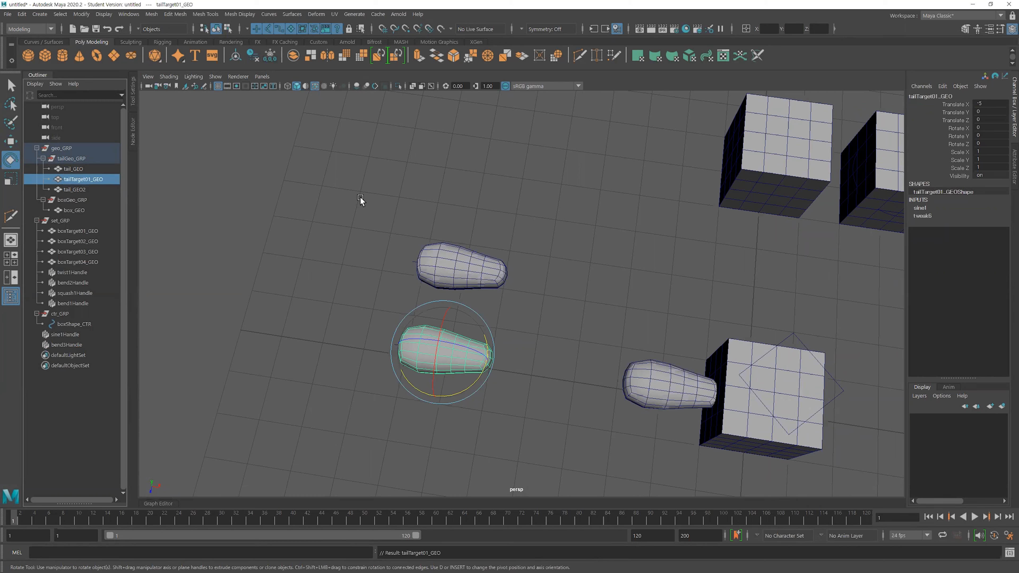
double_click(73, 187)
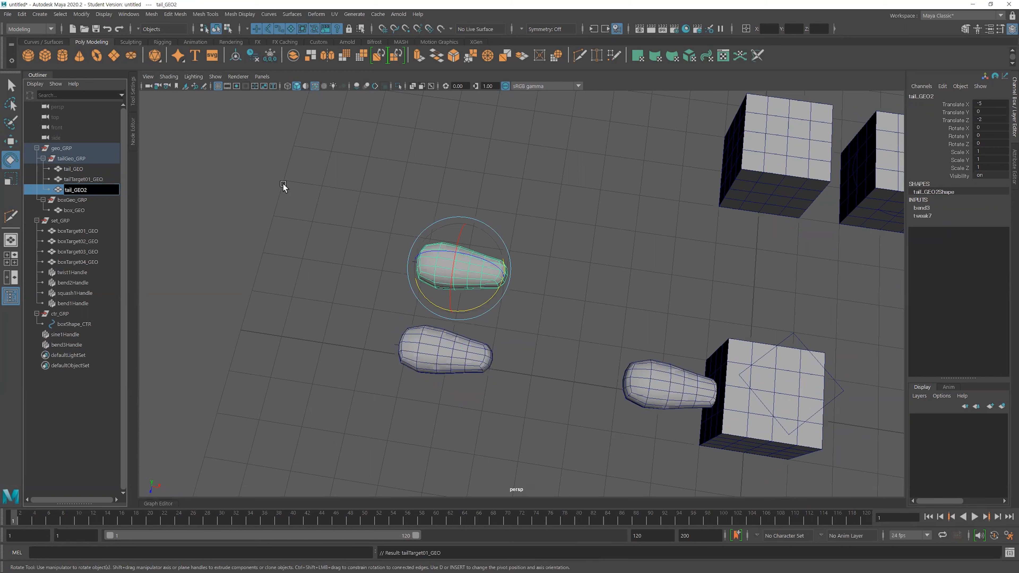
text(Target02)
key(Return)
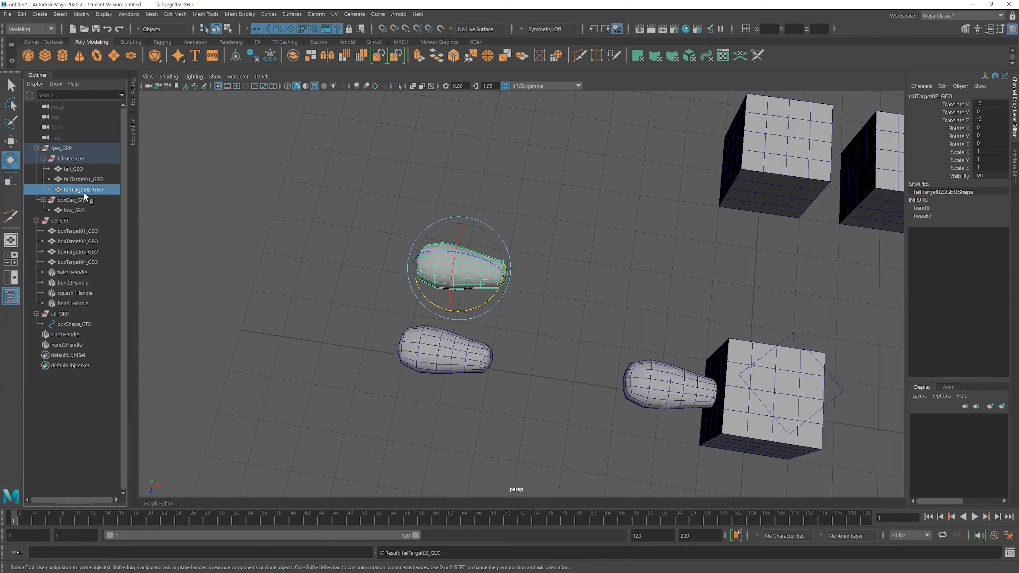
- Group the four box targets and their deformer handles inside set_GRP and name the group bodSet_GRP
click(73, 230)
shift+click(79, 304)
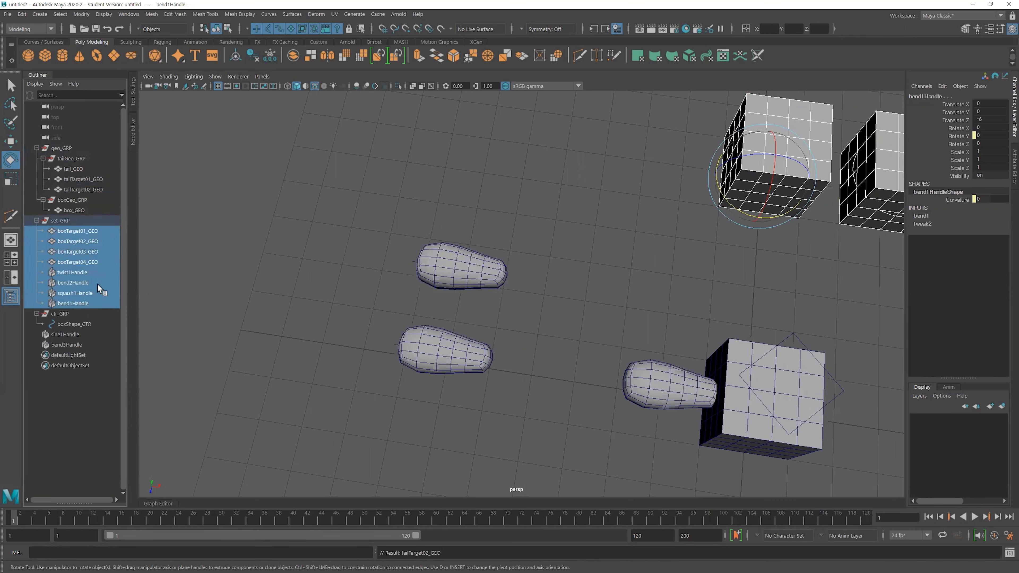
key(ctrl+g)
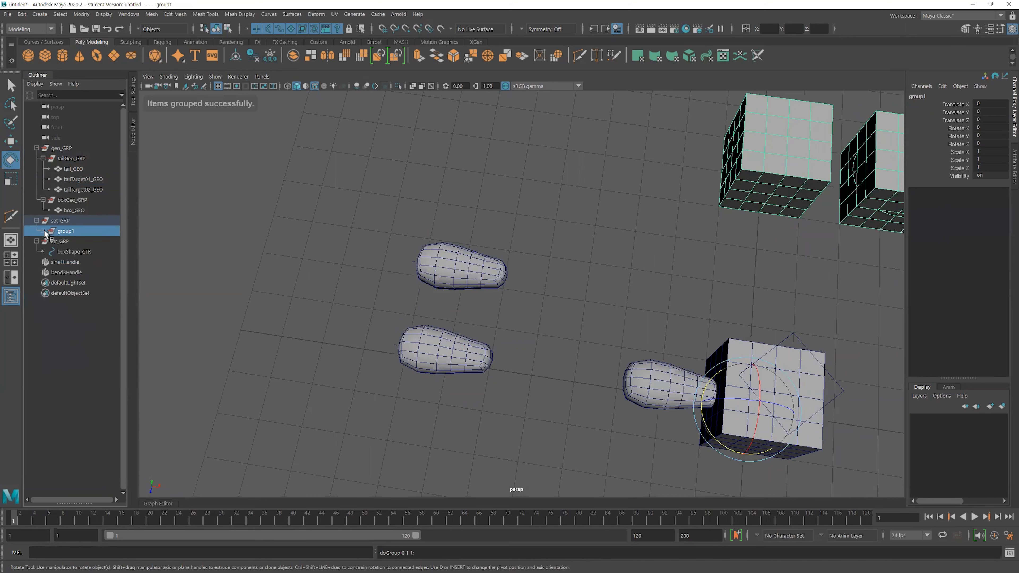
click(43, 231)
text(bodSet)
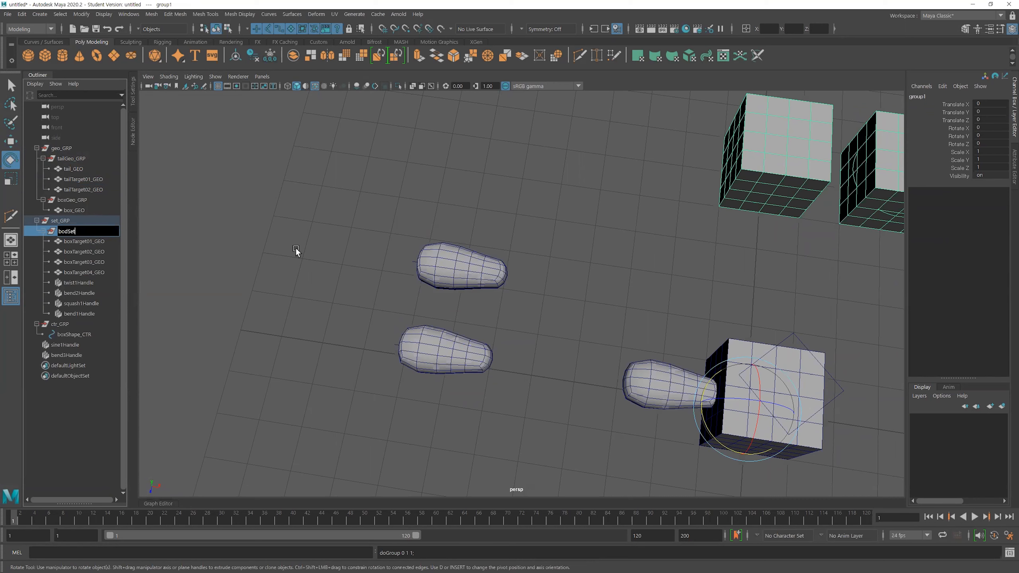
text(_GRP)
key(Return)
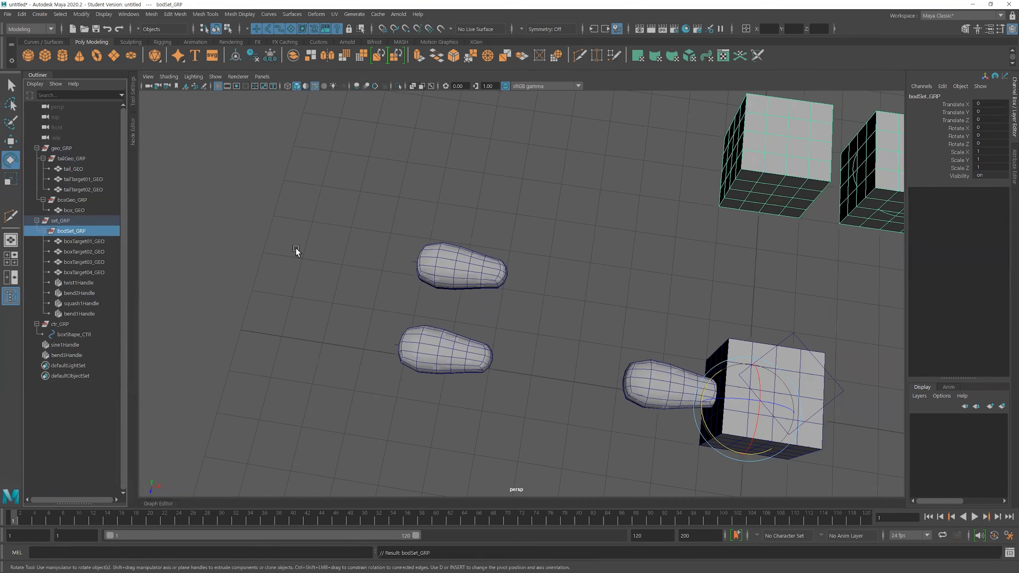
- Move both tail targets together with sine1Handle and bend3Handle into set_GRP
click(99, 181)
shift+click(93, 188)
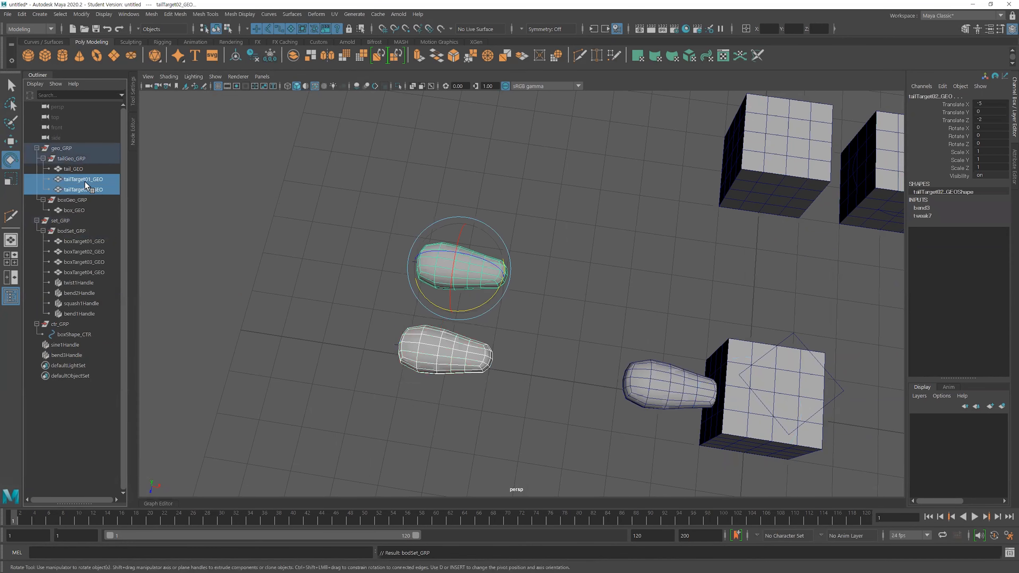
drag(82, 180, 85, 219)
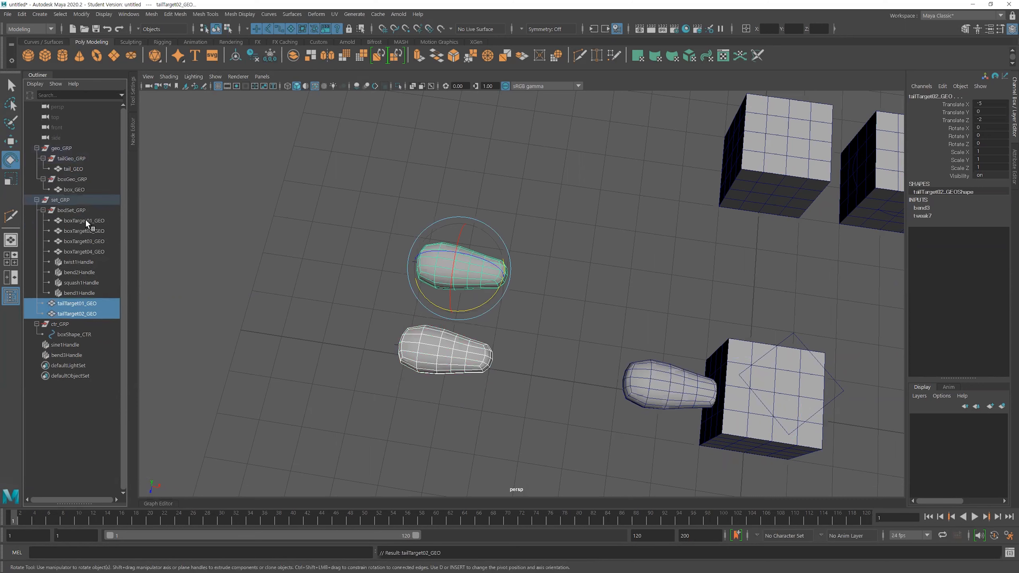
click(64, 345)
shift+click(62, 354)
drag(58, 344, 52, 201)
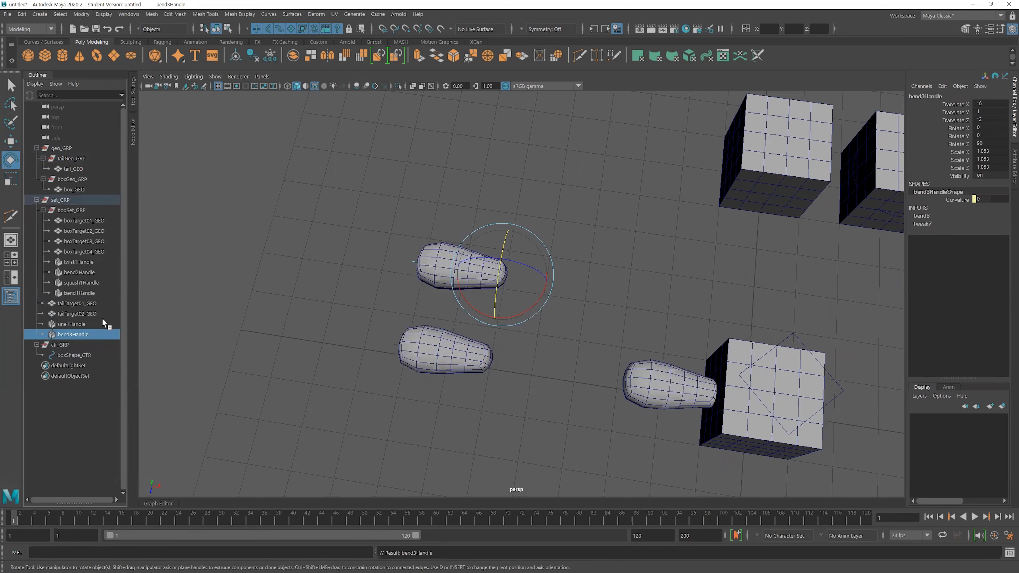
- Group the two tail targets and their sine and bend handles as tailSet_GRP
click(68, 303)
shift+click(72, 334)
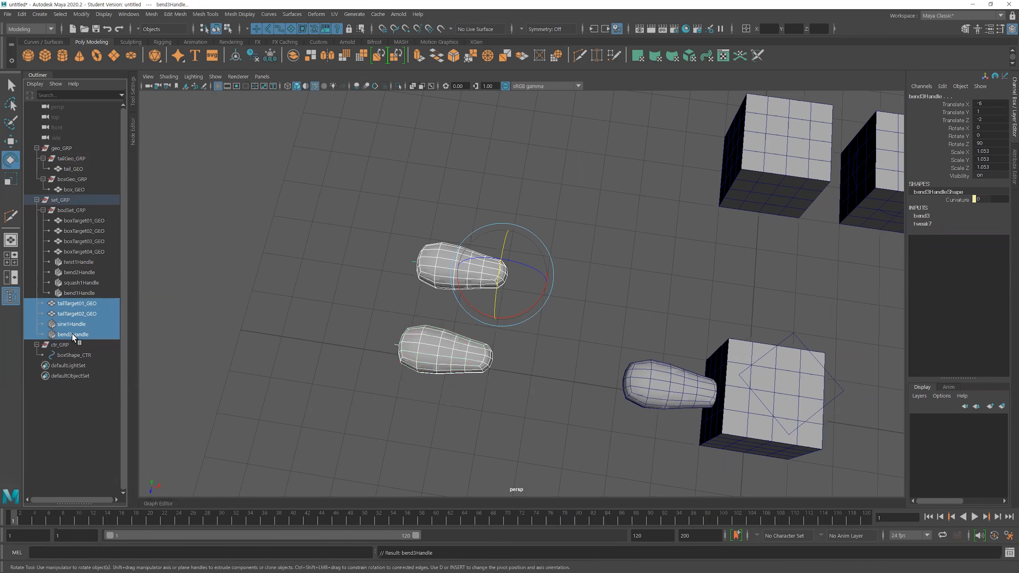
key(ctrl+g)
click(43, 304)
double_click(70, 304)
text(tailSe)
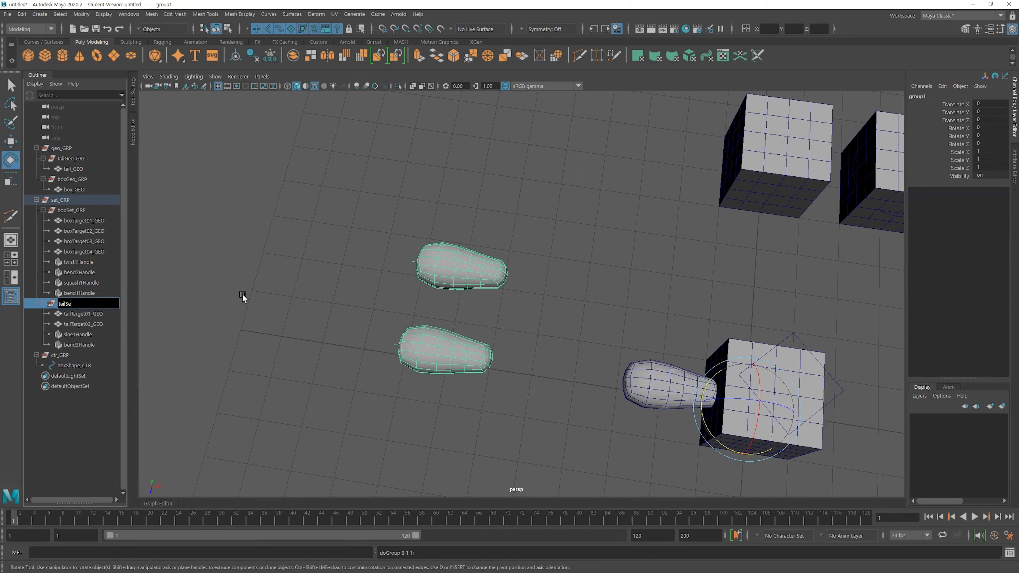
text(t_GRP)
key(Return)
click(294, 259)
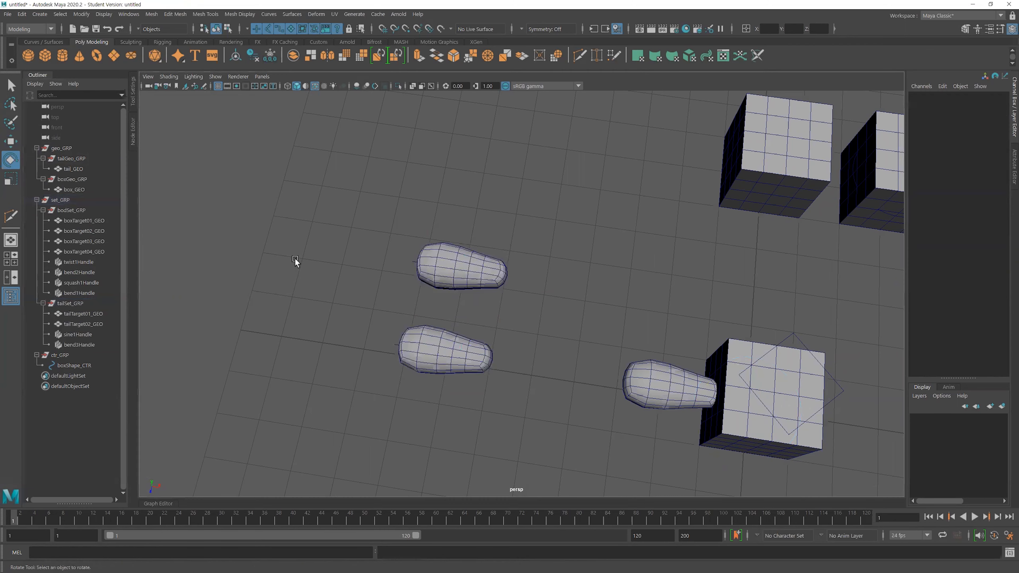
- Create a blend shape with reset default options, using tailTarget01_GEO and tailTarget02_GEO as targets and tail_GEO as the base
scroll(445, 254, down, 4)
alt+middle_drag(445, 259, 358, 228)
alt+right_drag(358, 227, 486, 251)
alt+middle_drag(433, 246, 461, 268)
mouse_move(461, 269)
alt+mouse_down()
mouse_move(465, 260)
mouse_move(479, 268)
alt+mouse_up()
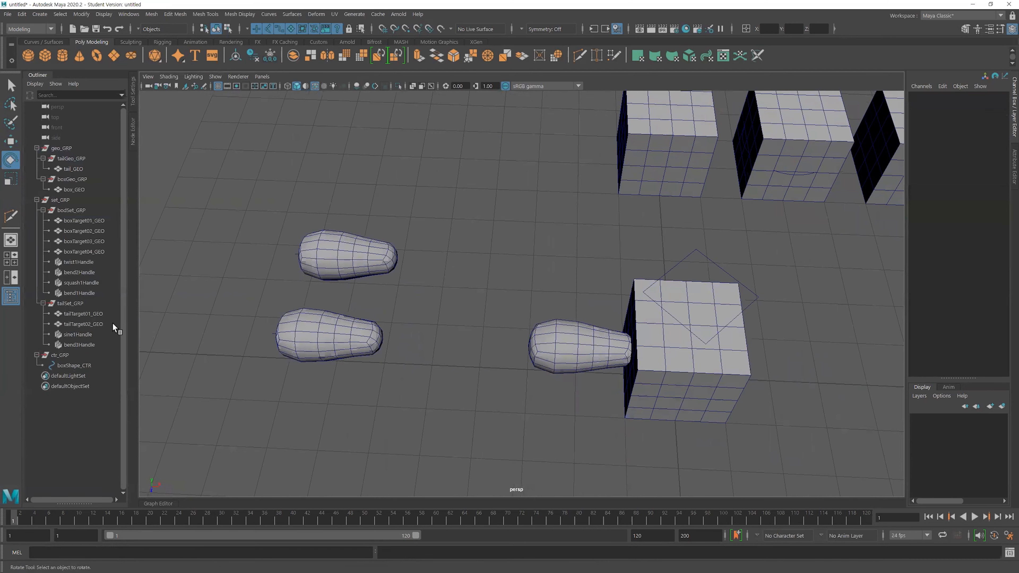
click(83, 314)
shift+click(90, 323)
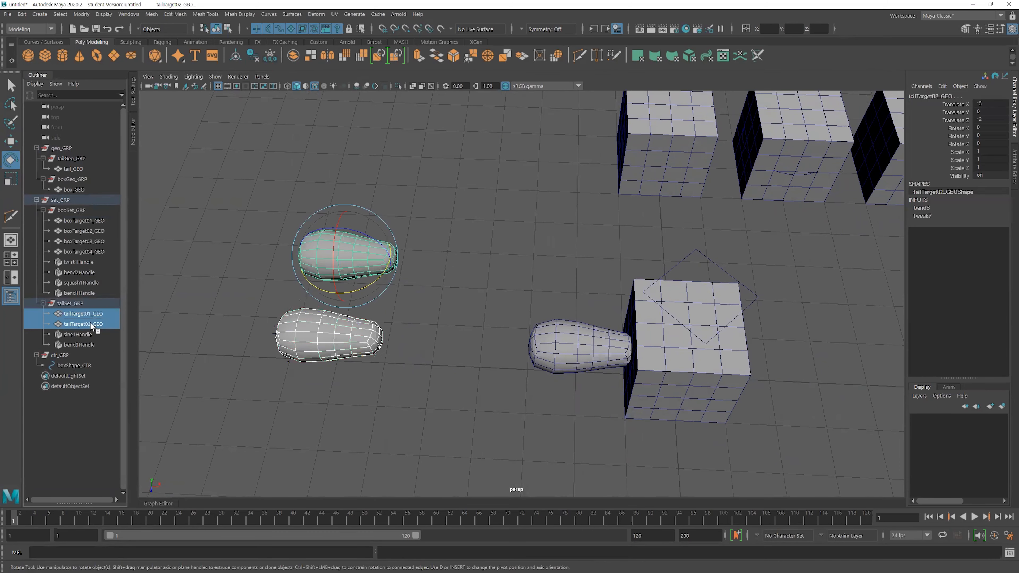
shift+click(557, 359)
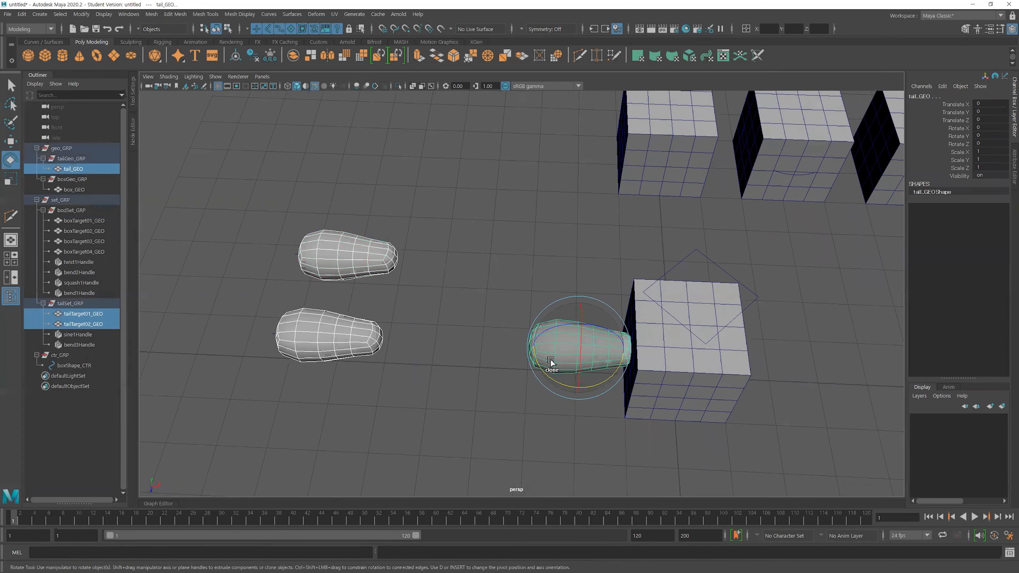
click(315, 15)
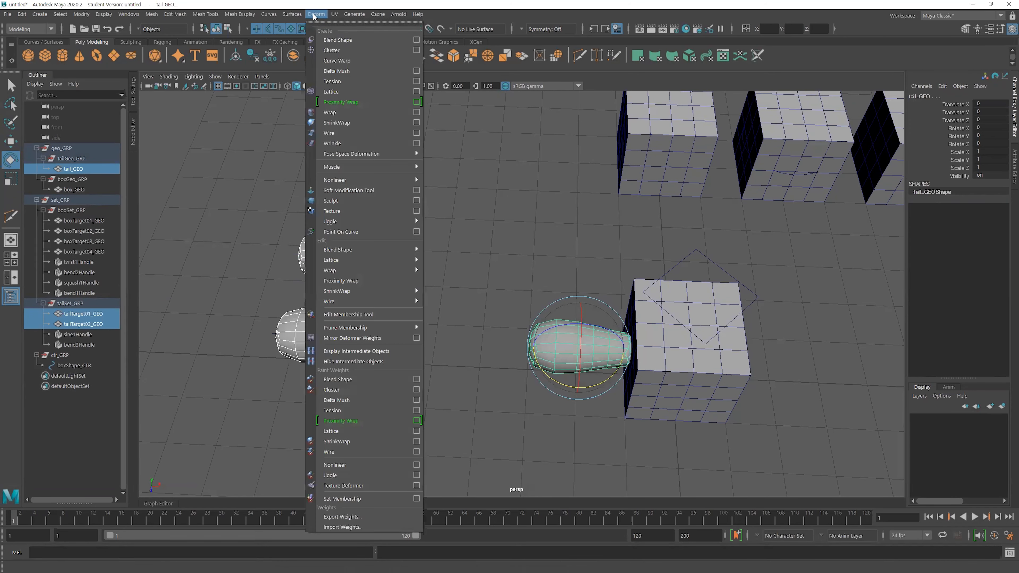
click(416, 39)
click(279, 102)
click(292, 122)
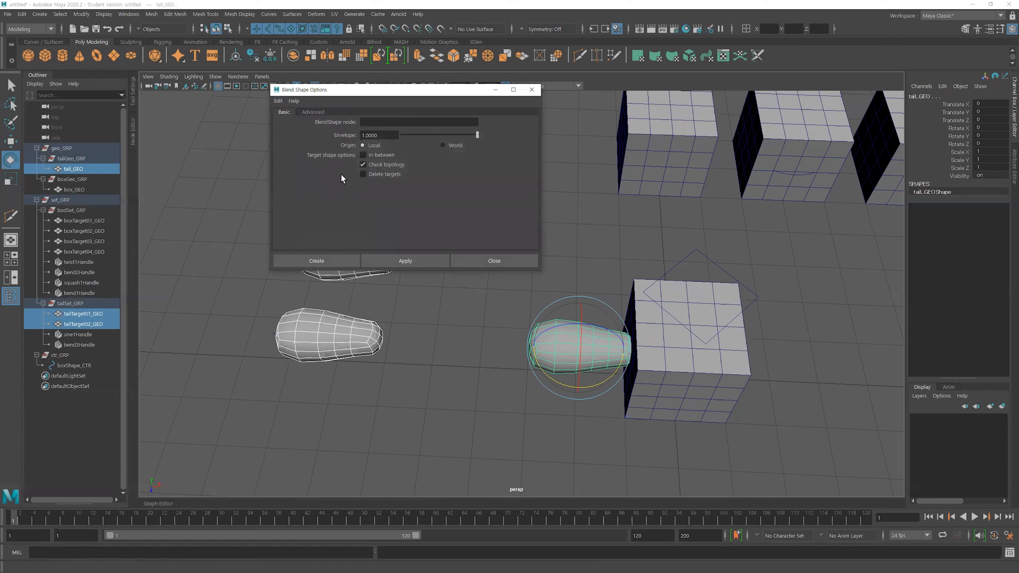
click(331, 258)
click(516, 353)
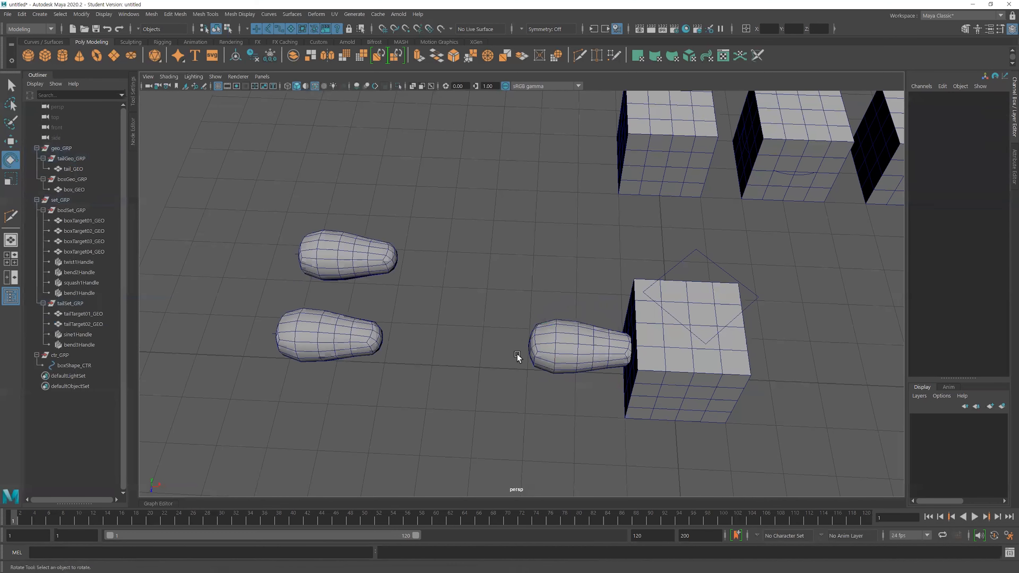
- Set the tailTarget01_GEO weight to 1 and raise the tailTarget02_GEO weight in tail_GEO's blend shape
click(540, 351)
click(923, 209)
click(947, 223)
click(942, 233)
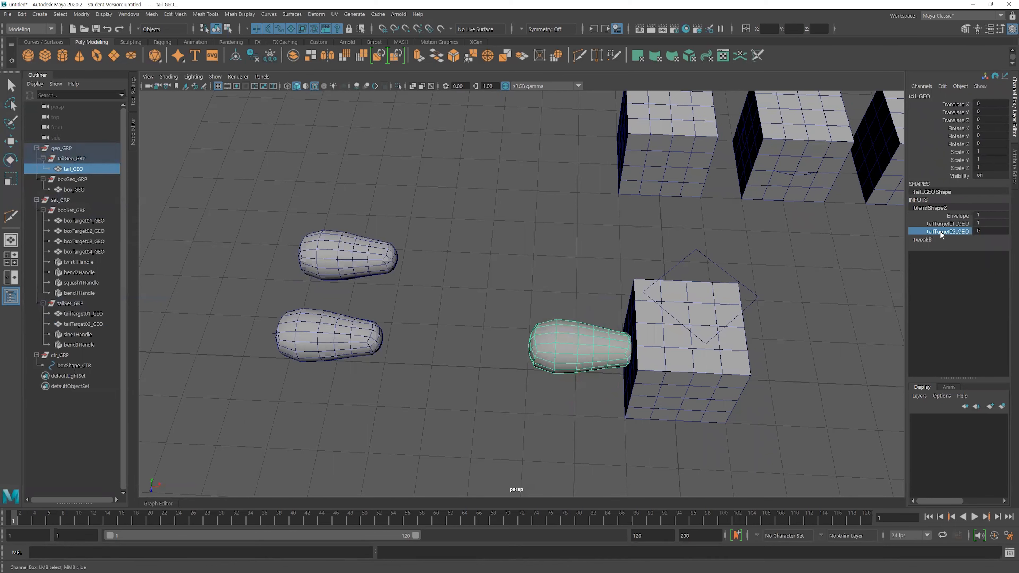
middle_drag(719, 229, 999, 228)
key(e)
click(431, 304)
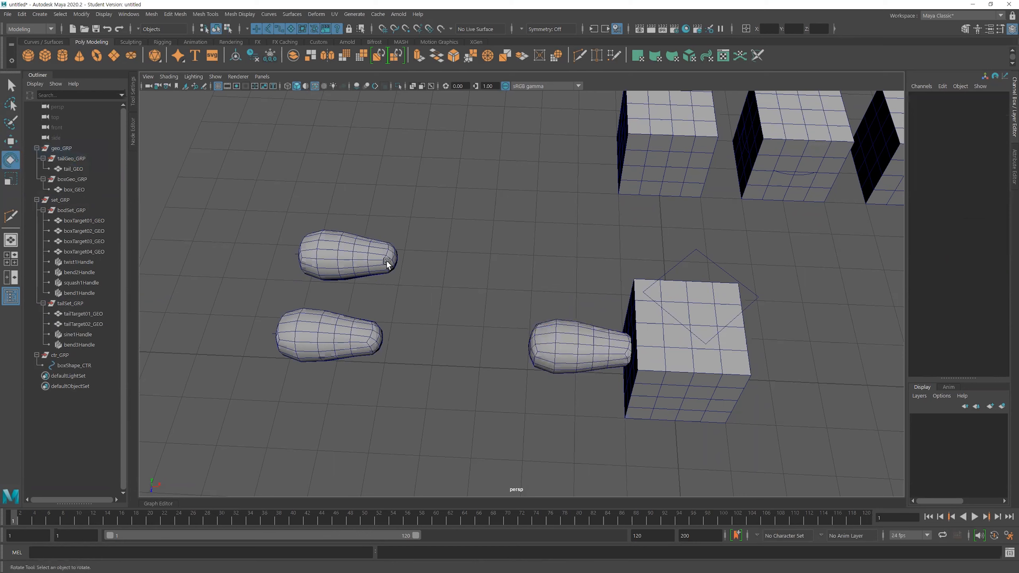
- Test the bend3 deformer on tailTarget02_GEO with a Curvature of about -49 and undo the change
click(386, 260)
click(927, 207)
click(957, 223)
middle_drag(717, 224, 539, 222)
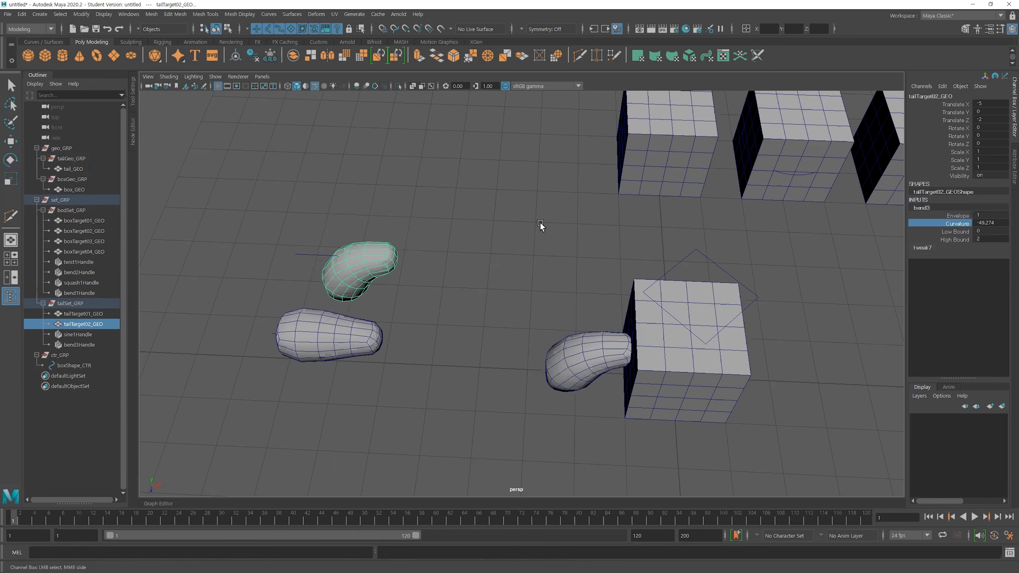
key(ctrl+z)
- Try varying the sine1 Amplitude on tailTarget01_GEO and reset it to 0
click(351, 320)
click(920, 207)
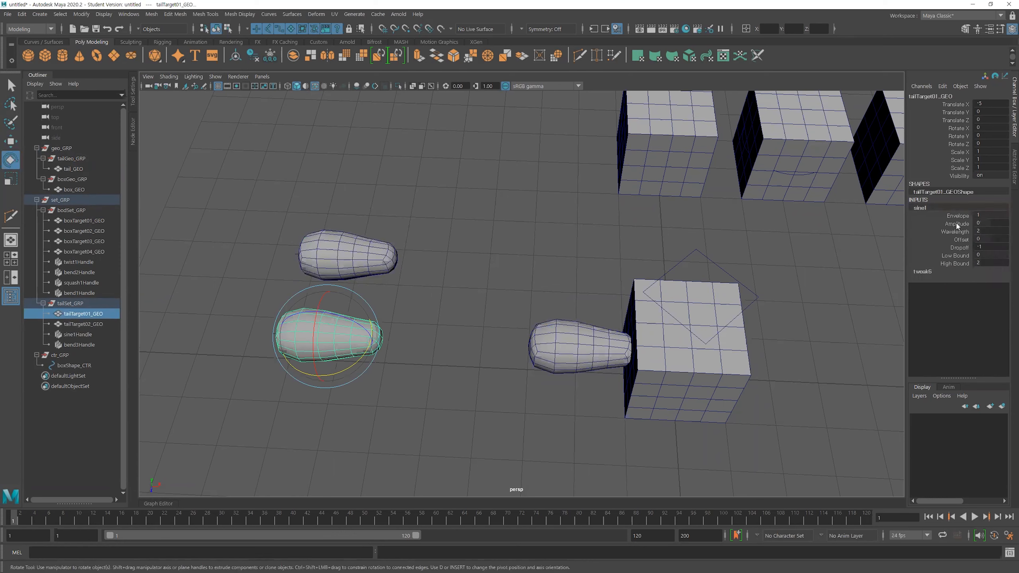
click(957, 223)
middle_drag(697, 227, 700, 230)
double_click(981, 226)
text(0)
key(Return)
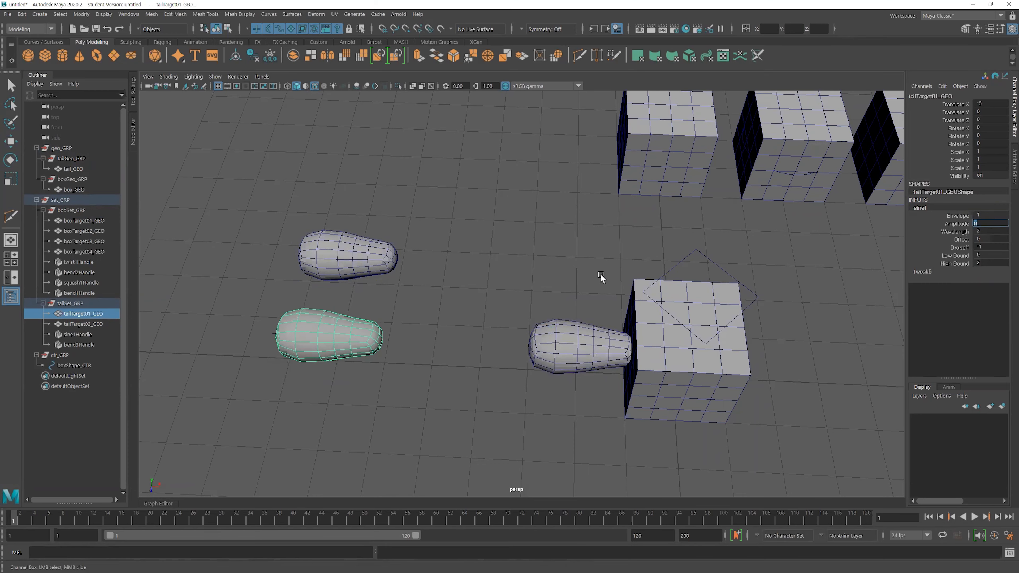
- Create a NURBS circle and move it beside the tail at X -4, Z -2
alt+drag(601, 276, 537, 242)
click(504, 268)
alt+middle_drag(504, 268, 452, 223)
alt+drag(452, 223, 484, 290)
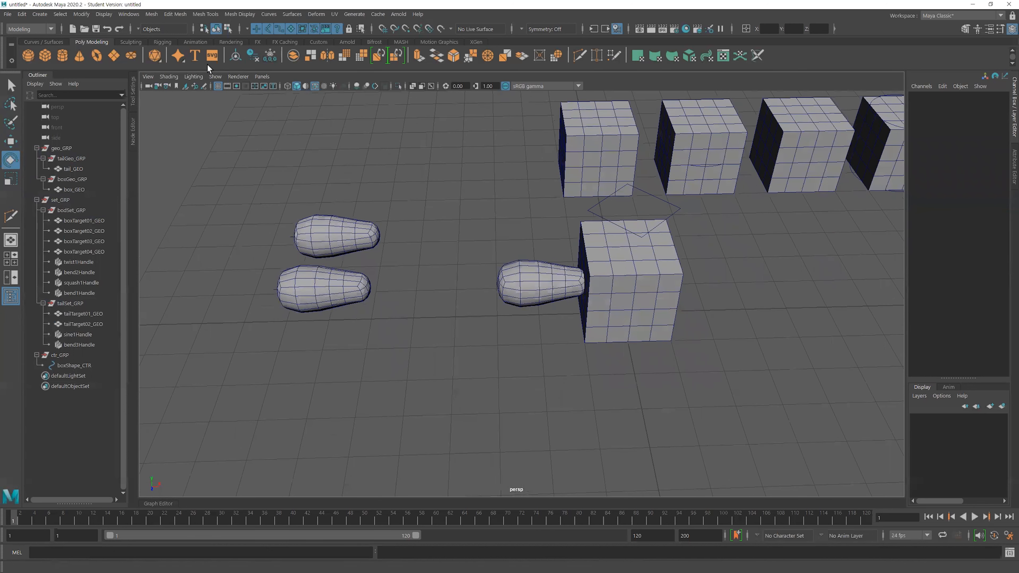
click(40, 15)
mouse_move(77, 40)
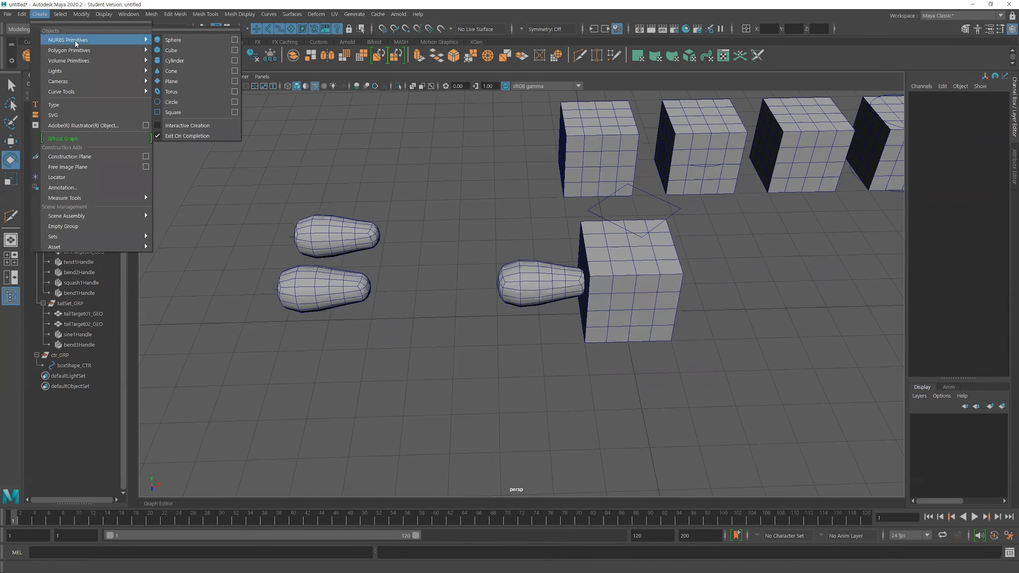
click(173, 101)
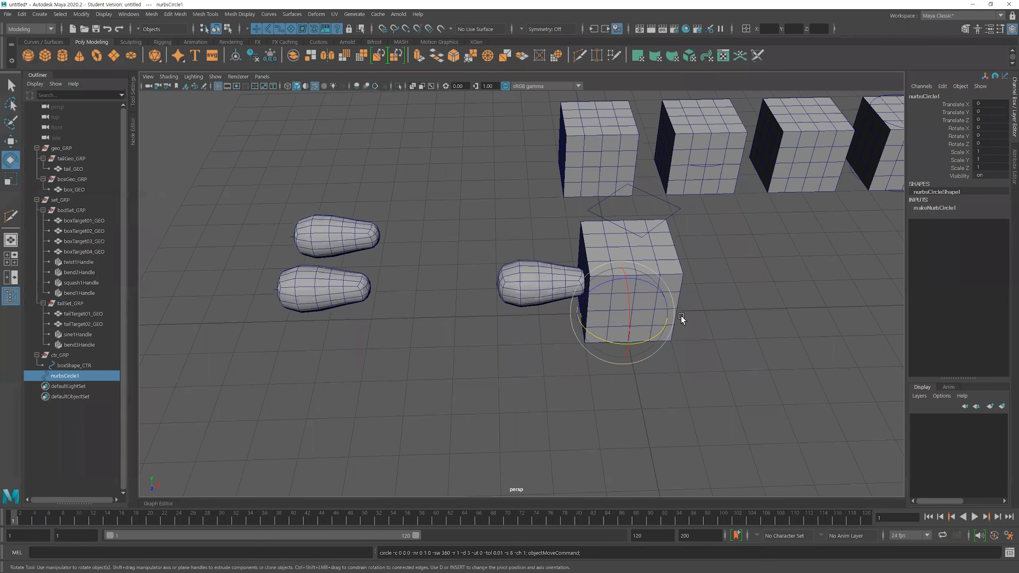
scroll(701, 318, down, 1)
alt+drag(701, 316, 619, 285)
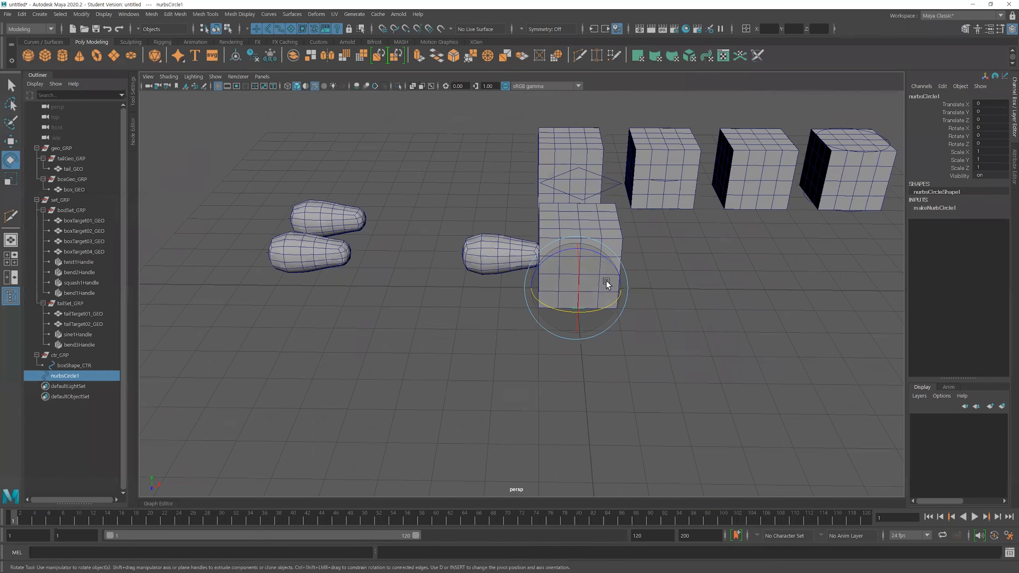
key(w)
middle_drag(595, 257, 444, 254)
alt+right_drag(481, 275, 502, 259)
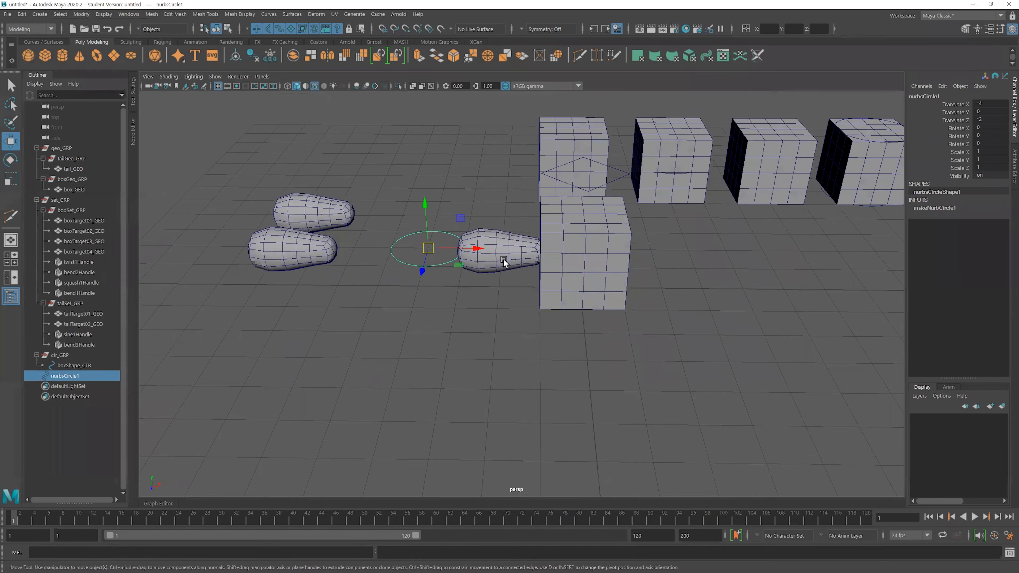
- Stand the circle upright by setting its Rotate Z to 90
key(e)
drag(456, 228, 533, 336)
click(994, 143)
text(90)
key(Return)
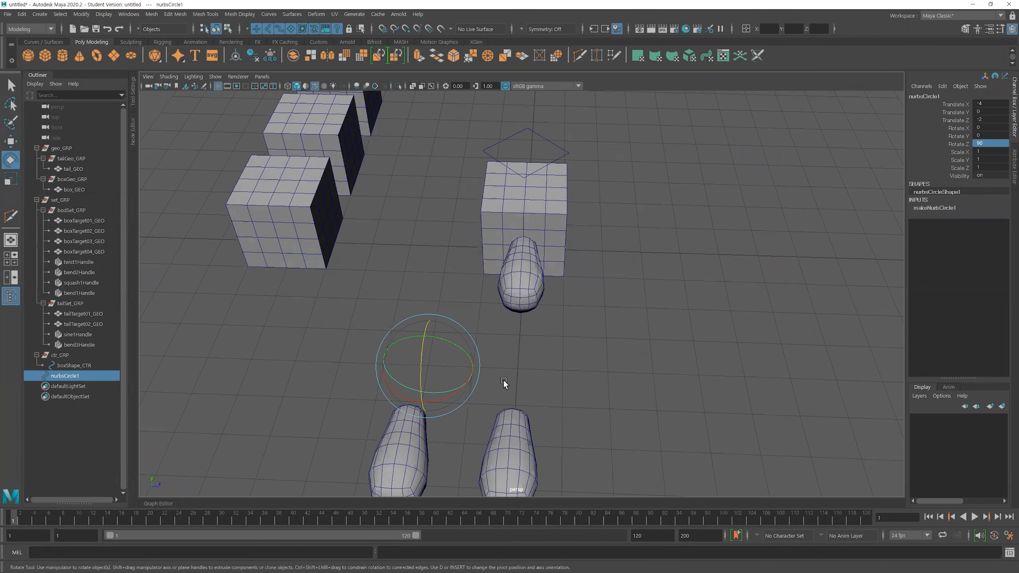
- Snap the circle to the grid at the tail's wide outer end, at X -3, Y 1, Z 0
key(w)
key(x)
drag(473, 369, 417, 238)
key(x)
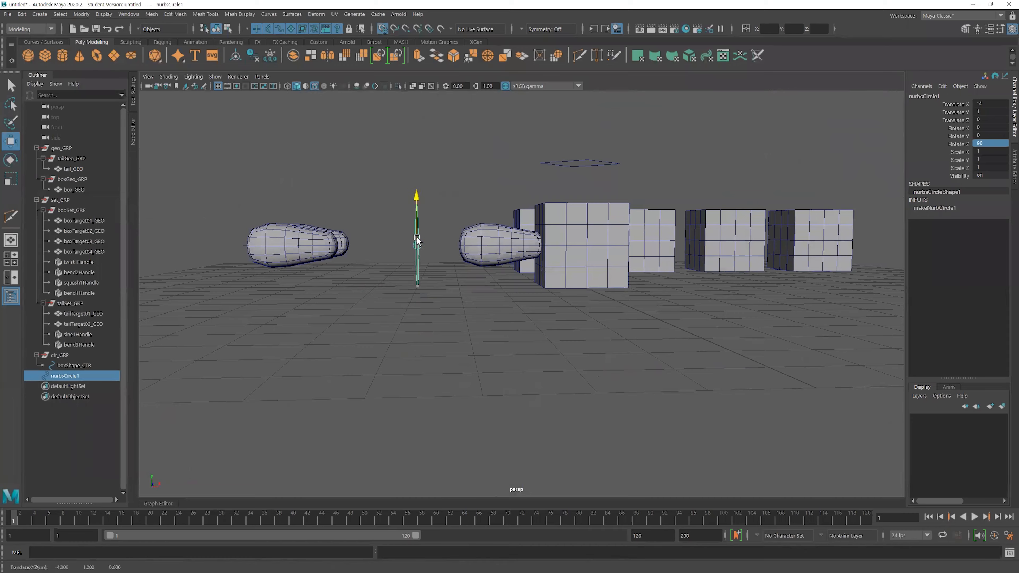
mouse_move(457, 291)
alt+mouse_down()
mouse_move(532, 296)
mouse_move(460, 294)
alt+mouse_up()
drag(382, 253, 400, 253)
alt+drag(450, 284, 573, 289)
key(x)
- Scale the circle's four diagonal control vertices inward to form a four-pointed star and return to object mode
key(F8)
alt+right_drag(519, 270, 593, 326)
alt+drag(592, 326, 612, 320)
drag(427, 203, 460, 233)
shift+drag(428, 315, 457, 340)
shift+drag(535, 317, 569, 349)
shift+drag(563, 233, 542, 210)
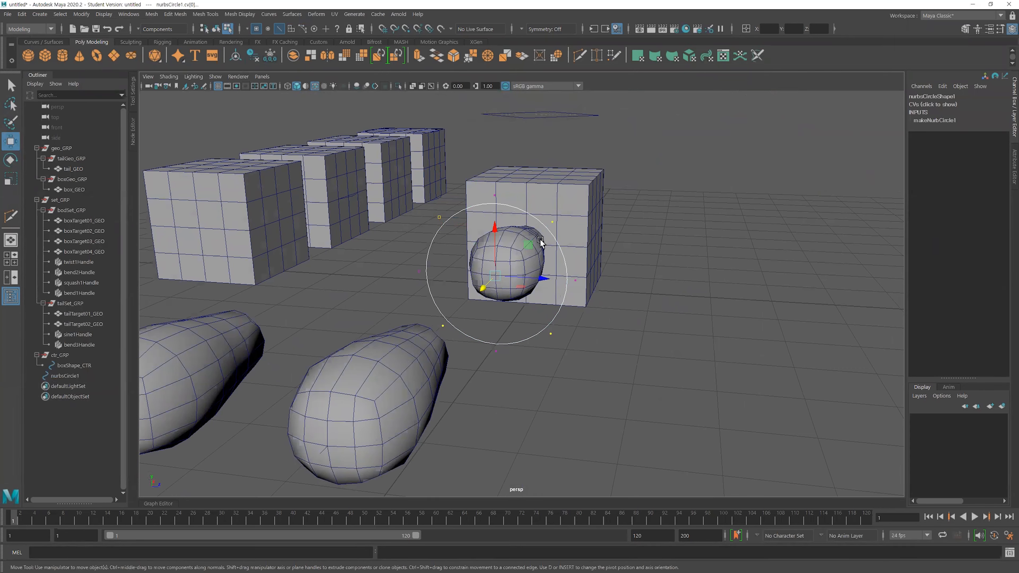
key(r)
drag(496, 277, 464, 313)
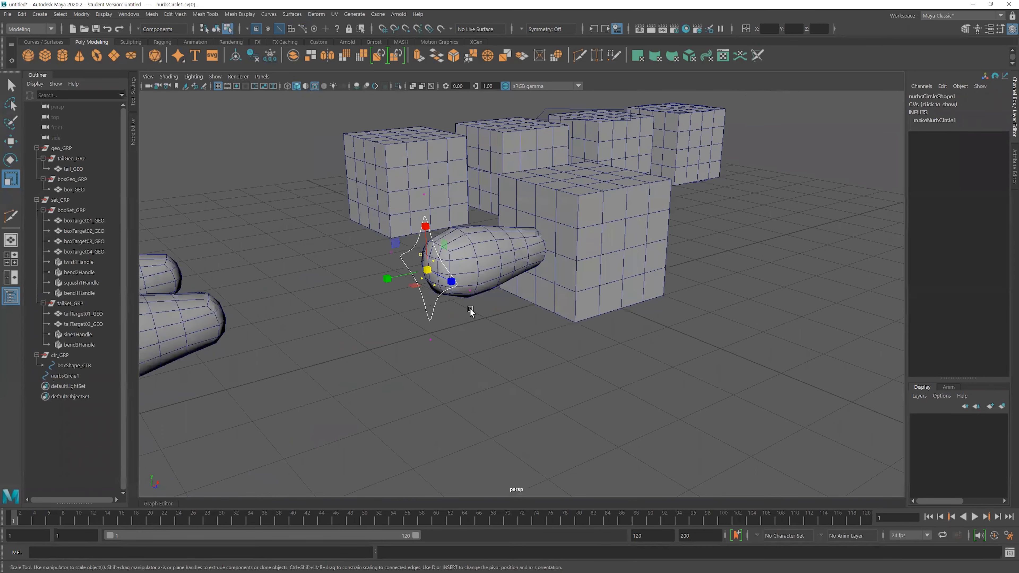
key(F8)
click(565, 358)
alt+drag(564, 358, 385, 312)
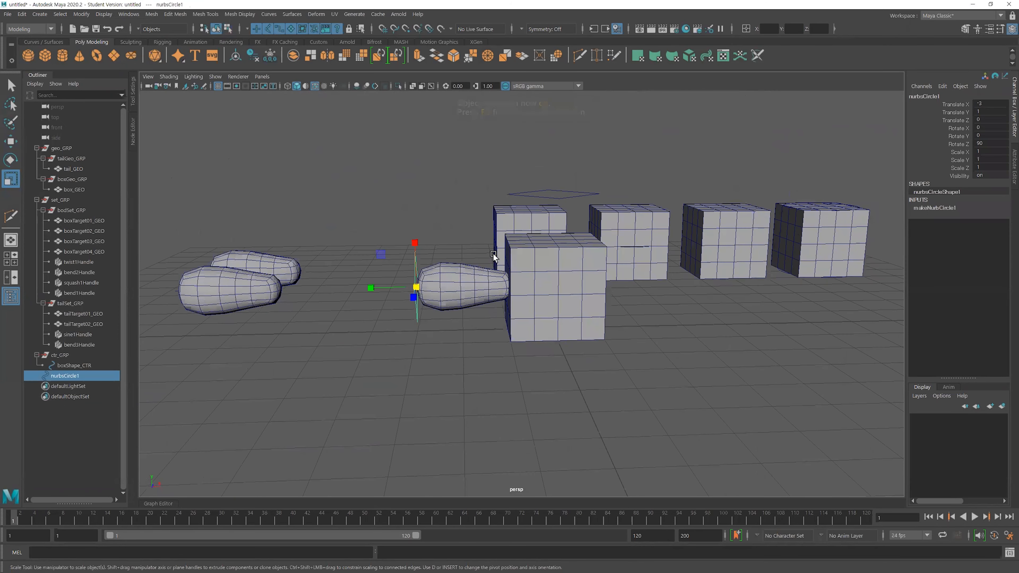
- Delete the star curve's construction history and freeze its transformations
key(alt+shift+d)
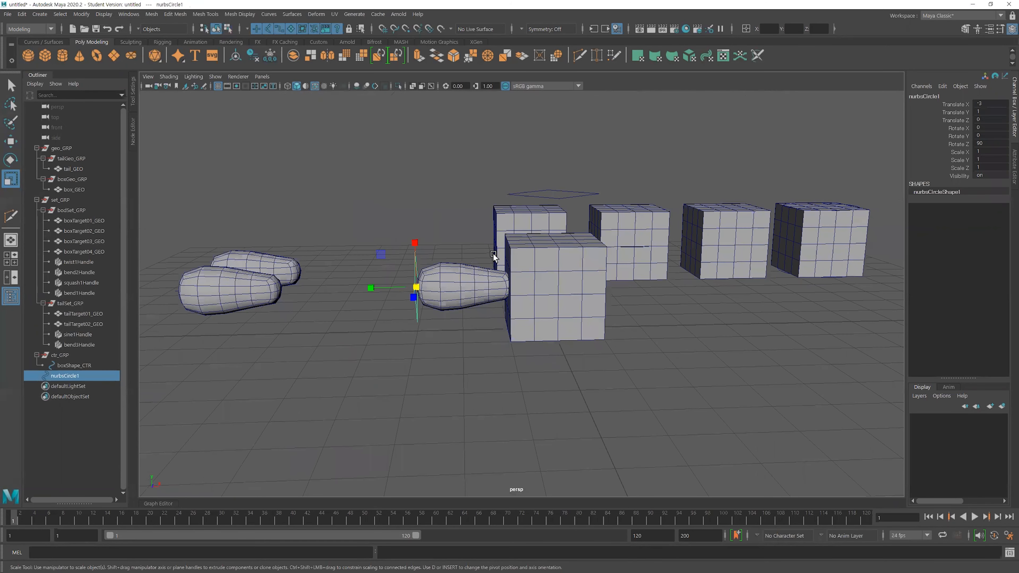
click(81, 13)
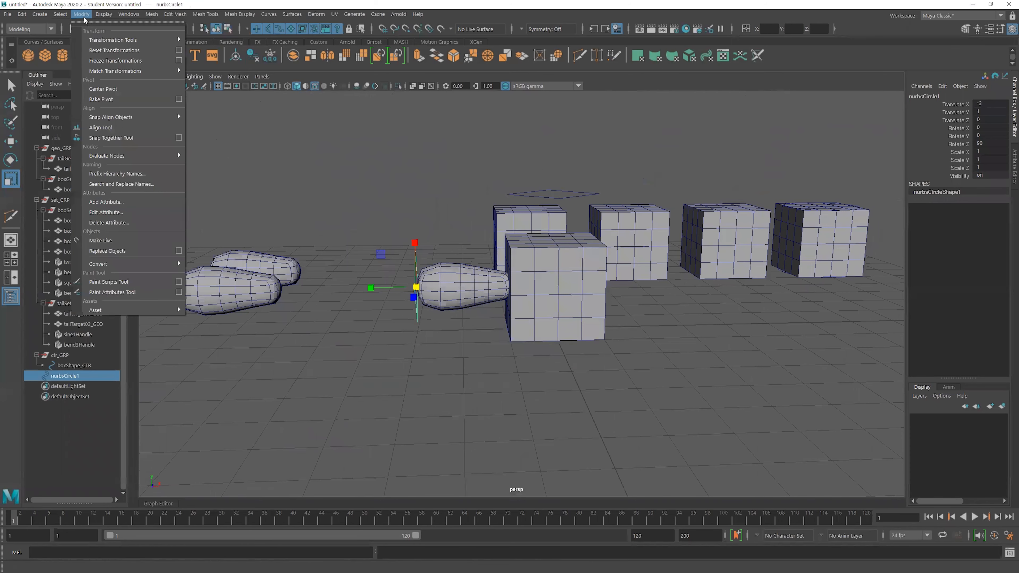
mouse_move(97, 43)
click(115, 60)
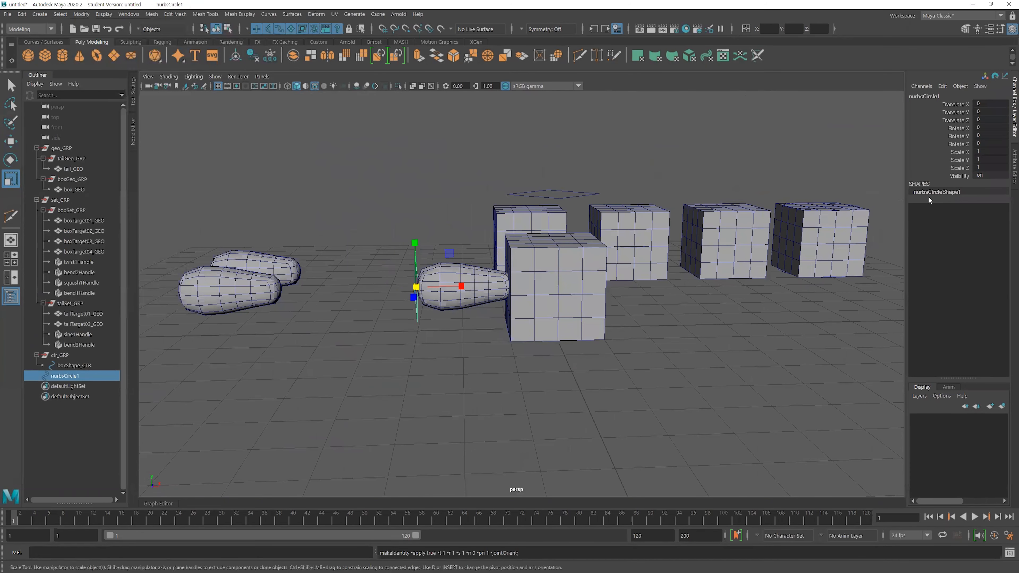
- Rename the star curve tailShape_CTR and parent it under ctr_GRP
double_click(76, 376)
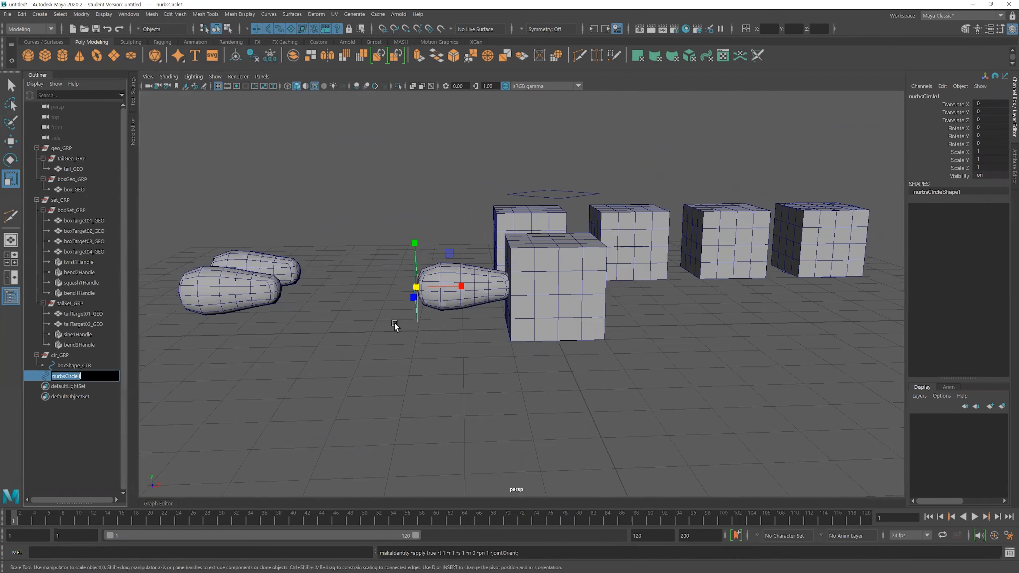
text(tailShape_CTR)
key(Return)
drag(54, 378, 83, 356)
drag(82, 356, 83, 356)
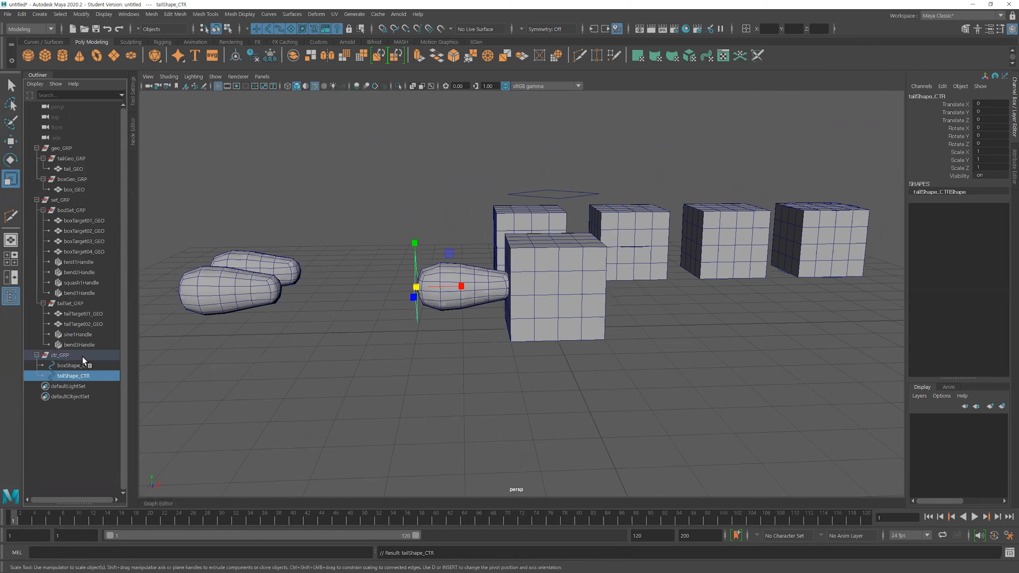
click(286, 320)
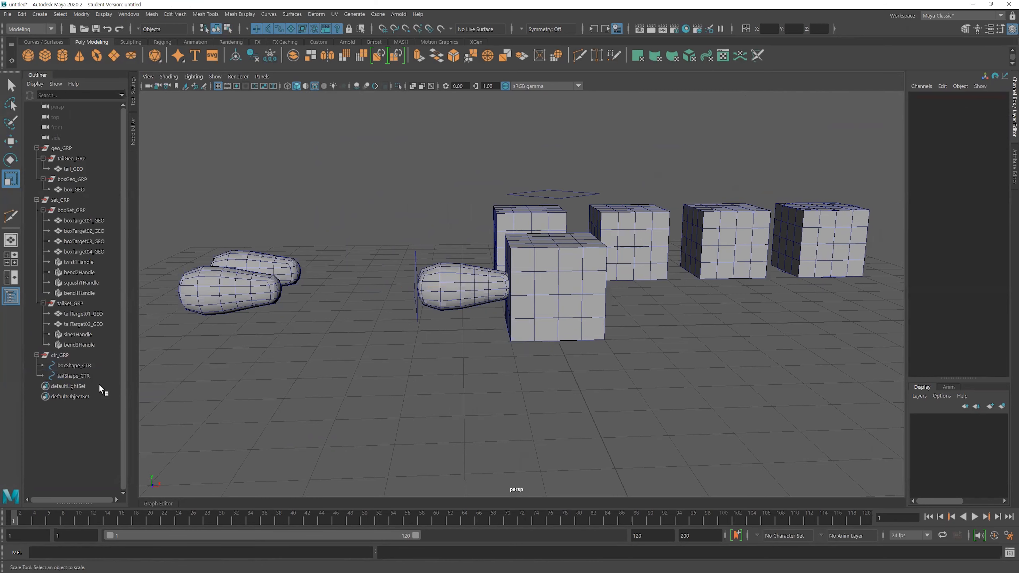
- Add a keyable float attribute Wave_Amp to tailShape_CTR with minimum 0, maximum 0.3 and default 0
click(73, 376)
alt+drag(510, 369, 552, 361)
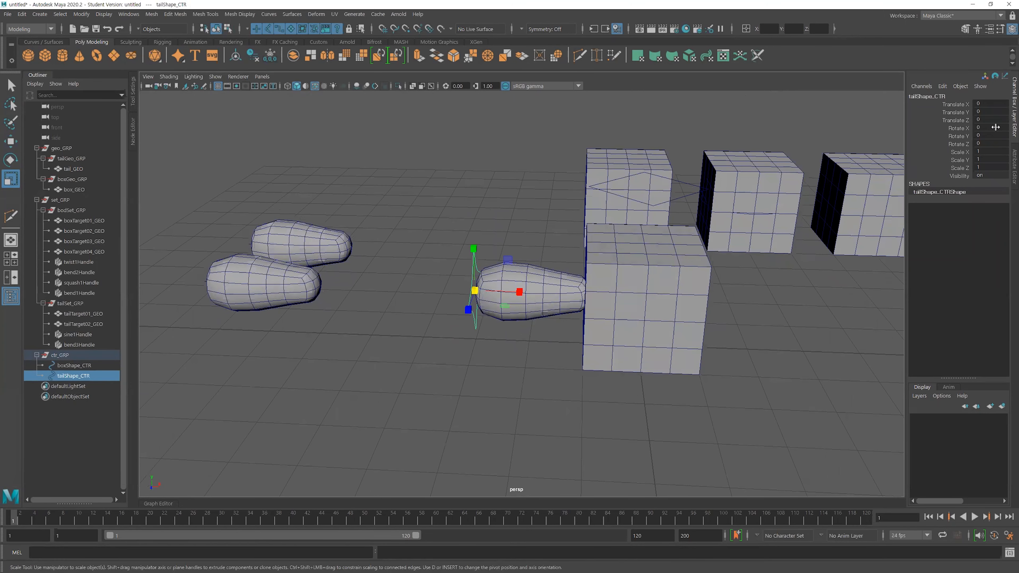
click(942, 86)
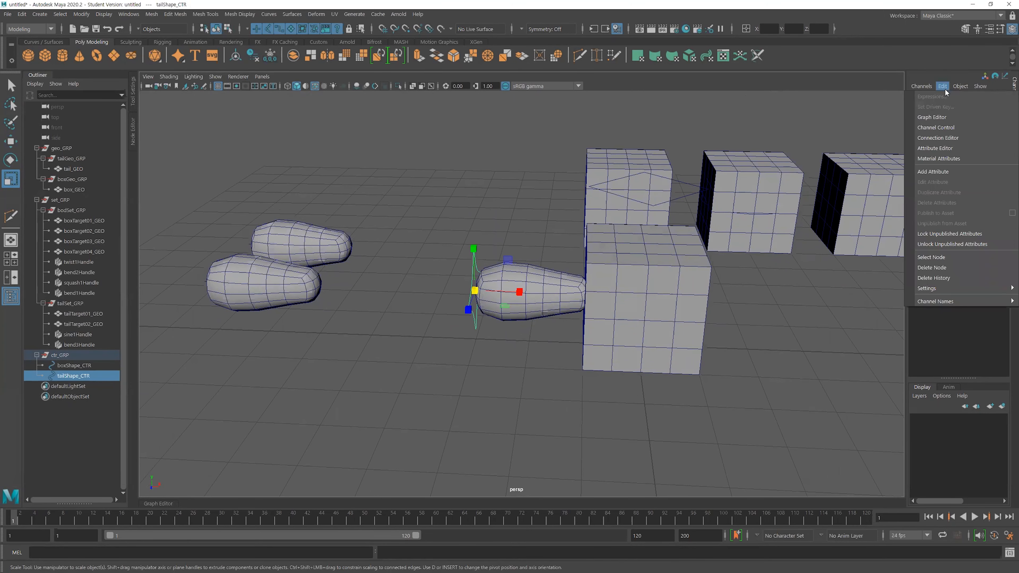
click(946, 173)
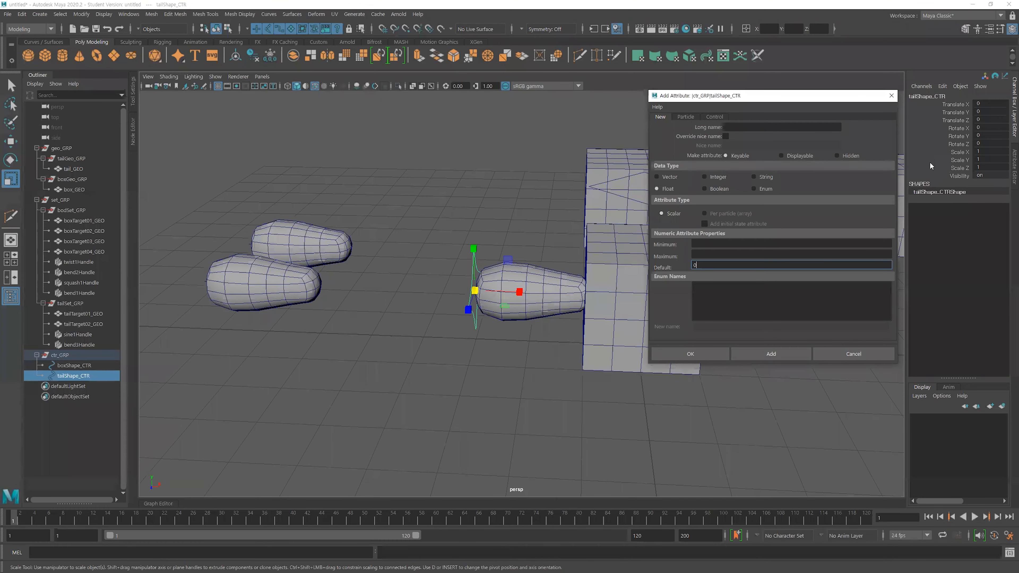
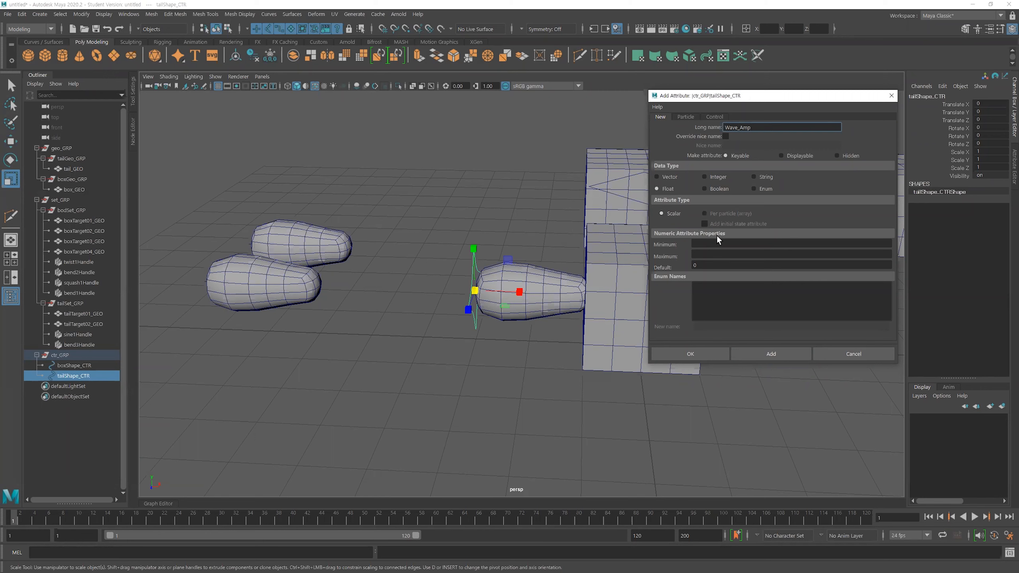
click(712, 244)
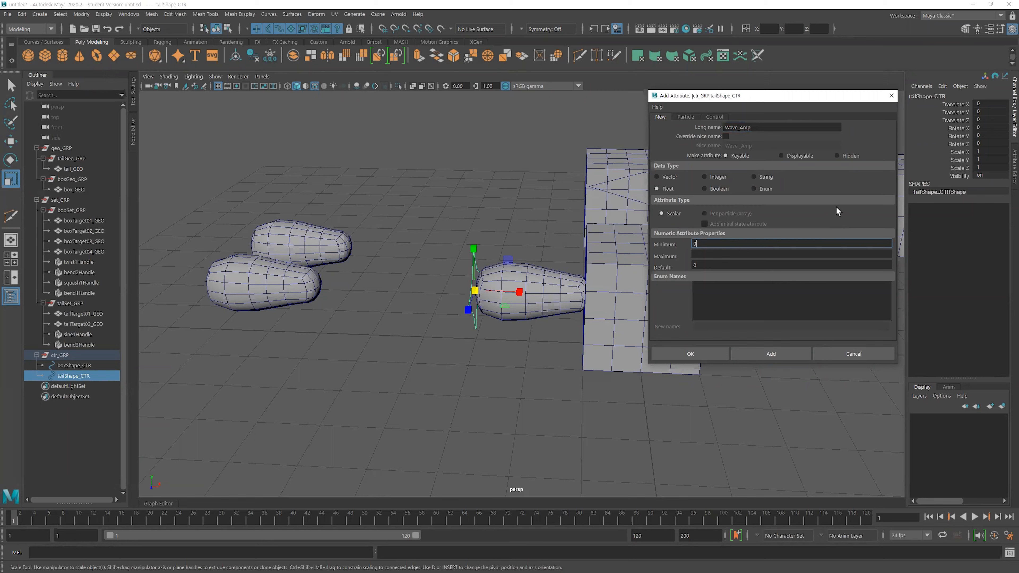
click(710, 257)
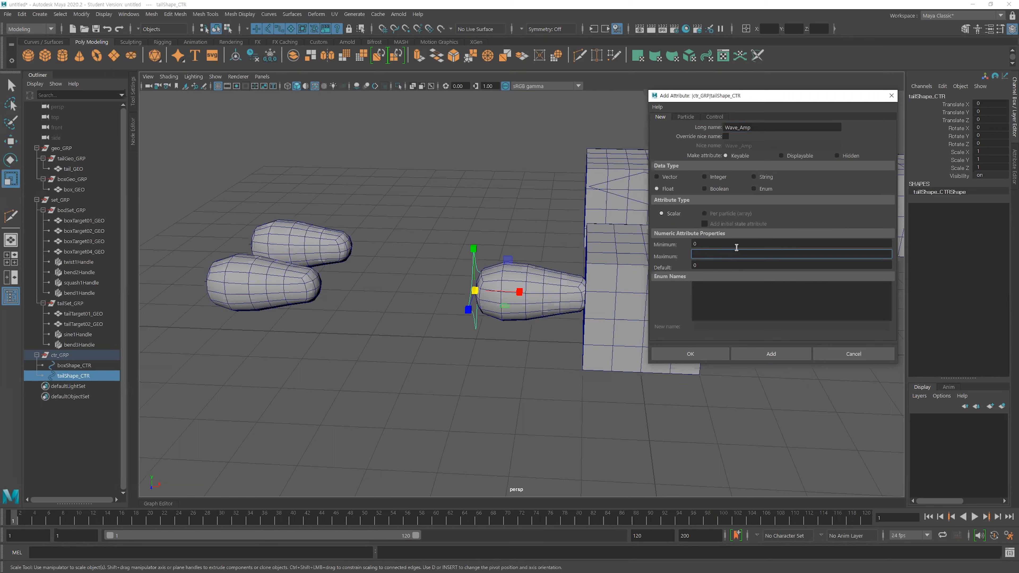
text(0.3)
key(Return)
click(695, 350)
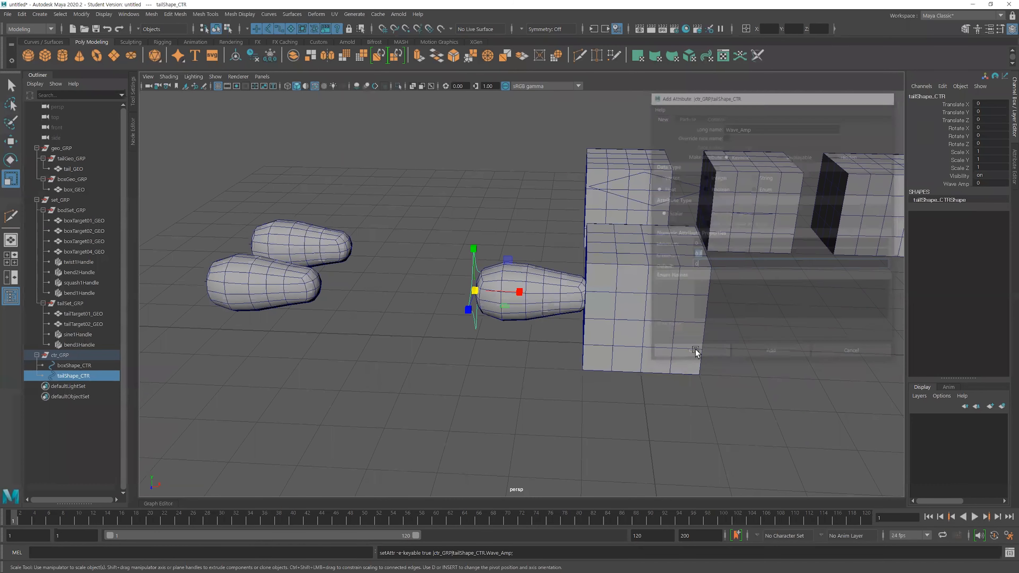
- Set the sine1 Amplitude on tailTarget01_GEO to 0.3
click(287, 284)
click(920, 208)
click(989, 224)
text(0.3)
key(Return)
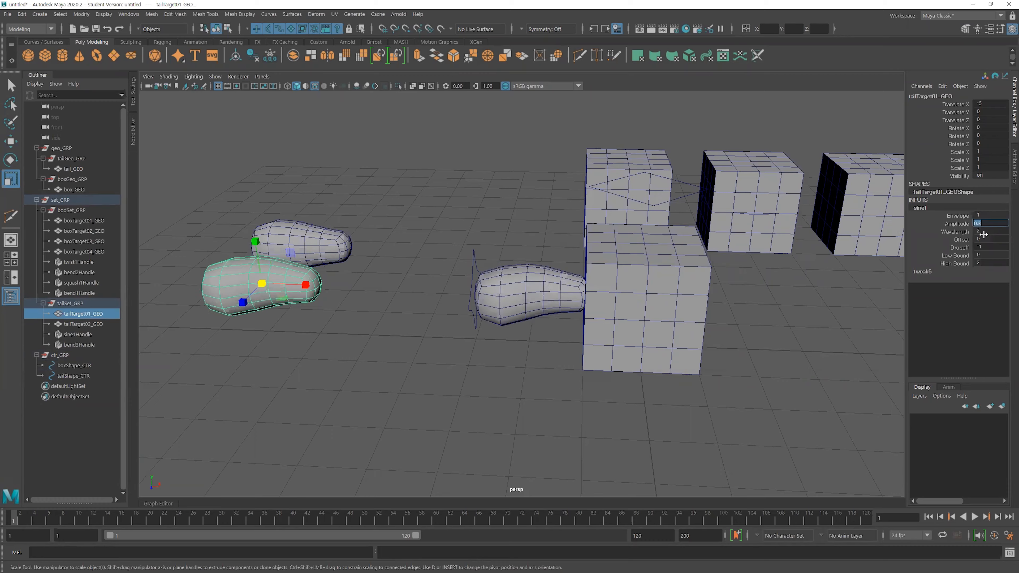
- Try a sine1 Wavelength of 1 on tailTarget01_GEO and restore it to 2
alt+drag(555, 311, 509, 383)
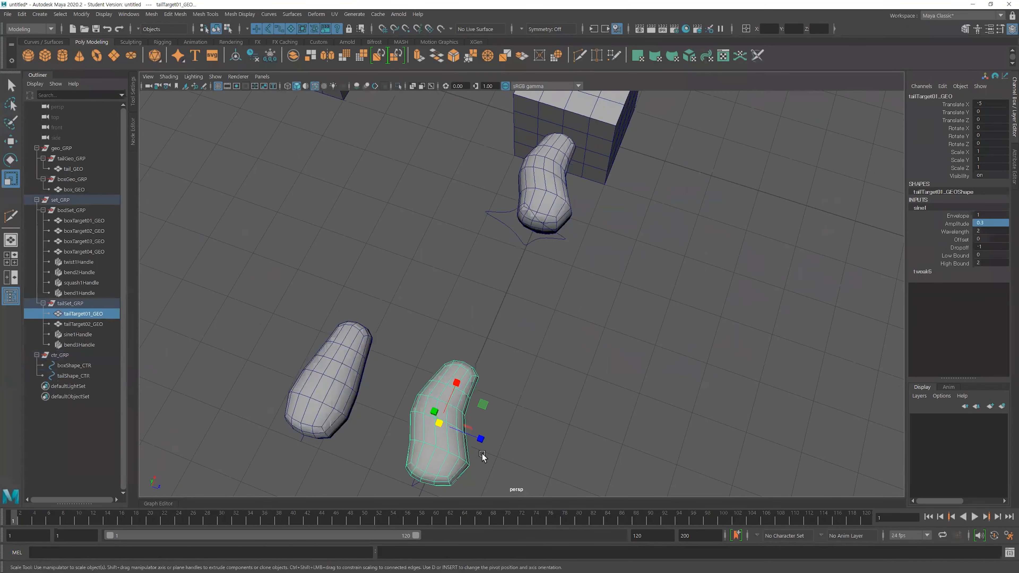
alt+drag(647, 380, 578, 365)
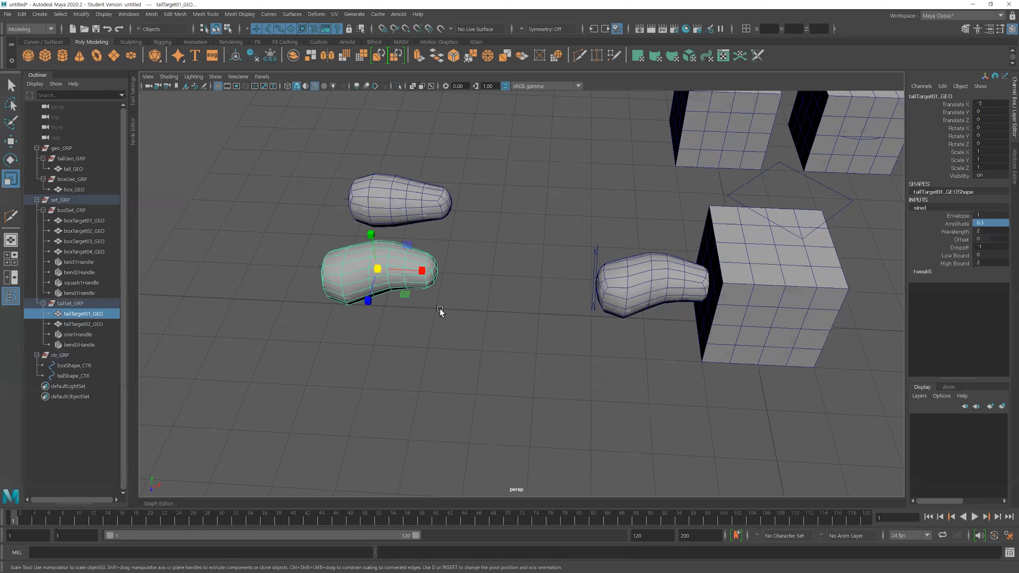
alt+drag(480, 323, 700, 283)
click(987, 232)
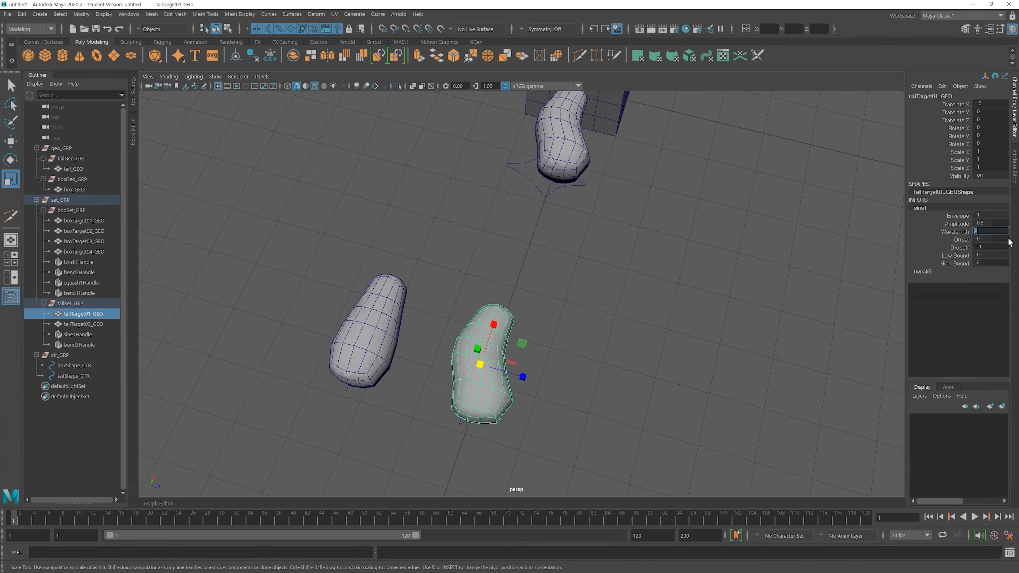
text(1)
key(Return)
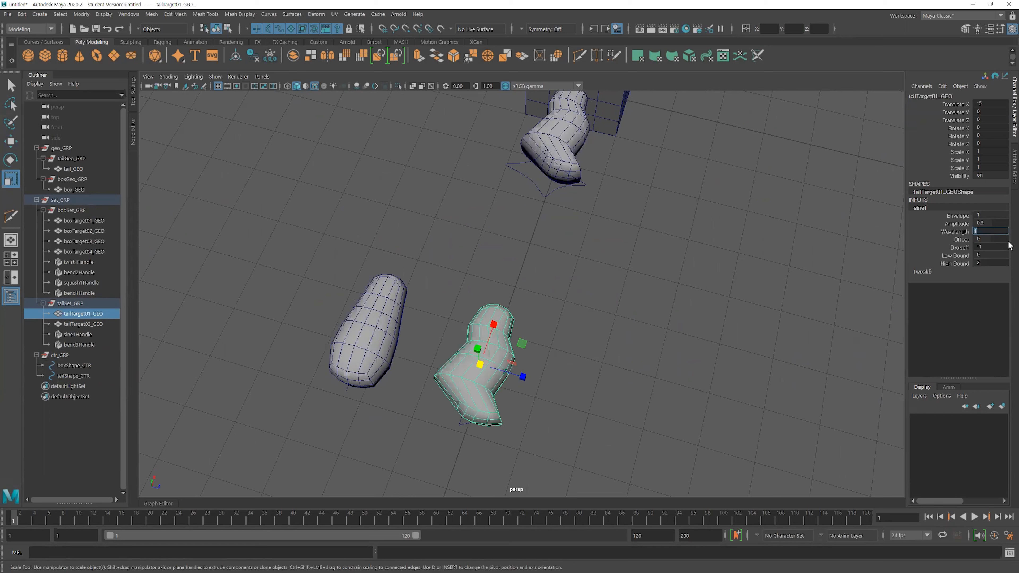
text(2)
key(Return)
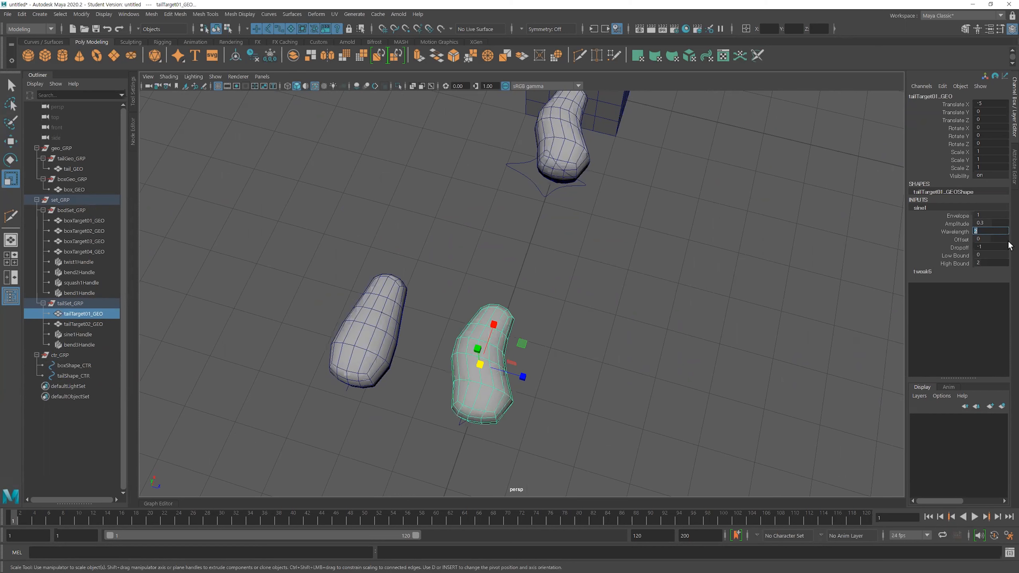
text(1)
key(Return)
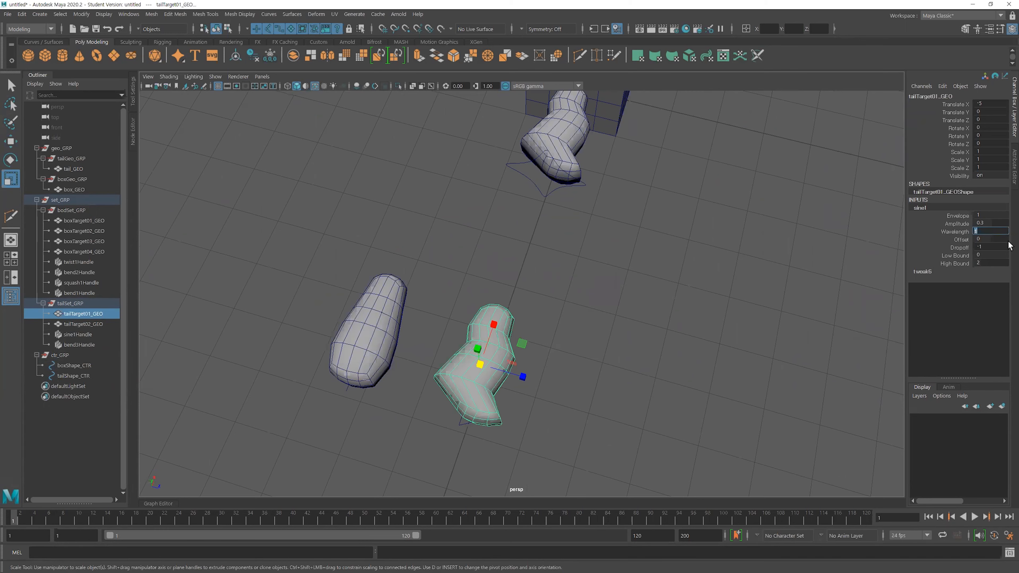
key(Return)
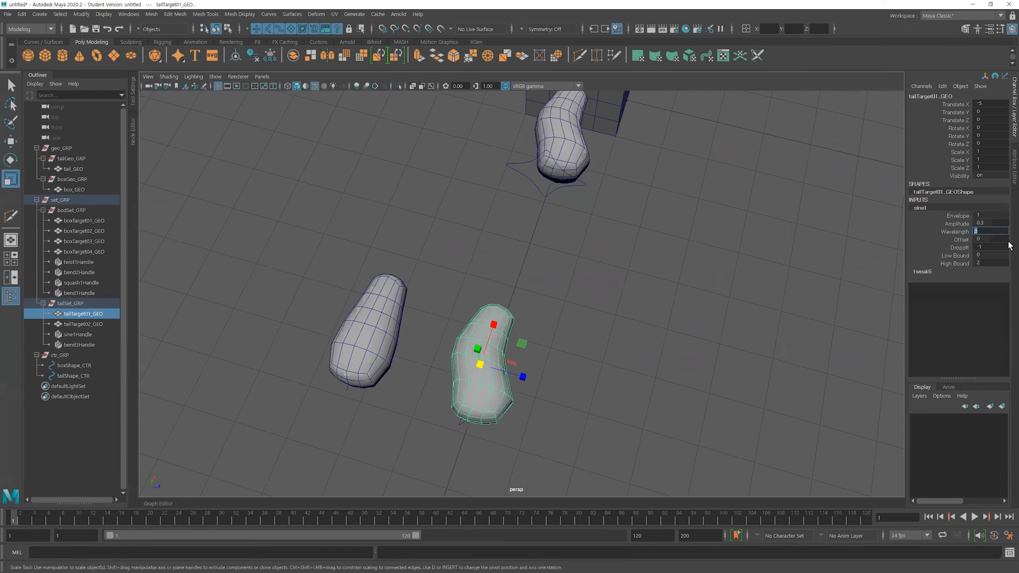
- Preview changes to the sine1 Offset on tailTarget01_GEO and to the Wave Amp attribute on tailShape_CTR
click(961, 240)
mouse_move(712, 305)
middle_down()
mouse_move(734, 293)
mouse_move(708, 291)
middle_up()
alt+drag(707, 291, 578, 281)
click(576, 259)
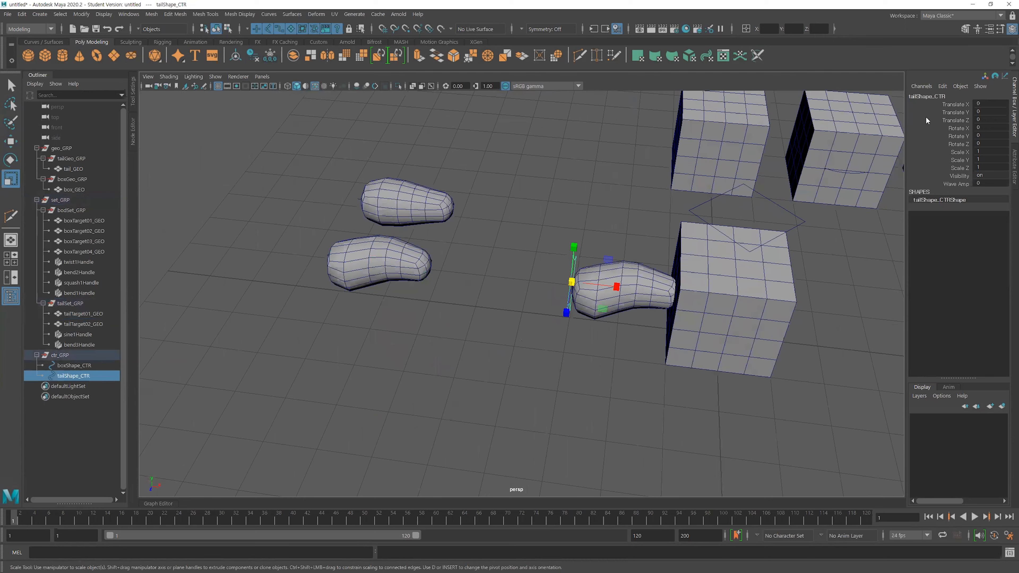
click(957, 184)
middle_drag(645, 198, 571, 188)
alt+drag(570, 188, 531, 252)
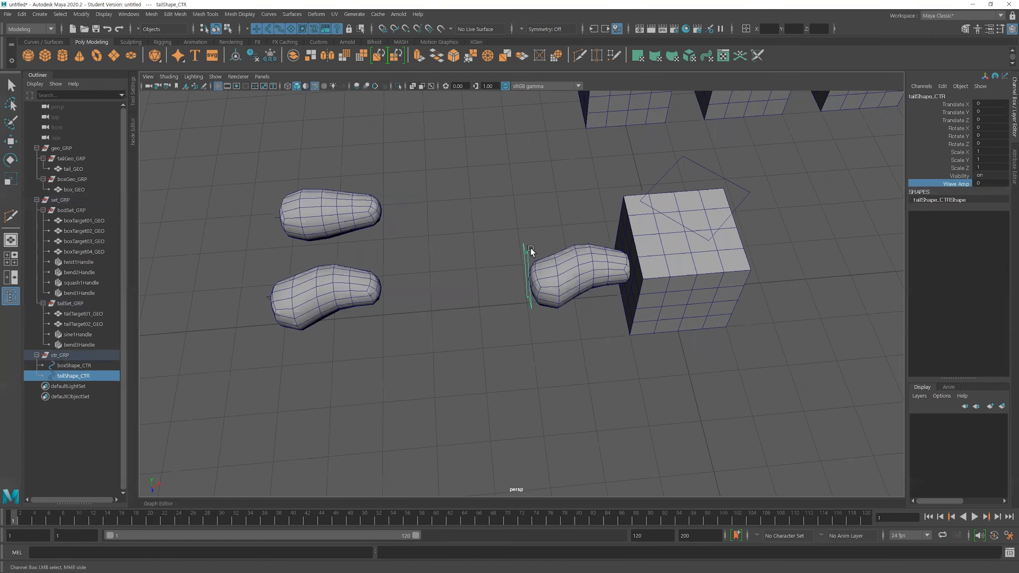
- Try a sine1 Offset of -0.1 on tailTarget01_GEO and reset it to 0
click(342, 285)
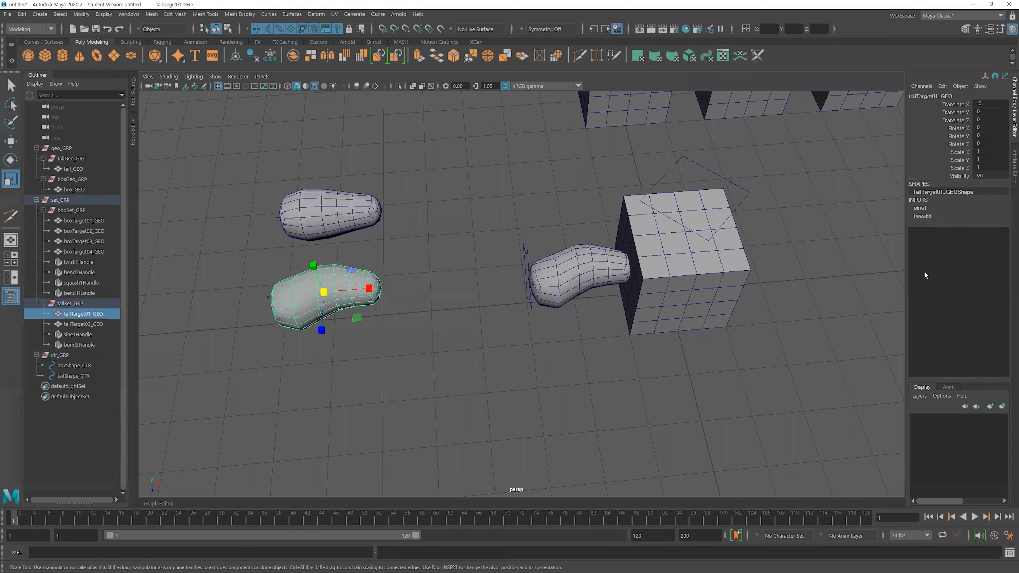
click(920, 208)
click(961, 239)
middle_drag(764, 325, 670, 330)
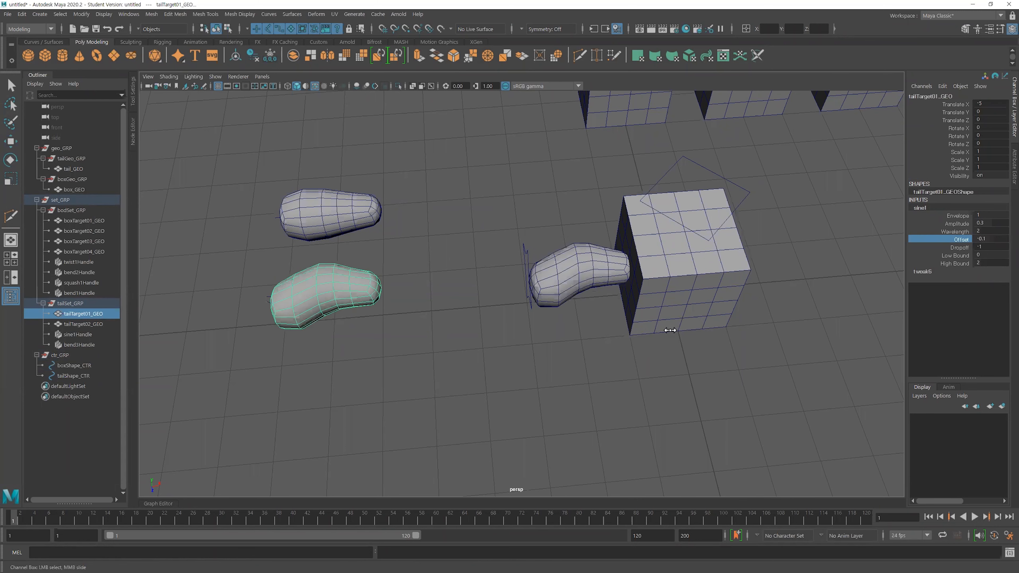
double_click(988, 240)
text(0)
key(Return)
- Add a keyable float attribute Wave to tailShape_CTR with minimum -10, maximum 10 and default 0
click(524, 247)
key(r)
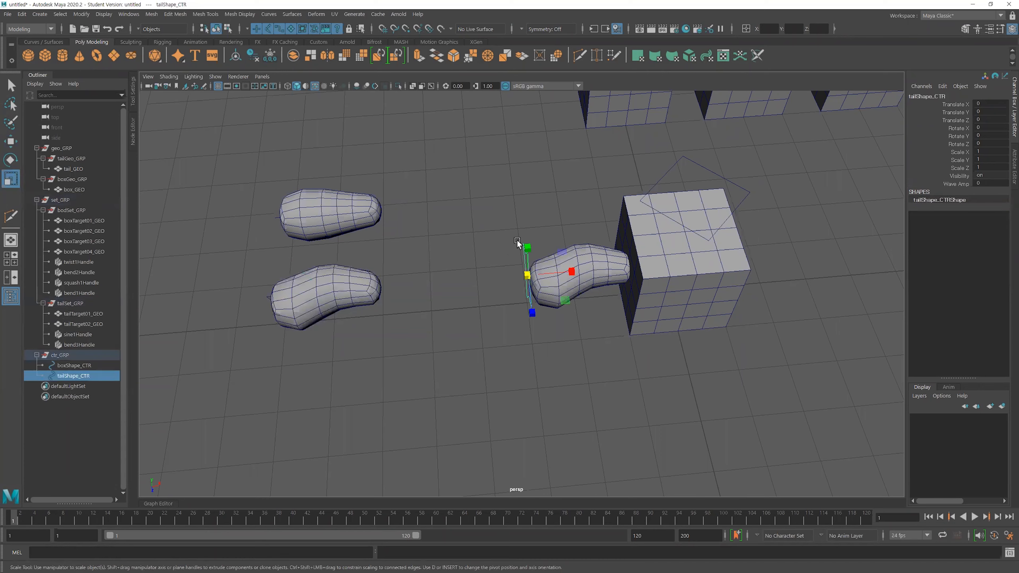
click(943, 86)
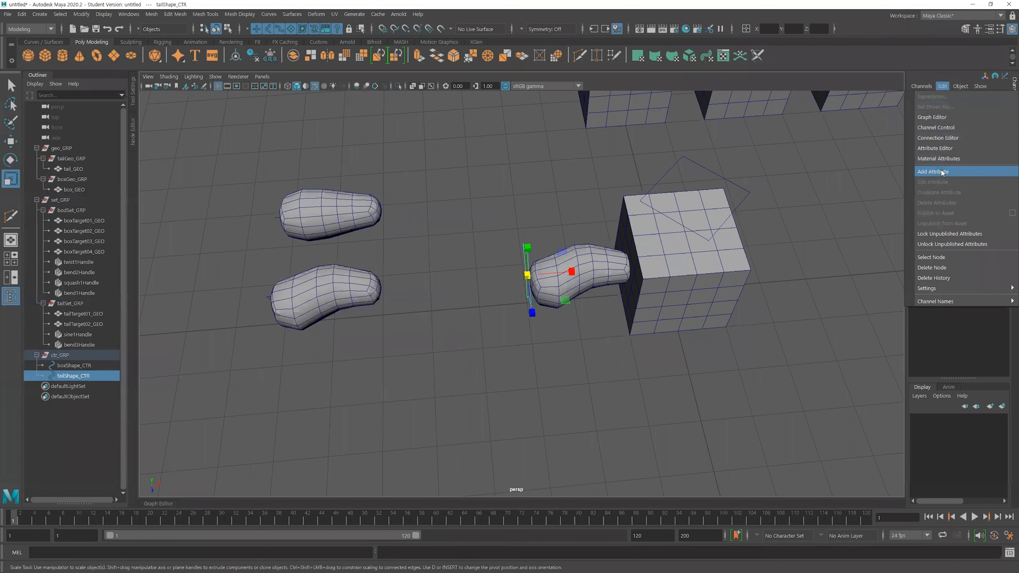
click(933, 171)
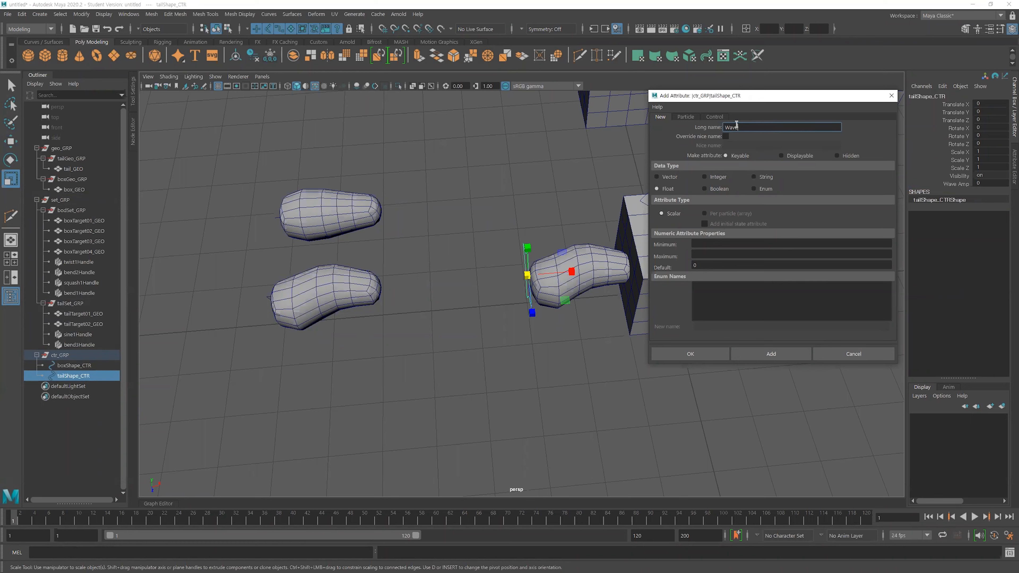
click(706, 242)
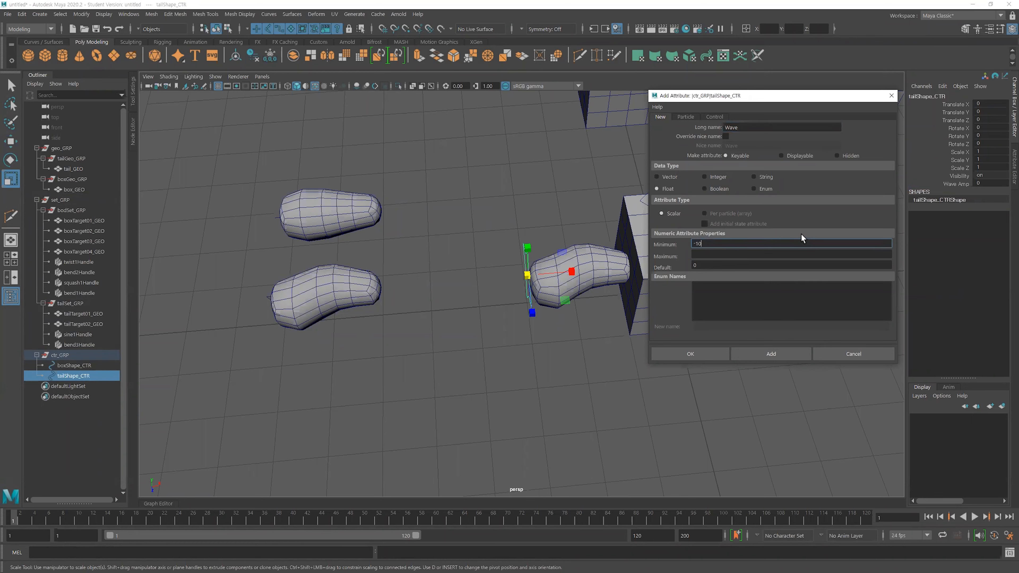
click(714, 255)
text(10)
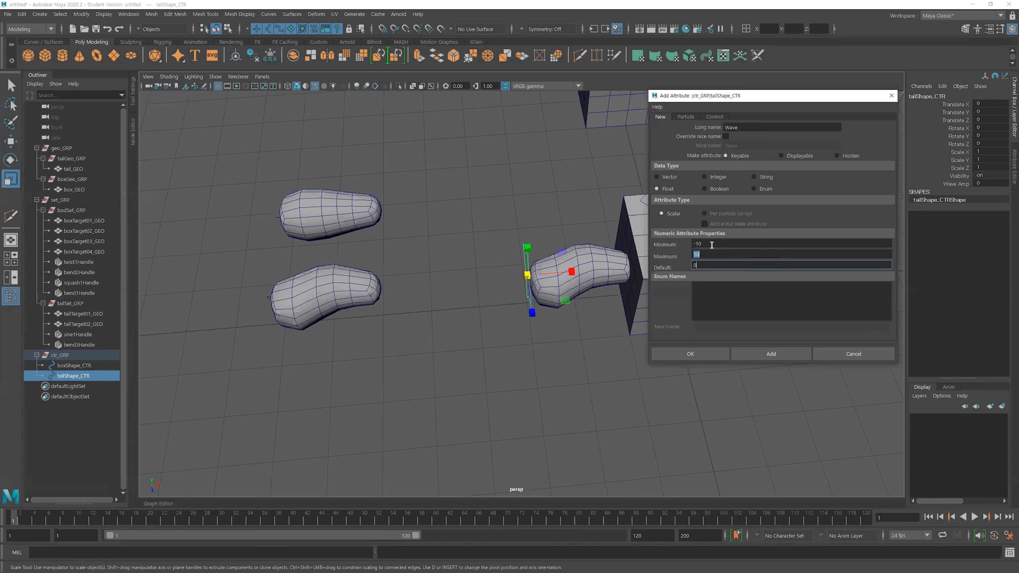
click(703, 354)
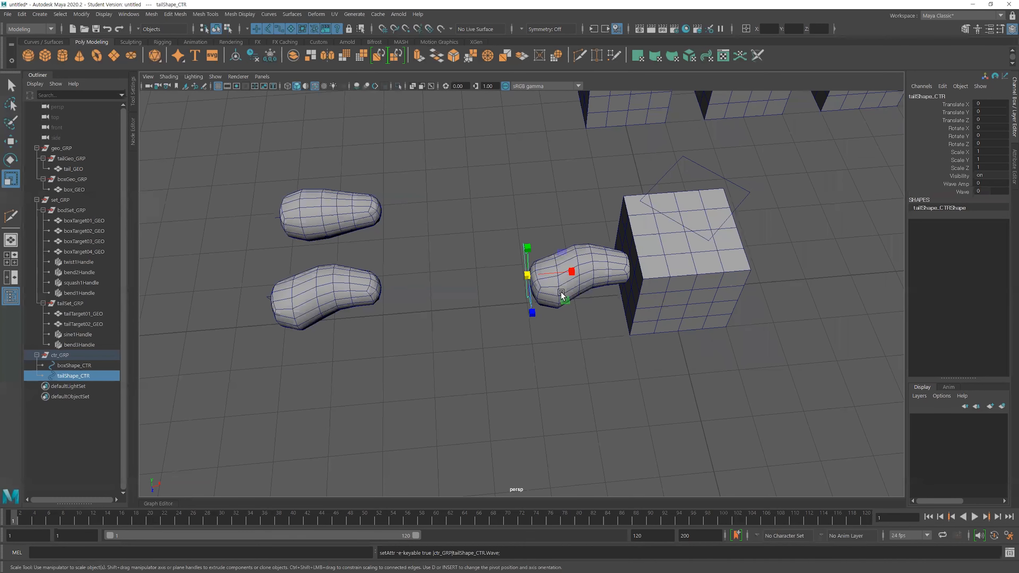
- Open the Connection Editor with tailShape_CTR selected
scroll(562, 295, down, 2)
click(958, 185)
click(961, 193)
alt+right_drag(597, 266, 512, 260)
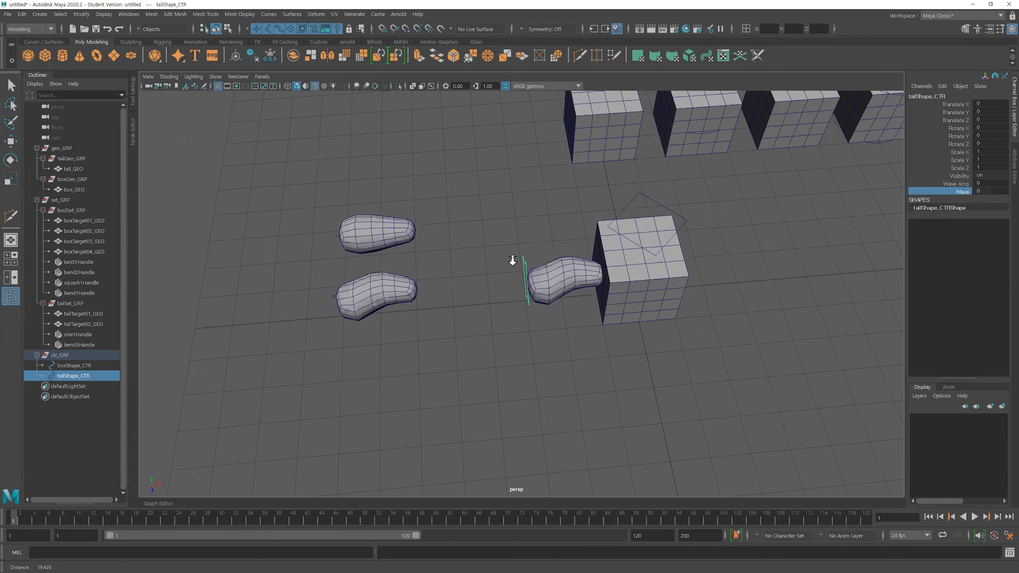
alt+middle_drag(512, 259, 557, 259)
alt+right_drag(558, 260, 602, 261)
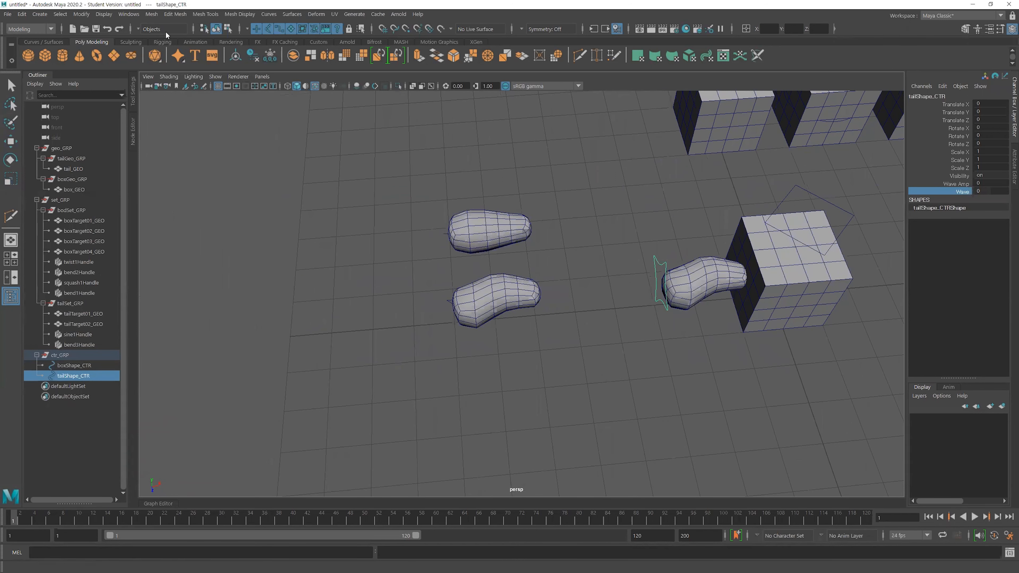
click(128, 14)
mouse_move(149, 55)
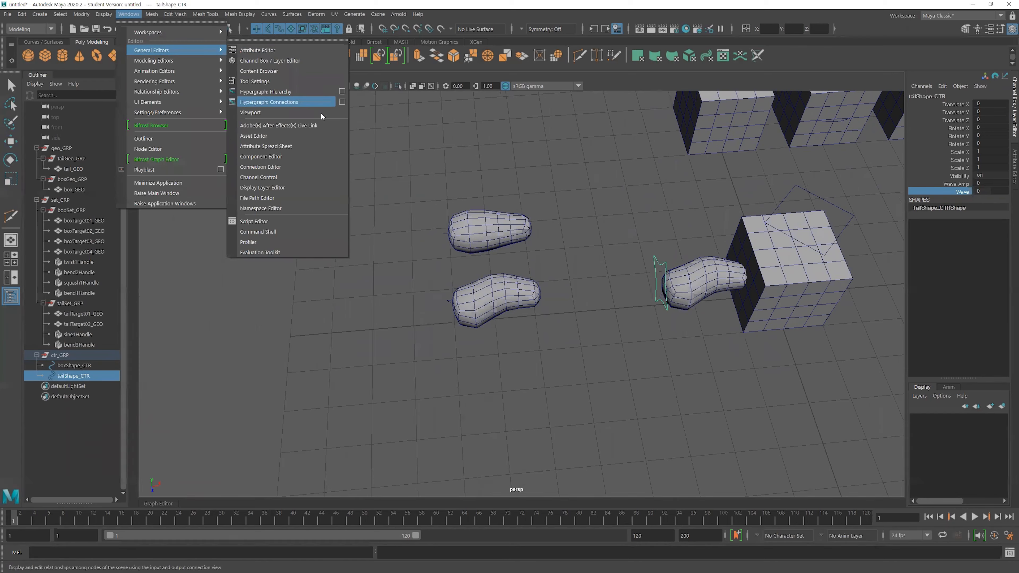
click(293, 168)
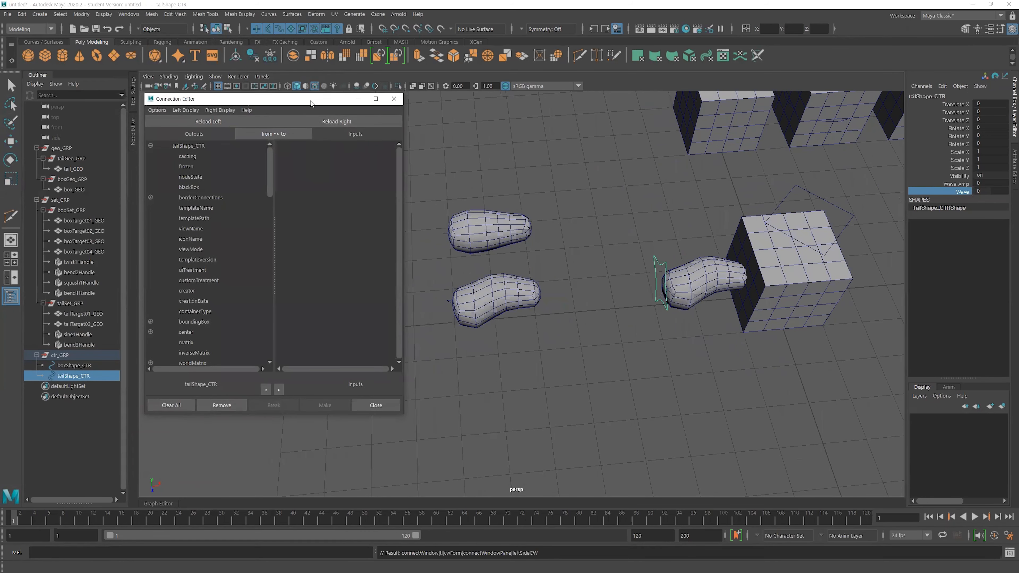
drag(311, 101, 311, 106)
- Load tailShape_CTR as the source in the Connection Editor and locate its Wave_Amp and Wave attributes
click(658, 246)
key(r)
click(660, 263)
alt+middle_drag(603, 228, 558, 226)
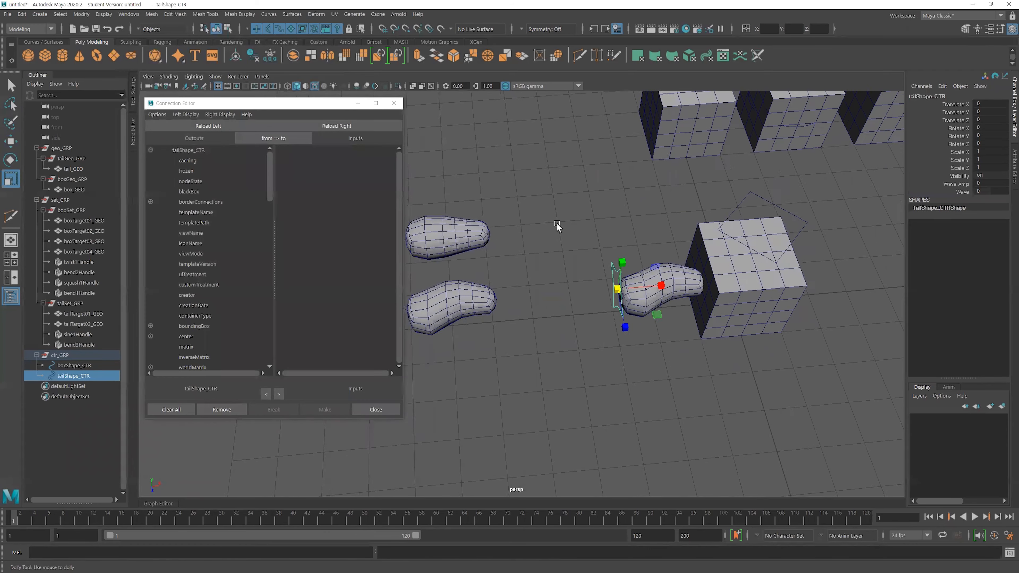
alt+right_drag(558, 225, 590, 230)
alt+middle_drag(590, 229, 678, 241)
alt+drag(678, 242, 663, 224)
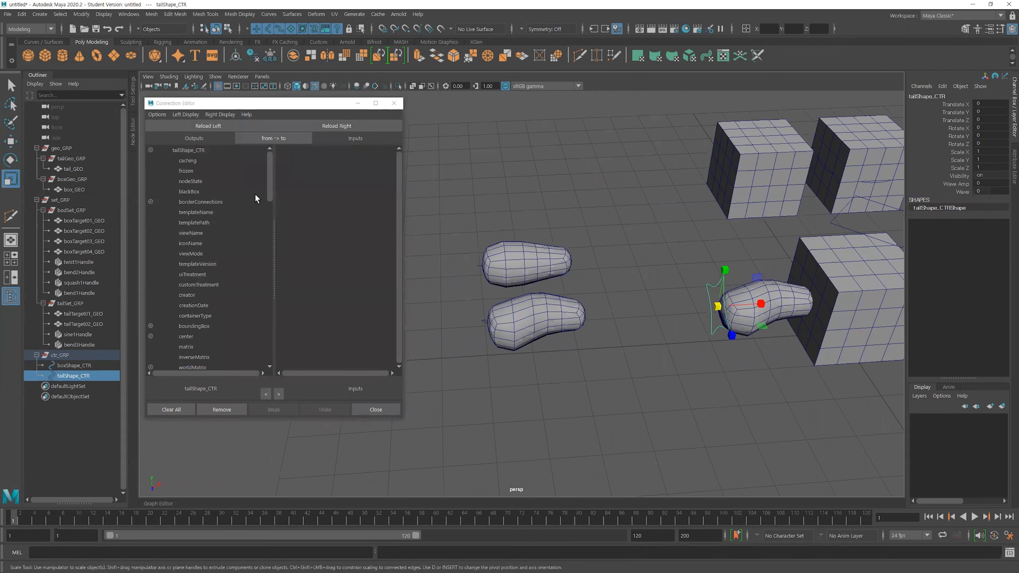
click(201, 125)
scroll(199, 269, down, 15)
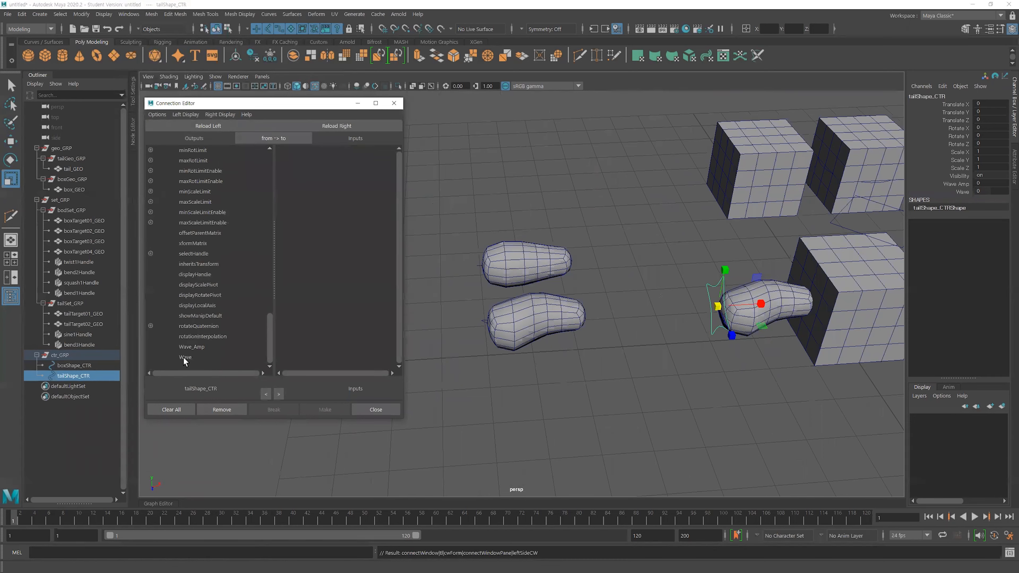
- Load tailTarget01_GEO with its sine1 deformer as the destination in the Connection Editor
click(553, 317)
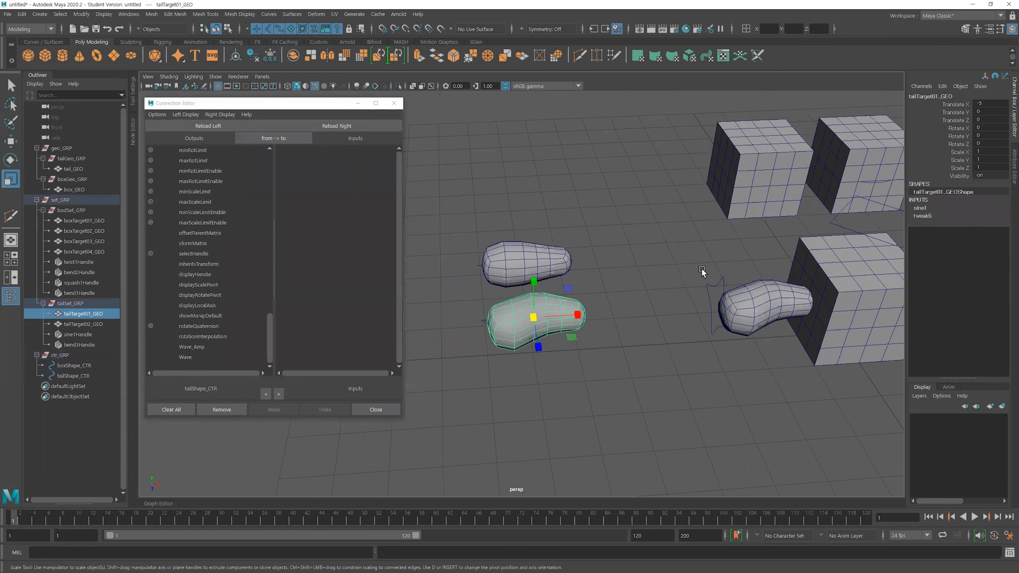
click(920, 208)
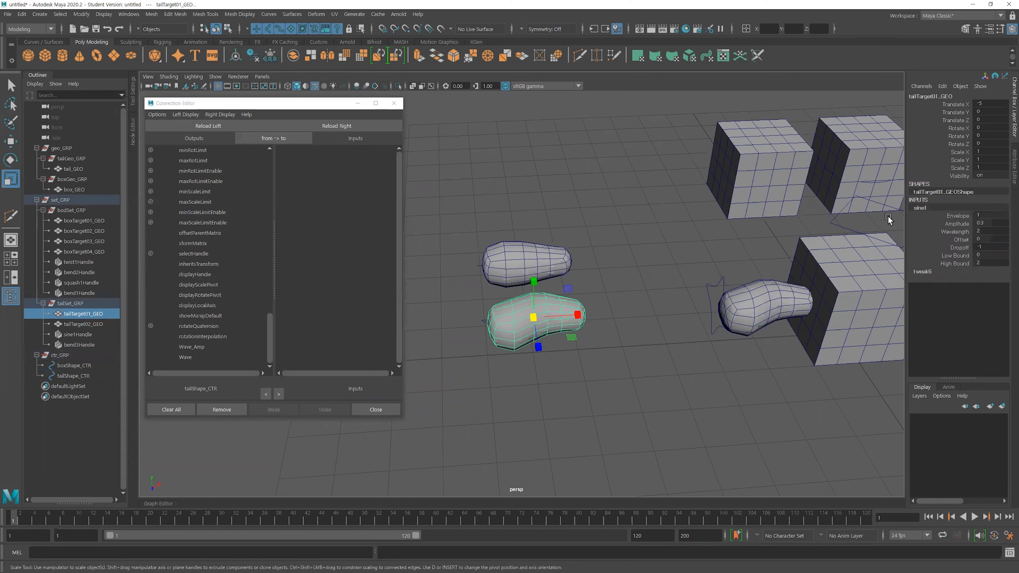
click(334, 129)
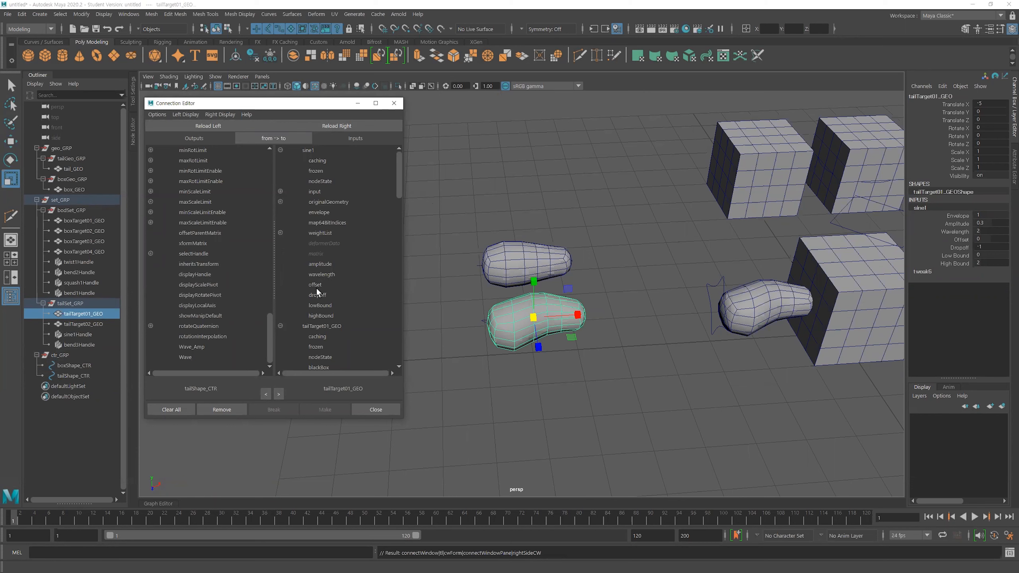
- Connect tailShape_CTR's Wave_Amp to the sine1 amplitude and its Wave to the sine1 offset
click(198, 348)
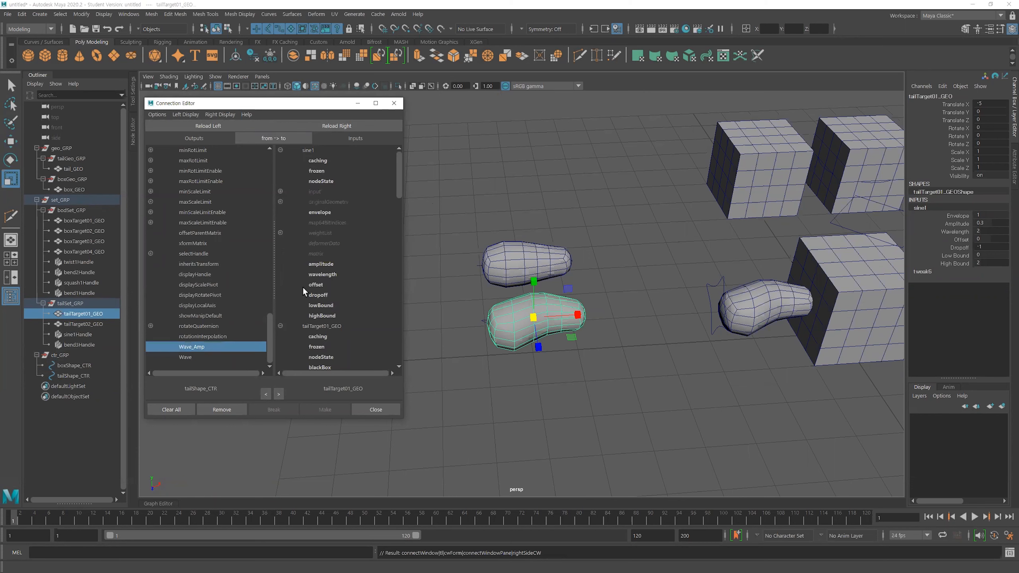
click(310, 265)
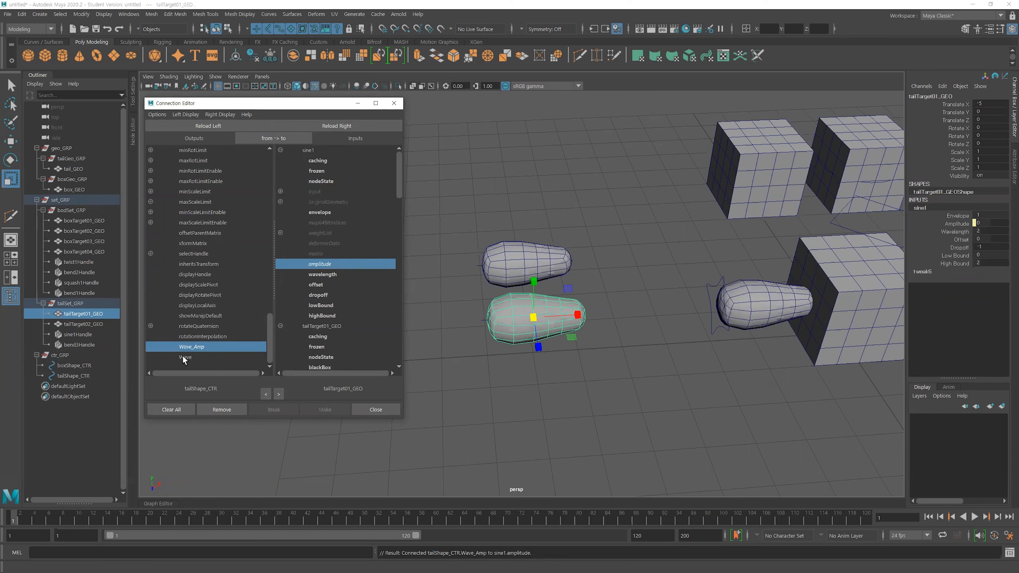
click(182, 356)
click(314, 285)
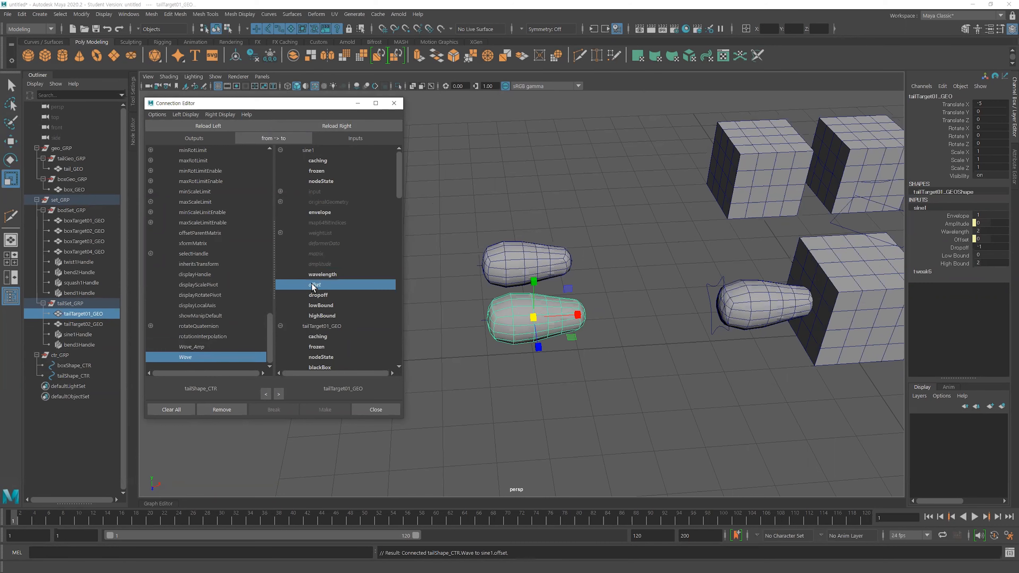
click(491, 152)
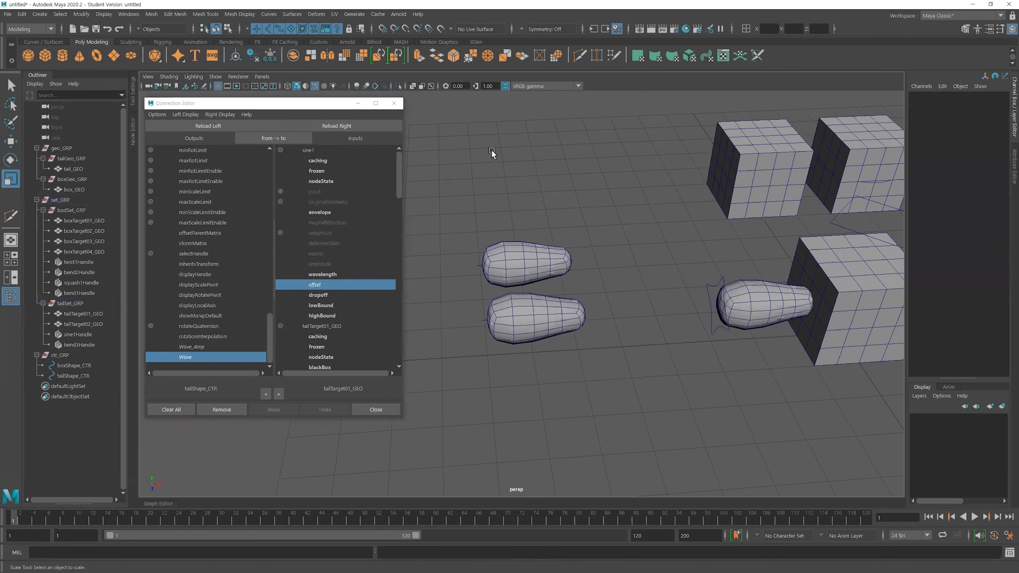
- Test the tail connections by setting Wave Amp to 0.3 and Wave to 4.2 on tailShape_CTR
alt+middle_drag(616, 241, 561, 242)
alt+drag(562, 242, 605, 260)
click(638, 237)
alt+middle_drag(638, 239, 782, 237)
click(959, 184)
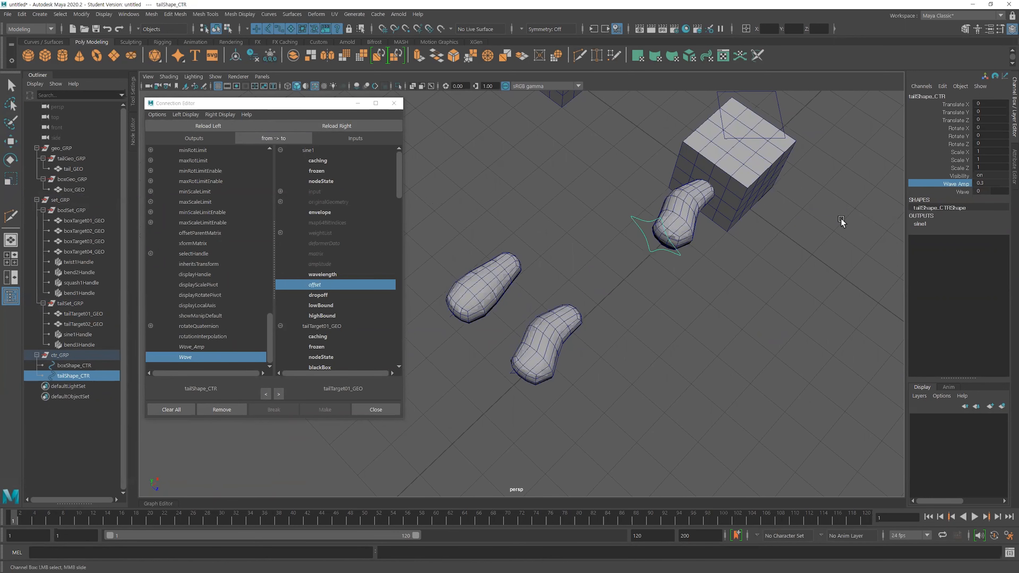
click(962, 192)
mouse_move(718, 262)
middle_down()
mouse_move(699, 264)
mouse_move(740, 264)
mouse_move(681, 267)
mouse_move(715, 271)
middle_up()
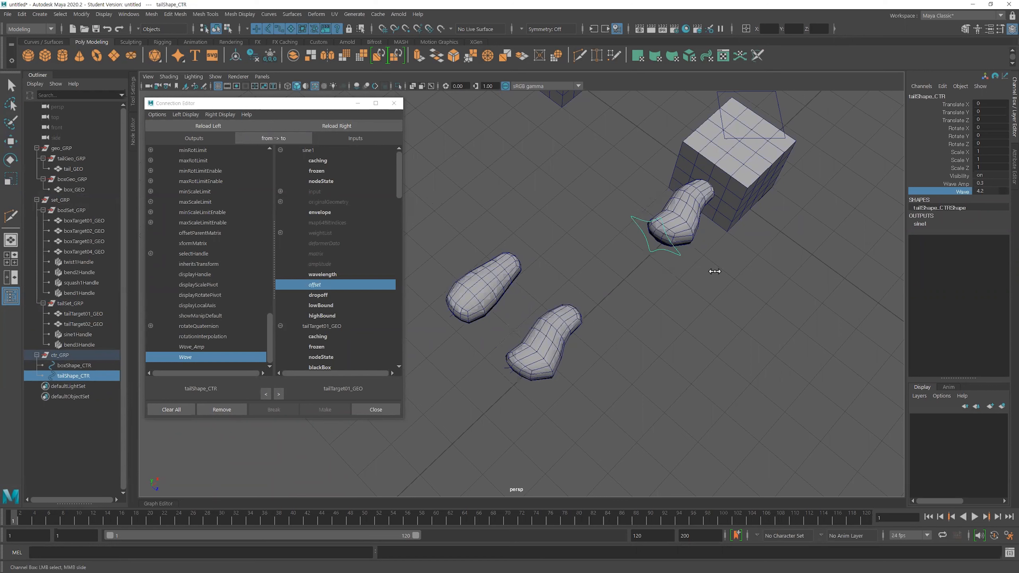
- Set Wave Amp to 0.1 on tailShape_CTR and adjust Wave to 4.1 to test a gentler tail wave
click(994, 183)
text(0.)
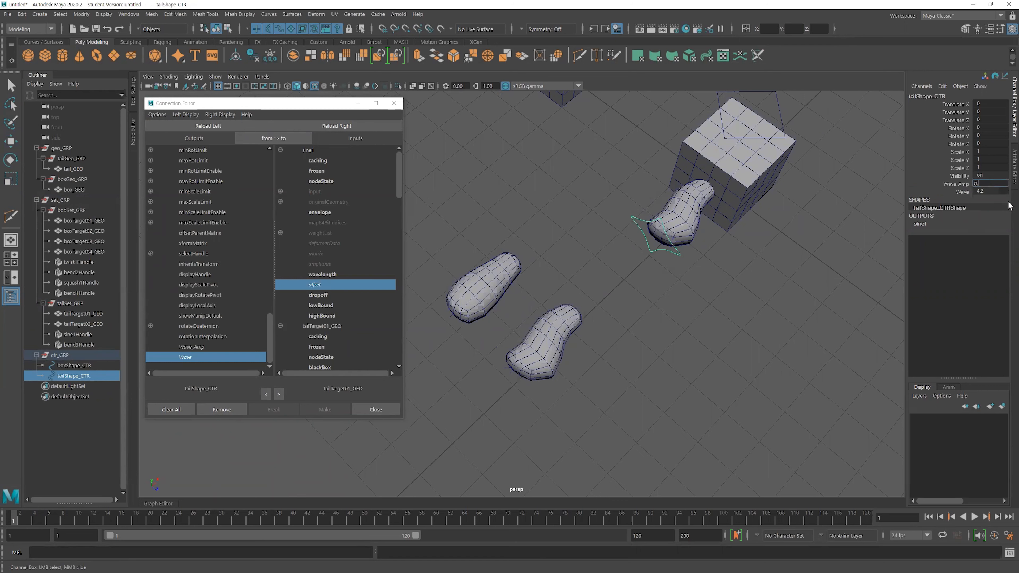
text(1)
key(Return)
click(962, 193)
mouse_move(789, 300)
middle_down()
mouse_move(801, 298)
mouse_move(789, 299)
middle_up()
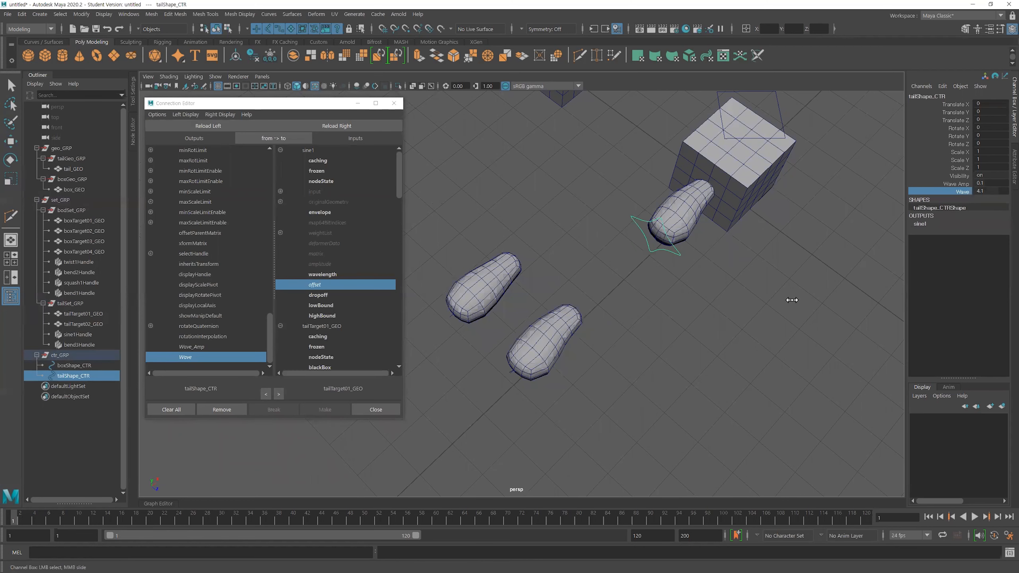
- Test a stronger tail wave by setting Wave Amp to 0.3 and Wave to 9.9 on tailShape_CTR
click(962, 184)
middle_drag(735, 278, 738, 303)
click(961, 192)
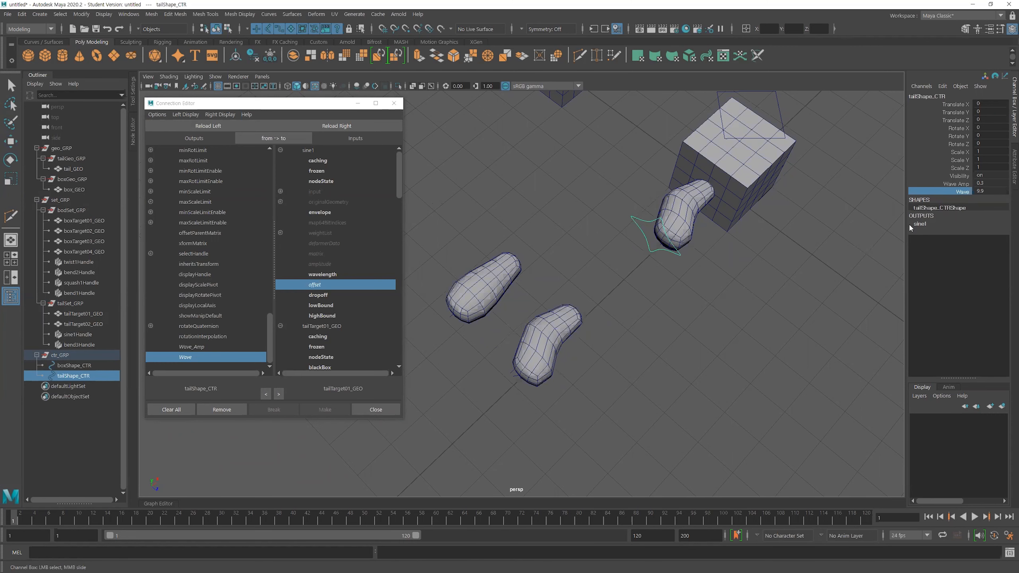
- Reset both Wave Amp and Wave to 0 on tailShape_CTR
drag(984, 184, 990, 206)
text(0)
key(Return)
alt+drag(667, 364, 613, 333)
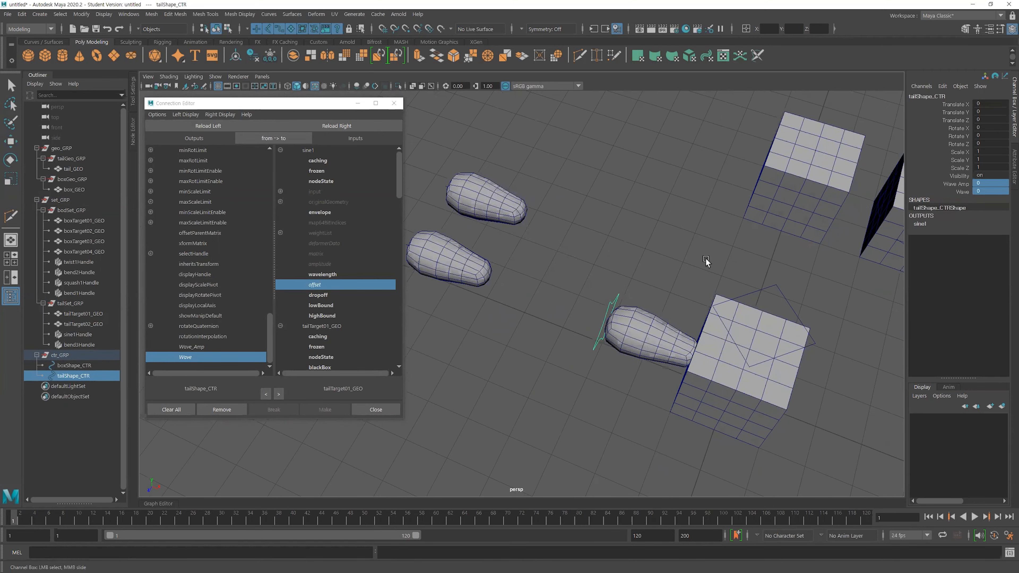
- Add a keyable float attribute named Bend to tailShape_CTR with minimum 0 and maximum 90
click(943, 86)
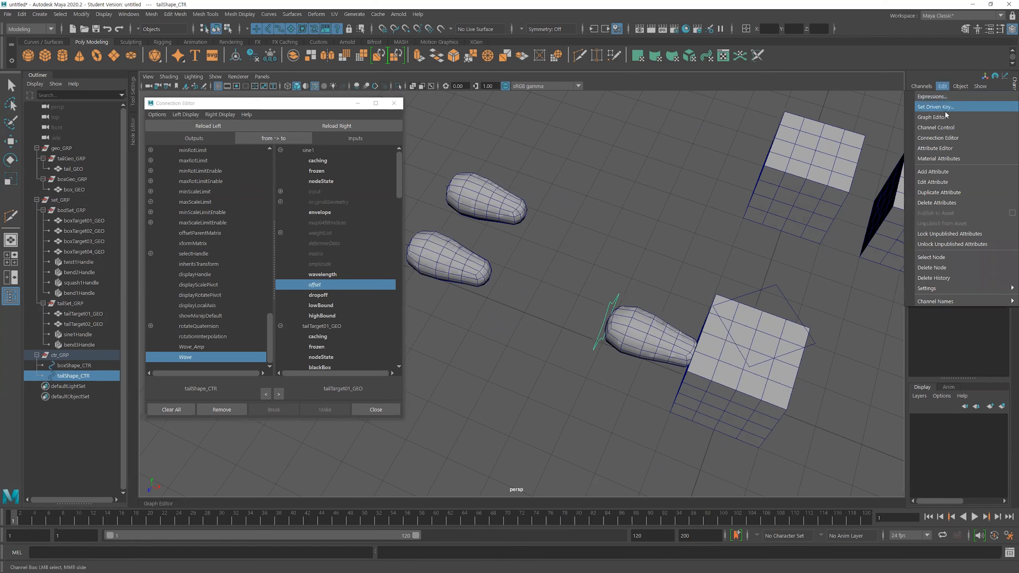
click(963, 171)
click(740, 127)
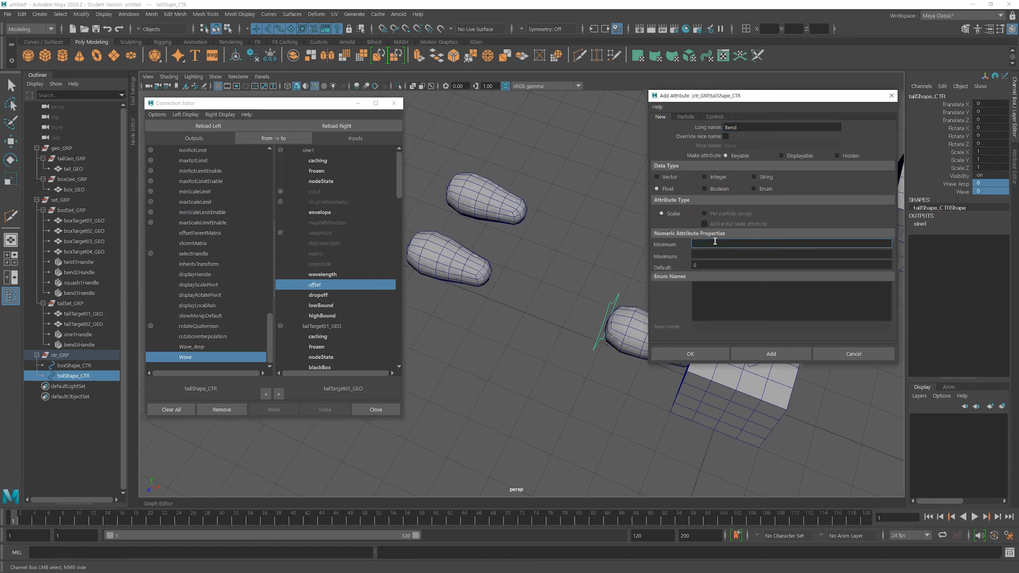
text(0)
key(Tab)
text(90)
click(764, 352)
- Add a keyable float attribute named Bend_Orient to tailShape_CTR with minimum -180 and maximum 180
click(739, 126)
text(Bend)
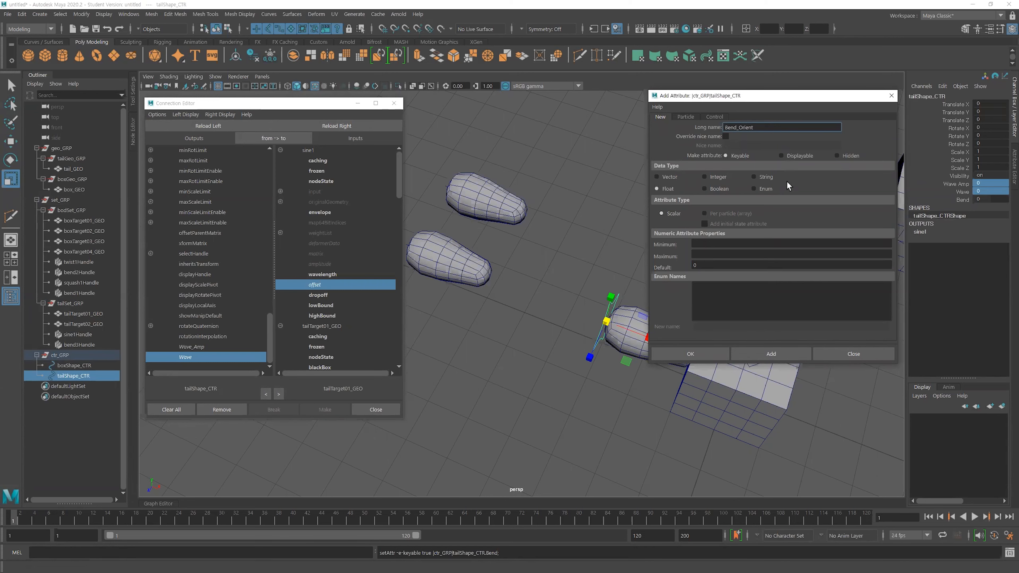
click(710, 243)
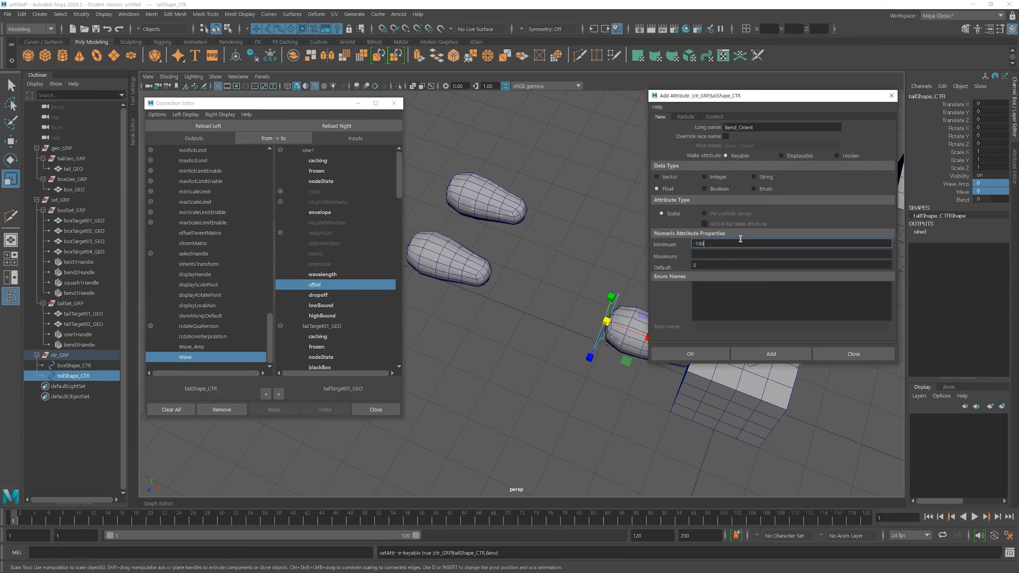
click(715, 256)
key(Tab)
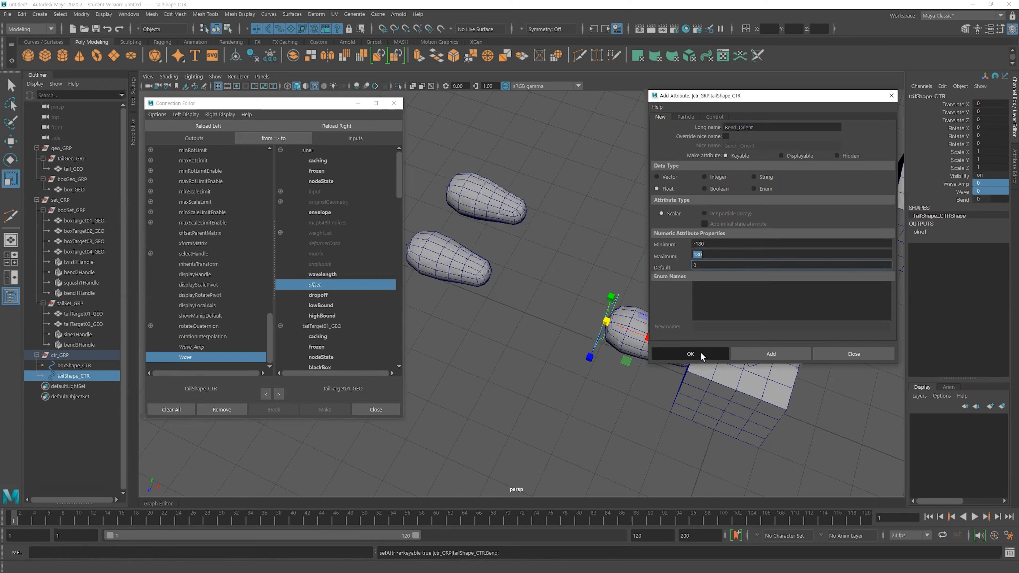
click(690, 354)
- Load tailTarget02_GEO with its bend3 deformer as the destination in the Connection Editor
alt+drag(660, 257, 585, 241)
click(517, 219)
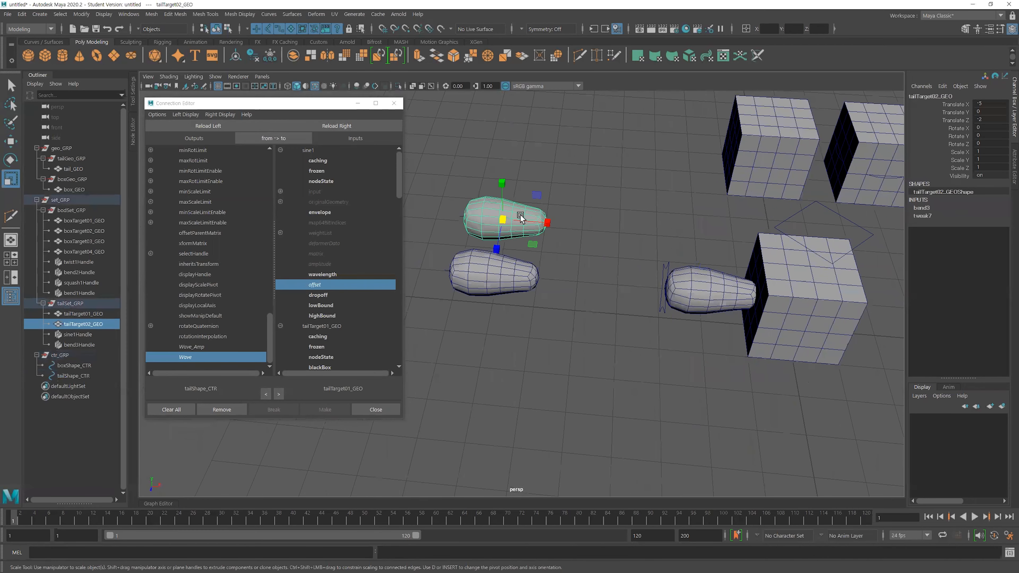
click(921, 208)
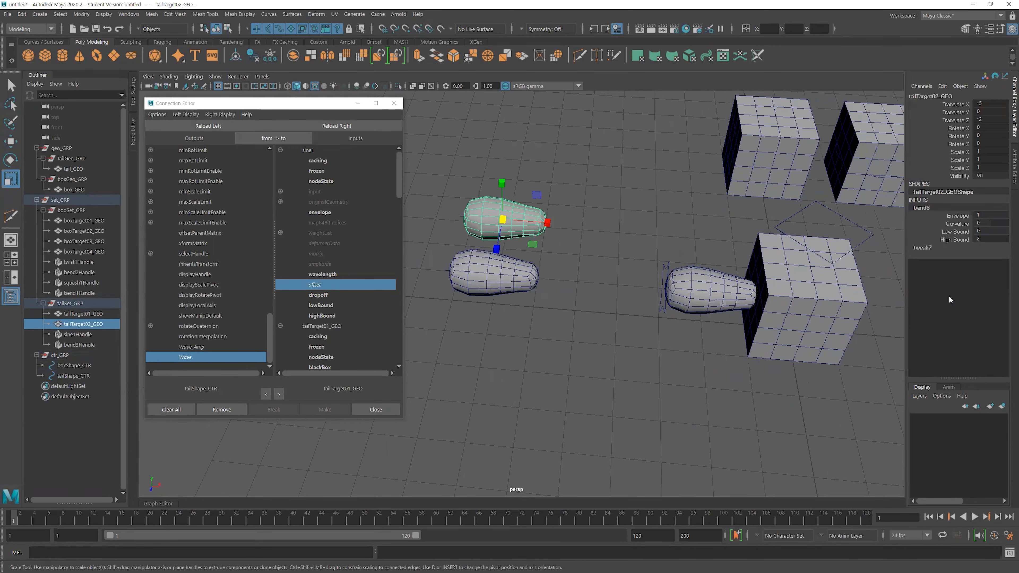
click(363, 127)
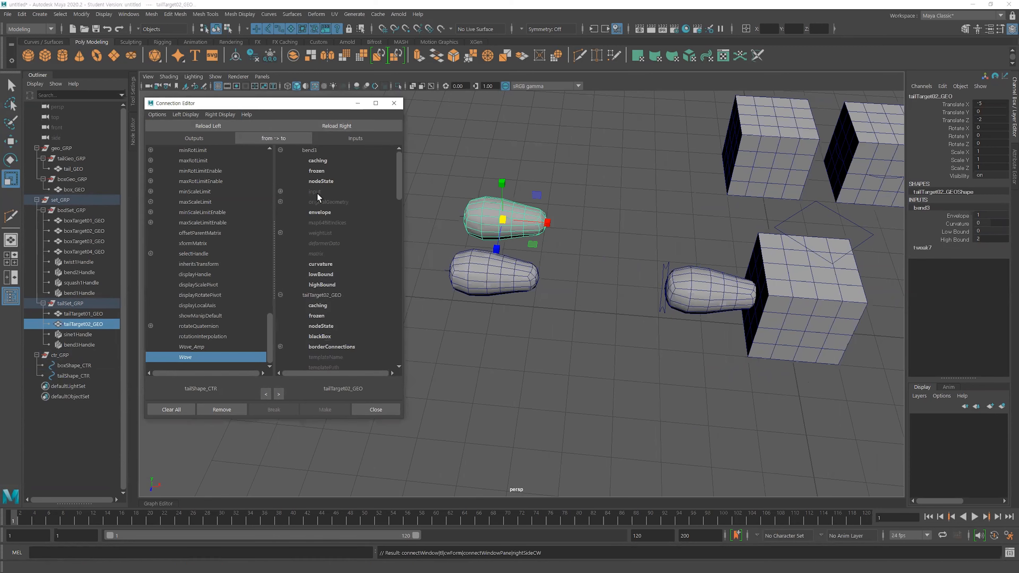
- Load tailShape_CTR as the connection source and connect its Bend attribute to the bend3 curvature
click(191, 126)
scroll(204, 233, down, 4)
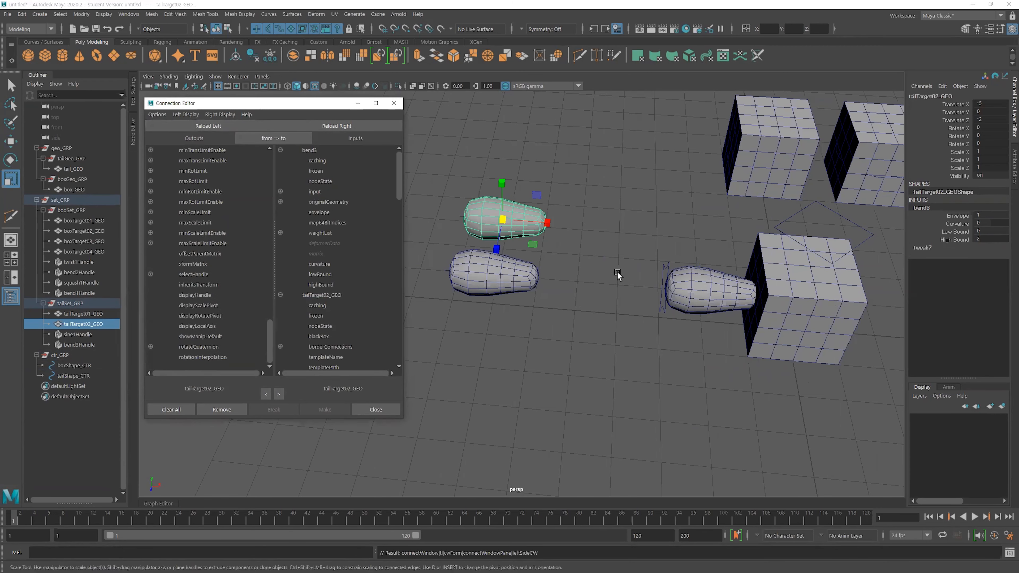
click(660, 321)
click(205, 127)
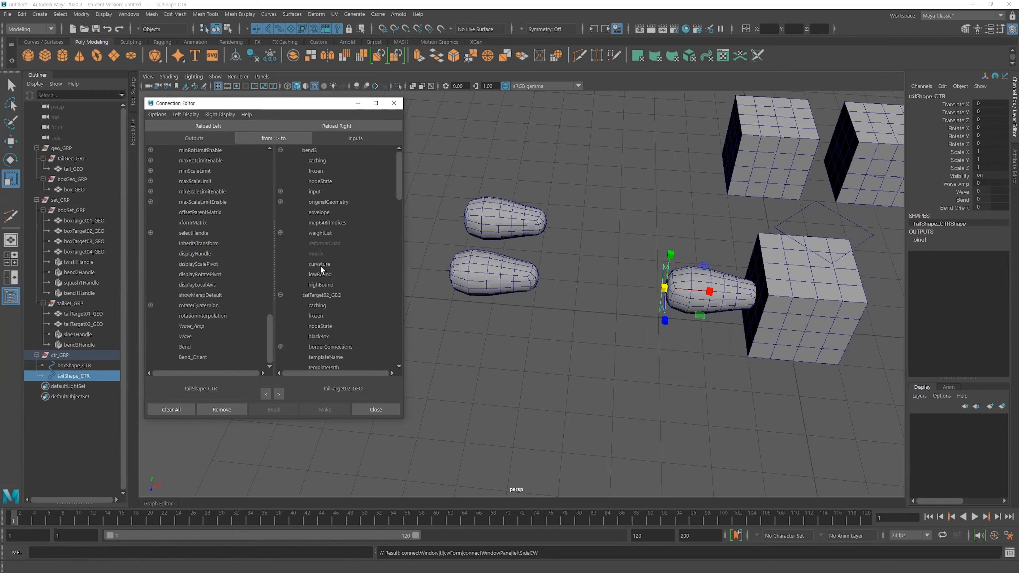
click(189, 348)
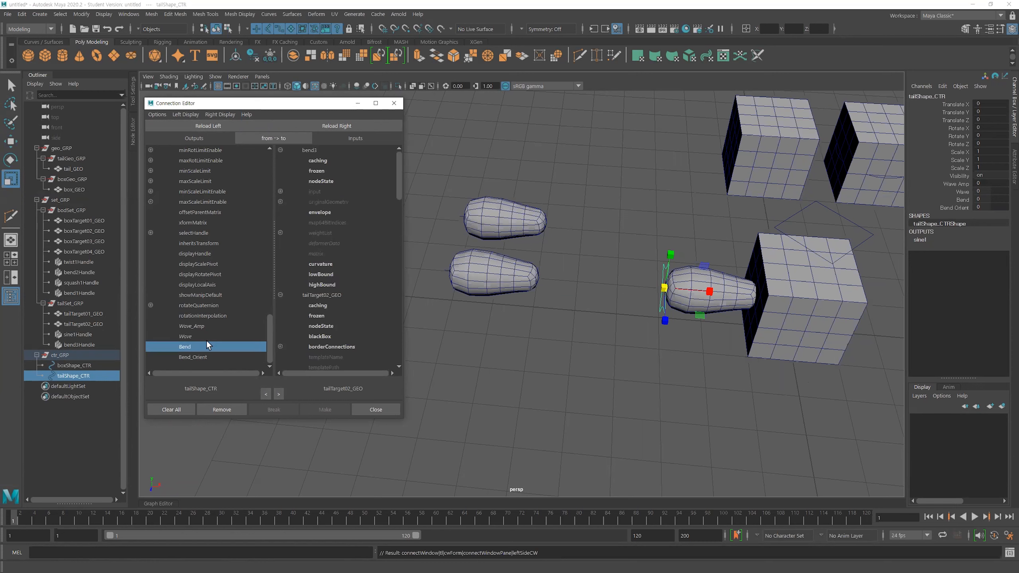
click(326, 265)
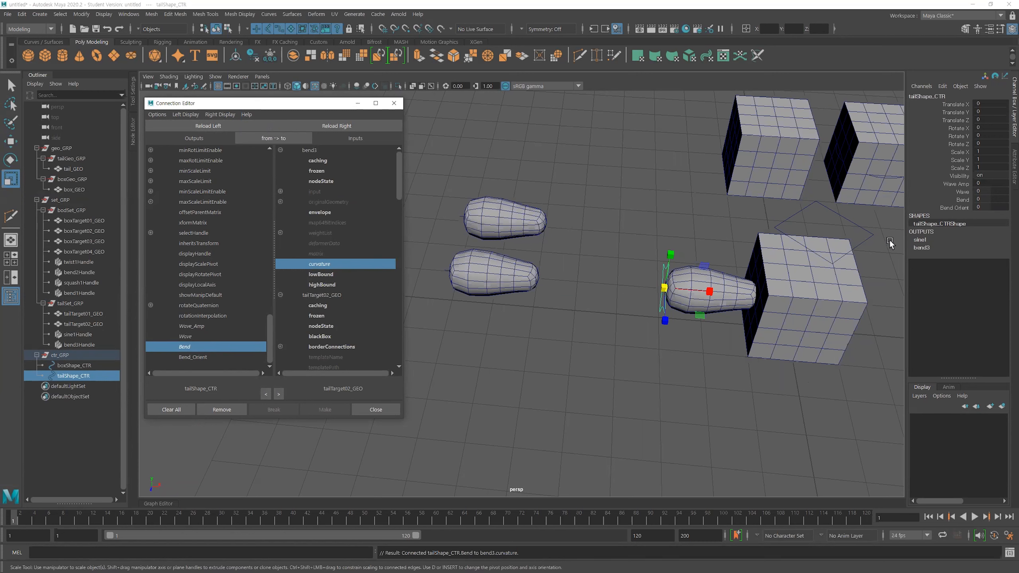
- Load bend3Handle, the bend deformer handle of the second tail target, as the destination in the Connection Editor
click(461, 216)
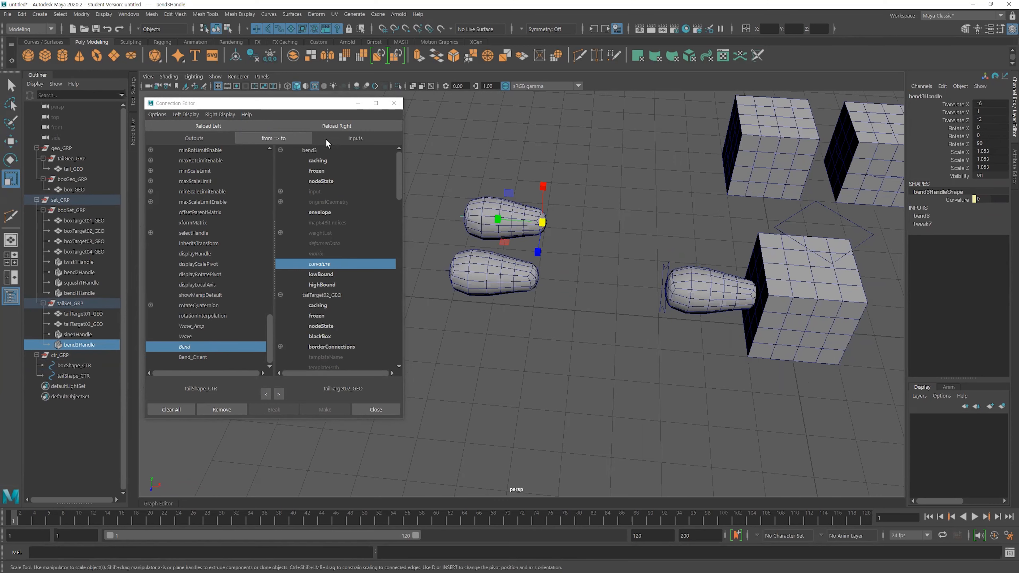
alt+drag(608, 216, 563, 220)
key(e)
key(ctrl+z)
click(334, 126)
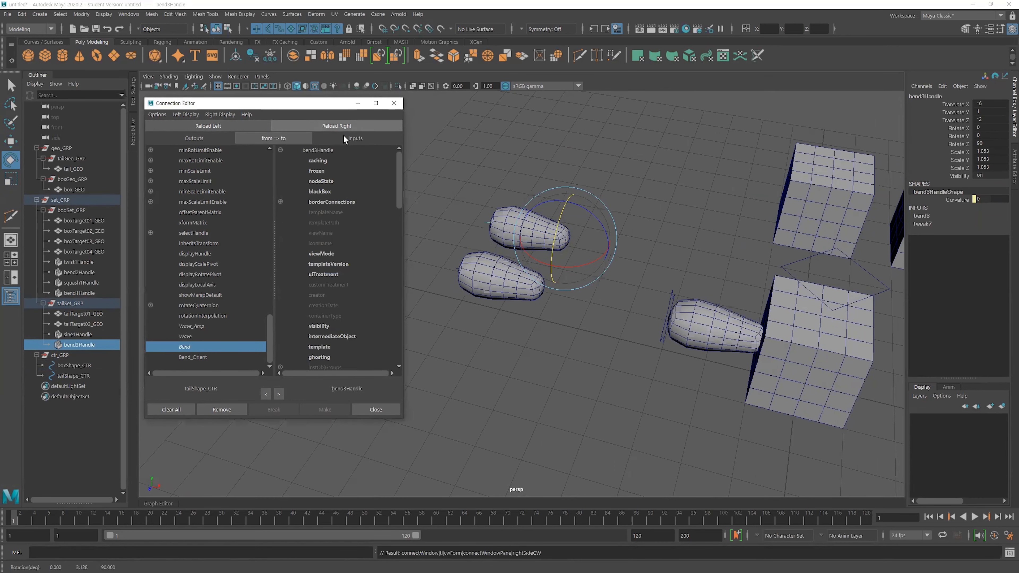
- Connect tailShape_CTR's Bend_Orient attribute to the rotateY channel of bend3Handle
scroll(329, 301, down, 15)
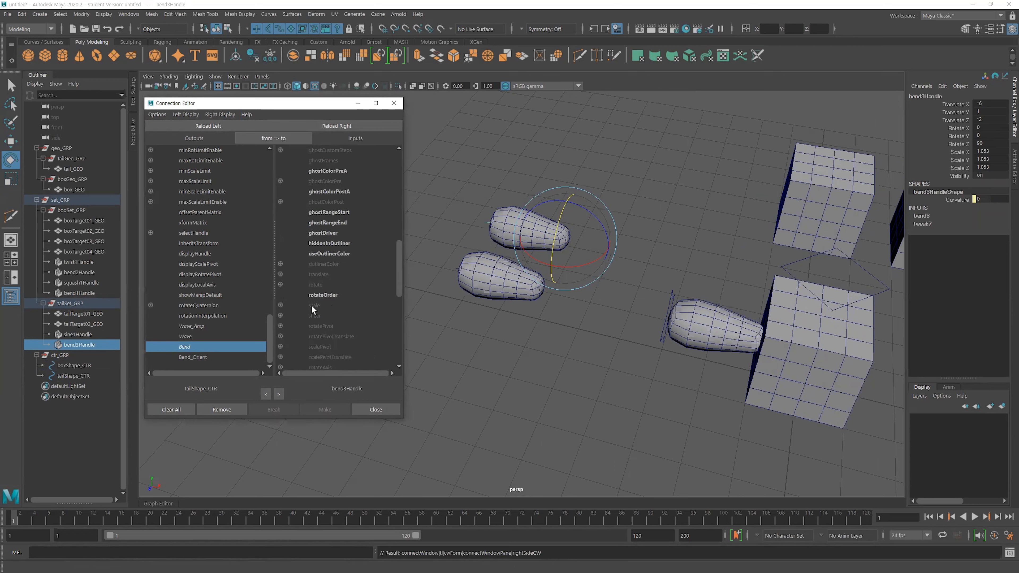
click(280, 284)
click(189, 358)
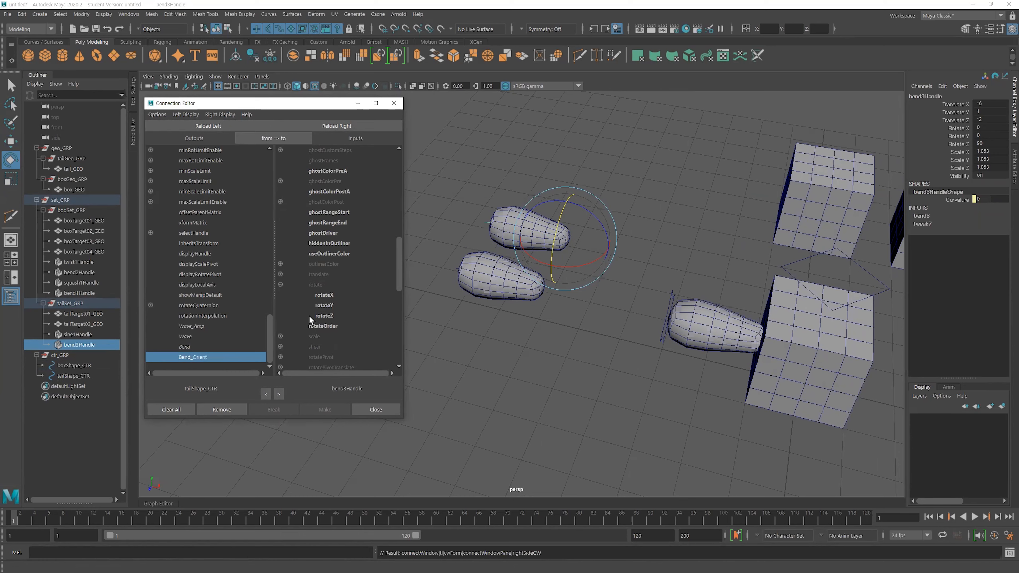
click(320, 306)
click(610, 350)
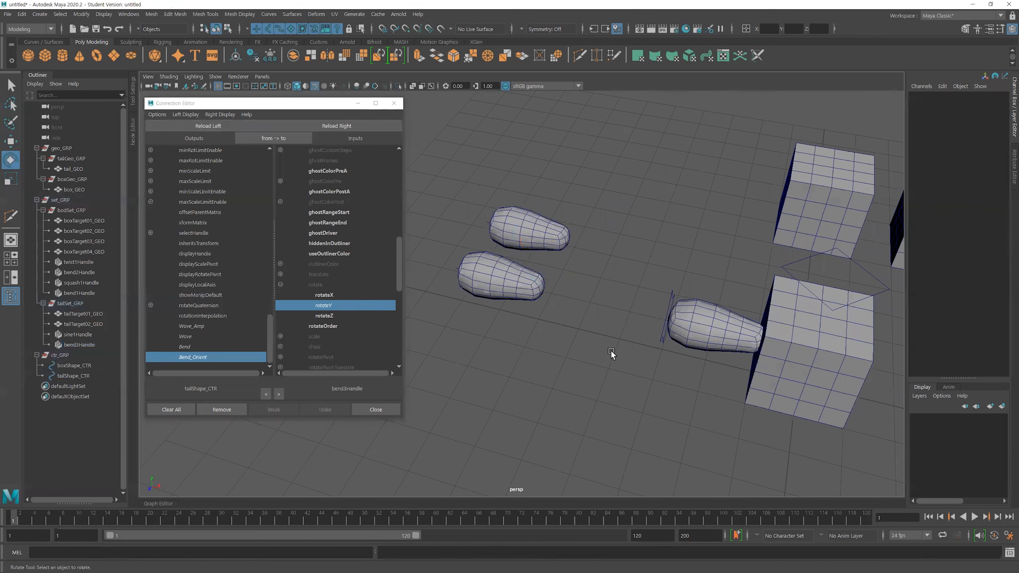
- Test the new tail connections by setting Bend to 27.9 and Bend Orient to 56.8 on tailShape_CTR
scroll(618, 345, down, 2)
click(649, 340)
alt+middle_drag(668, 316, 639, 302)
scroll(639, 302, up, 3)
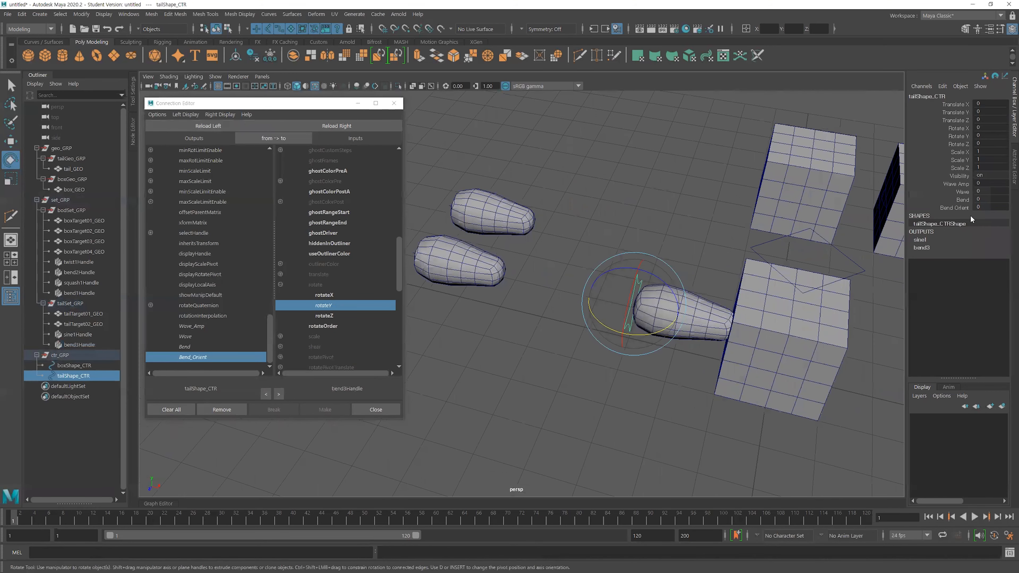
click(962, 200)
middle_drag(634, 215, 723, 228)
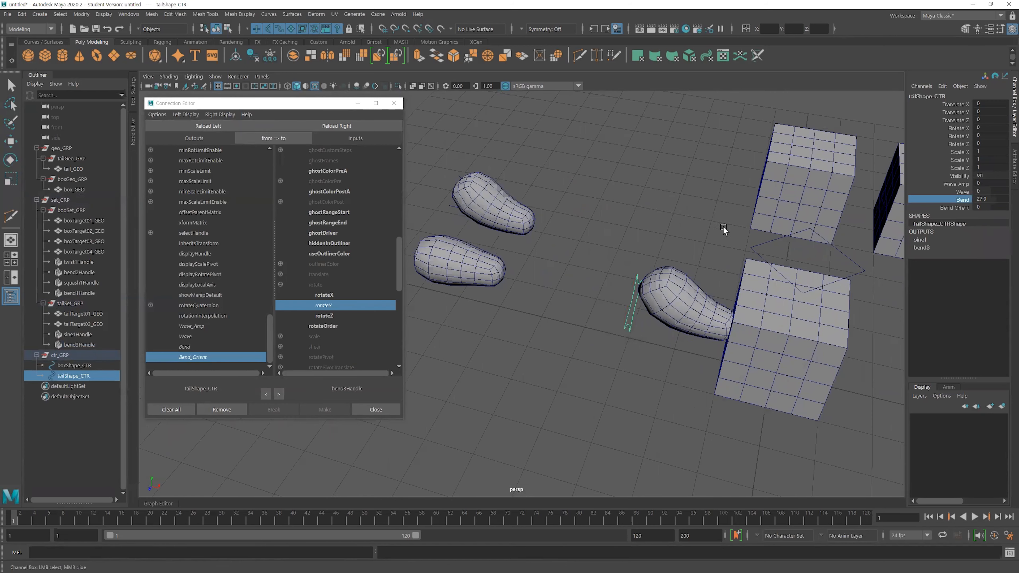
alt+drag(724, 228, 826, 225)
click(949, 208)
alt+drag(678, 251, 549, 240)
middle_drag(550, 240, 867, 261)
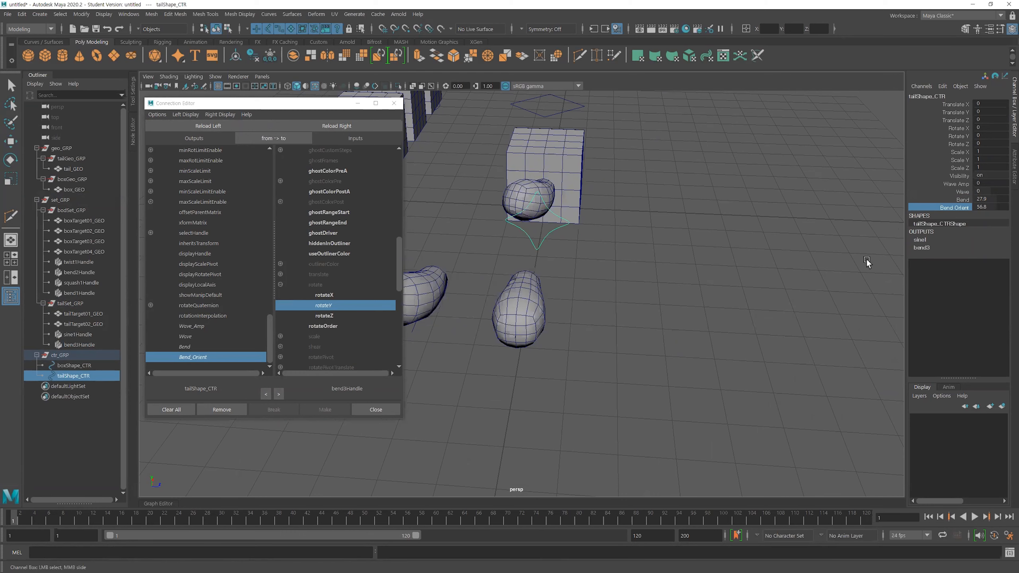
- Vary Bend and Bend Orient on tailShape_CTR further to check the tail bending in different directions
click(962, 200)
middle_drag(762, 253, 715, 267)
alt+drag(714, 266, 660, 279)
middle_drag(660, 279, 640, 304)
alt+drag(730, 292, 798, 297)
click(954, 208)
middle_drag(735, 275, 711, 307)
alt+drag(712, 307, 587, 319)
scroll(697, 323, up, 3)
alt+middle_drag(697, 323, 643, 309)
- Reset Bend and Bend Orient to 0 on tailShape_CTR and close the Connection Editor
drag(999, 208, 998, 200)
text(0)
key(Return)
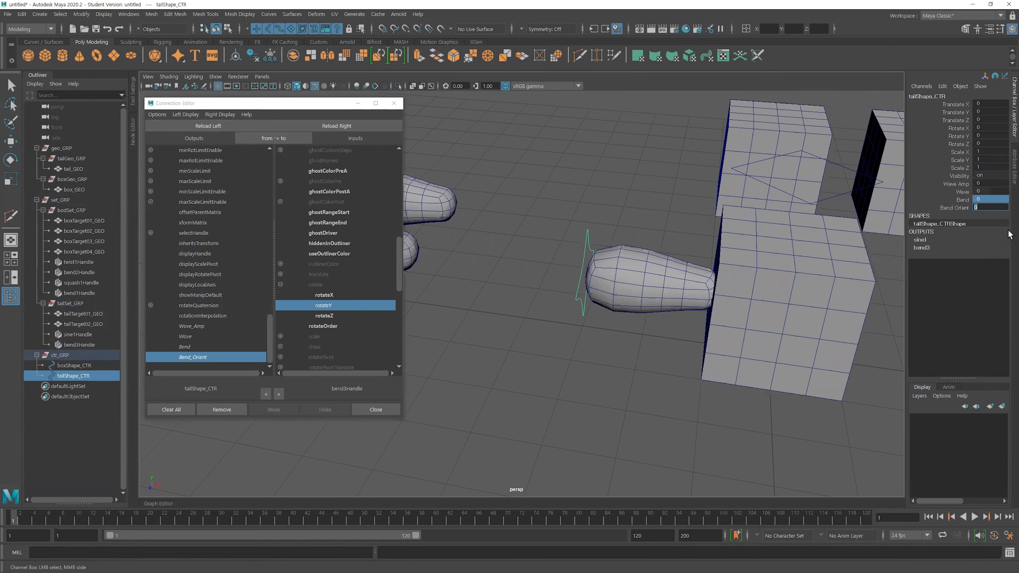
click(394, 103)
click(477, 138)
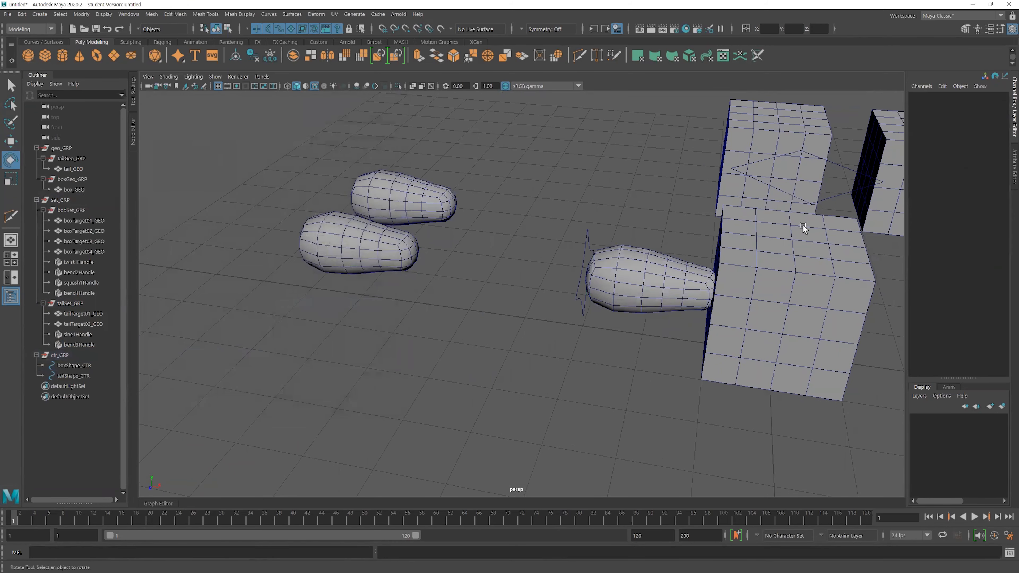
- Group ctr_GRP, set_GRP and geo_GRP together under a single parent group
scroll(802, 225, down, 6)
alt+middle_drag(532, 197, 496, 205)
scroll(497, 204, up, 3)
alt+middle_drag(669, 242, 559, 252)
alt+drag(559, 251, 573, 230)
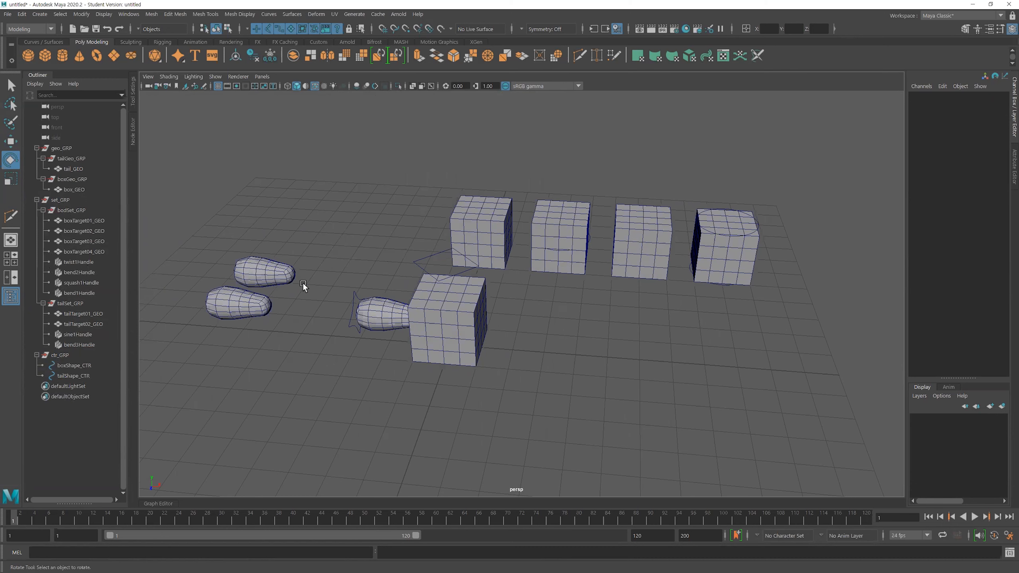
click(61, 200)
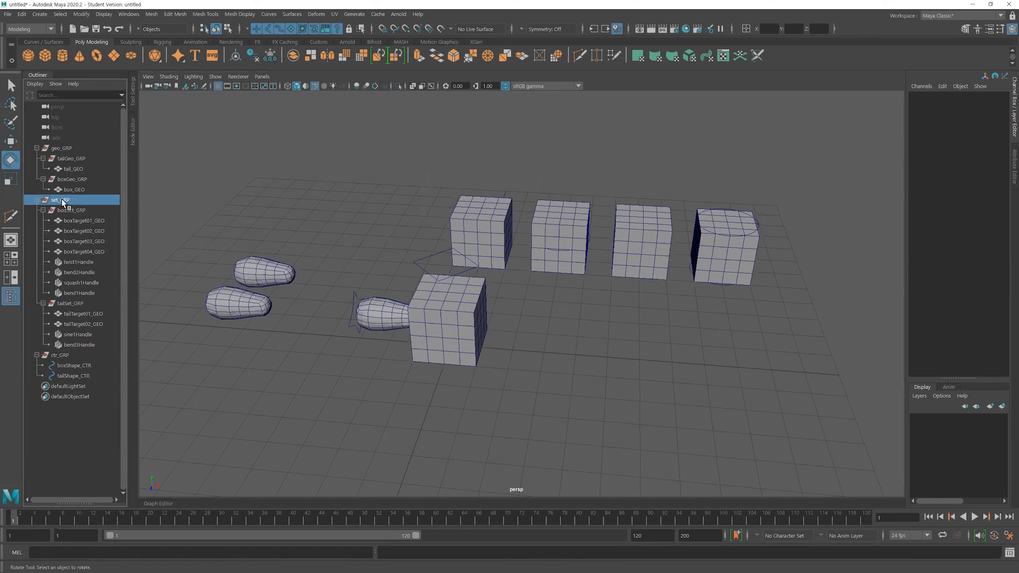
click(57, 355)
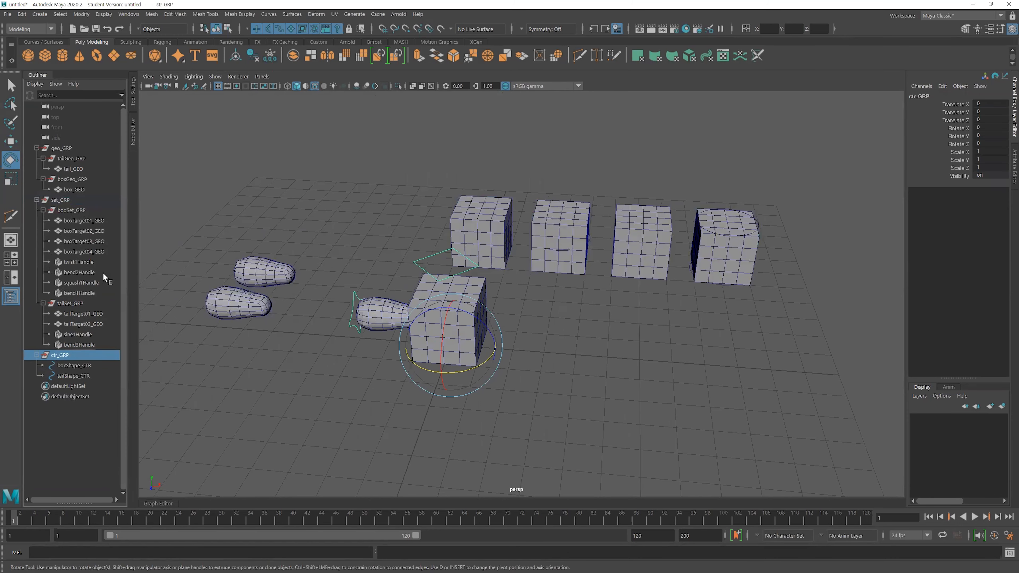
ctrl+click(62, 200)
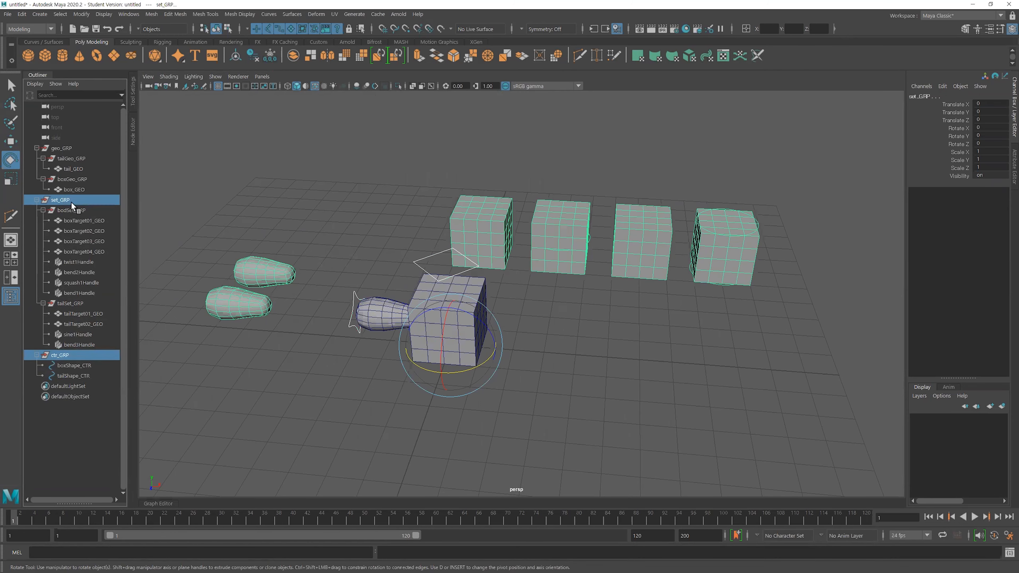
ctrl+click(62, 148)
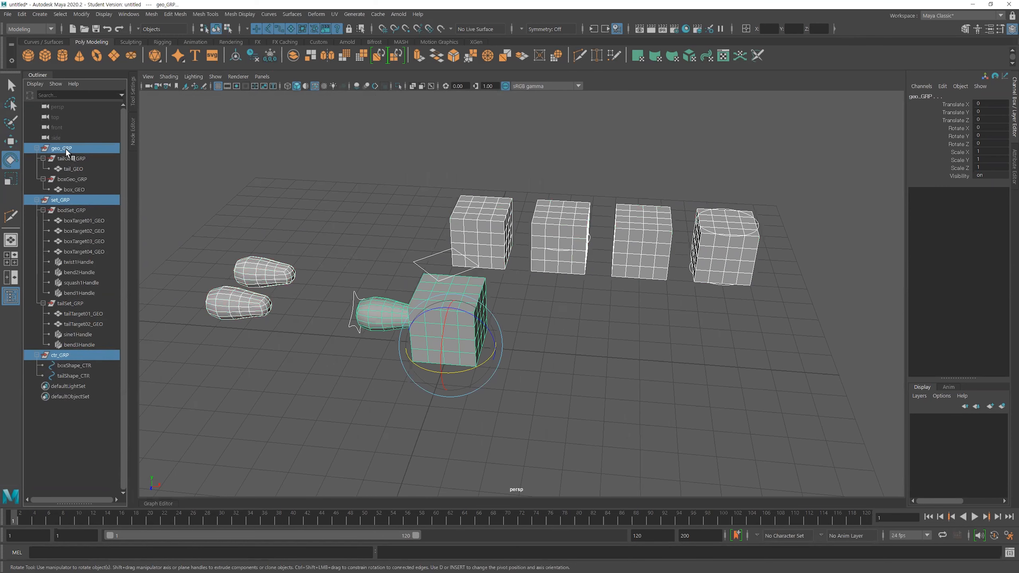
key(ctrl+g)
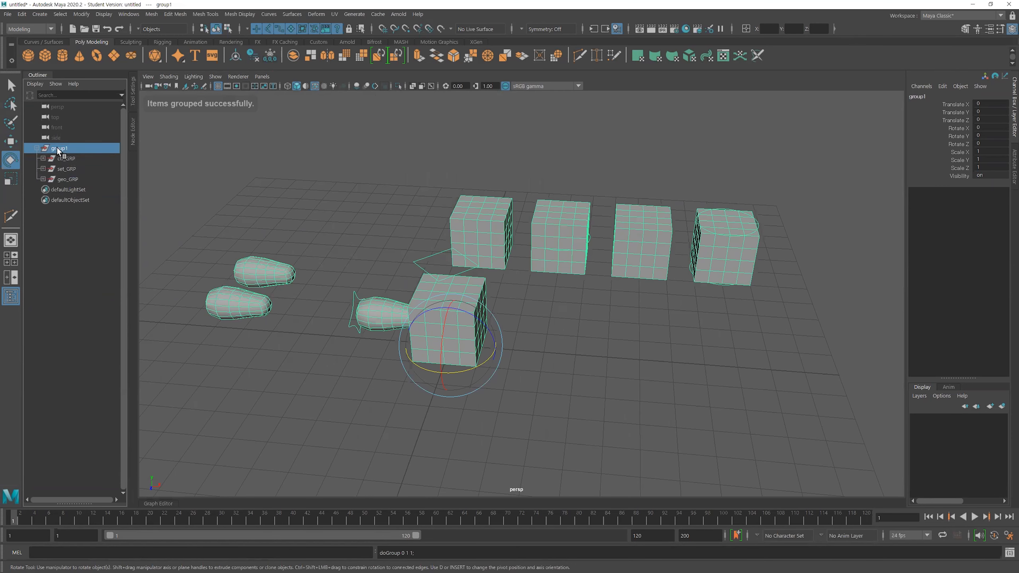
- Rename the new parent group as Box_with_tail
double_click(57, 148)
text(Box_with_tail)
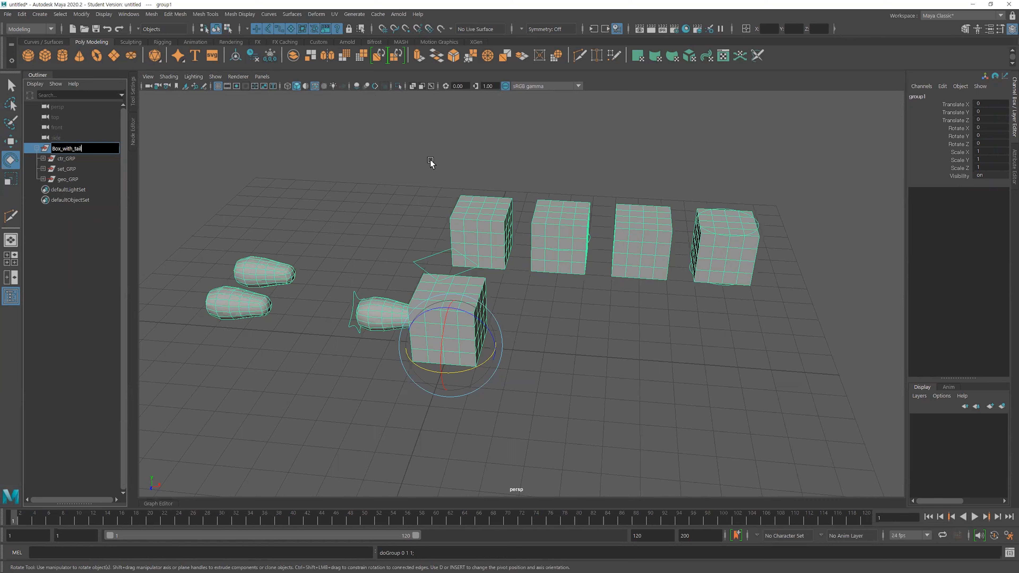
key(Return)
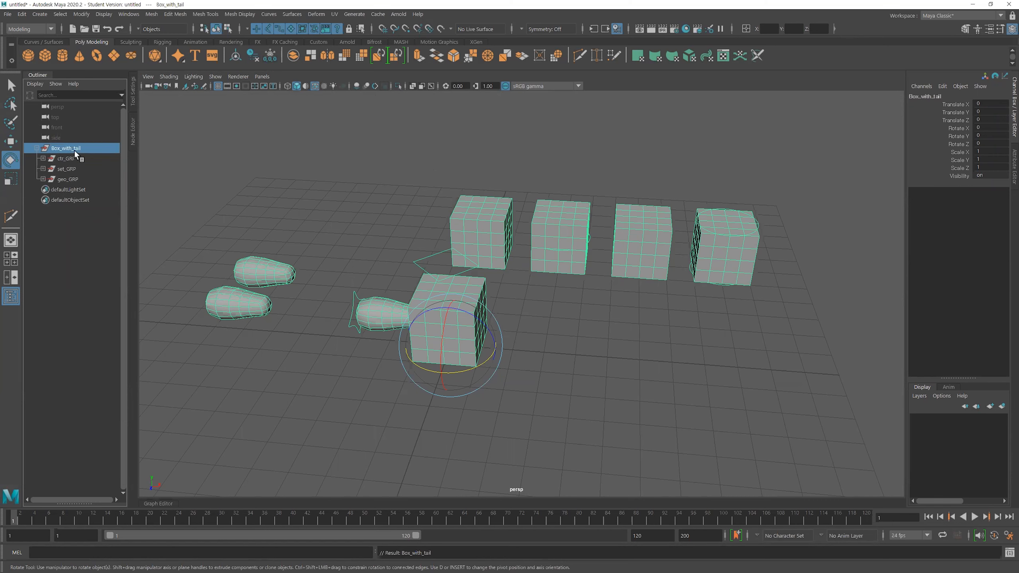
- Hide set_GRP inside Box_with_tail so that only the final geometry and its controls stay displayed
alt+middle_drag(424, 225, 498, 216)
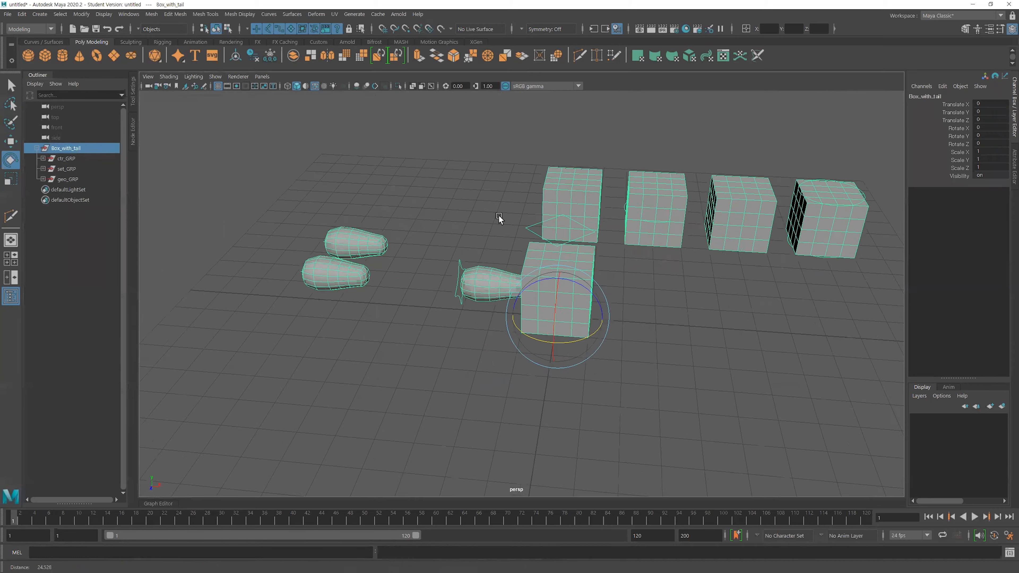
click(430, 186)
click(68, 149)
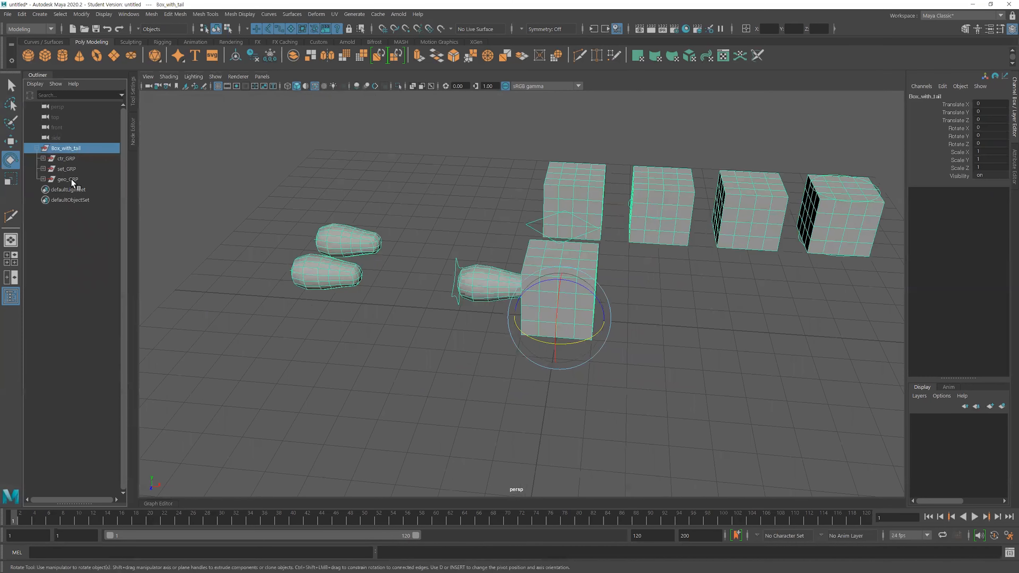
click(64, 179)
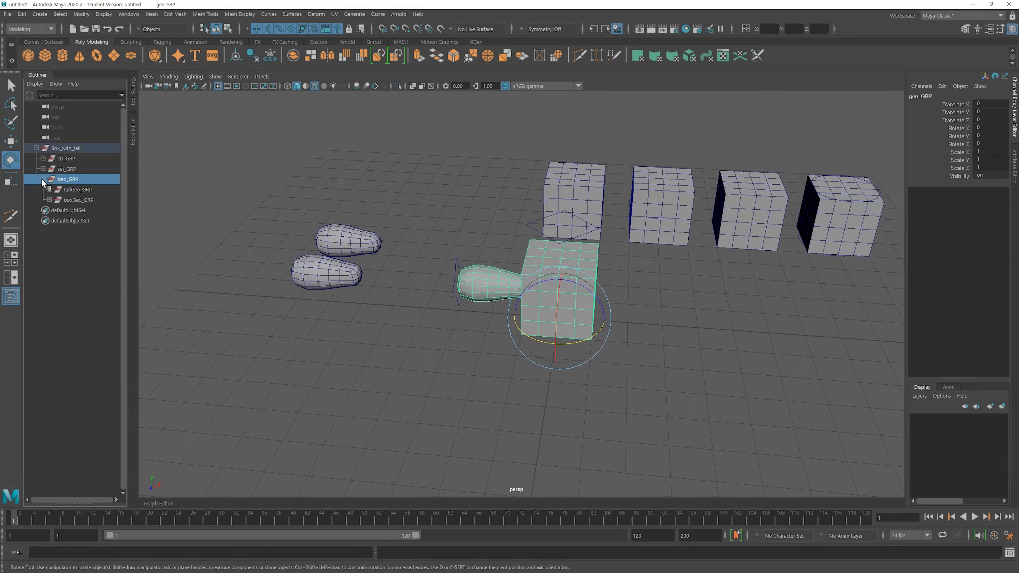
click(42, 168)
click(42, 168)
click(66, 168)
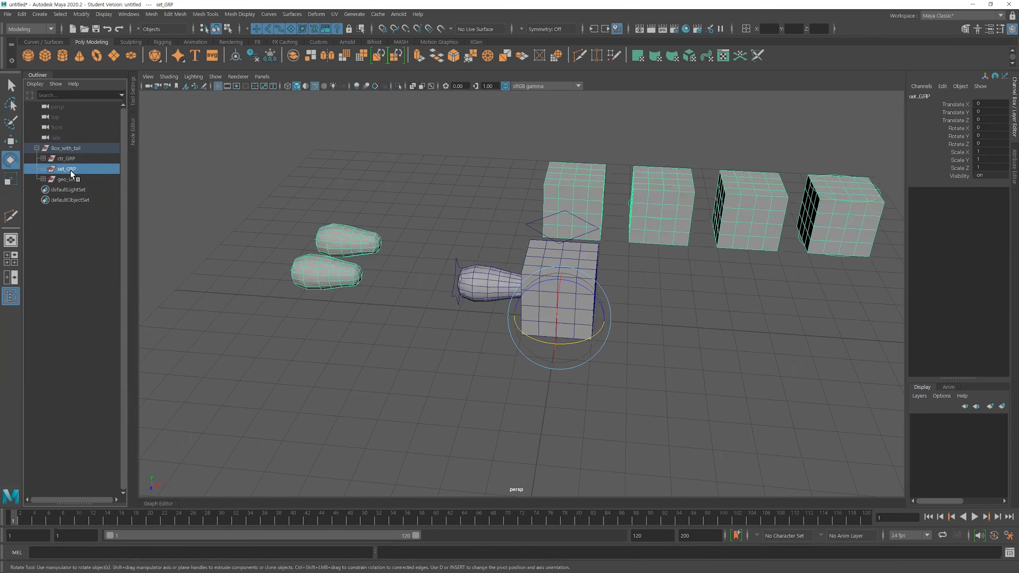
key(ctrl+h)
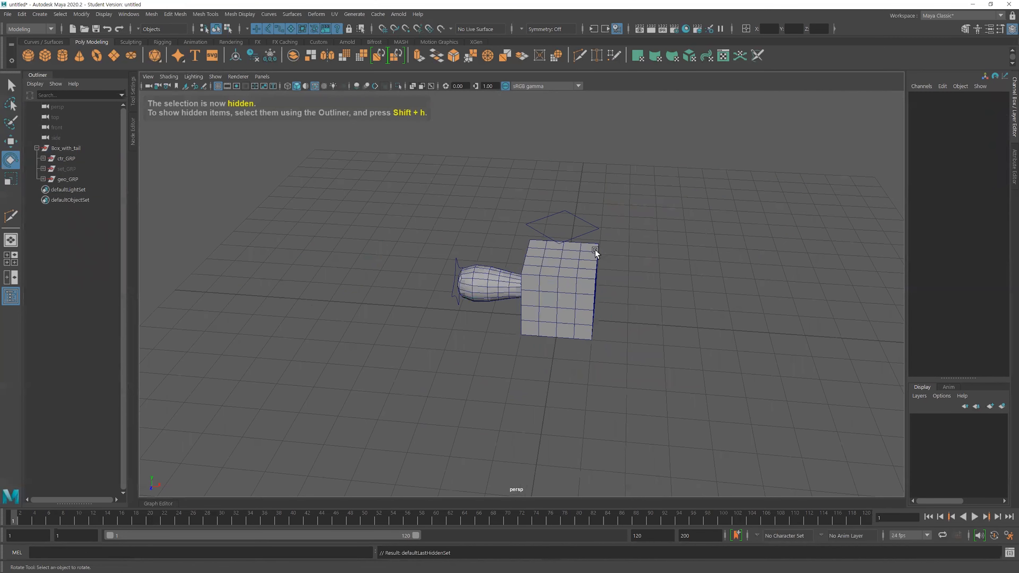
- Inspect the contents of ctr_GRP and the boxShape_CTR and tailShape_CTR curves around the box and tail
click(65, 159)
click(43, 158)
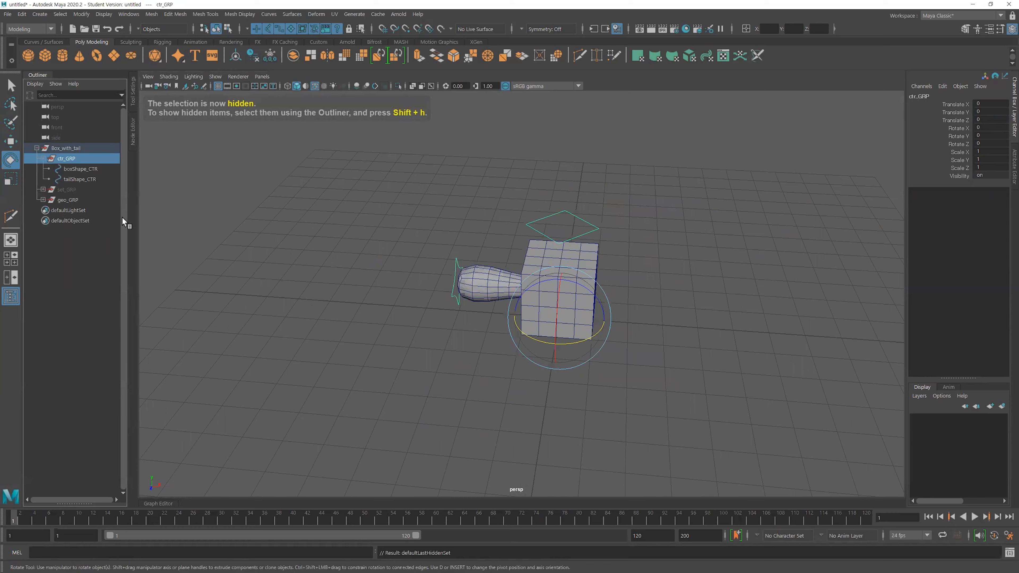
alt+drag(679, 270, 654, 288)
click(396, 283)
alt+right_drag(396, 284, 559, 305)
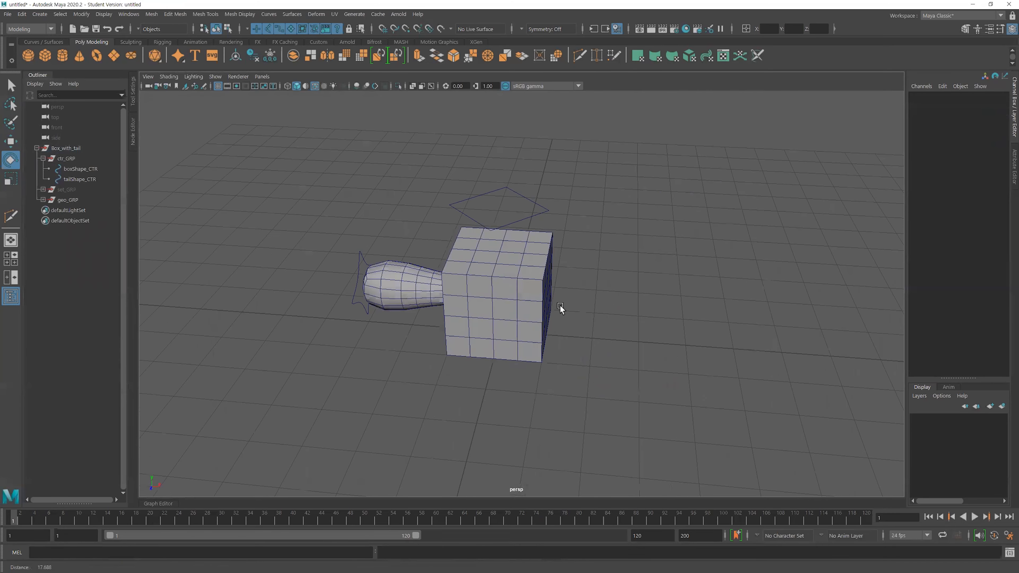
alt+drag(559, 305, 481, 282)
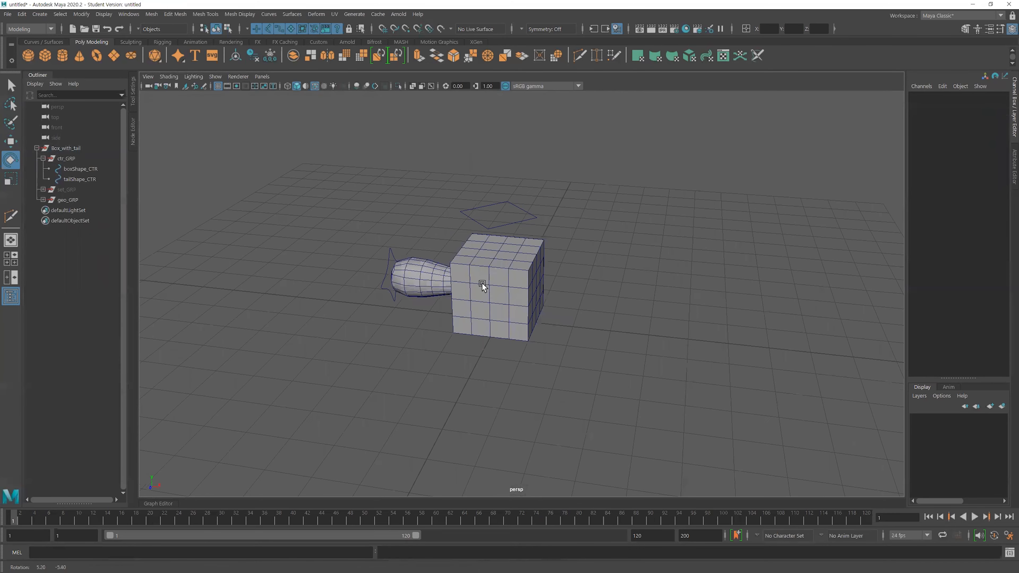
click(520, 218)
click(389, 253)
click(528, 224)
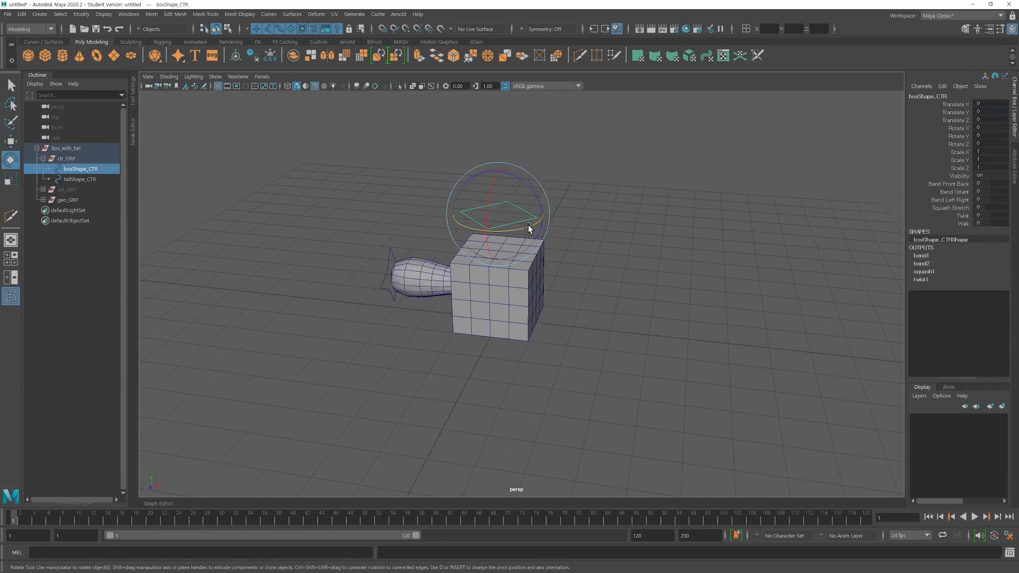
alt+drag(414, 248, 480, 259)
click(390, 209)
alt+right_drag(574, 306, 460, 292)
alt+drag(460, 293, 536, 299)
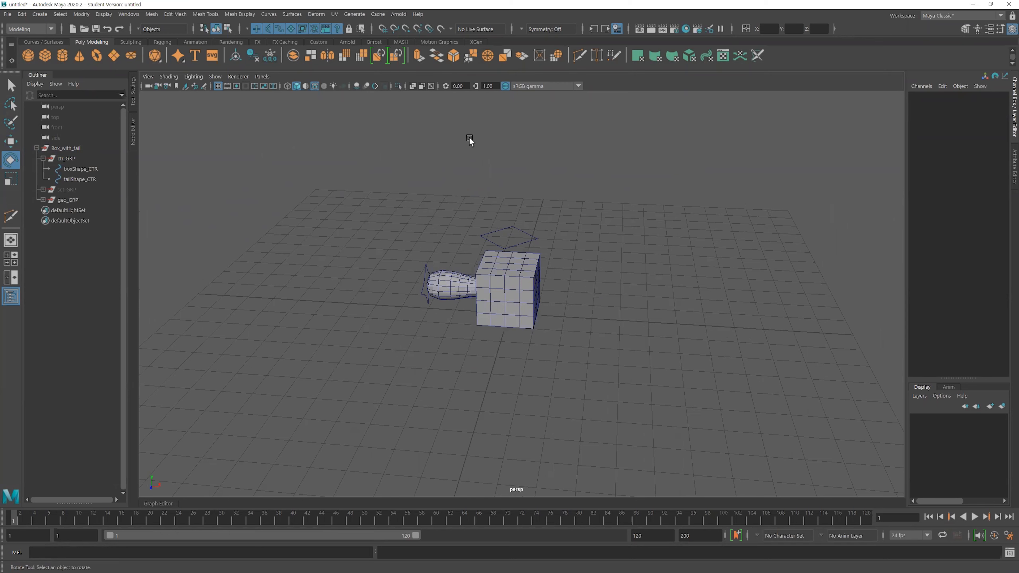
alt+drag(576, 245, 521, 296)
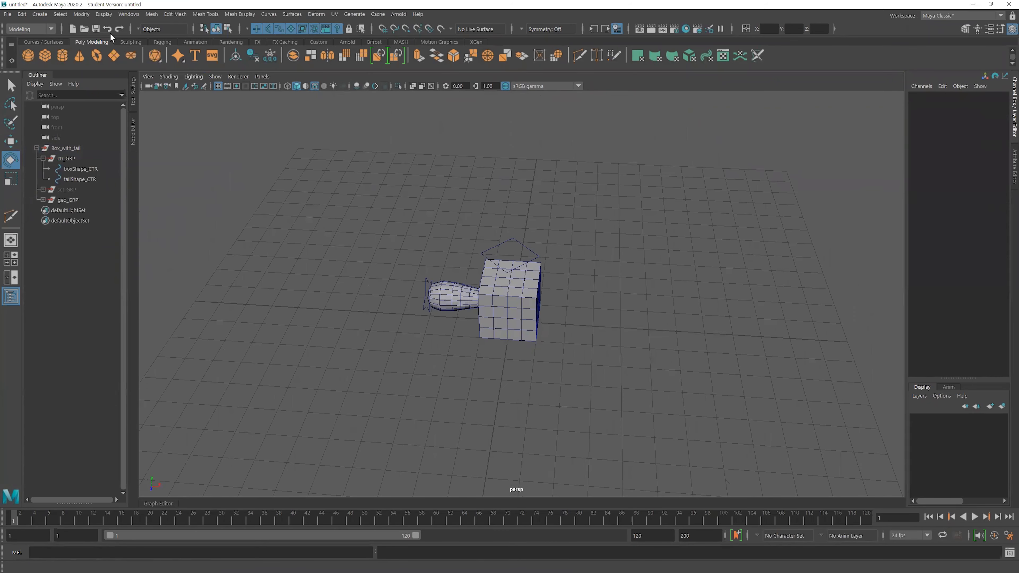
- Draw a closed square curve around the box in the top view with the EP Curve Tool at 1 Linear degree
click(39, 13)
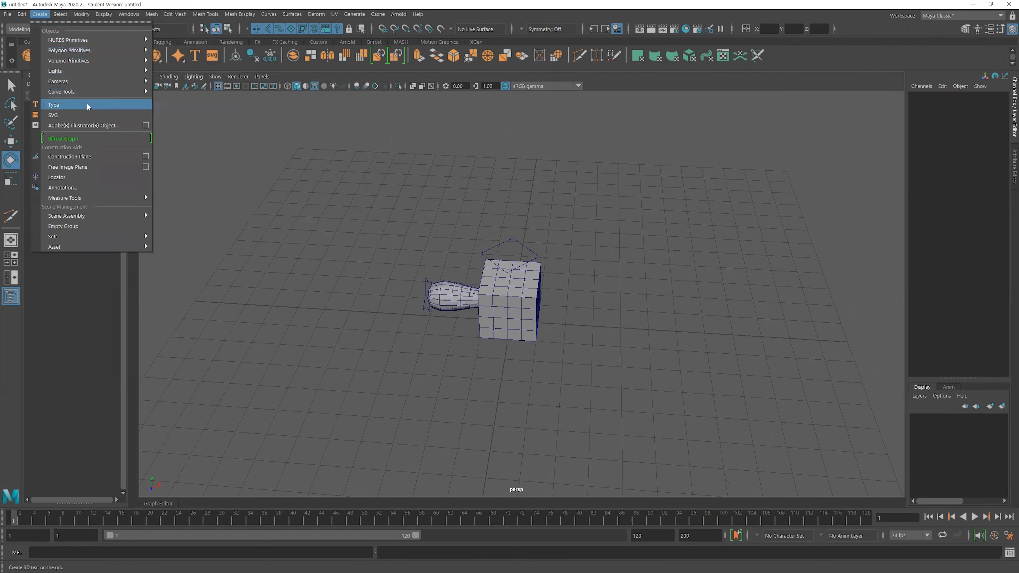
mouse_move(91, 94)
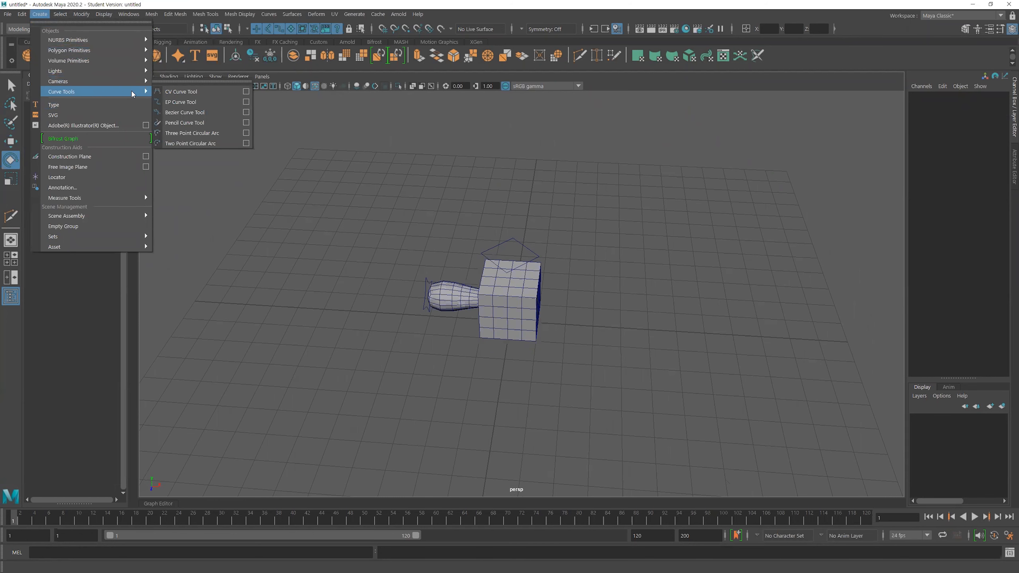
mouse_move(94, 39)
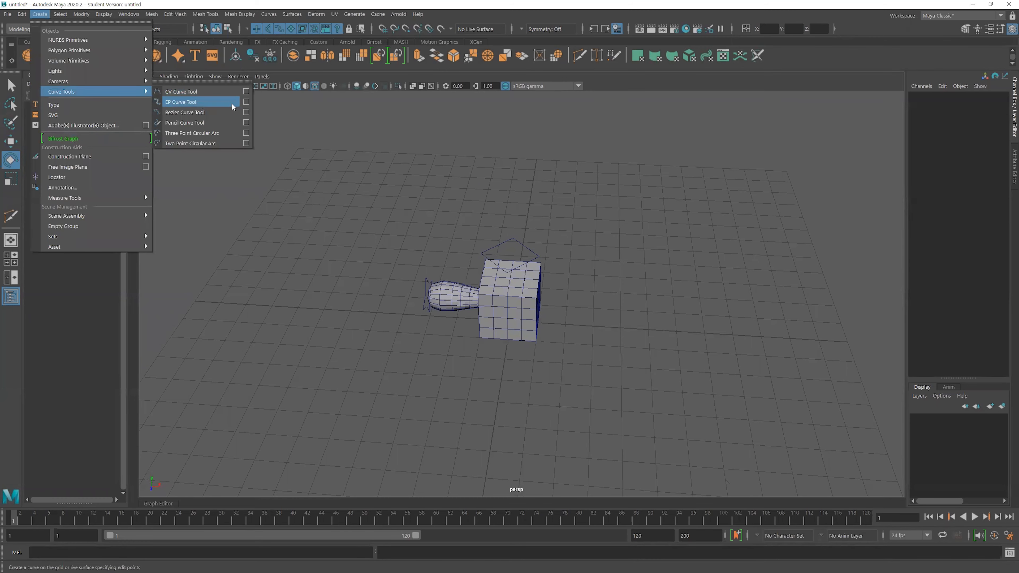
click(246, 102)
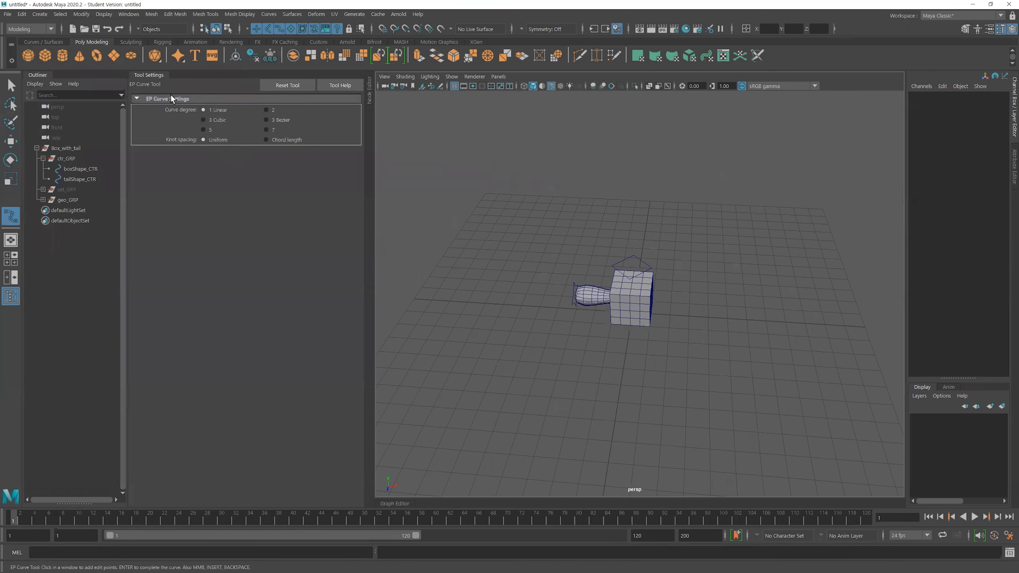
click(149, 76)
key(space)
scroll(317, 202, down, 2)
alt+right_drag(316, 203, 293, 201)
alt+middle_drag(309, 199, 269, 207)
alt+right_drag(309, 215, 408, 213)
alt+middle_drag(408, 211, 384, 184)
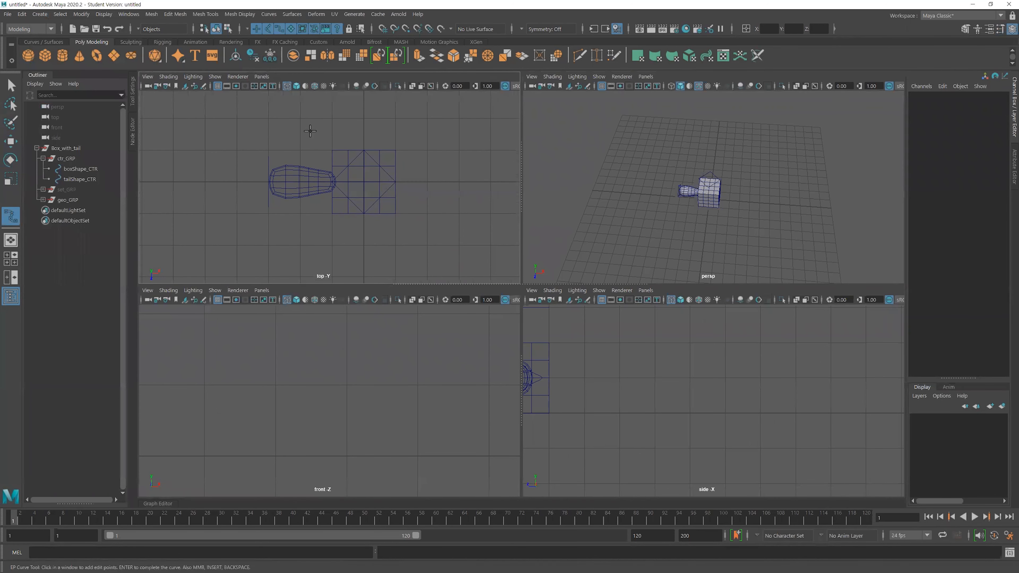
click(300, 120)
click(300, 246)
click(427, 245)
click(427, 118)
click(300, 119)
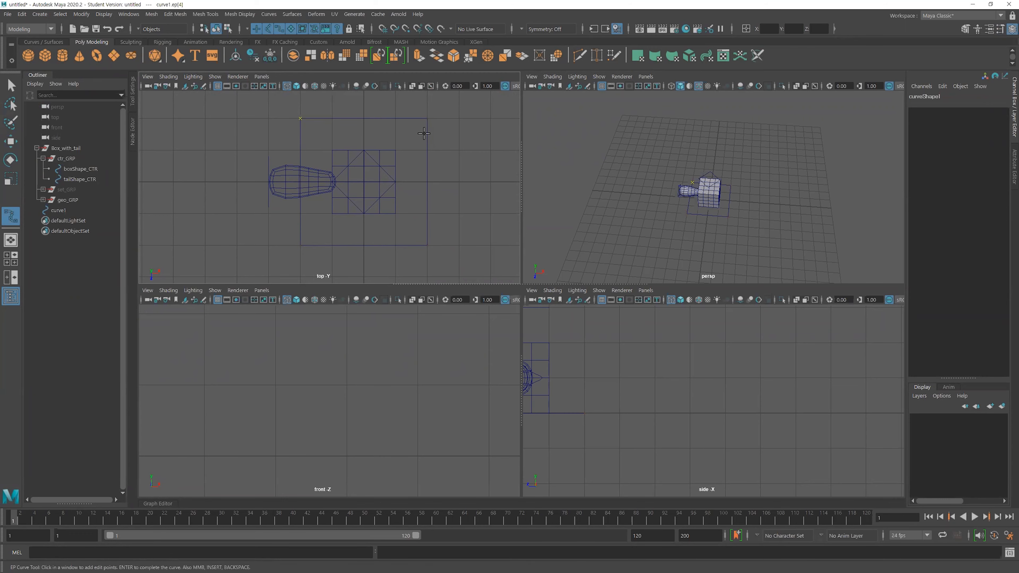
key(Return)
- Scale the square curve uniformly to about 0.793 and freeze its transformations
key(e)
key(space)
alt+drag(651, 301, 602, 296)
alt+right_drag(602, 297, 641, 298)
key(r)
alt+drag(524, 293, 553, 320)
alt+drag(578, 355, 598, 335)
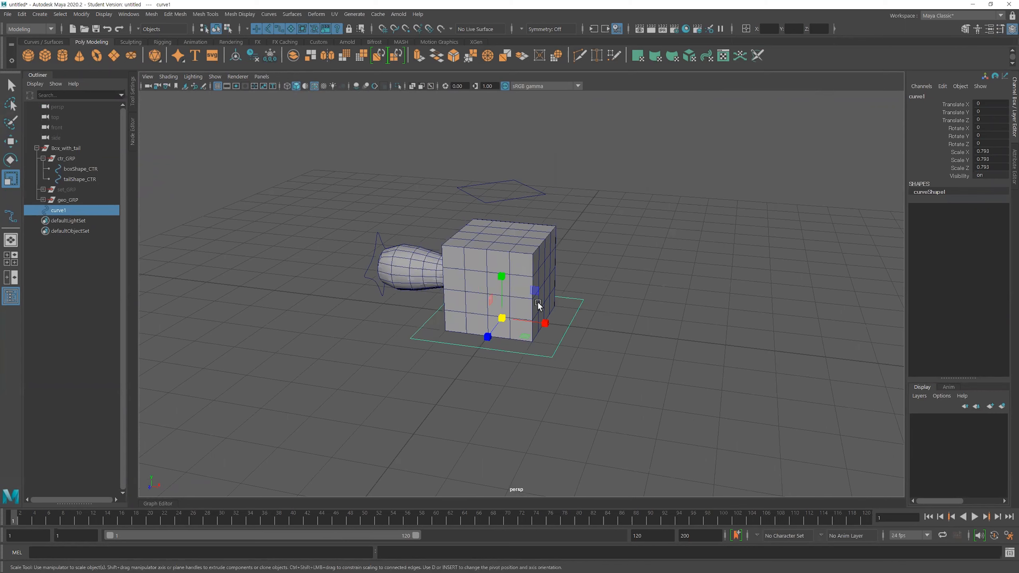
click(81, 14)
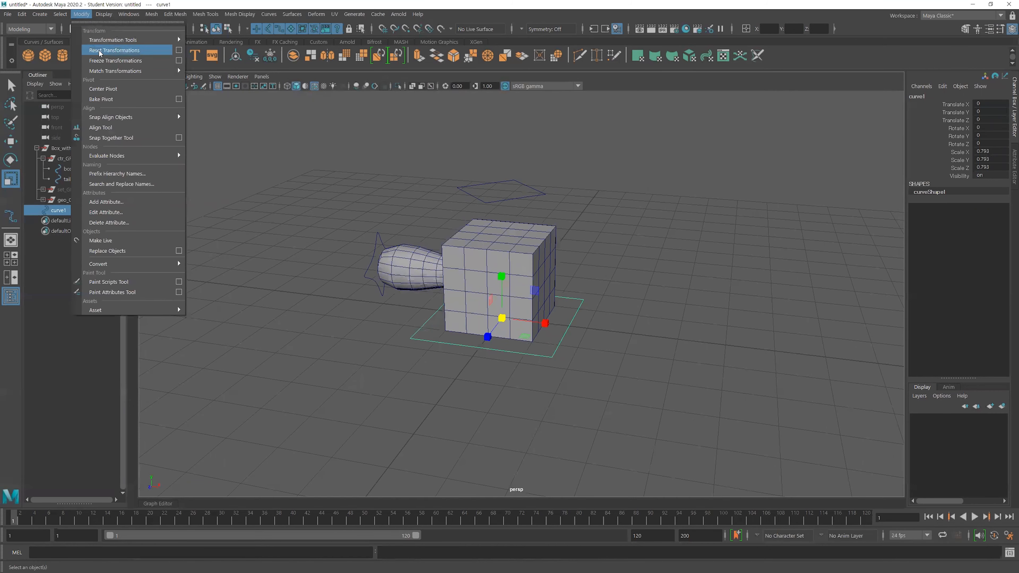
click(100, 61)
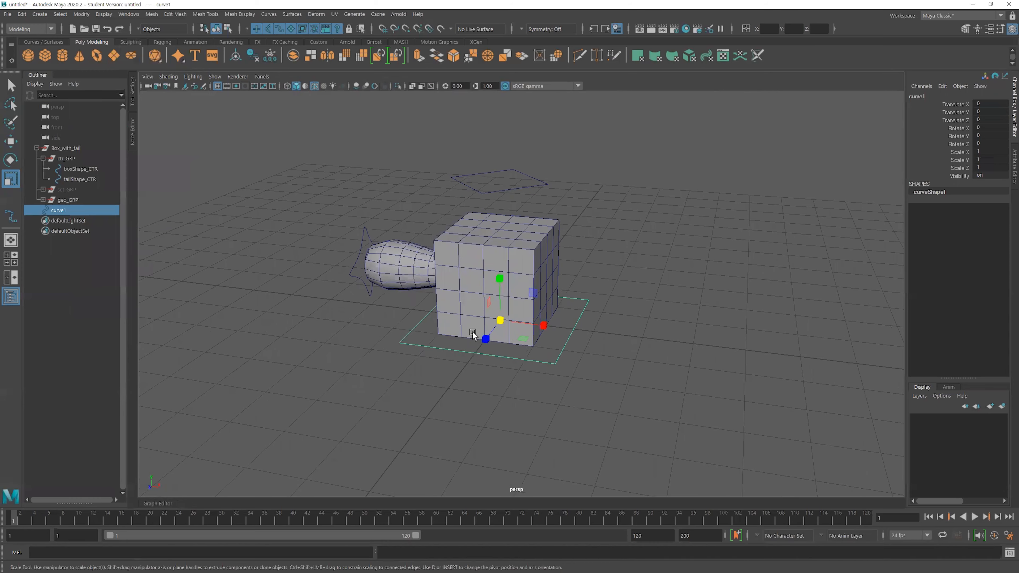
- Rename the square curve at the base of the box as subAll_CTR
key(w)
alt+drag(553, 346, 572, 330)
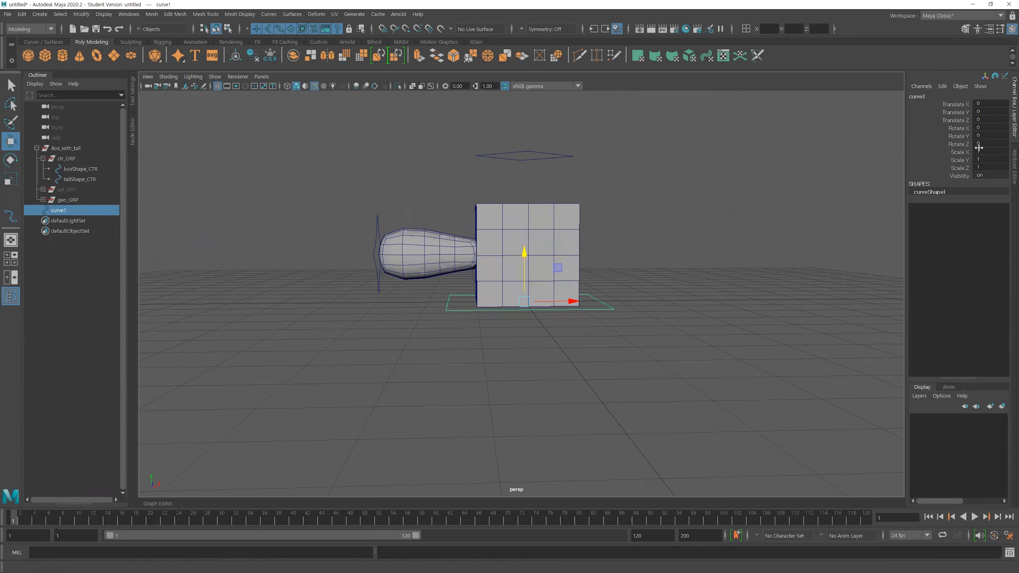
mouse_move(780, 202)
alt+mouse_down()
mouse_move(726, 223)
mouse_move(762, 205)
alt+mouse_up()
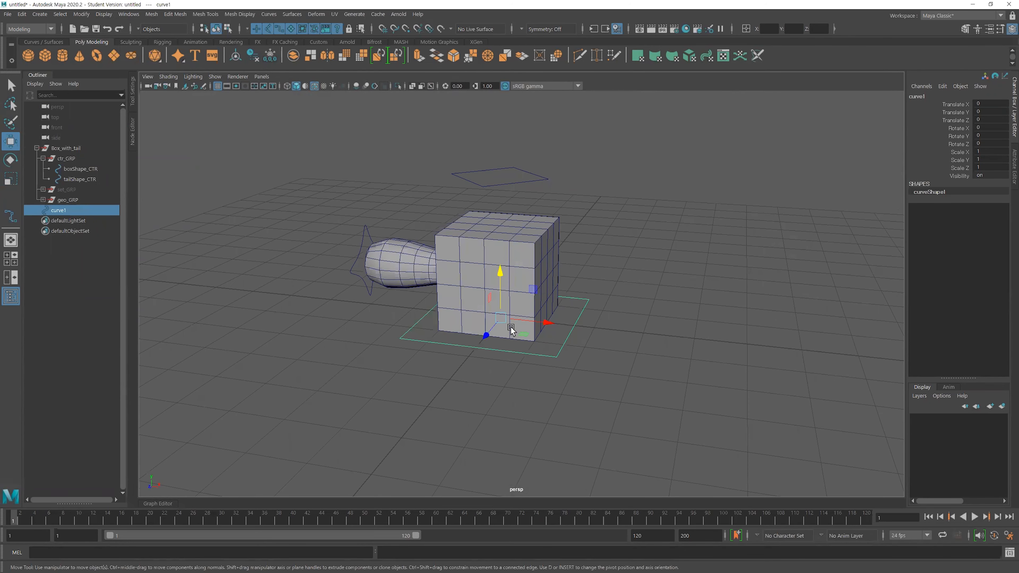
alt+drag(567, 333, 585, 334)
double_click(934, 97)
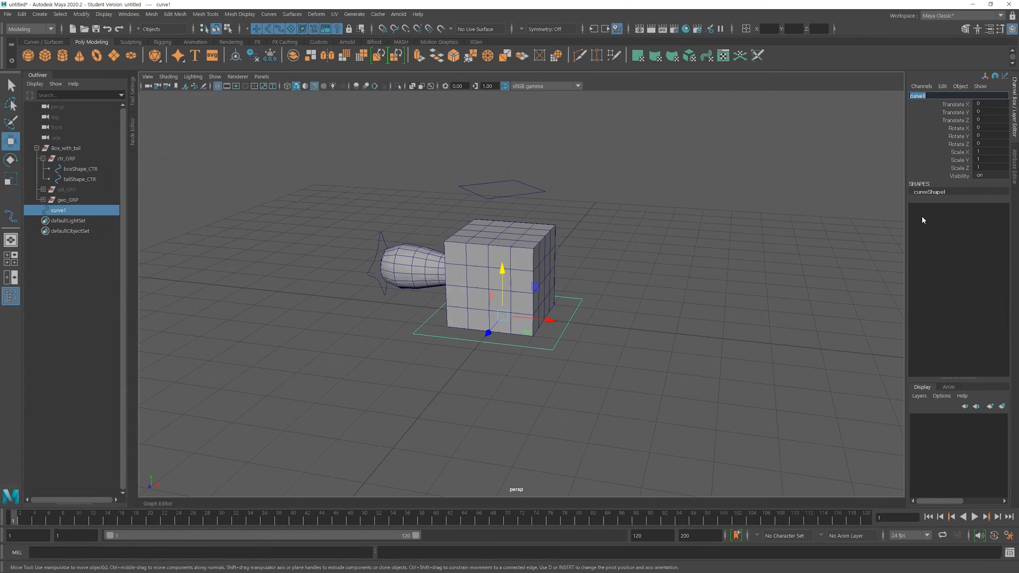
text(su)
text(bAll_CTR)
key(Return)
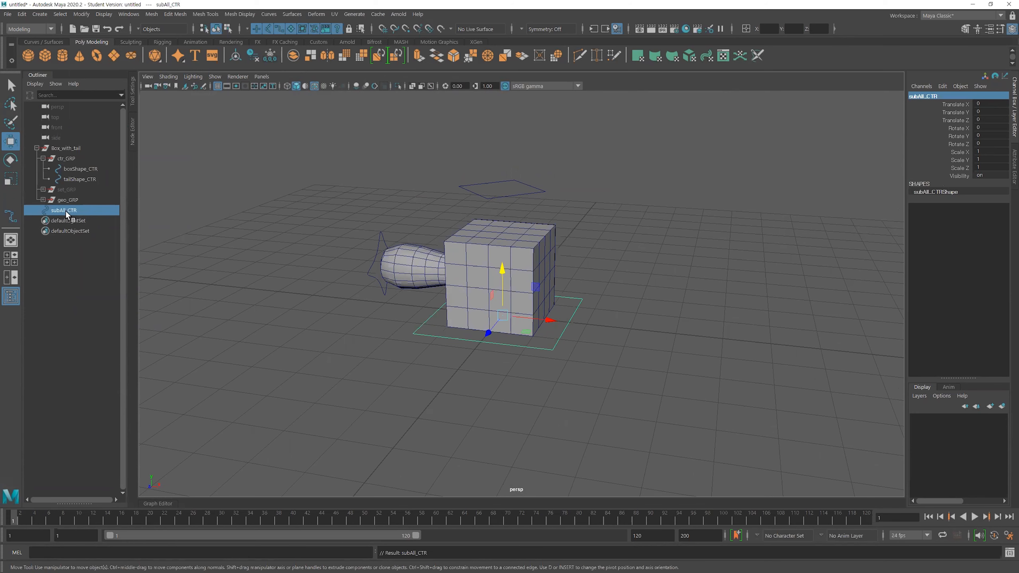
- Try moving geo_GRP, undo the move, and select boxShape_CTR and tailShape_CTR together
scroll(465, 266, down, 1)
alt+middle_drag(466, 267, 476, 285)
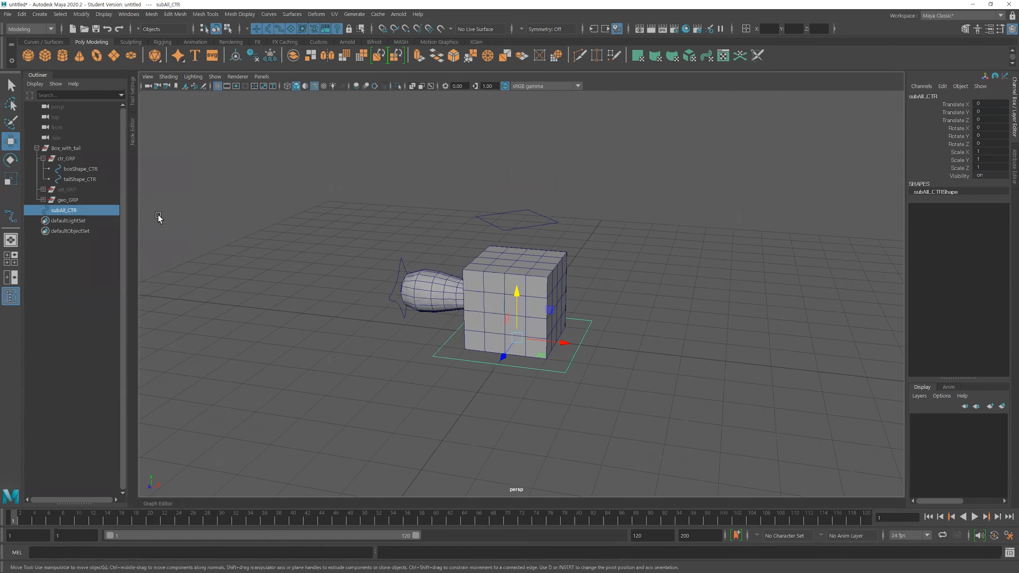
click(71, 200)
drag(516, 333, 526, 292)
key(ctrl+z)
click(493, 225)
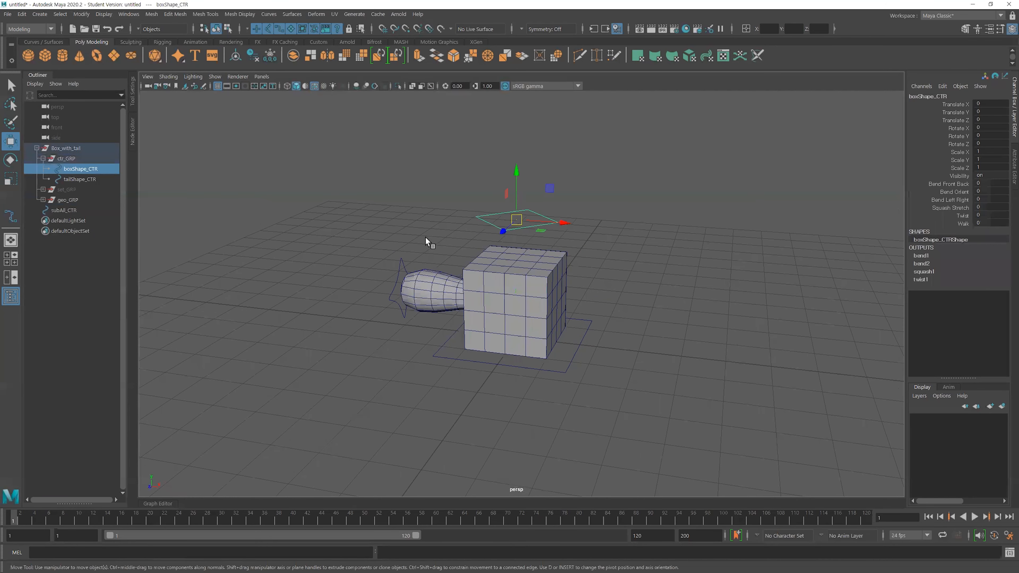
shift+click(366, 255)
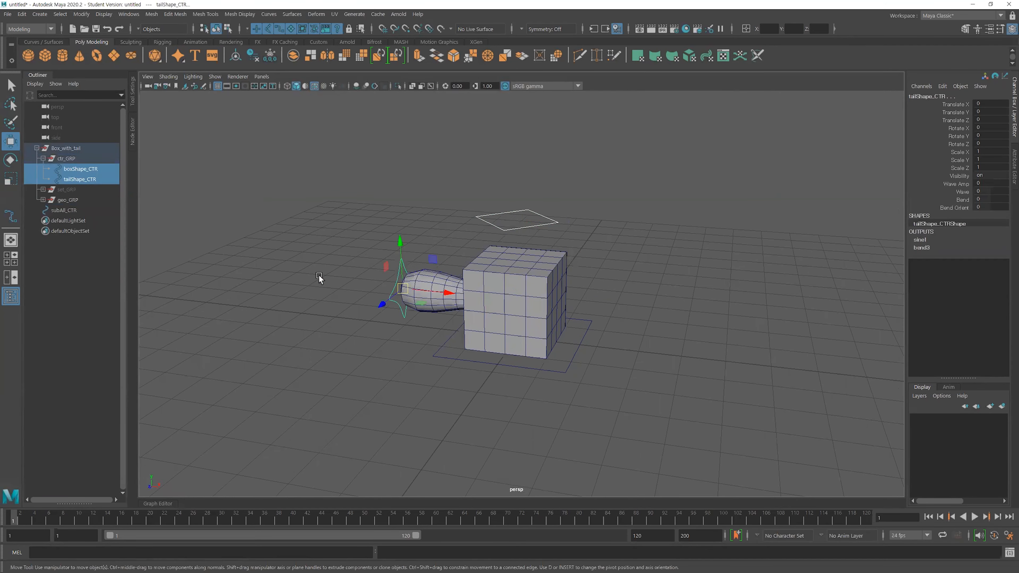
- Put subAll_CTR in a new group named subCtr_GRP and parent that group under ctr_GRP
click(62, 210)
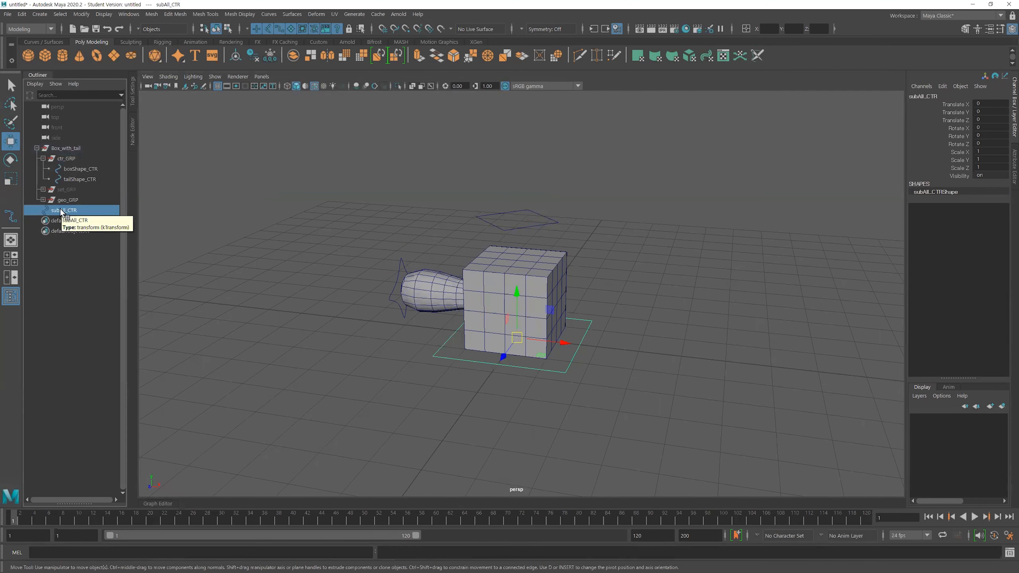
key(ctrl+g)
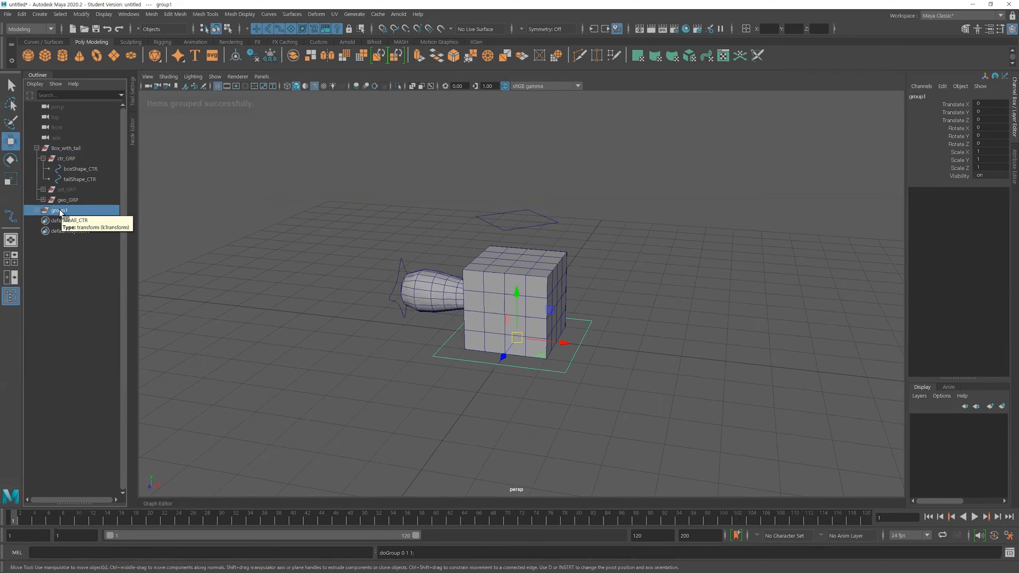
double_click(55, 213)
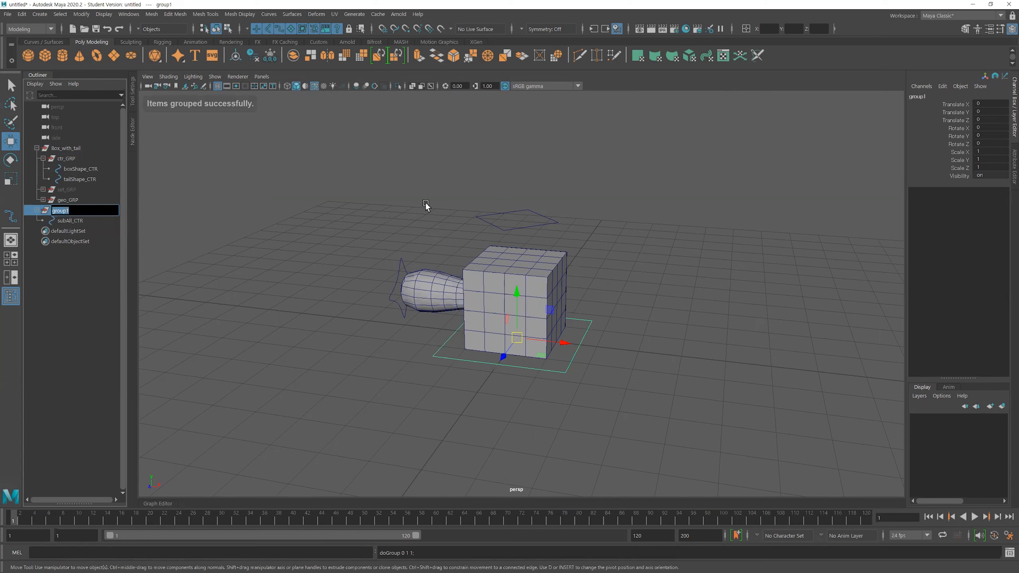
text(subCtr_GRP)
key(Return)
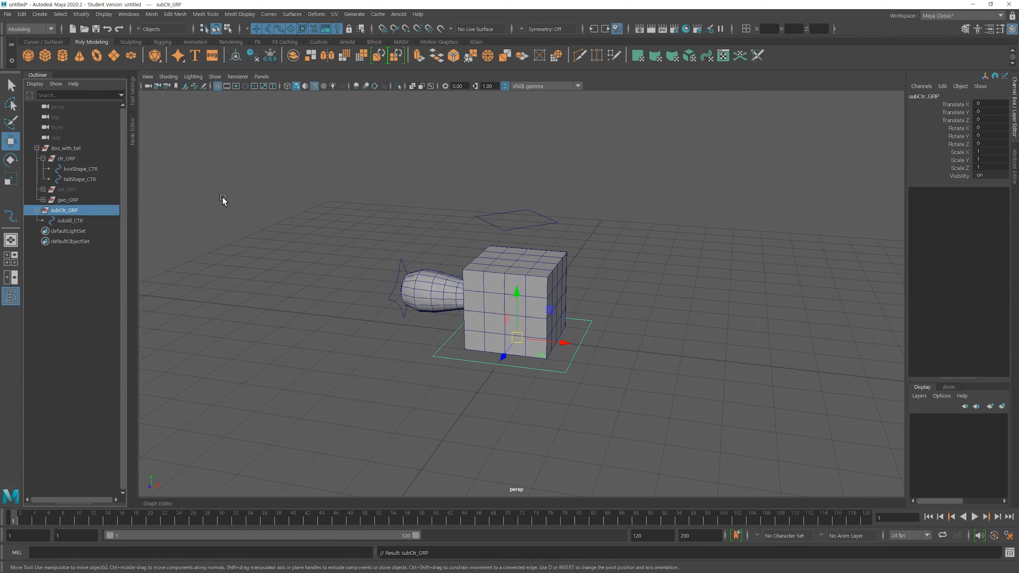
middle_drag(74, 209, 81, 160)
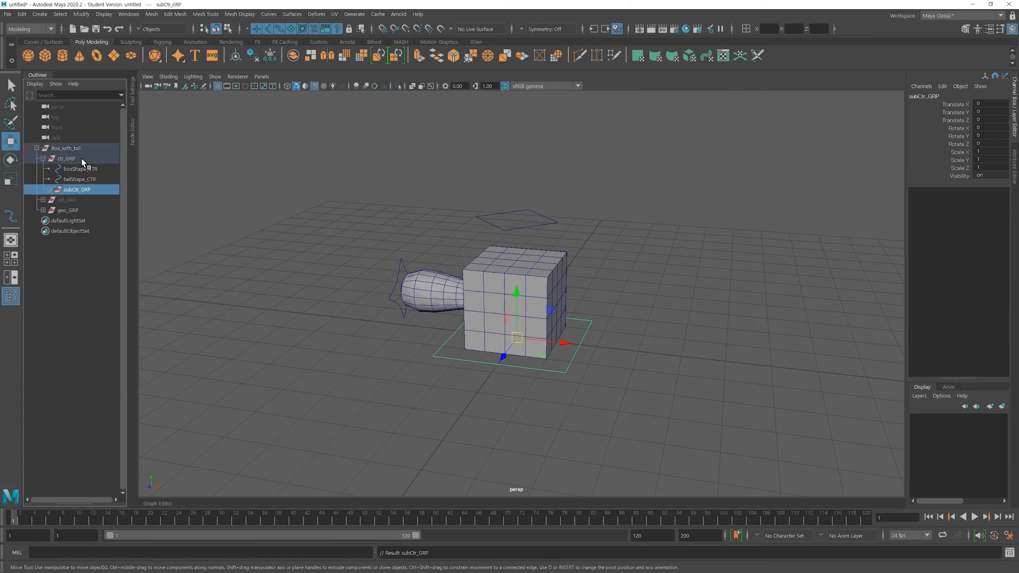
click(48, 189)
- Group tailShape_CTR and boxShape_CTR together inside ctr_GRP and expand the new group
click(79, 179)
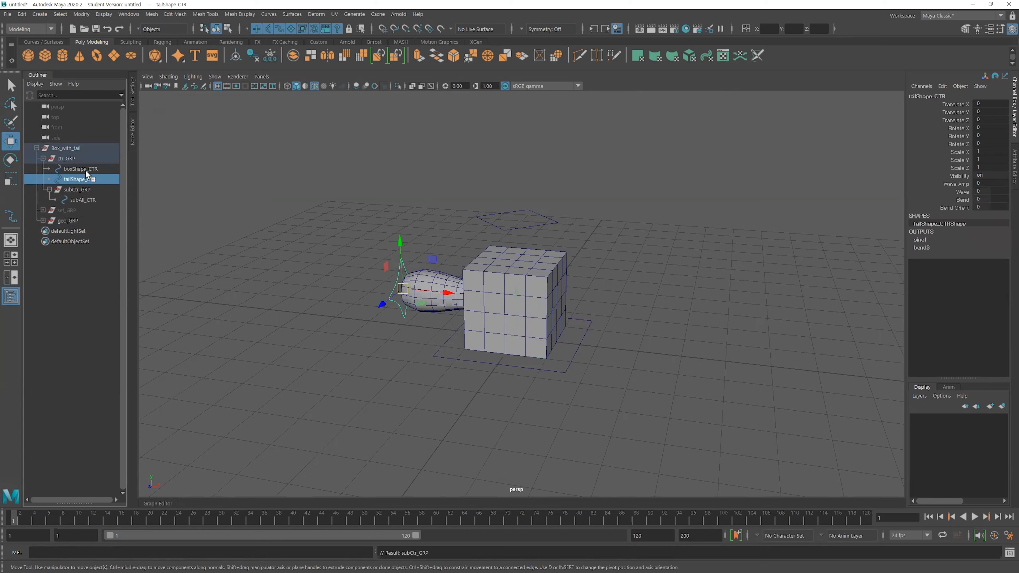
ctrl+click(85, 169)
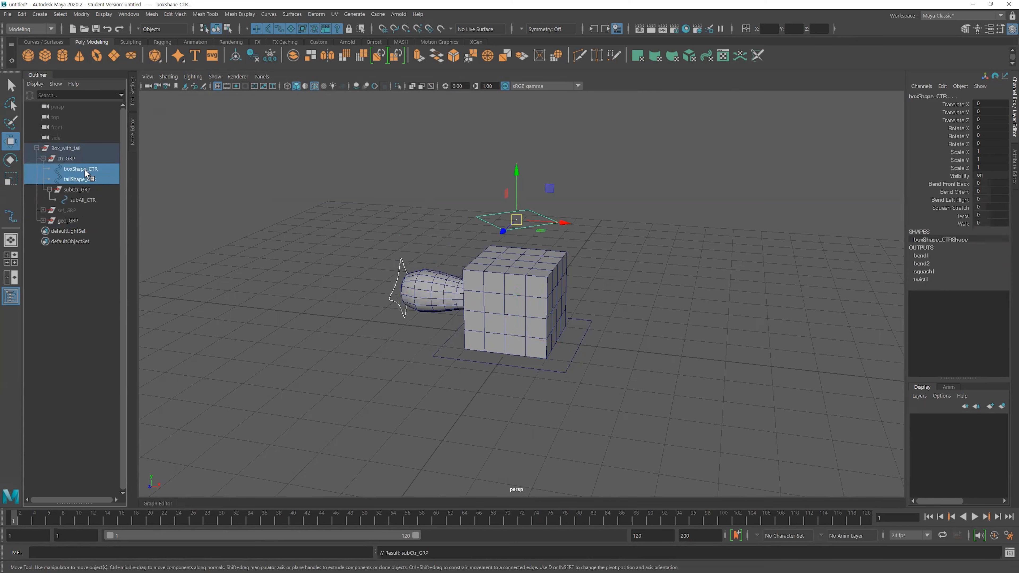
key(ctrl+g)
click(49, 189)
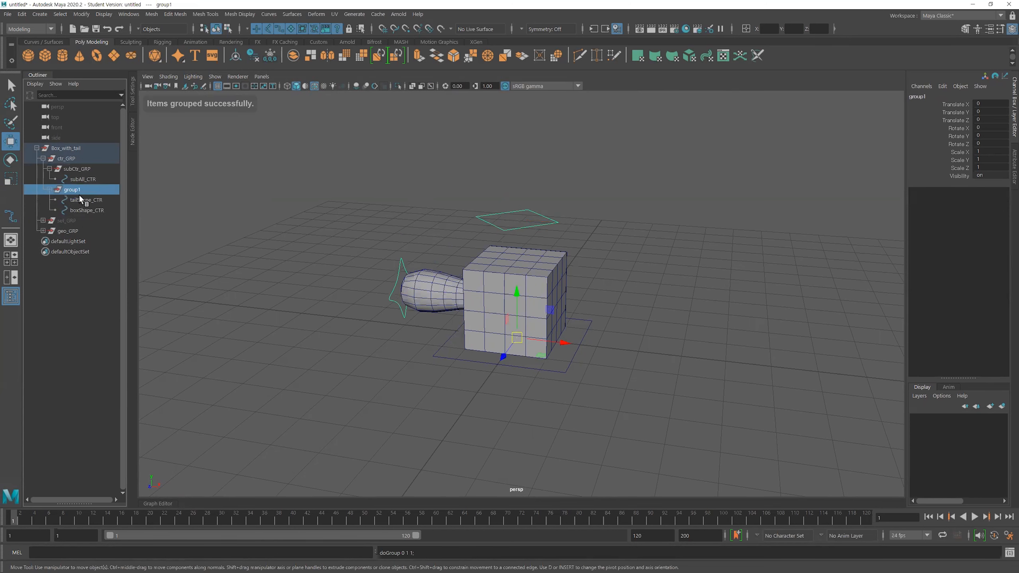
- Rename the new group holding tailShape_CTR and boxShape_CTR as shapeCtr_GRP
double_click(73, 190)
text(shapeCt)
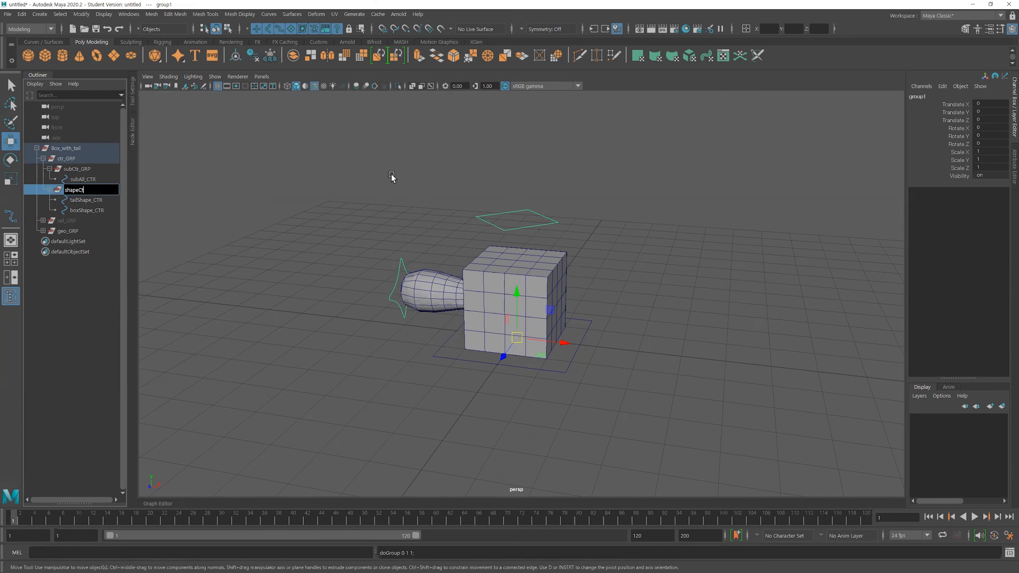
text(r_GRP)
key(Return)
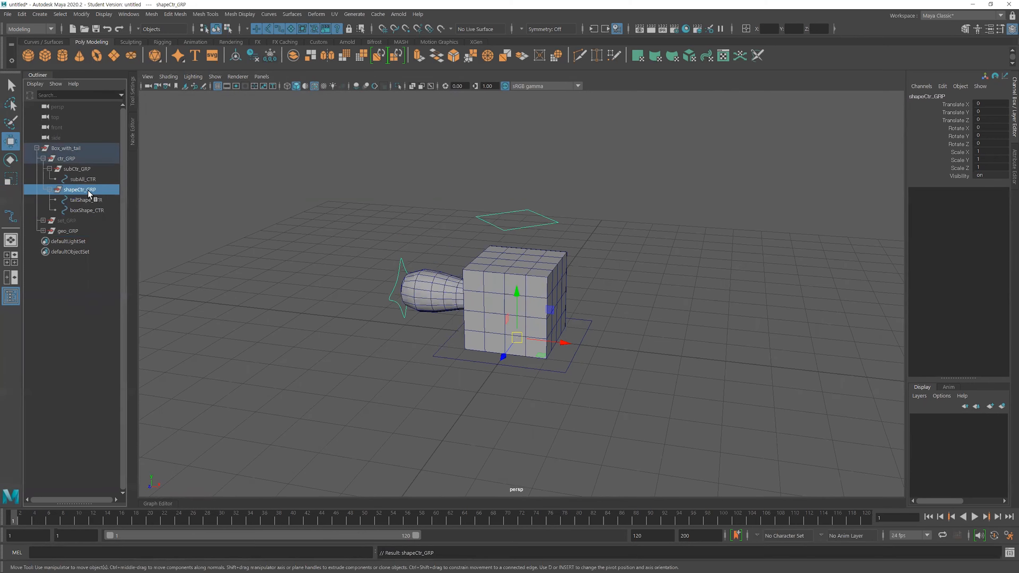
- Parent shapeCtr_GRP under subAll_CTR, expand the hierarchy beneath it, and clear the selection
drag(88, 190, 95, 183)
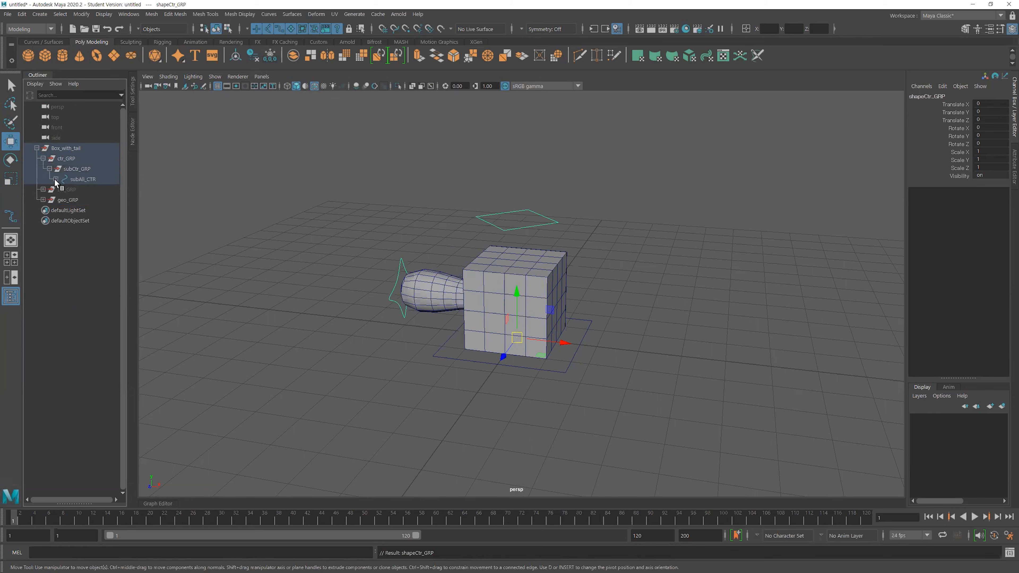
click(63, 189)
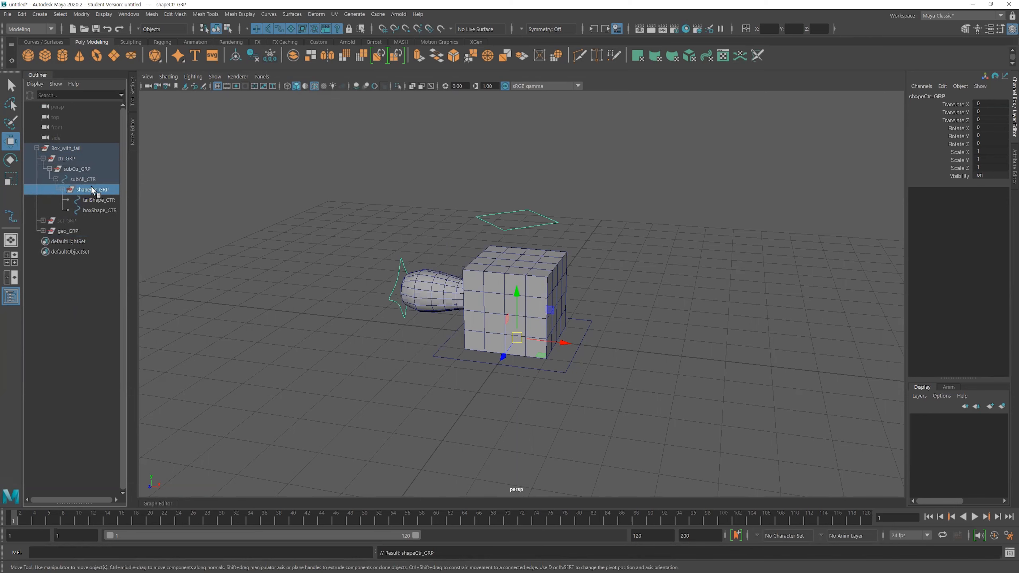
click(81, 181)
mouse_move(68, 179)
mouse_down()
mouse_move(86, 180)
mouse_move(84, 190)
mouse_up()
click(627, 219)
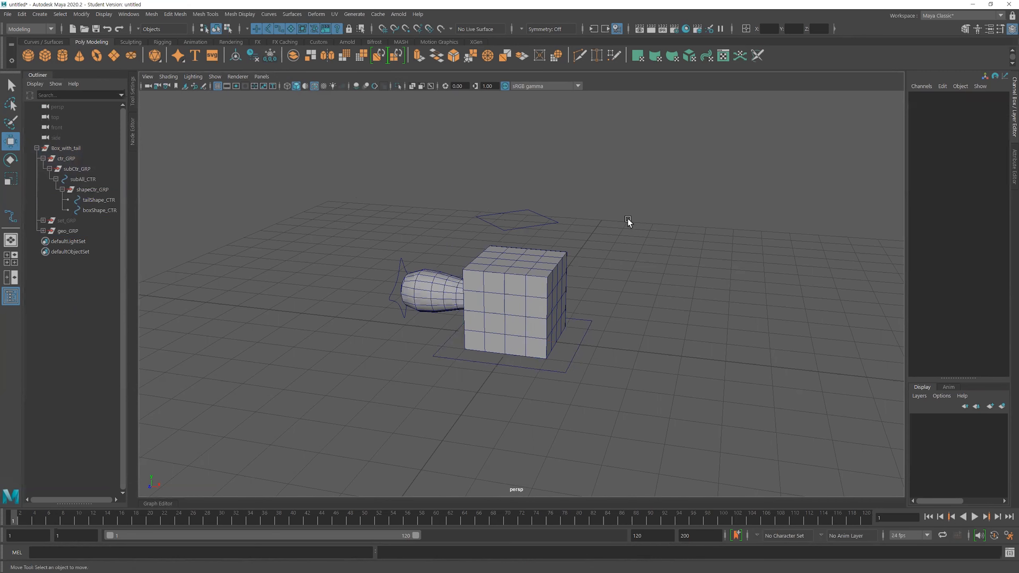
- Examine the box and tail geometry inside geo_GRP and the tailShape_CTR and boxShape_CTR controls
drag(589, 349, 590, 351)
mouse_move(512, 337)
mouse_down()
mouse_move(609, 339)
mouse_move(648, 325)
mouse_move(326, 363)
mouse_move(759, 357)
mouse_move(365, 355)
mouse_move(332, 323)
mouse_move(501, 351)
mouse_move(516, 335)
mouse_up()
click(613, 285)
click(529, 281)
click(434, 286)
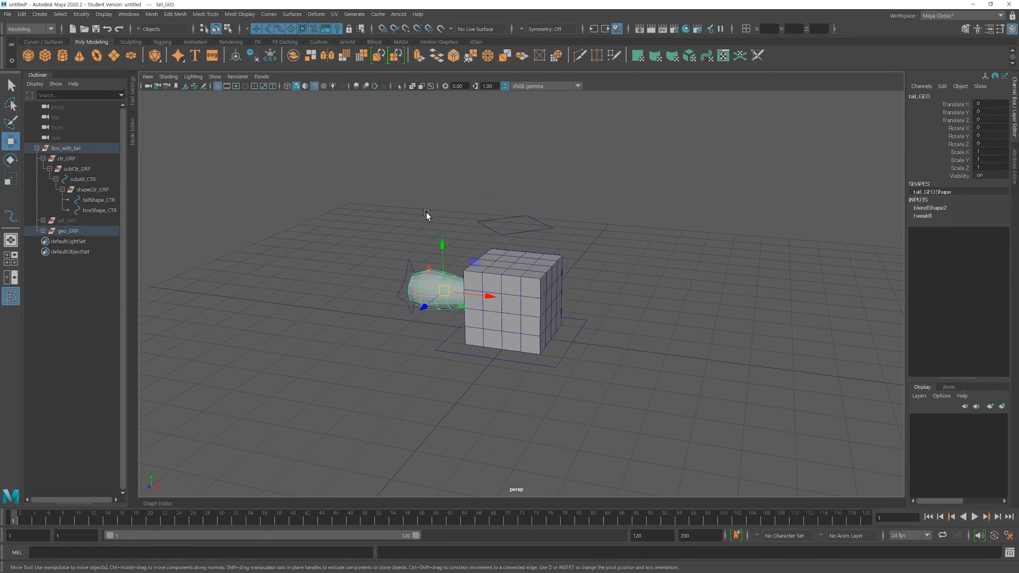
click(421, 211)
click(65, 231)
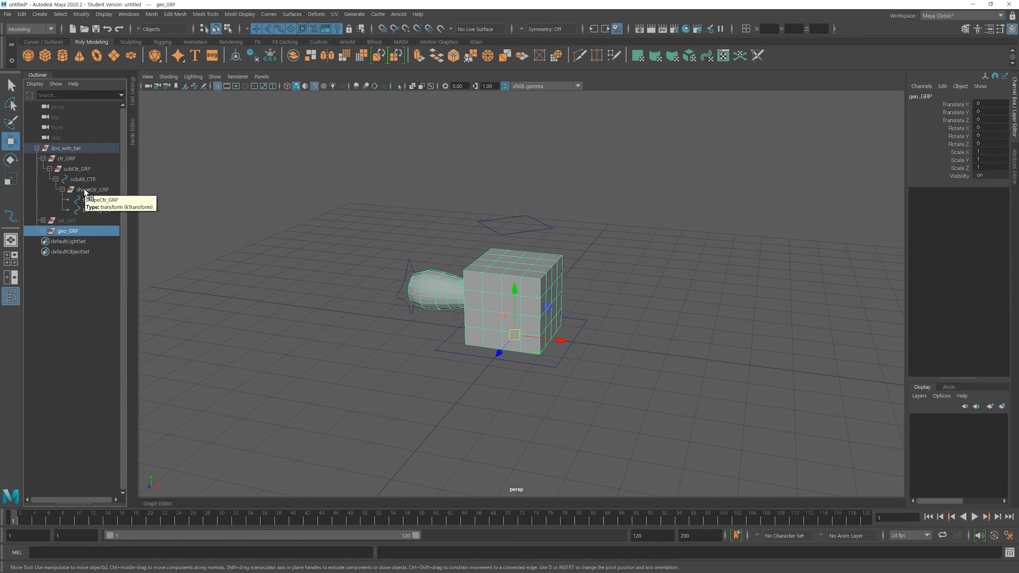
click(301, 225)
click(43, 231)
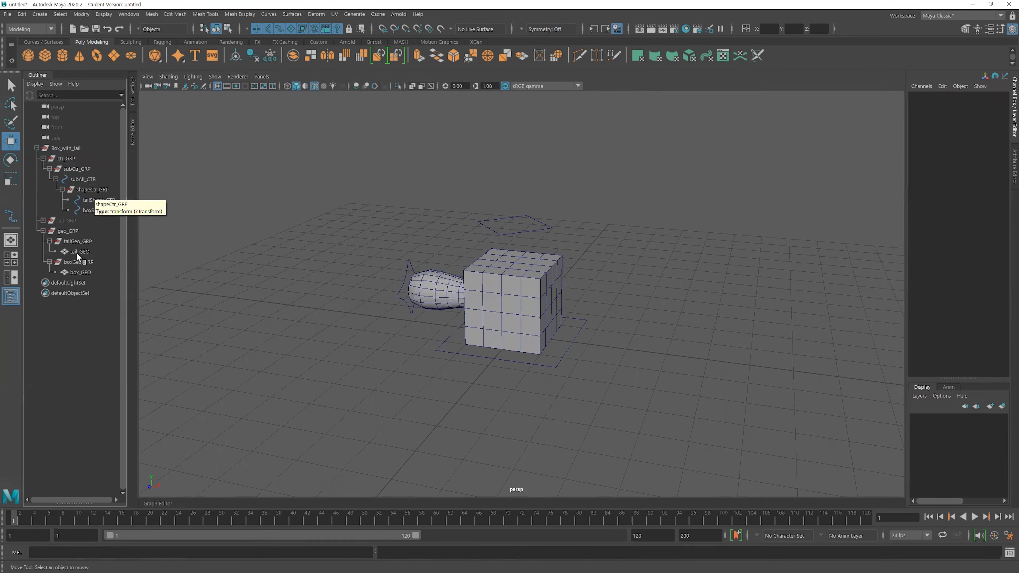
click(96, 200)
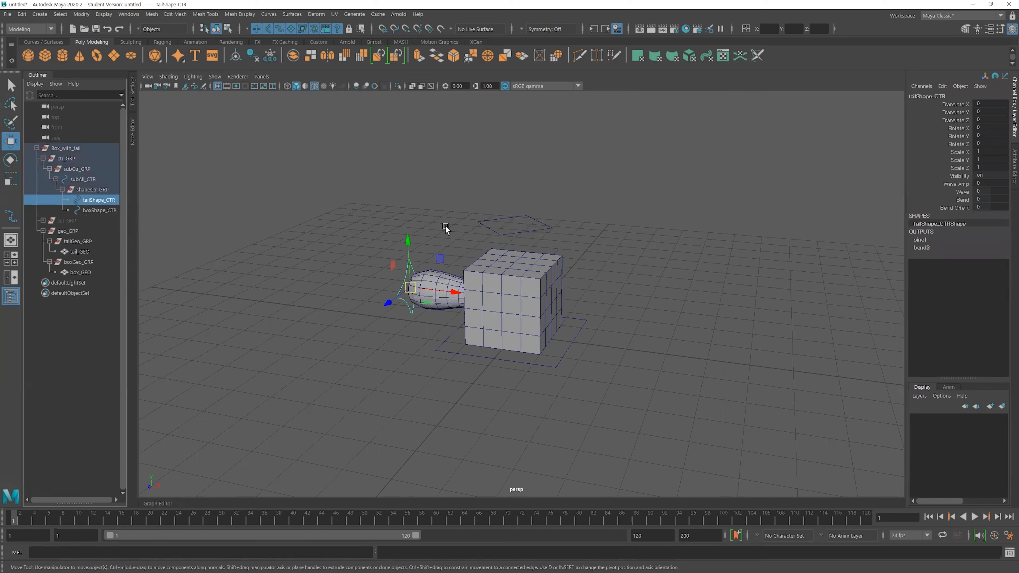
click(99, 212)
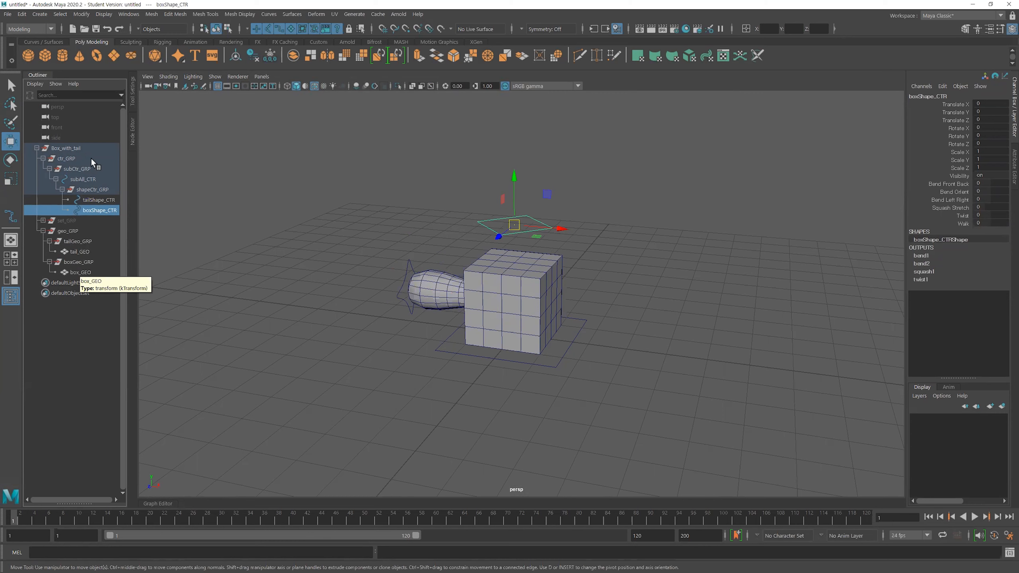
click(301, 236)
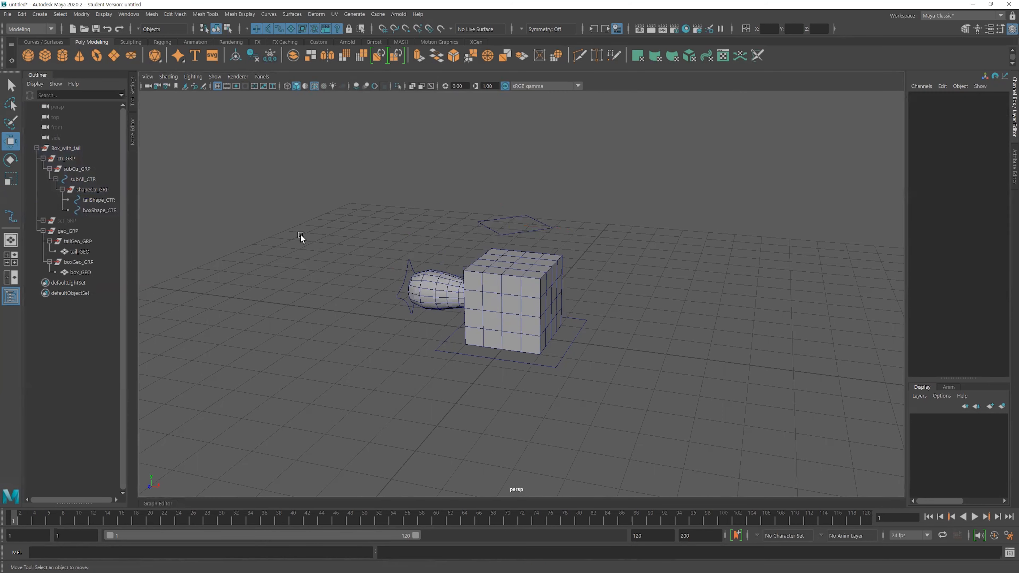
- Switch to the Rigging menu set and open the Parent constraint options clear of the model
click(40, 30)
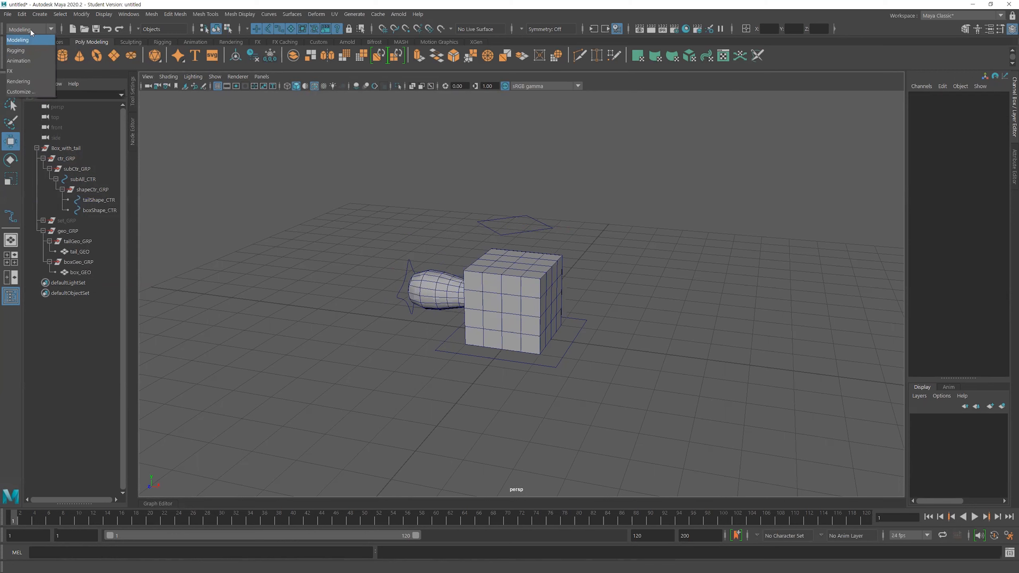
click(31, 30)
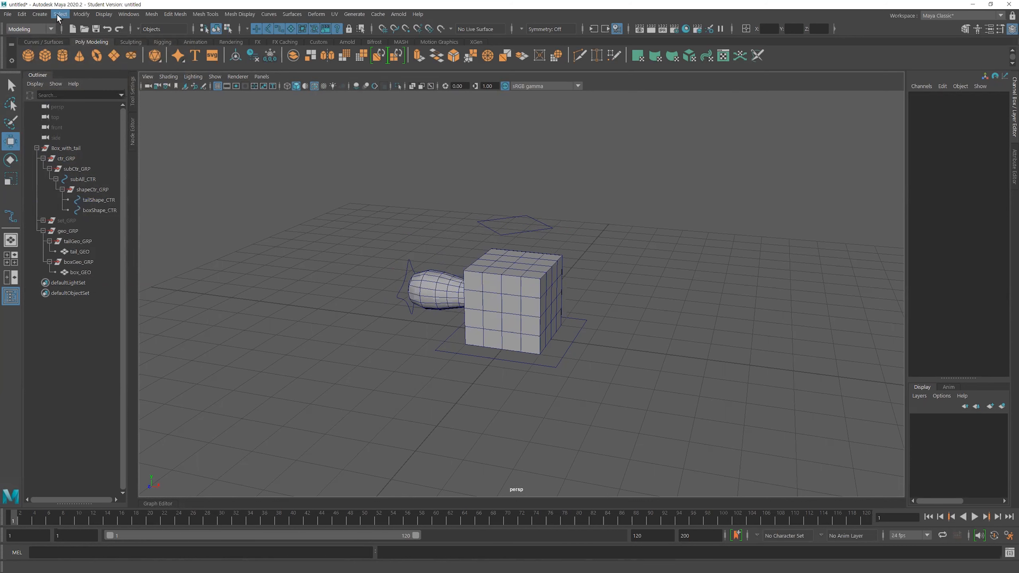
click(24, 30)
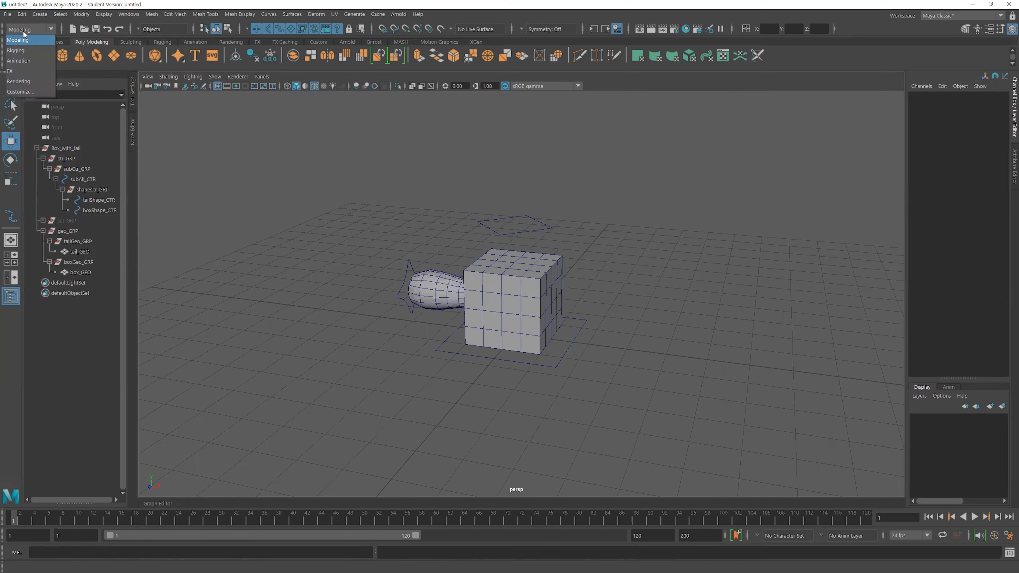
click(33, 51)
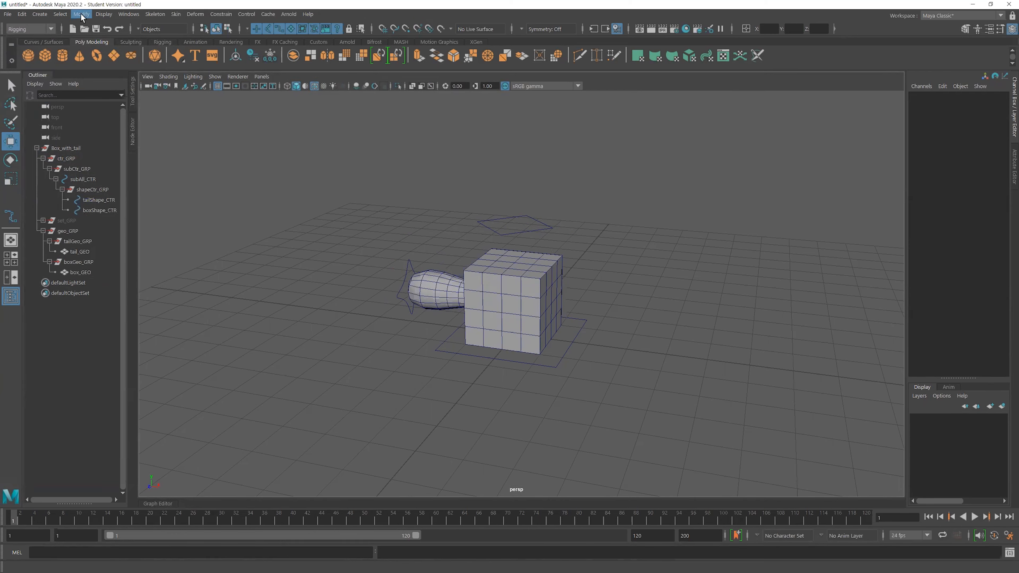
click(221, 14)
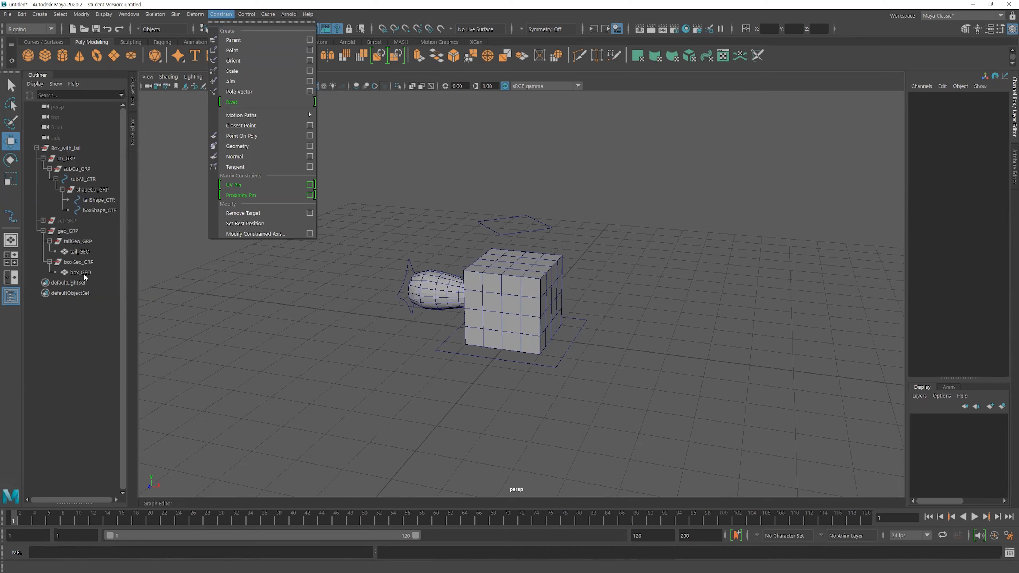
click(310, 39)
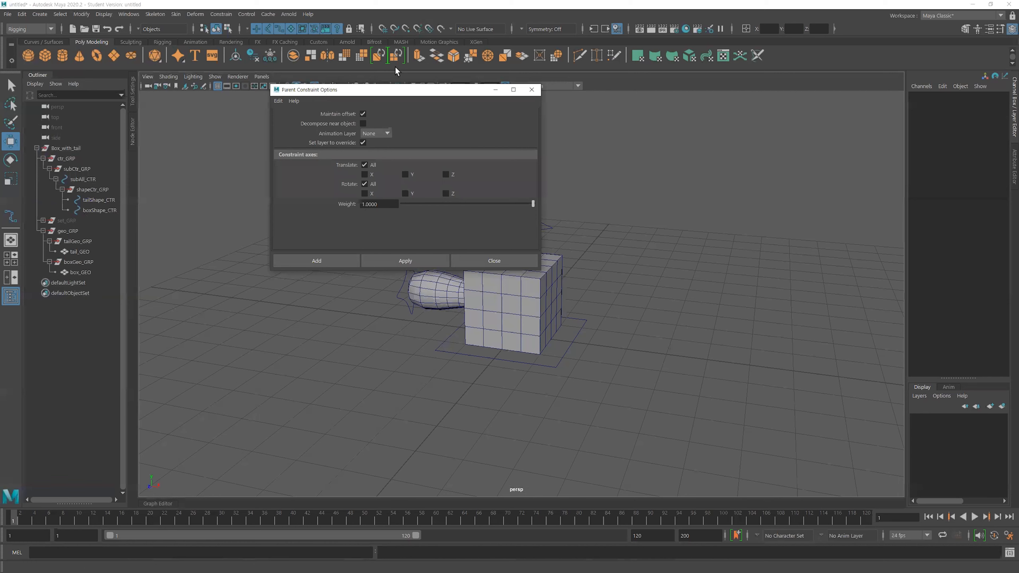
drag(346, 92, 225, 110)
alt+middle_drag(578, 235, 671, 225)
scroll(620, 227, up, 3)
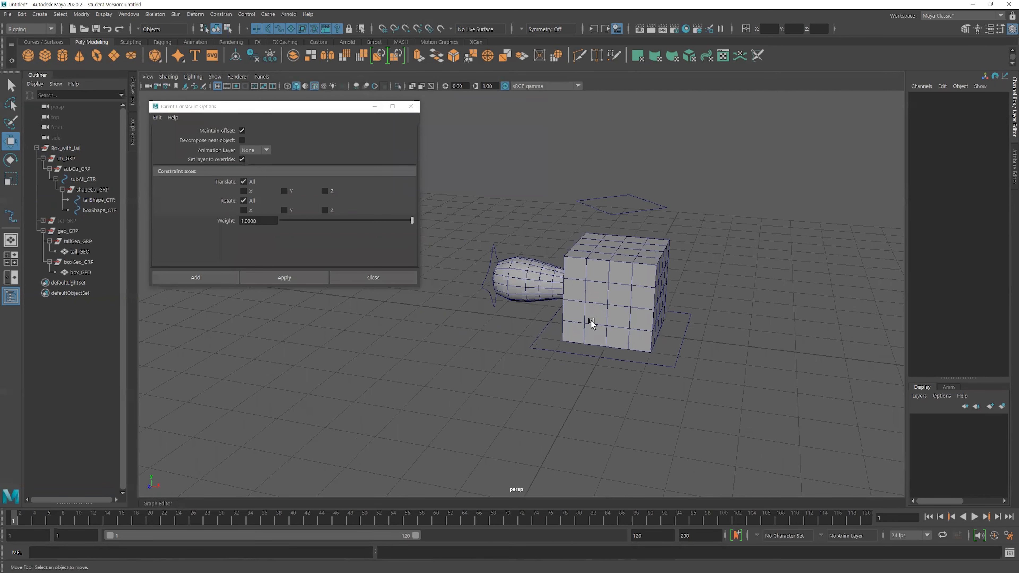
- Parent-constrain geo_GRP to subAll_CTR on all translate and rotate axes, with Maintain offset on
click(557, 350)
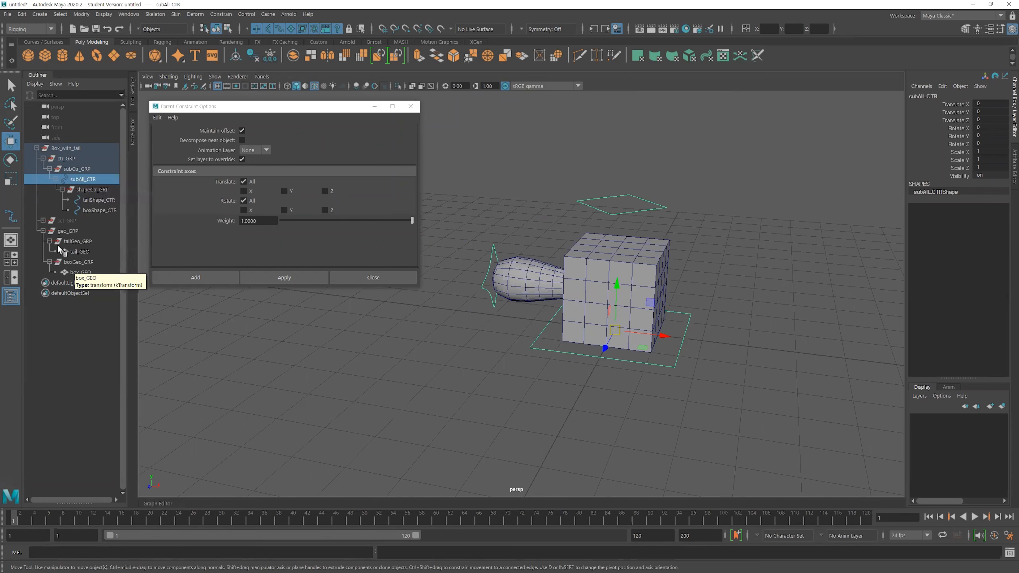
ctrl+click(68, 231)
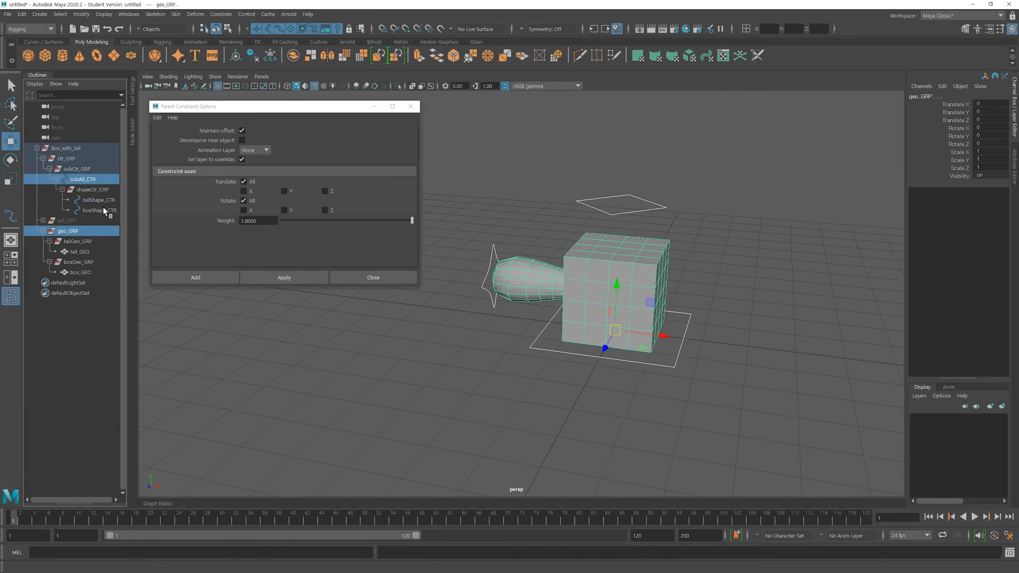
click(79, 181)
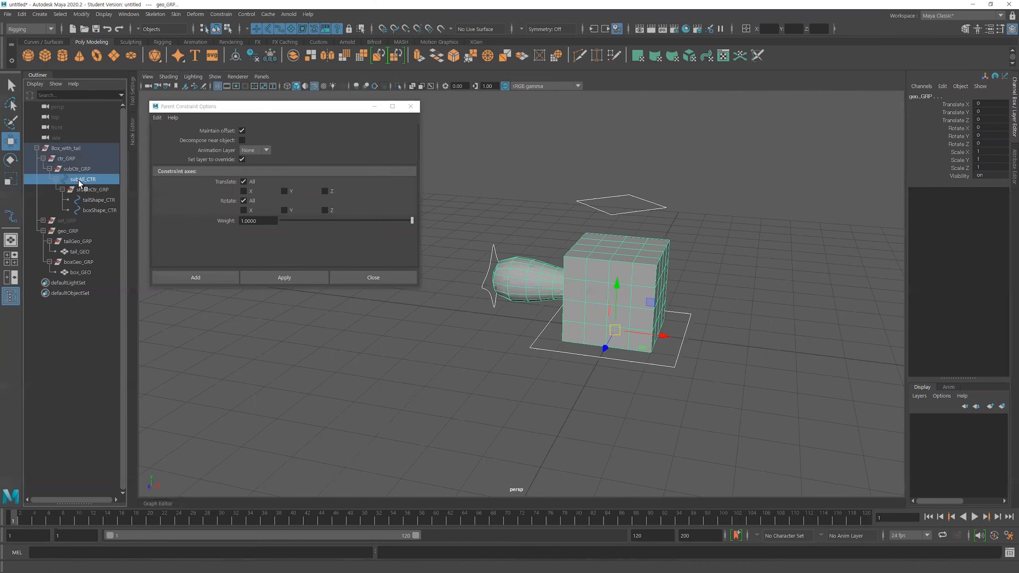
ctrl+click(67, 231)
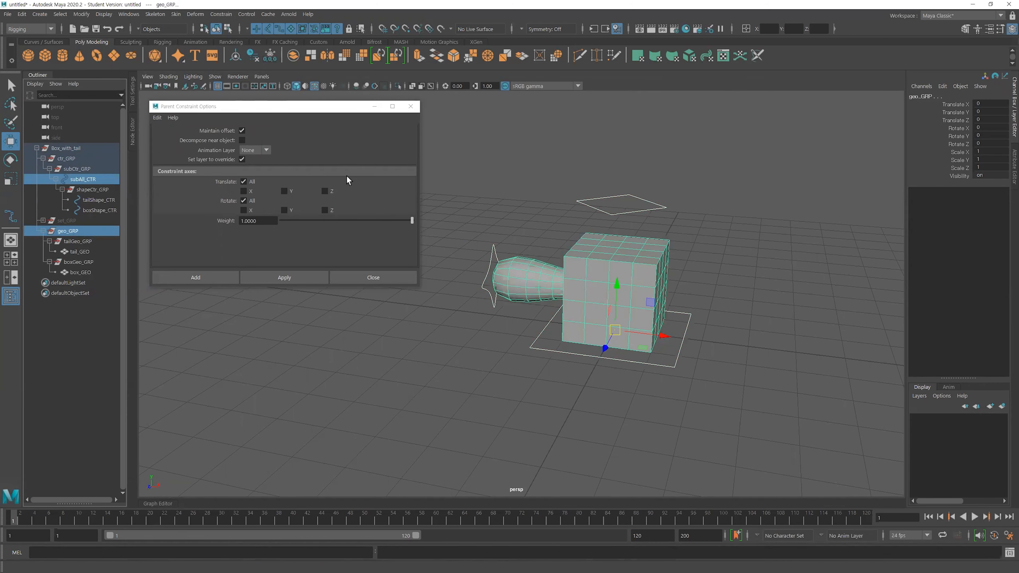
click(196, 278)
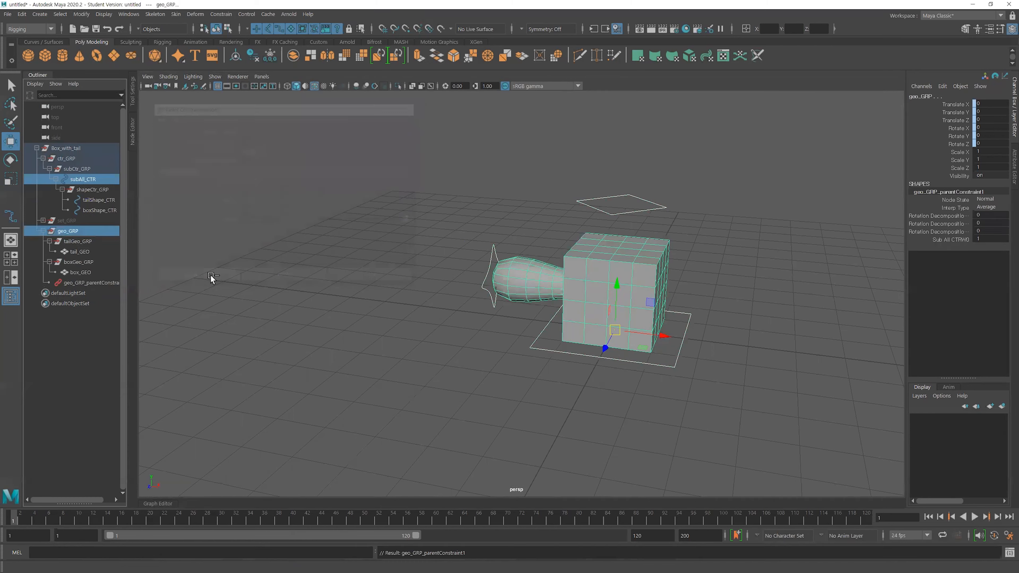
- Widen the Outliner and inspect the parent constraint node and the constrained channels of geo_GRP
drag(137, 287, 177, 287)
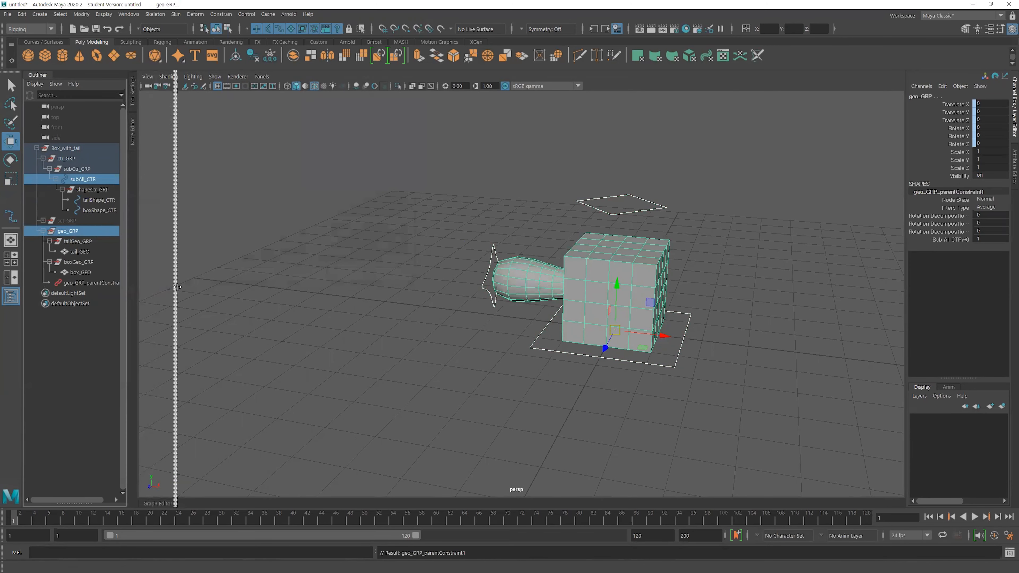
click(97, 283)
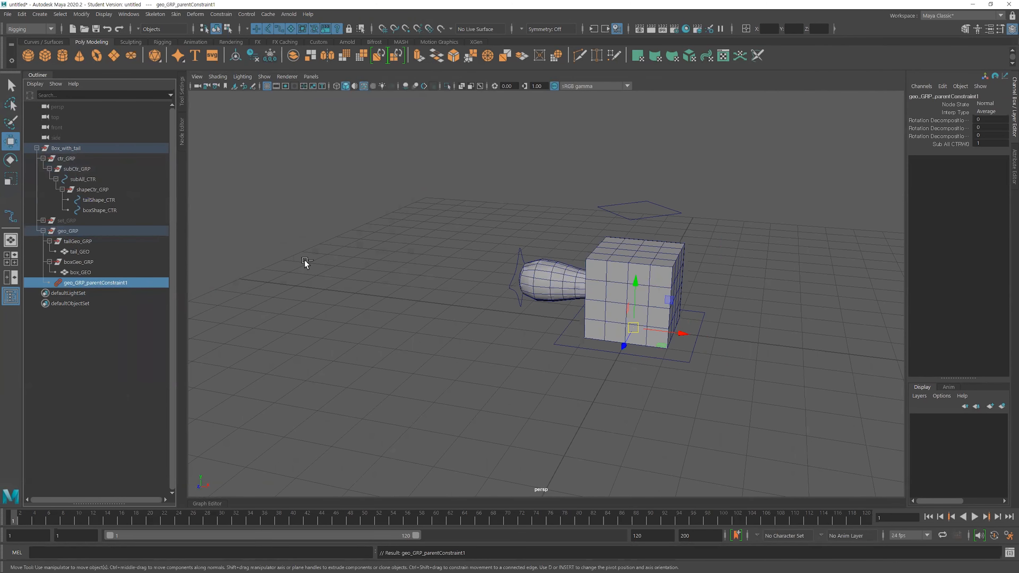
click(73, 231)
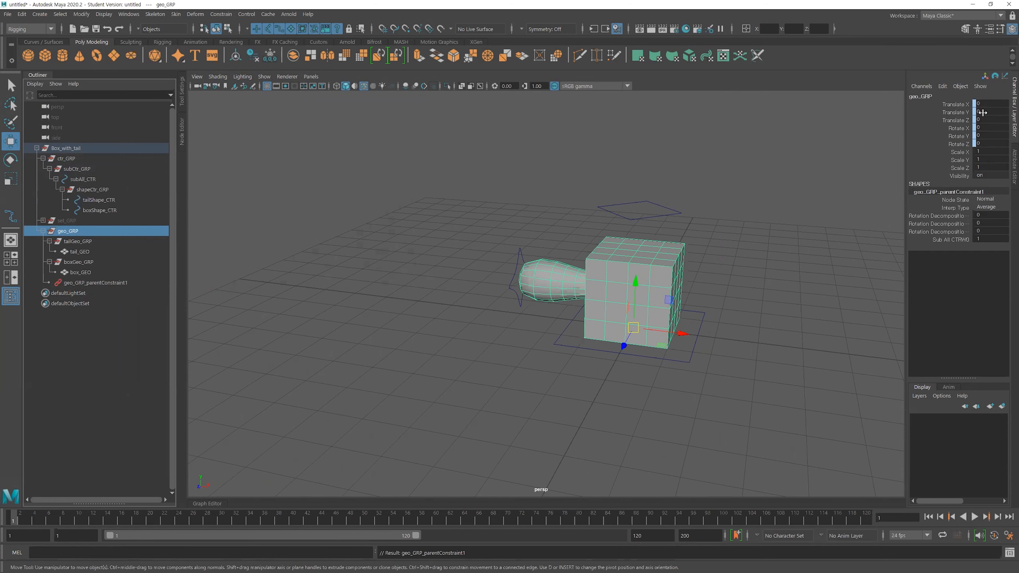
scroll(680, 249, down, 2)
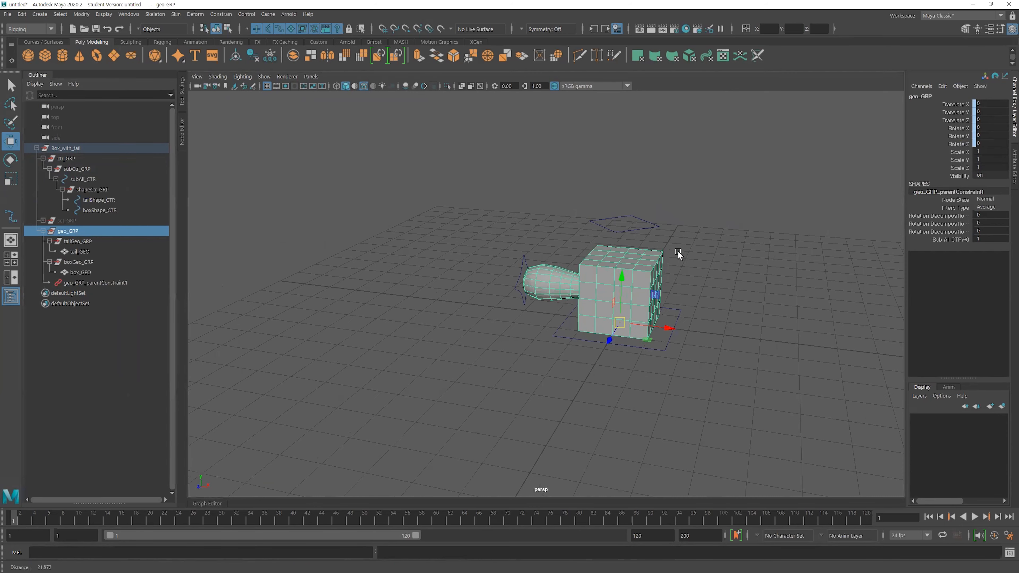
- Test the parent constraint by moving and rotating subAll_CTR, and undo the test transforms
click(695, 268)
drag(678, 308, 705, 320)
alt+middle_drag(640, 312, 549, 297)
drag(528, 309, 538, 274)
key(e)
key(ctrl+z)
key(ctrl+z)
key(ctrl+z)
key(ctrl+z)
key(ctrl+z)
key(ctrl+z)
key(ctrl+z)
key(ctrl+z)
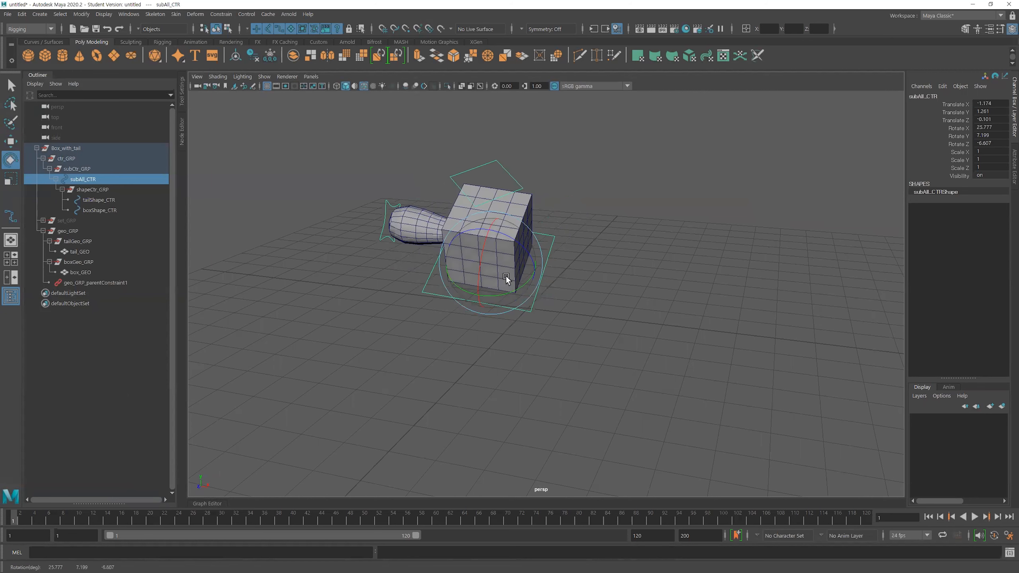
- Test scaling subAll_CTR uniformly, undo the scaling, and clear the selection
key(r)
drag(532, 311, 602, 295)
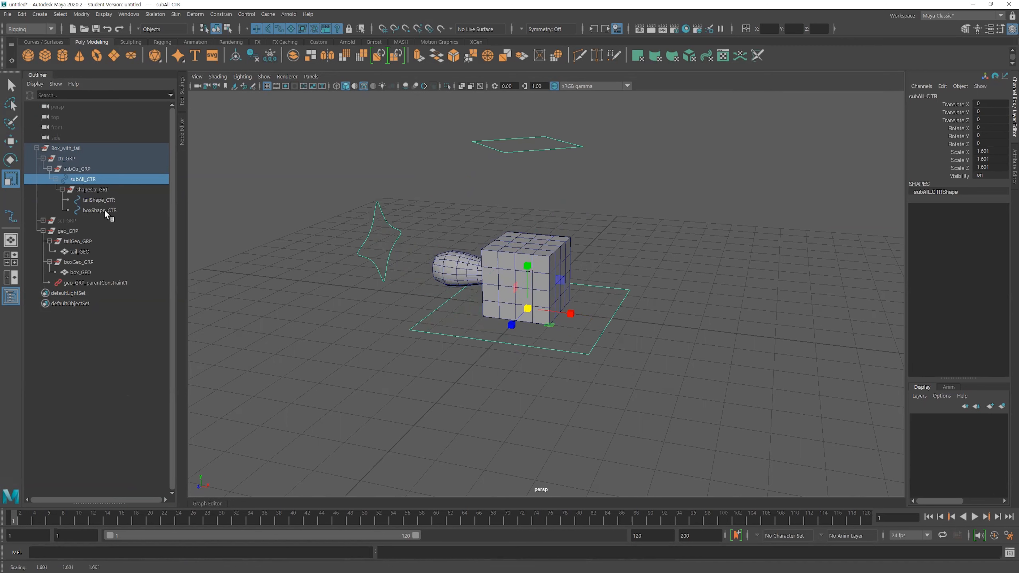
mouse_move(526, 308)
mouse_down()
mouse_move(473, 307)
mouse_move(517, 307)
mouse_up()
key(ctrl+z)
key(ctrl+z)
click(595, 238)
alt+middle_drag(596, 237, 597, 225)
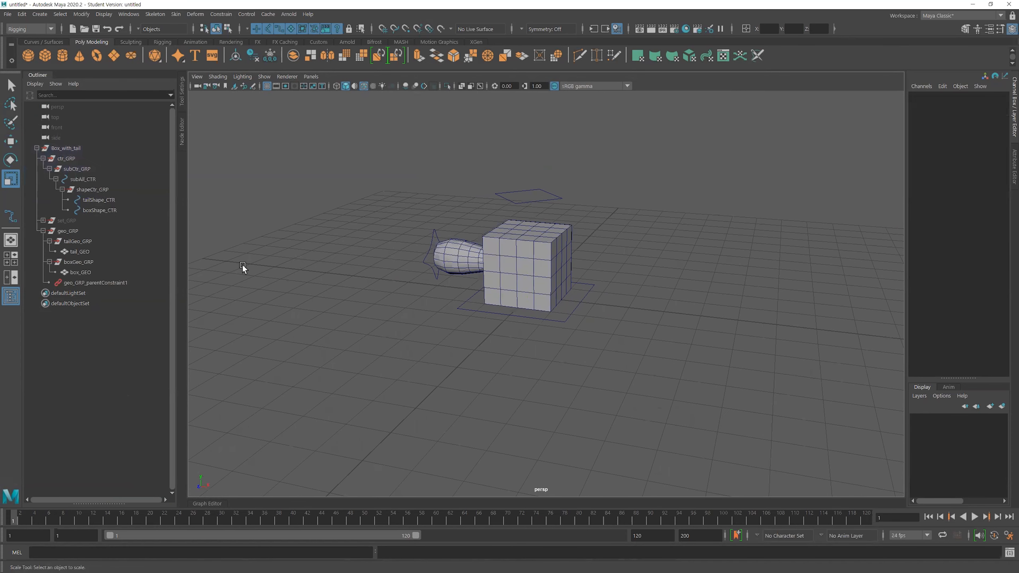
- Scale-constrain geo_GRP to subAll_CTR on all axes, with Maintain offset on
click(79, 180)
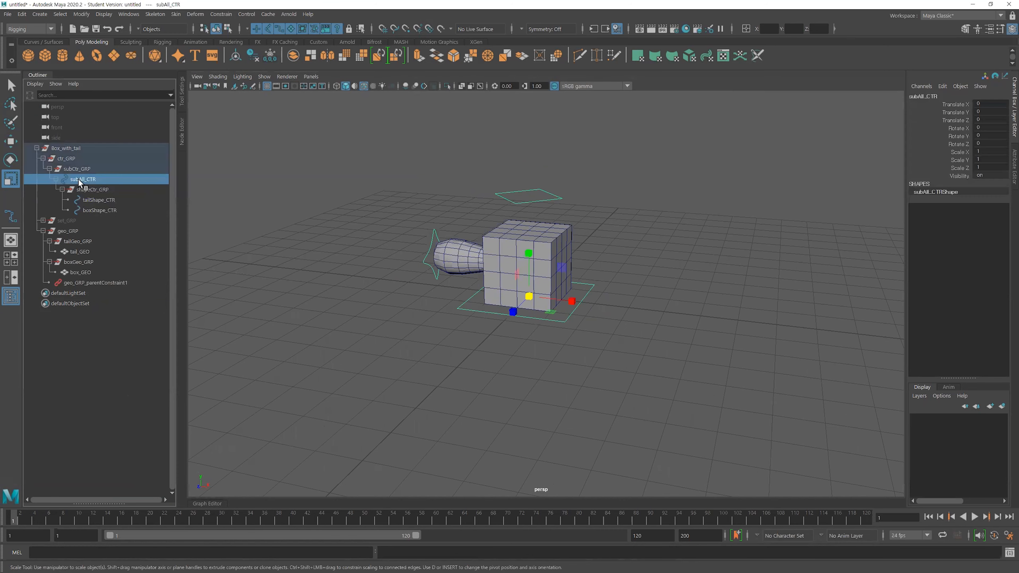
ctrl+click(72, 231)
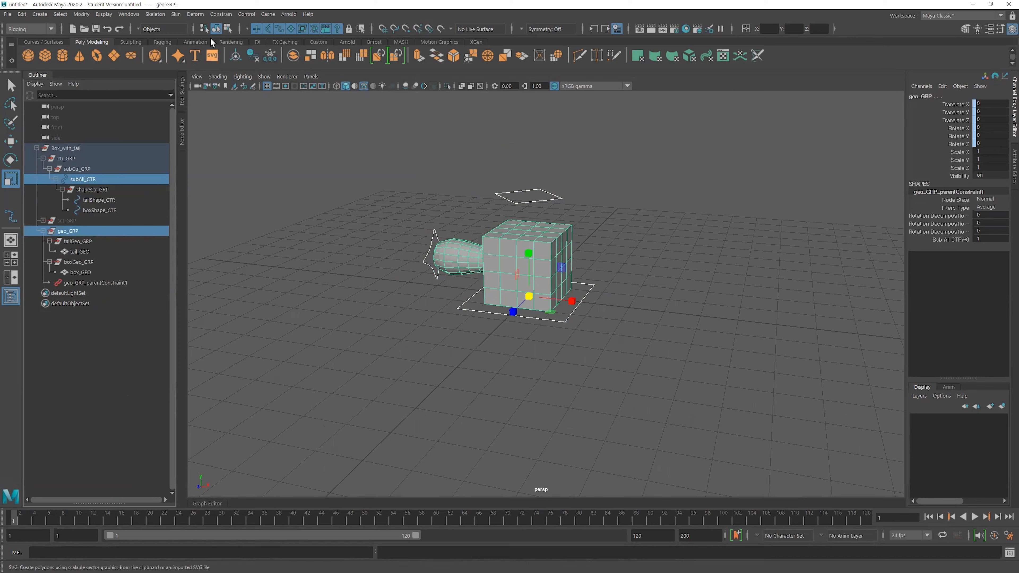
click(221, 14)
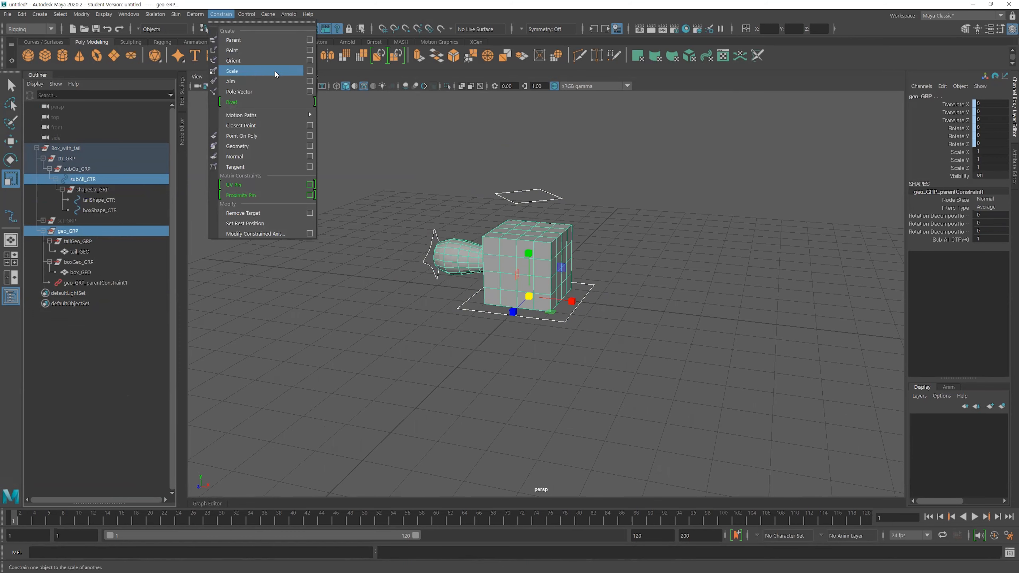
click(310, 70)
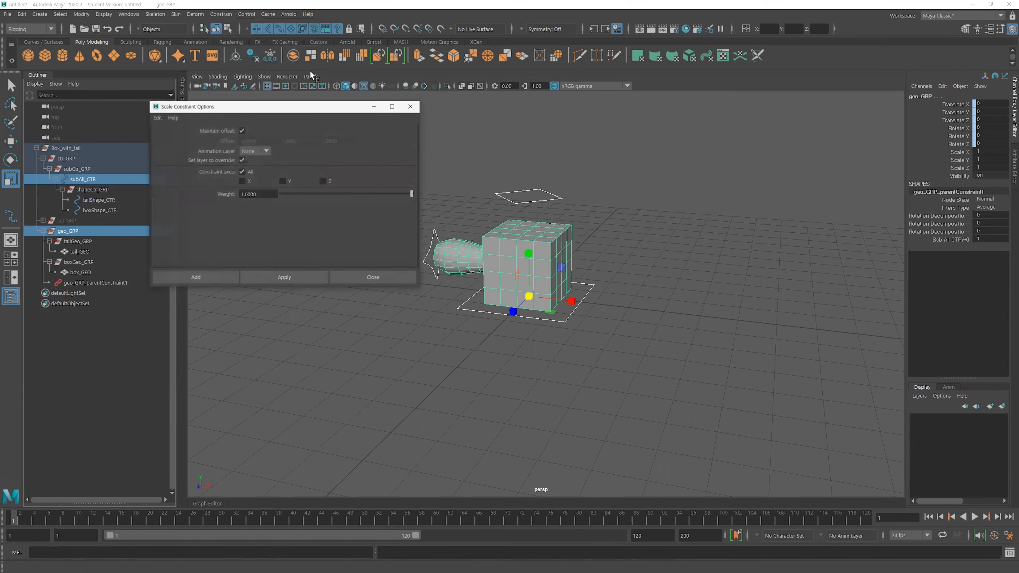
click(176, 277)
click(254, 279)
- Inspect the parent and scale constraint nodes under geo_GRP and the group's driven channels
click(105, 283)
click(102, 292)
click(100, 282)
click(64, 232)
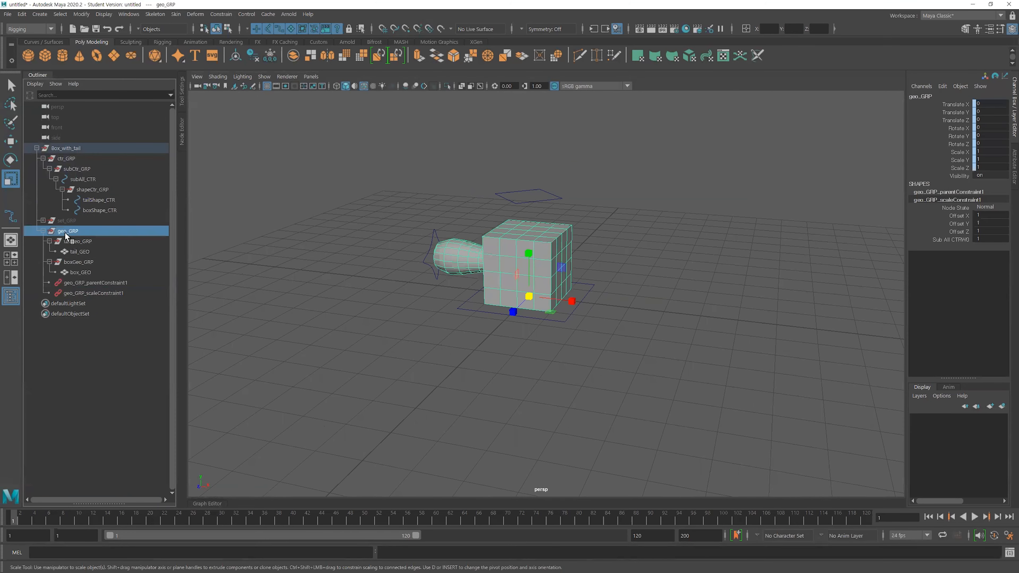
- Test moving, rotating and scaling subAll_CTR, undo the test transforms, and clear the selection
click(529, 329)
click(554, 323)
key(w)
drag(532, 302, 607, 282)
key(ctrl+z)
key(e)
key(ctrl+z)
key(r)
key(ctrl+z)
click(403, 315)
- Examine the target meshes and deformer handles inside set_GRP's bodSet_GRP, and collapse set_GRP again
click(65, 220)
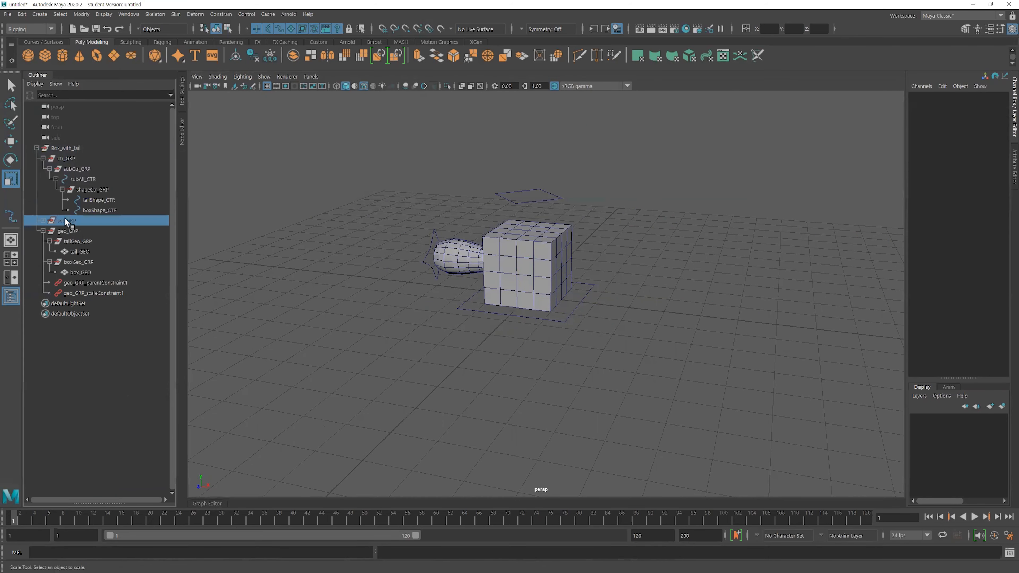
click(42, 220)
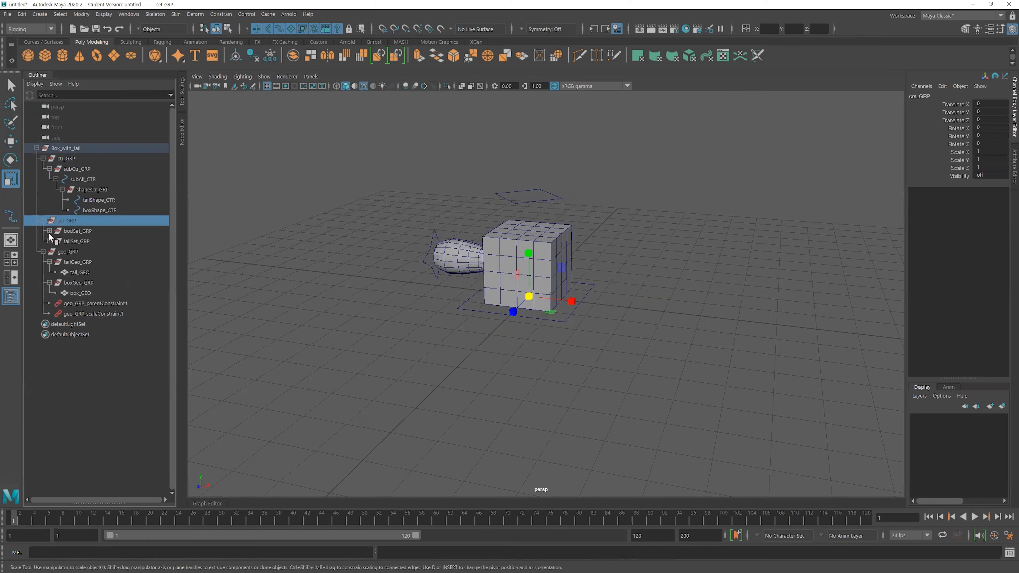
click(49, 230)
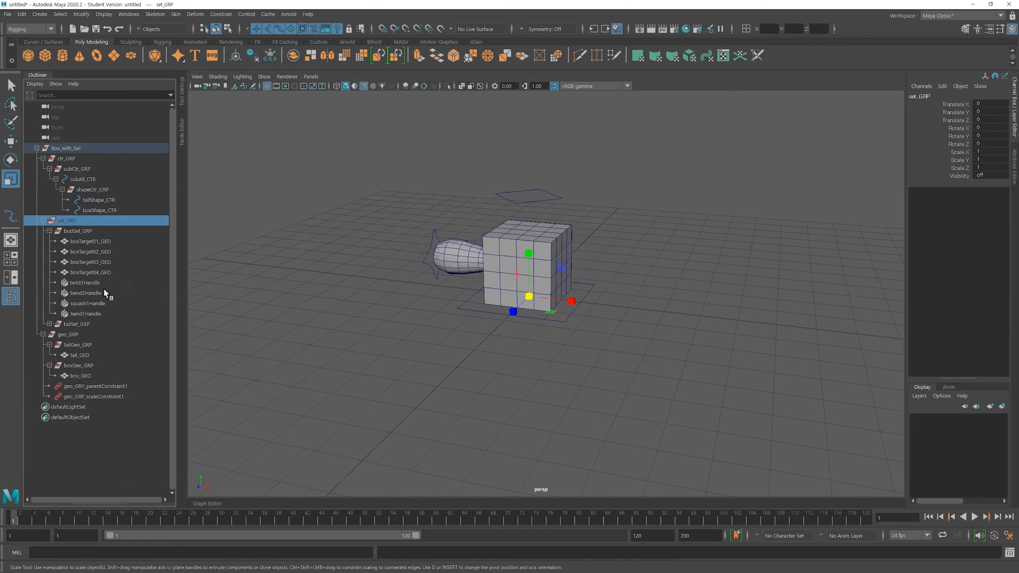
click(43, 220)
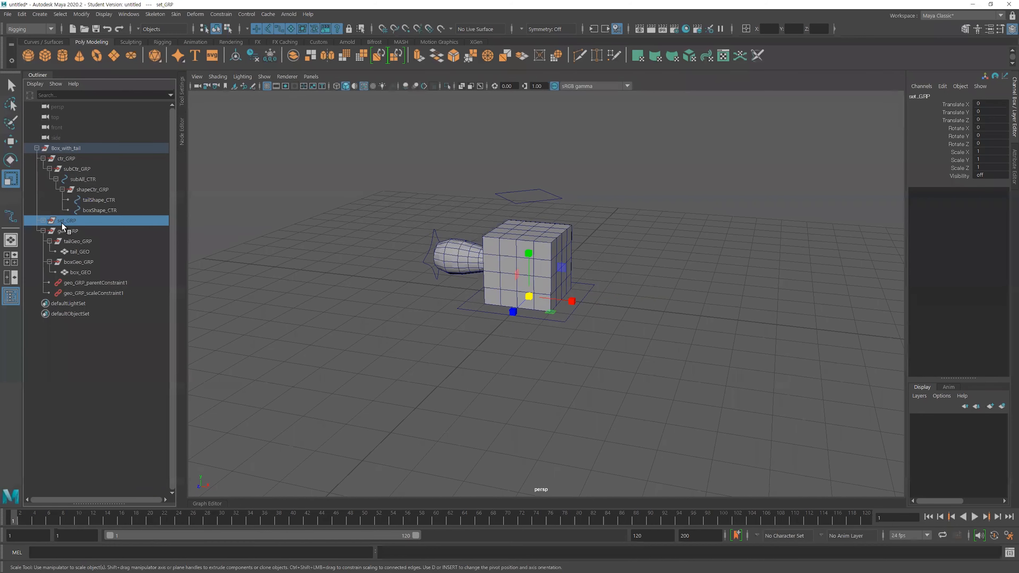
- Test scaling box_GEO directly, undo the scaling, and clear the selection
click(80, 272)
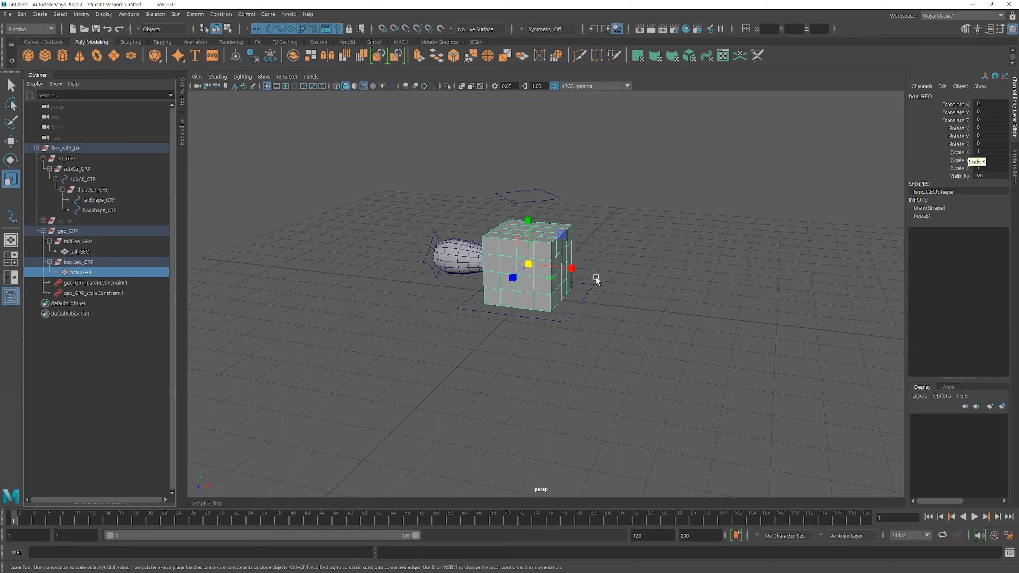
drag(529, 265, 637, 246)
key(ctrl+z)
click(562, 322)
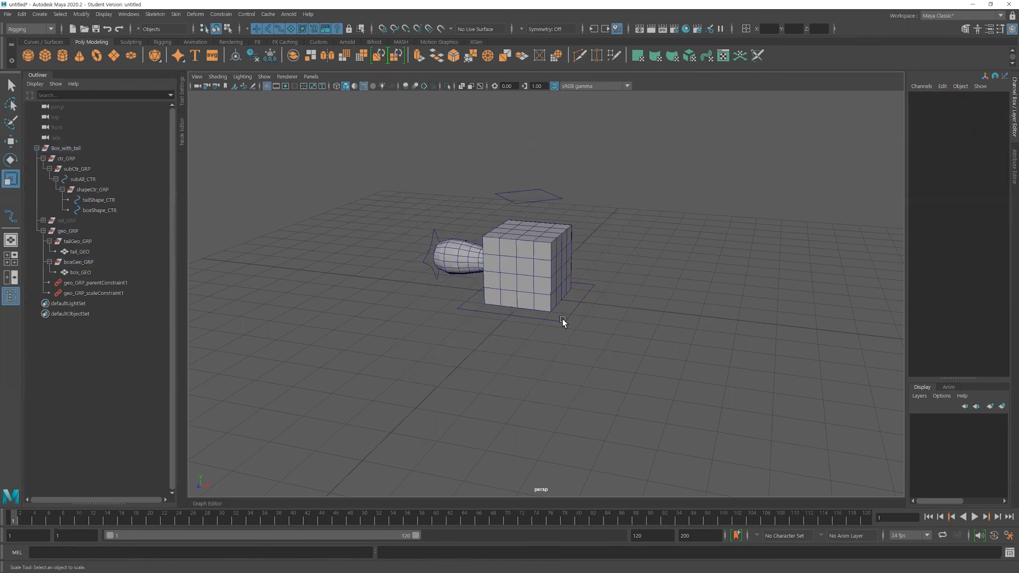
- Scale subAll_CTR uniformly to about 2.35 as a test of the rig
click(563, 322)
drag(529, 297, 716, 267)
alt+right_drag(717, 267, 595, 188)
alt+middle_drag(596, 189, 594, 216)
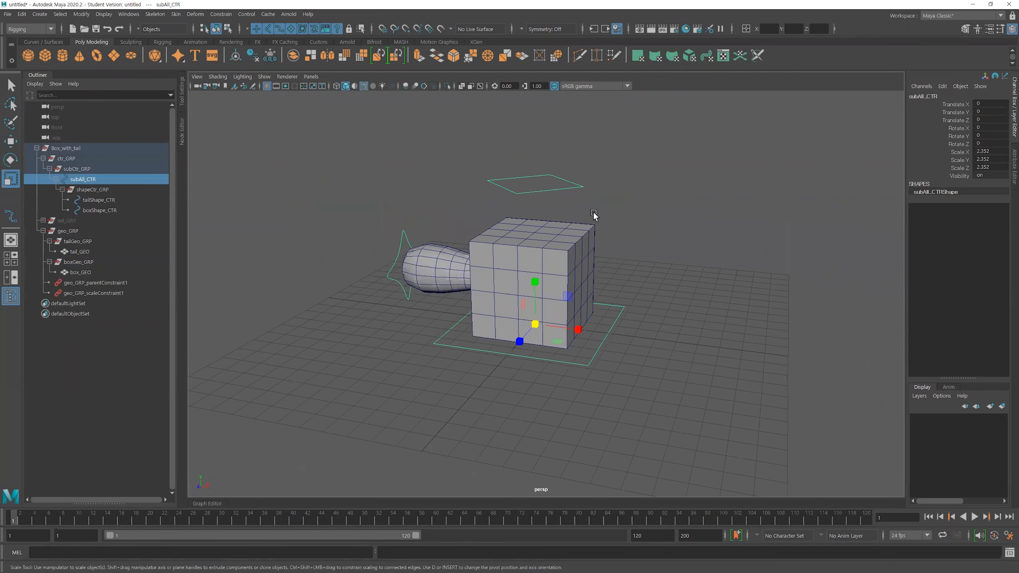
- Test boxShape_CTR's Bend Front Back channel on the enlarged rig, and undo both the bend and subAll_CTR's scaling
drag(582, 193, 551, 165)
click(963, 193)
middle_drag(728, 208, 582, 304)
key(ctrl+z)
click(963, 184)
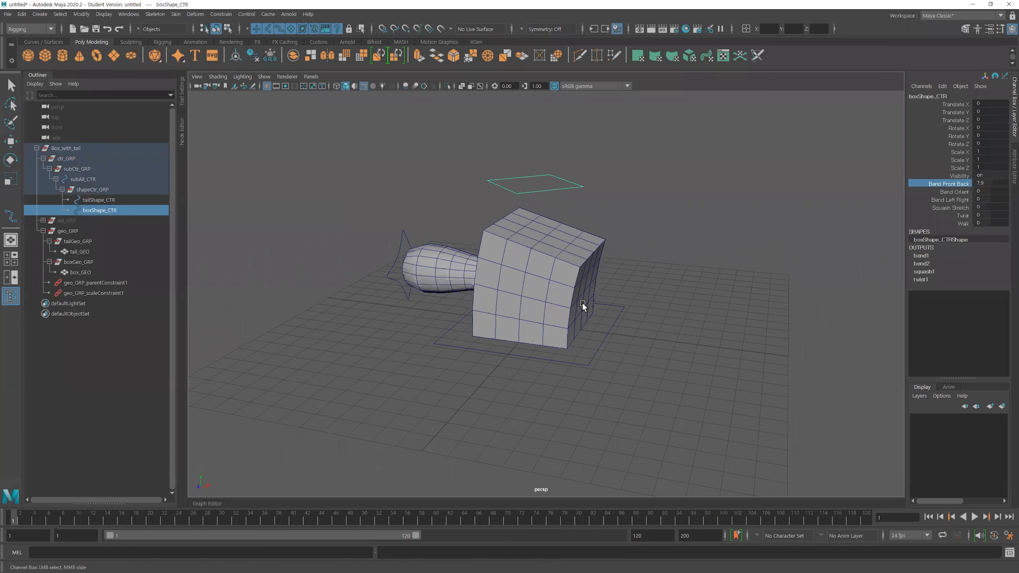
key(ctrl+z)
key(ctrl+z)
key(ctrl+z)
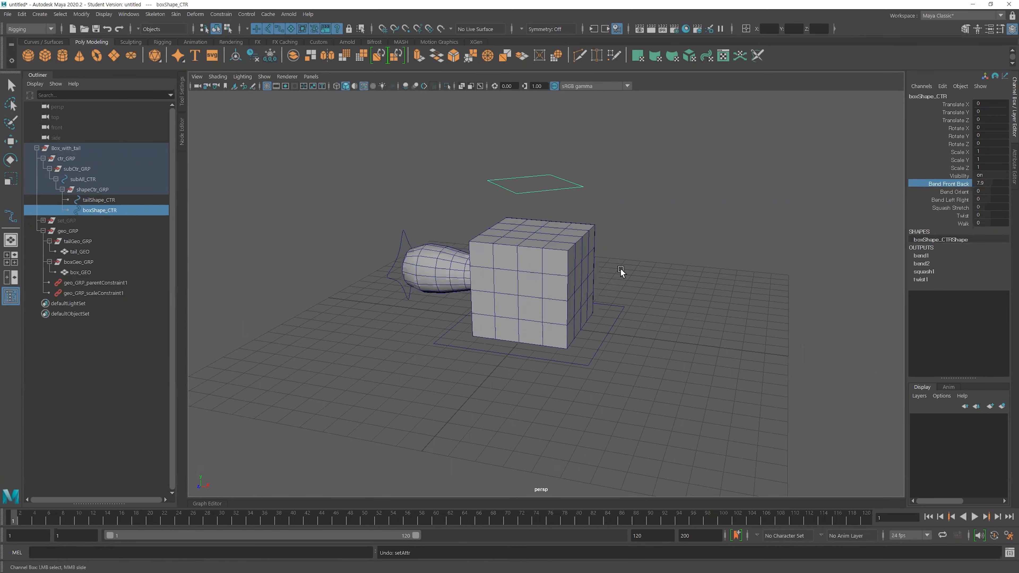
scroll(632, 254, up, 6)
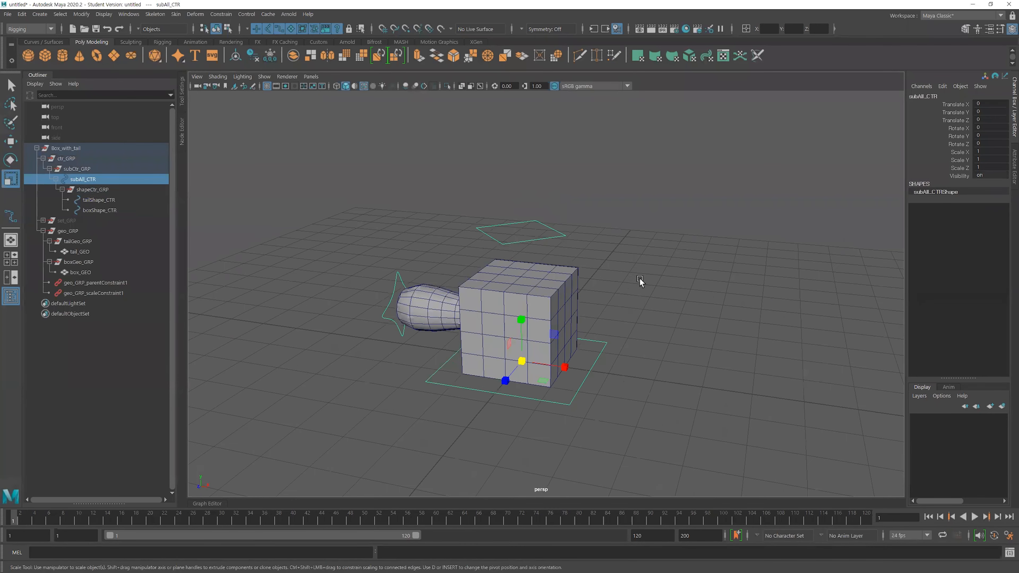
alt+middle_drag(584, 242, 597, 259)
scroll(597, 259, down, 1)
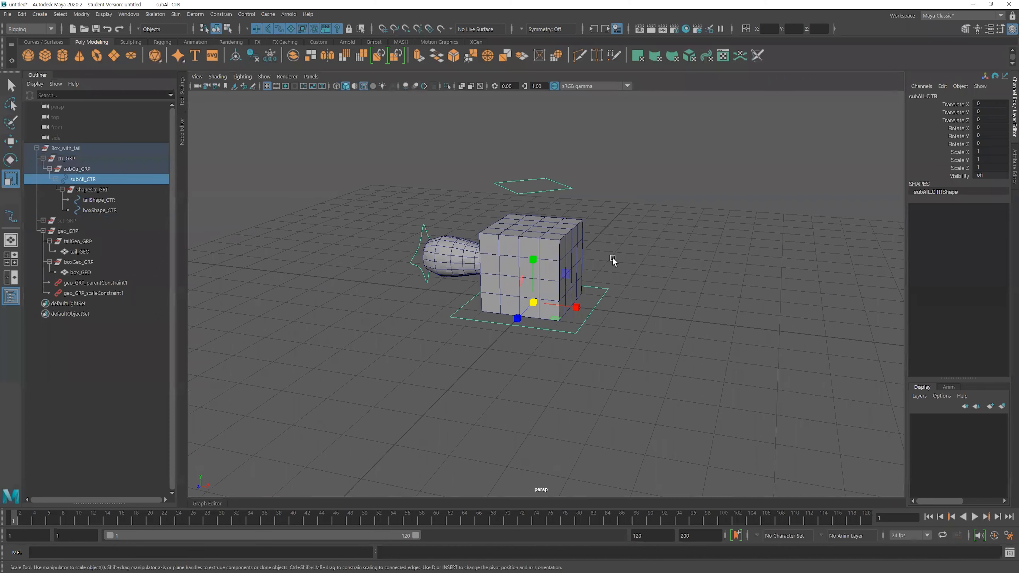
click(638, 259)
- Try another transform of subAll_CTR while viewing the tail side, undo it, and clear the selection
click(578, 335)
click(399, 314)
alt+middle_drag(376, 295, 490, 275)
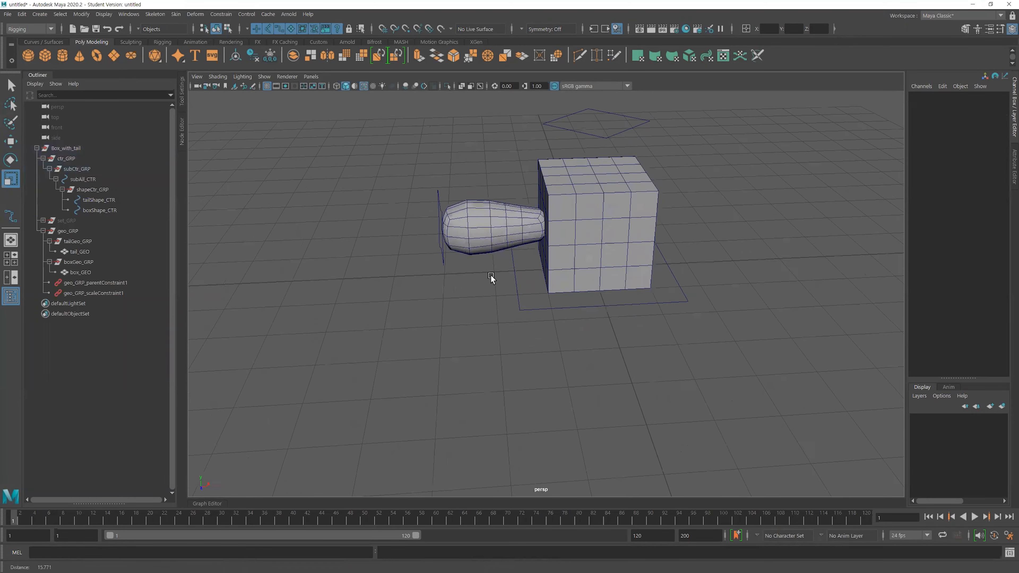
click(519, 311)
drag(594, 267, 582, 266)
key(ctrl+z)
click(483, 305)
- Examine where the tail meets the box, checking the box_GEO and tailGeo_GRP selections in turn
alt+middle_drag(482, 281, 469, 307)
alt+right_drag(469, 307, 499, 288)
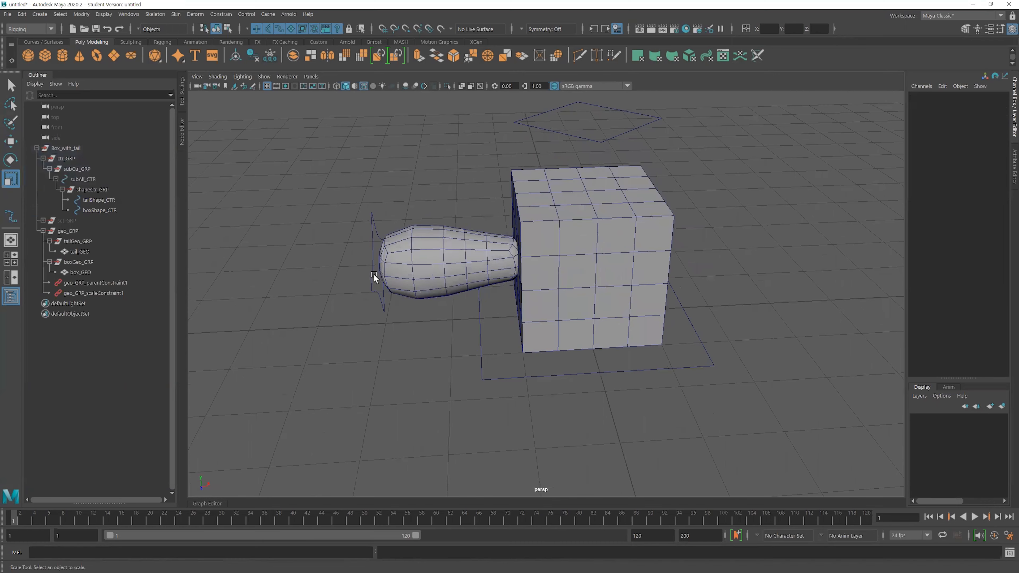
click(514, 261)
click(549, 261)
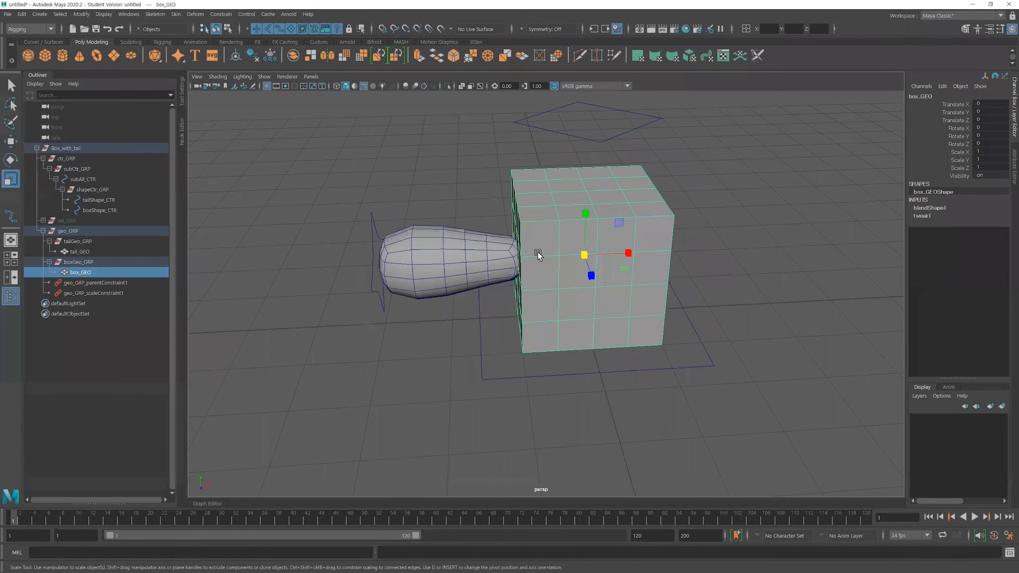
click(449, 189)
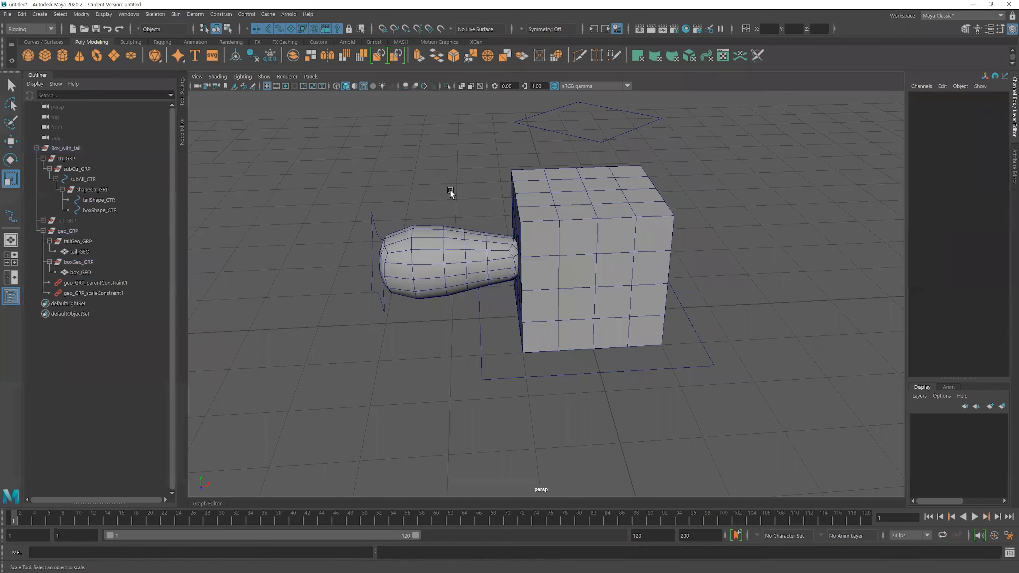
click(76, 241)
alt+drag(522, 329, 492, 296)
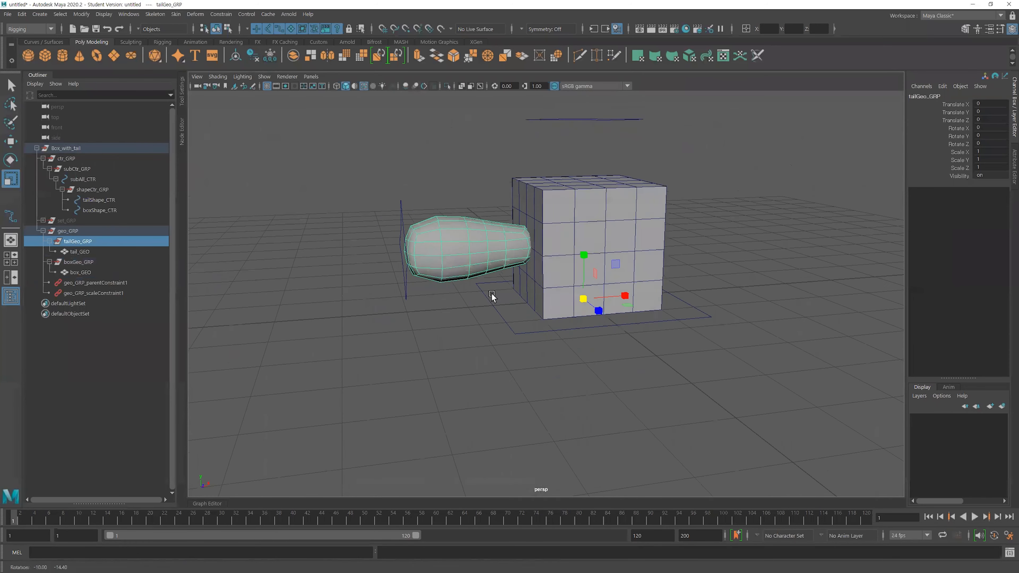
click(555, 216)
scroll(525, 241, up, 3)
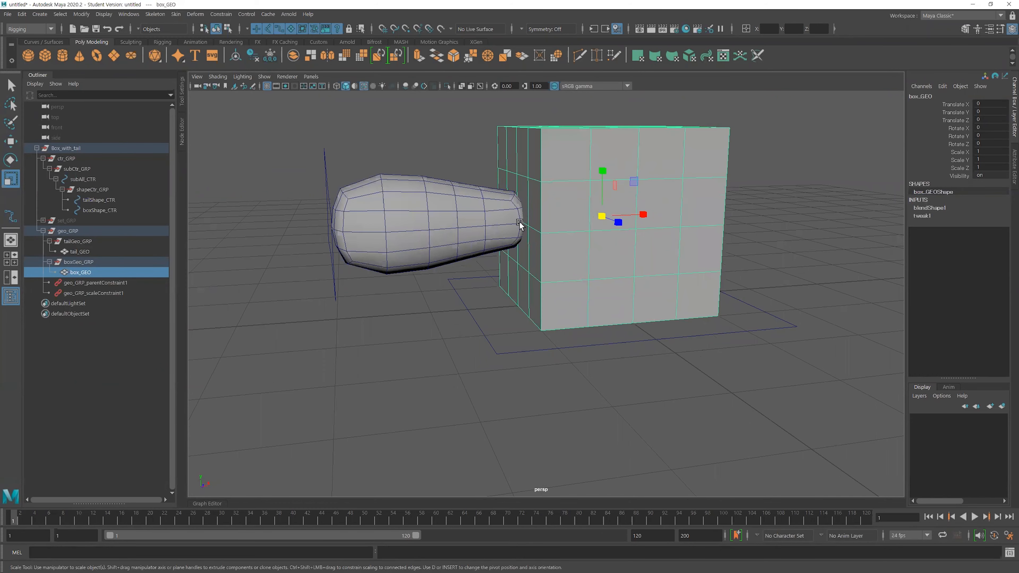
- Move tailGeo_GRP's pivot to the tail's narrow end at the box face, and switch to wireframe display
click(71, 242)
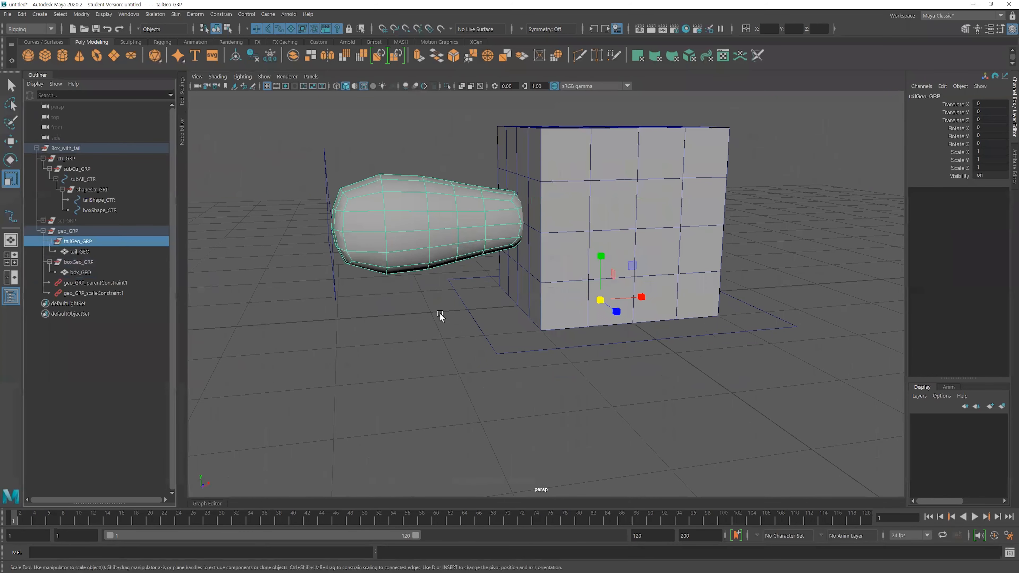
scroll(439, 313, down, 2)
key(w)
alt+drag(548, 304, 538, 290)
click(80, 252)
click(80, 242)
alt+middle_drag(403, 267, 429, 297)
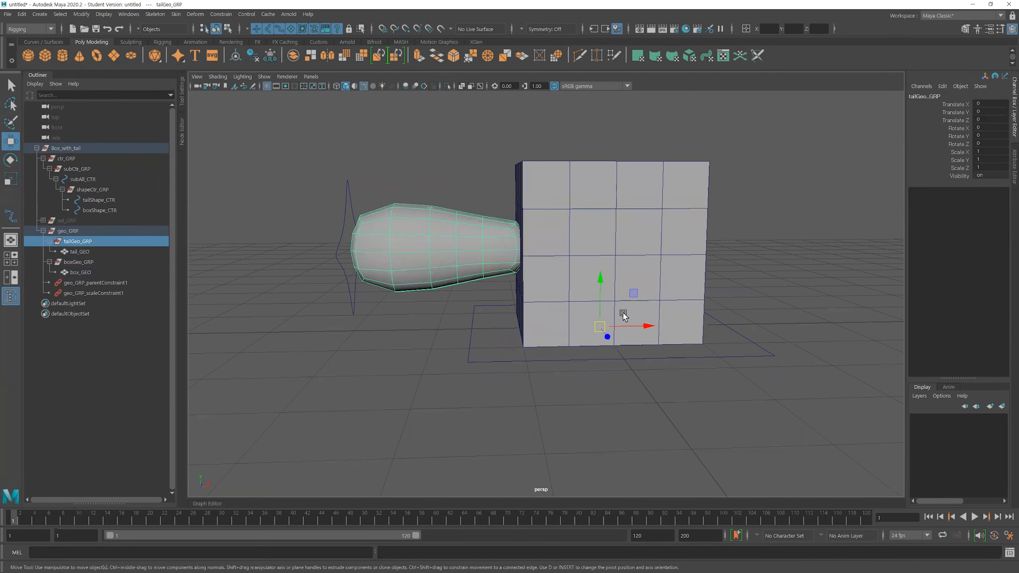
key(d)
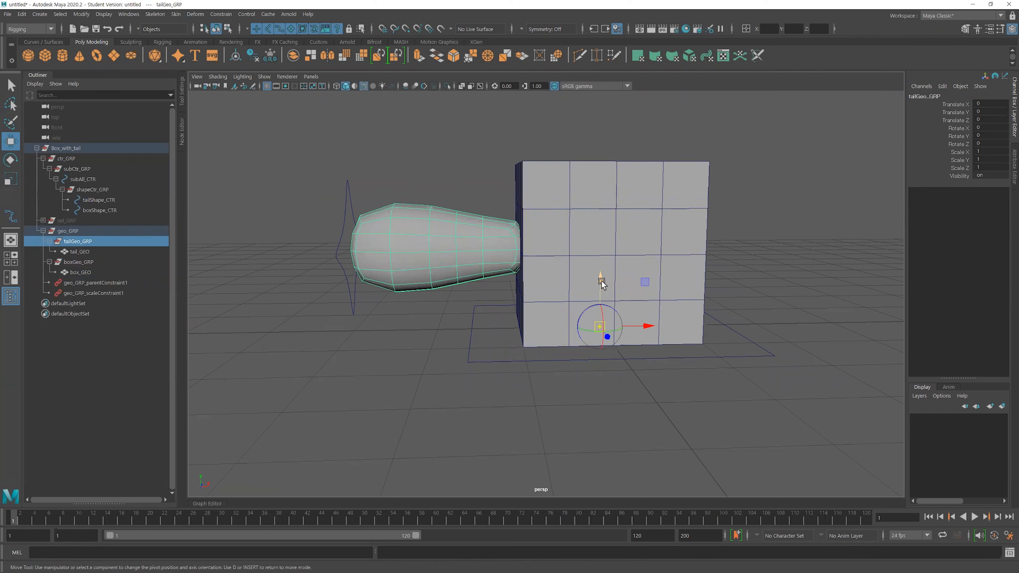
key(x)
drag(602, 281, 569, 329)
key(x)
key(4)
alt+drag(564, 292, 455, 285)
alt+right_drag(454, 284, 633, 308)
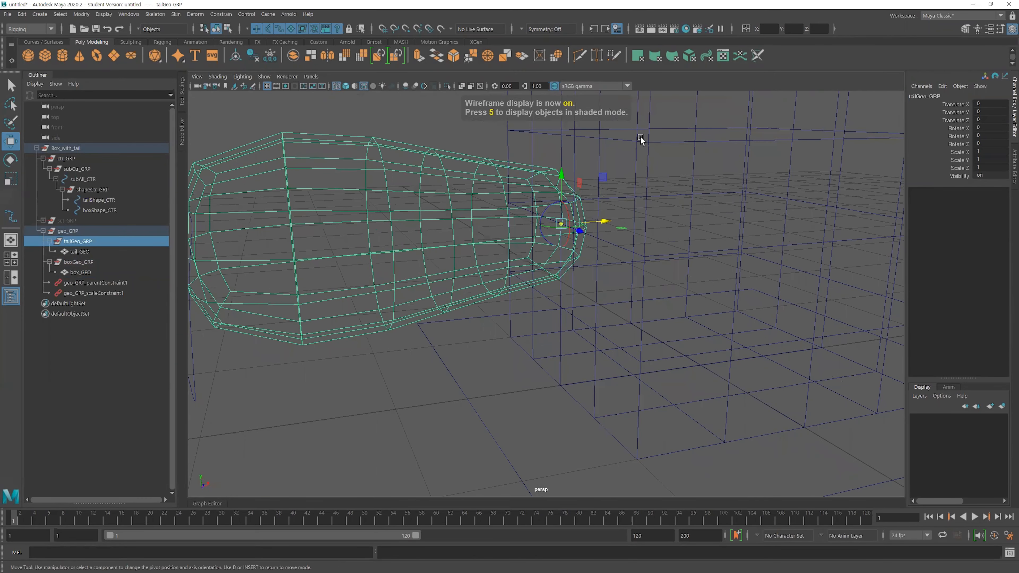
- Inspect the box vertices around the tail's base and compare them with the pivot of tailGeo_GRP
drag(639, 134, 660, 176)
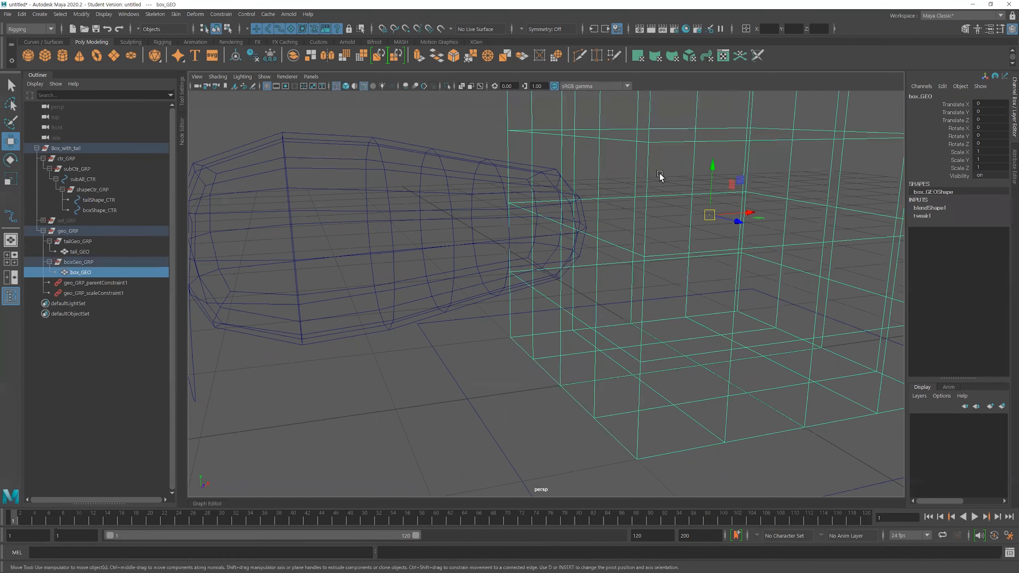
alt+drag(604, 245, 629, 250)
right_drag(641, 251, 601, 257)
click(645, 253)
alt+drag(646, 253, 612, 323)
drag(391, 195, 427, 349)
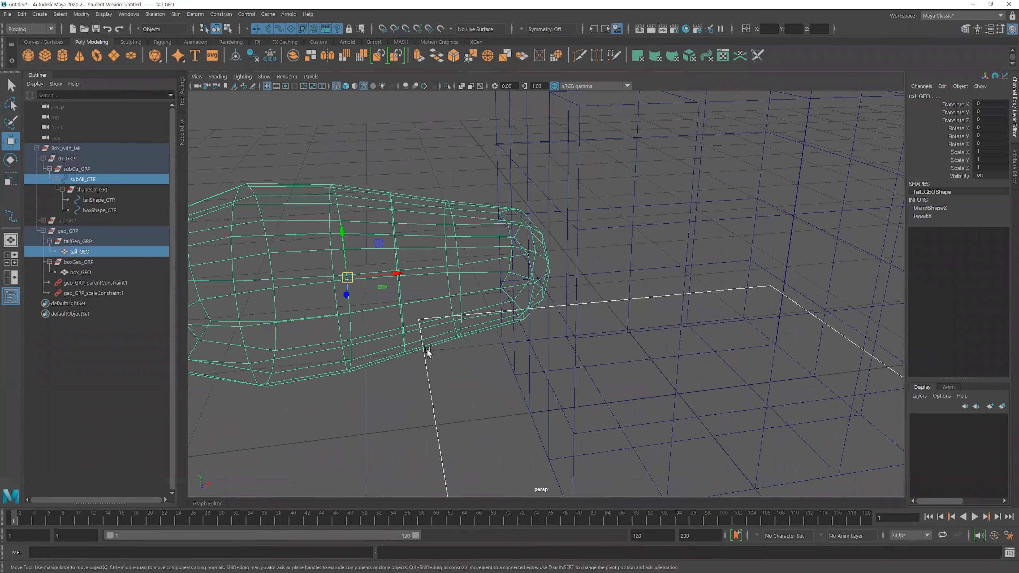
click(75, 244)
alt+drag(539, 278, 641, 295)
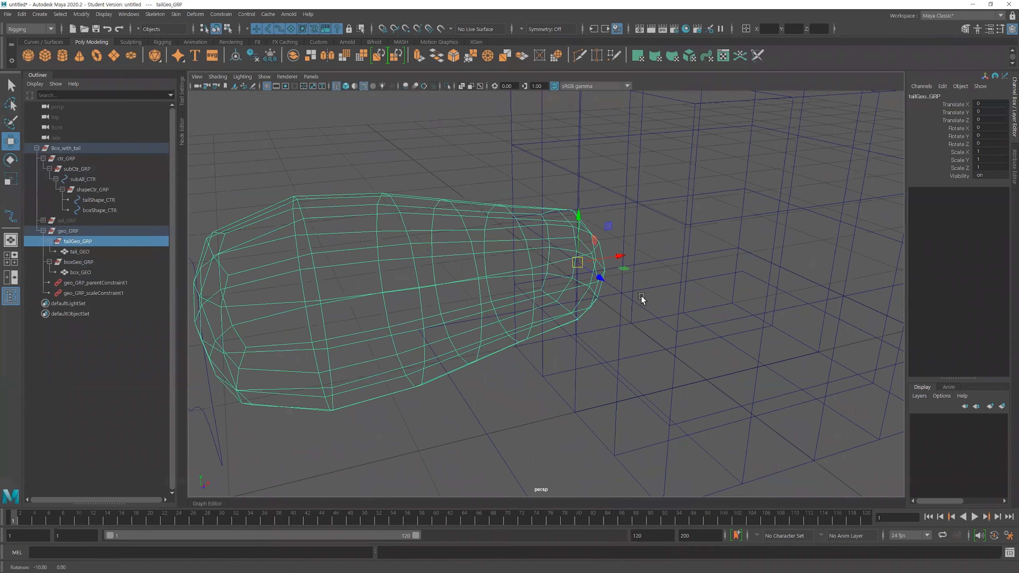
alt+right_drag(498, 267, 611, 243)
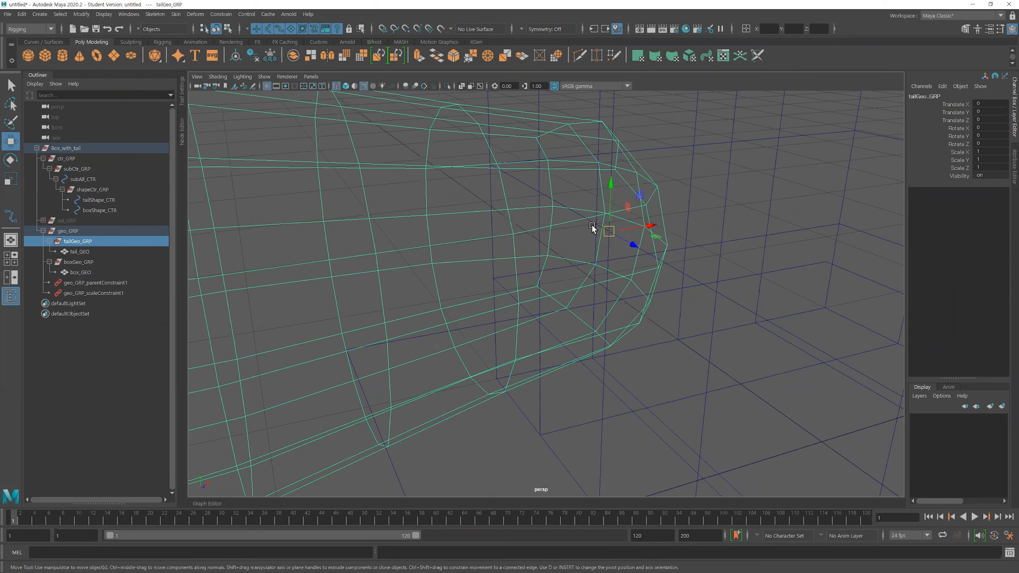
- Check the box_GEO vertex nearest the tail's pivot, and examine geo_GRP_parentConstraint1
click(710, 286)
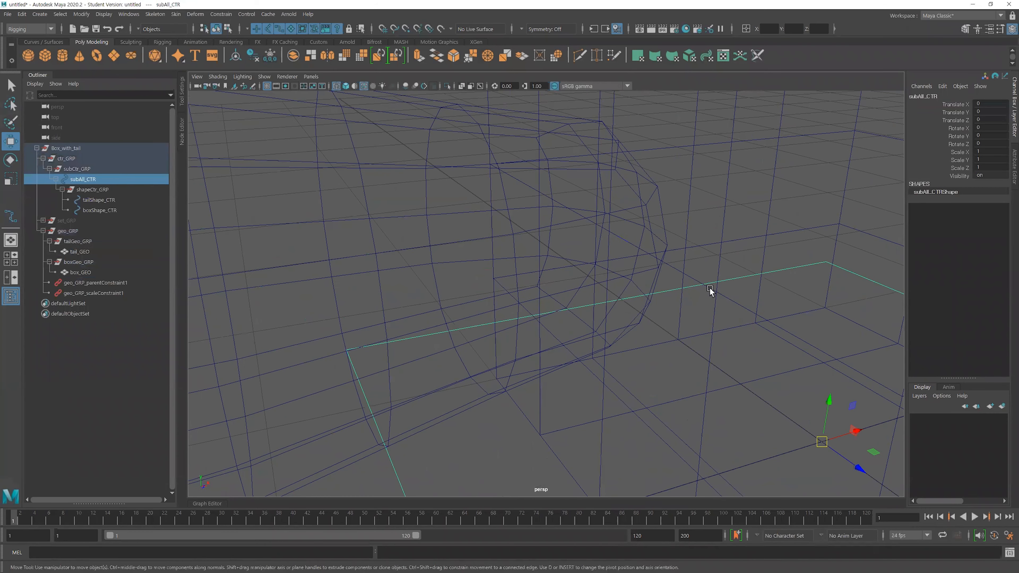
click(721, 233)
right_drag(615, 228, 565, 229)
click(610, 230)
alt+drag(611, 229, 628, 348)
alt+right_drag(670, 358, 469, 342)
click(518, 415)
alt+middle_drag(586, 367, 566, 332)
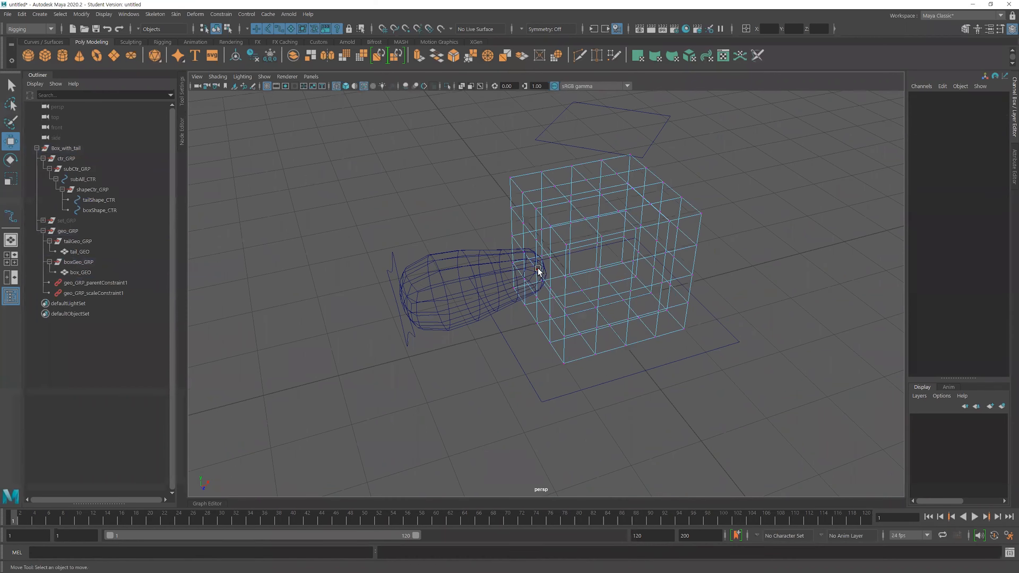
click(105, 284)
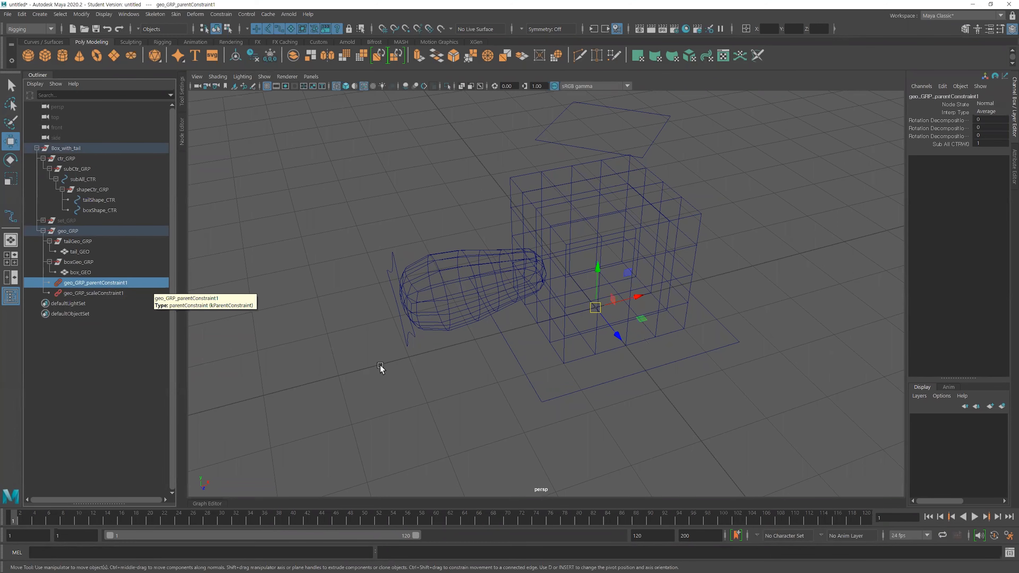
click(482, 372)
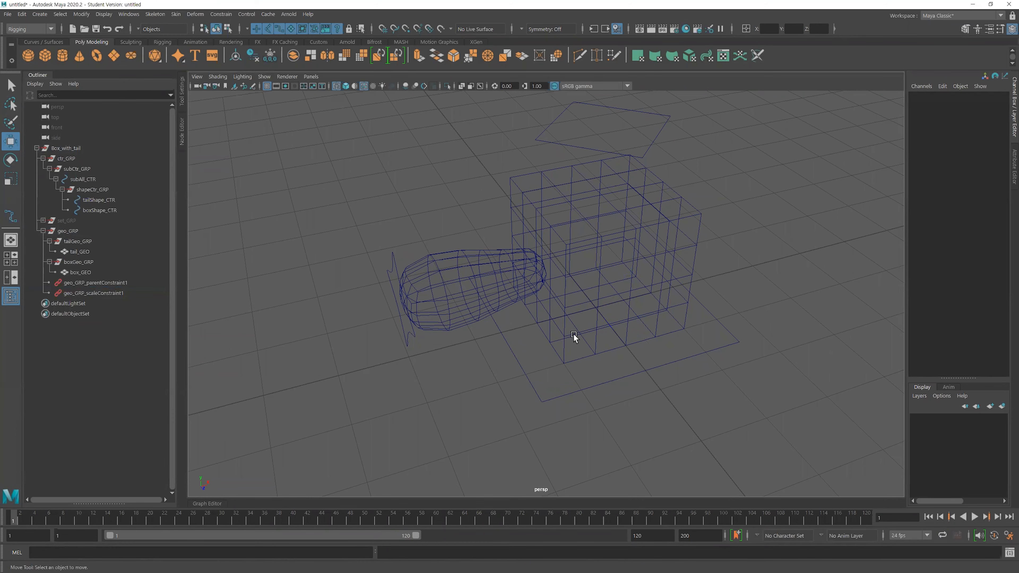
- Create a UV Pin on the box_GEO vertex where the tail's base meets the box
click(565, 326)
right_drag(557, 271, 539, 267)
right_drag(569, 306, 549, 302)
click(548, 262)
alt+drag(547, 262, 481, 318)
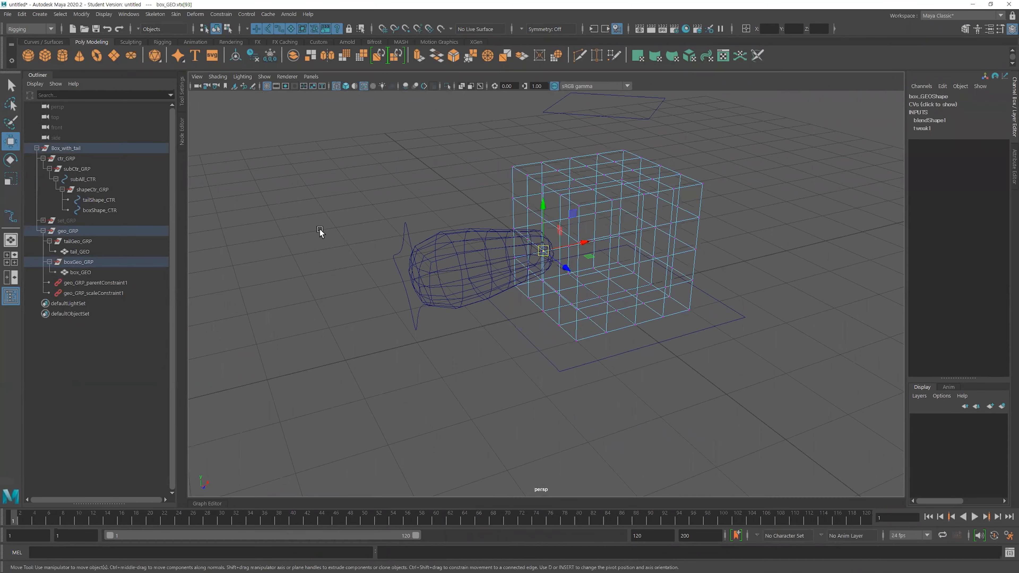
click(223, 16)
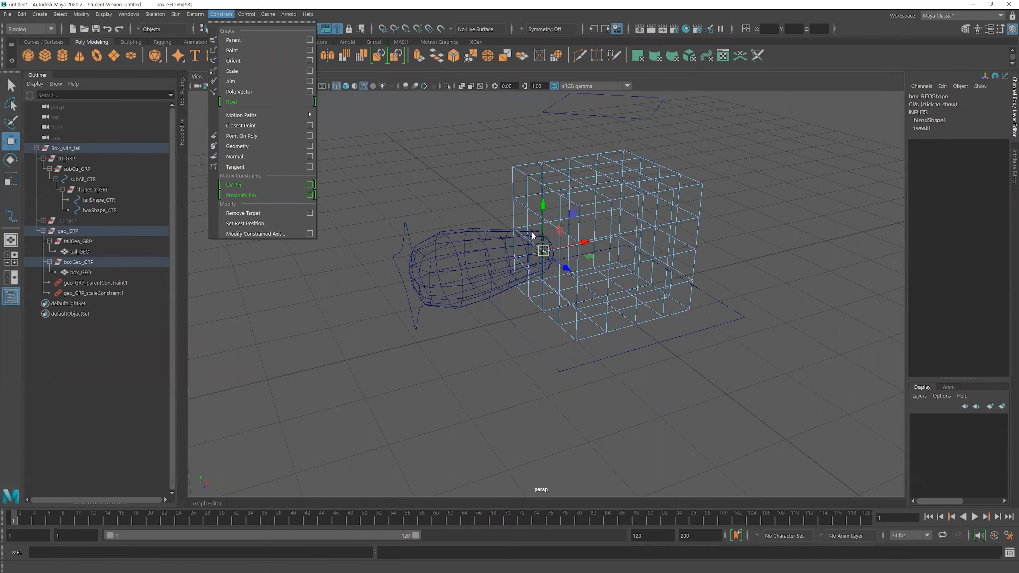
click(273, 185)
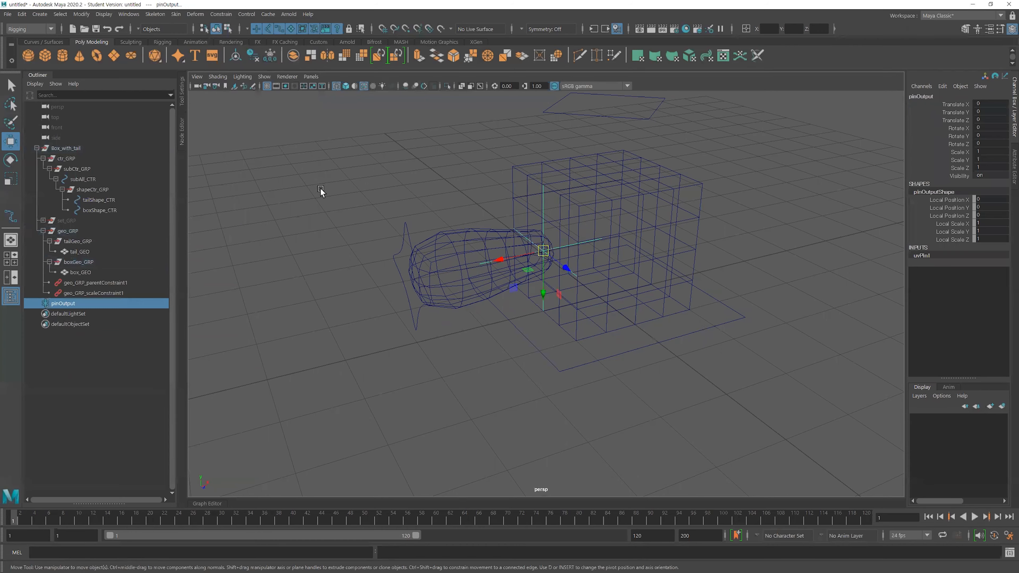
- Return to shaded display and hide tail_GEO to expose the pinned side of the box
mouse_move(336, 175)
alt+mouse_down()
mouse_move(348, 168)
mouse_move(332, 183)
alt+mouse_up()
click(332, 182)
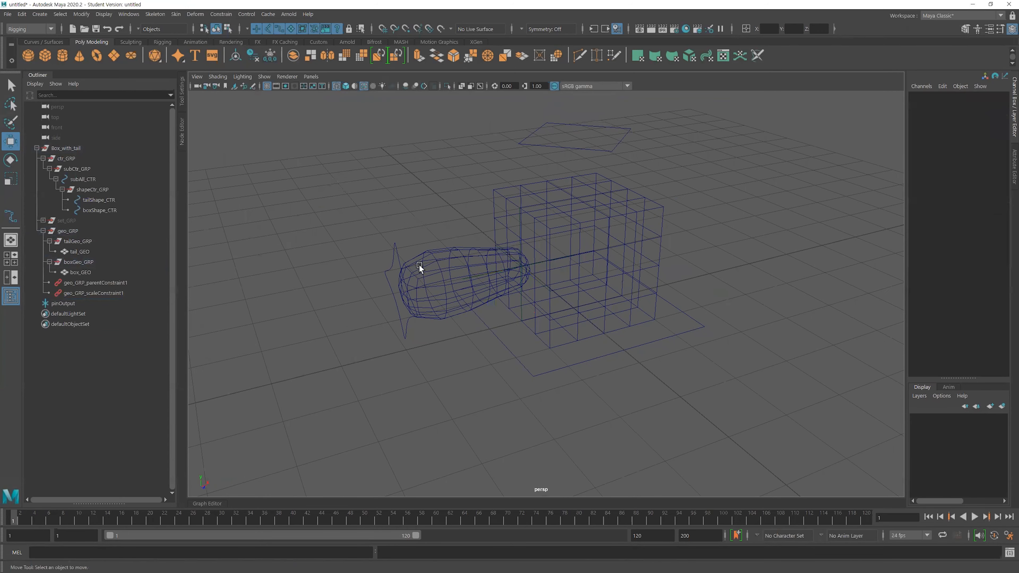
click(60, 303)
alt+drag(516, 320, 521, 308)
key(5)
click(439, 309)
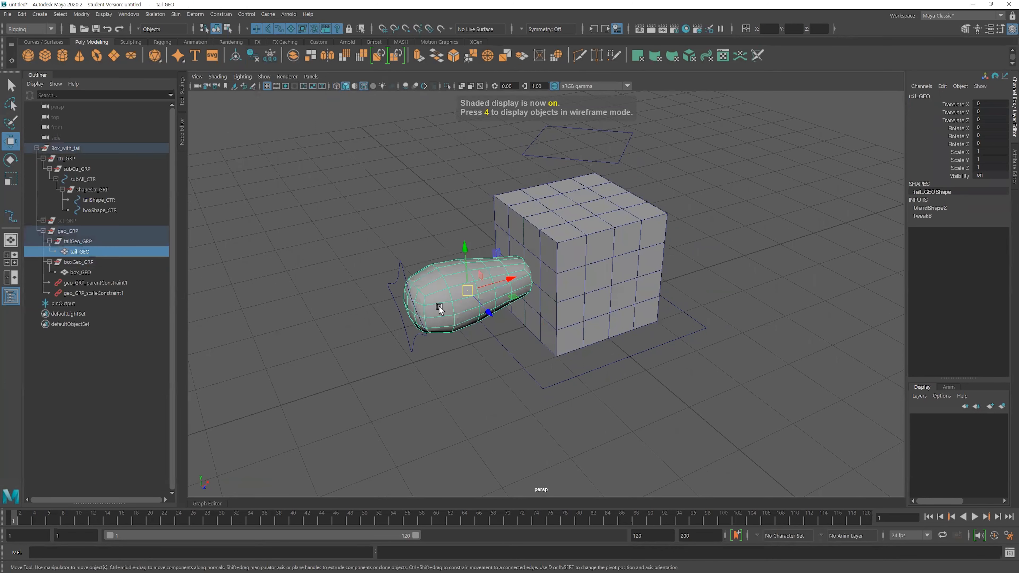
key(ctrl+h)
alt+drag(487, 298, 526, 261)
- Test how the pinned side of the box deforms with boxShape_CTR's Bend Front Back, Twist and Walk, undoing each change
click(462, 262)
click(625, 166)
click(614, 148)
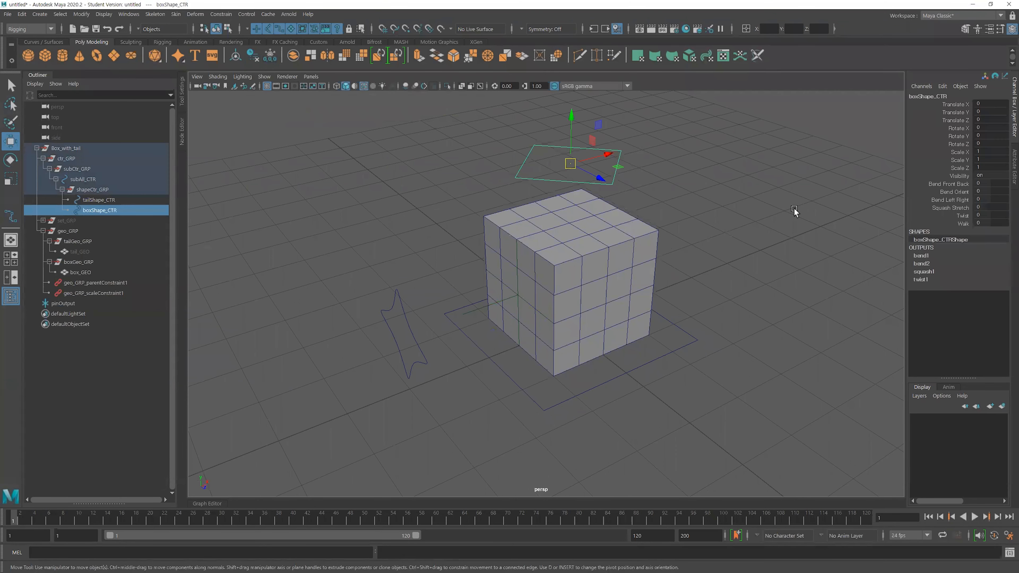
click(950, 184)
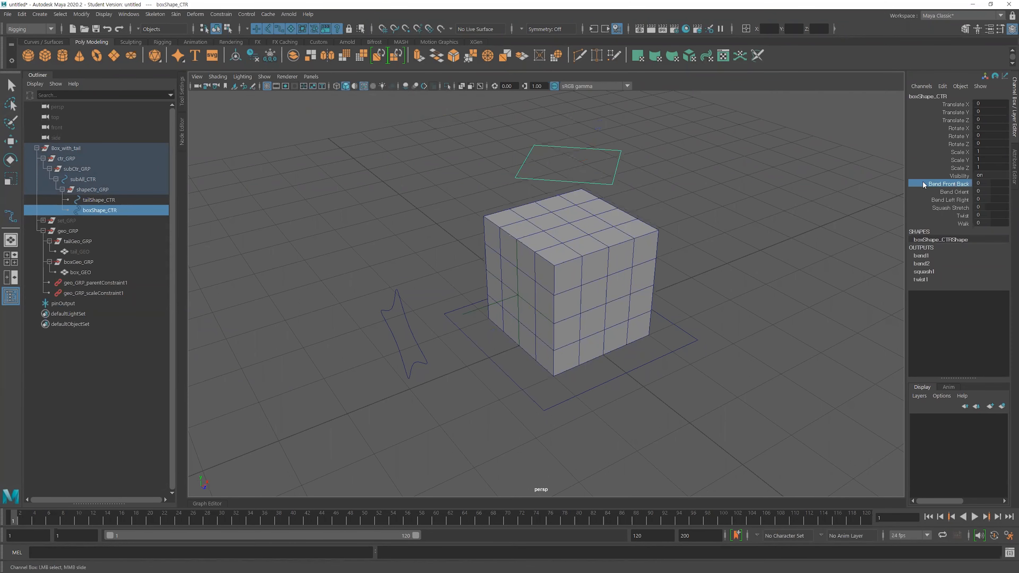
middle_drag(698, 178, 679, 199)
key(ctrl+z)
click(960, 215)
middle_drag(727, 241, 643, 314)
key(ctrl+z)
click(963, 223)
key(ctrl+z)
alt+drag(644, 299, 483, 259)
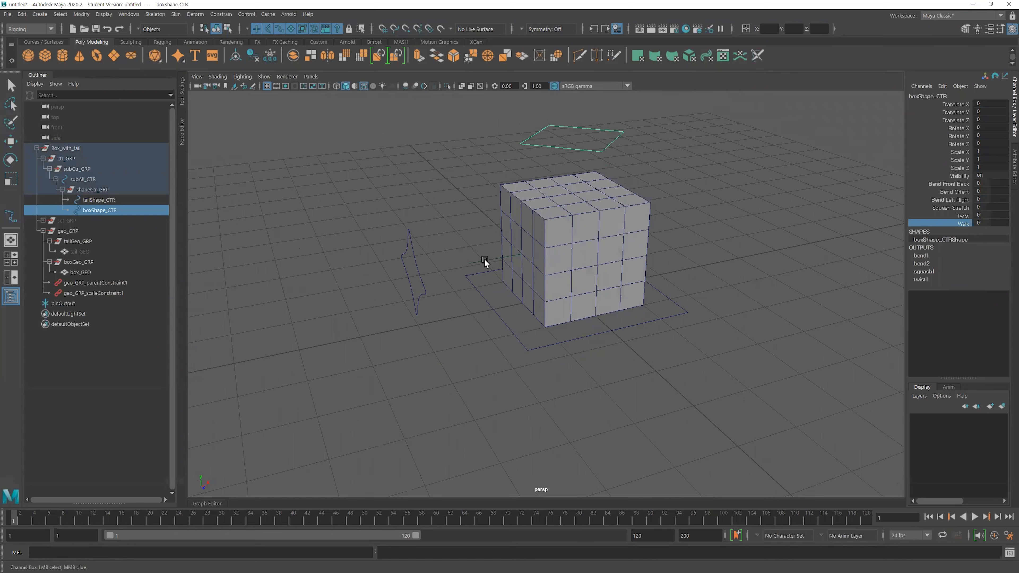
- Expand set_GRP in the hierarchy and parent pinOutput under it
click(123, 303)
key(w)
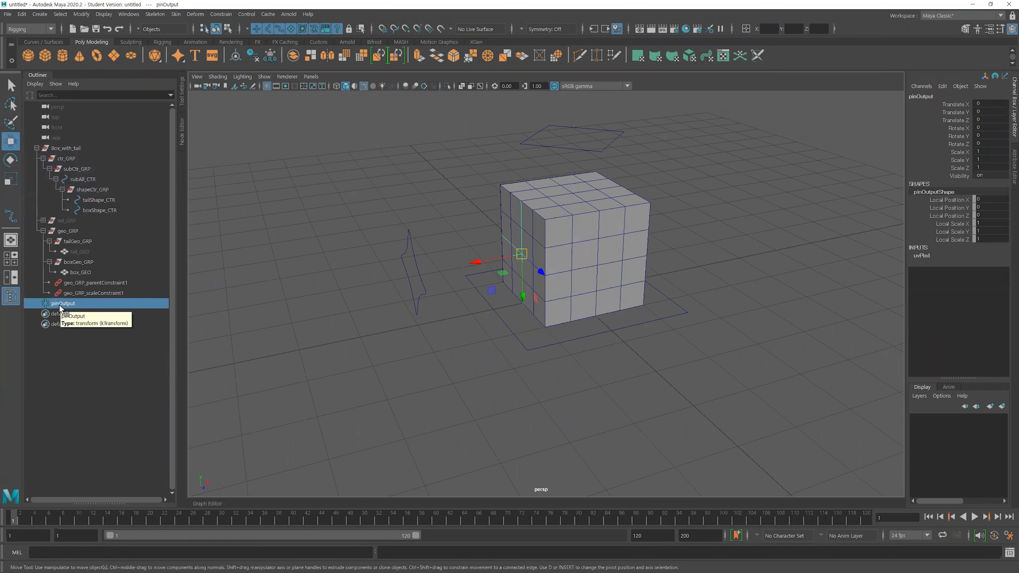
click(42, 220)
click(43, 220)
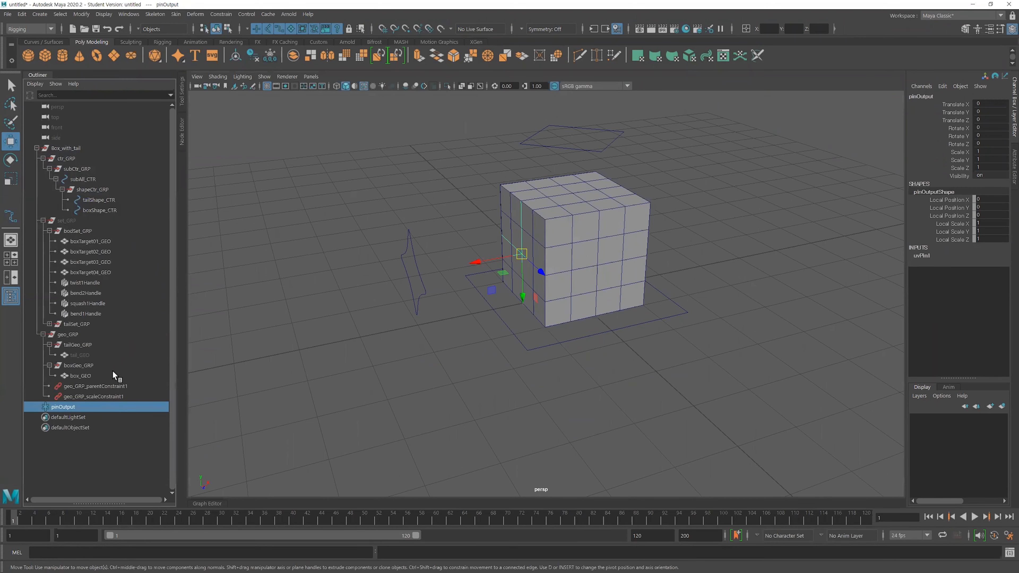
middle_drag(66, 406, 70, 220)
- Unhide set_GRP and check pinOutput's placement on the side of the box
click(70, 221)
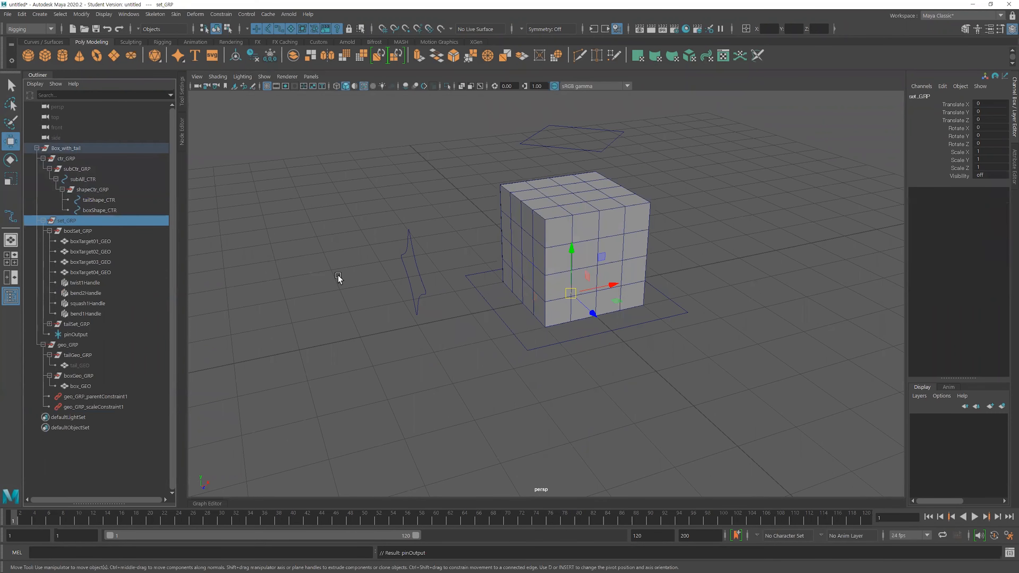
key(shift+h)
alt+right_drag(536, 325, 521, 315)
alt+middle_drag(521, 316, 524, 327)
click(221, 379)
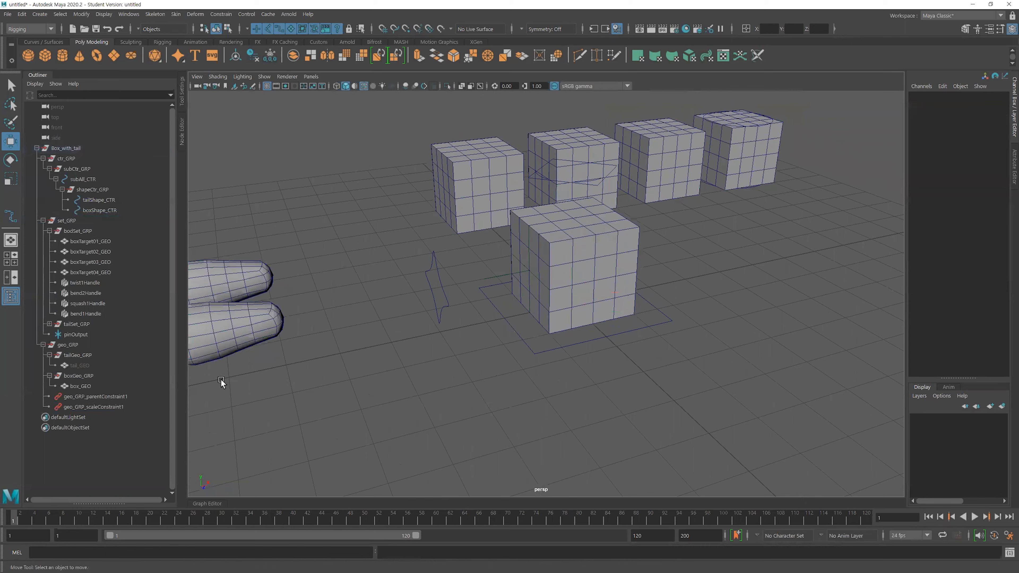
click(71, 336)
scroll(568, 351, up, 5)
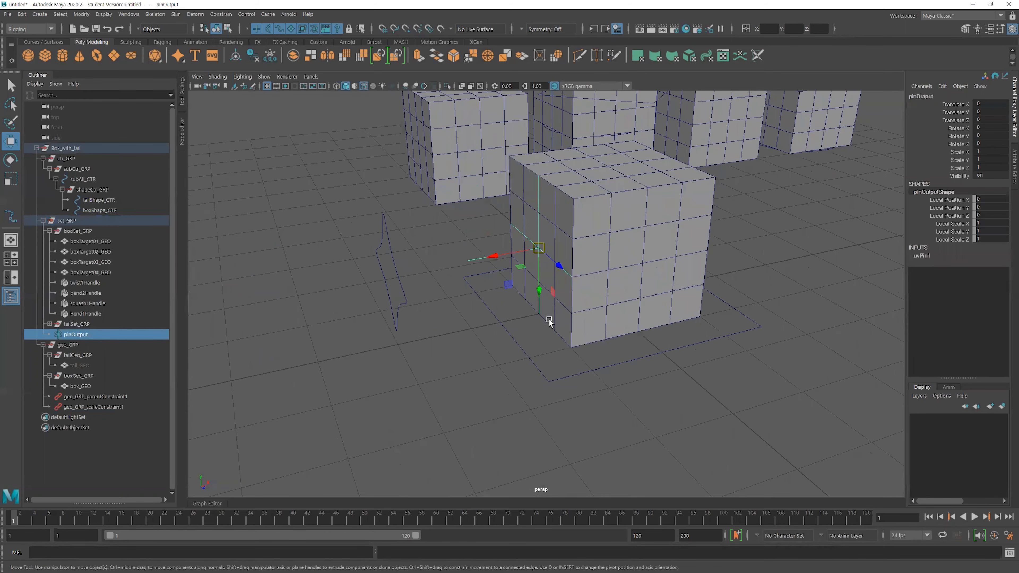
- Unhide tail_GEO so the tail shows beside the box
click(102, 365)
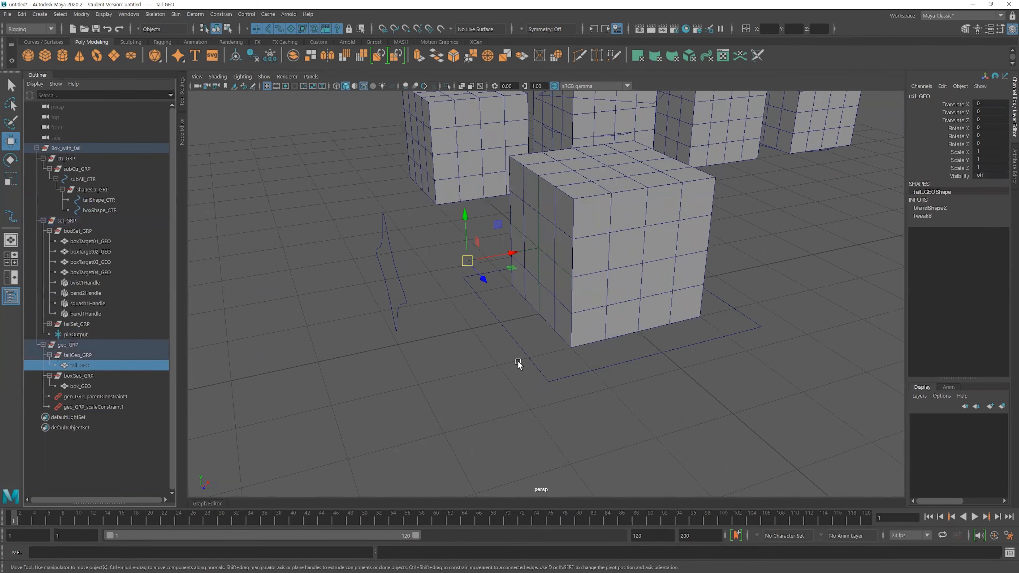
key(shift+h)
click(188, 362)
- Parent-constrain tailGeo_GRP to pinOutput so the pin drives the tail
click(77, 335)
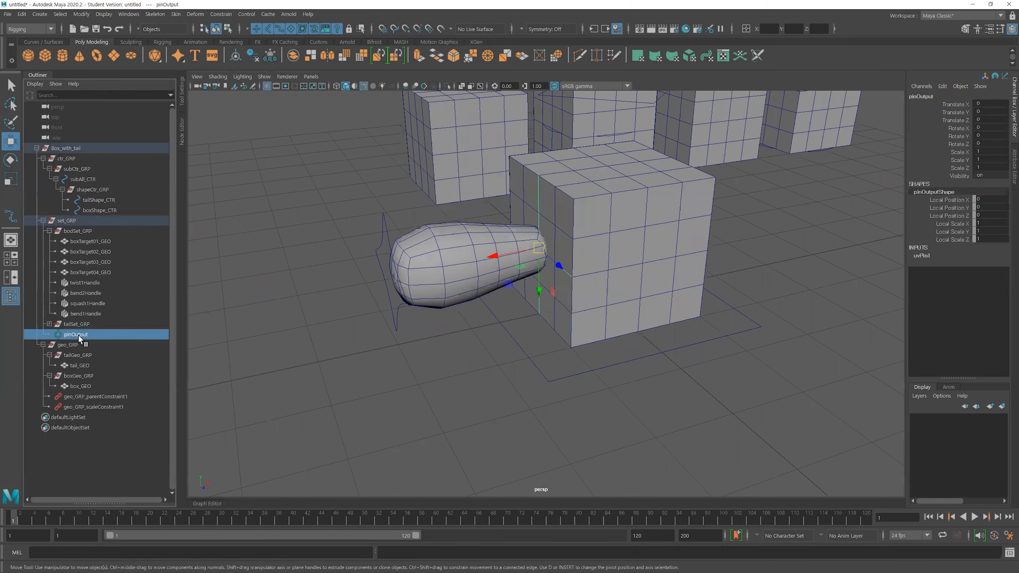
alt+drag(573, 278, 572, 295)
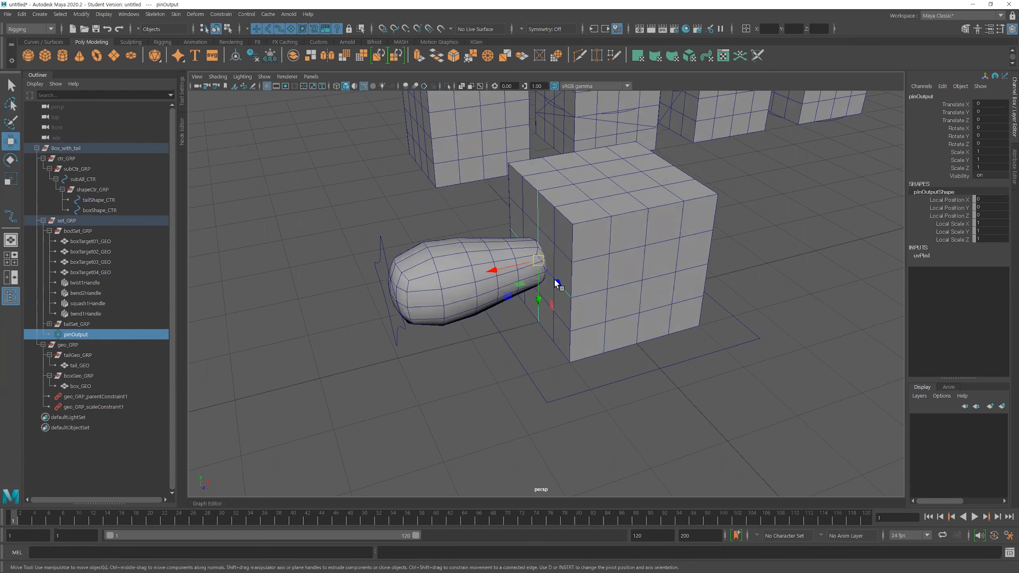
ctrl+click(73, 356)
alt+right_drag(577, 298, 475, 298)
click(219, 15)
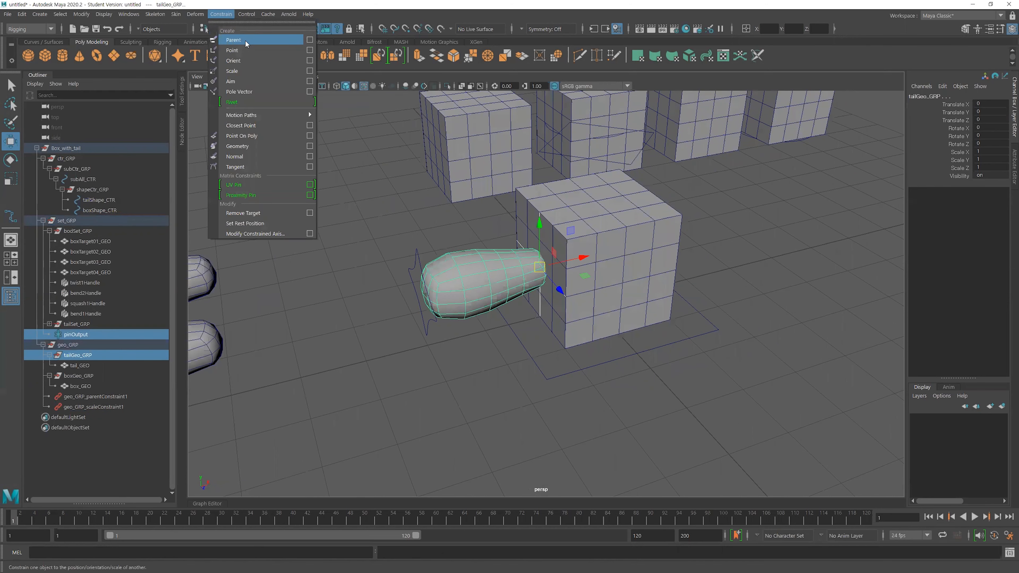
click(245, 40)
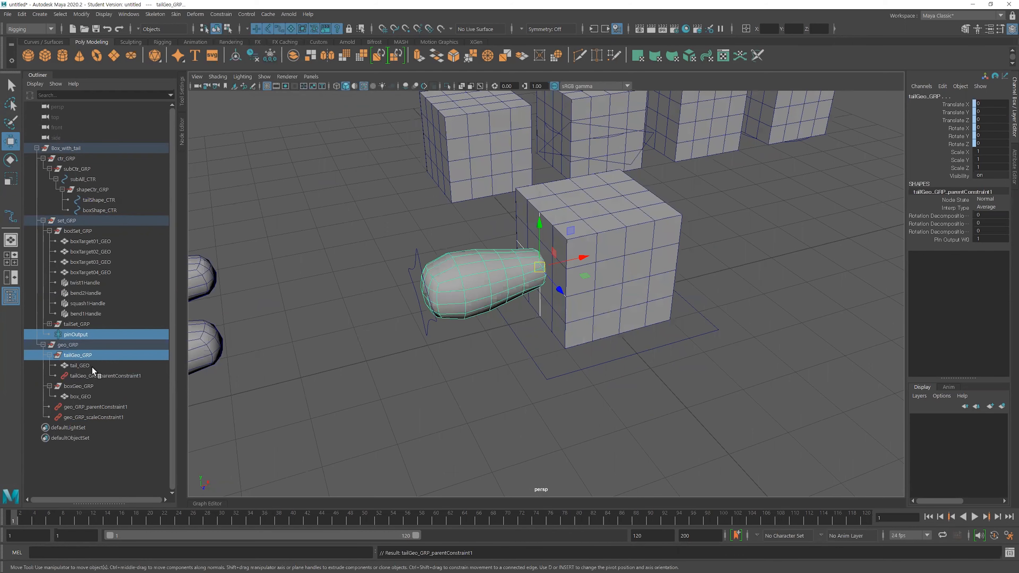
- Test the tail's attachment by moving and rotating subAll_CTR, undoing both transforms
click(492, 358)
alt+drag(492, 357, 572, 277)
click(597, 404)
drag(523, 348, 500, 356)
key(ctrl+z)
key(e)
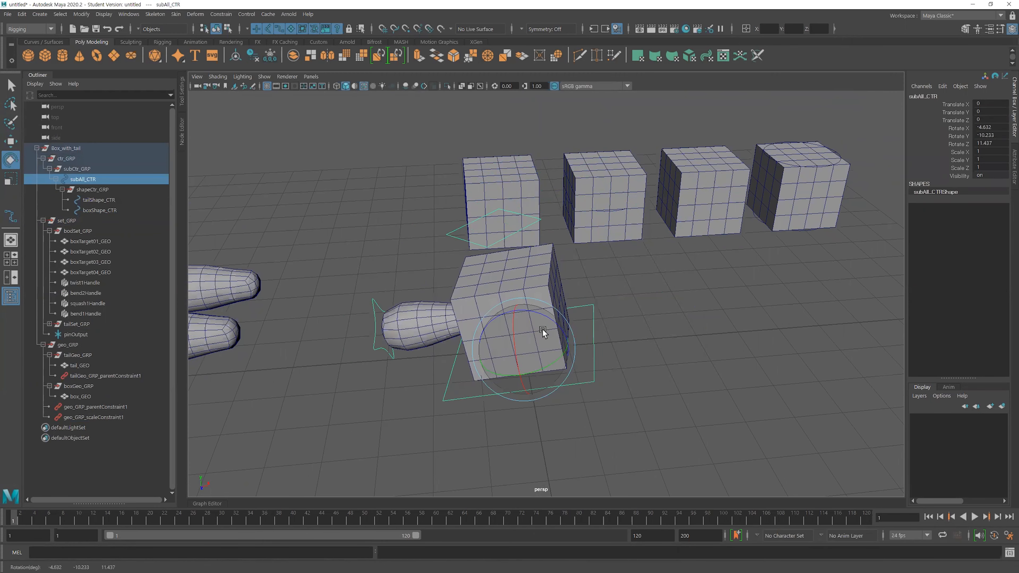
click(652, 281)
- Test whether the tail follows the box using boxShape_CTR's Bend Front Back and Bend Left Right, undoing each change
click(562, 227)
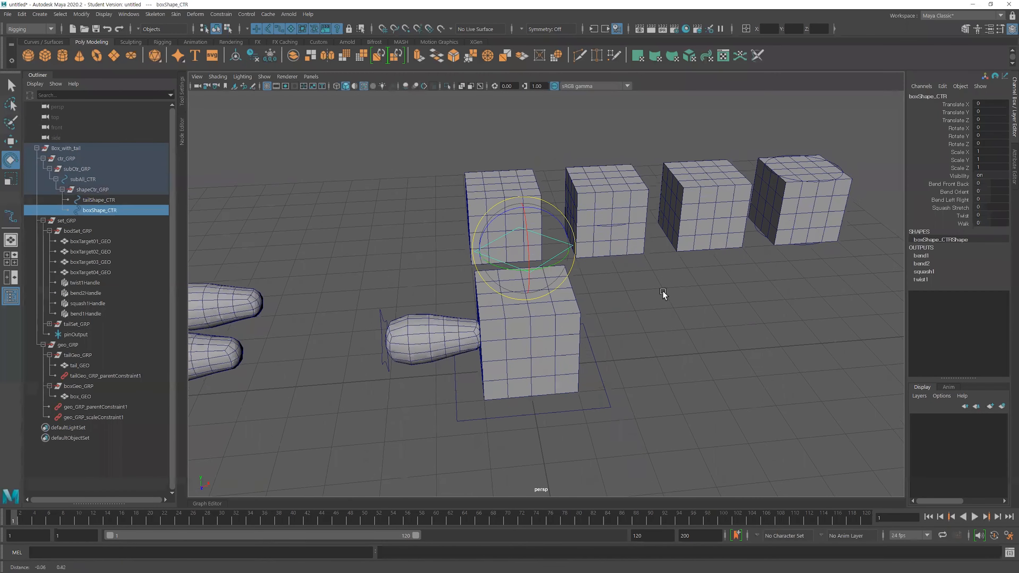
alt+drag(598, 291, 678, 281)
click(958, 184)
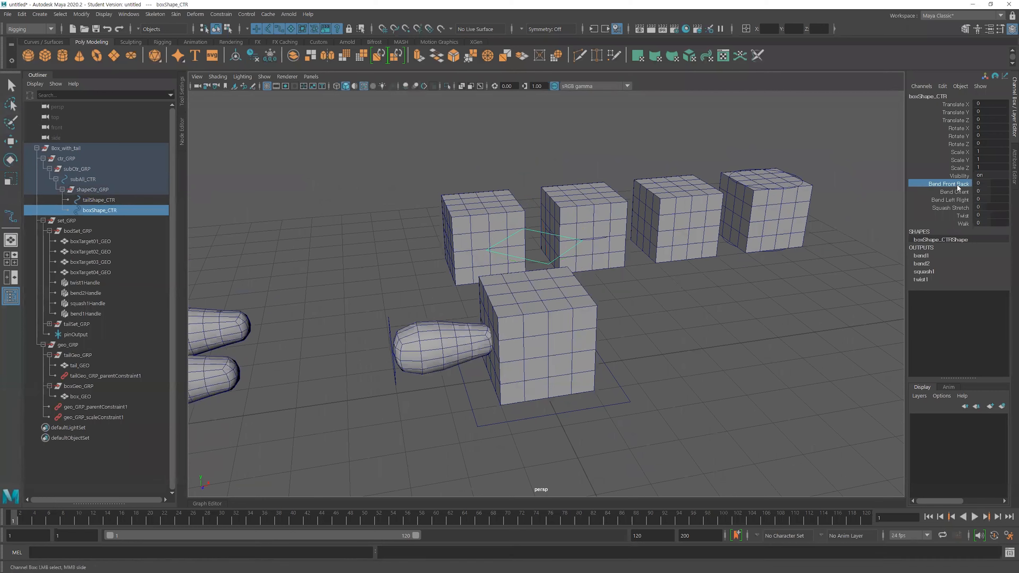
middle_drag(678, 297, 598, 309)
key(ctrl+z)
click(957, 200)
middle_drag(774, 303, 585, 347)
key(ctrl+z)
- Test whether the tail follows the box using boxShape_CTR's Twist and Walk, undoing each change and clearing the selection
click(963, 217)
middle_drag(625, 317, 867, 271)
key(ctrl+z)
click(963, 224)
middle_drag(657, 346, 748, 350)
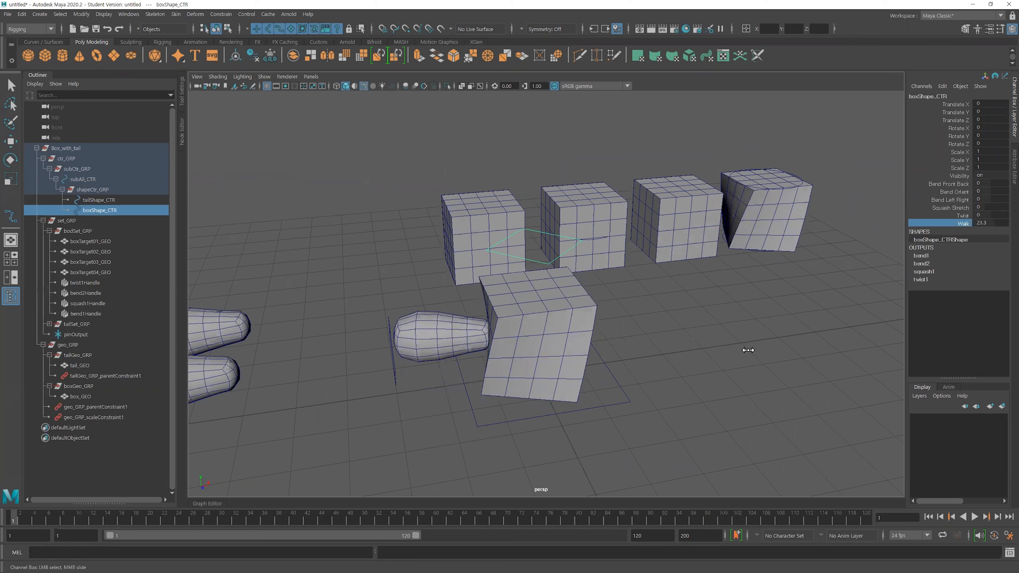
key(ctrl+z)
click(672, 338)
- Examine the box, tail, subAll_CTR and target shapes from several angles
scroll(480, 341, down, 3)
mouse_move(479, 341)
alt+mouse_down()
mouse_move(565, 332)
mouse_move(482, 341)
alt+mouse_up()
alt+right_drag(481, 341, 518, 350)
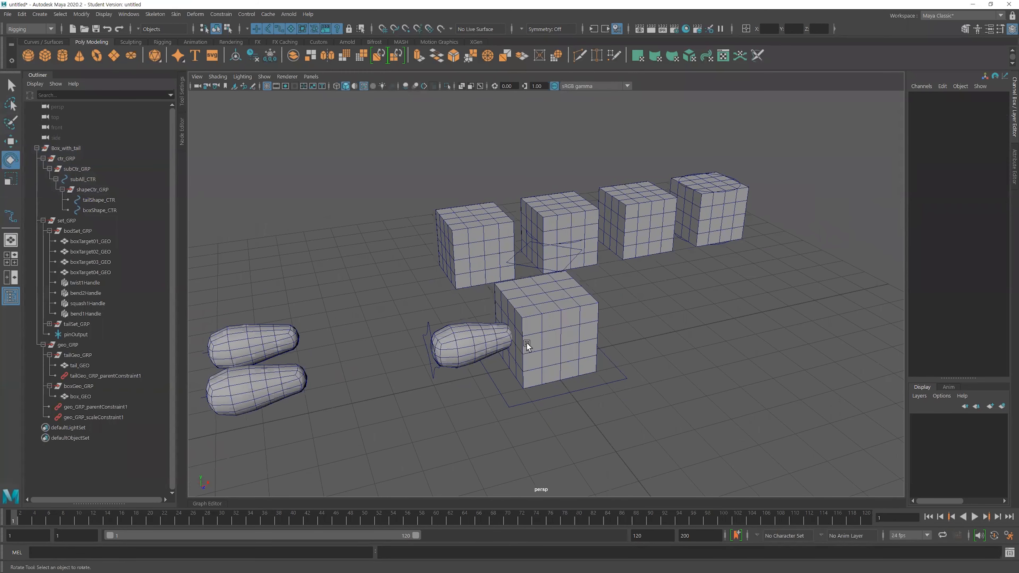
alt+drag(549, 348, 506, 347)
alt+drag(447, 359, 557, 377)
click(542, 403)
click(644, 341)
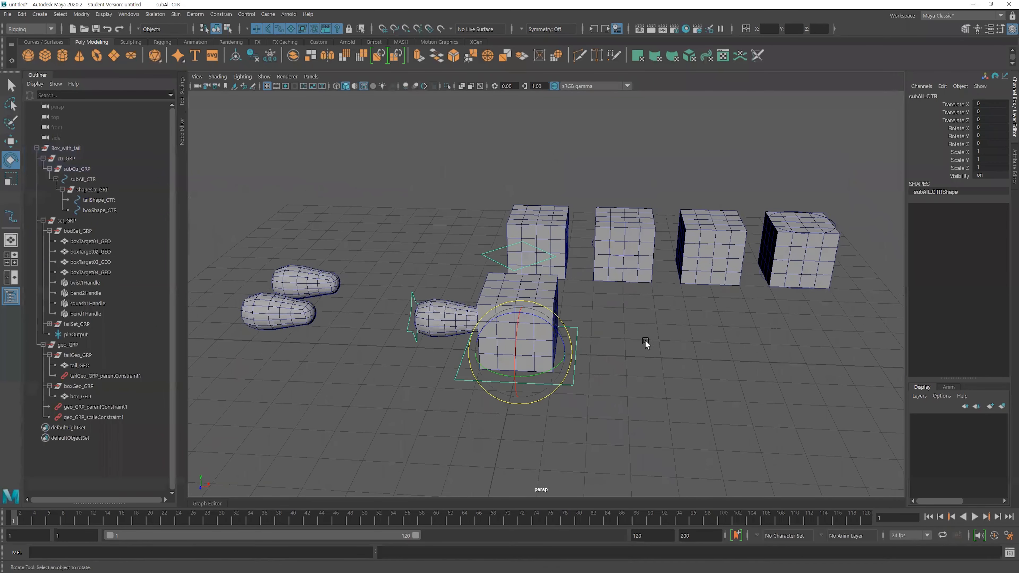
alt+drag(420, 284, 526, 239)
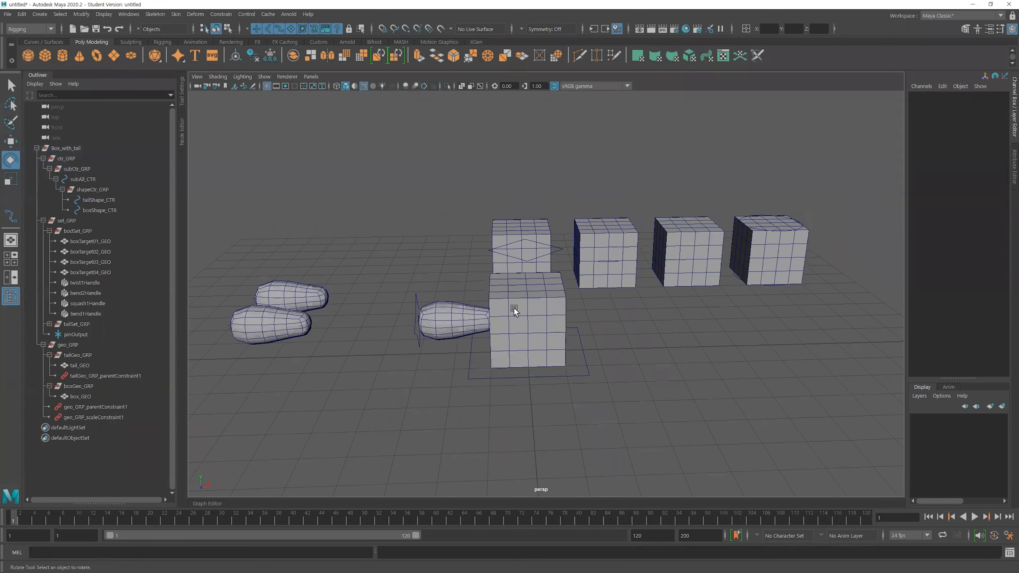
alt+drag(508, 329, 445, 351)
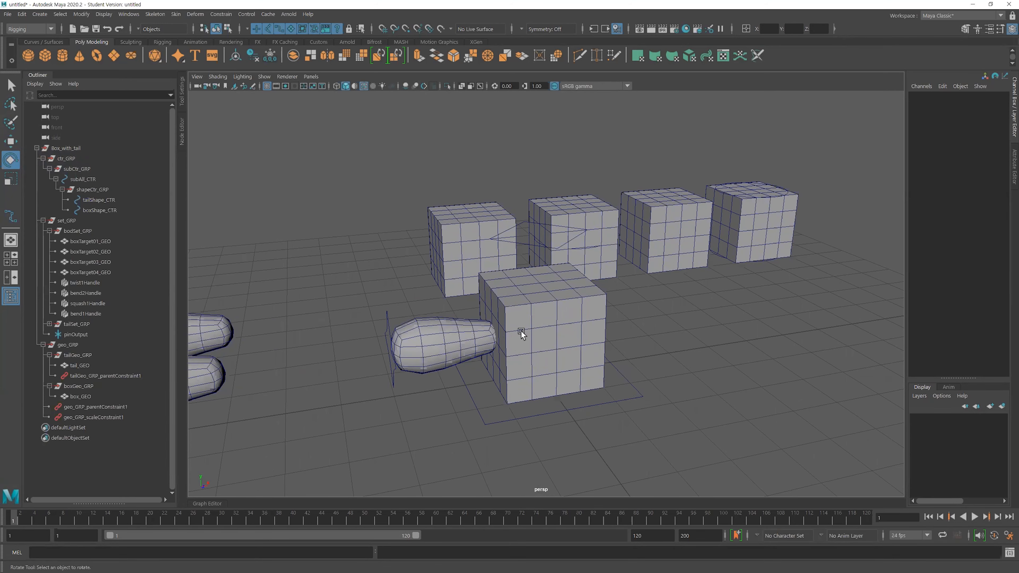
alt+drag(551, 349, 434, 295)
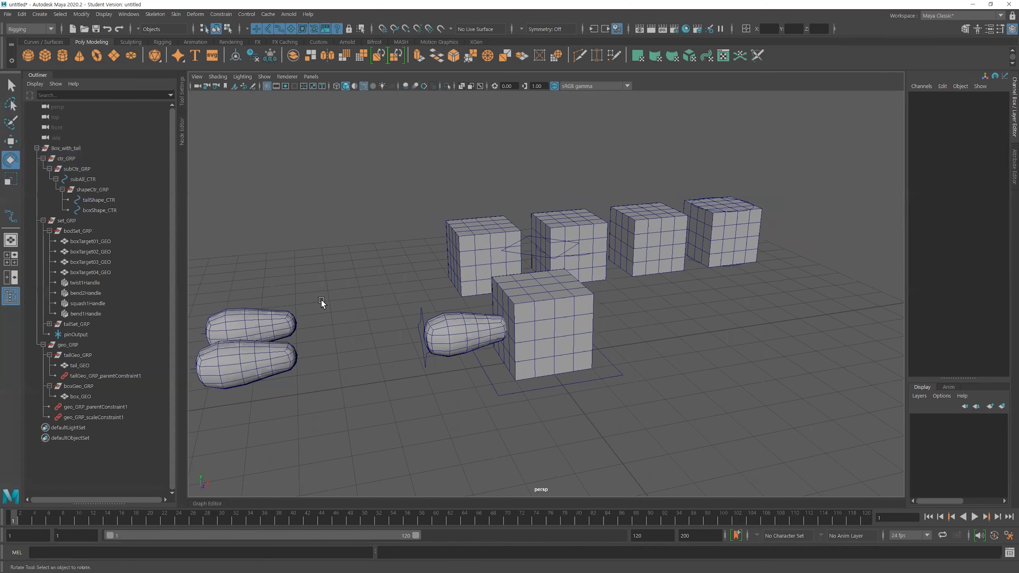
- Hide set_GRP so only the box, tail and controls remain in view
click(65, 222)
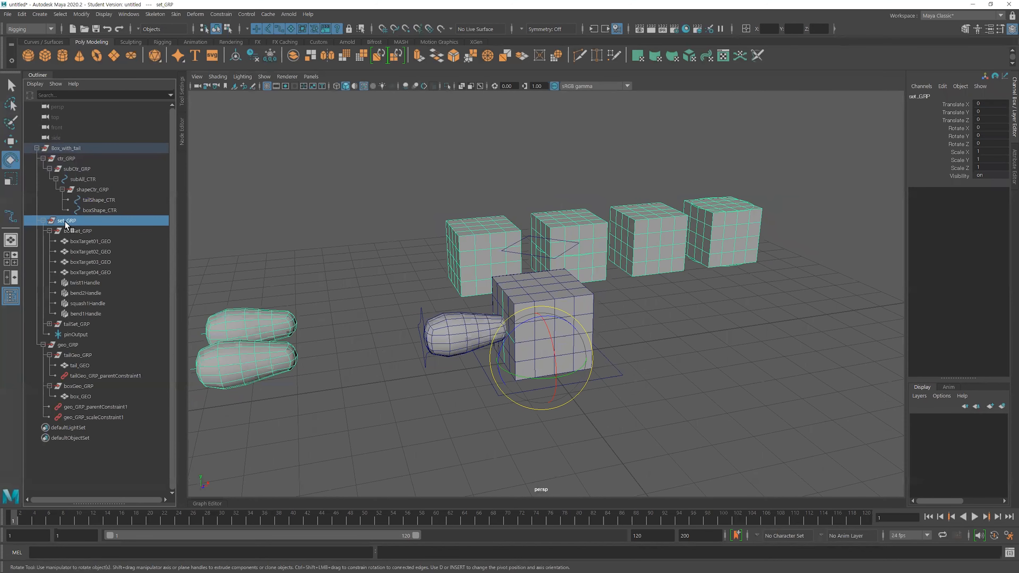
key(ctrl+h)
alt+drag(410, 362, 606, 334)
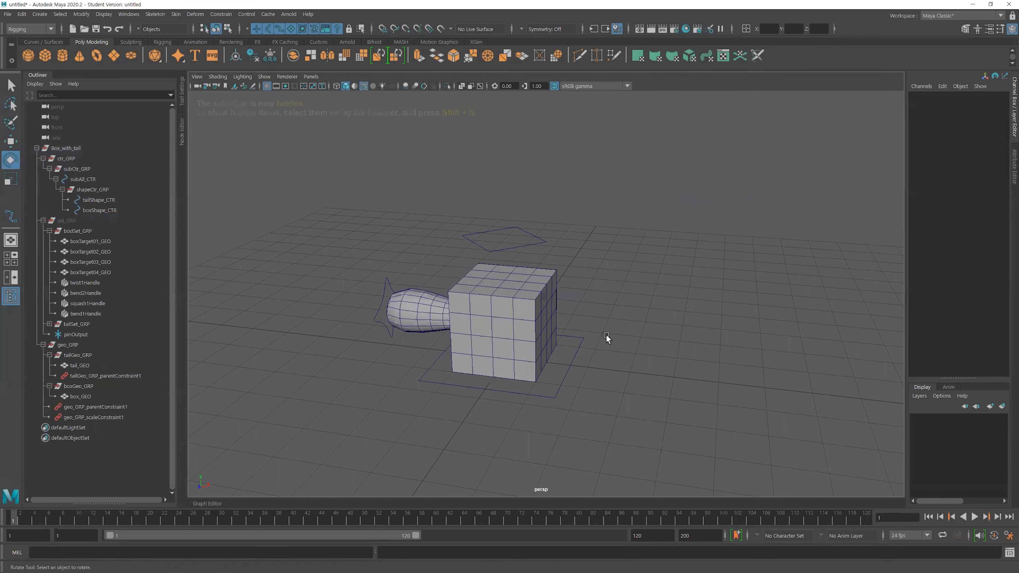
- Try moving subAll_CTR with the Move tool to check the whole rig, and undo the move
click(556, 392)
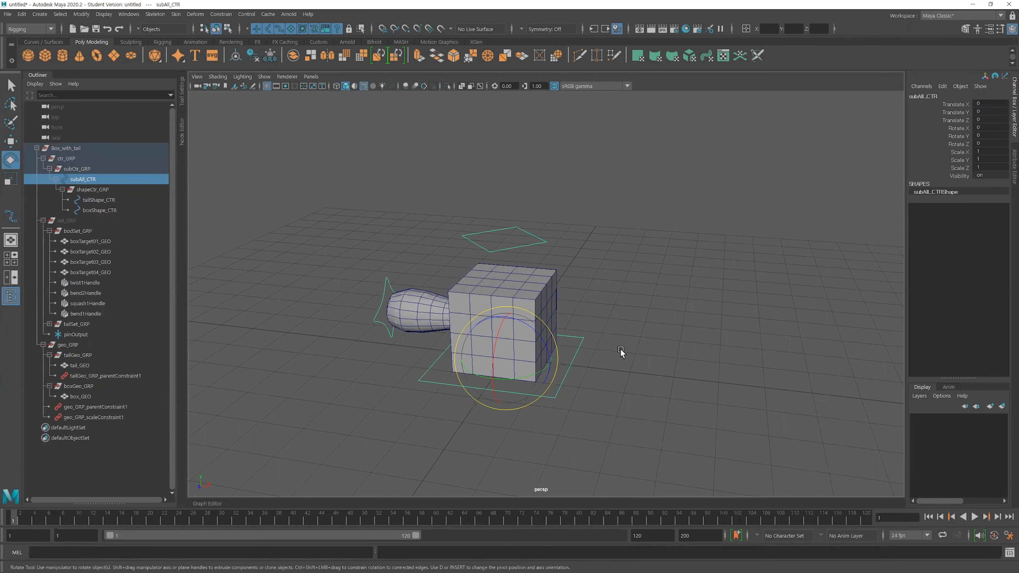
click(666, 319)
alt+right_drag(646, 341, 575, 361)
alt+drag(574, 361, 571, 369)
click(567, 357)
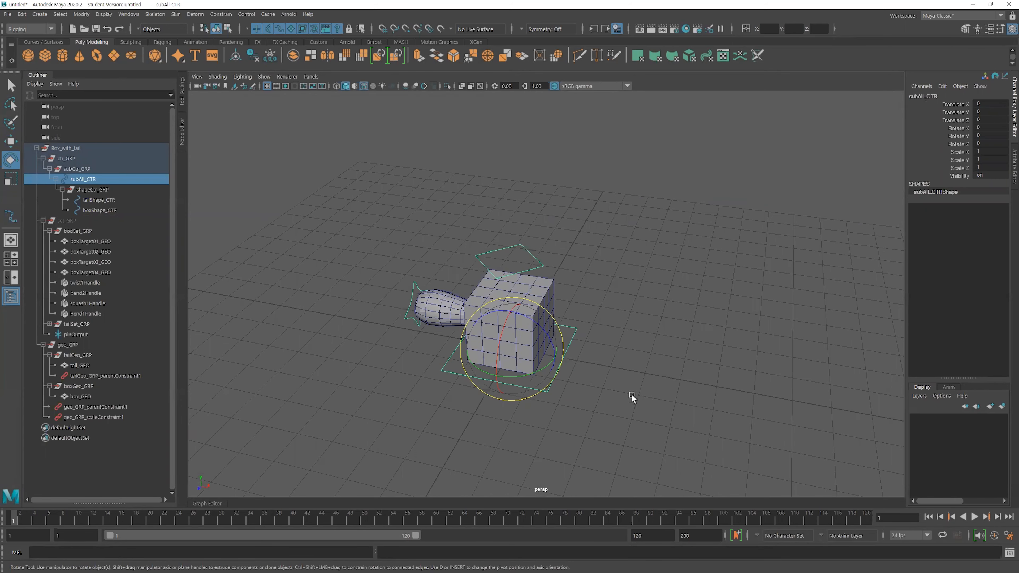
key(w)
alt+drag(556, 310, 531, 292)
key(ctrl+z)
alt+drag(575, 343, 536, 386)
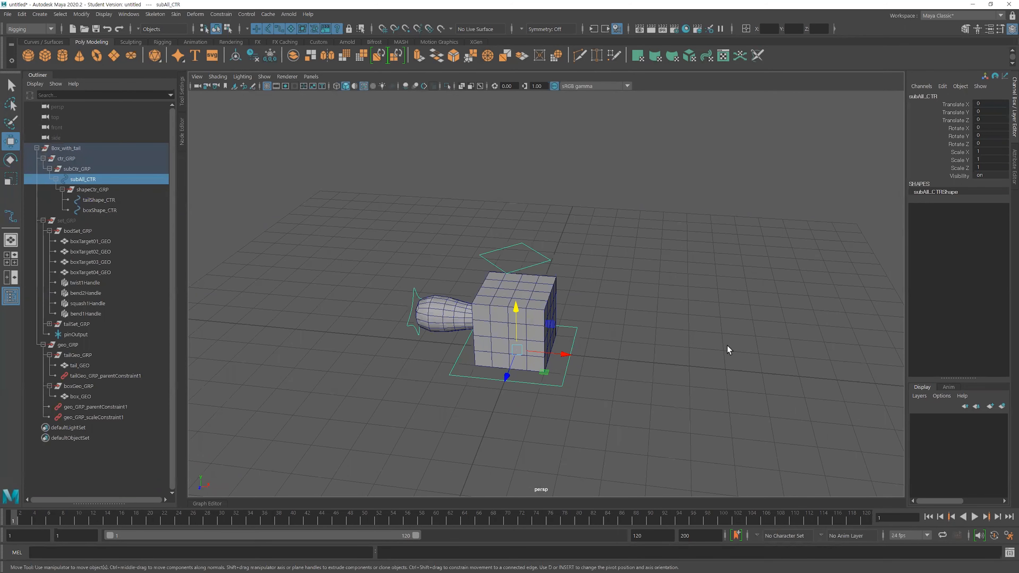
alt+drag(431, 184, 386, 218)
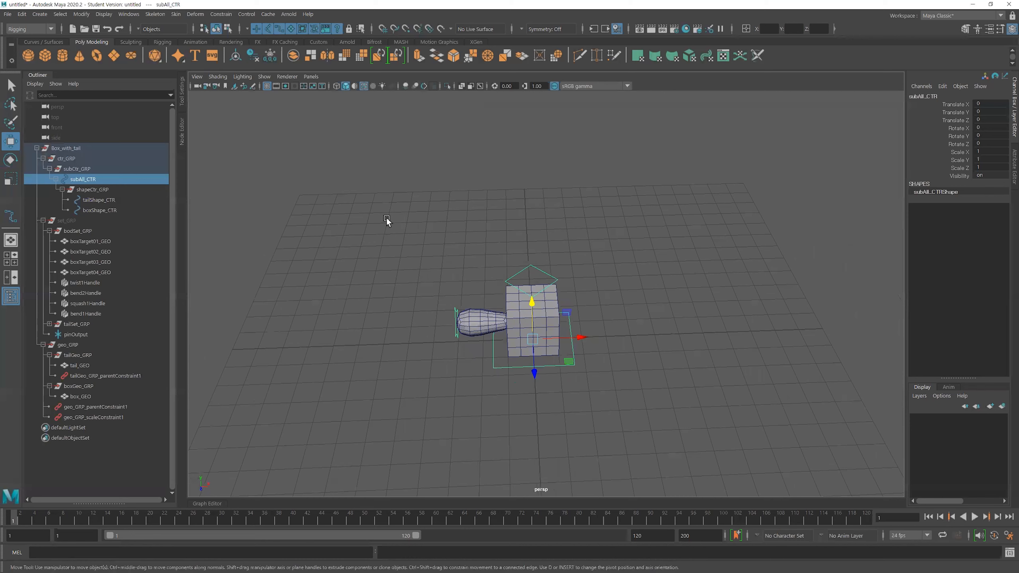
- Draw a closed, straight-sided EP curve in the top view around the box and its base control
click(418, 225)
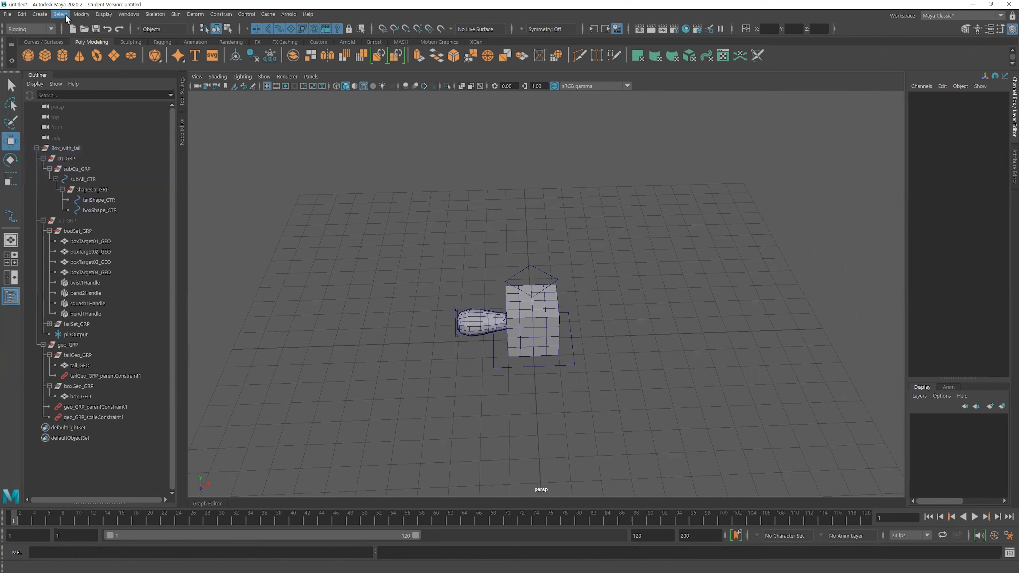
click(40, 14)
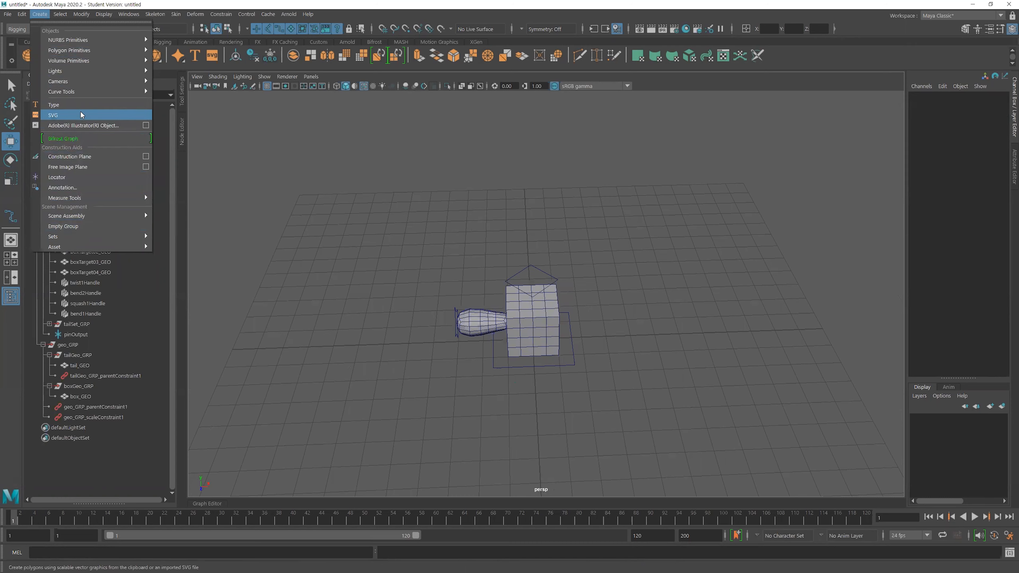
mouse_move(122, 91)
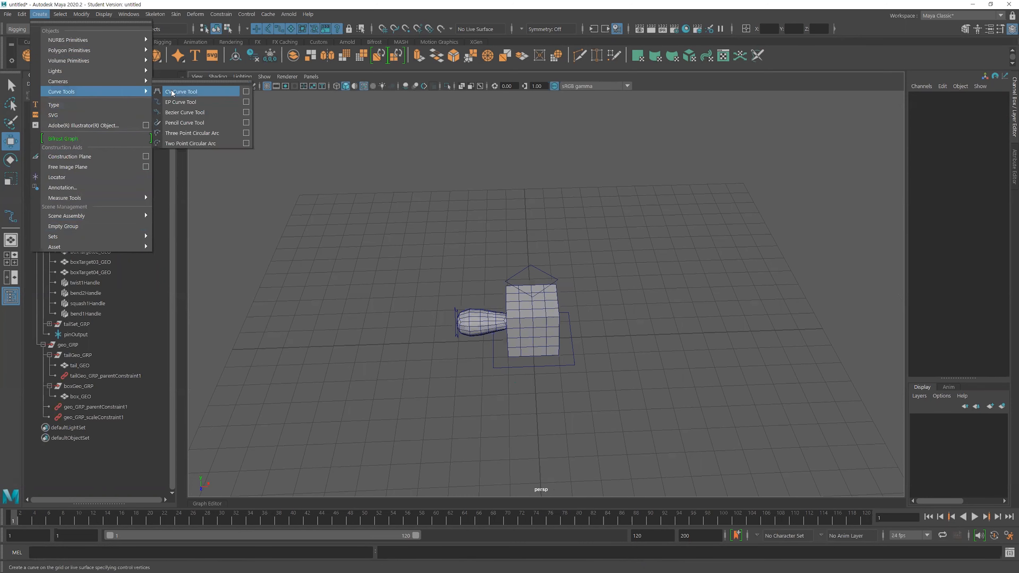
click(235, 102)
key(space)
scroll(409, 223, down, 4)
alt+middle_drag(398, 213, 366, 235)
scroll(379, 230, down, 1)
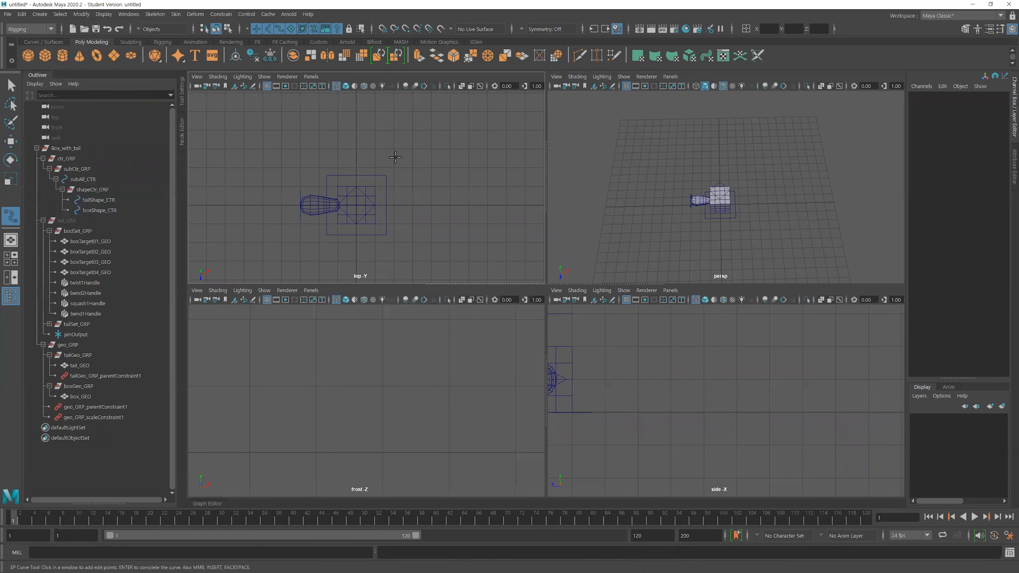
click(300, 167)
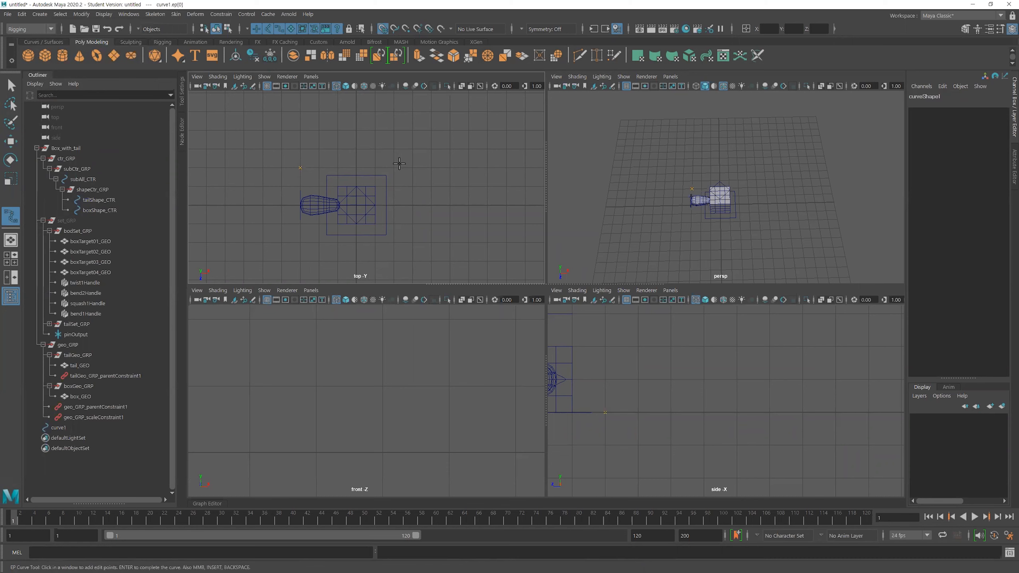
click(412, 205)
click(375, 243)
click(300, 168)
key(Return)
key(w)
key(space)
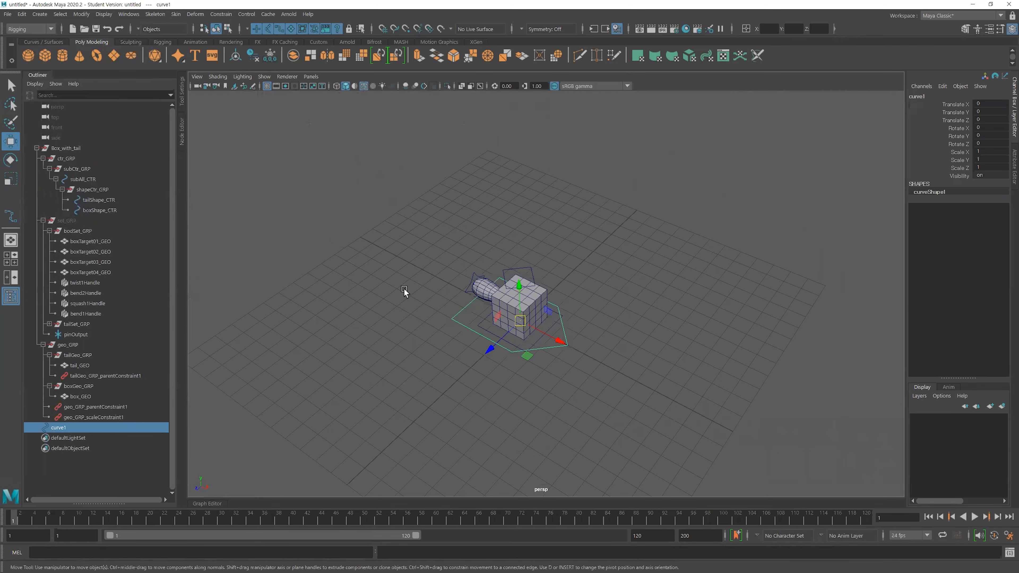
alt+drag(404, 292, 530, 371)
alt+drag(592, 385, 499, 336)
alt+drag(443, 405, 537, 415)
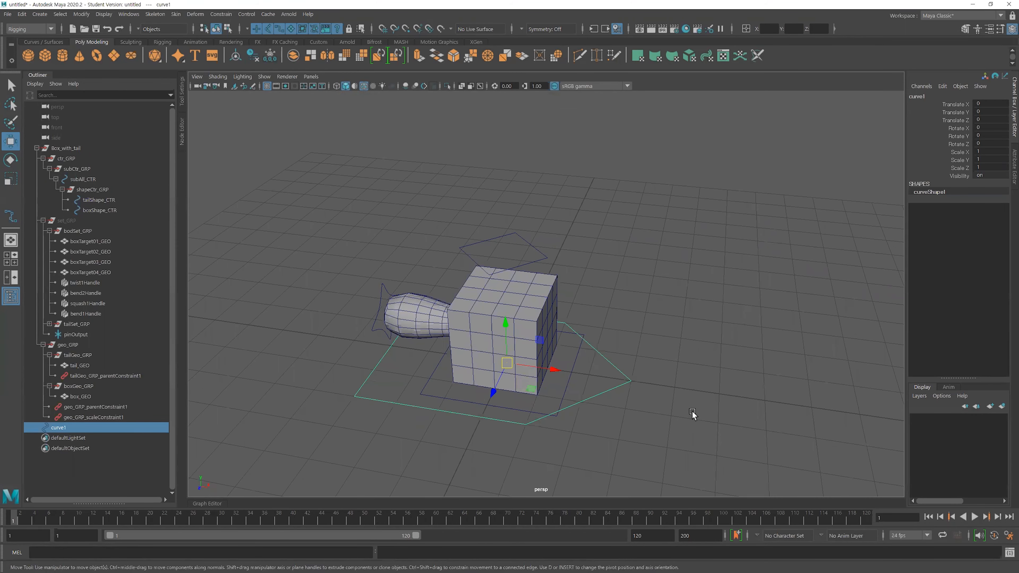
- Examine the new closed curve around the box and its base control from above and from the sides
alt+drag(563, 317, 499, 339)
alt+drag(613, 352, 569, 353)
alt+right_drag(570, 353, 627, 361)
alt+drag(628, 361, 569, 289)
mouse_move(569, 326)
alt+mouse_down()
mouse_move(586, 309)
mouse_move(585, 329)
alt+mouse_up()
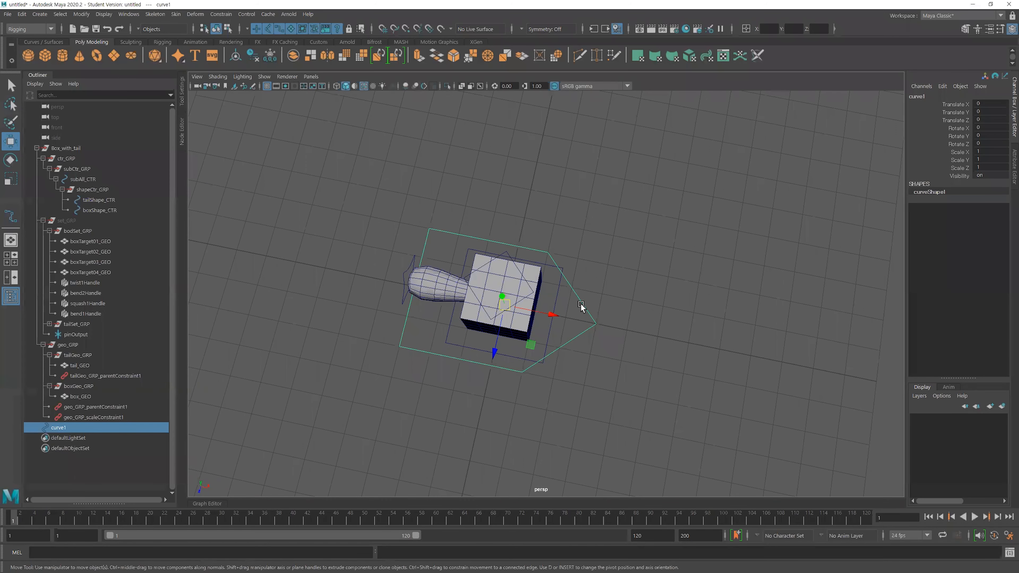
key(F8)
drag(569, 412, 497, 233)
drag(586, 321, 600, 329)
click(612, 369)
alt+drag(613, 370, 623, 322)
alt+drag(465, 381, 405, 384)
click(439, 358)
alt+drag(628, 349, 426, 329)
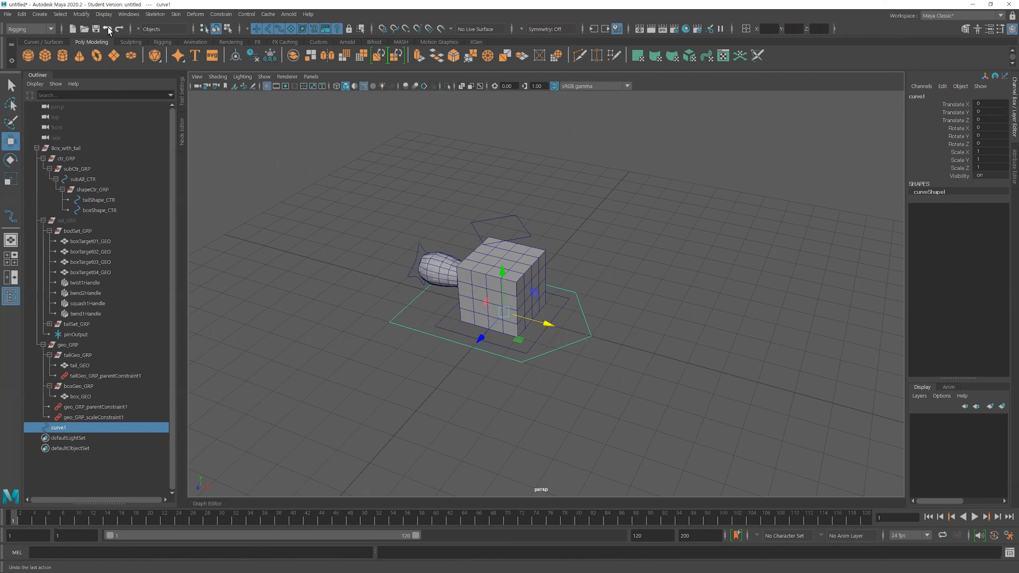
- Freeze the new outer curve's transformations and rename it all_CTR
click(81, 14)
click(101, 64)
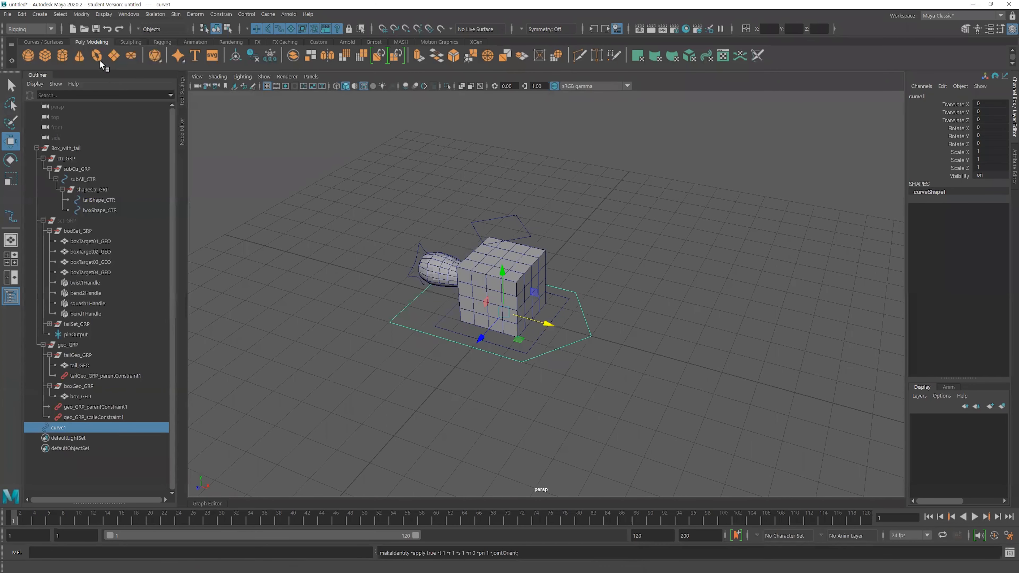
double_click(60, 428)
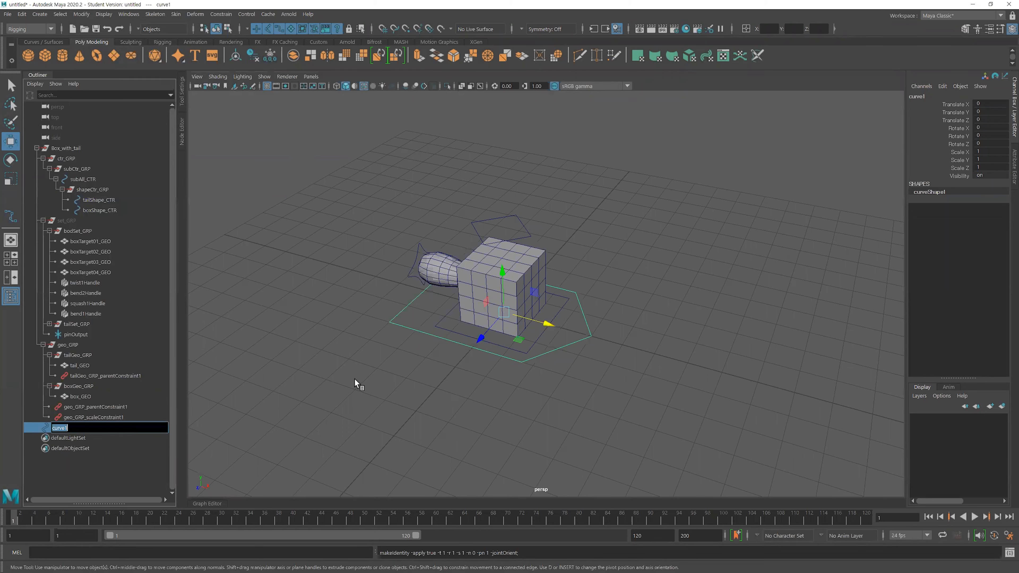
text(all_CTR)
key(Return)
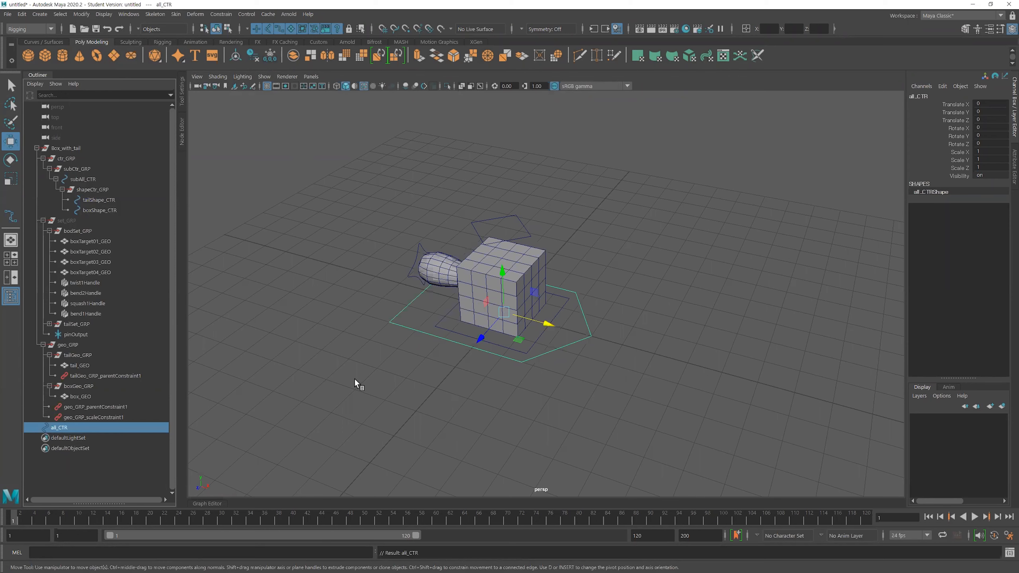
- Parent all_CTR under ctr_GRP and put subCtr_GRP with its controls beneath all_CTR
middle_drag(60, 428, 88, 218)
click(76, 168)
click(50, 168)
click(62, 189)
click(62, 190)
click(69, 200)
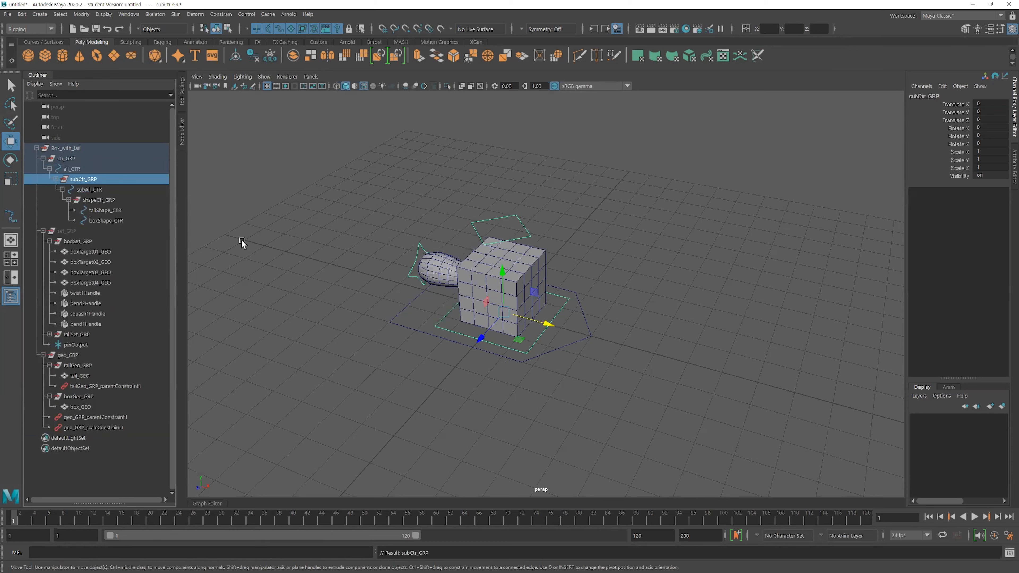
click(269, 250)
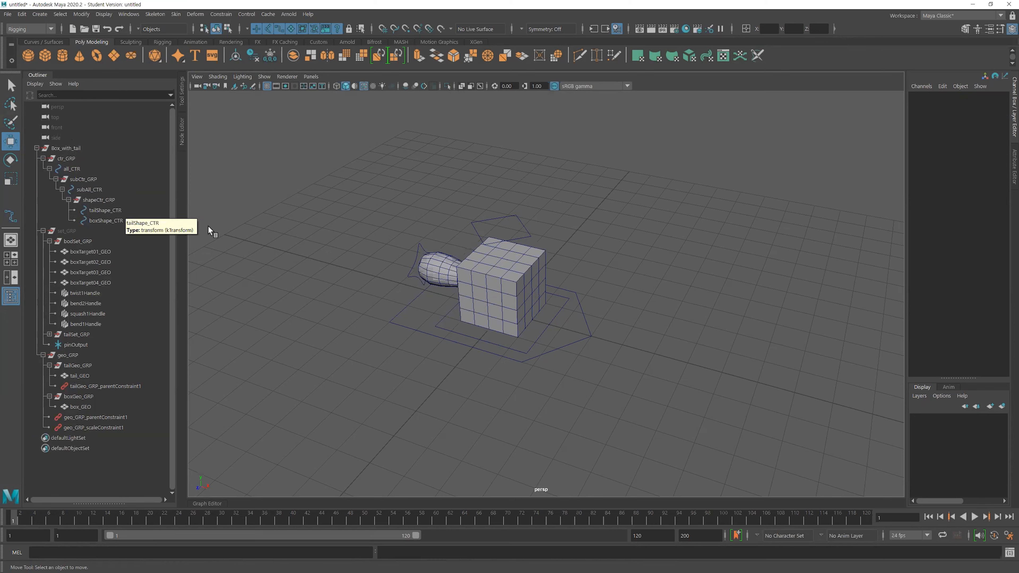
- Check the control hierarchy by selecting subAll_CTR and boxShape_CTR in the viewport
click(526, 353)
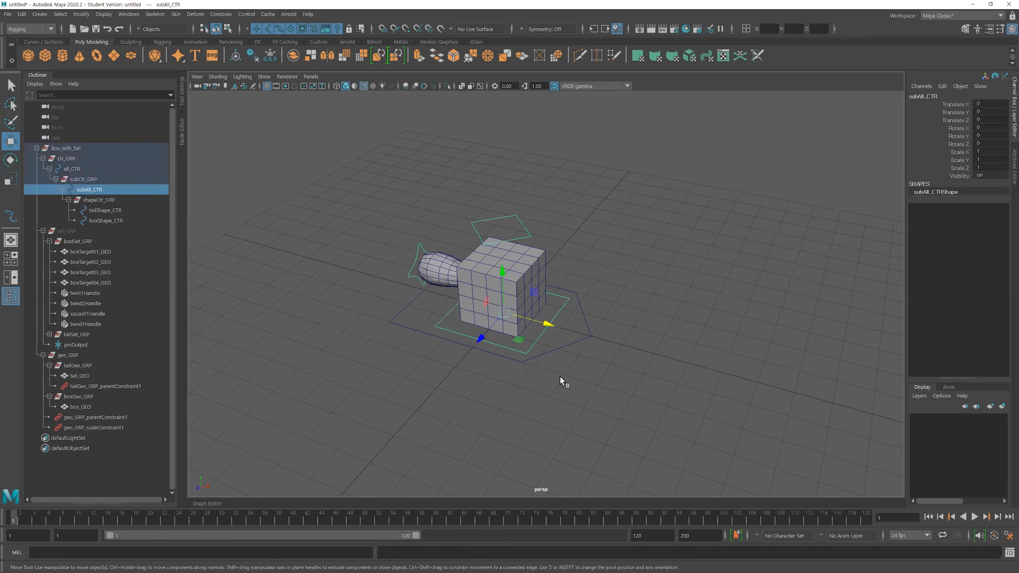
click(564, 346)
click(550, 332)
click(523, 226)
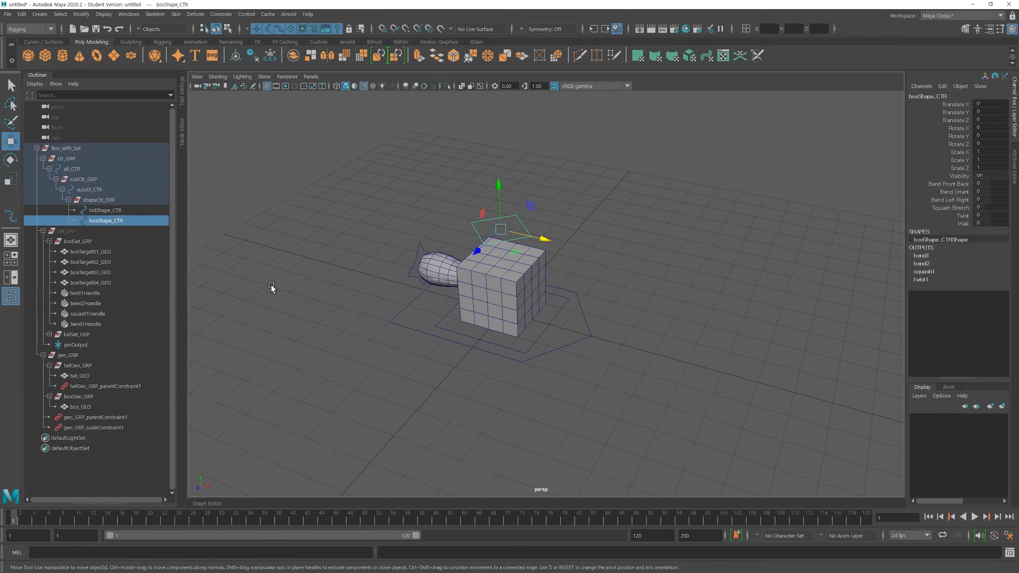
click(321, 277)
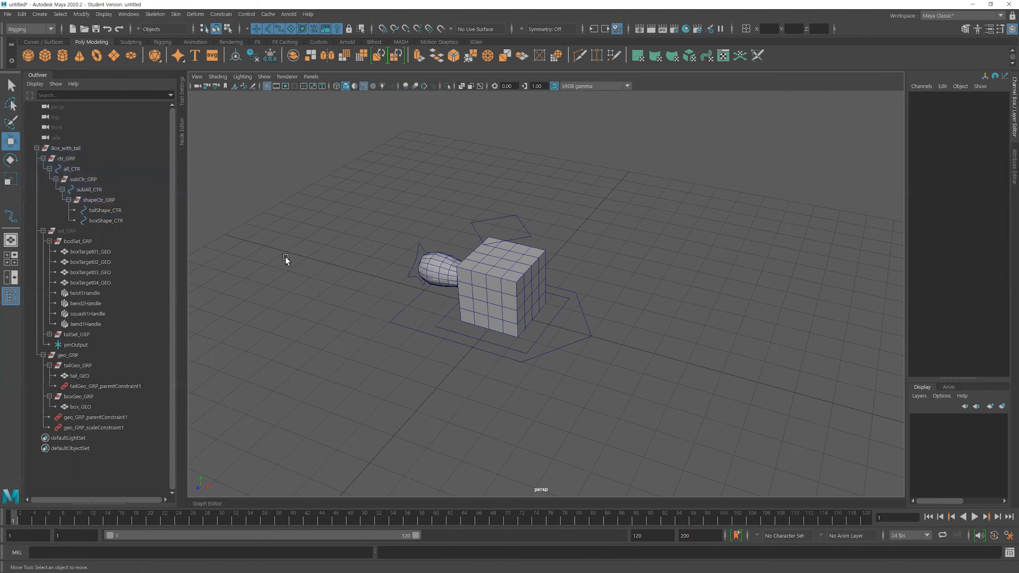
- Collapse bodSet_GRP in the Outliner to shorten the hierarchy listing
alt+drag(407, 259, 637, 284)
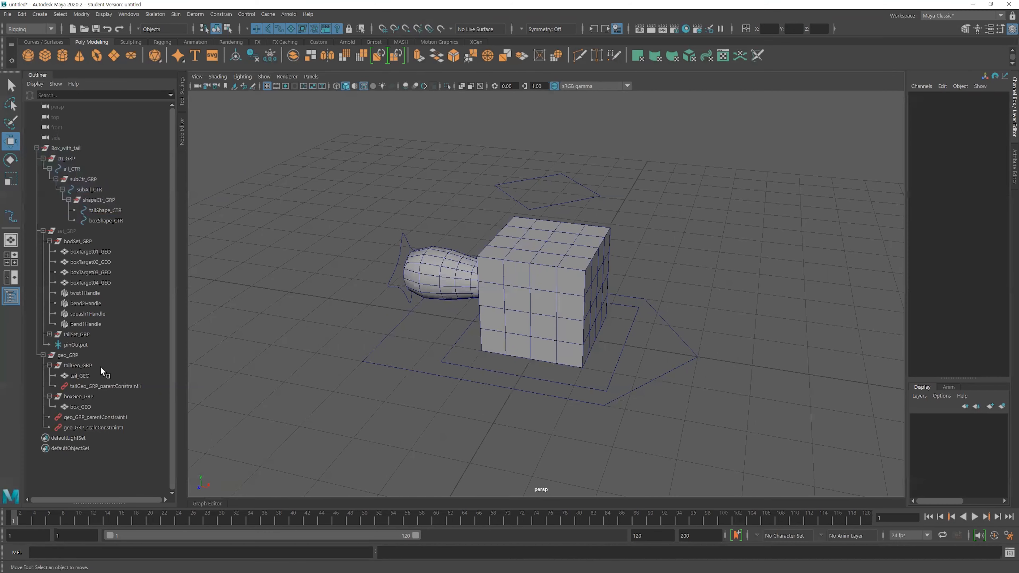
click(49, 241)
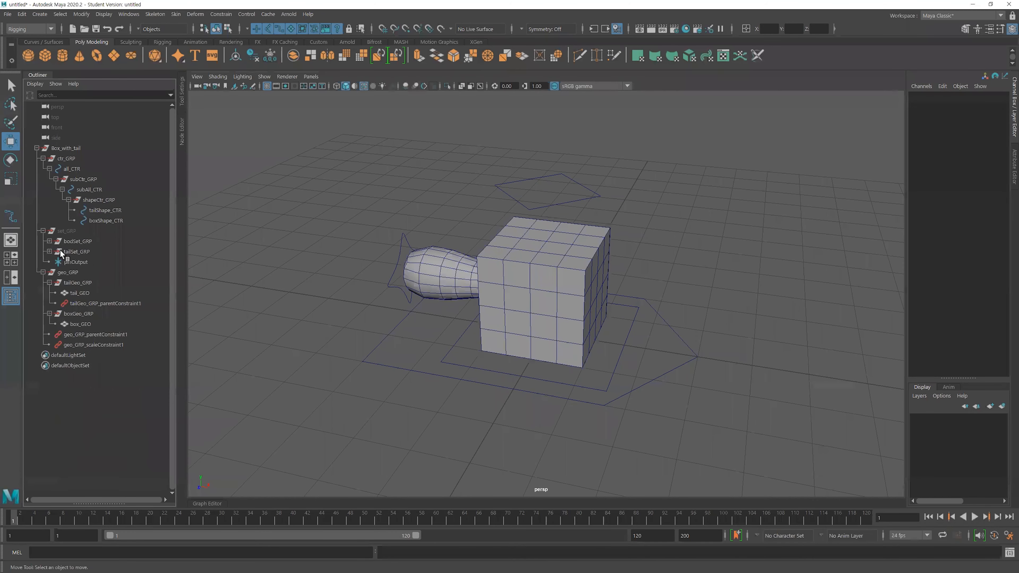
click(424, 195)
scroll(638, 221, down, 1)
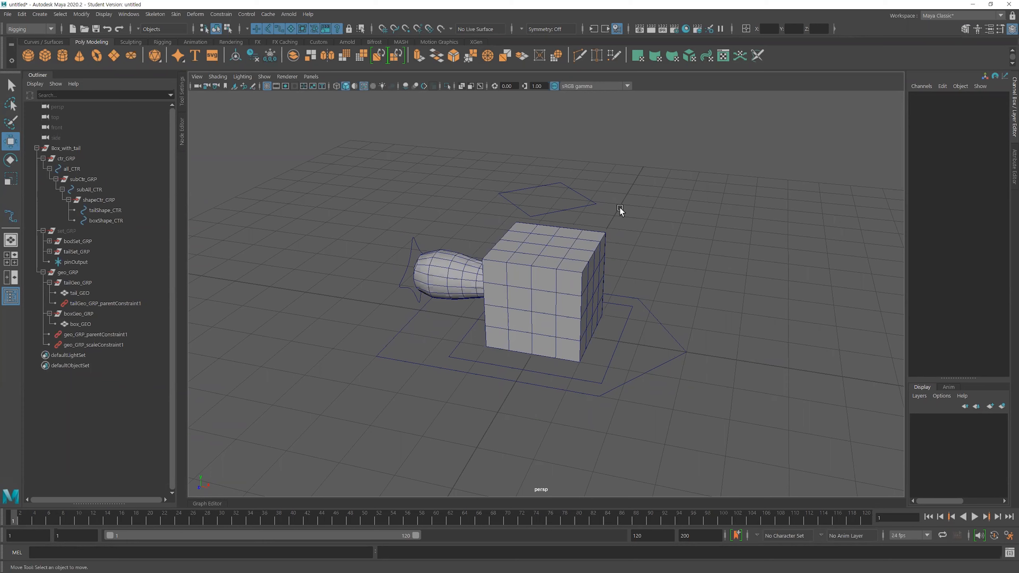
- Select the rig's control curves in turn and review subAll_CTR's transform channels
click(567, 184)
alt+drag(679, 276, 666, 311)
drag(627, 344, 607, 347)
drag(685, 326, 679, 378)
alt+middle_drag(703, 334, 652, 319)
scroll(652, 318, up, 2)
alt+drag(696, 274, 678, 280)
click(617, 313)
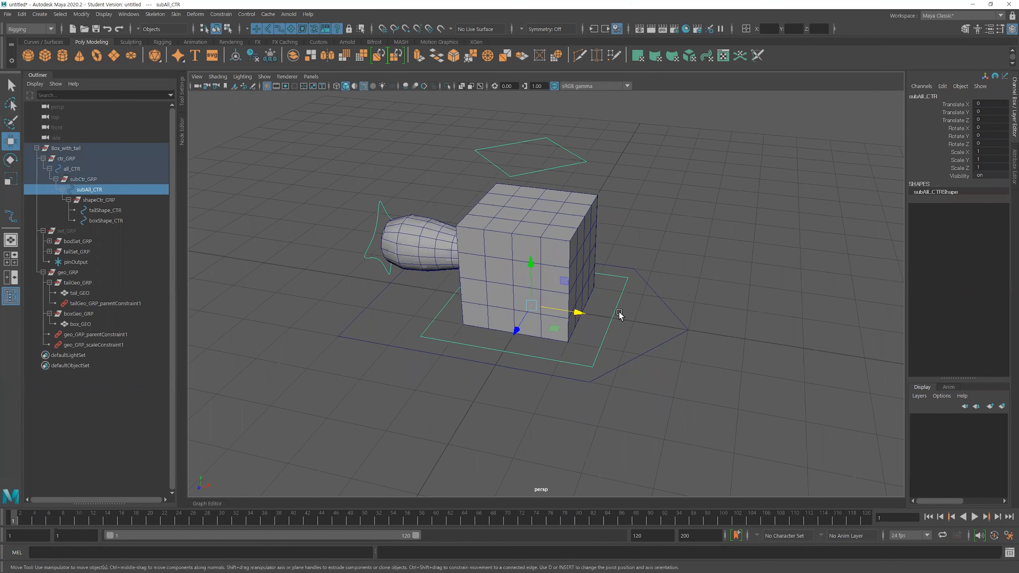
drag(946, 104, 961, 169)
click(702, 206)
mouse_move(615, 179)
alt+middle_down()
mouse_move(617, 193)
mouse_move(605, 186)
alt+middle_up()
- Lock and hide the translate, rotate, scale and visibility channels of boxShape_CTR
click(586, 174)
drag(959, 104, 963, 176)
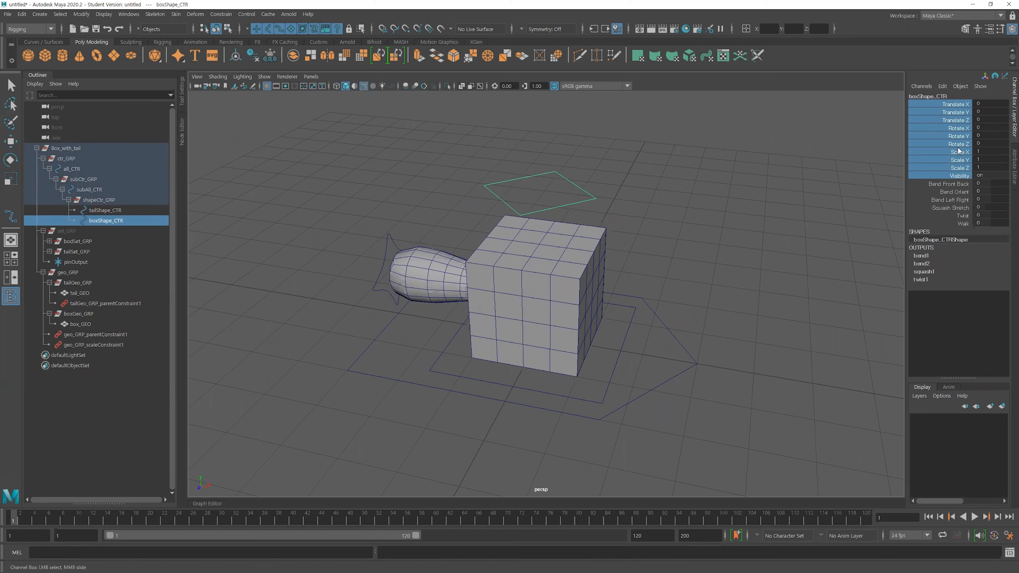
drag(960, 105, 962, 178)
drag(957, 105, 958, 168)
right_click(958, 157)
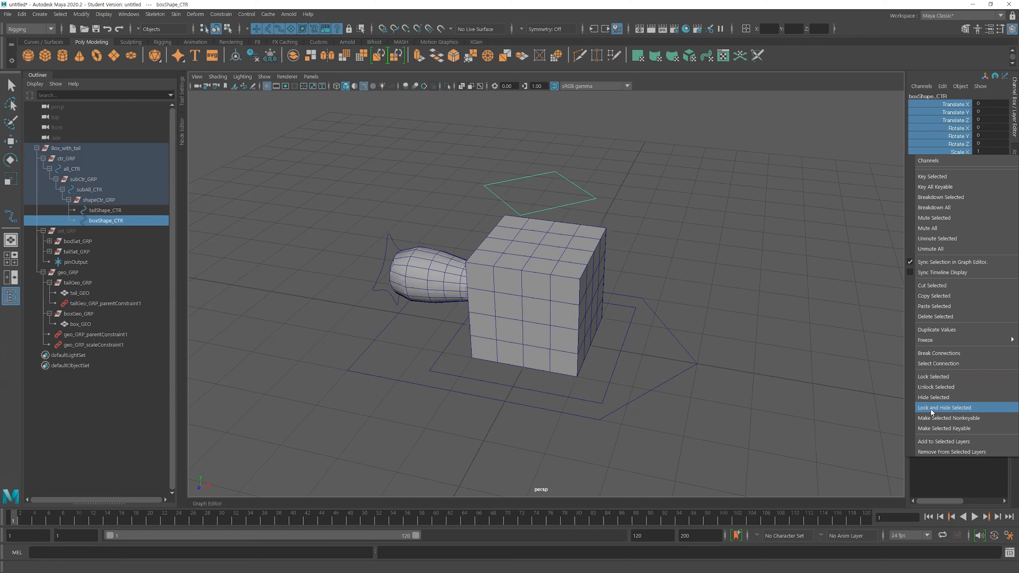
click(947, 407)
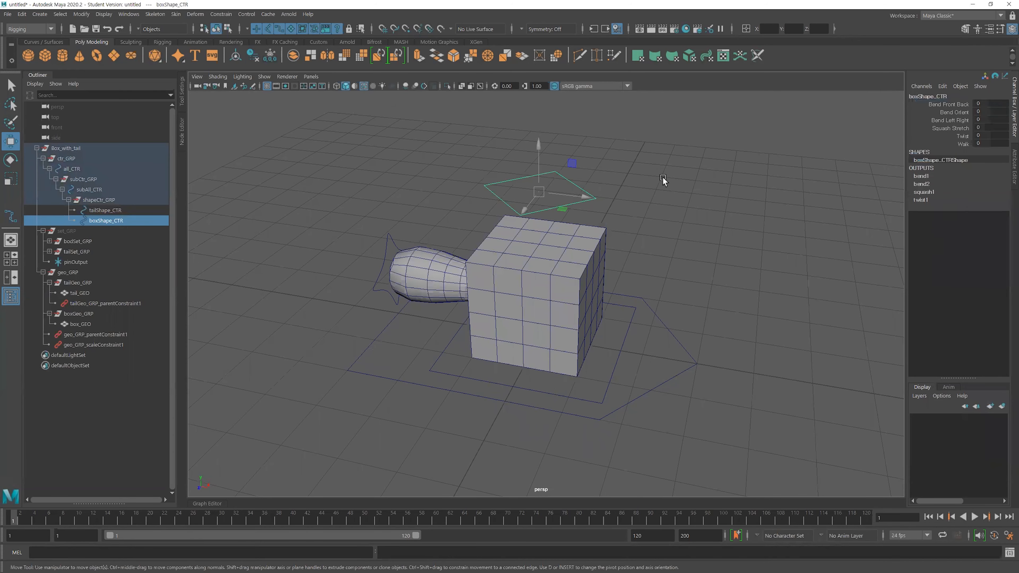
- Check the Rotate and Scale manipulators on boxShape_CTR above the box
key(e)
key(r)
click(564, 191)
drag(578, 176, 499, 173)
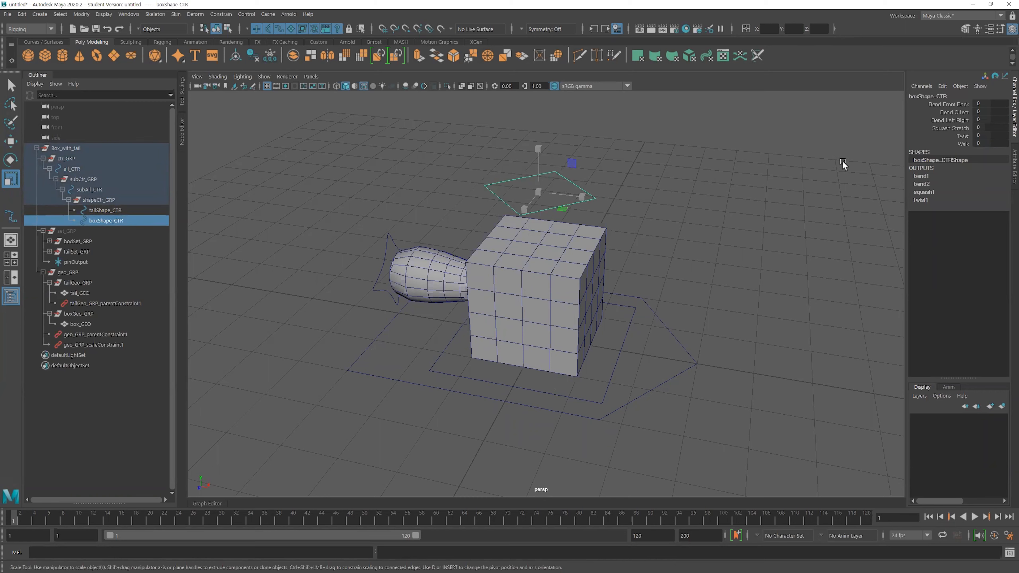
- Review boxShape_CTR's custom channels: Bend Front Back, Bend Orient, Bend Left Right, Squash Stretch, Twist and Walk
drag(965, 104, 964, 146)
drag(960, 106, 961, 146)
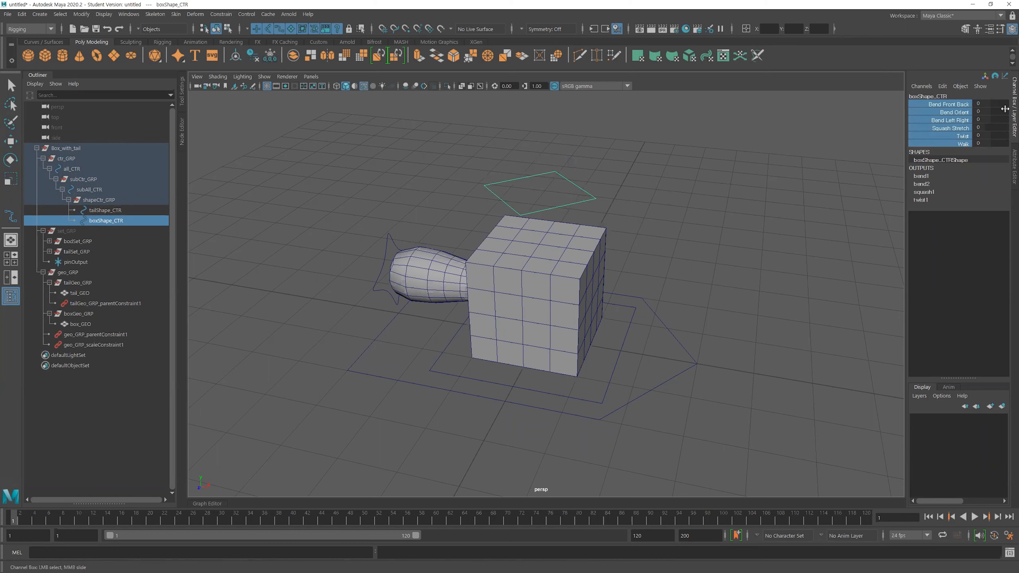
click(955, 105)
click(954, 113)
click(956, 121)
click(959, 128)
click(961, 136)
click(963, 144)
click(961, 136)
click(959, 126)
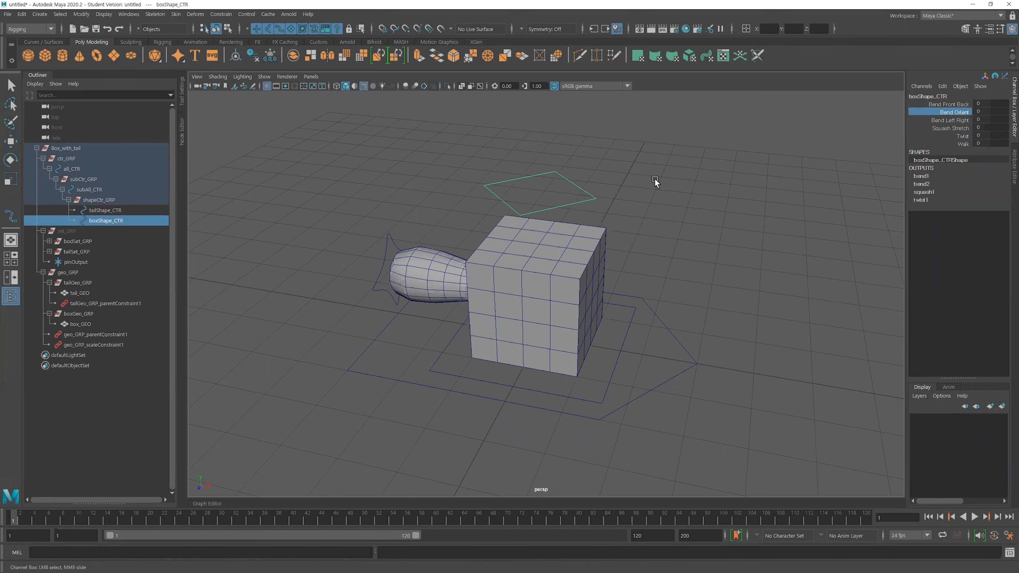
- Lock and hide the translate, rotate, scale and visibility channels of tailShape_CTR
click(388, 232)
key(r)
alt+middle_drag(645, 150, 692, 154)
drag(963, 105, 962, 174)
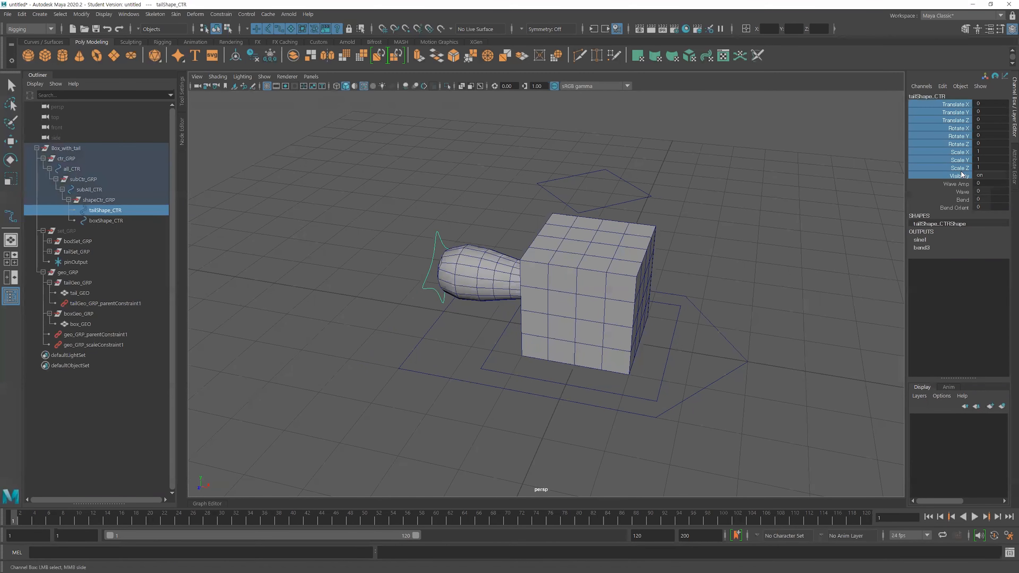
right_click(961, 155)
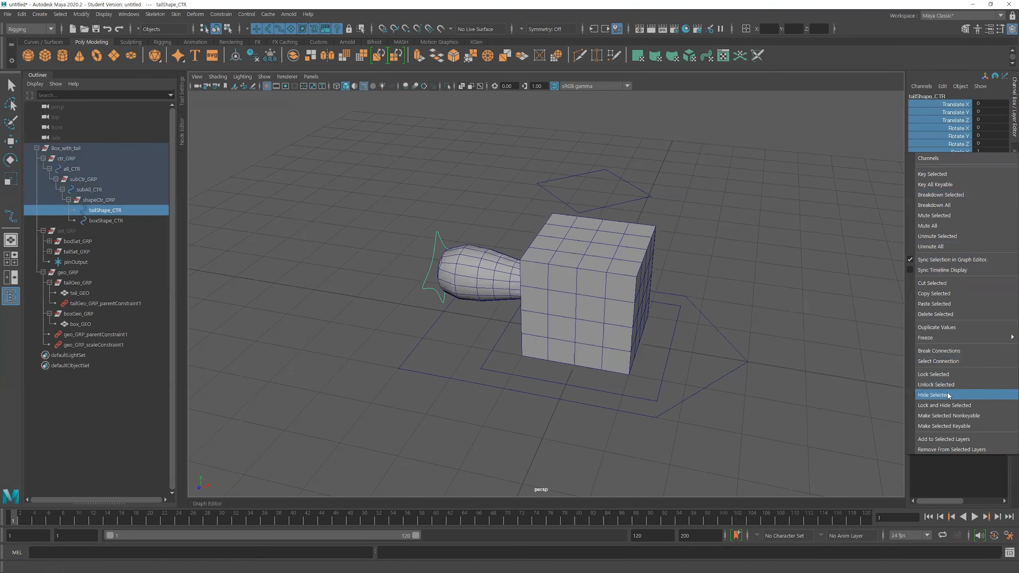
click(948, 406)
- Select the box, tail and base controls in turn and inspect the rig from several angles
click(707, 225)
alt+drag(707, 226, 586, 213)
alt+middle_drag(586, 210, 621, 202)
drag(616, 197, 532, 180)
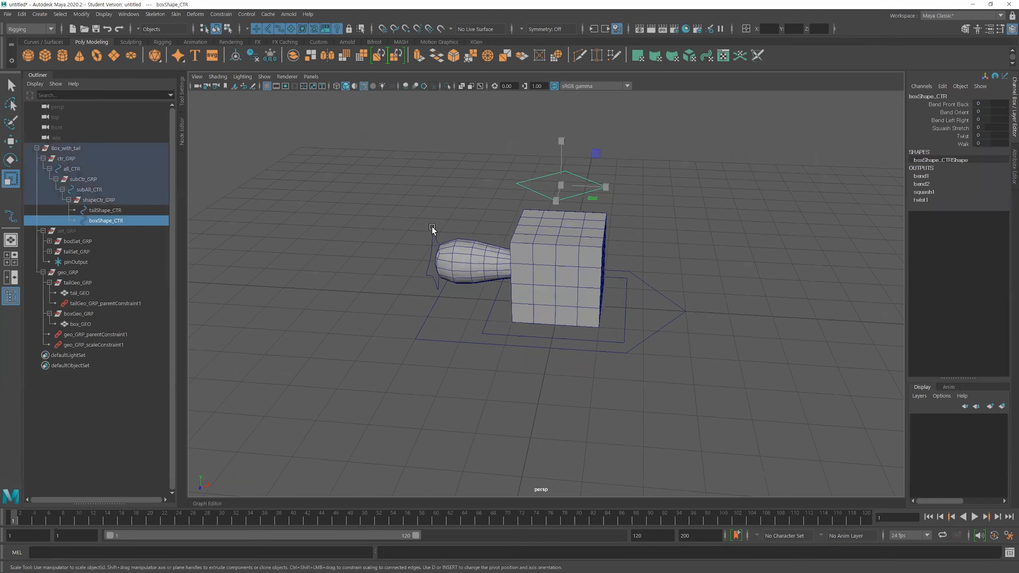
drag(438, 226, 416, 292)
drag(495, 313, 448, 320)
drag(439, 358, 452, 288)
click(404, 177)
alt+middle_drag(589, 196, 587, 218)
alt+drag(588, 218, 561, 210)
alt+right_drag(560, 209, 628, 217)
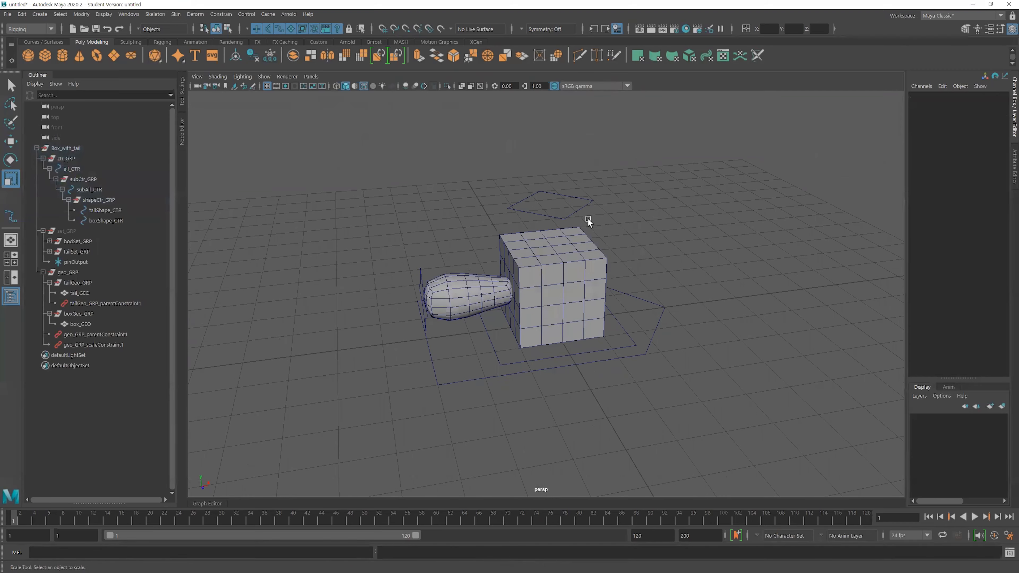
alt+middle_drag(623, 206, 621, 213)
- Use Channel Control to make boxShape_CTR's hidden Scale X, Scale Y and Scale Z channels keyable again
drag(620, 212, 578, 177)
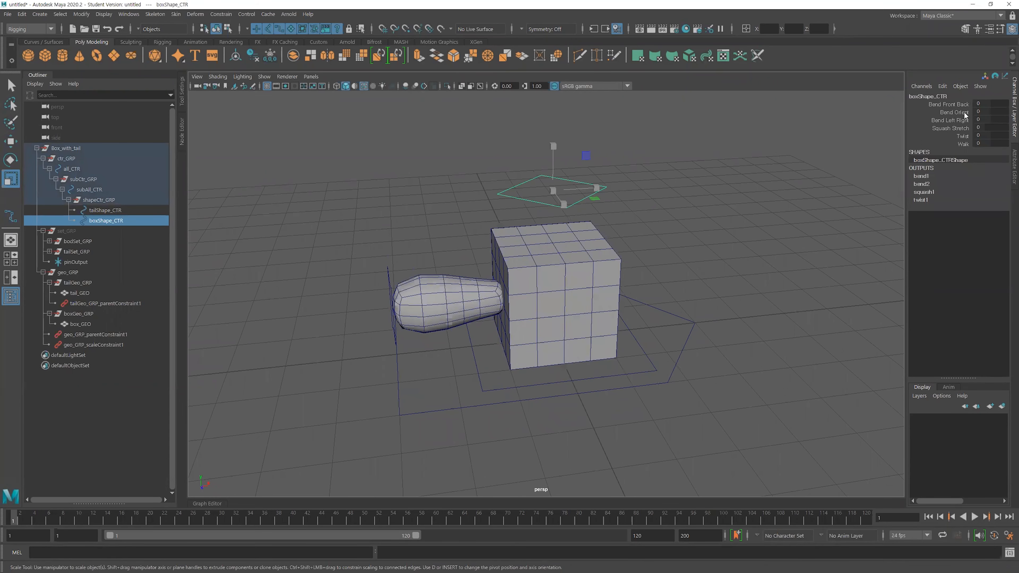
alt+middle_drag(696, 150, 701, 172)
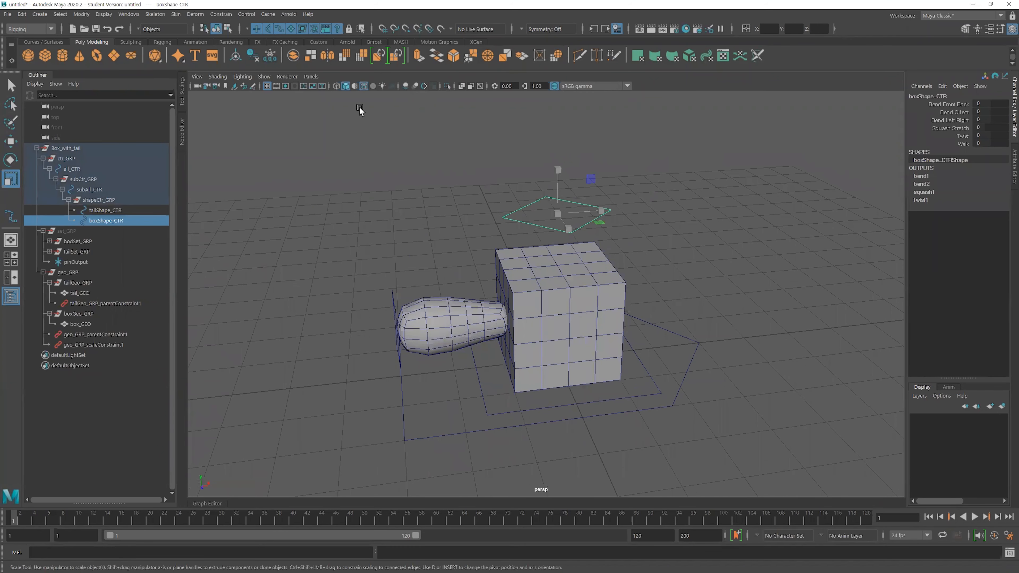
click(128, 14)
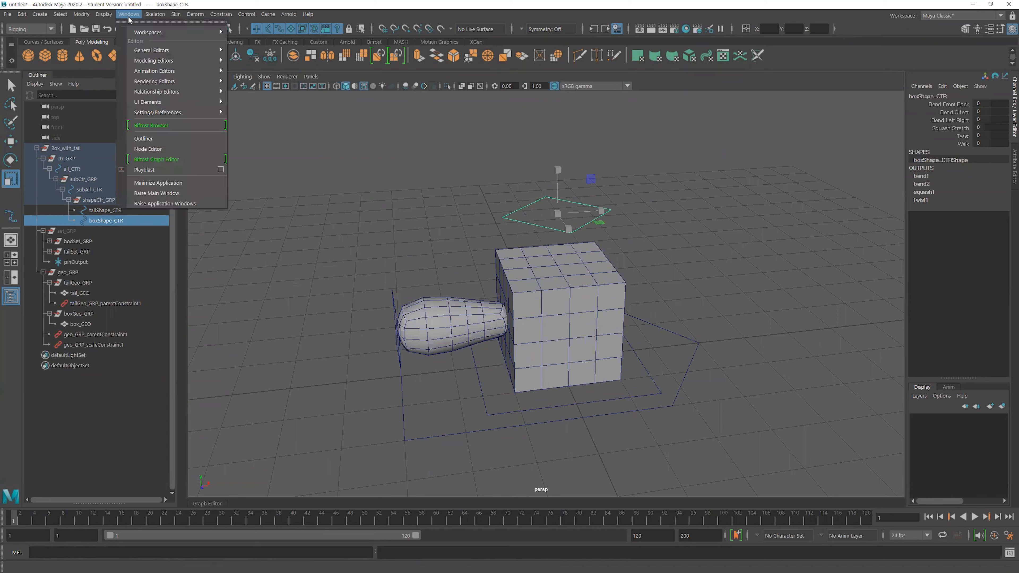
mouse_move(141, 53)
mouse_move(168, 54)
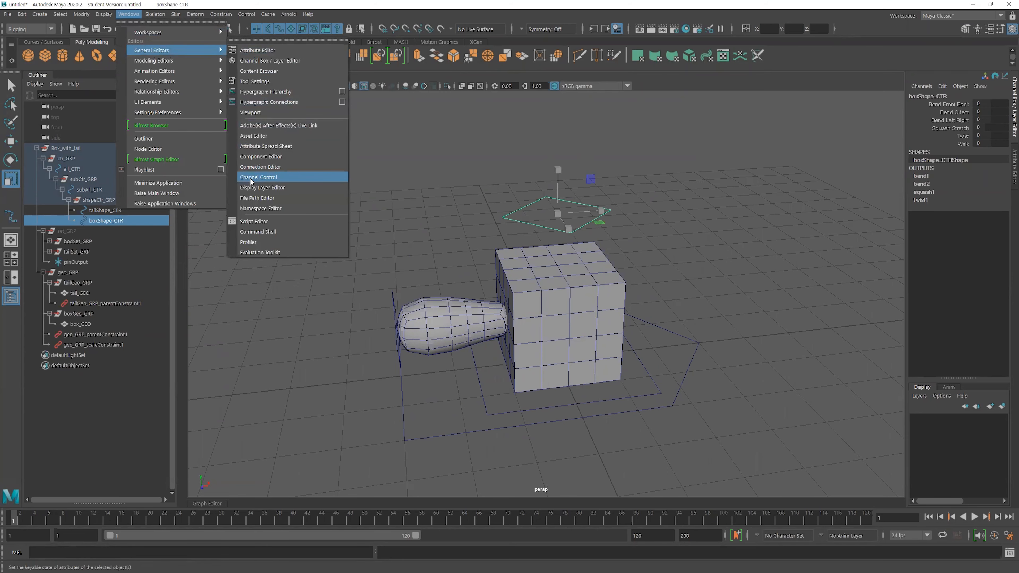
click(284, 177)
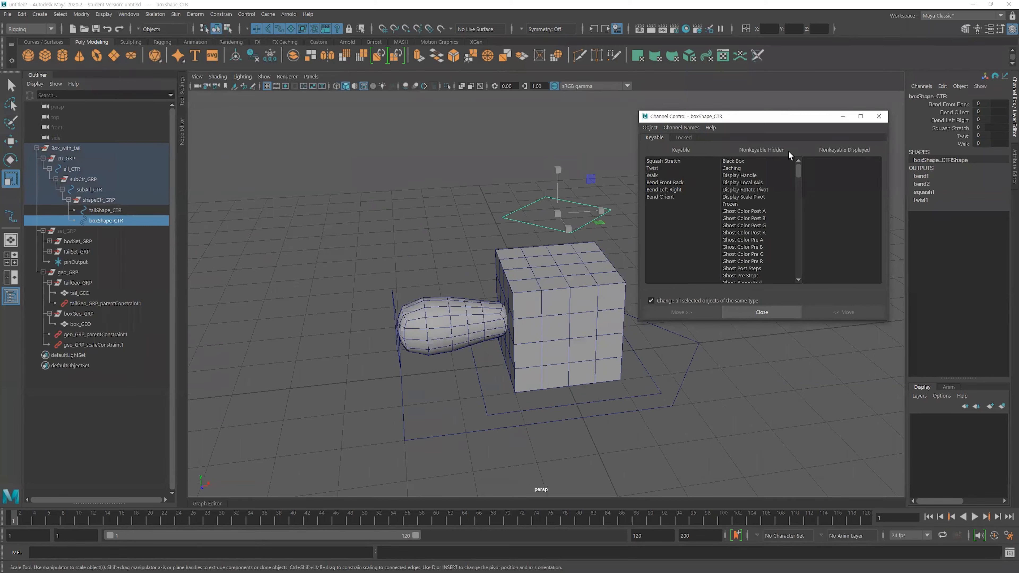
click(744, 260)
scroll(752, 222, down, 15)
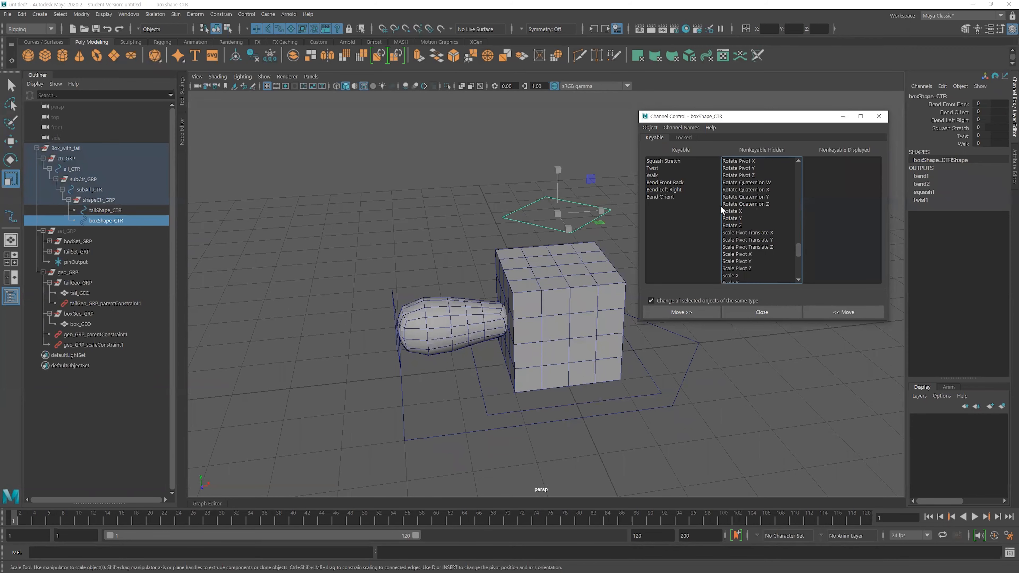
scroll(748, 248, down, 3)
drag(737, 212, 736, 226)
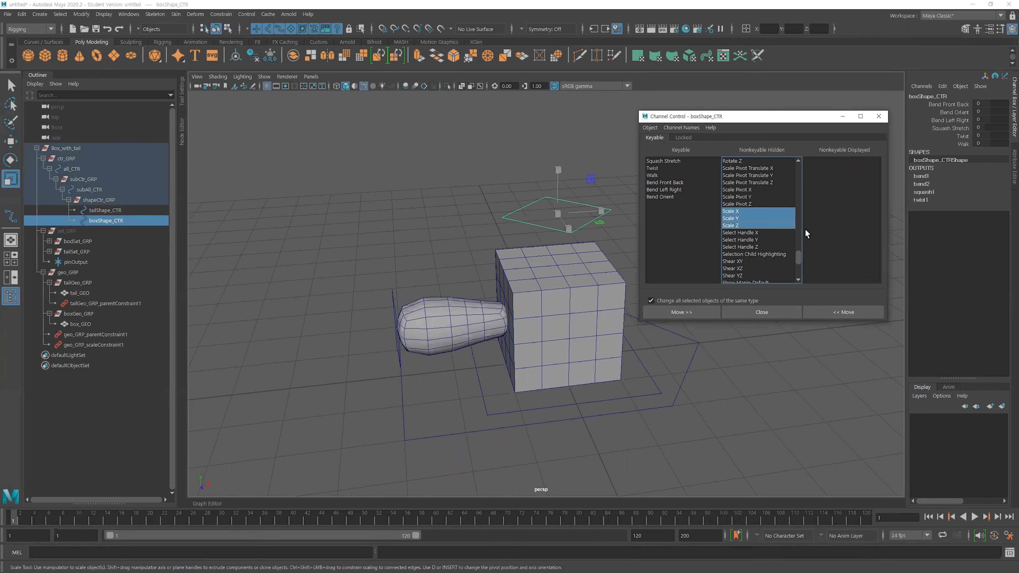
click(847, 315)
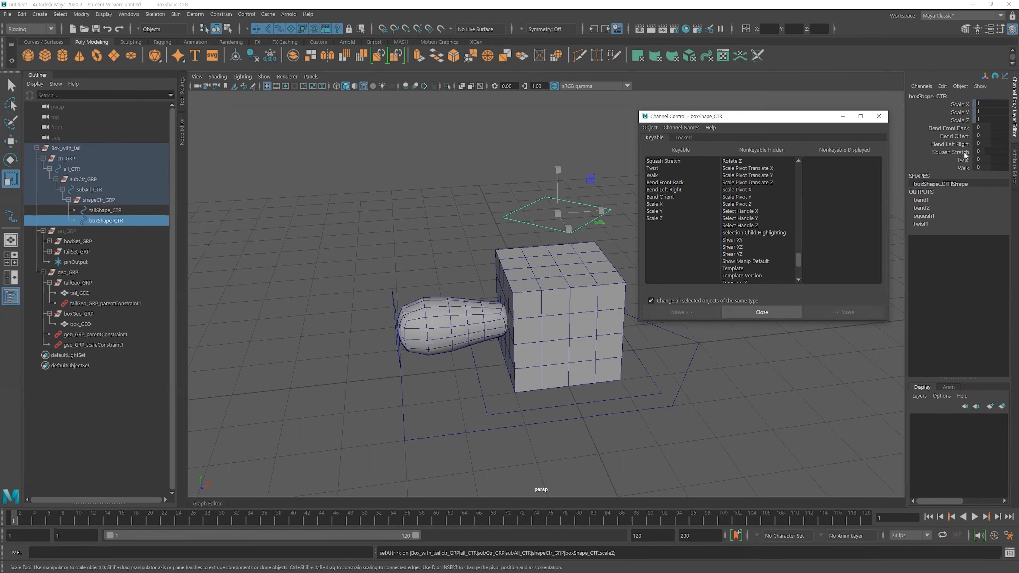
- Unlock boxShape_CTR's Scale X, Scale Y and Scale Z channels and close Channel Control
click(962, 105)
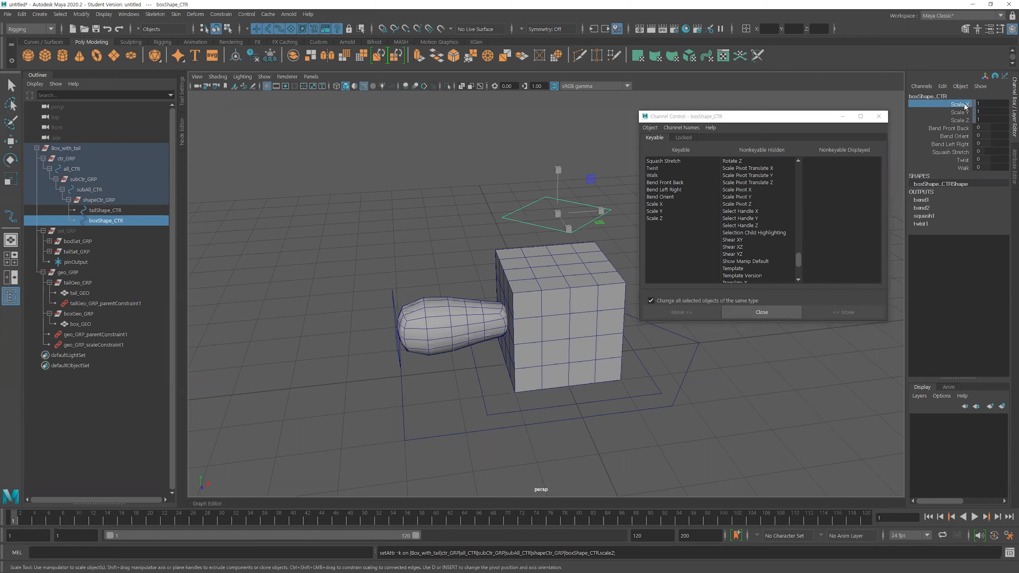
shift+click(957, 119)
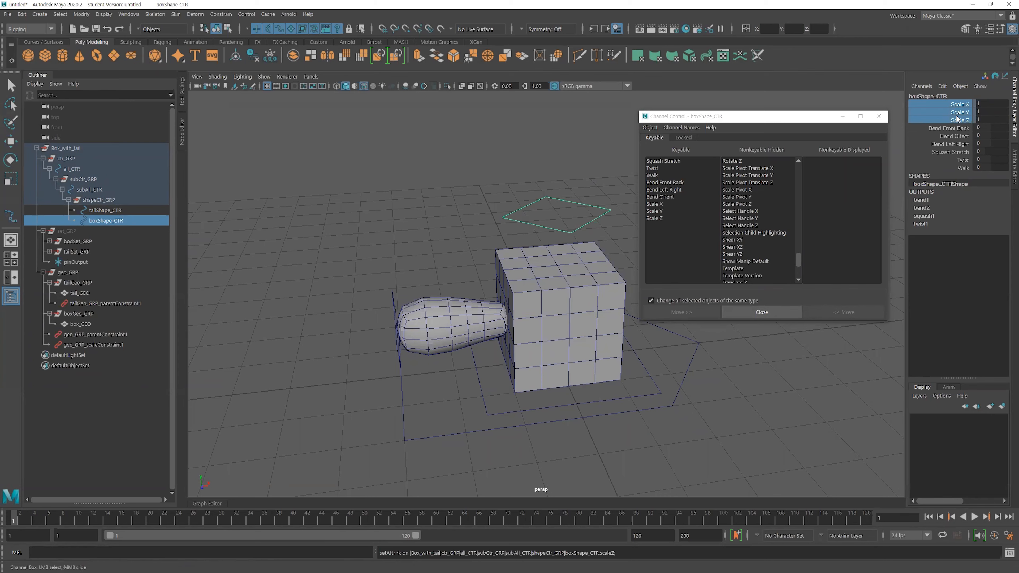
right_click(956, 116)
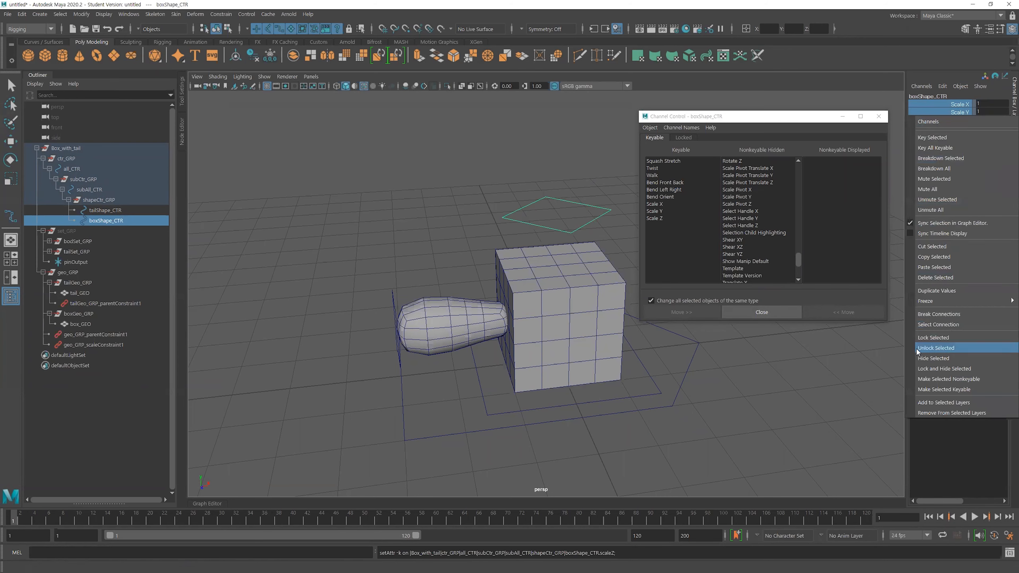
click(960, 349)
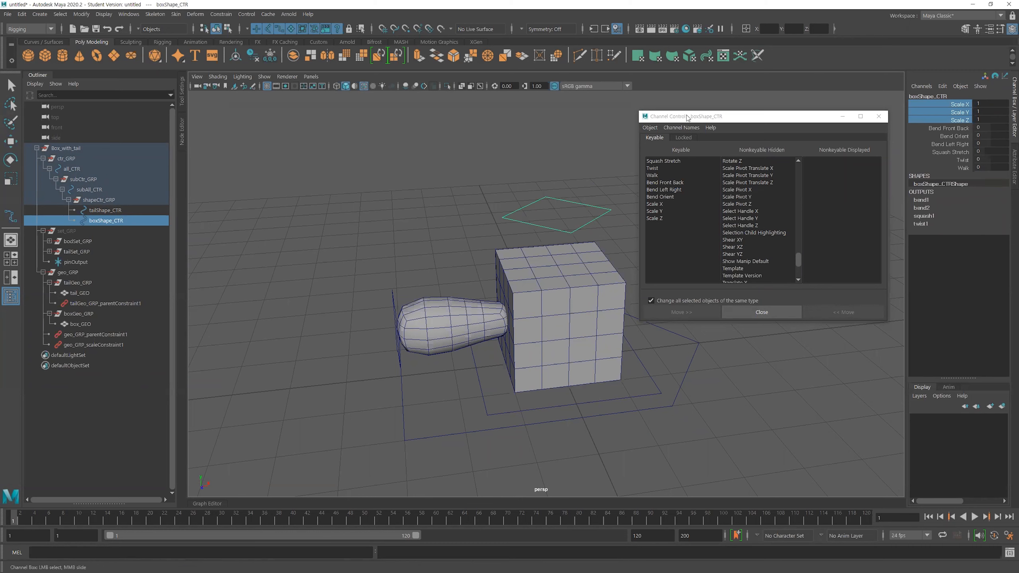
drag(694, 116, 686, 104)
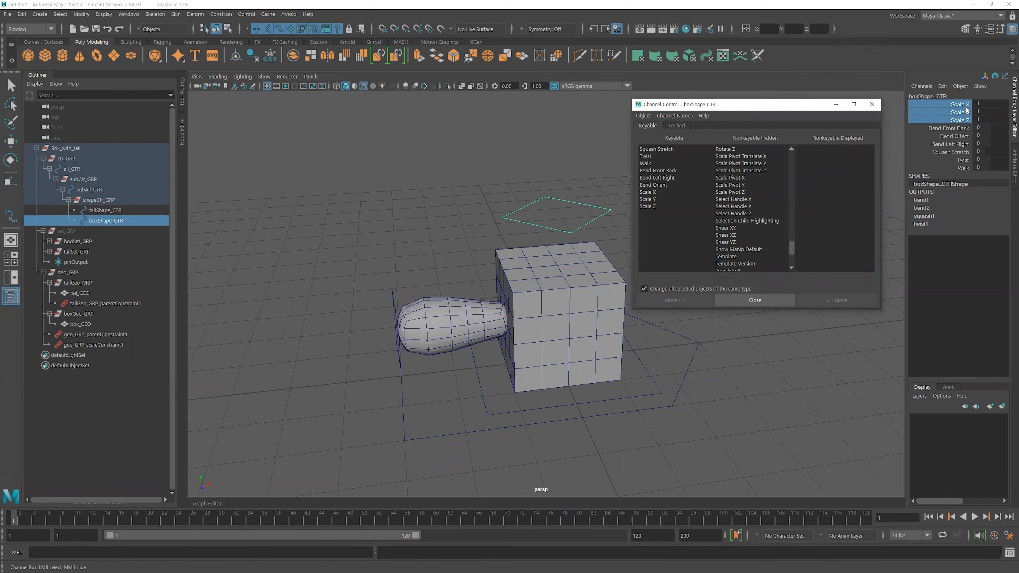
click(872, 104)
- Undo the unlocking and re-exposing of boxShape_CTR's scale channels
key(r)
click(799, 230)
key(ctrl+z)
key(ctrl+z)
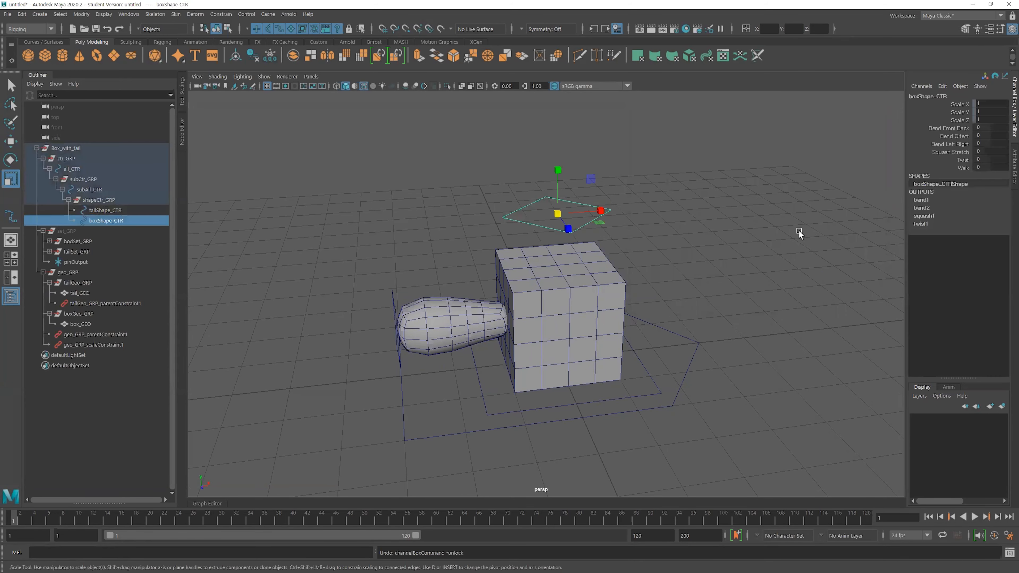
- Show box_GEO and tail_GEO with smooth mesh preview
click(758, 229)
scroll(608, 244, down, 2)
alt+drag(609, 245, 503, 255)
click(504, 256)
shift+click(409, 277)
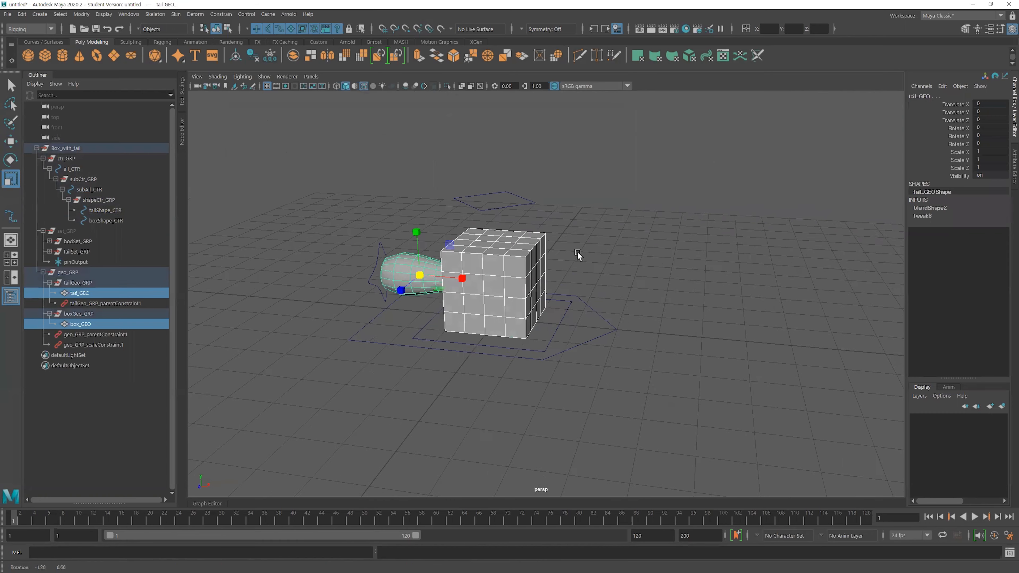
key(3)
click(693, 279)
alt+drag(693, 278, 618, 293)
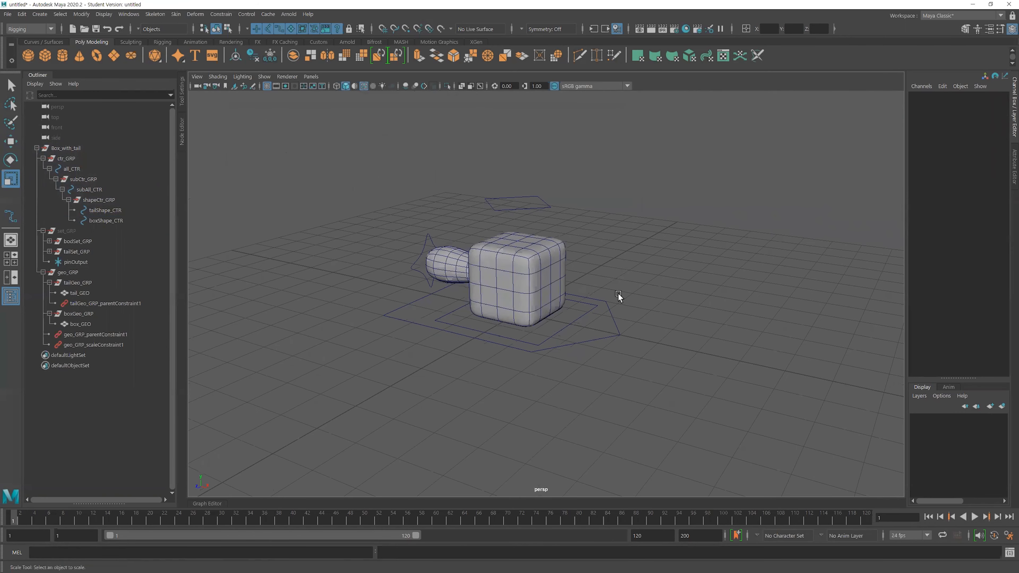
- Test scaling, rotating and moving the rig with all_CTR, undoing each transform
click(613, 325)
key(w)
key(r)
drag(518, 313, 444, 315)
key(ctrl+z)
key(e)
key(ctrl+z)
key(w)
key(ctrl+z)
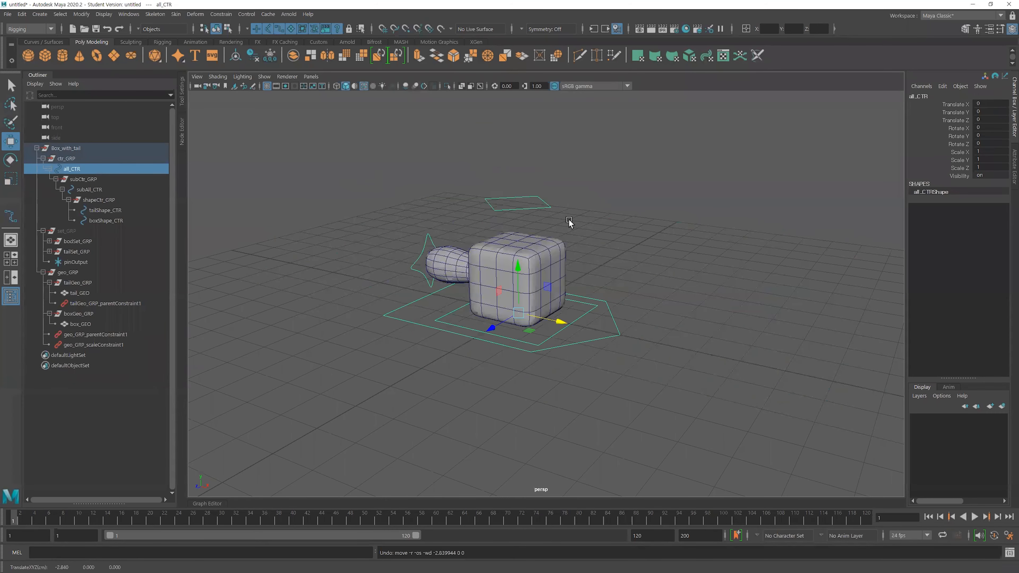
- Select boxShape_CTR and test its Bend Front Back channel with a value of about 14
scroll(588, 247, up, 2)
alt+right_drag(588, 248, 661, 252)
drag(584, 187, 530, 157)
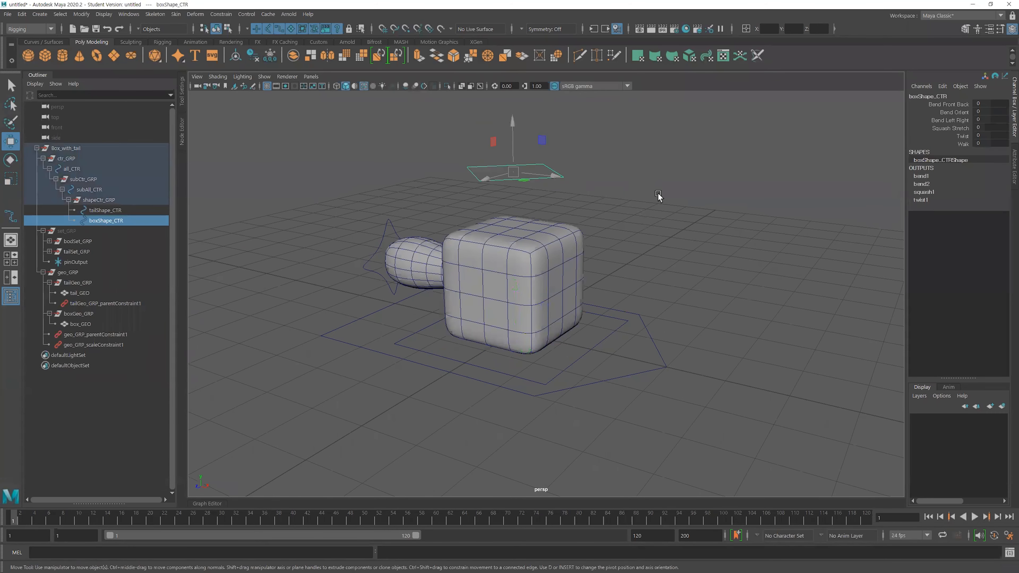
alt+middle_drag(657, 193, 766, 209)
click(949, 104)
middle_drag(737, 177, 792, 245)
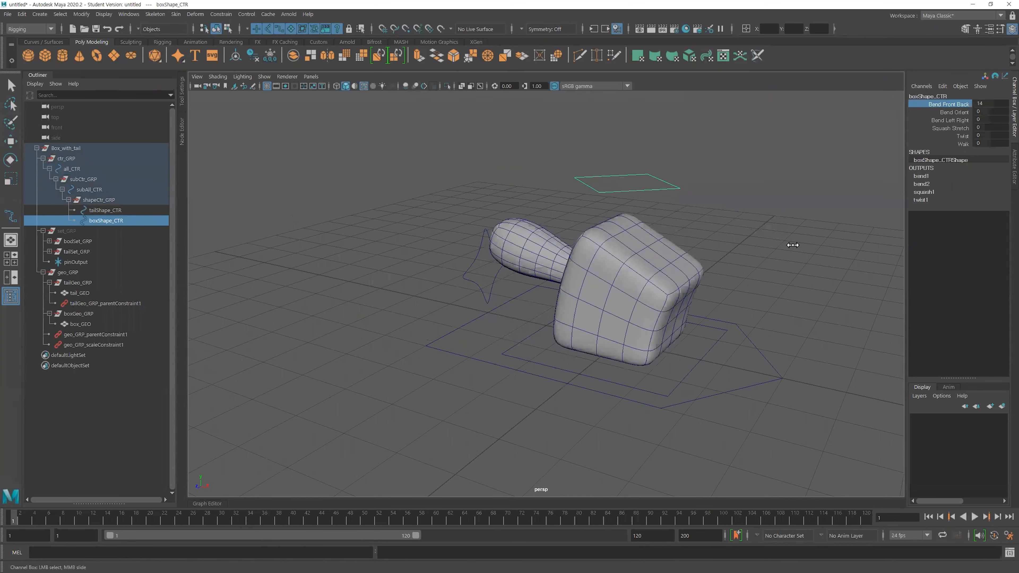
- Test boxShape_CTR's Bend Orient channel and undo the bend changes made to the box
click(953, 112)
middle_drag(786, 184, 845, 262)
key(ctrl+z)
key(ctrl+z)
key(ctrl+z)
key(ctrl+z)
key(ctrl+z)
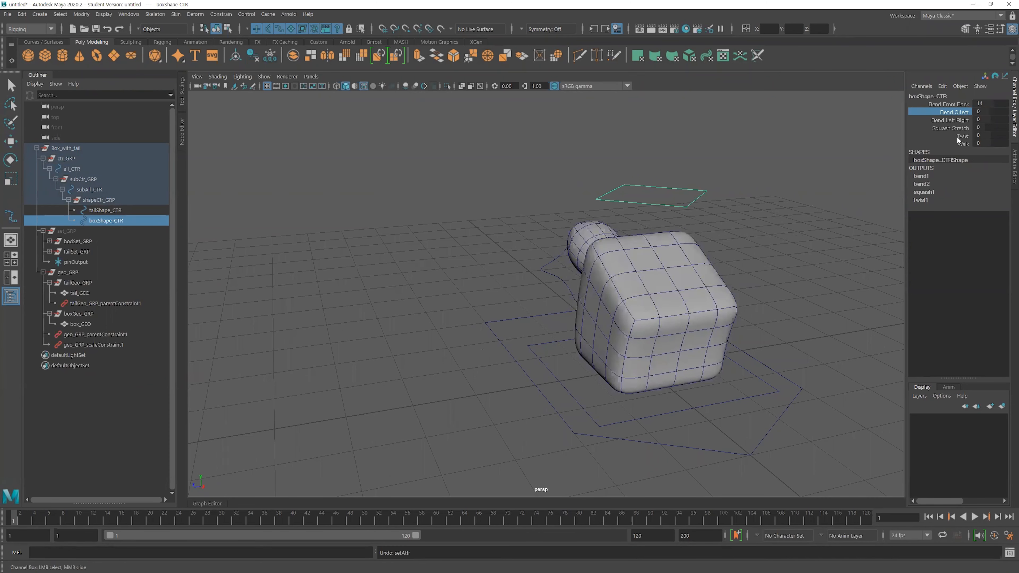
middle_drag(742, 234, 610, 255)
key(ctrl+z)
- Test boxShape_CTR's Squash Stretch, Twist and Walk channels in turn, undoing each change
click(960, 129)
key(ctrl+z)
click(962, 136)
key(ctrl+z)
click(962, 144)
key(ctrl+z)
alt+drag(778, 263, 668, 232)
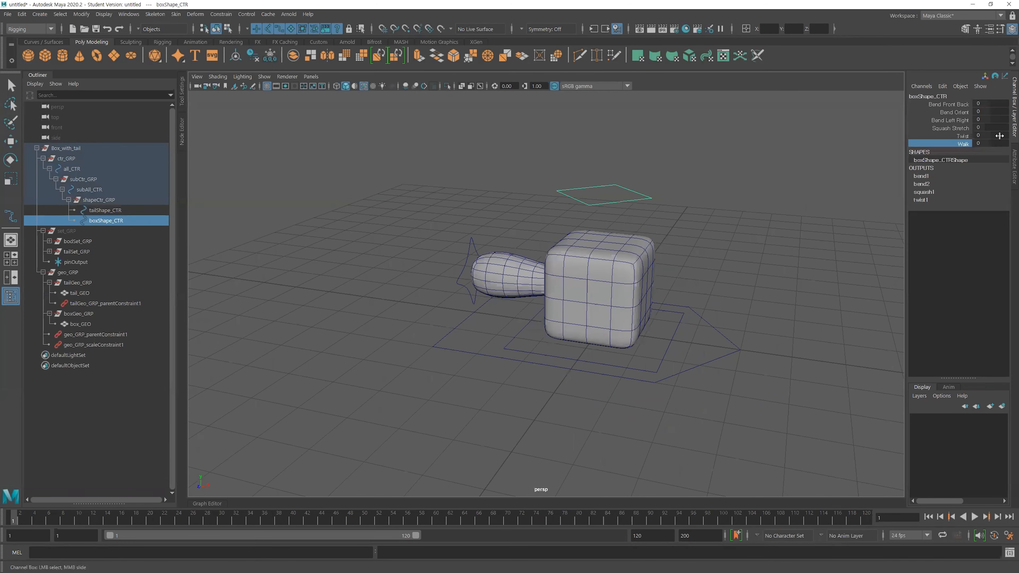
- Select tailShape_CTR and set its Wave Amp to 0.1
alt+right_drag(417, 296, 550, 298)
alt+drag(549, 298, 581, 297)
drag(387, 233, 324, 241)
key(w)
alt+drag(426, 244, 449, 246)
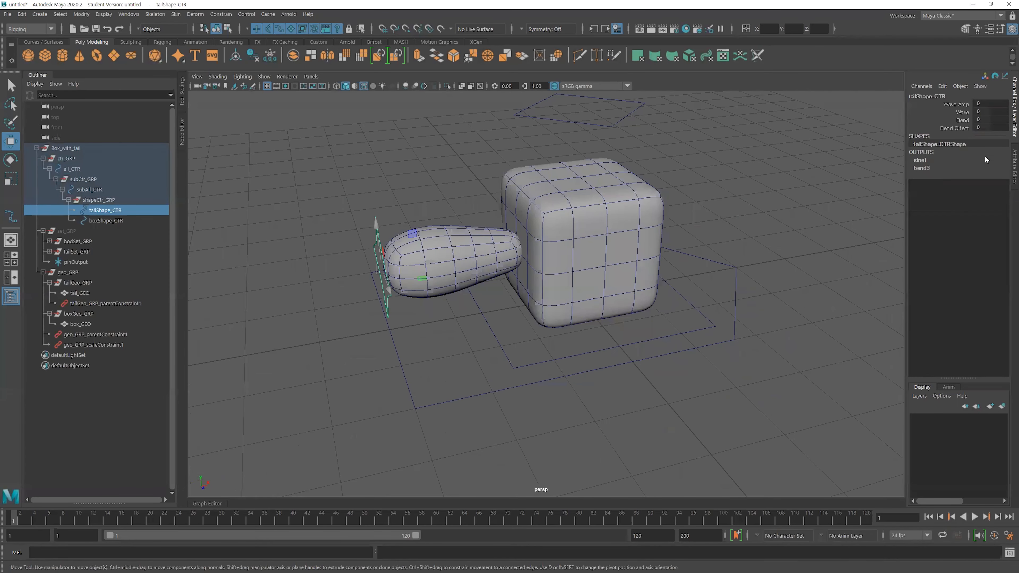
click(962, 104)
click(989, 104)
text(0.1)
key(Return)
- Vary tailShape_CTR's Wave channel to test the tail's motion, and reset Wave and Wave Amp to 0
click(962, 112)
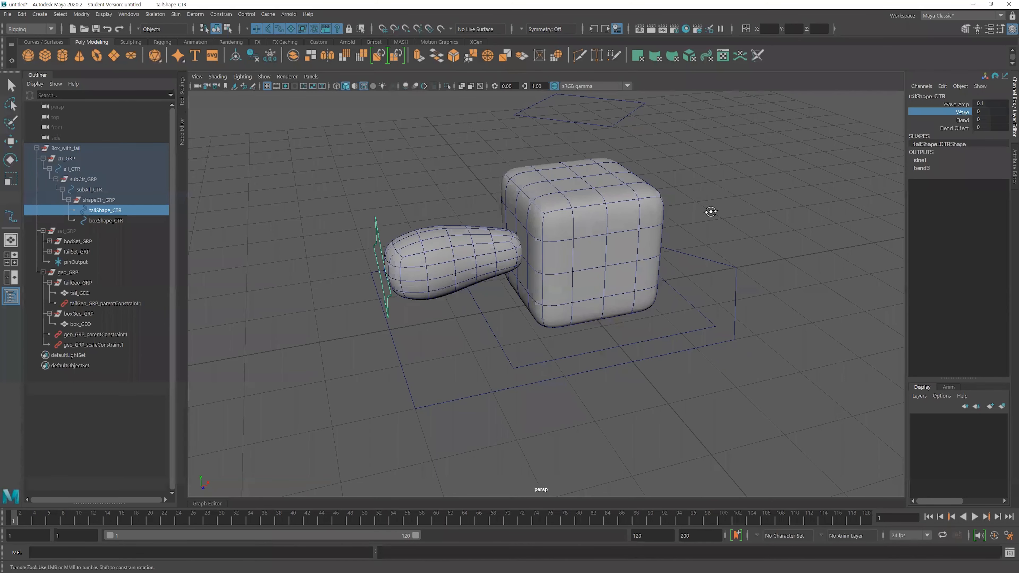
alt+drag(710, 211, 712, 213)
middle_drag(712, 213, 737, 209)
drag(998, 112, 991, 104)
text(0)
key(Return)
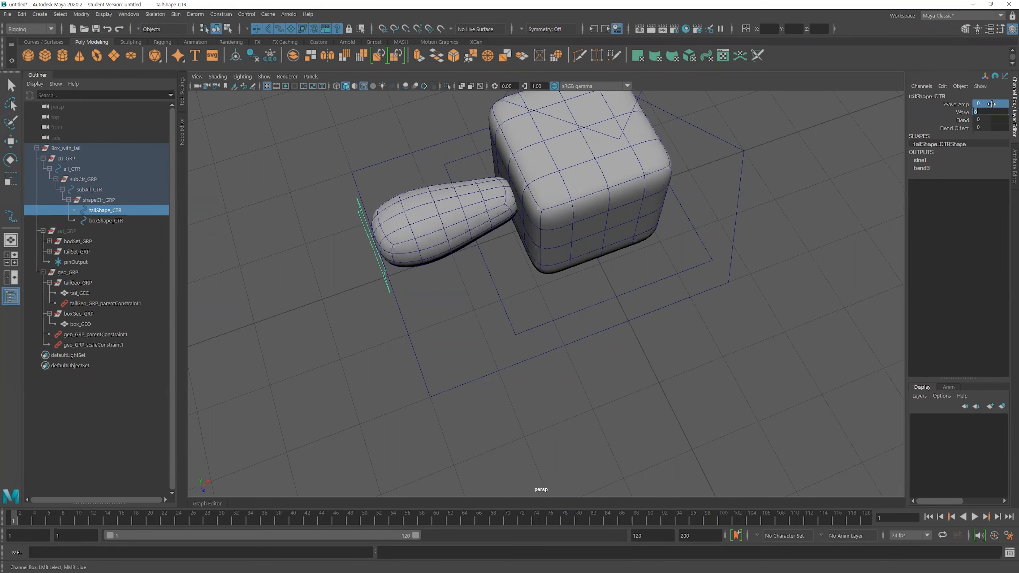
- Test the tail's bending with tailShape_CTR's Bend at about 44.4 and Bend Orient at about -3.8
alt+drag(623, 188, 664, 187)
alt+middle_drag(664, 187, 682, 198)
click(962, 119)
middle_drag(741, 177, 712, 230)
alt+drag(712, 229, 958, 162)
click(958, 130)
alt+drag(723, 209, 585, 259)
mouse_move(666, 252)
middle_down()
mouse_move(615, 245)
mouse_move(651, 240)
middle_up()
alt+drag(662, 249, 634, 230)
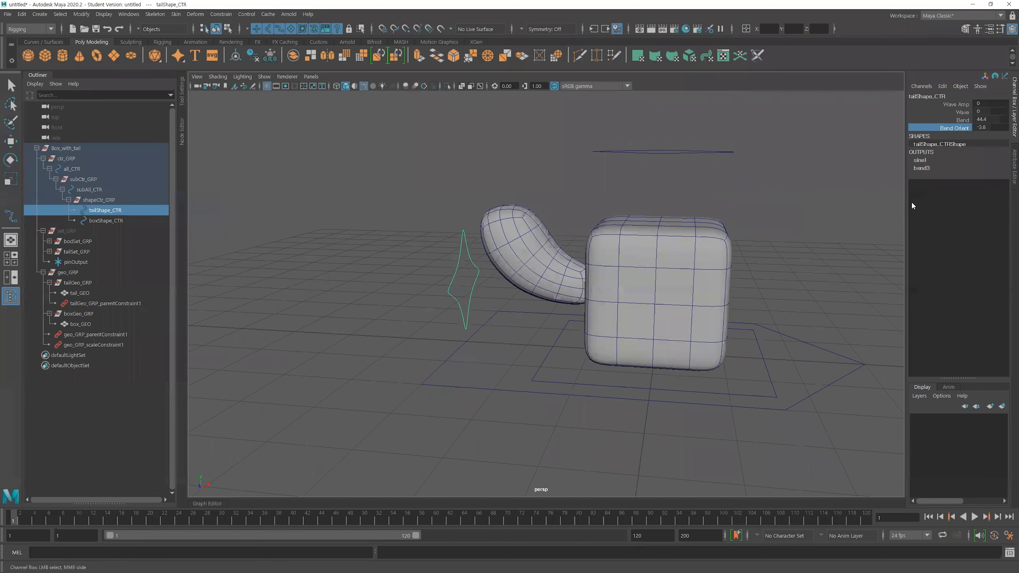
- Bend the tail the opposite way with Bend at about -50.9 and vary its Bend Orient
click(961, 121)
middle_drag(764, 188, 365, 360)
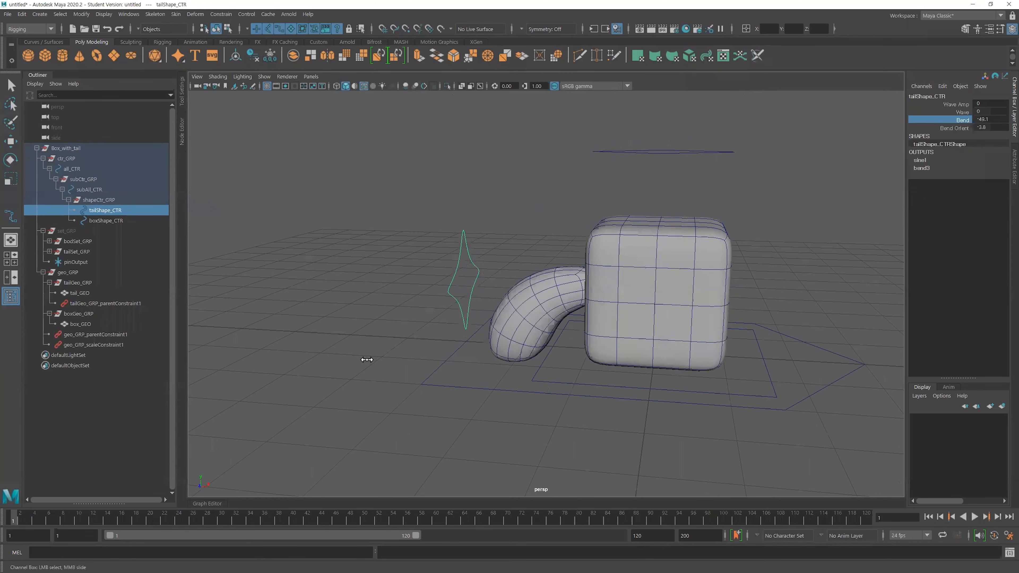
click(959, 128)
middle_drag(718, 225, 511, 243)
- Undo all the Bend and Bend Orient test changes on tailShape_CTR
key(ctrl+z)
key(ctrl+z)
key(ctrl+z)
key(ctrl+z)
key(ctrl+z)
key(ctrl+z)
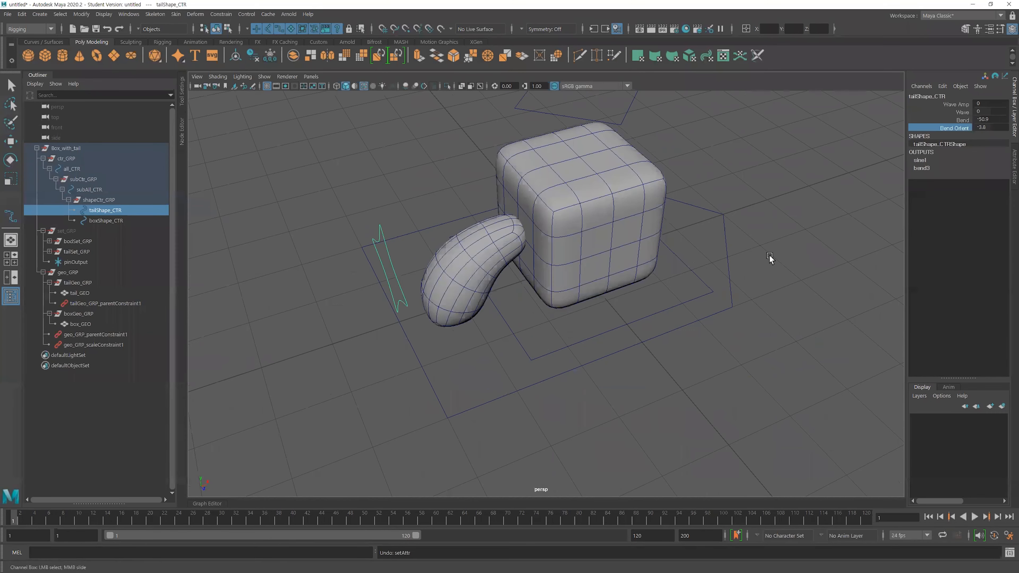
alt+drag(769, 252, 636, 223)
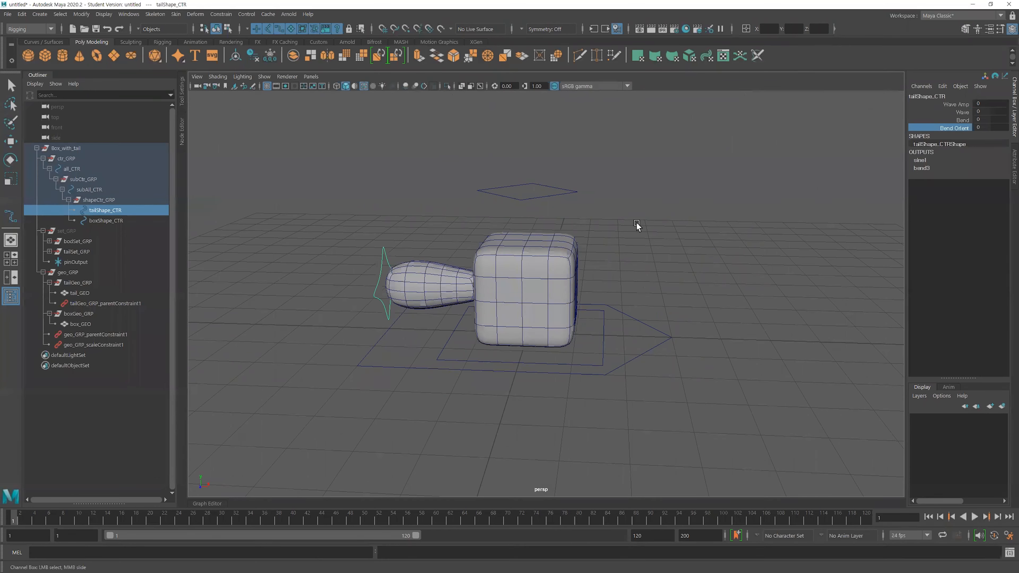
- Deselect the tail control and examine the finished box-with-tail rig from several angles
click(637, 222)
alt+drag(632, 255, 625, 263)
alt+right_drag(625, 263, 733, 262)
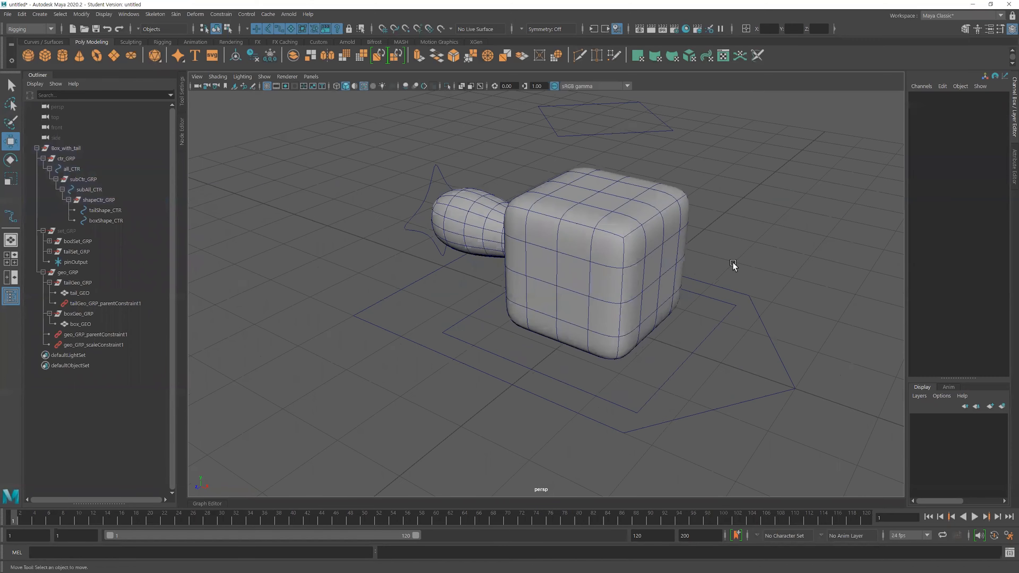
alt+middle_drag(733, 262, 694, 298)
alt+right_drag(652, 292, 609, 286)
alt+drag(611, 285, 626, 278)
alt+right_drag(568, 275, 611, 272)
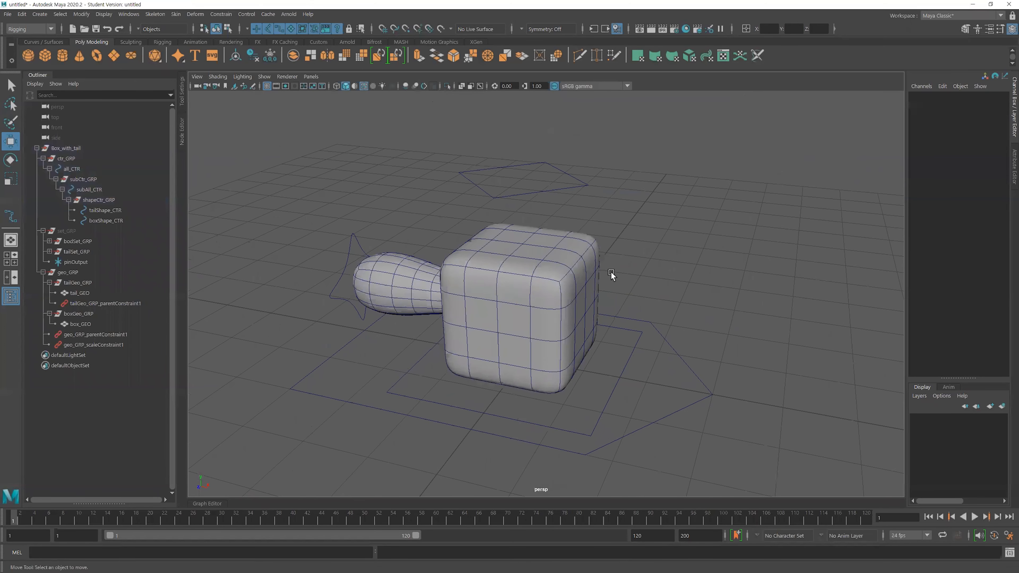
alt+middle_drag(610, 272, 624, 263)
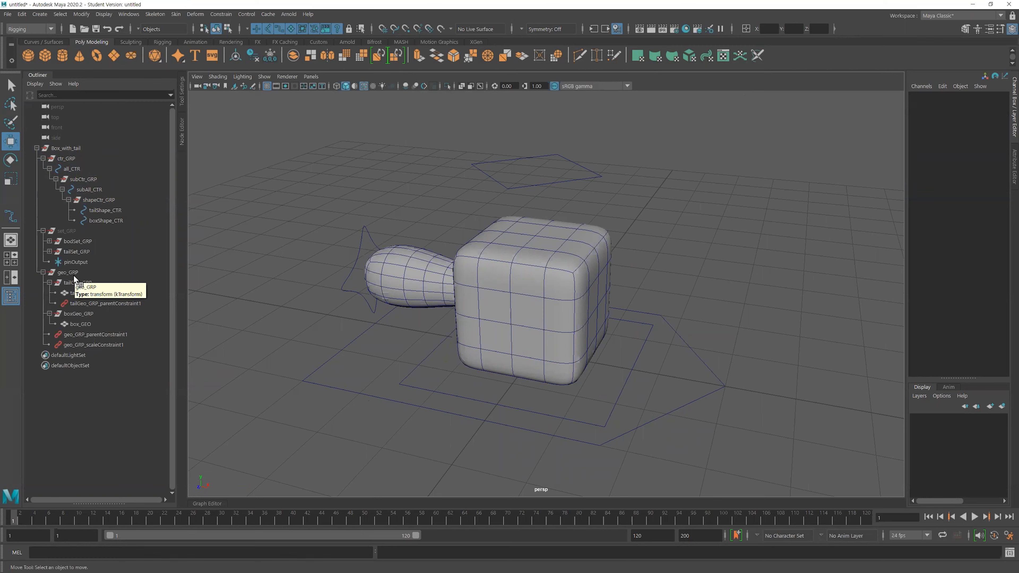
- Expand bodSet_GRP and tailSet_GRP in the Outliner to review their target meshes and deformer handles
click(49, 242)
click(50, 334)
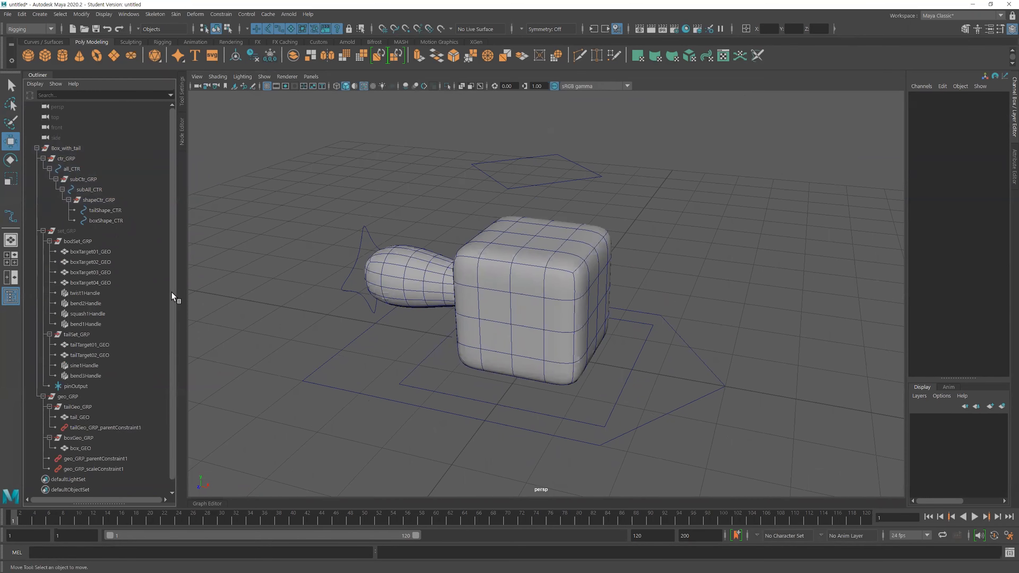